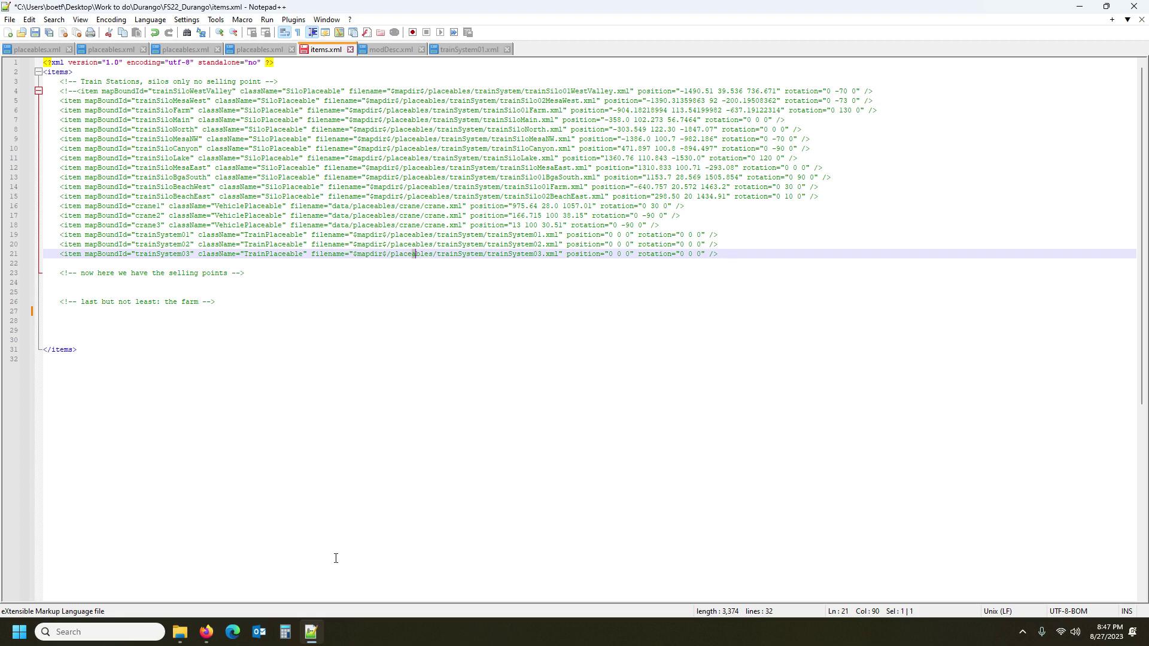
Switch to File Explorer and open Durango.i3d from the FS22_DurangoConverted folder in GIANTS Editor.
click(180, 632)
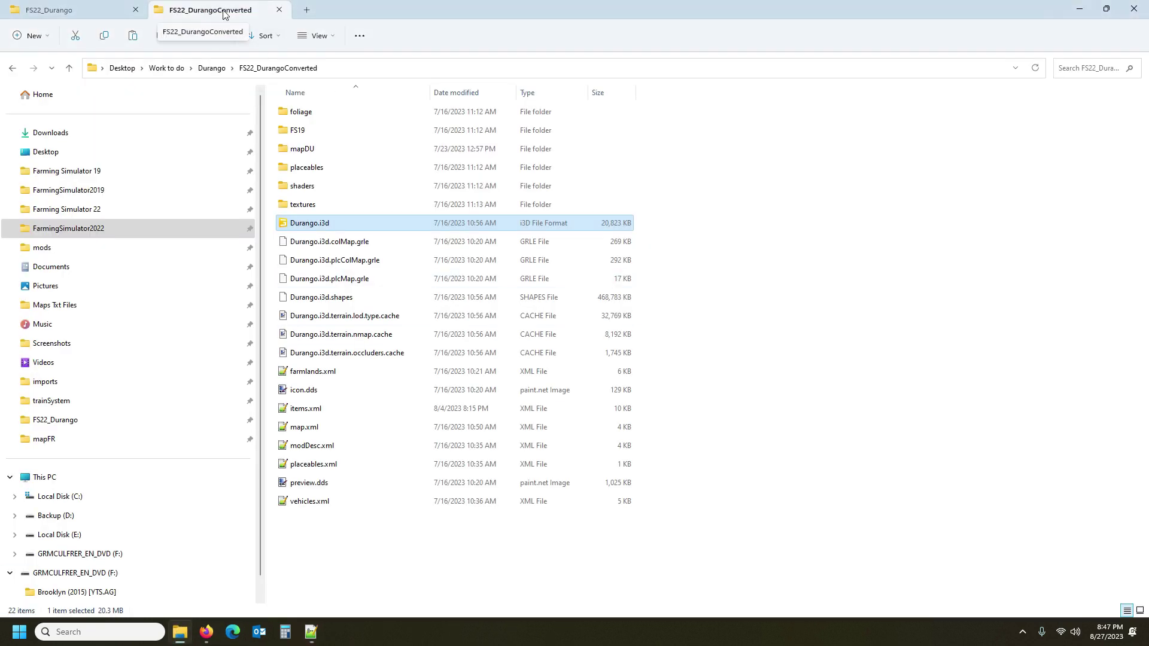
double_click(345, 224)
click(568, 388)
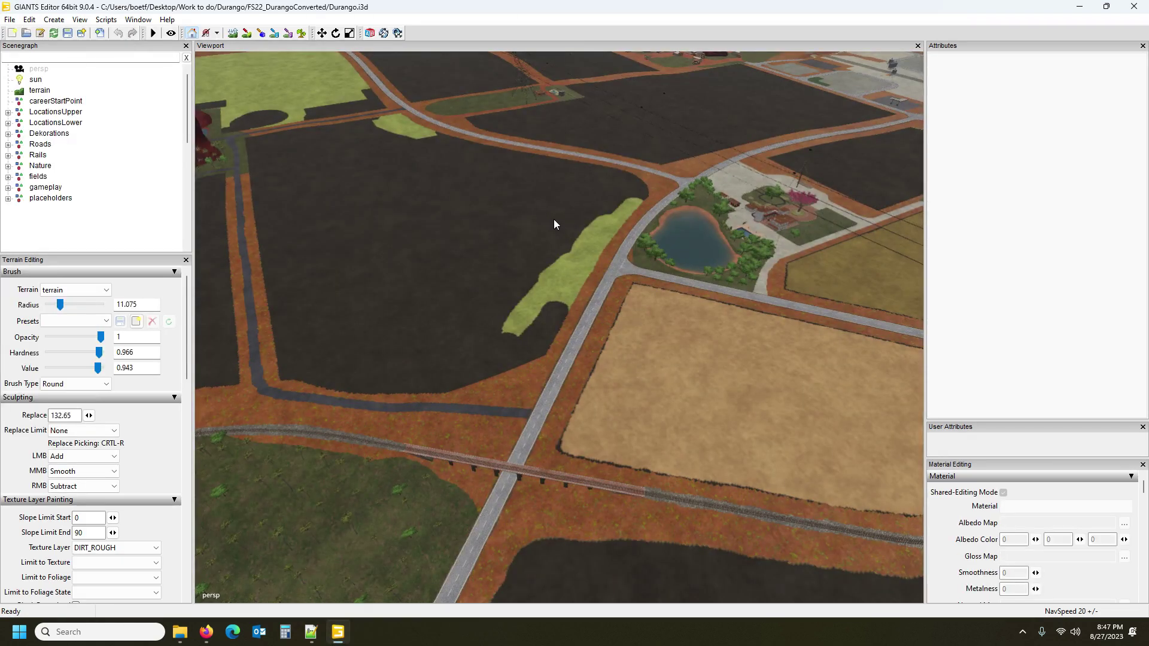
Examine the map from the fields to the town, following the rail tracks that run through the industrial area.
scroll(602, 232, down, 5)
key(s)
key(d)
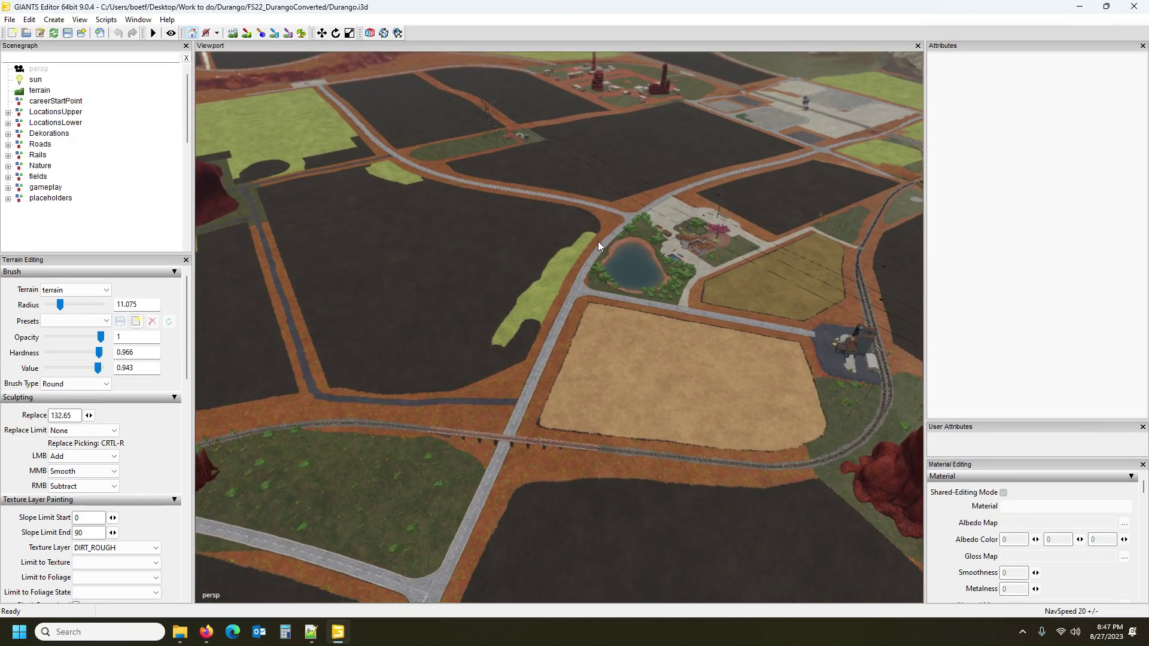
drag(640, 255, 572, 281)
key(w)
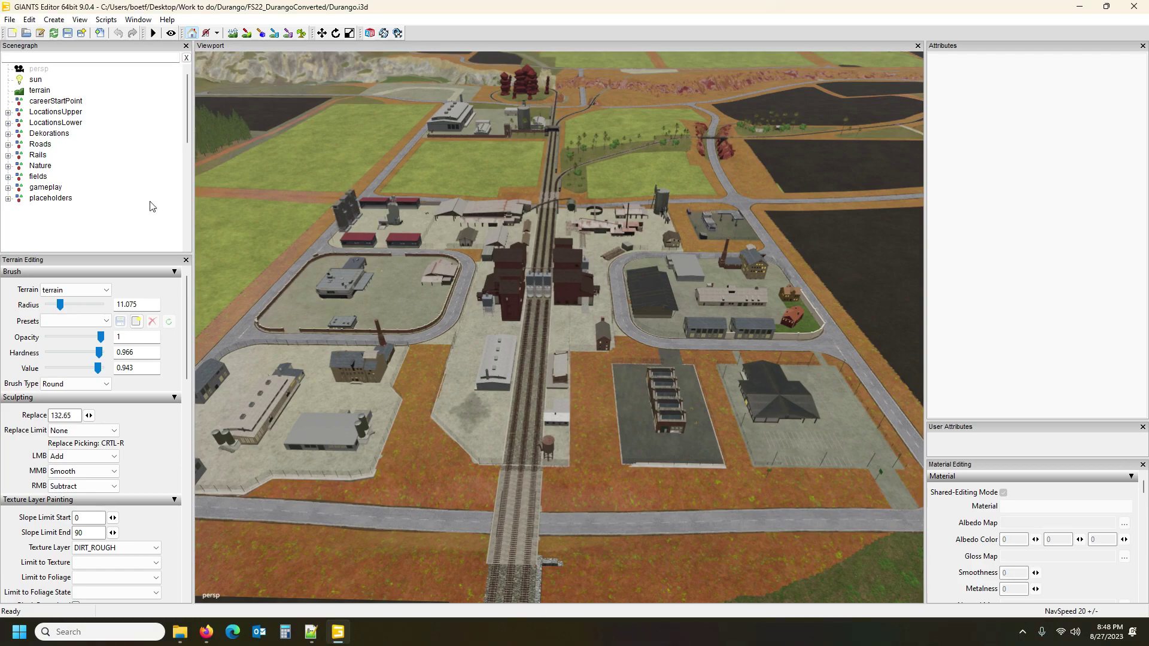
drag(529, 318, 791, 234)
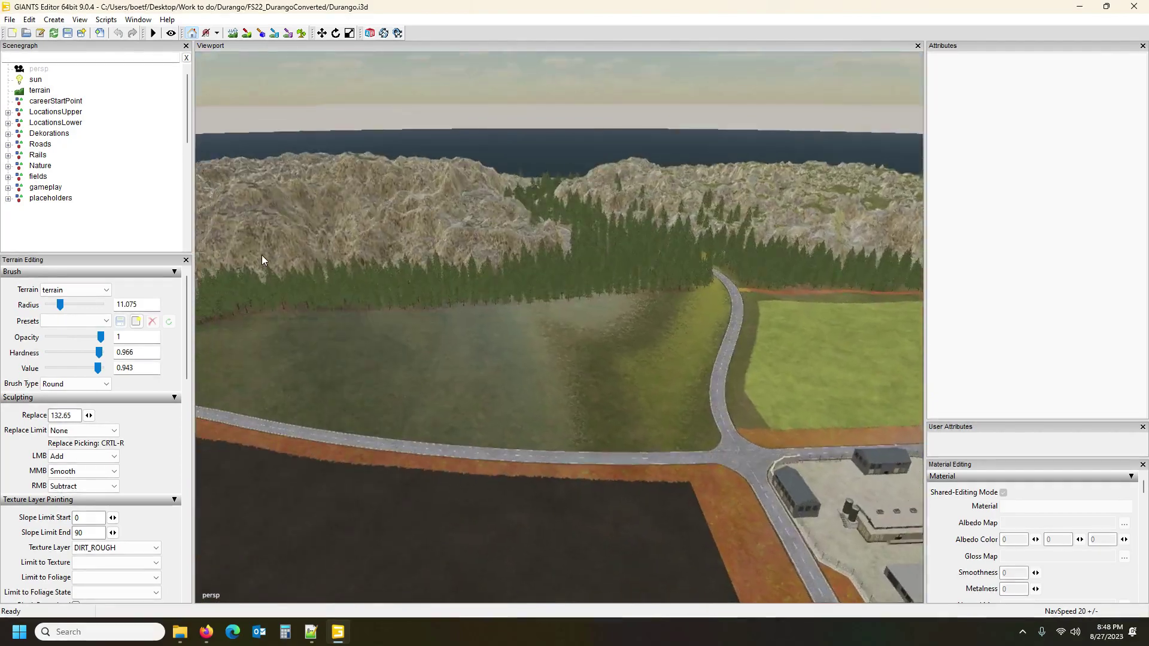
drag(261, 254, 432, 254)
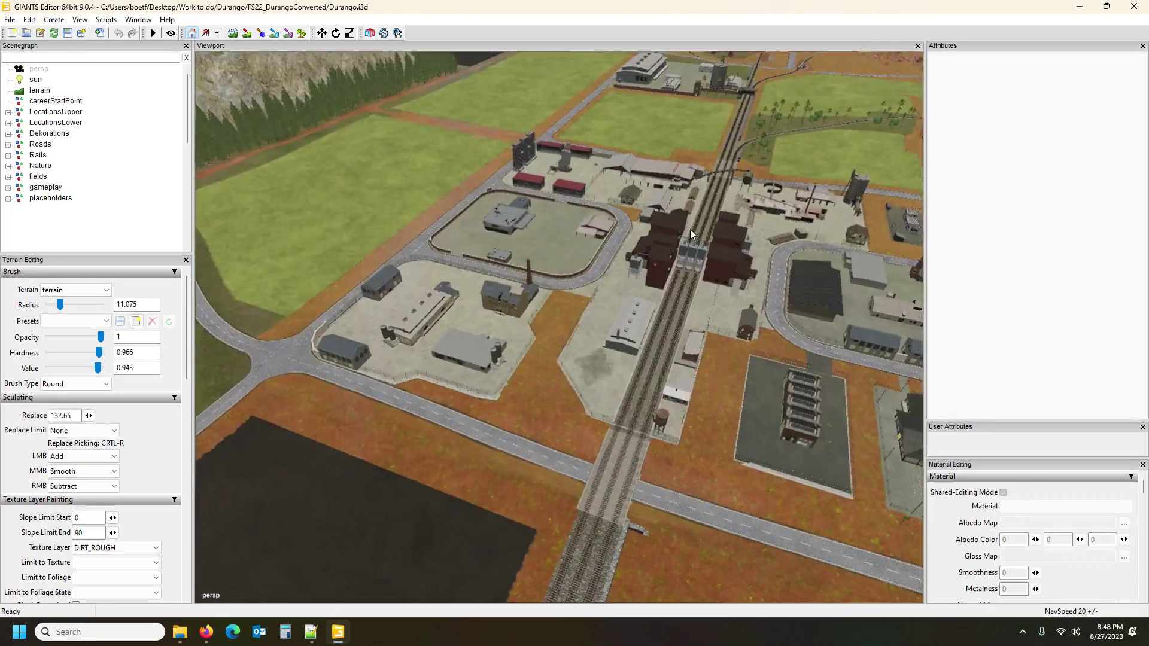
drag(690, 229, 730, 199)
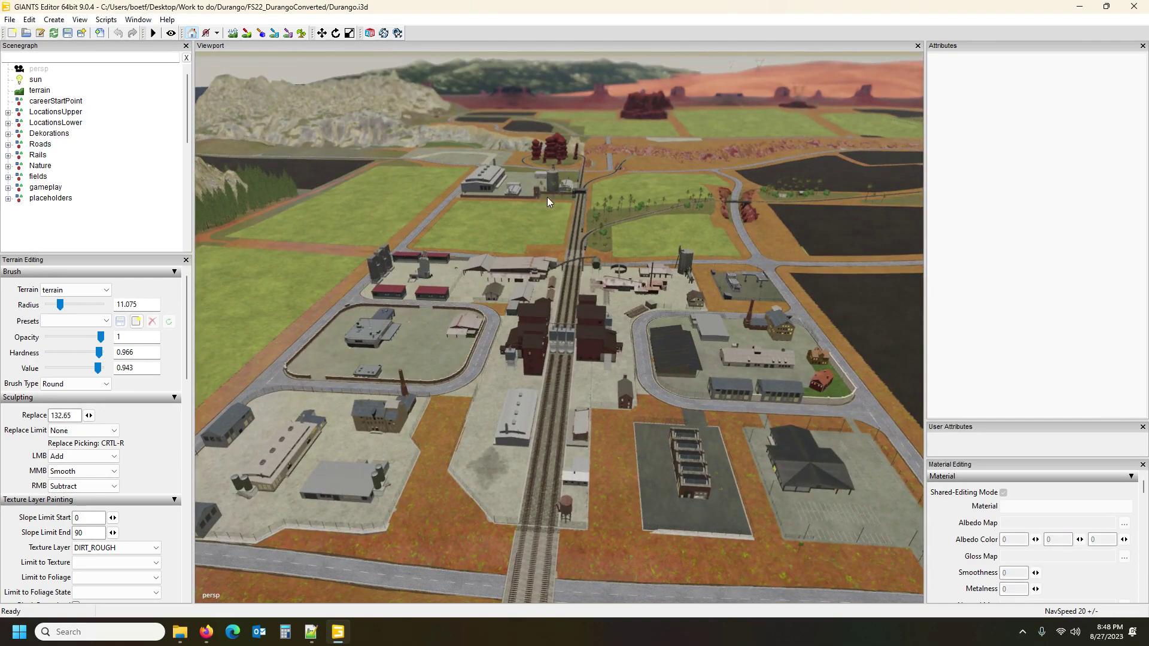
right_drag(555, 211, 458, 296)
right_drag(788, 204, 603, 339)
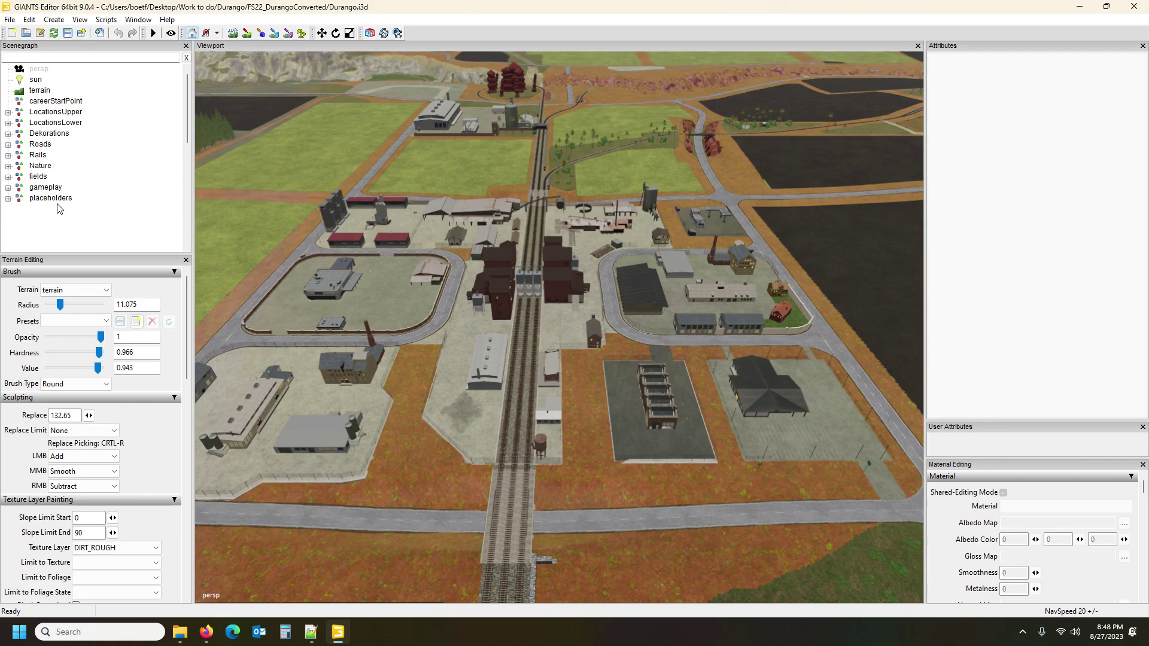
Check the trainSystem entries of items.xml in Notepad++ and browse the converted map's placeables/trainSystem folder in File Explorer.
click(311, 632)
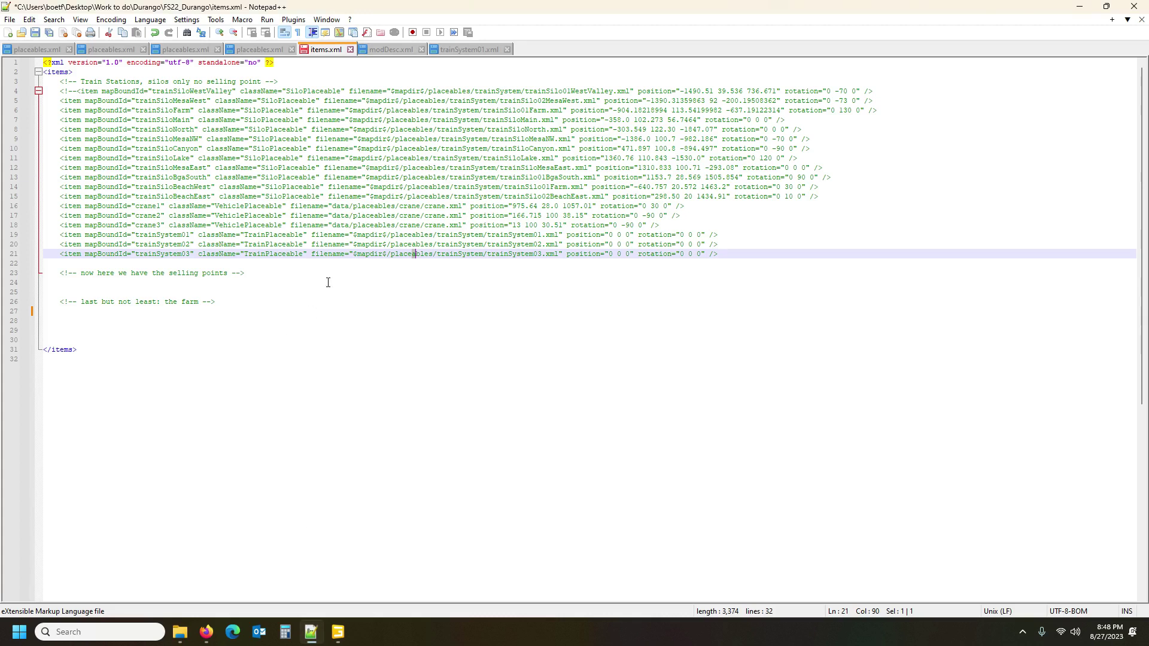
click(276, 235)
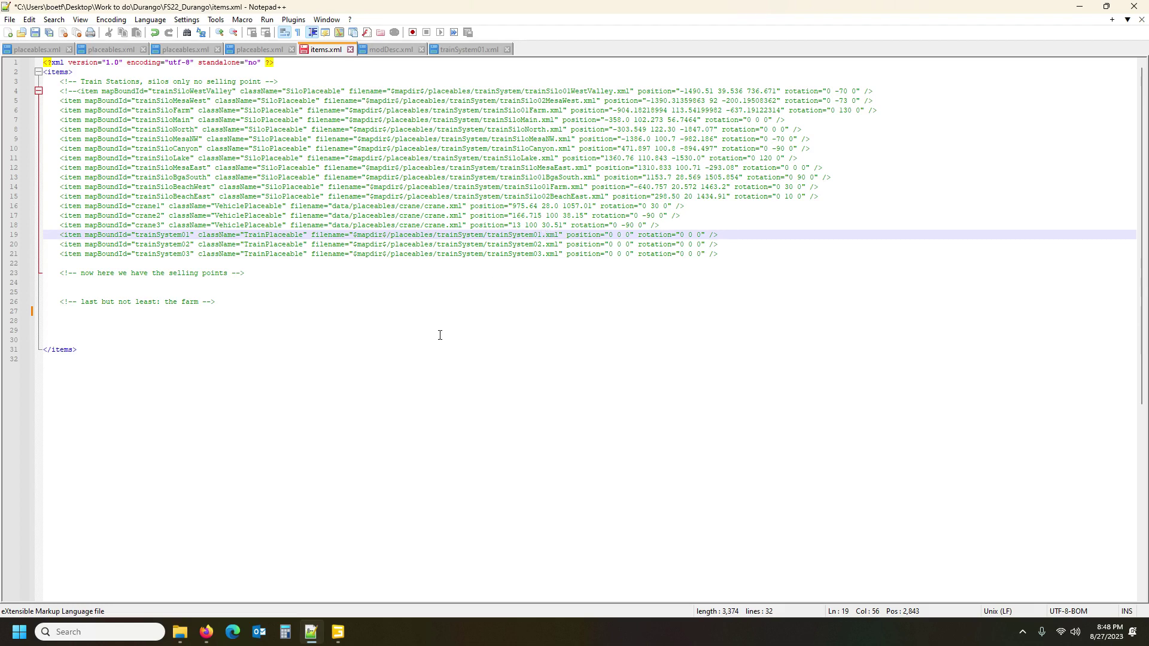
click(180, 632)
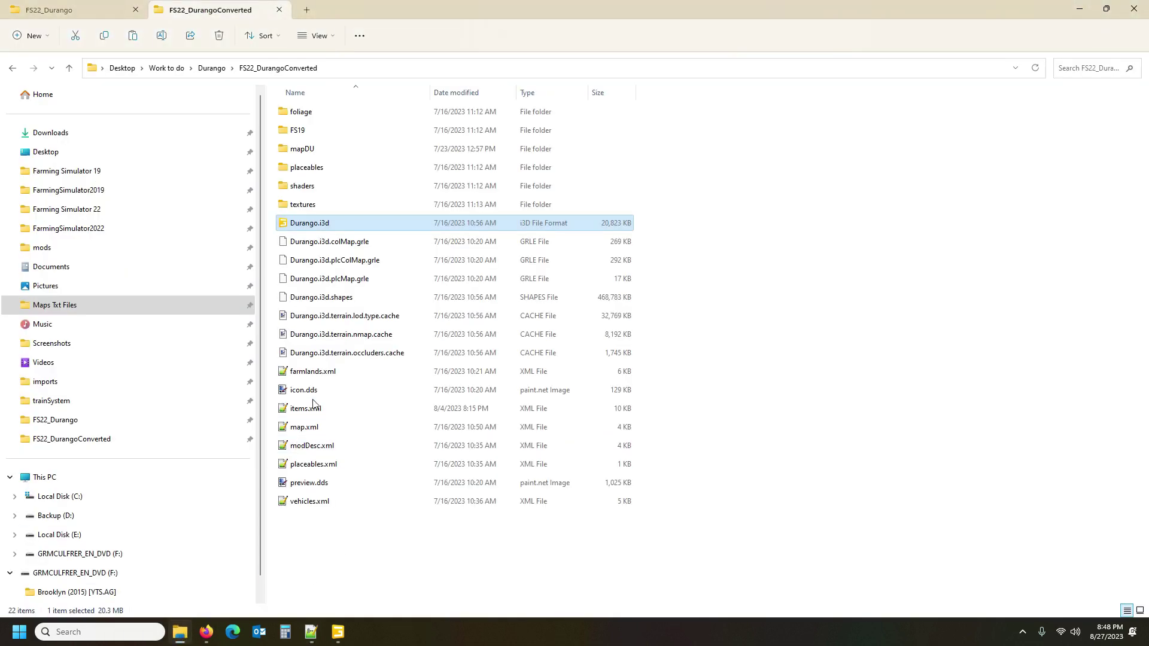
double_click(315, 170)
double_click(317, 187)
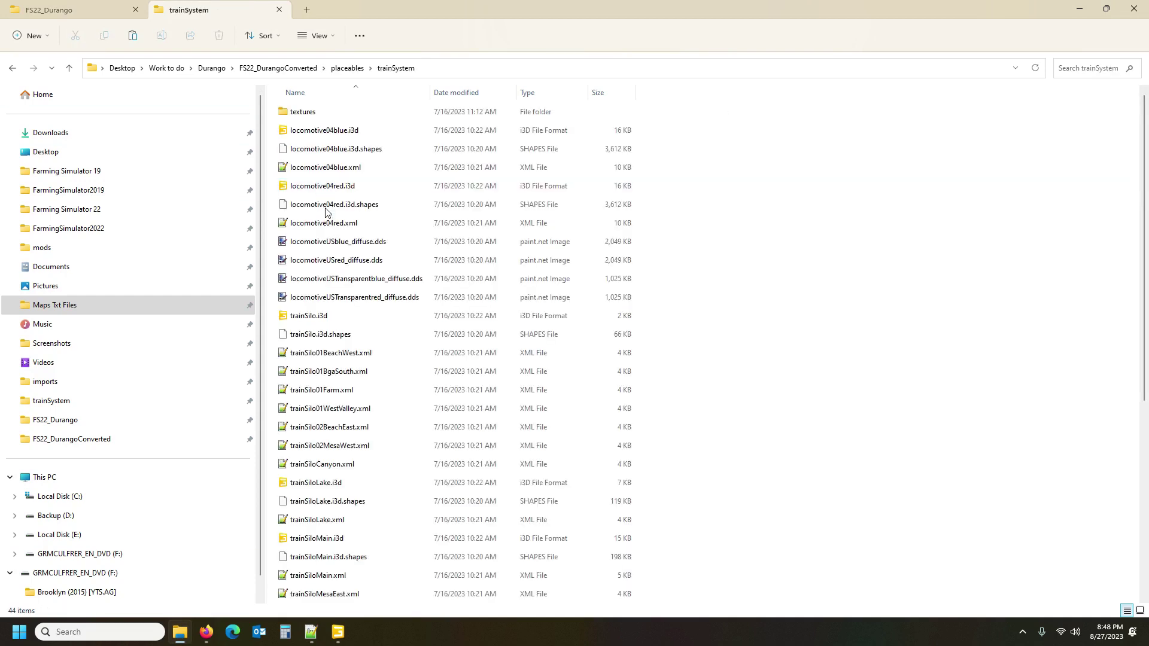
scroll(334, 313, down, 5)
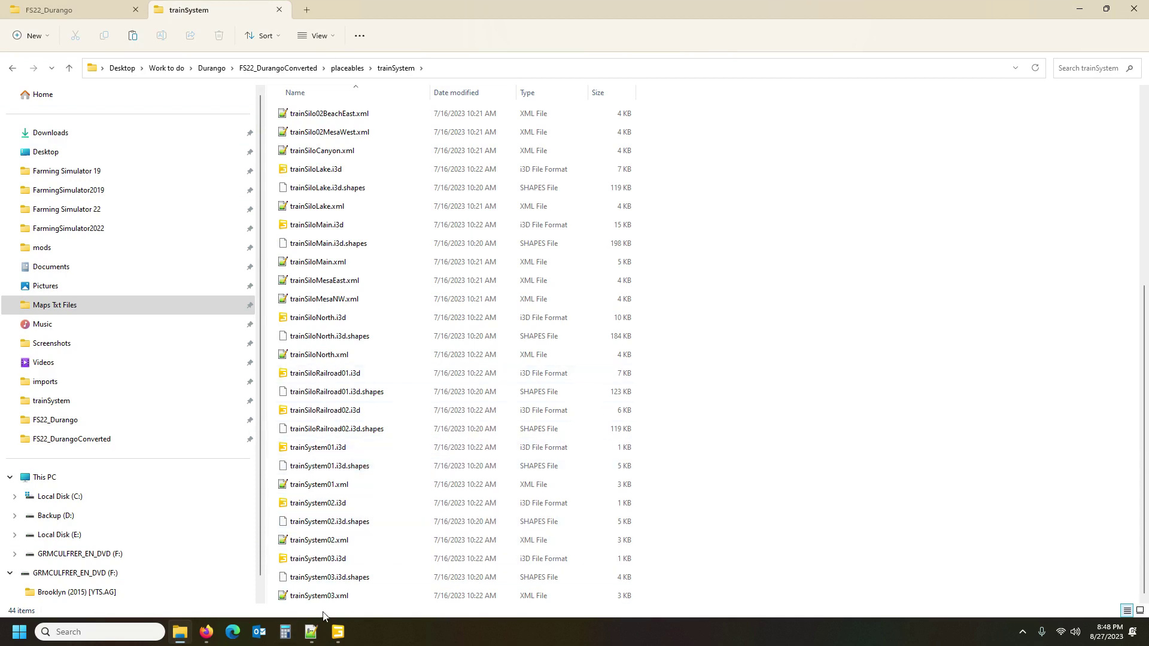
Switch back to GIANTS Editor and import trainSystem01.i3d from the placeables/trainSystem folder into the map.
mouse_move(337, 632)
click(352, 563)
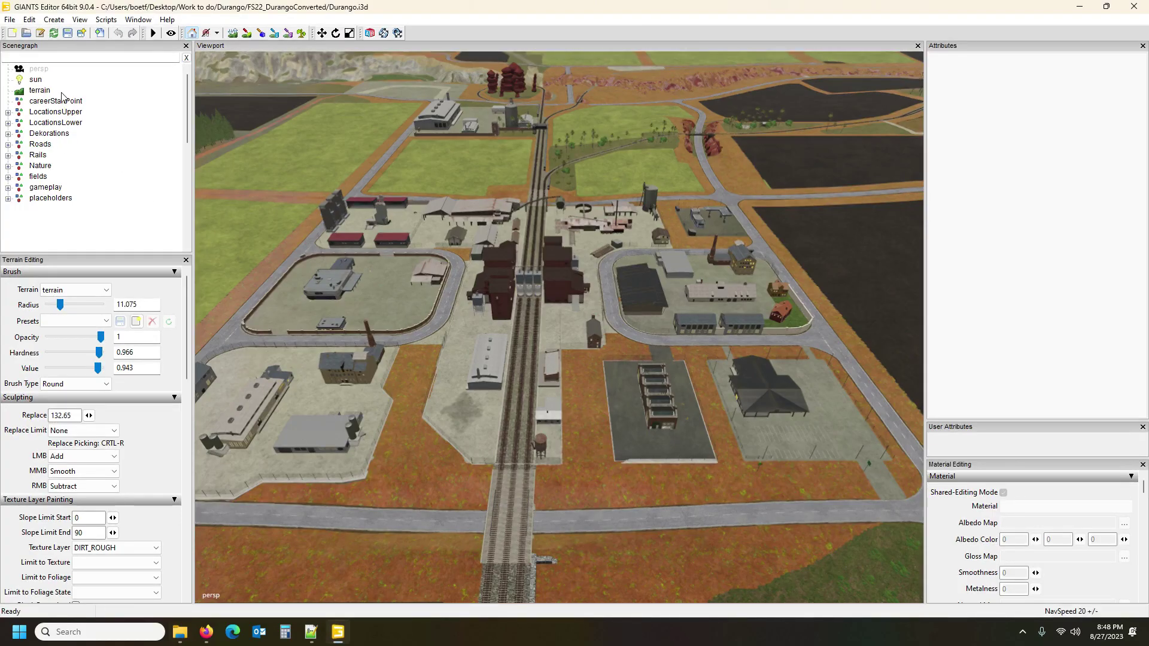
click(9, 20)
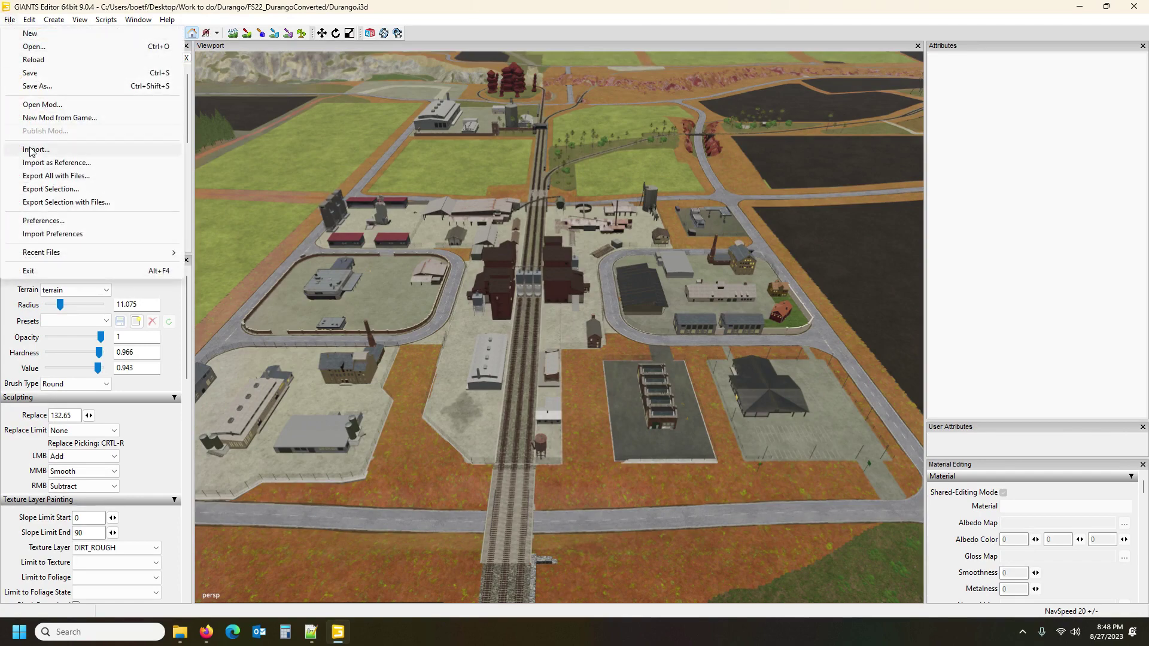
click(30, 150)
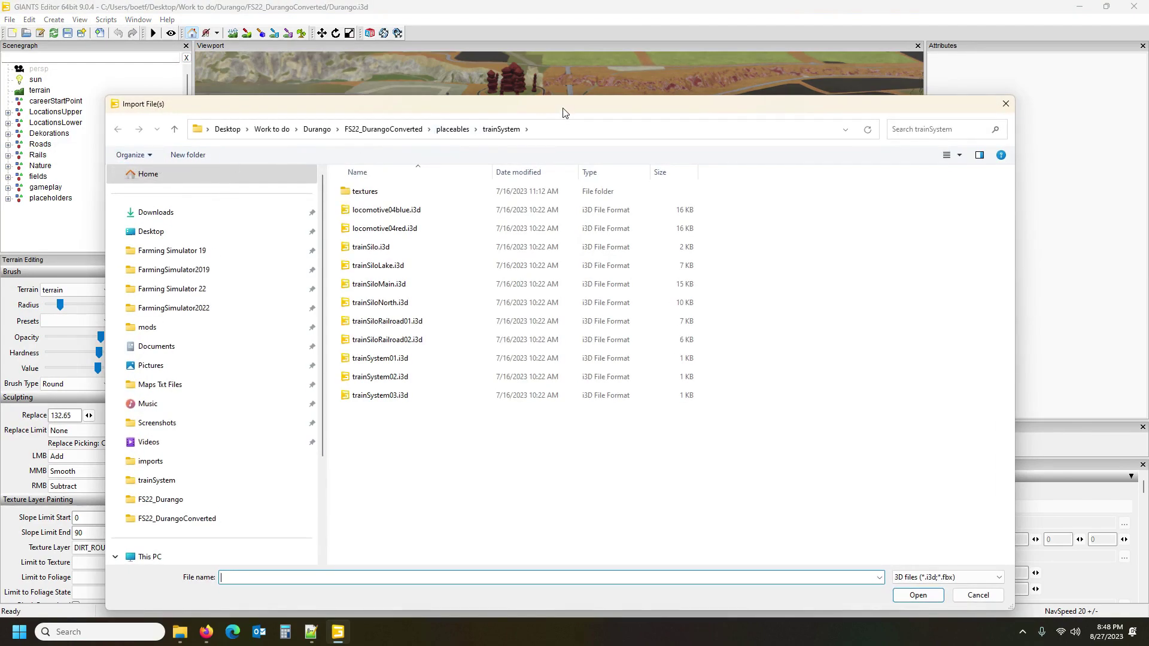
drag(565, 107, 549, 88)
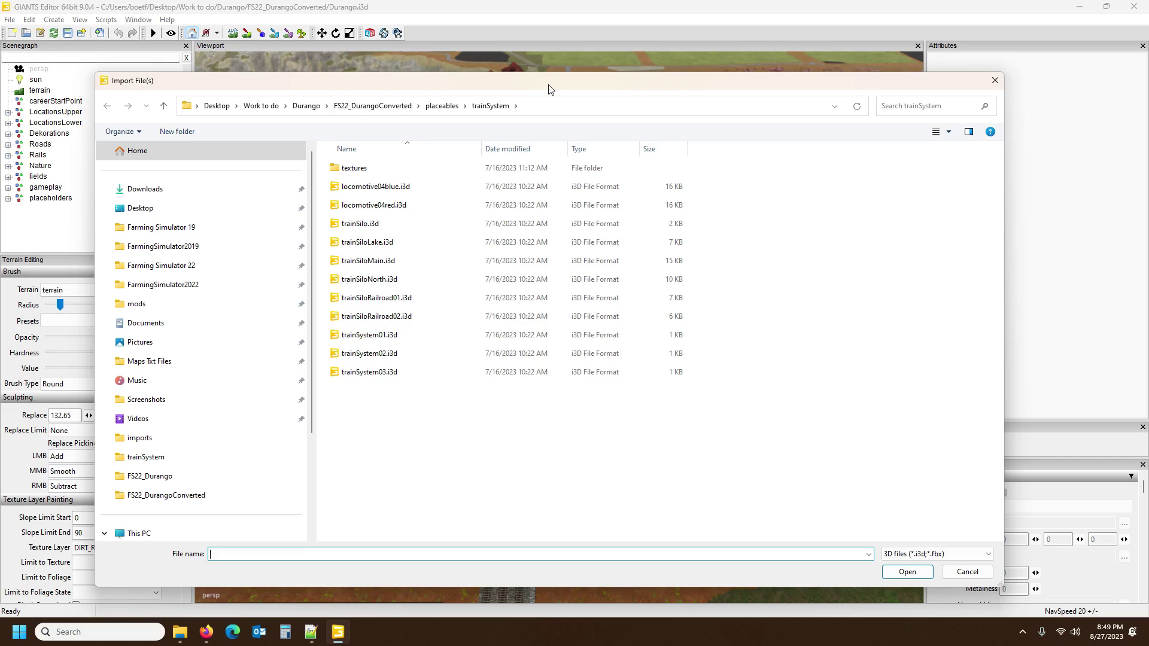
click(384, 339)
double_click(385, 336)
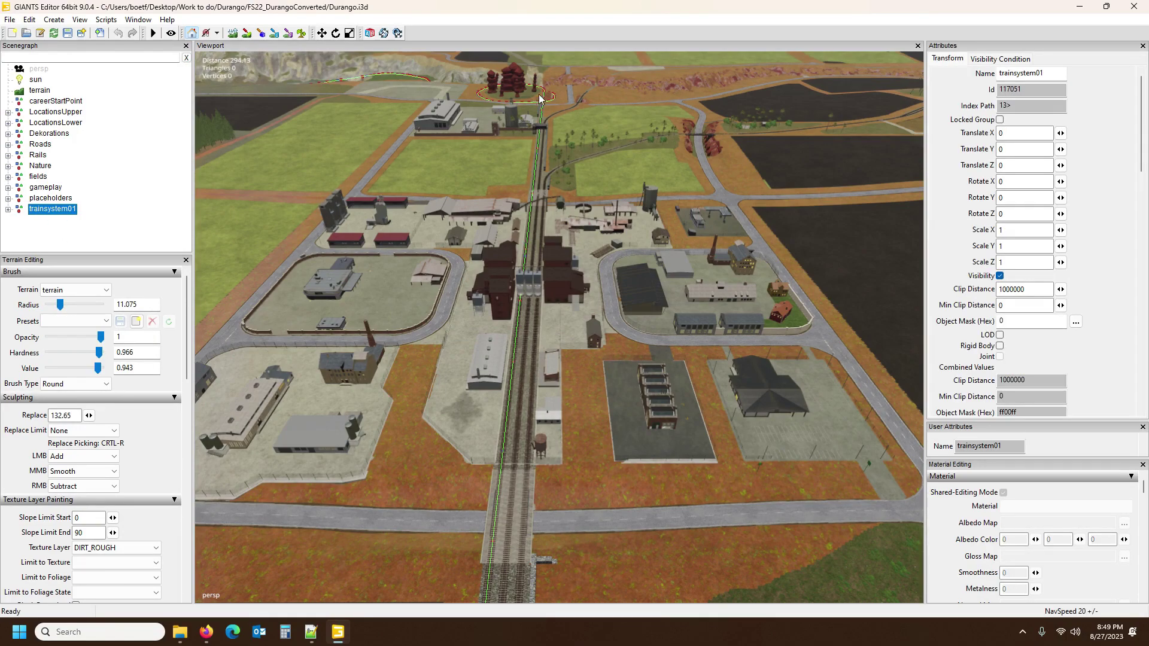
Expand the trainsystem01 group and select its splineValley spline to examine its course along the tracks.
right_drag(522, 314, 537, 270)
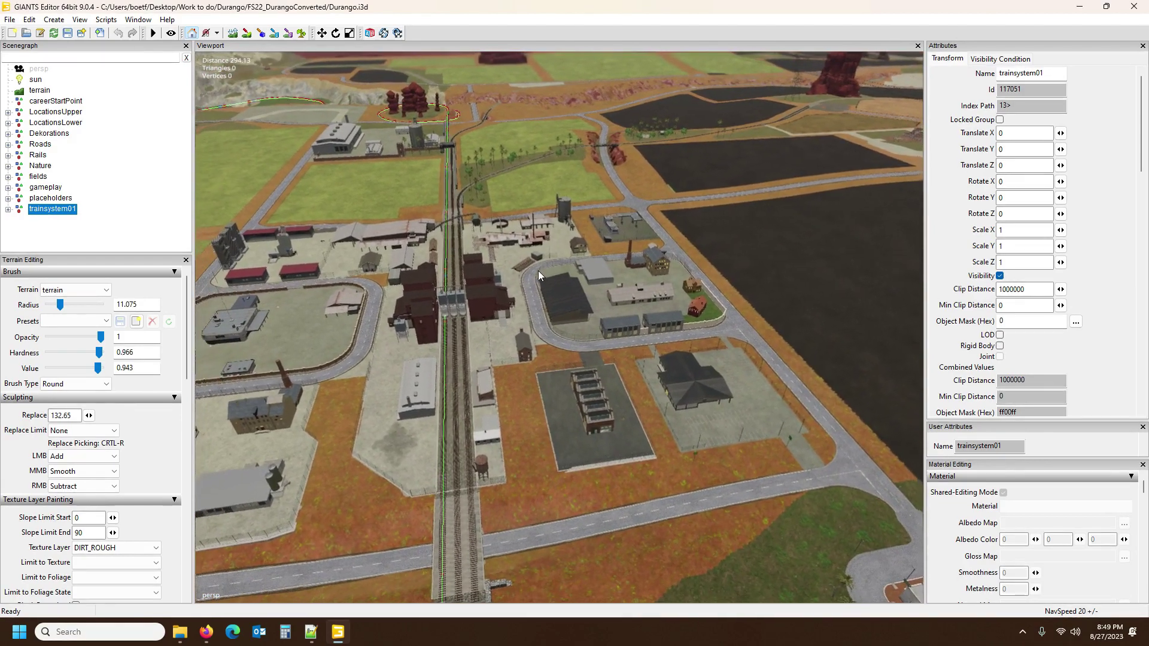
click(9, 209)
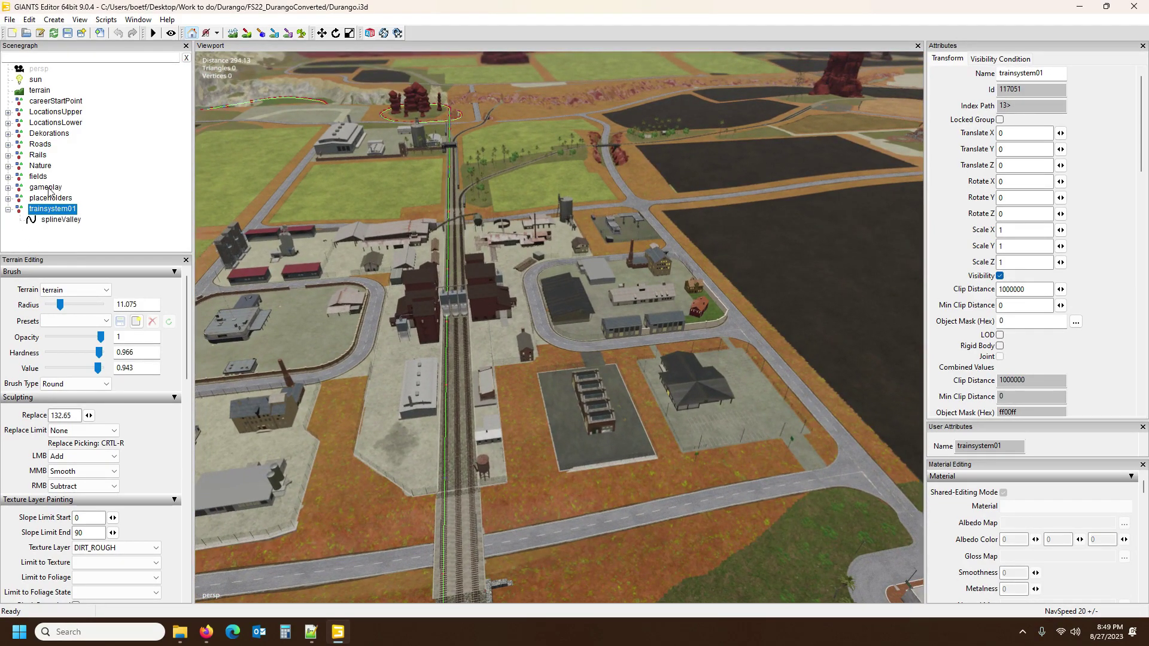
click(61, 220)
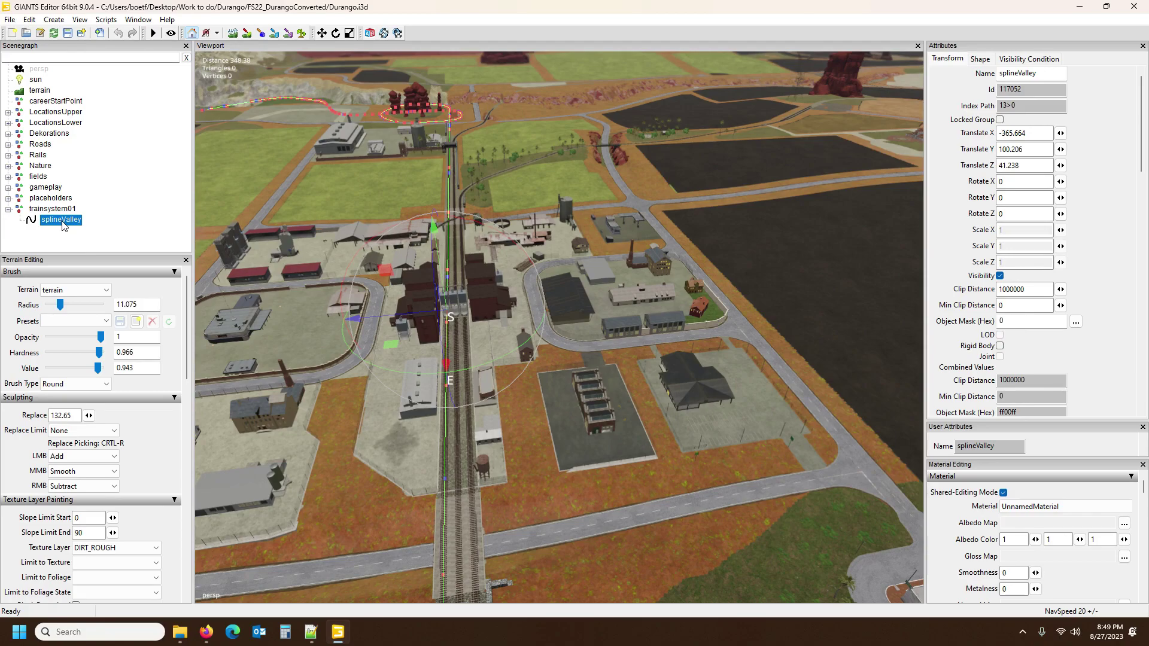
mouse_move(615, 292)
right_down()
mouse_move(784, 237)
mouse_move(815, 279)
mouse_move(590, 310)
mouse_move(598, 291)
right_up()
scroll(599, 292, down, 2)
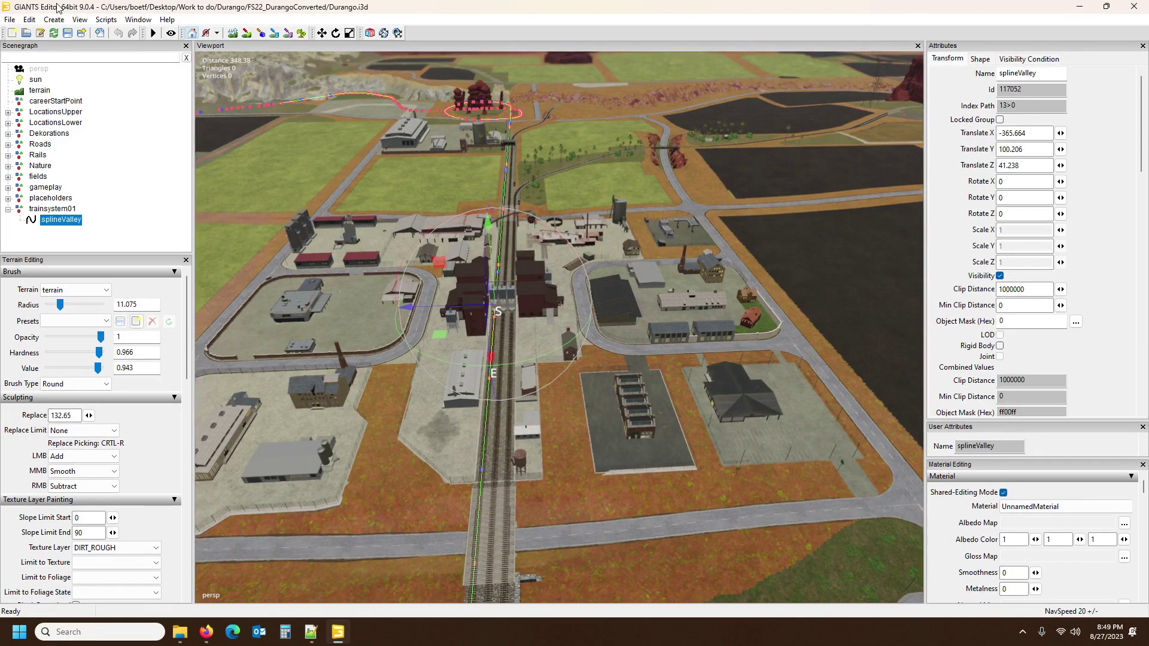
Import trainSystem02.i3d from the trainSystem folder into the map.
click(10, 19)
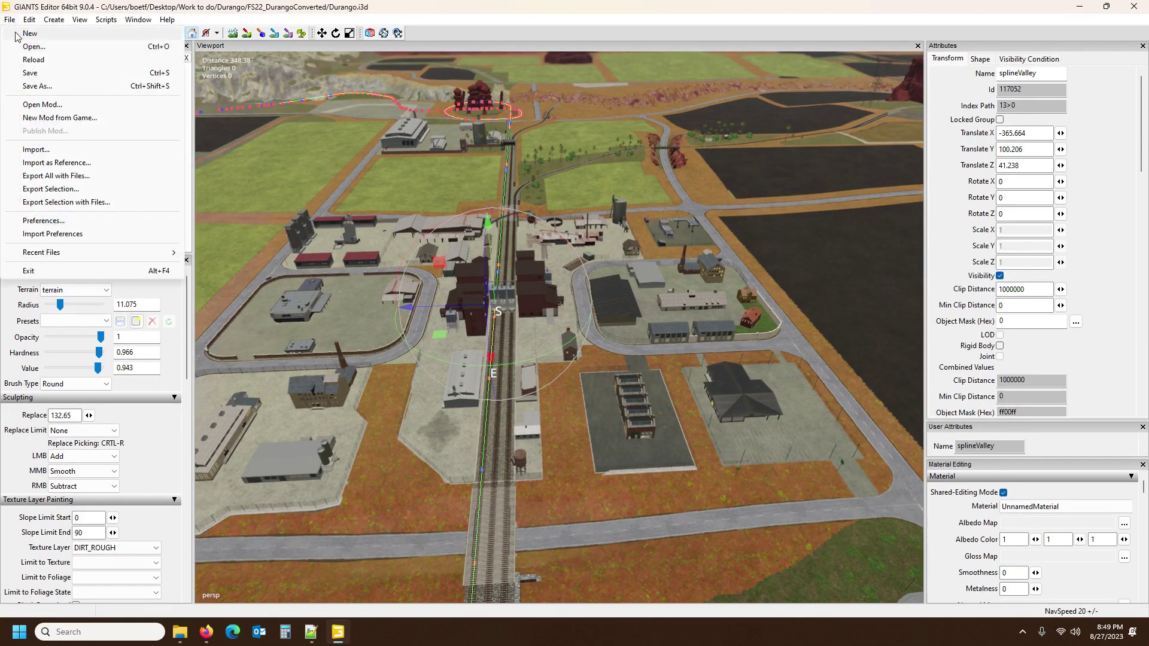
click(48, 153)
click(387, 355)
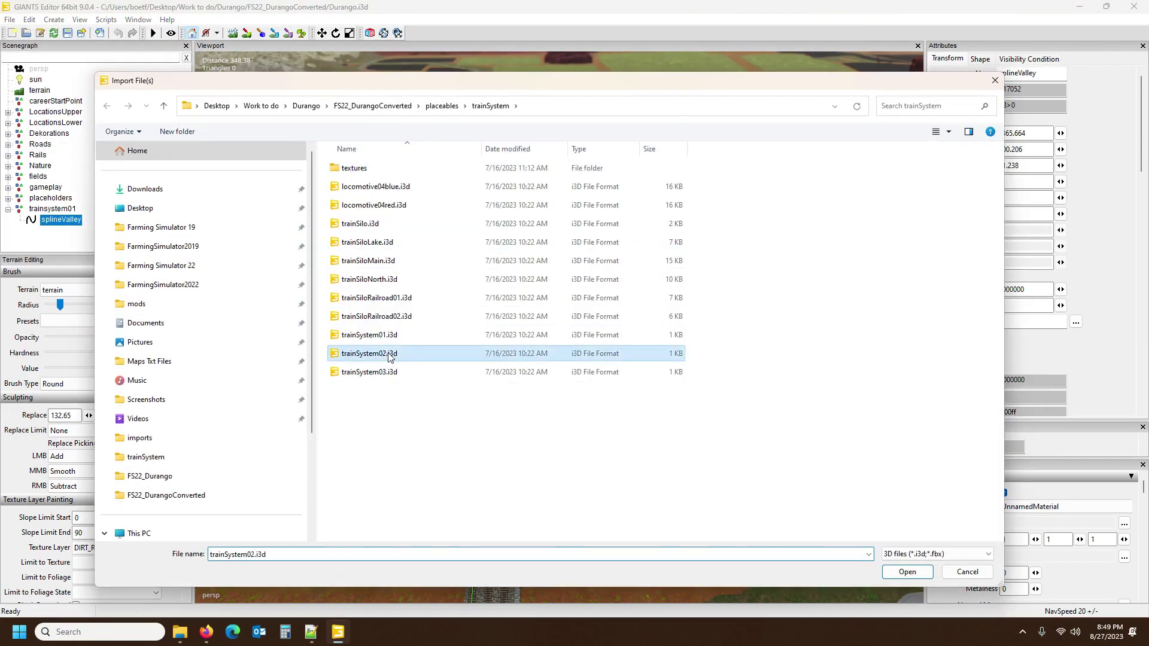
double_click(388, 356)
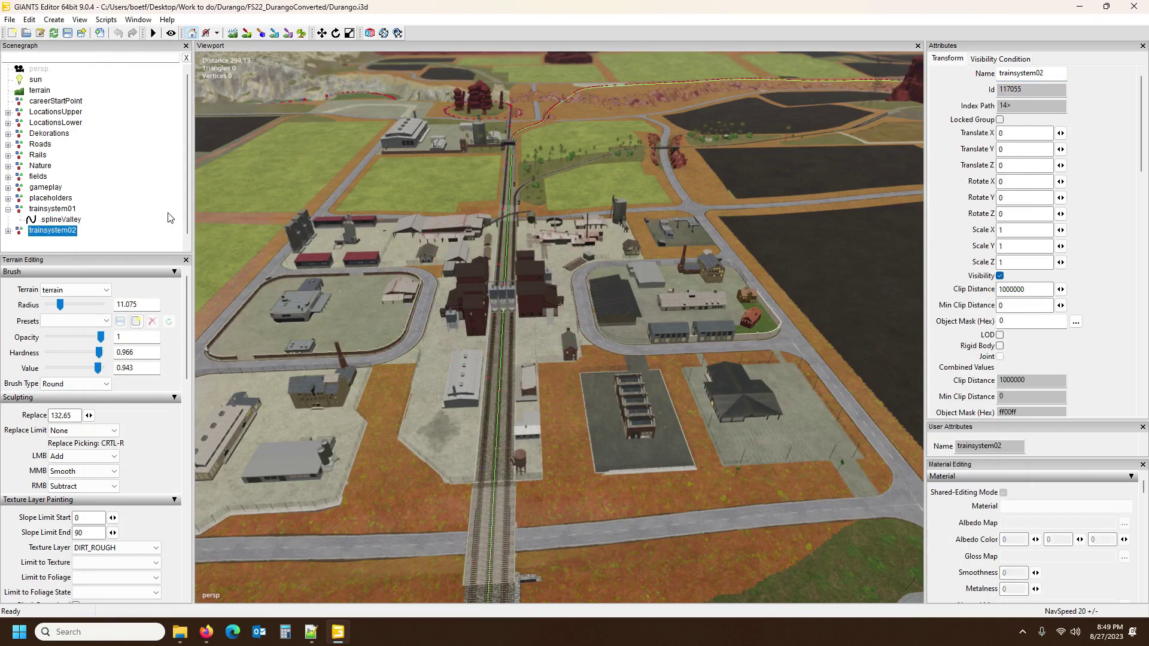
Import trainSystem03.i3d from the trainSystem folder into the map.
click(10, 19)
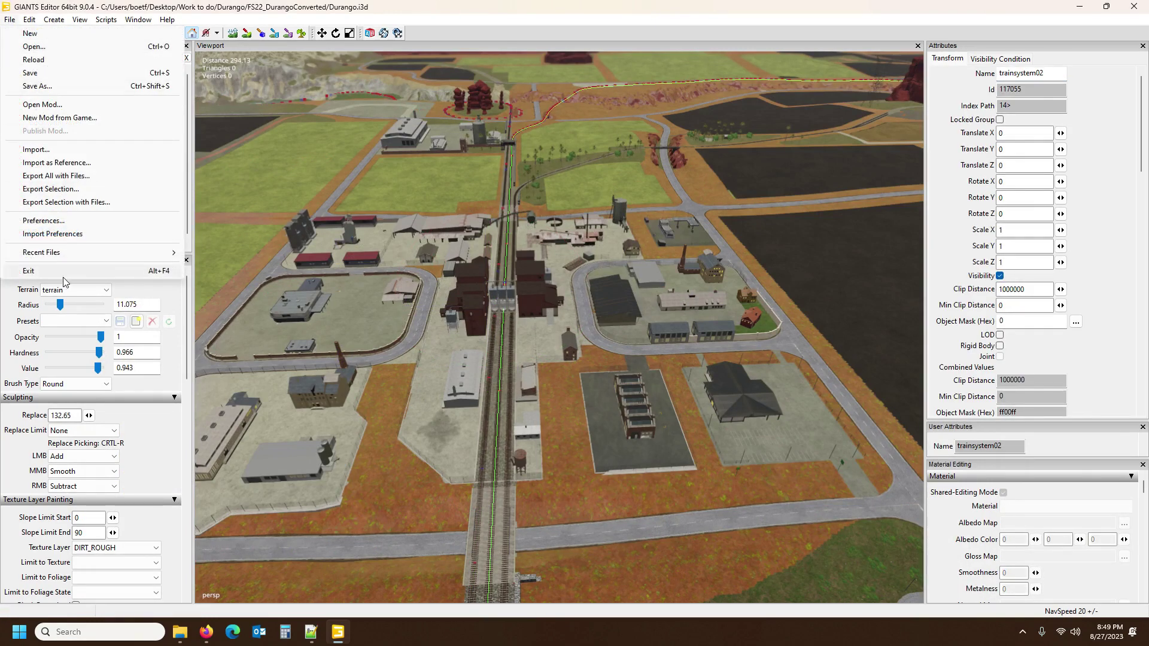
click(48, 163)
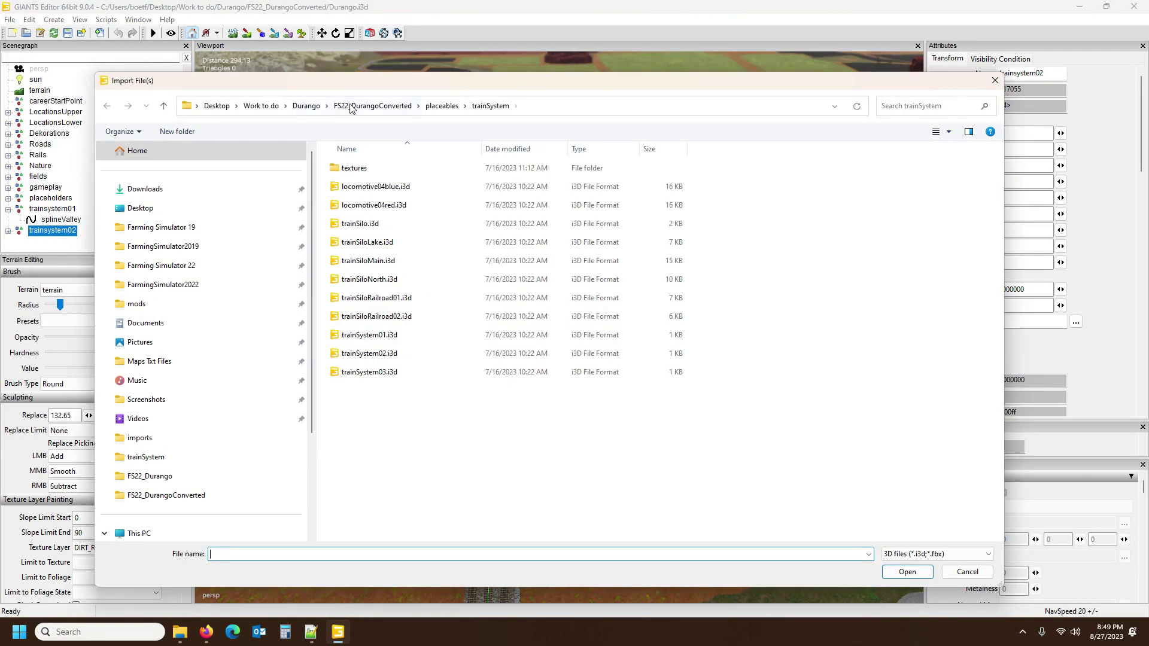
double_click(378, 372)
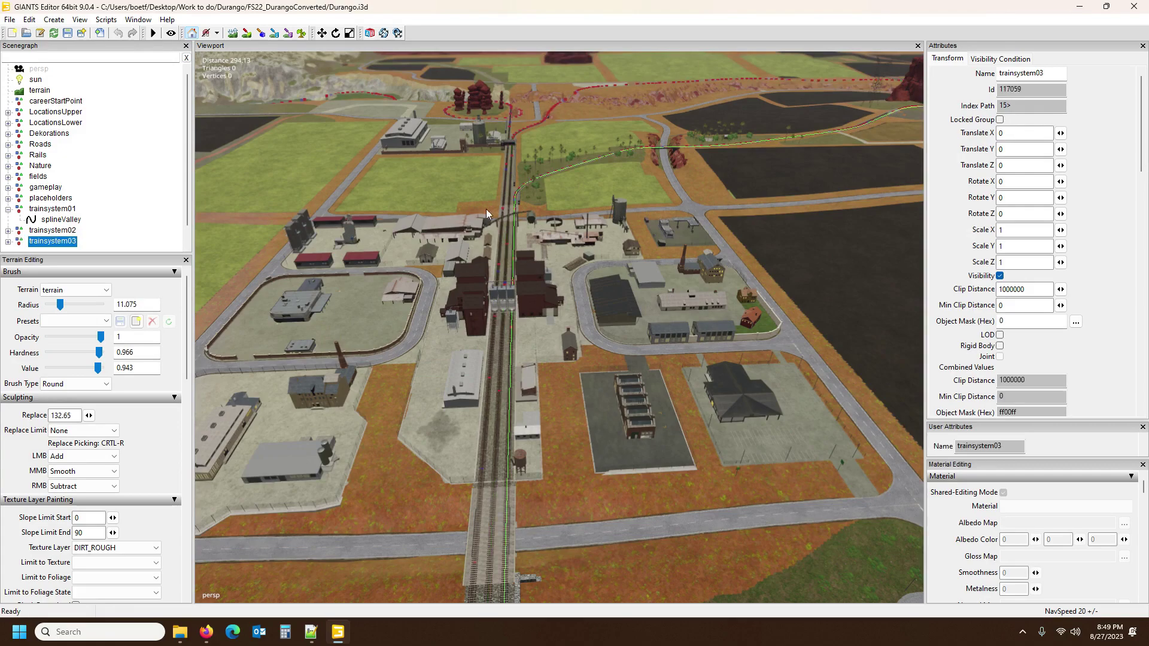
middle_drag(296, 224, 453, 335)
click(311, 632)
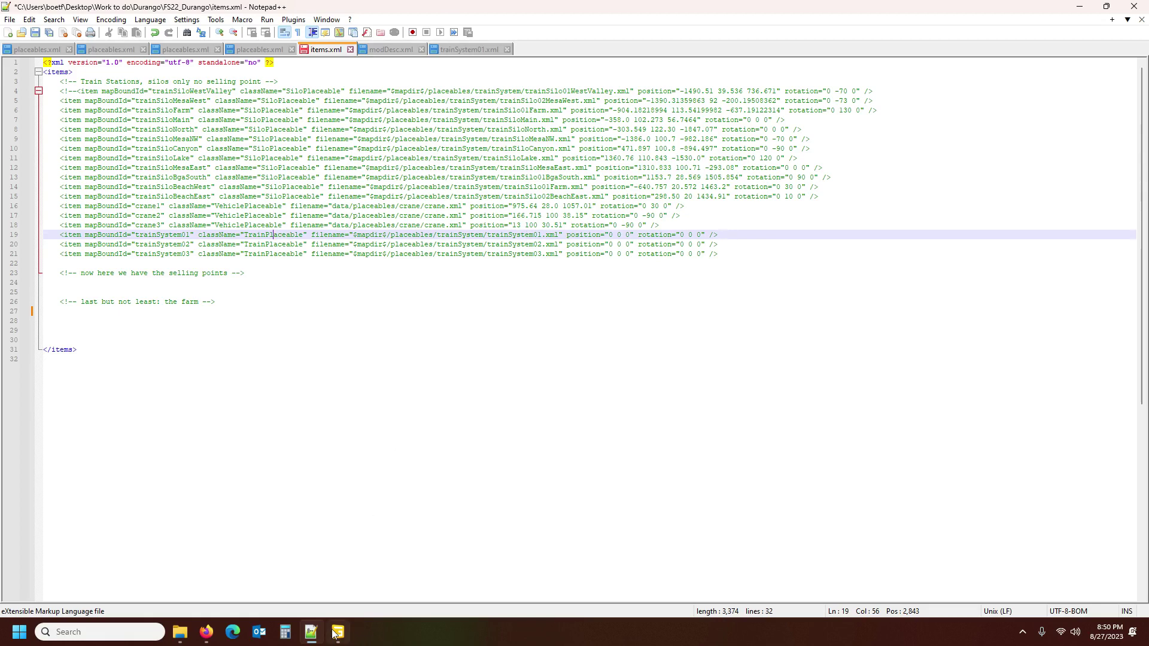
key(alt+Tab)
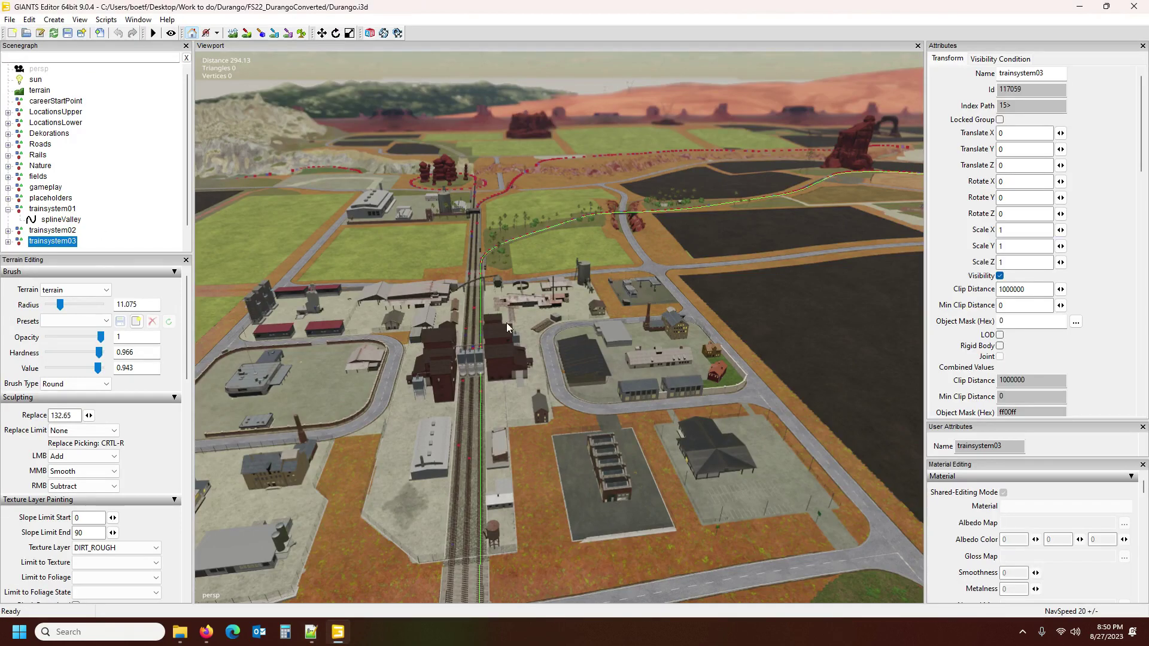
right_drag(260, 316, 252, 376)
scroll(151, 133, down, 1)
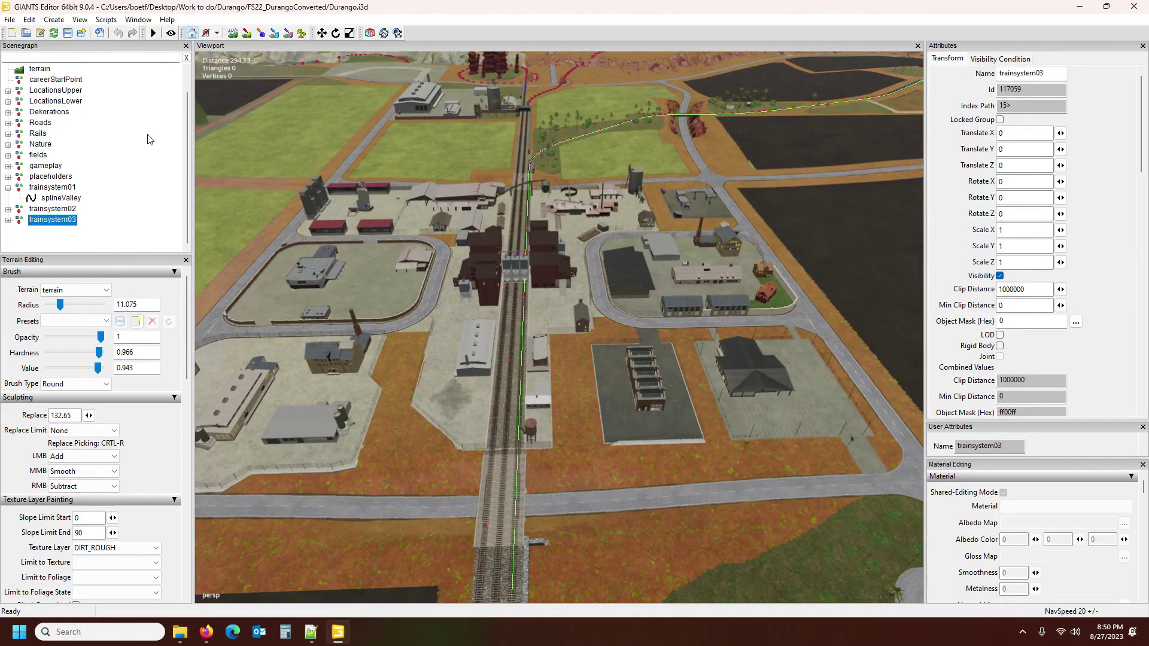
Create a new transform group in the scene and name it splines.
click(54, 19)
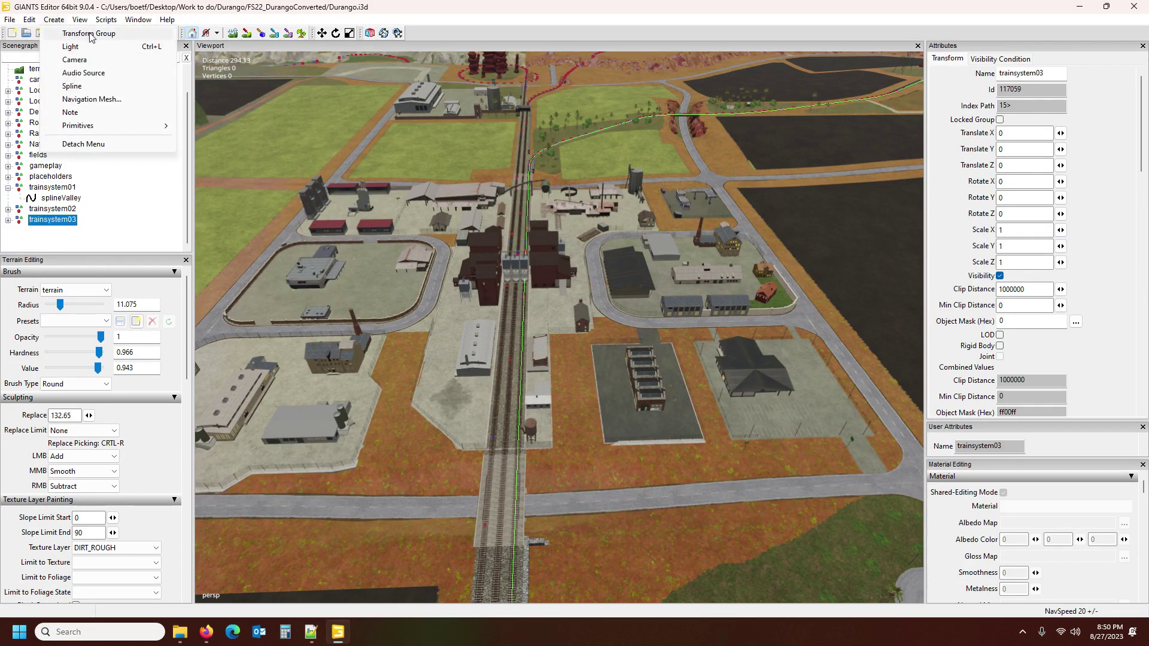
click(88, 33)
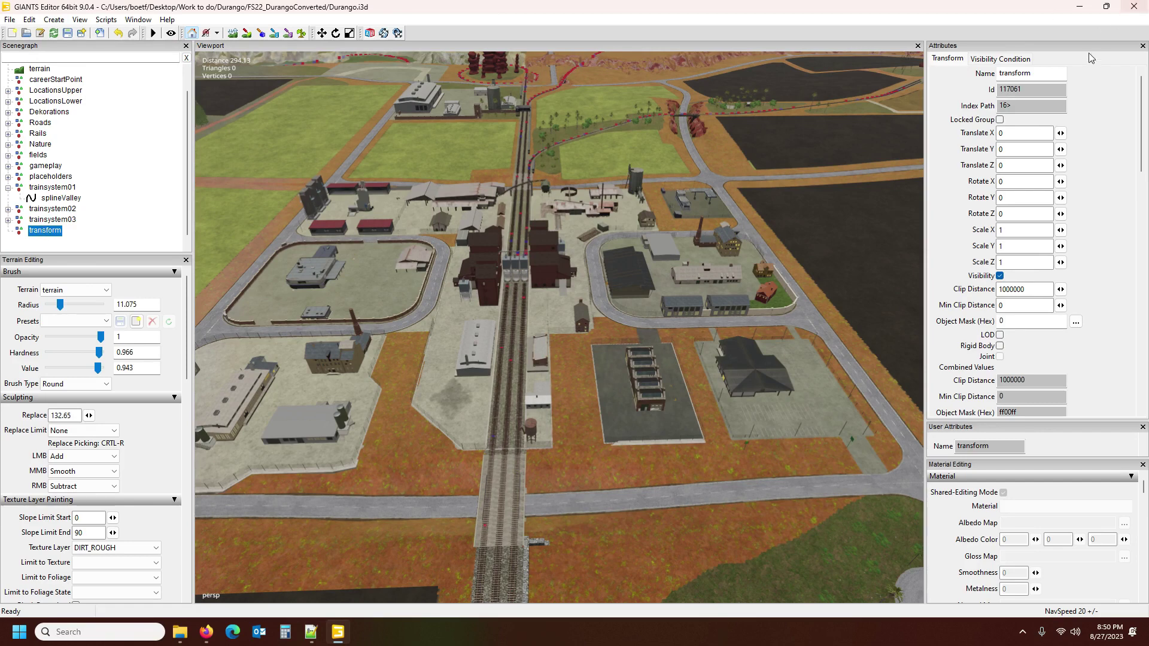
double_click(1044, 72)
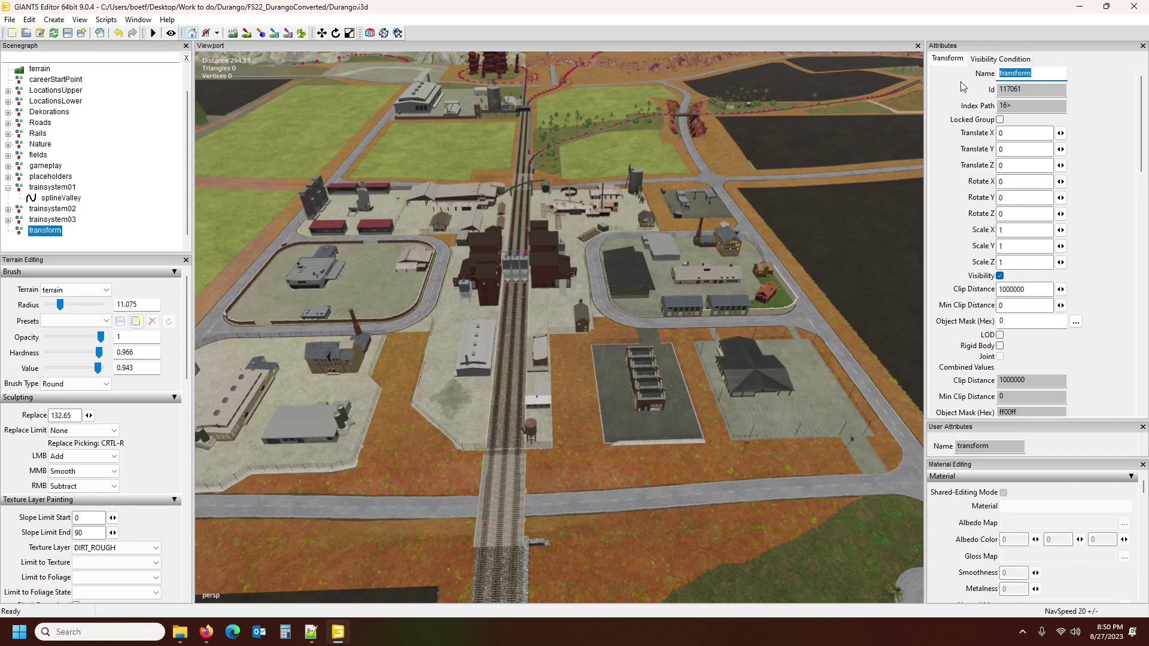
text(splines)
key(Return)
click(50, 234)
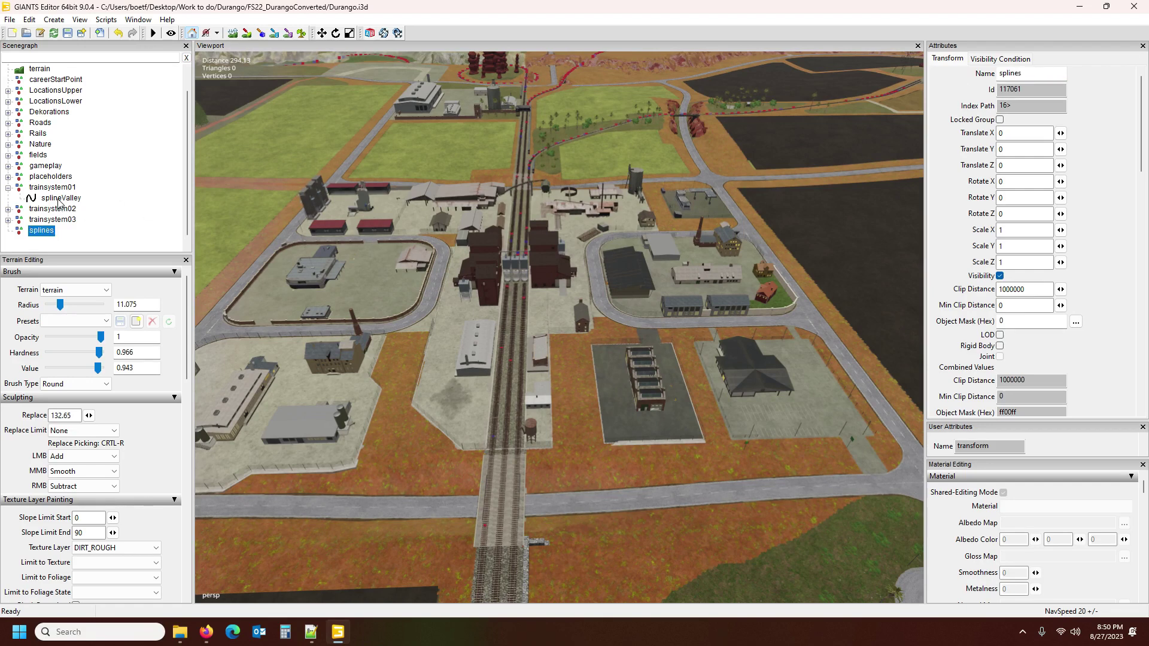
Move the trainsystem01 group with its splineValley spline into the splines group and check its course along the tracks.
scroll(50, 201, down, 1)
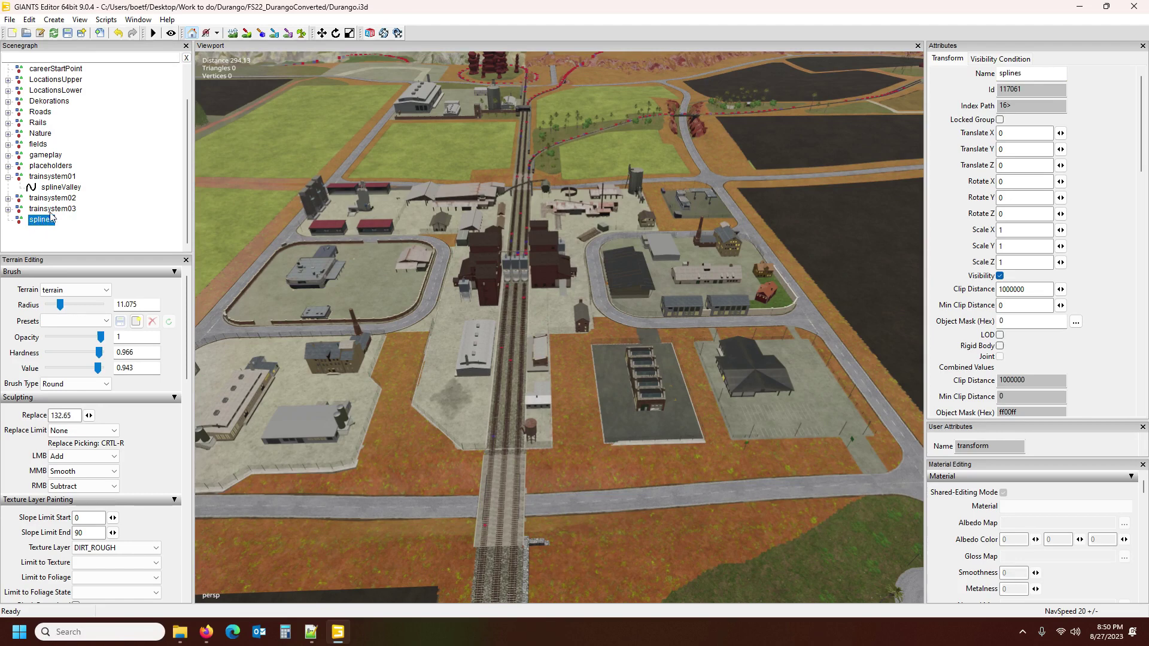
click(58, 188)
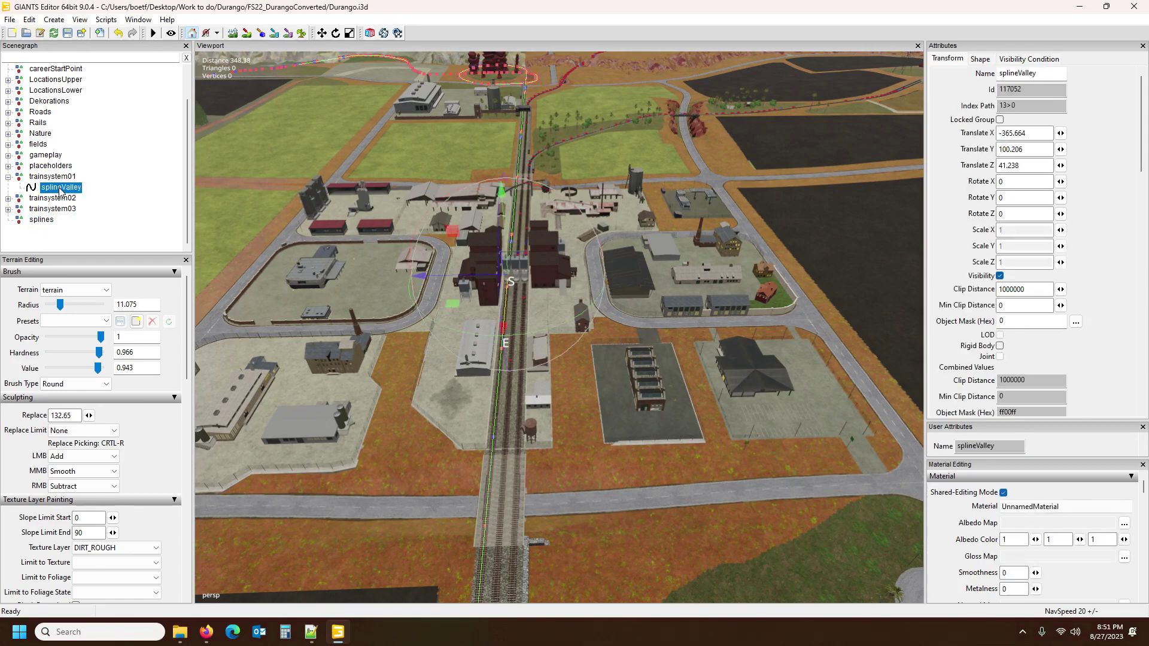
drag(52, 176, 24, 212)
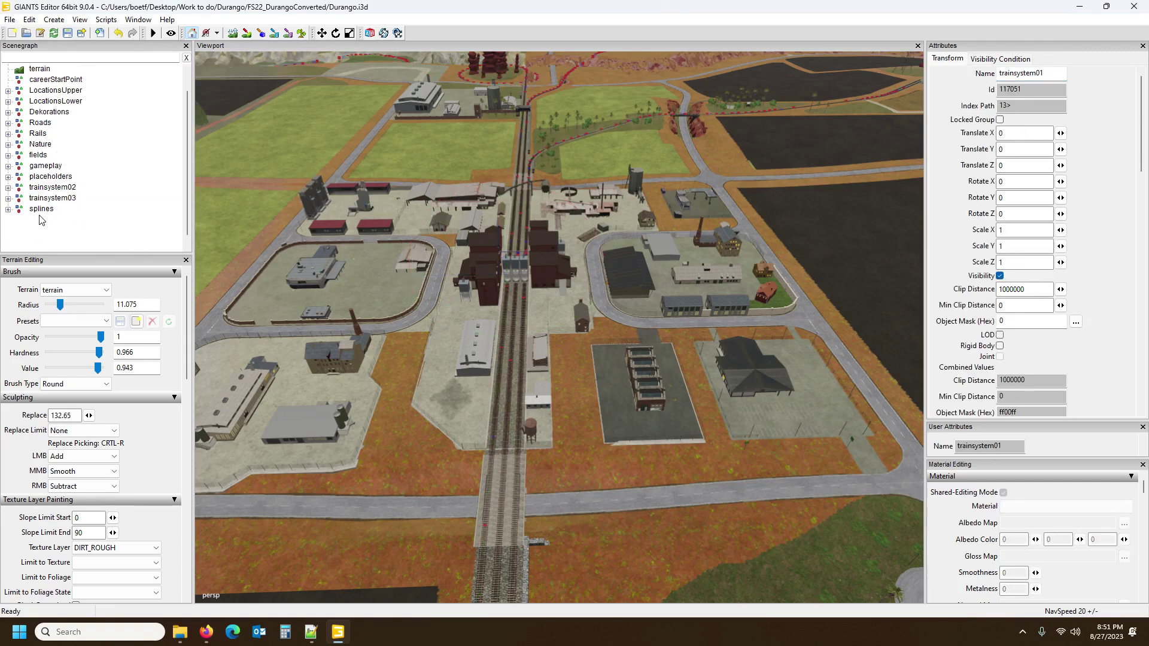
click(41, 210)
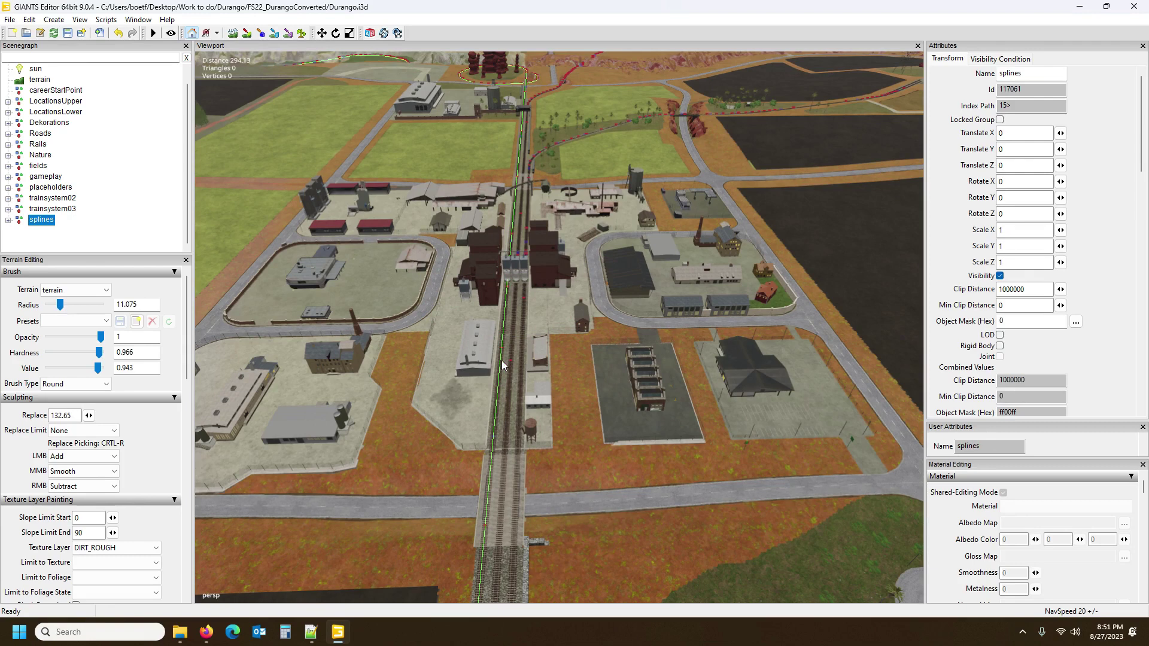
Expand the trainsystem02 group and move its splineOuterMesa spline into the splines group.
click(7, 199)
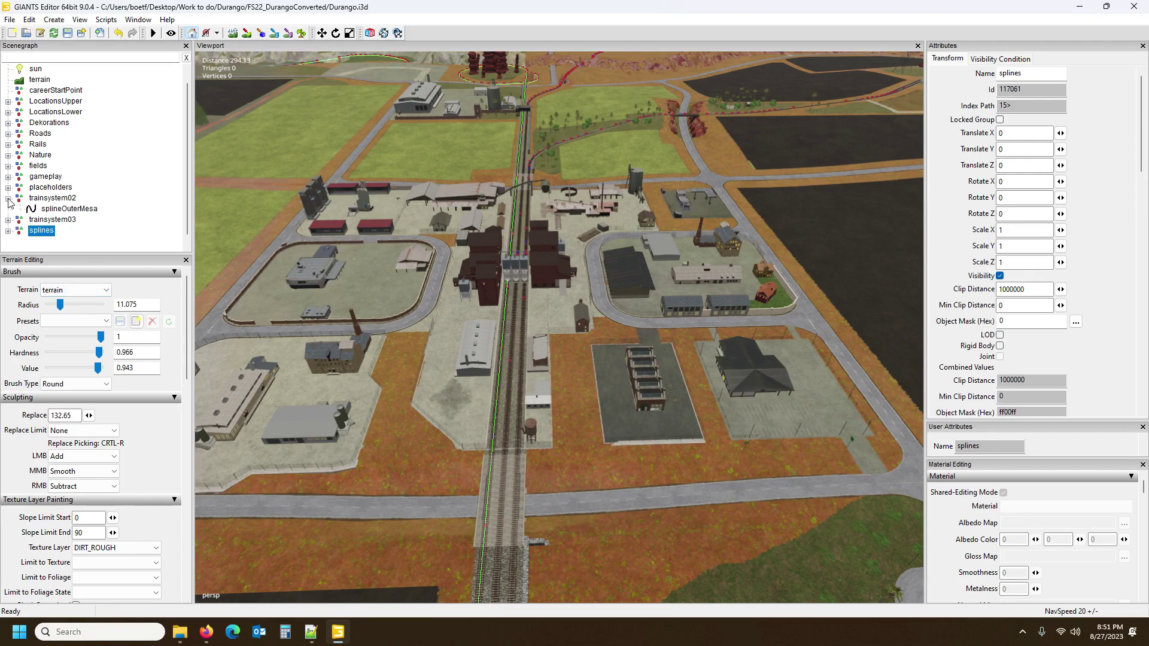
click(66, 210)
key(Delete)
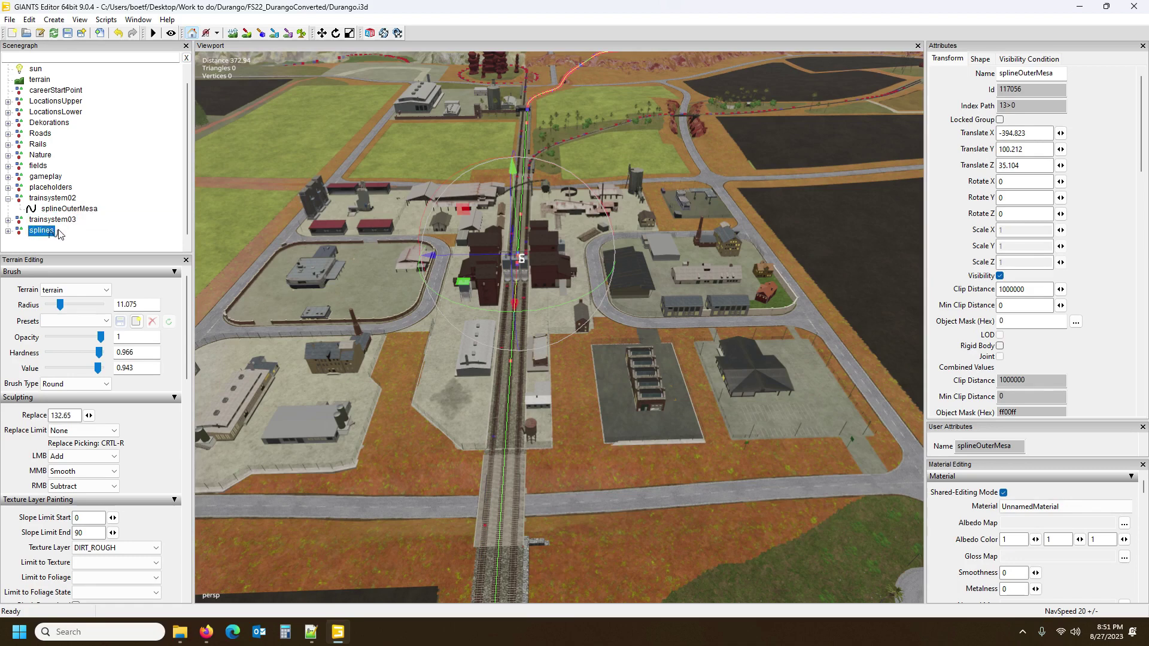
Move splineInnerMesa from trainsystem03 into the splines group, and expand and select that group to check its contents.
click(8, 210)
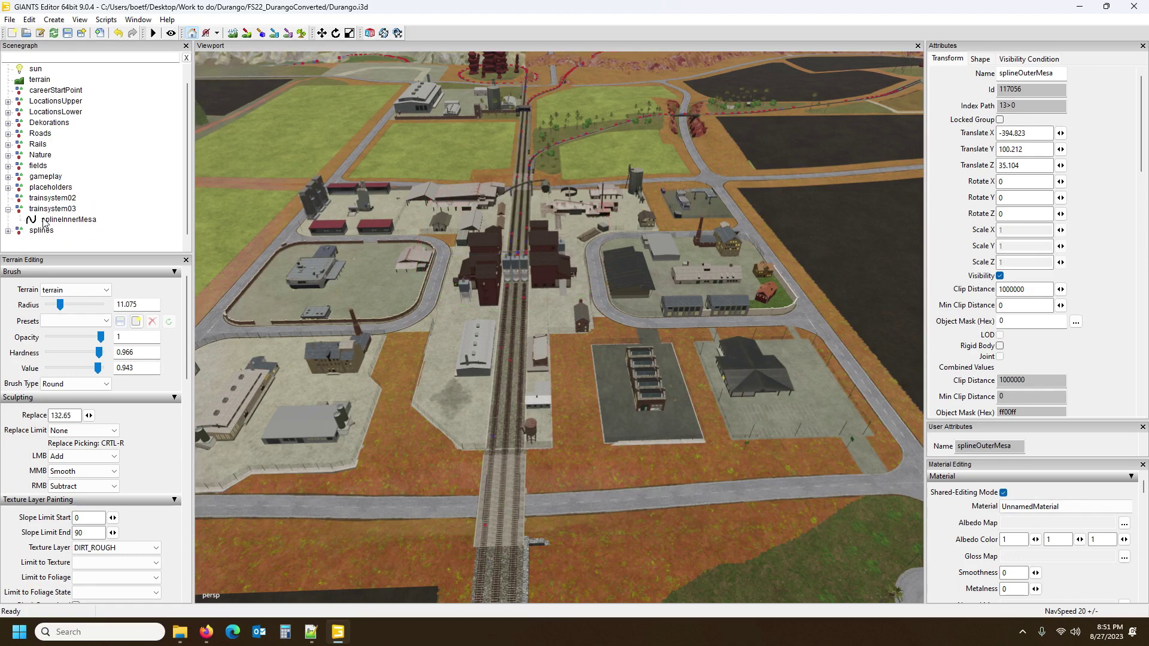
click(57, 220)
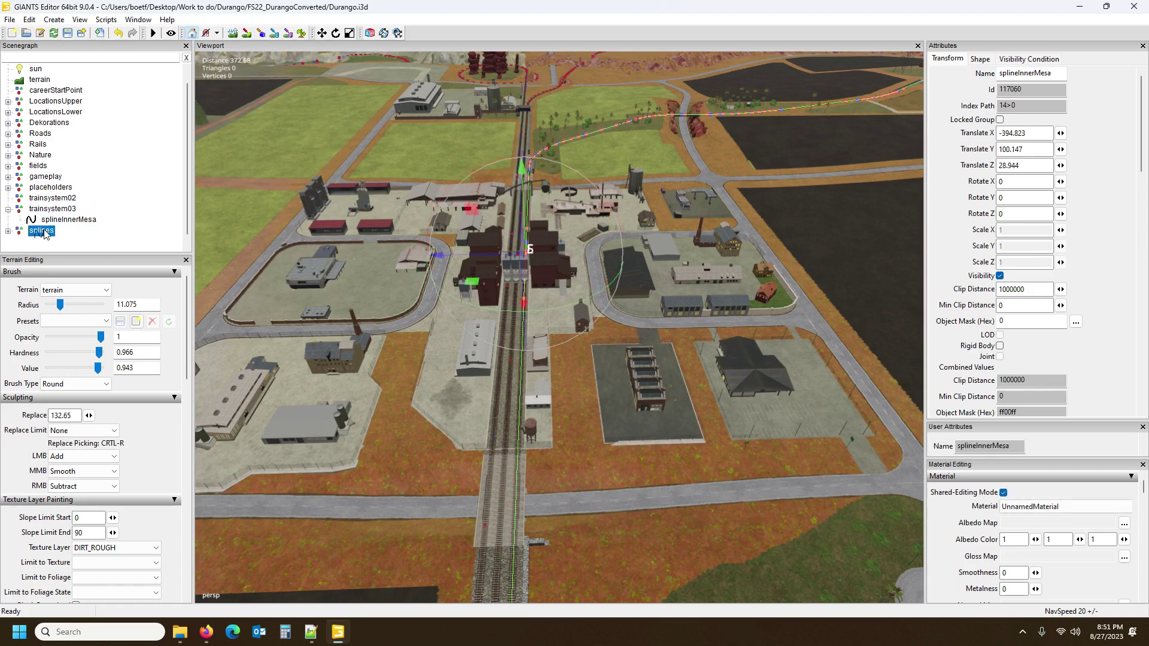
key(Delete)
click(8, 220)
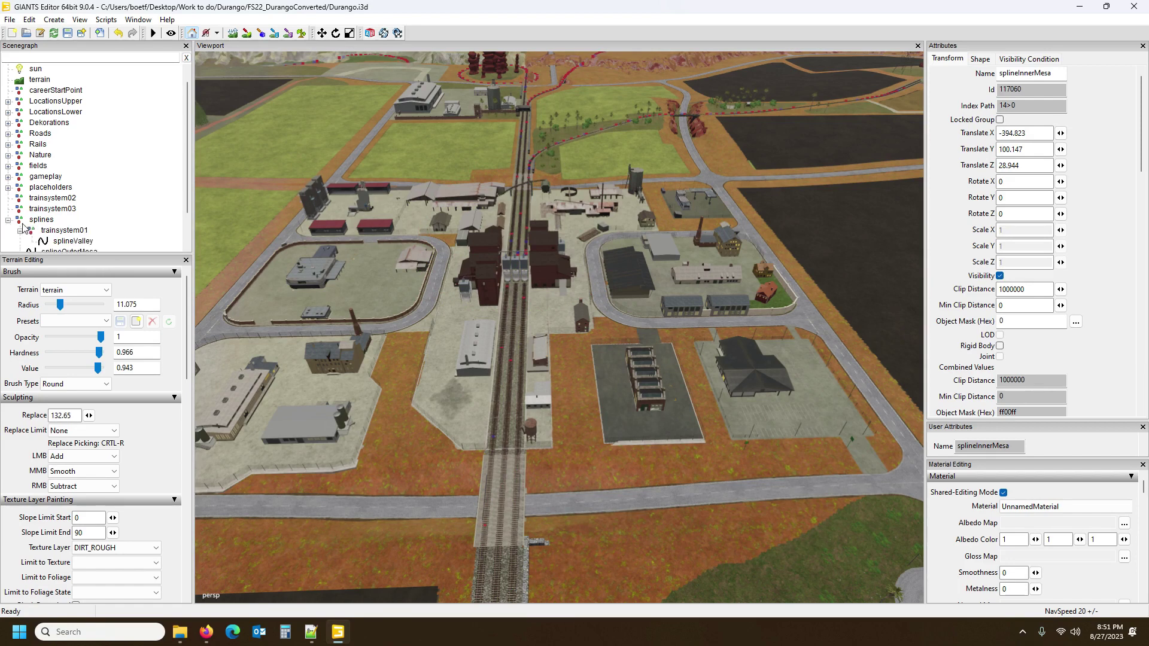
click(41, 219)
scroll(147, 157, down, 2)
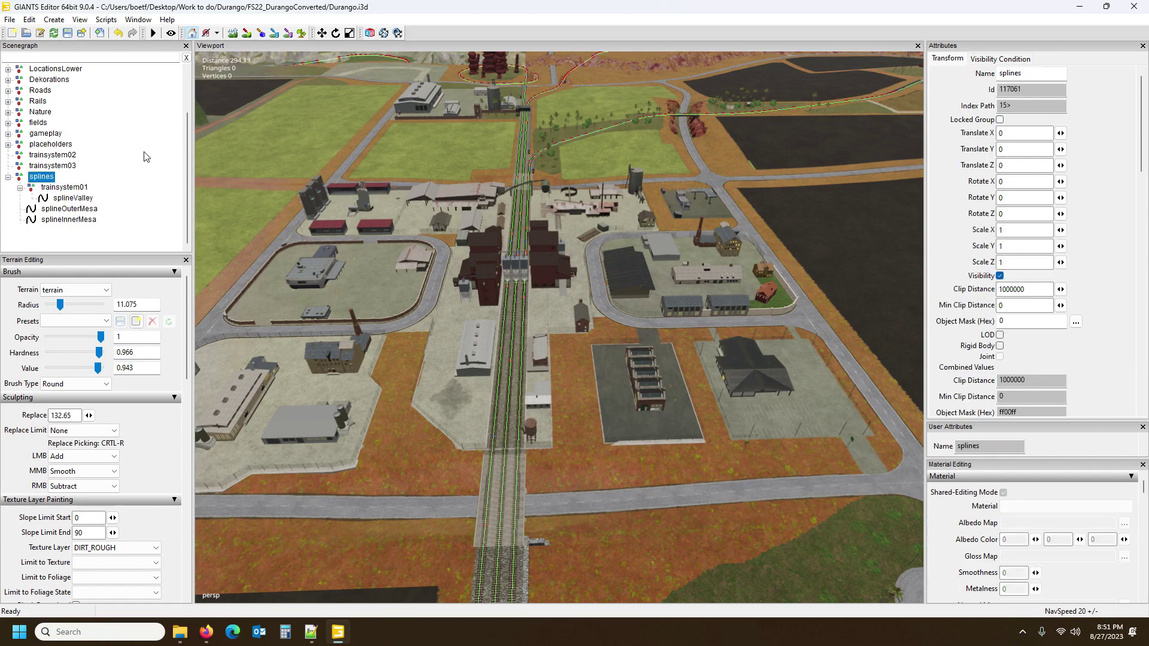
Start exporting the selected splines group with its files, and create a splines folder inside the mods folder's FS22_Durango/imports directory.
click(10, 20)
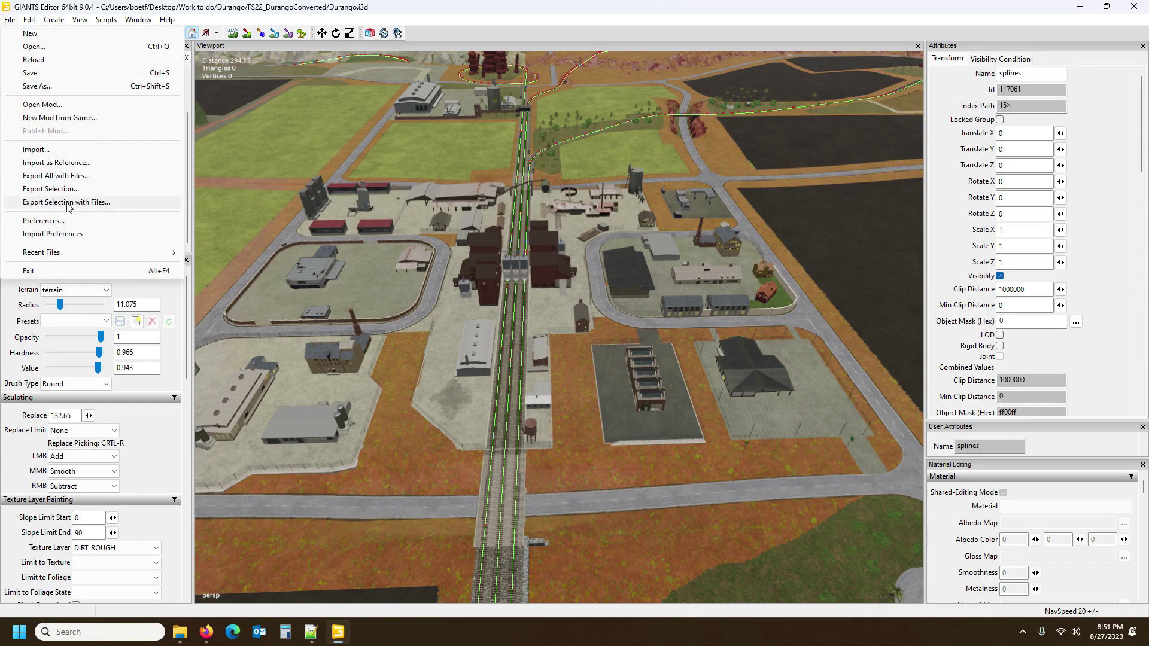
click(68, 203)
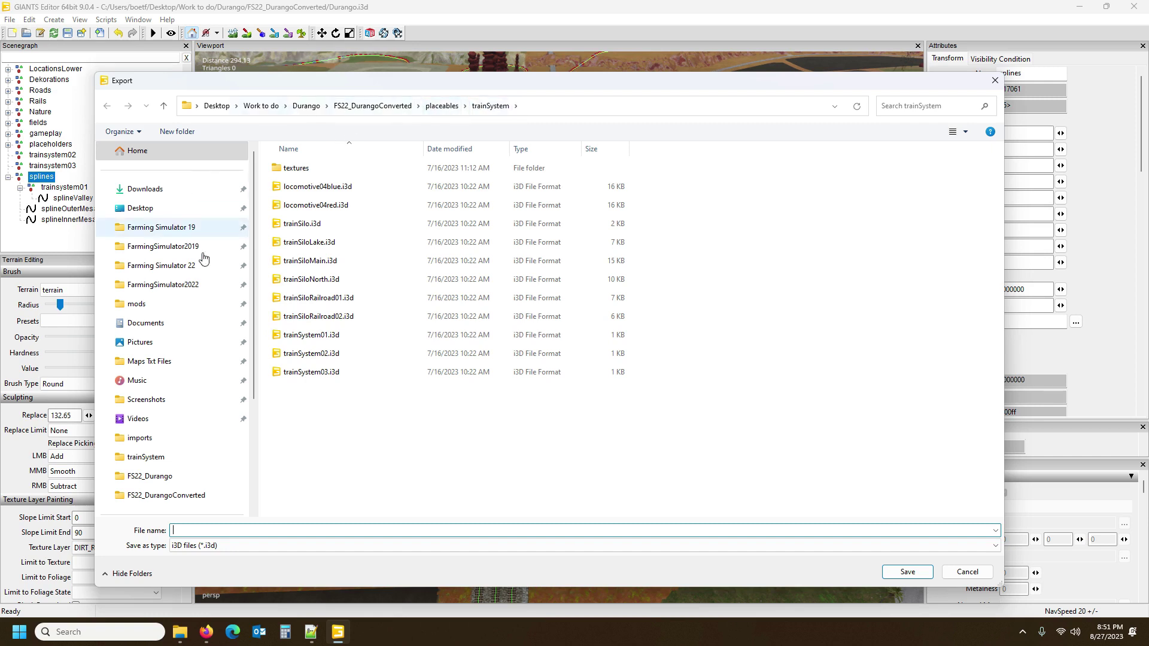
click(136, 305)
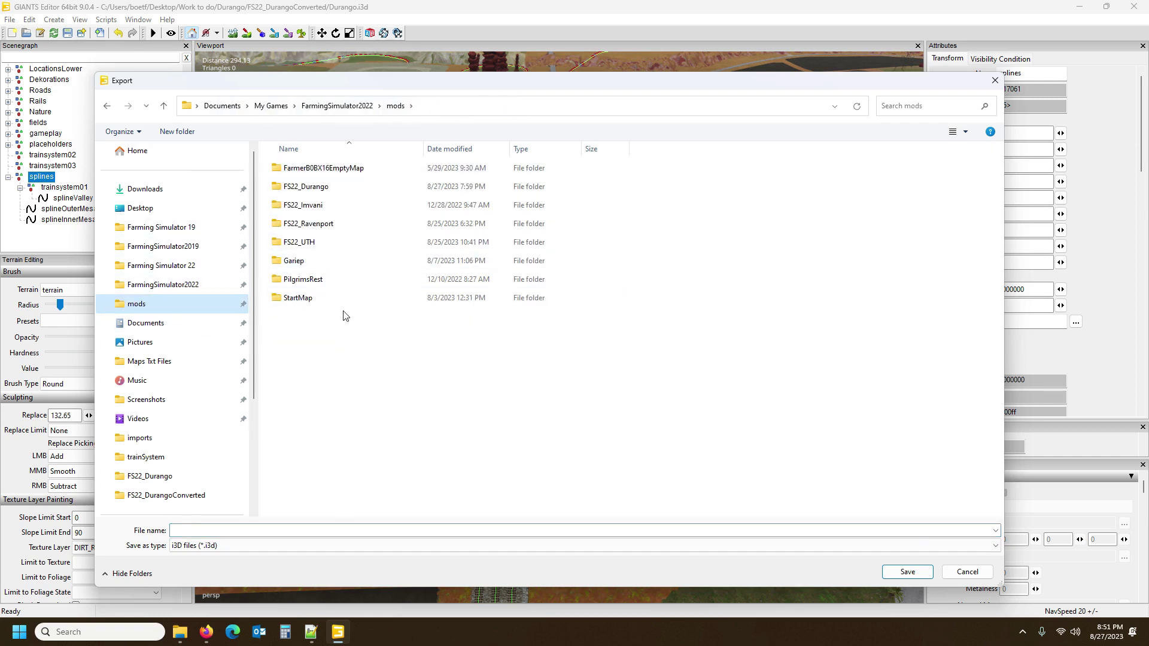
double_click(302, 186)
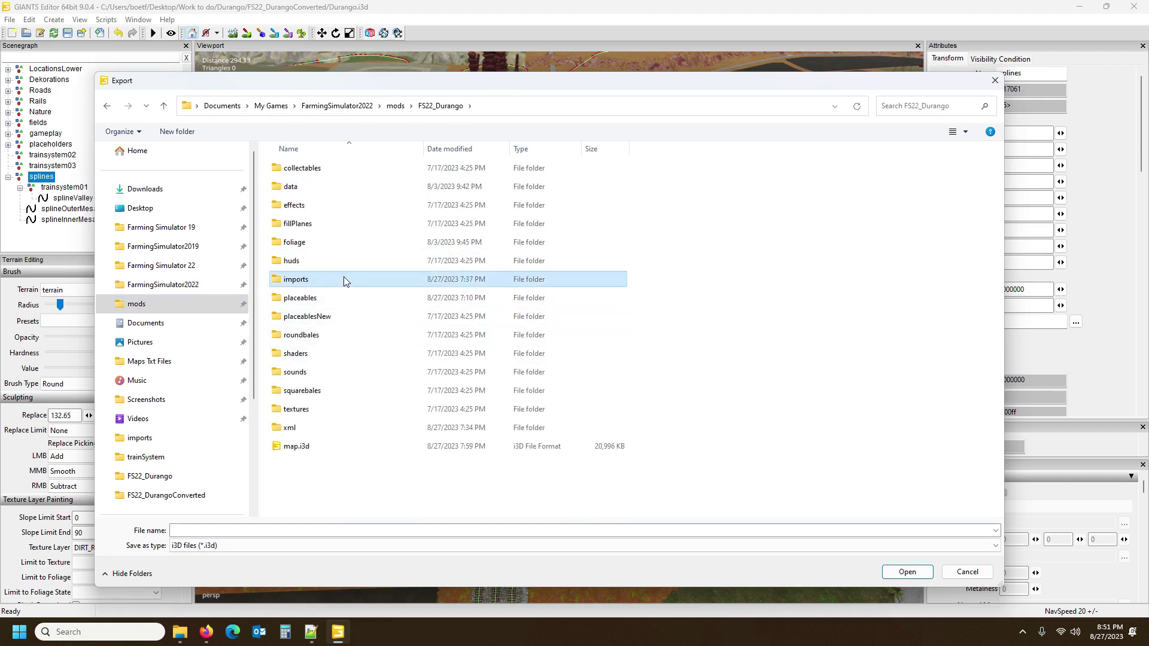
double_click(345, 279)
right_click(357, 452)
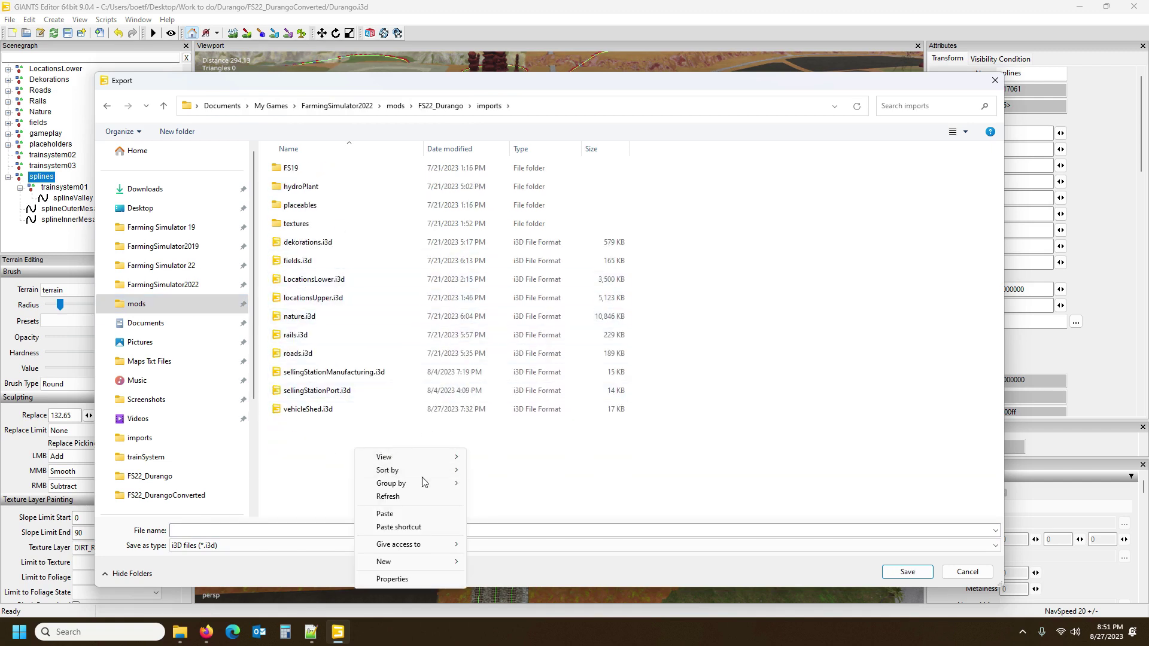
mouse_move(422, 562)
click(534, 439)
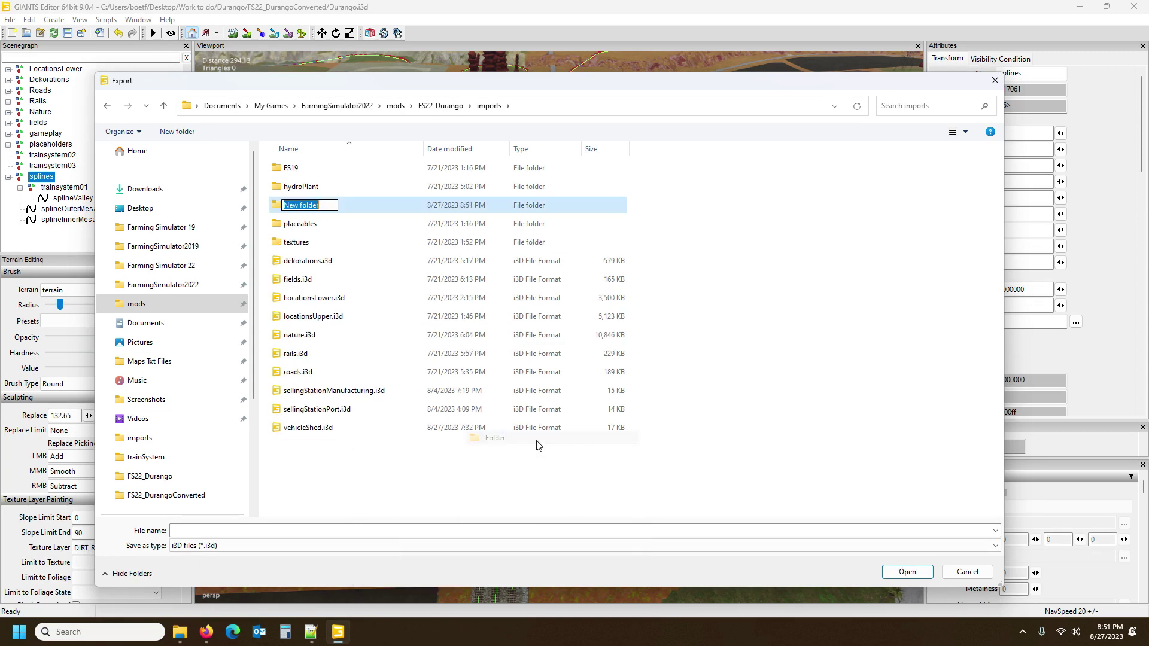
text(splines)
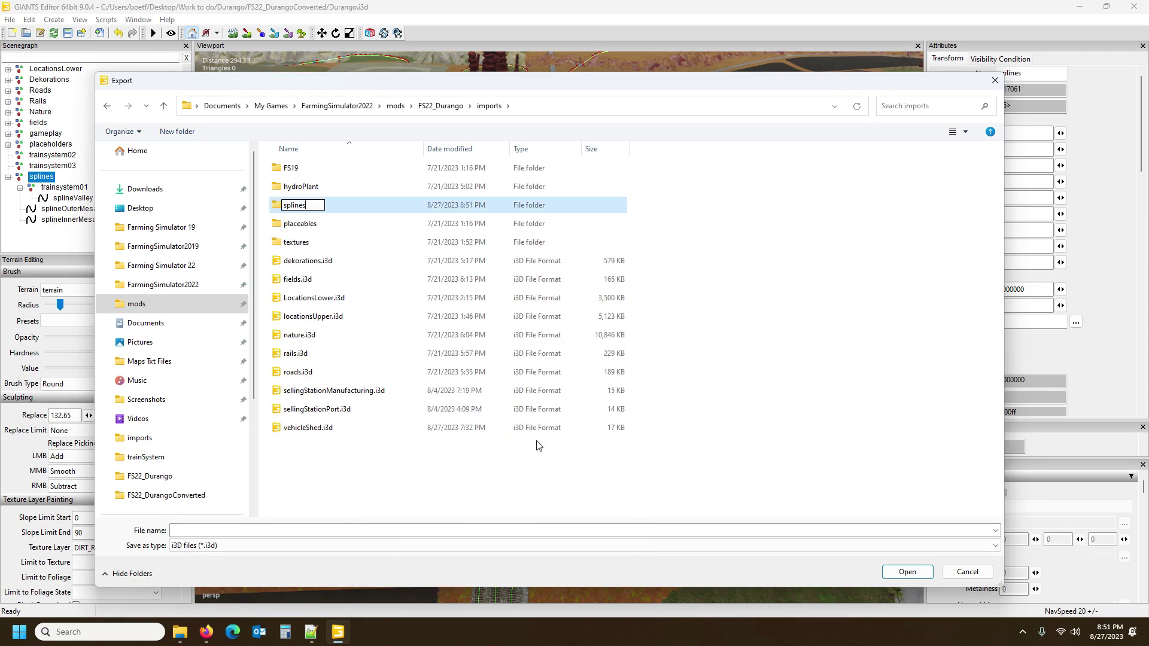
key(Return)
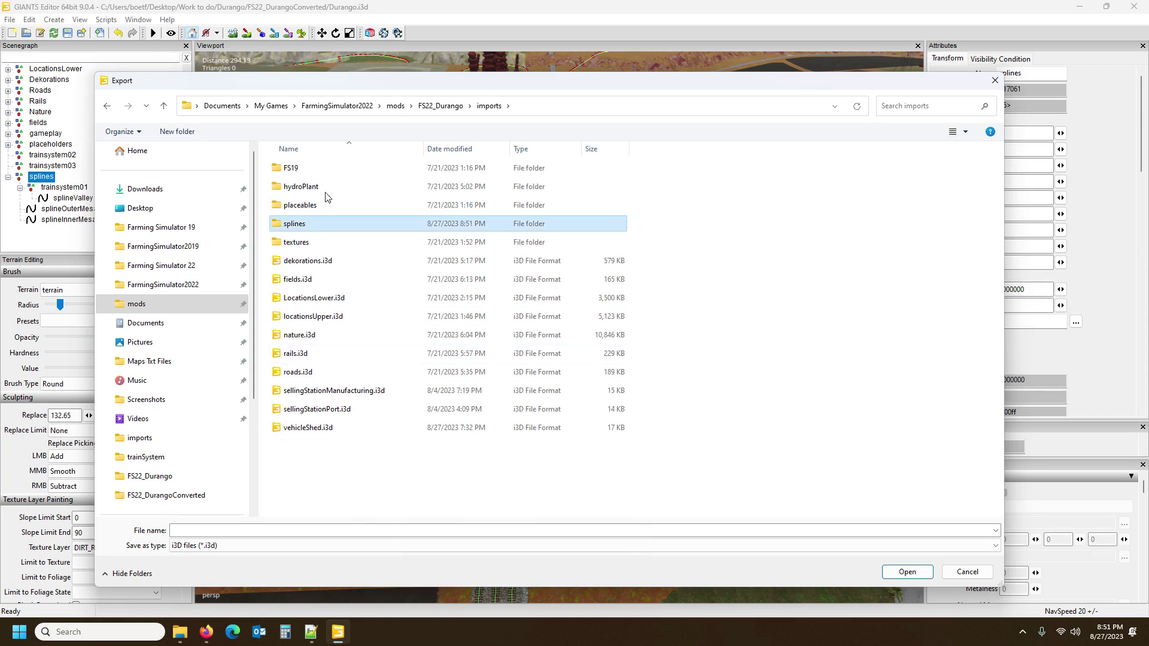
Export the group as splines into the new folder without the parent directory structure, and close Durango.i3d without saving changes.
double_click(321, 223)
click(271, 528)
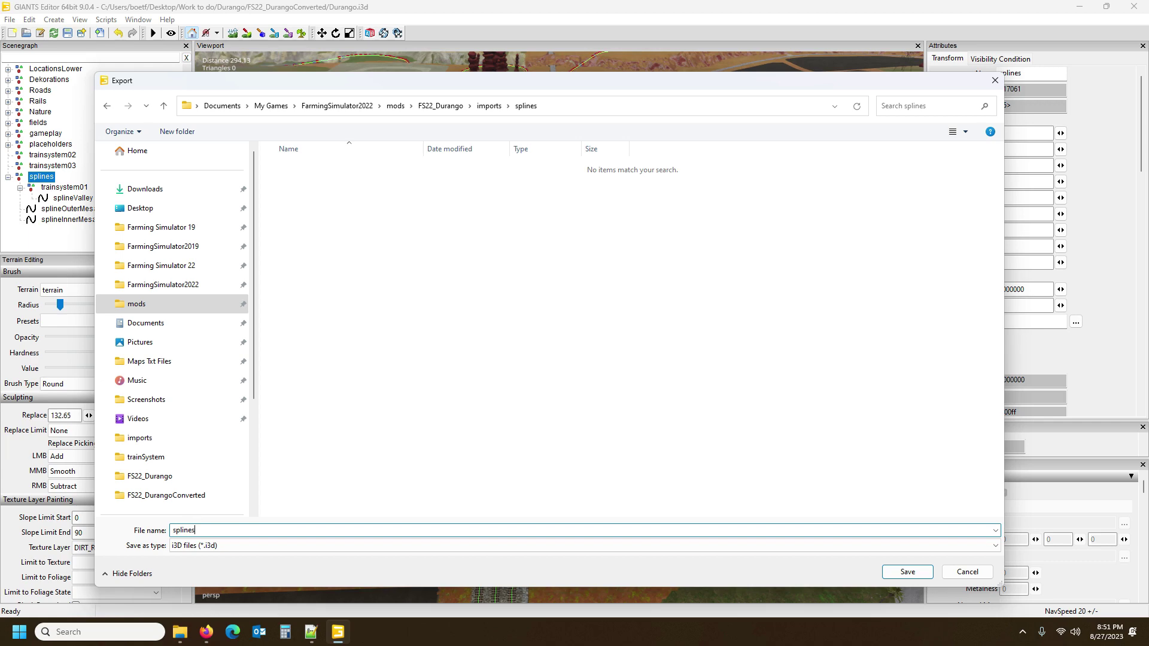
click(907, 571)
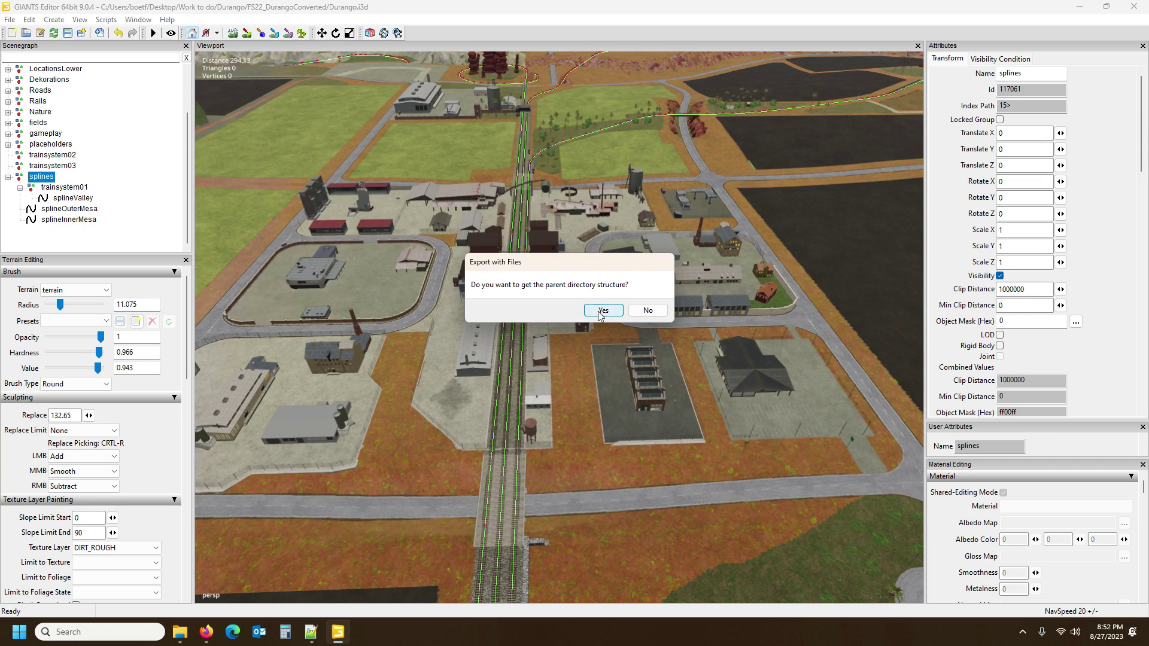
click(648, 309)
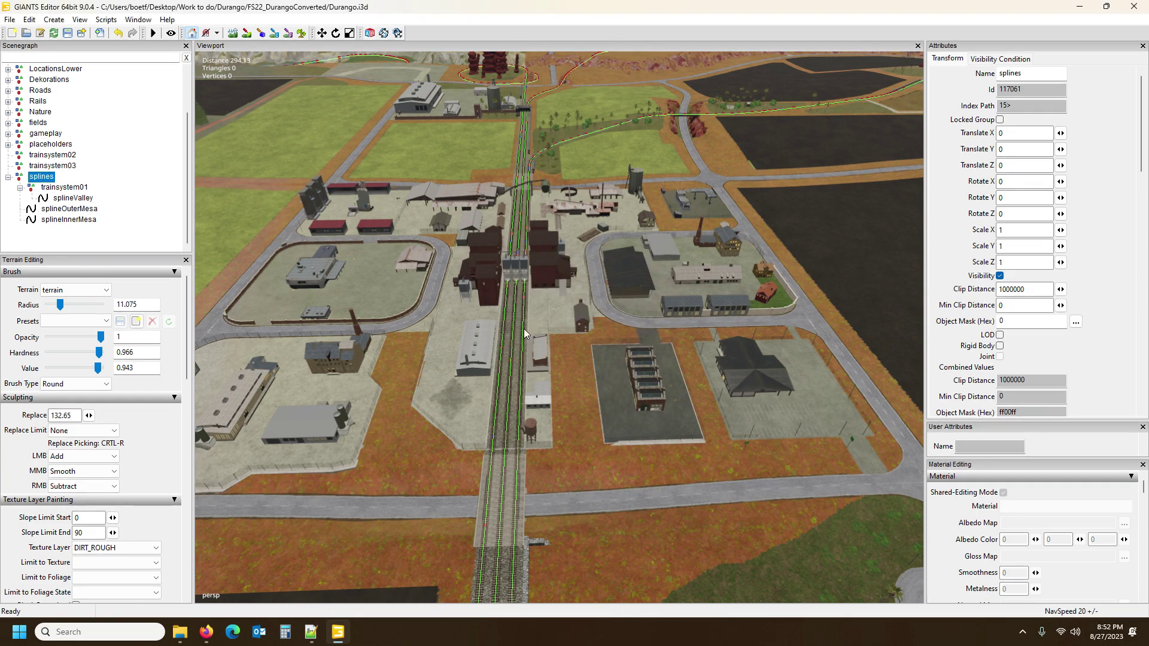
click(1134, 7)
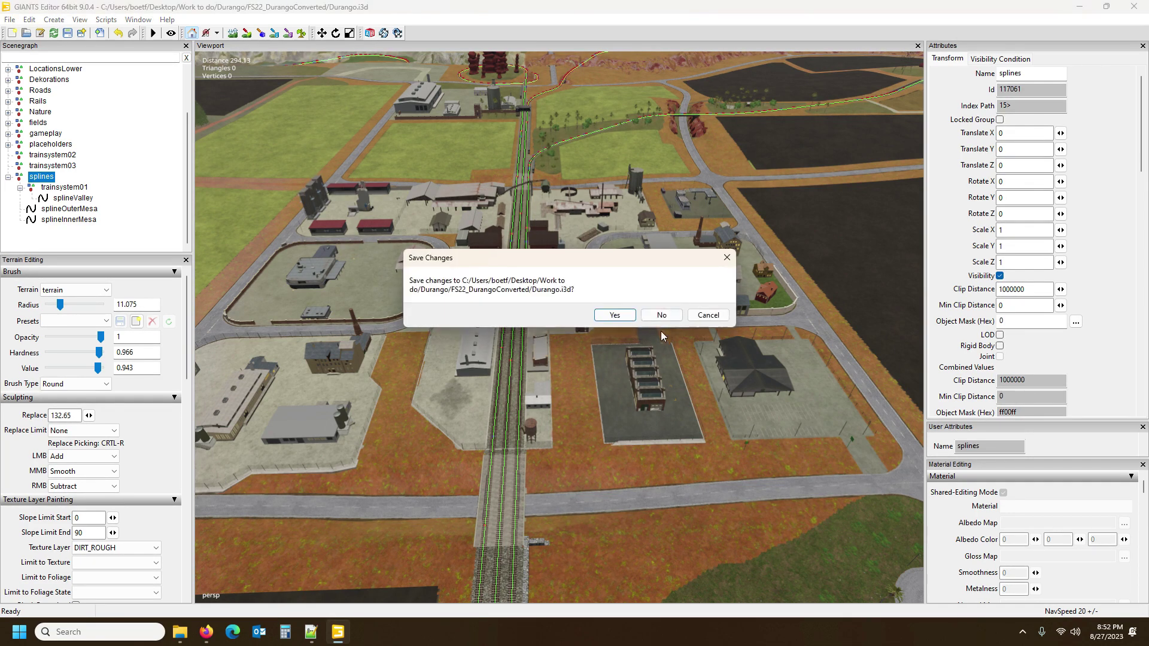
click(661, 315)
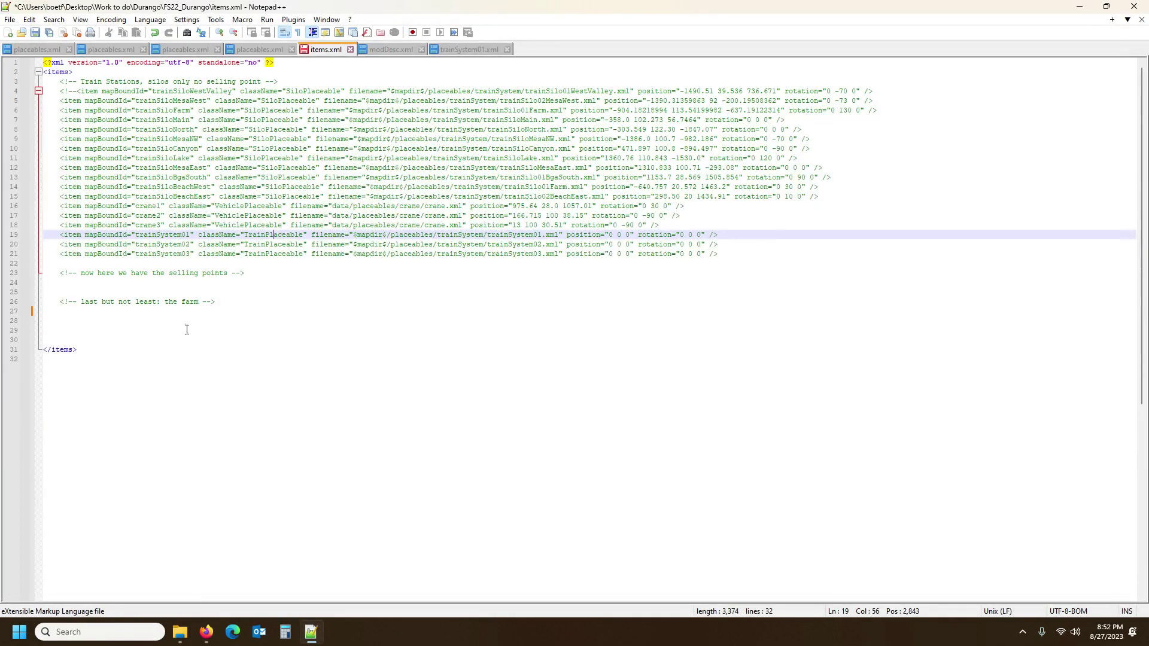
Switch to File Explorer and open the splines folder under FS22_Durango/imports to check the exported files.
click(179, 632)
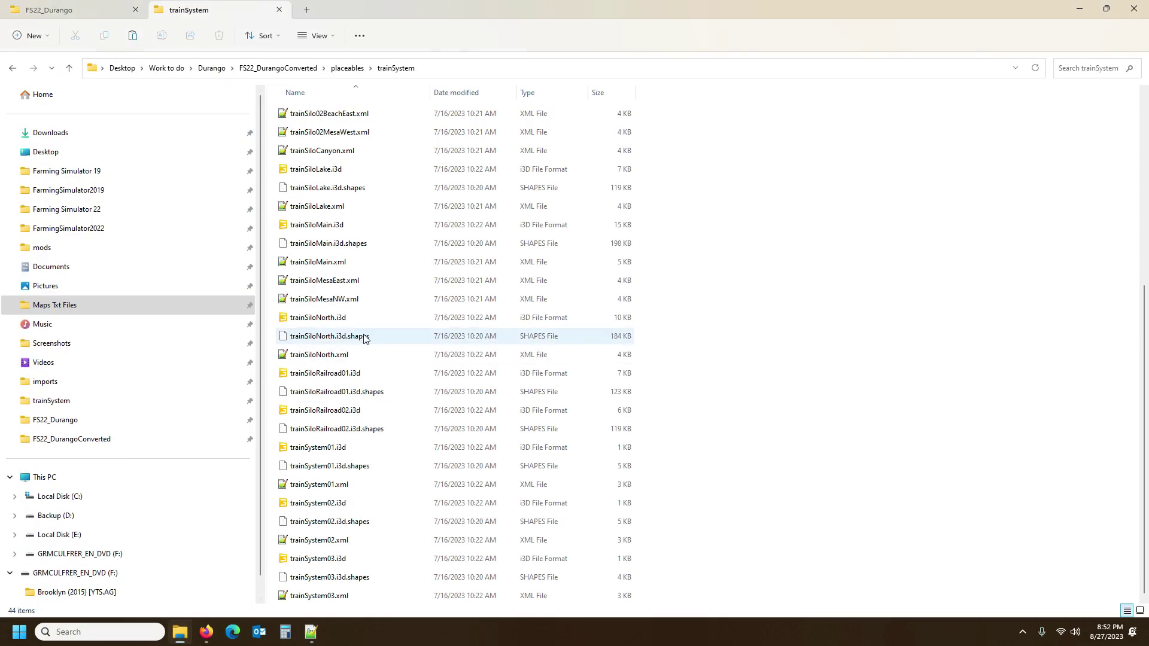
click(114, 10)
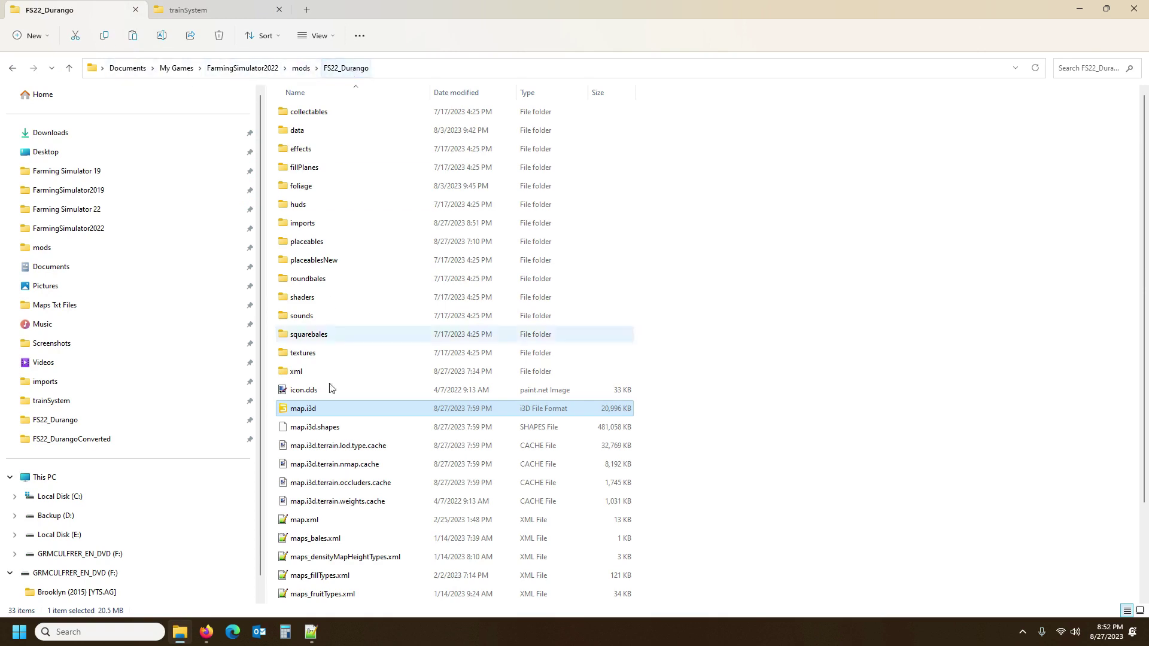
double_click(300, 224)
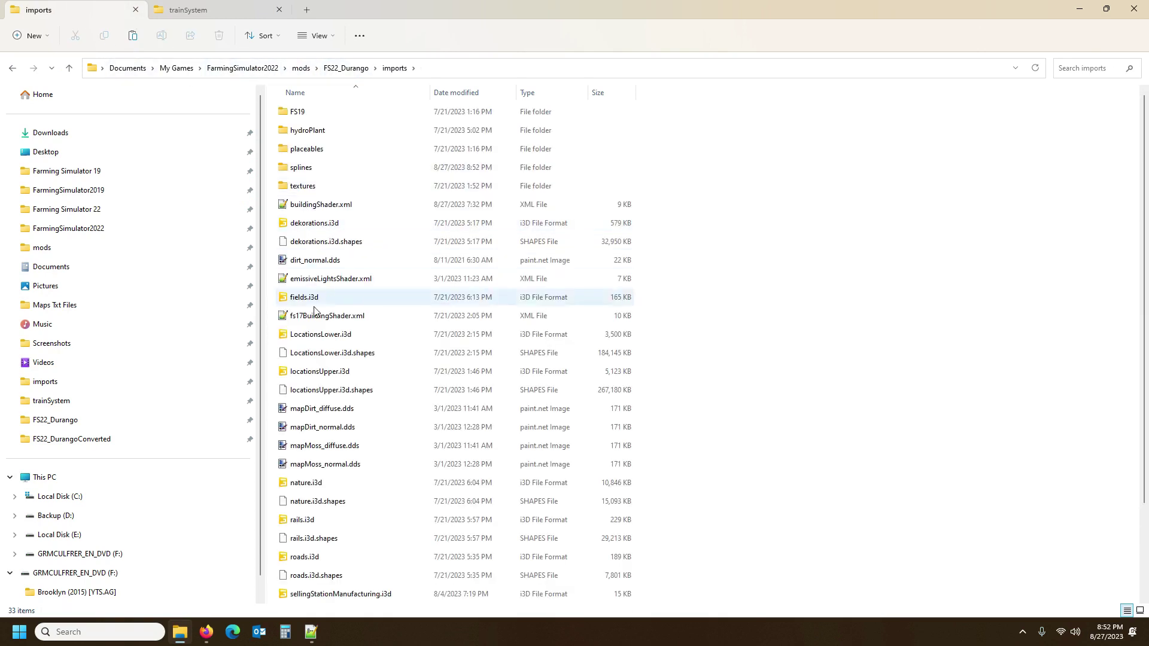
double_click(317, 168)
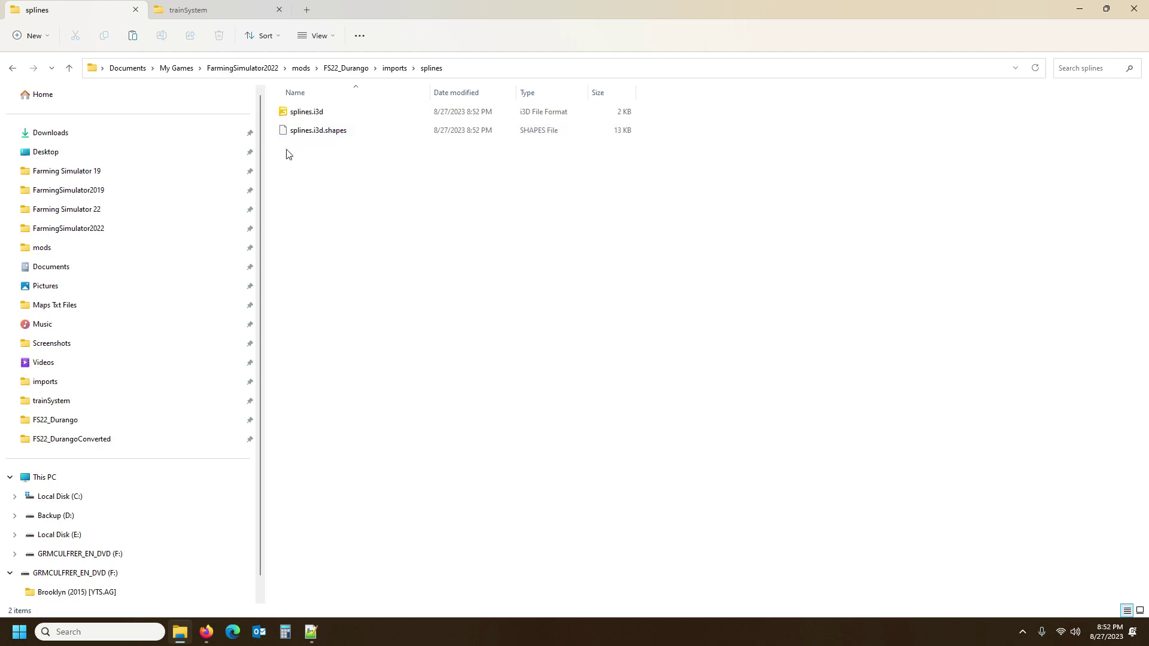
Open splines.i3d in Notepad++, examine its Files entry for external file references, and close it.
click(305, 112)
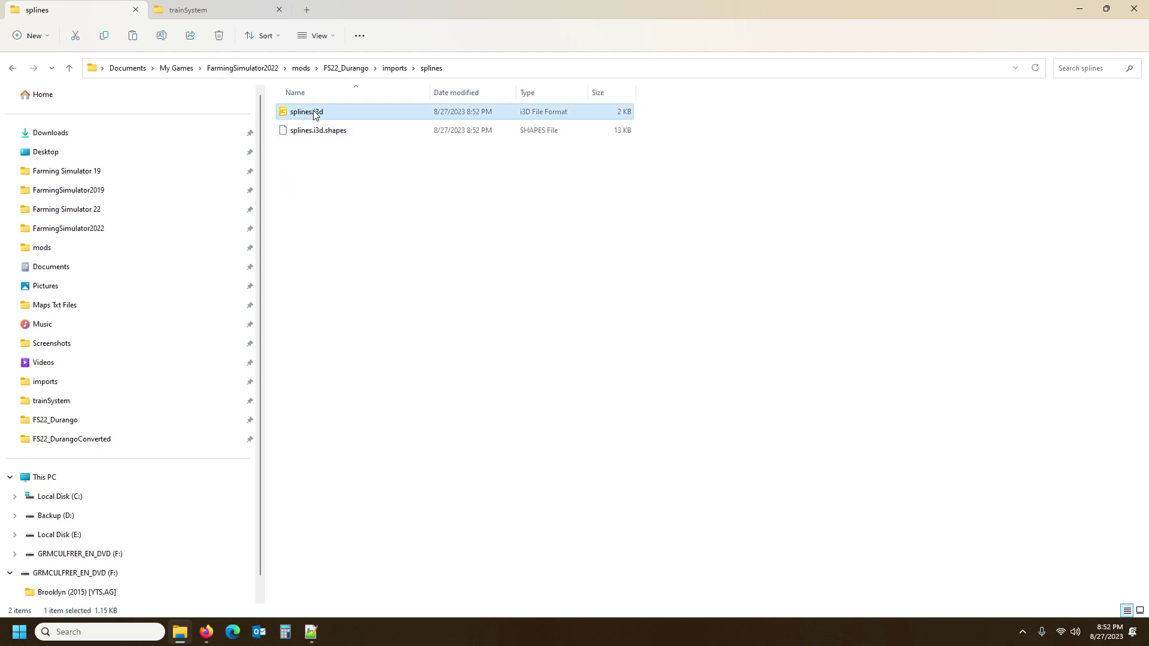
right_click(314, 113)
mouse_move(383, 171)
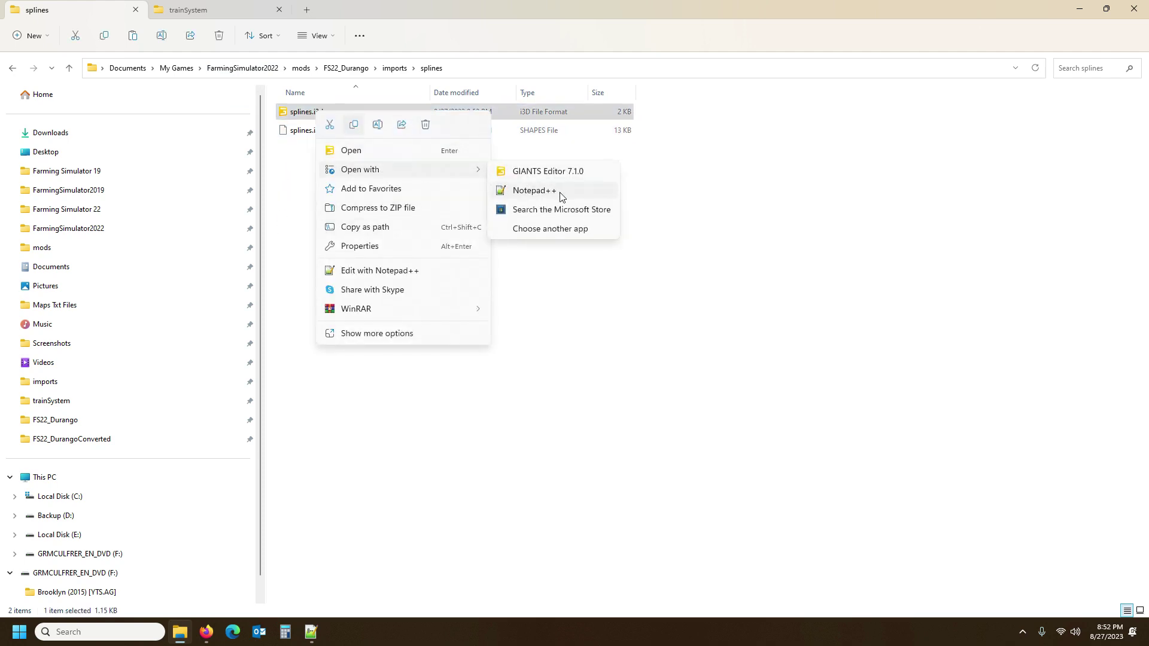
click(610, 192)
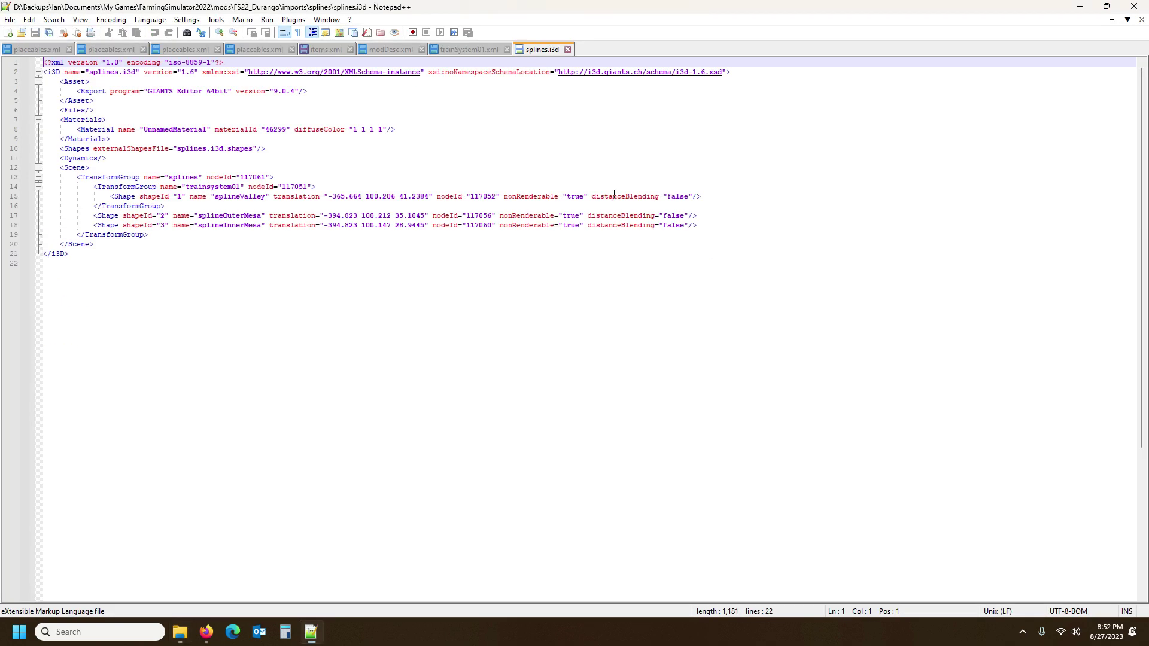
click(76, 110)
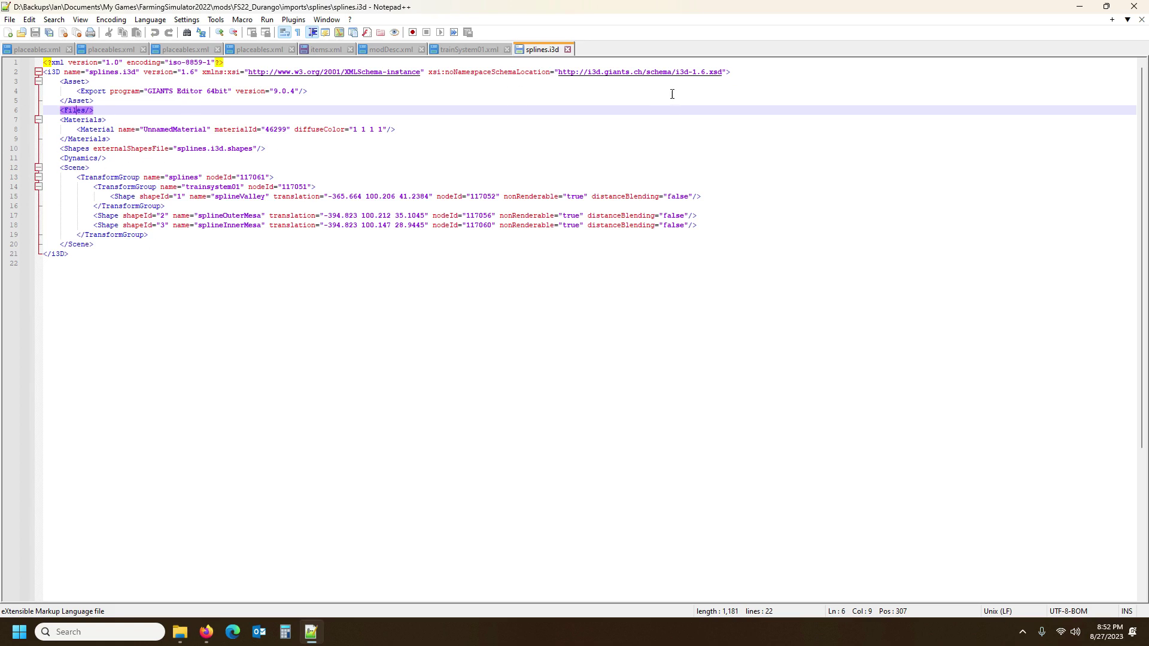
click(568, 50)
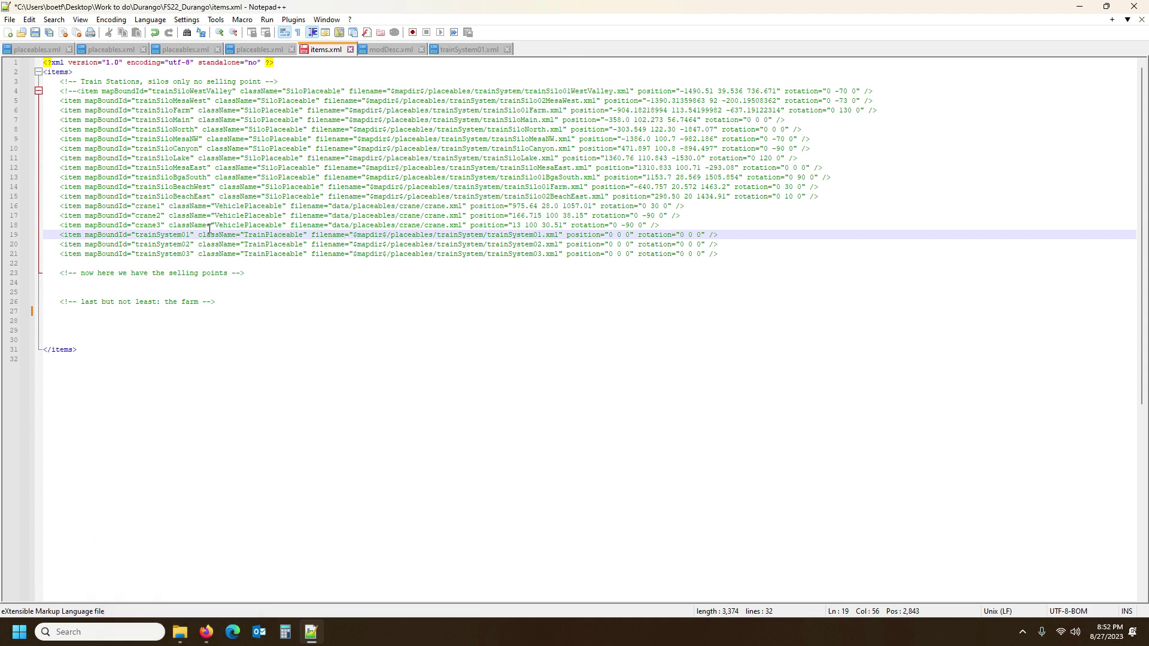
Return to File Explorer, go back to the FS22_Durango folder, and open map.i3d in GIANTS Editor.
click(180, 632)
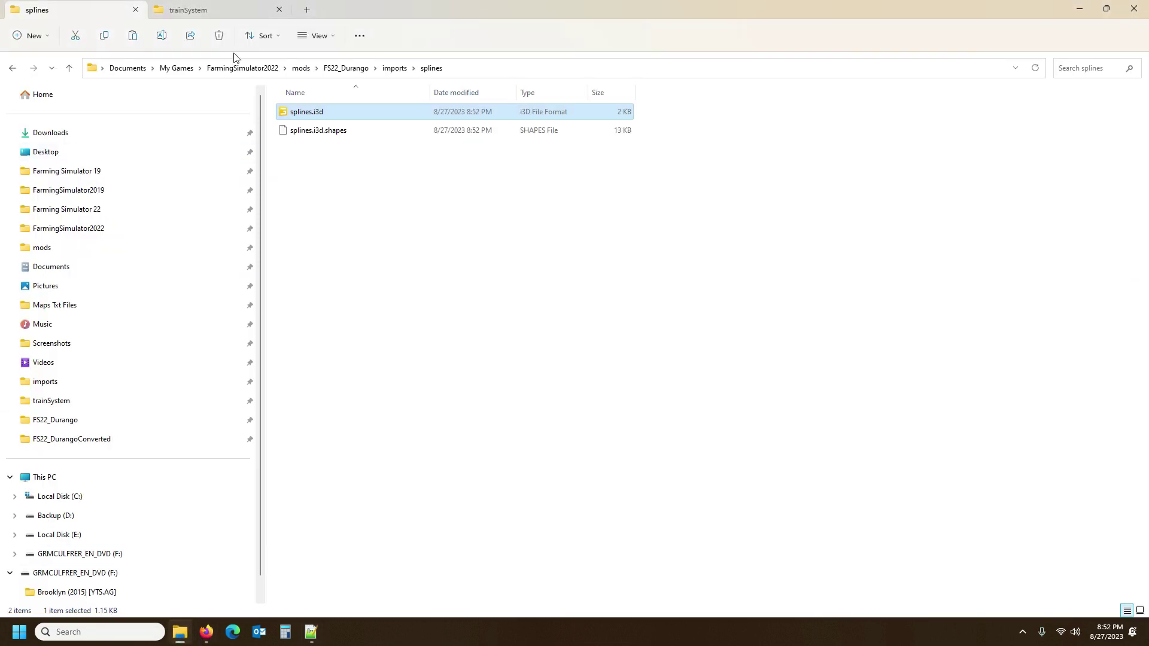
click(342, 70)
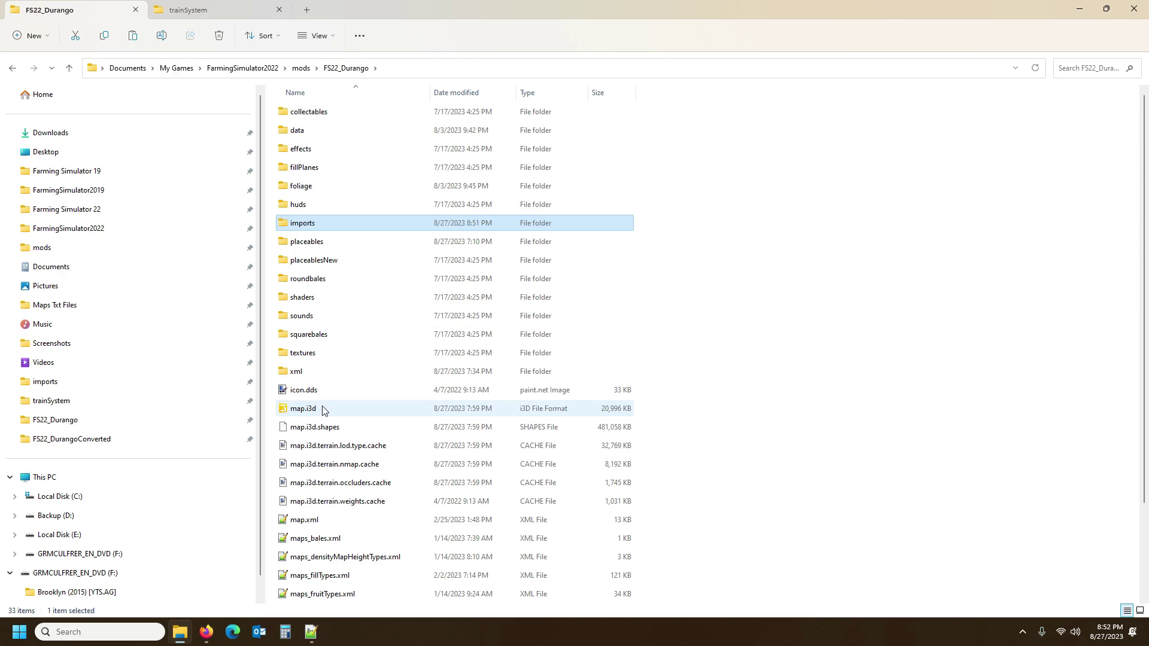
click(326, 411)
double_click(326, 410)
click(578, 387)
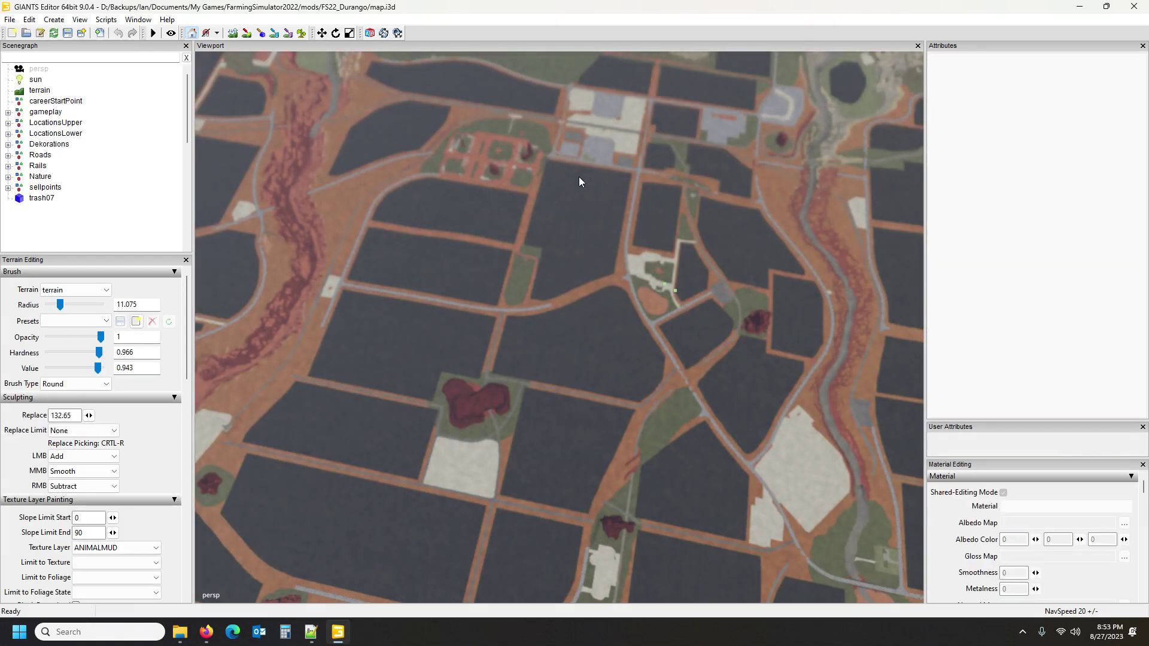
Import trainSystem.i3d into the map from the Farming Simulator 22 game folder data/placeables/mapFR/trainSystem.
mouse_move(612, 174)
right_down()
mouse_move(673, 151)
mouse_move(667, 166)
mouse_move(586, 174)
mouse_move(635, 180)
right_up()
scroll(733, 170, down, 5)
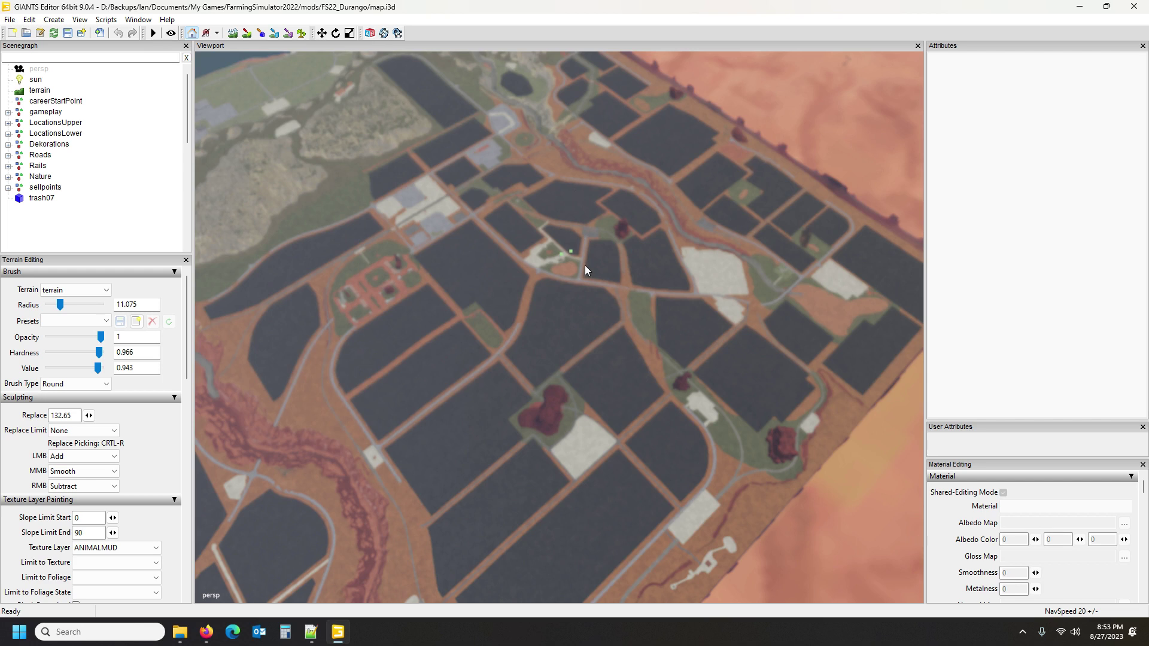
scroll(580, 248, down, 2)
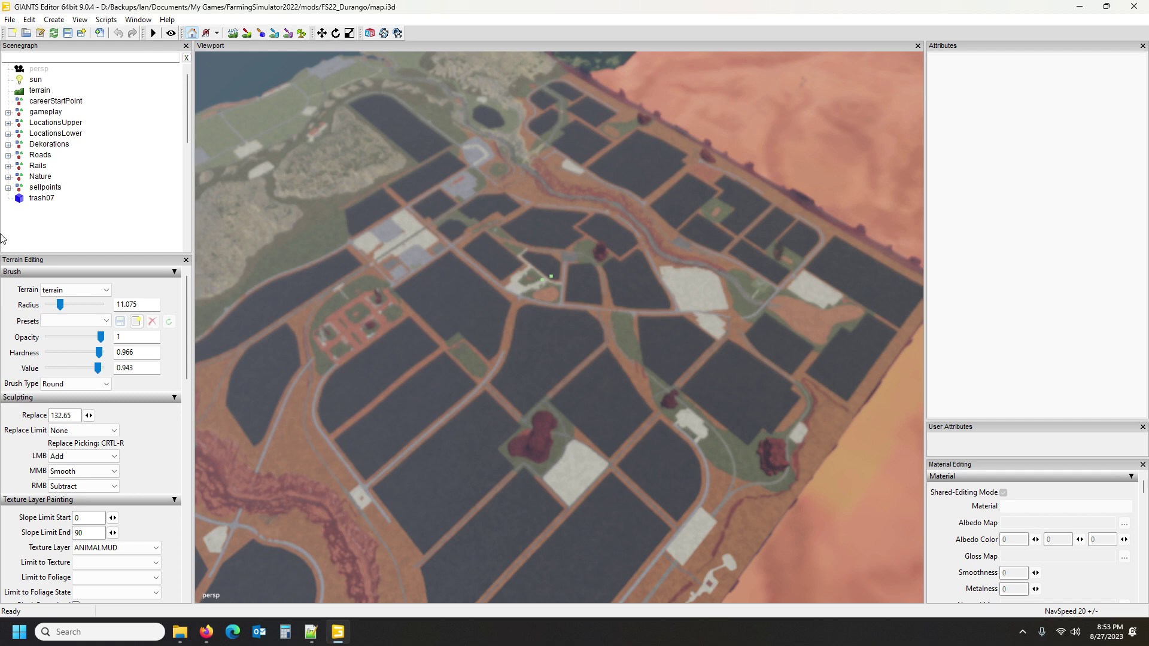
click(11, 20)
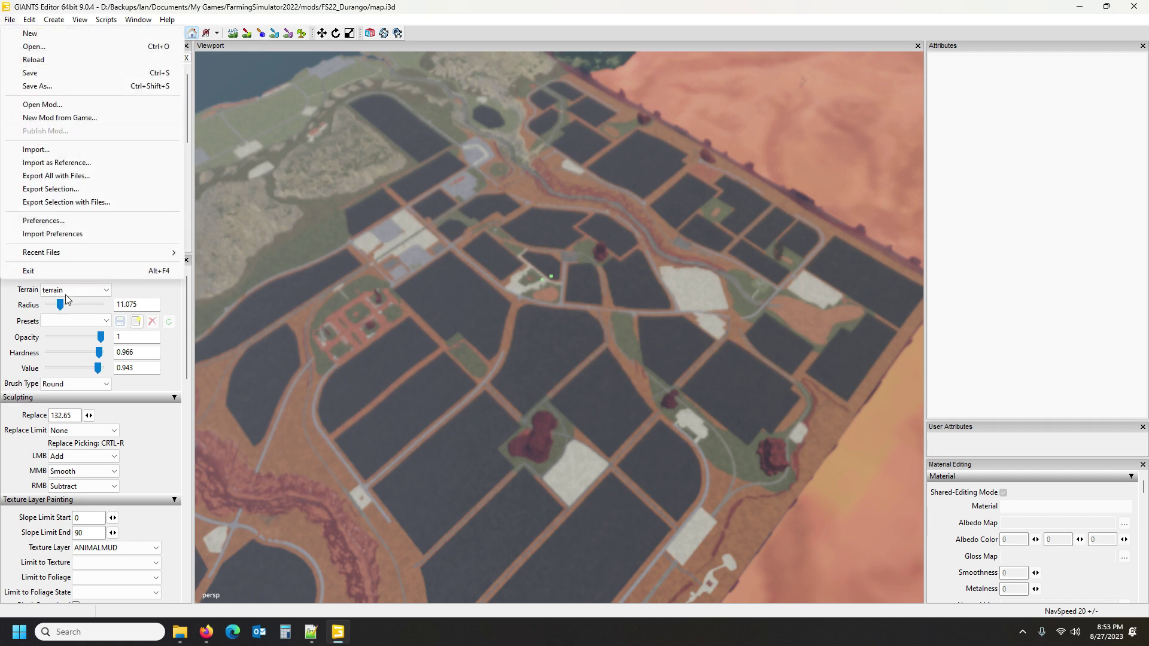
click(36, 149)
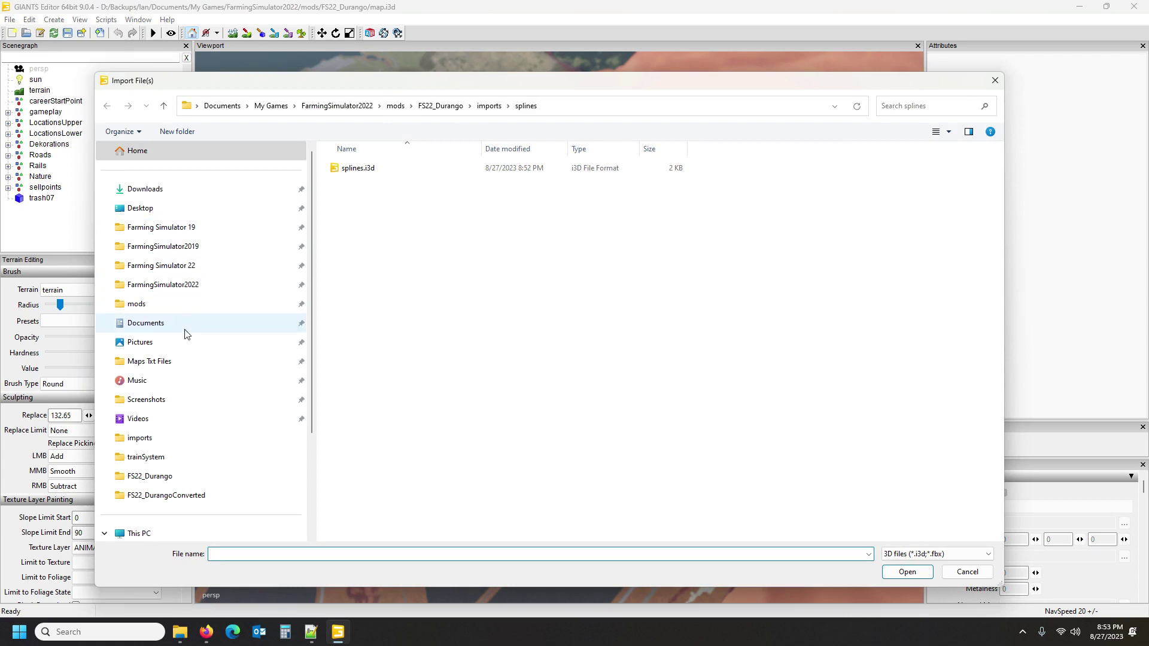
click(216, 266)
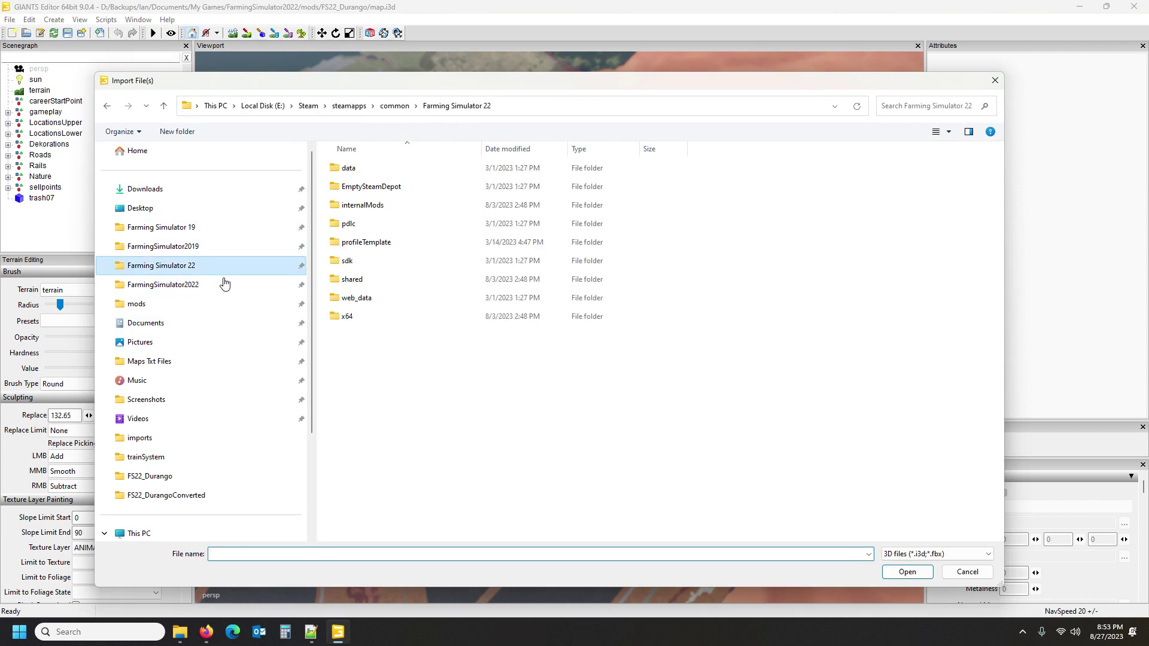
double_click(371, 170)
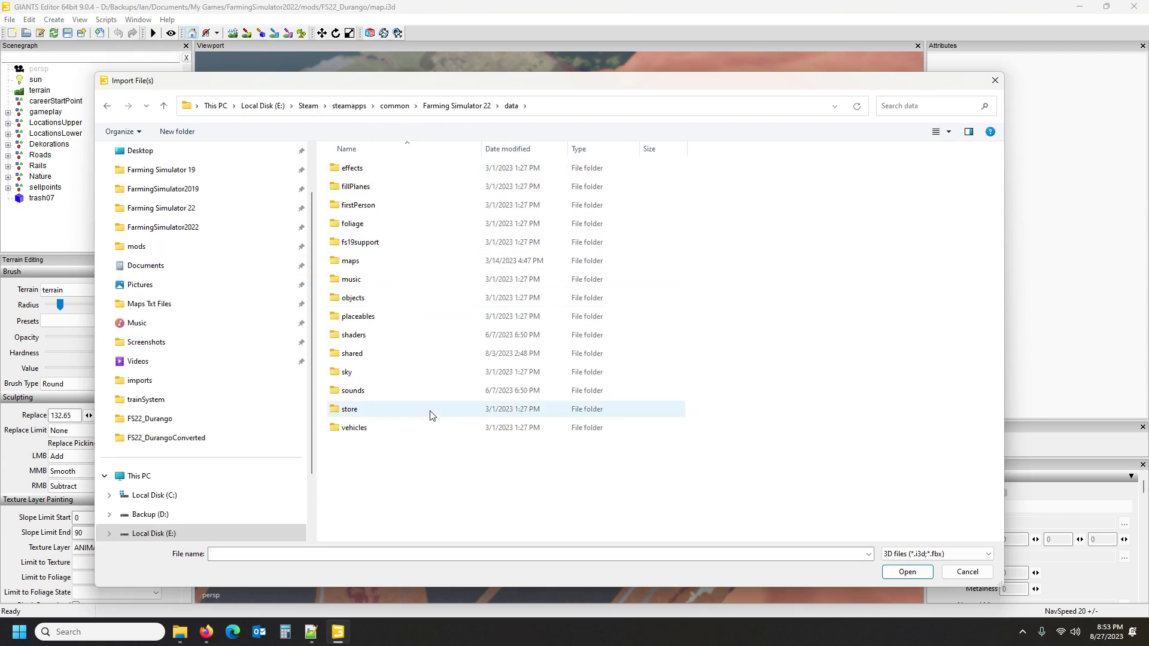
double_click(392, 317)
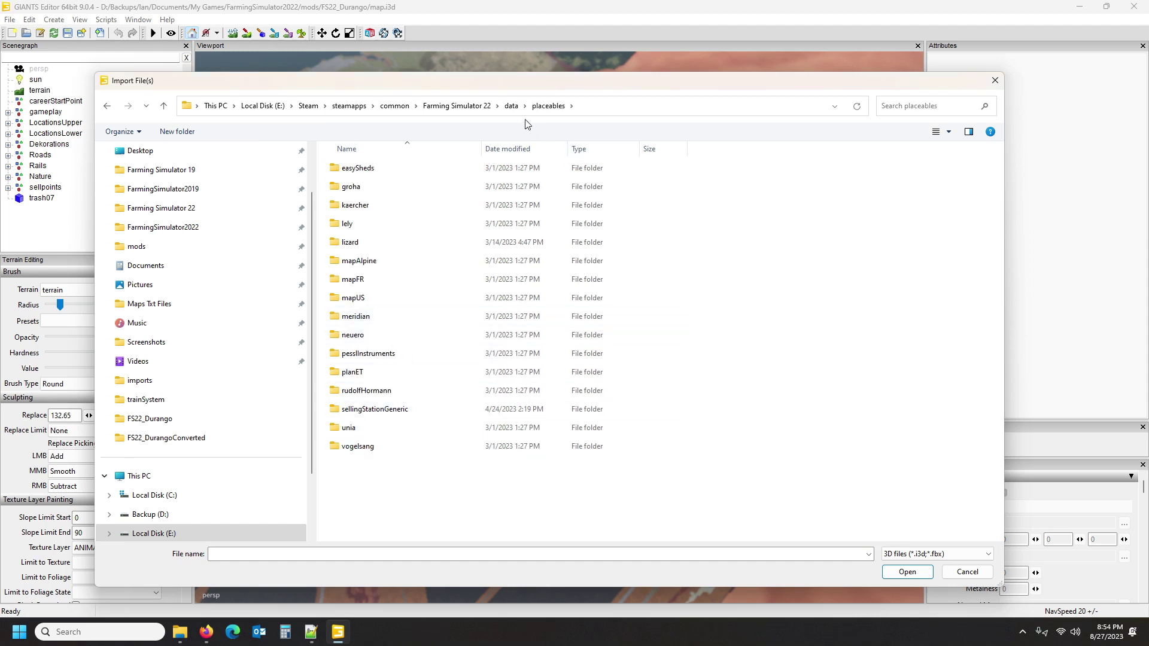
click(512, 106)
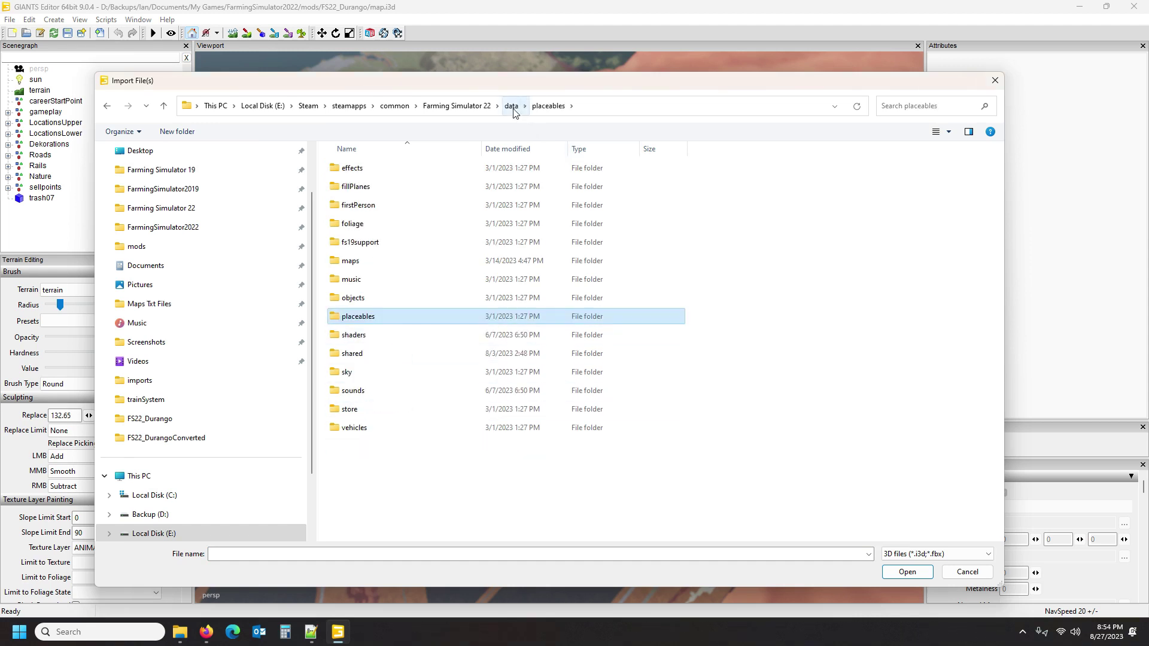
double_click(372, 317)
double_click(380, 279)
double_click(366, 446)
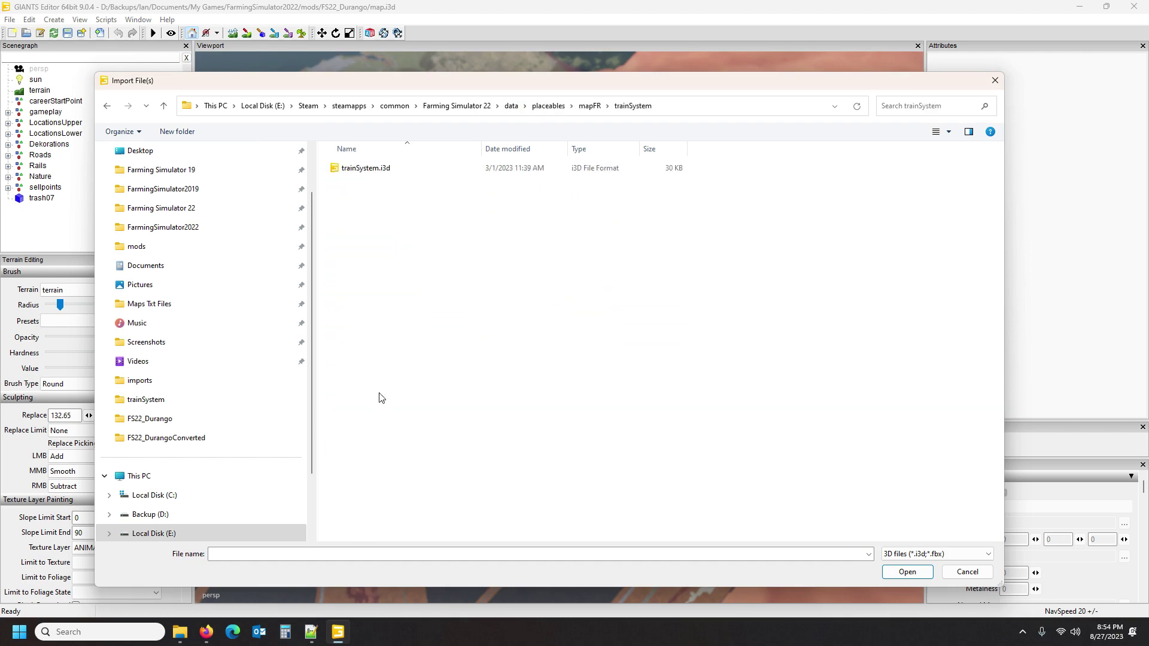
double_click(362, 169)
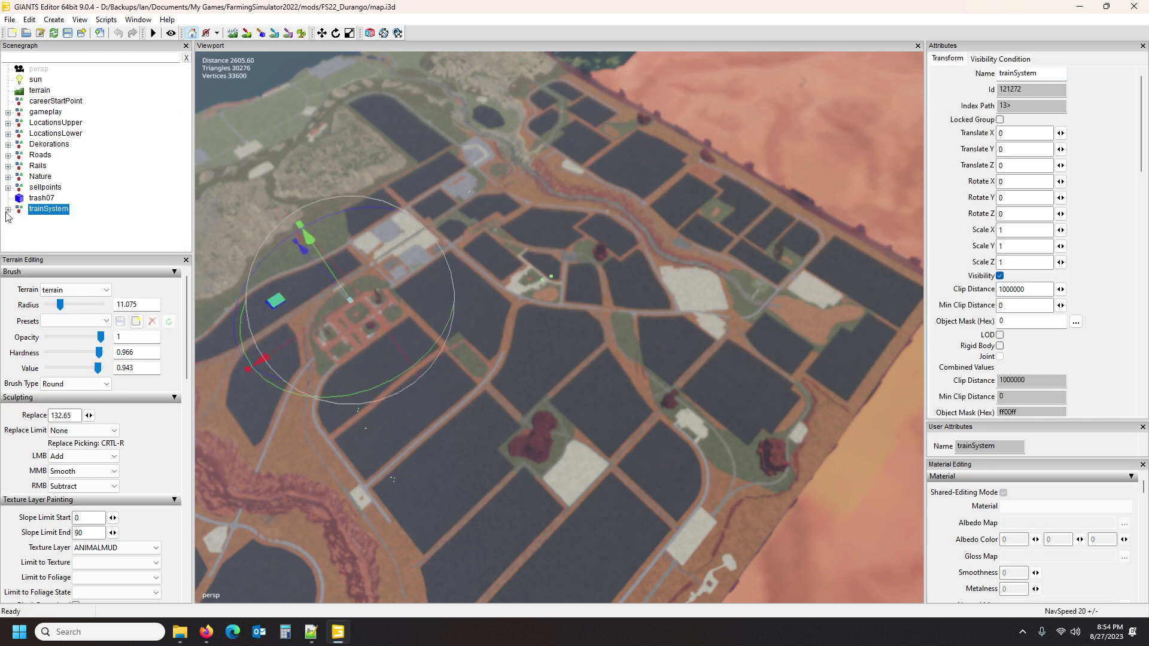
Expand the imported trainSystem group and examine its splines, driving range, railroad crossings and railroad callers.
click(8, 208)
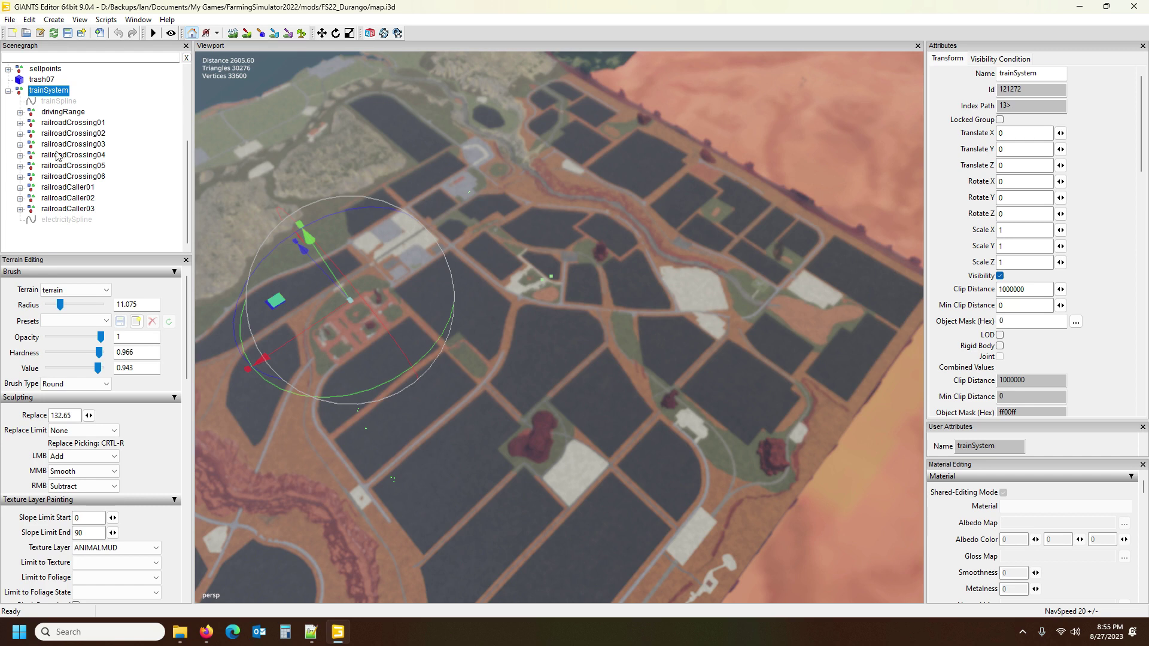
scroll(711, 375, down, 2)
right_drag(710, 375, 641, 369)
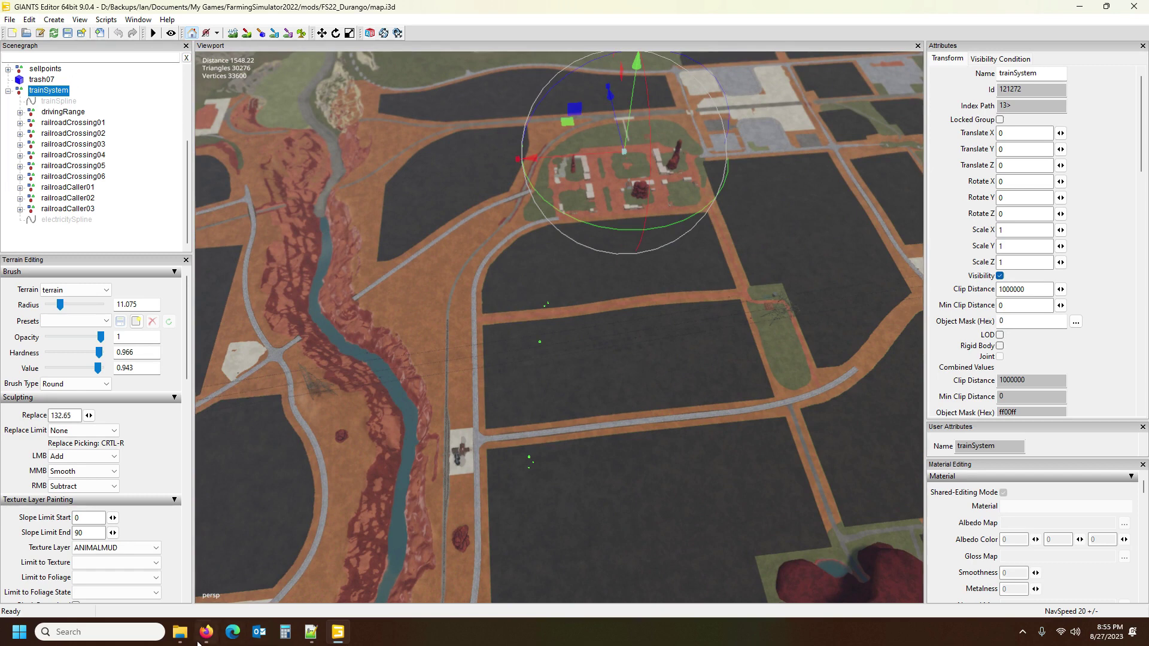
Switch to File Explorer, check the converted map's trainSystem folder, and open Durango.i3d from FS22_DurangoConverted in GIANTS Editor.
click(180, 631)
click(190, 10)
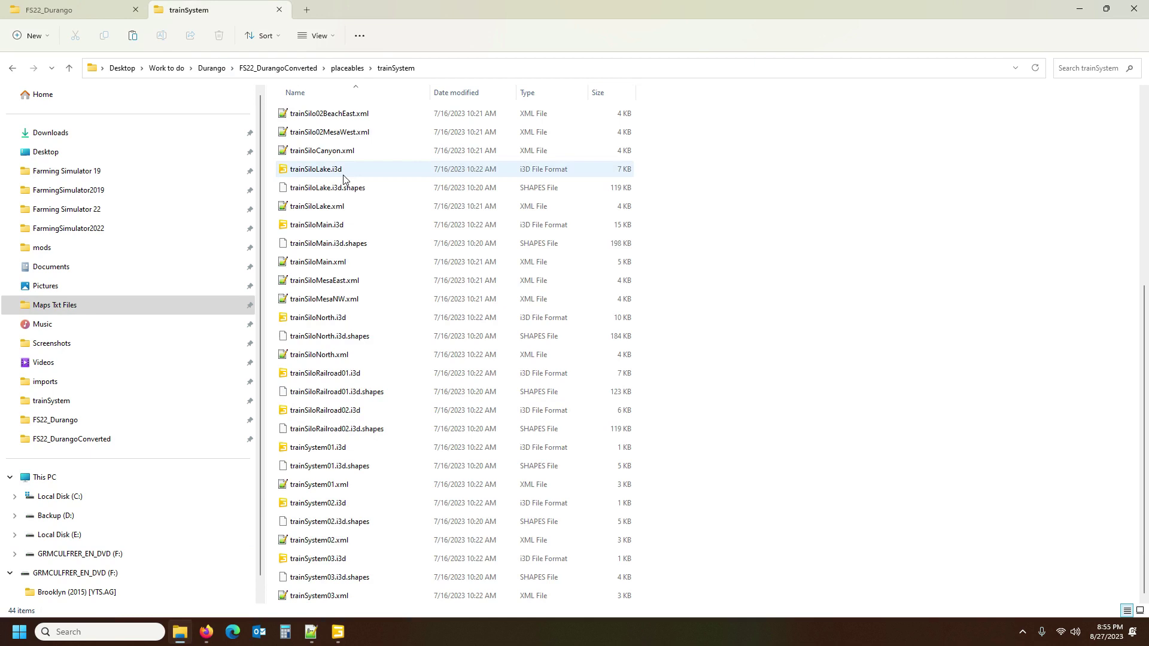
scroll(400, 249, up, 5)
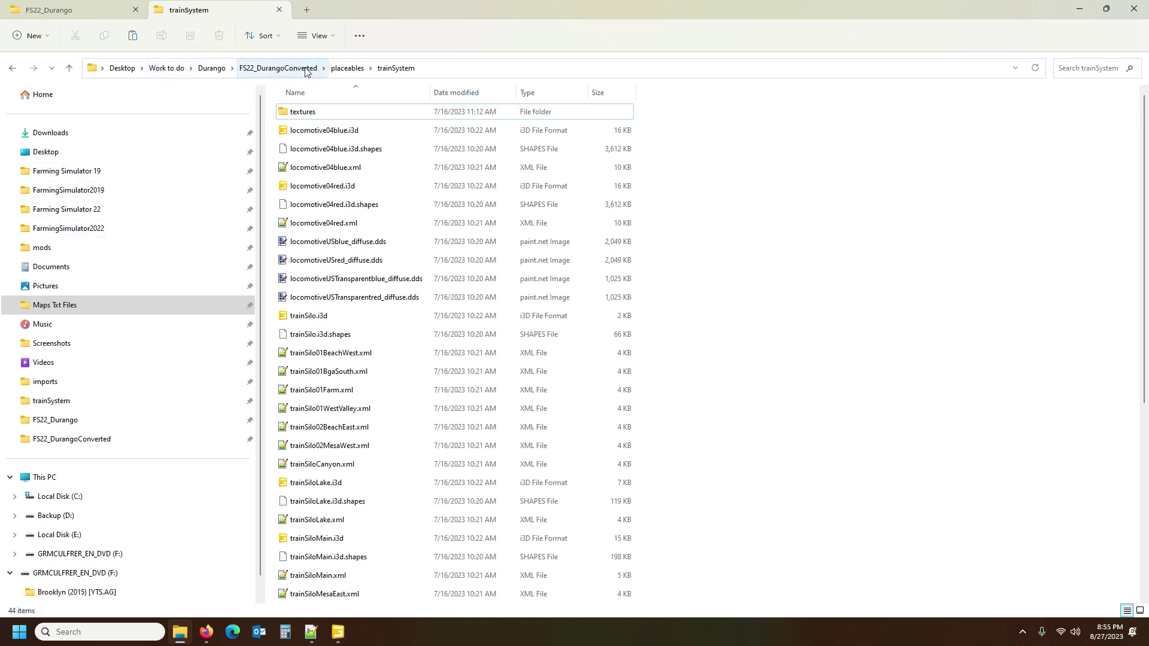
click(278, 68)
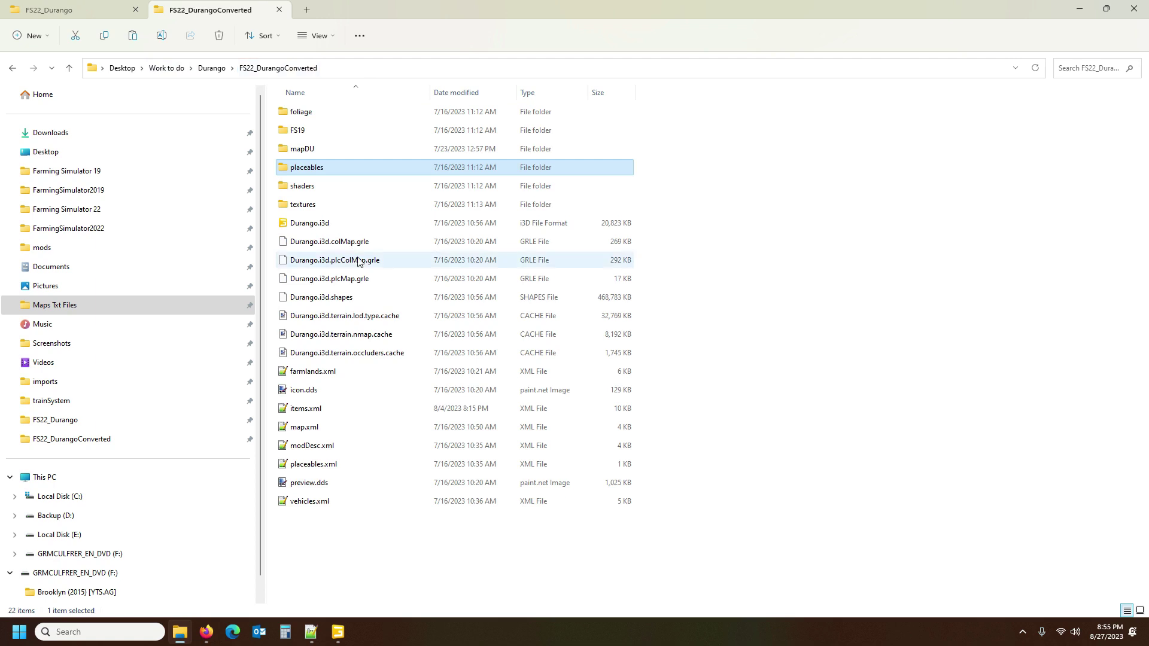
double_click(327, 223)
click(589, 389)
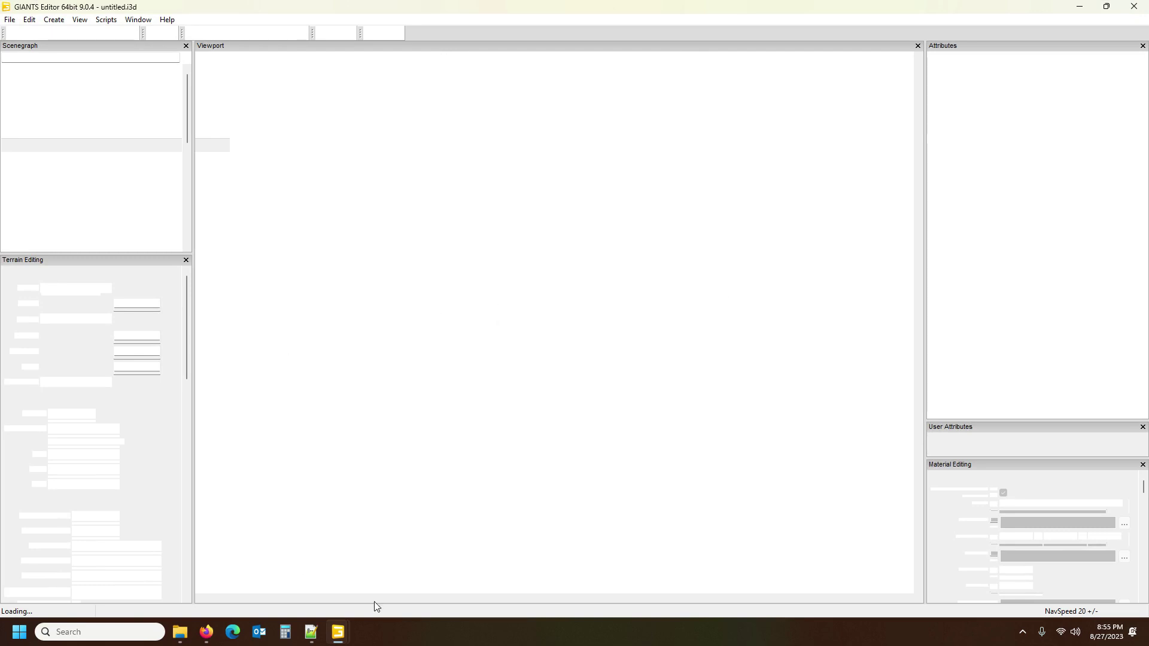
click(398, 589)
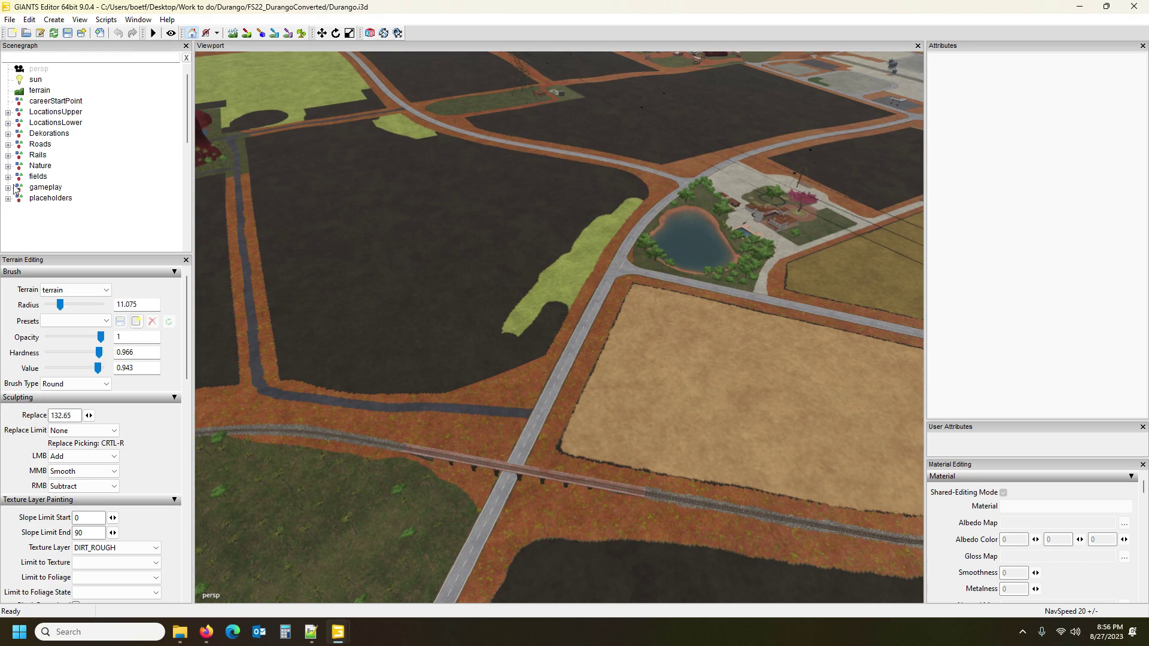
Expand the trafficSystem group under gameplay and examine the course of splineEast along the roads.
click(7, 187)
scroll(54, 187, down, 1)
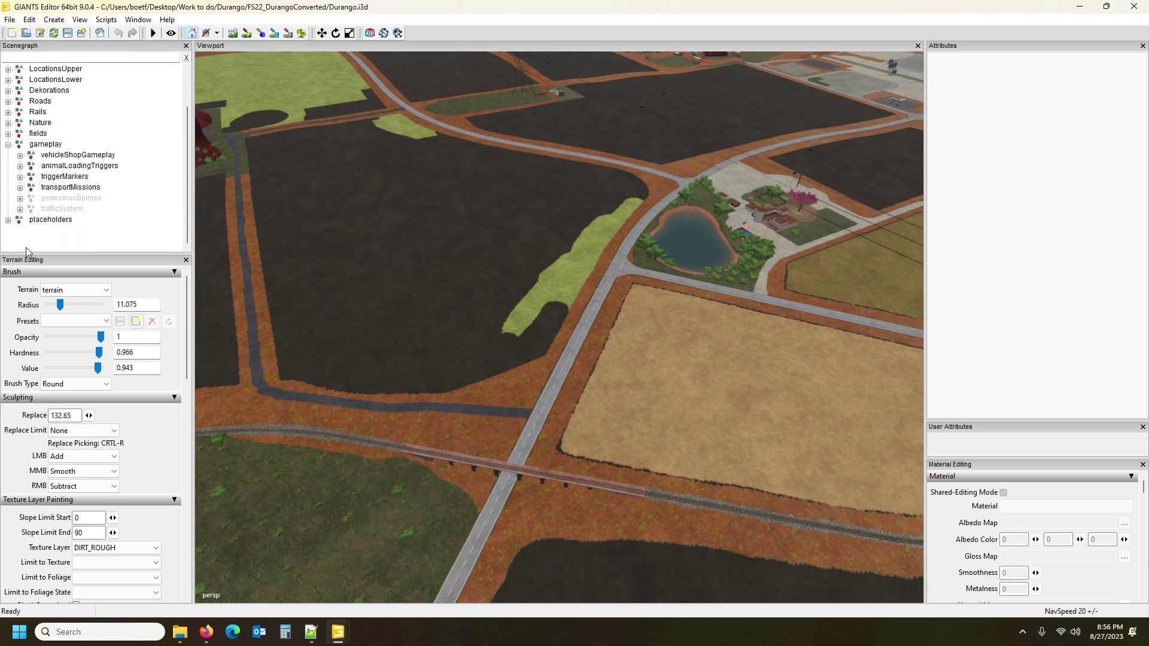
click(20, 209)
scroll(75, 180, down, 1)
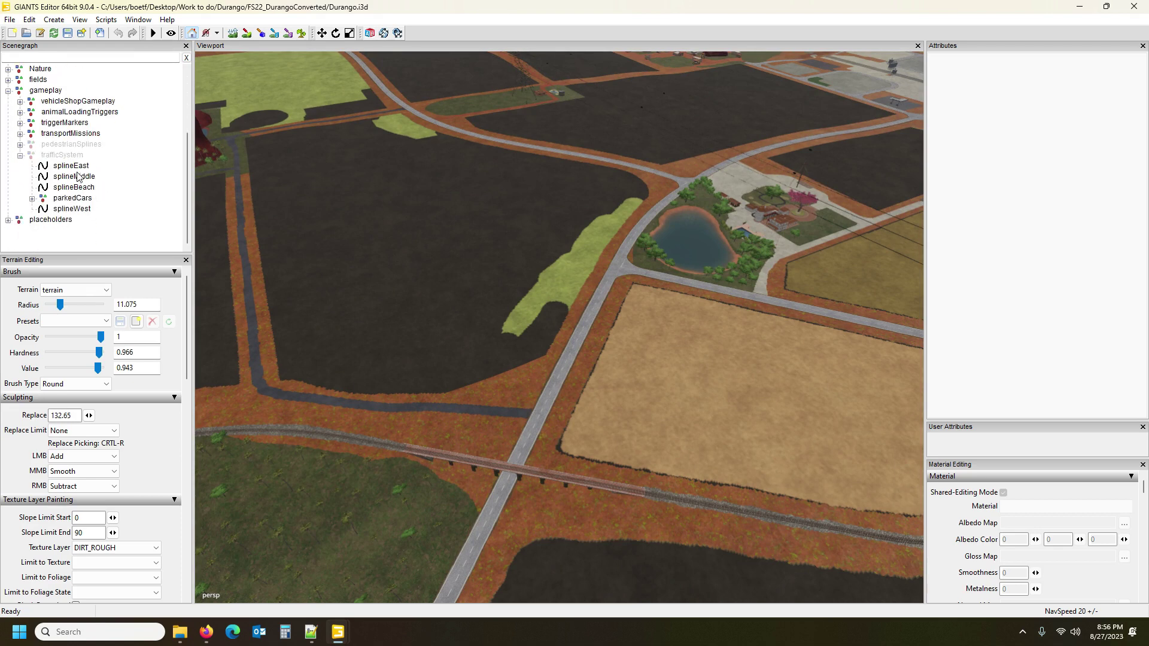
click(71, 166)
scroll(388, 231, up, 5)
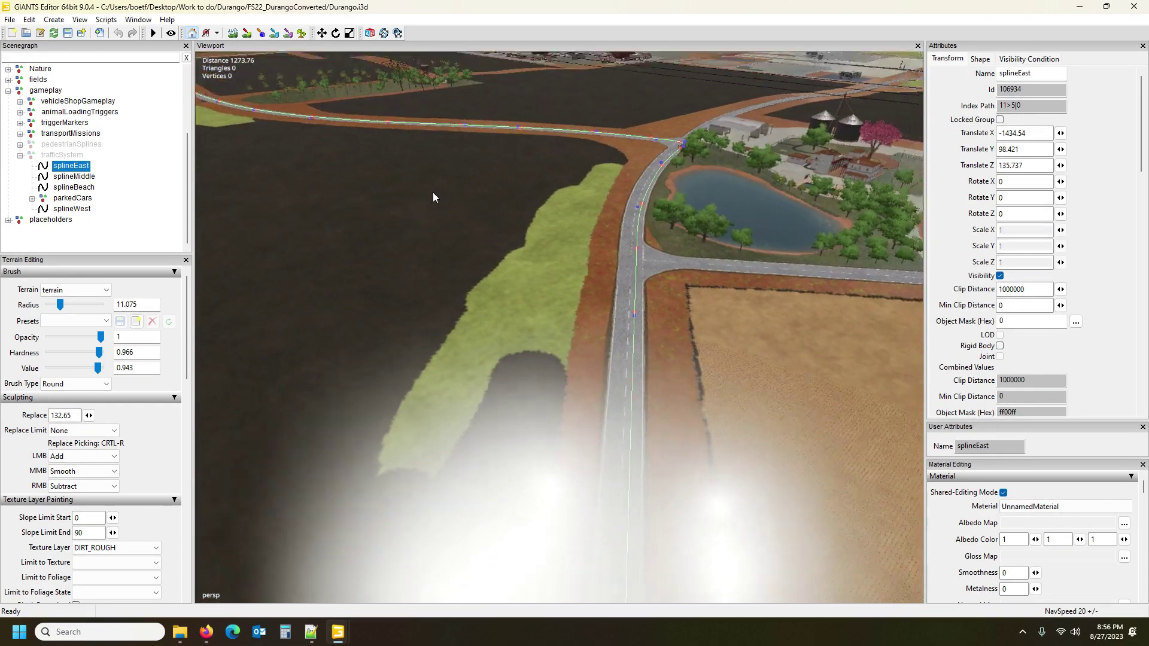
right_drag(433, 192, 463, 260)
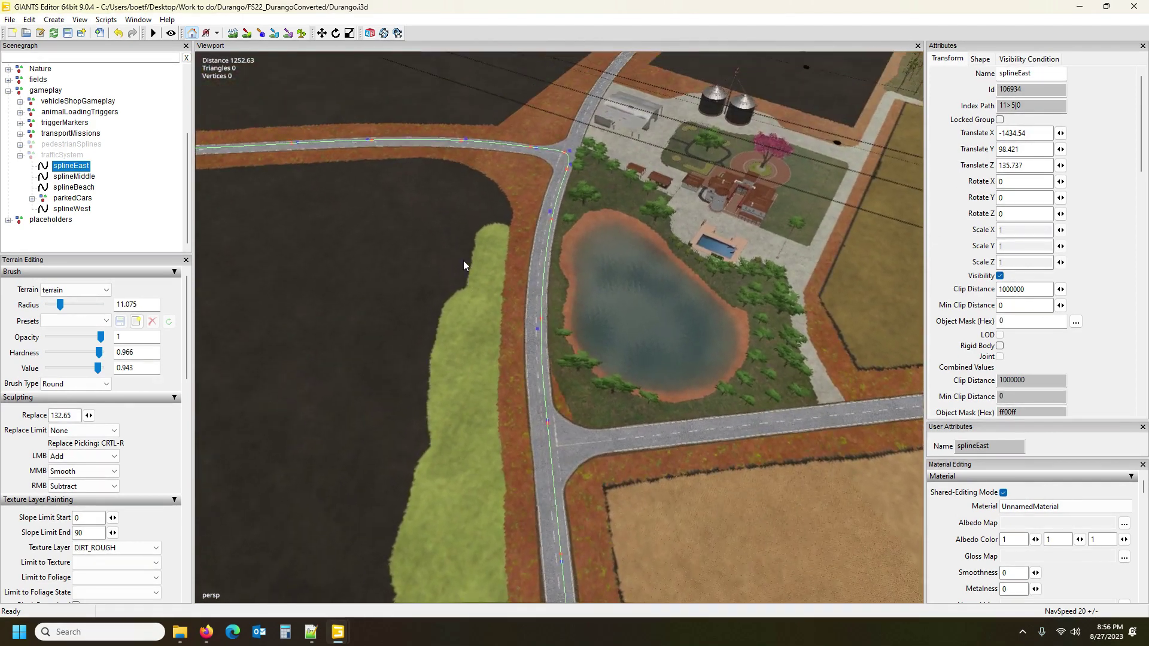
Compare the routes of splineMiddle, splineBeach, splineWest and splineEast, and view the whole trafficSystem group across the map.
click(70, 178)
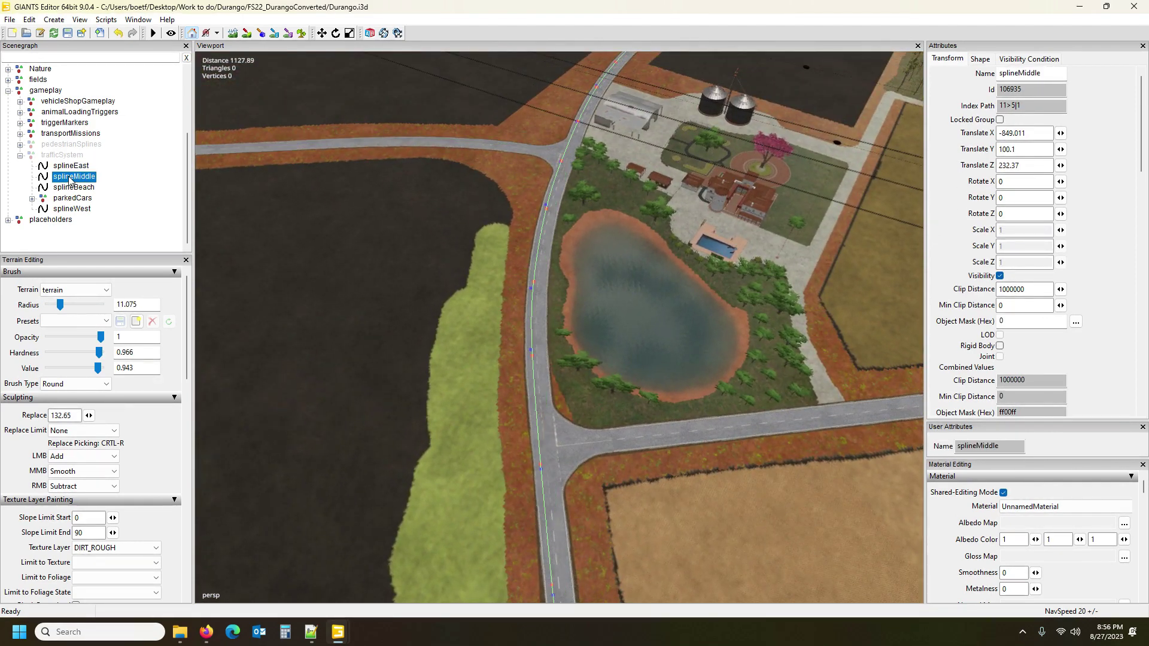
click(70, 168)
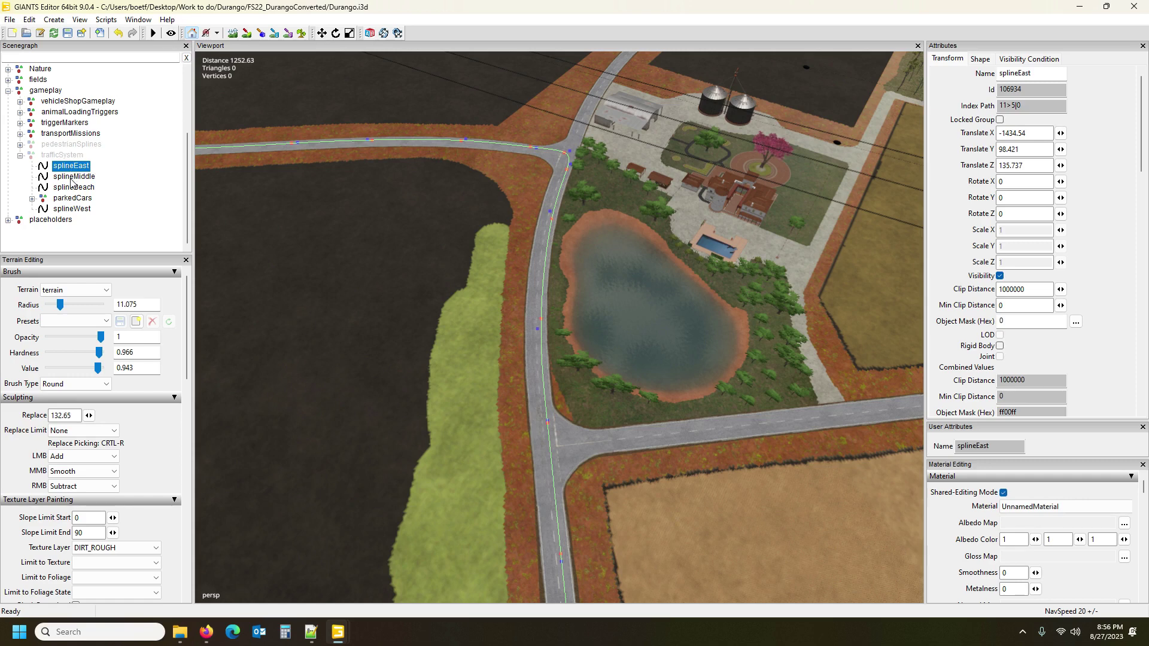
click(72, 177)
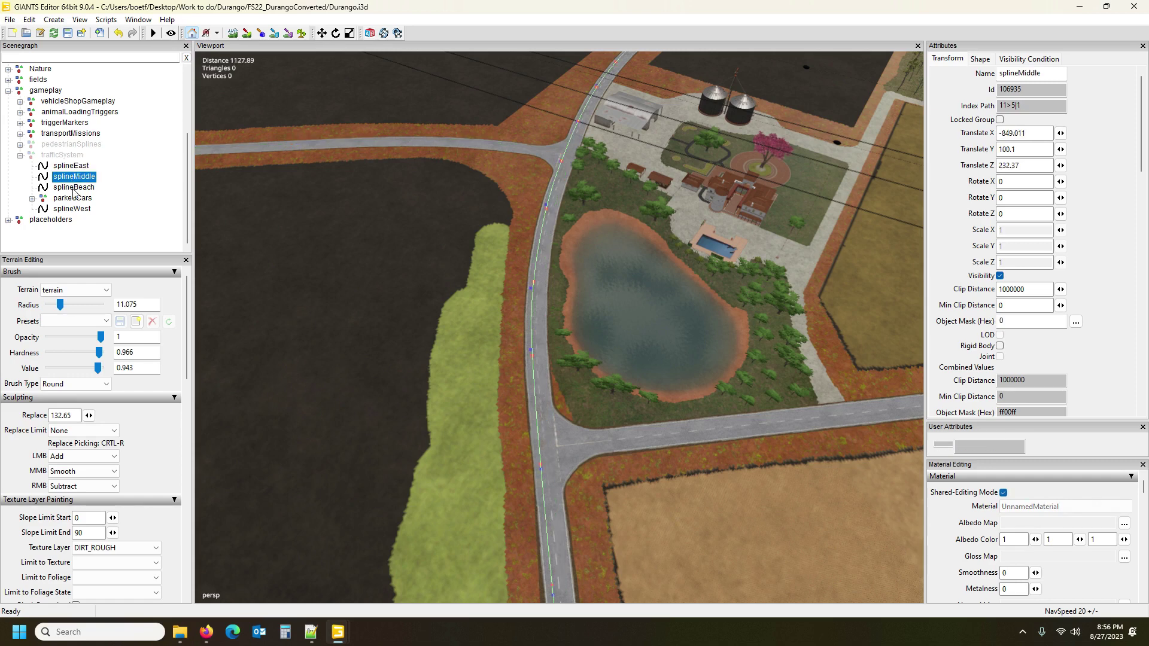
click(73, 188)
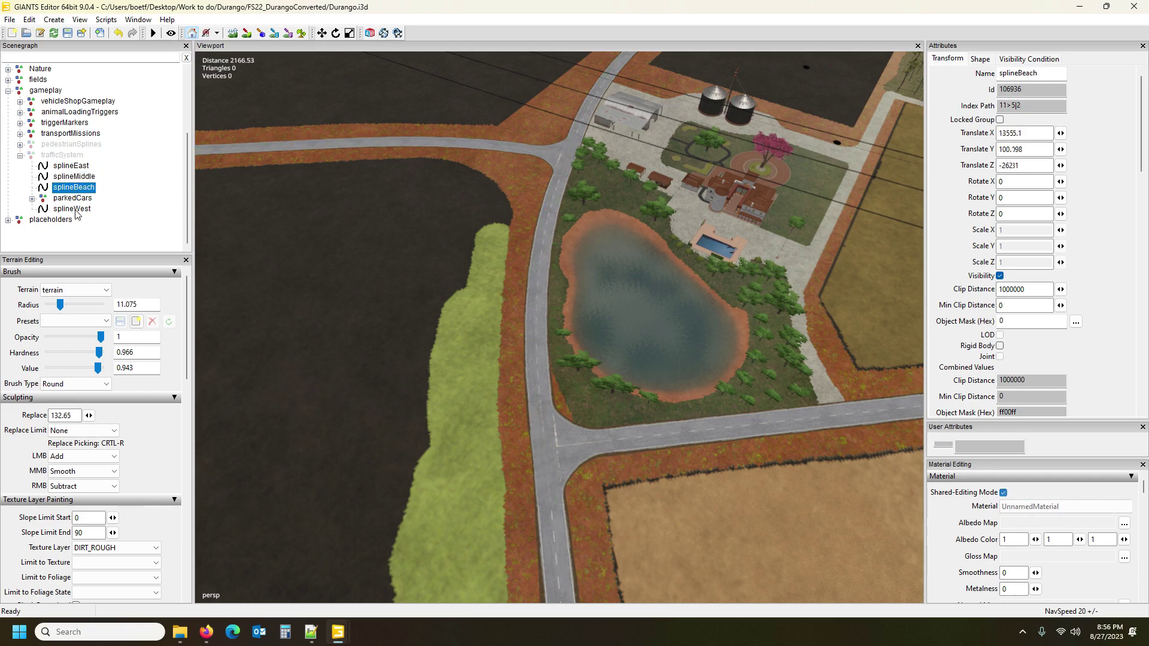
click(73, 209)
right_drag(419, 230, 389, 220)
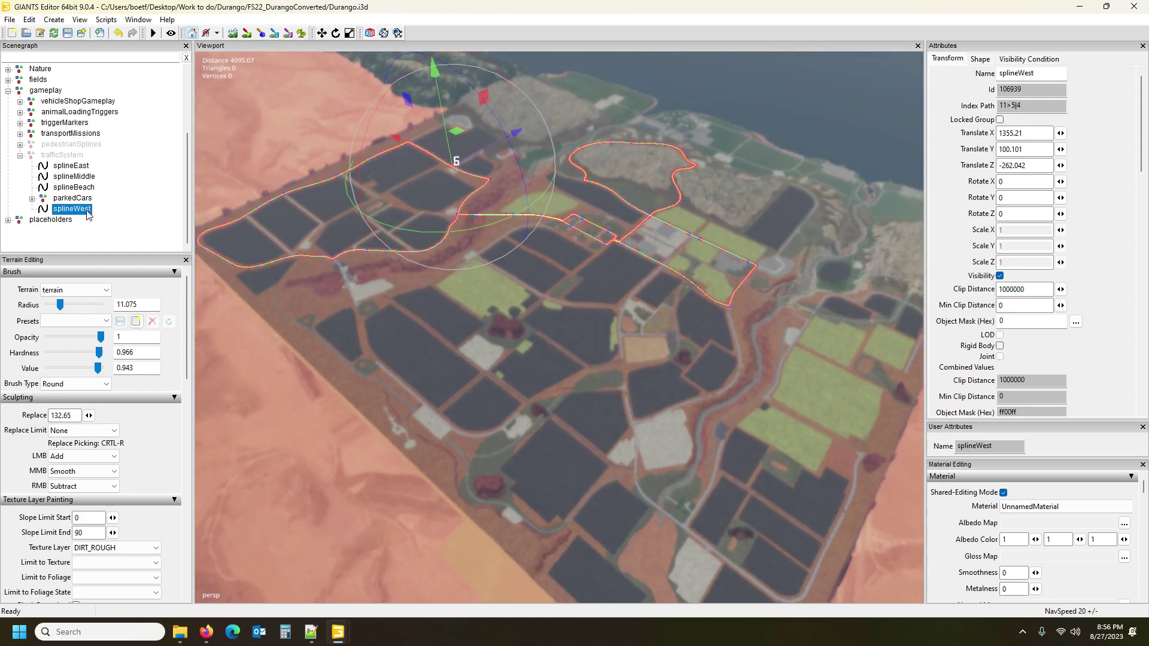
double_click(73, 166)
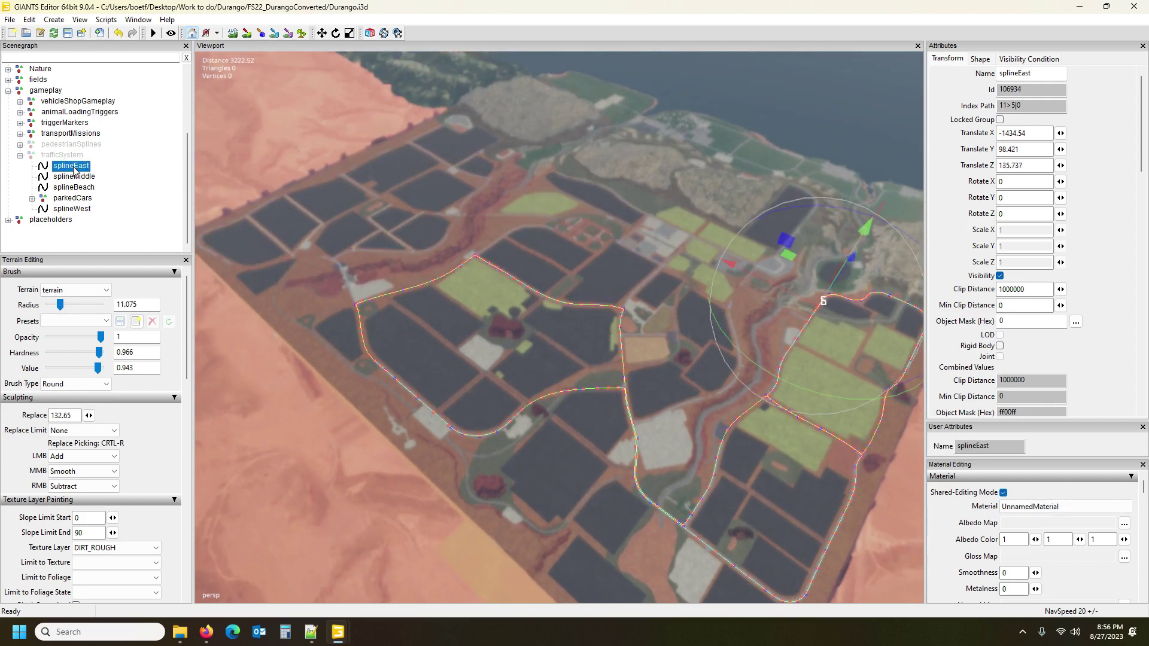
double_click(66, 155)
right_drag(395, 223, 440, 229)
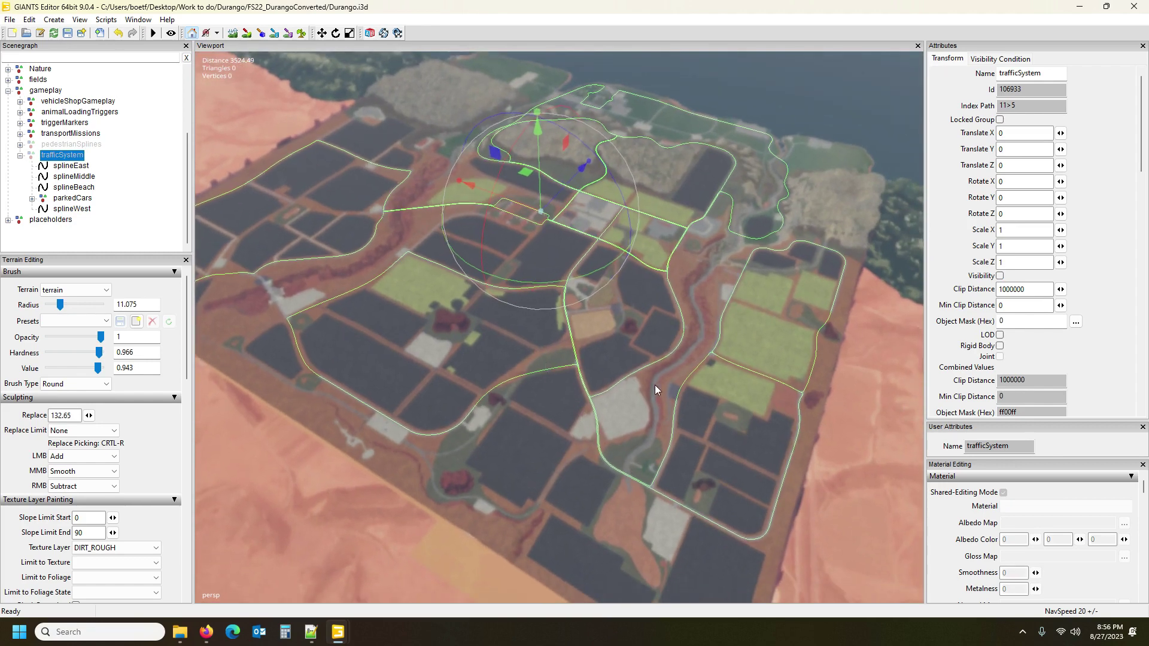
Examine the places where the traffic splines and roads meet the railway tracks across the map.
scroll(537, 375, up, 5)
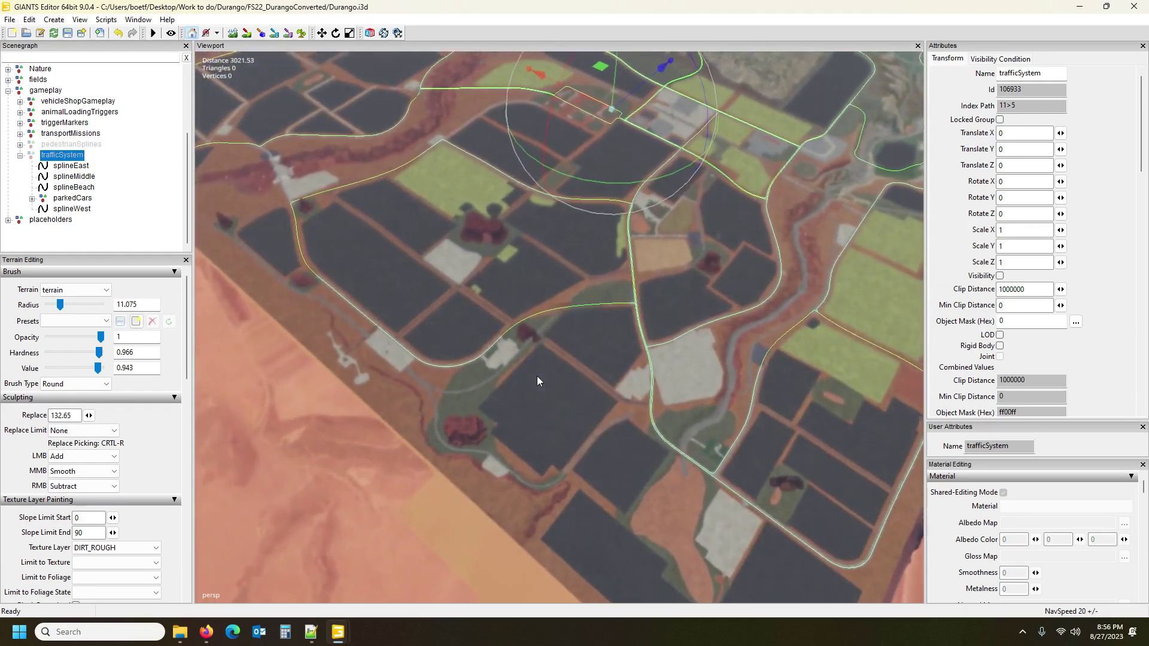
scroll(533, 374, up, 8)
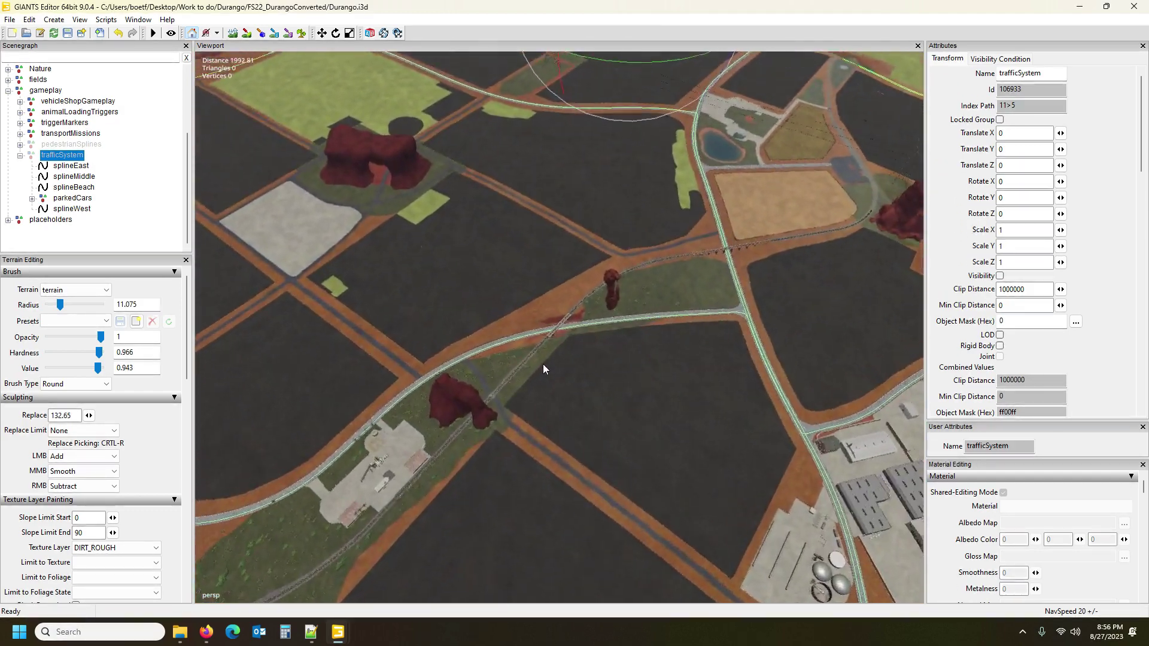
scroll(541, 374, up, 3)
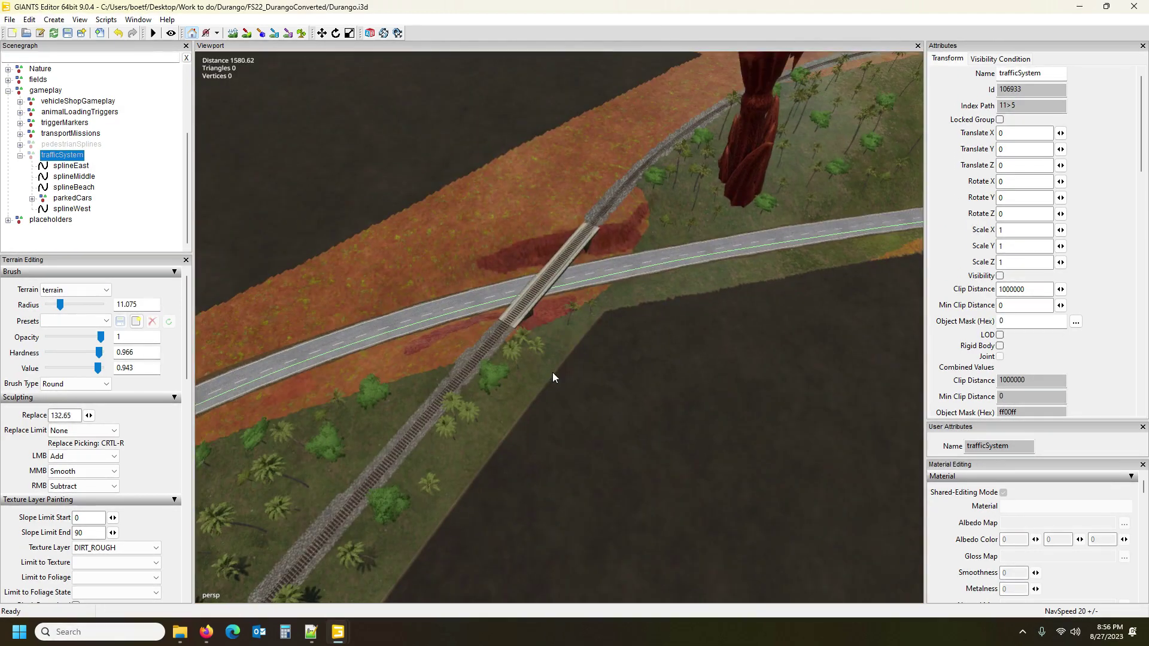
scroll(544, 342, down, 6)
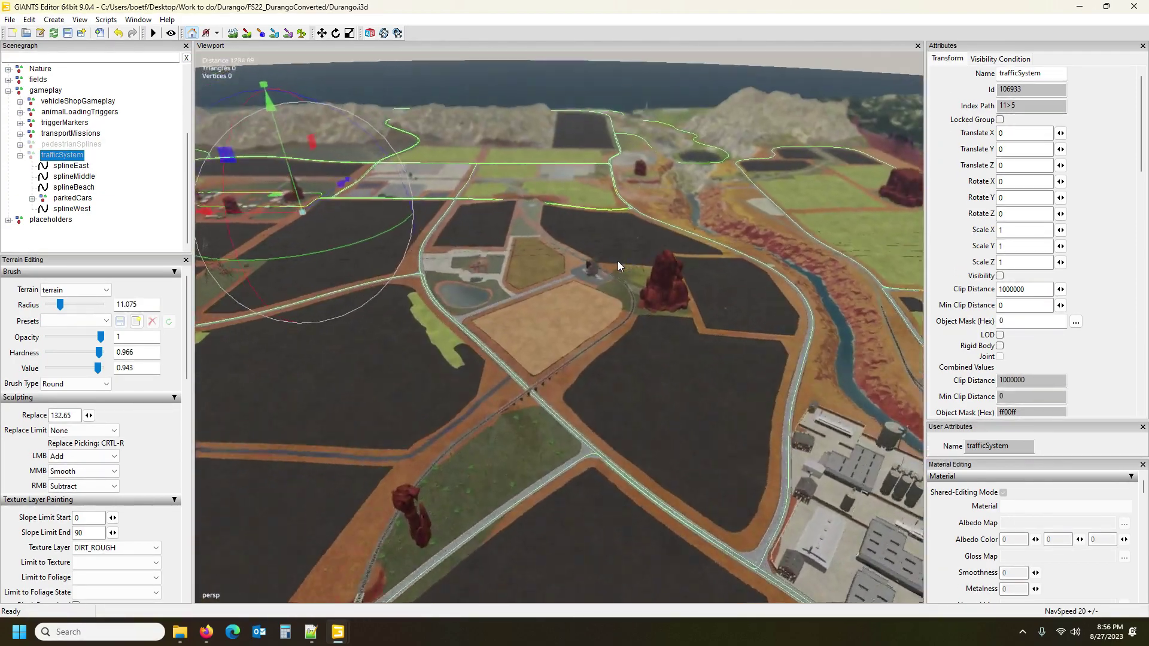
right_drag(617, 266, 310, 308)
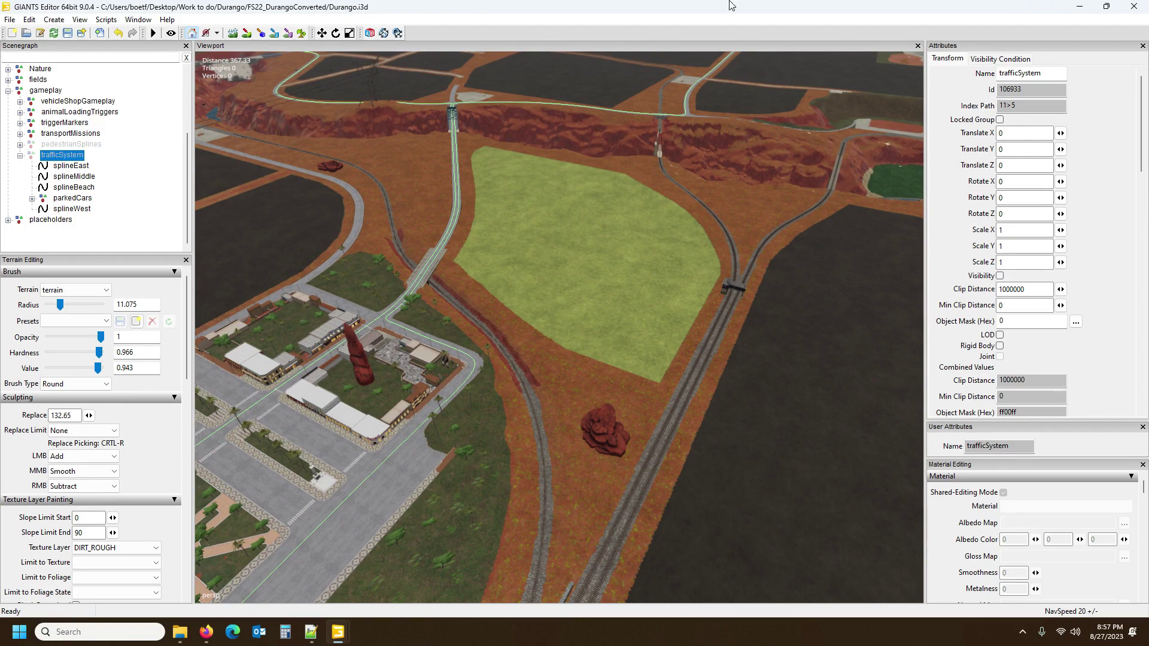
Close Durango.i3d without saving changes and return to the FS22_Durango map.i3d in GIANTS Editor.
click(1133, 6)
click(659, 317)
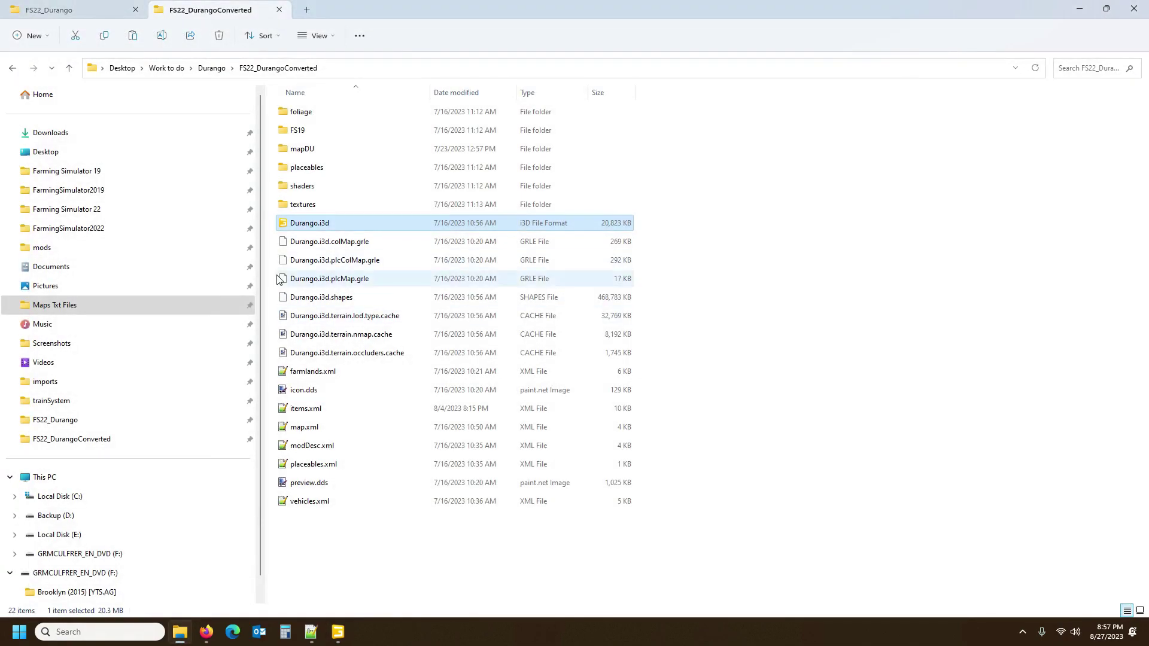
click(338, 632)
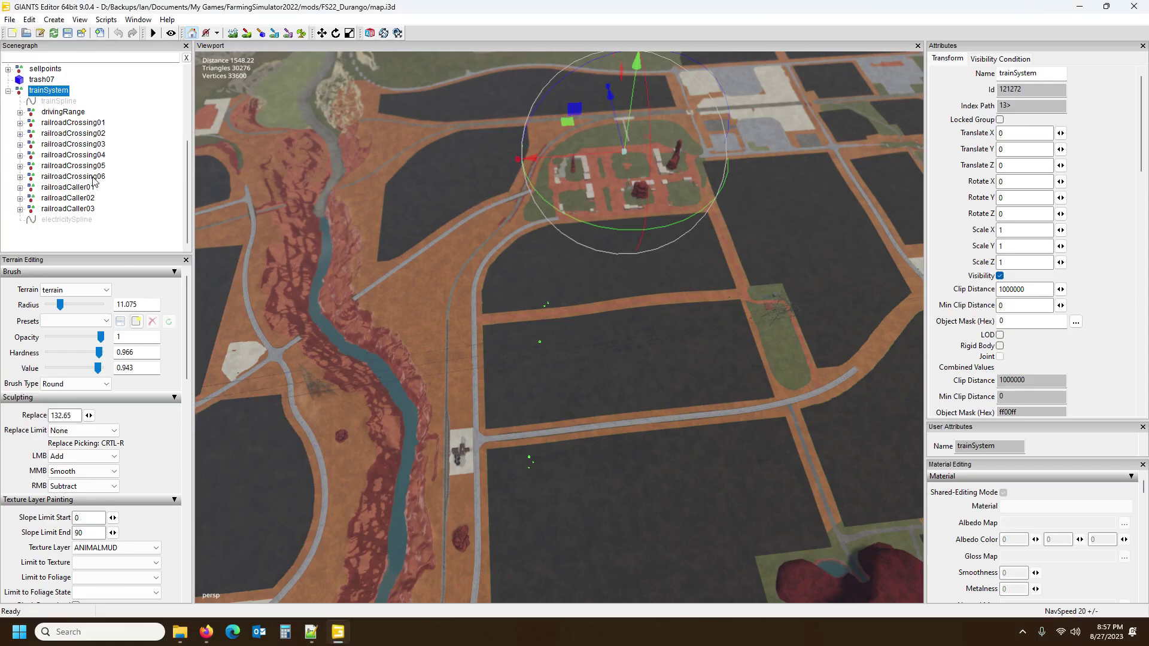
Expand railroadCrossing01 in trainSystem and examine its railroadCrossingBase with the barrier, post, traffic blocking position and collision.
click(74, 123)
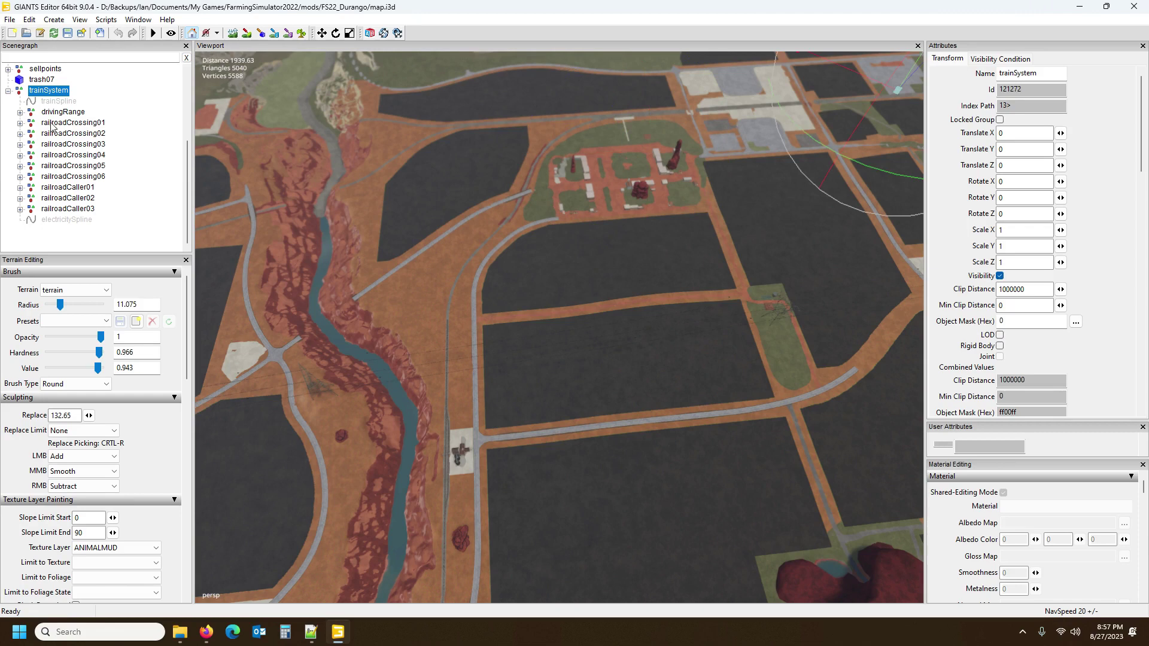
click(21, 123)
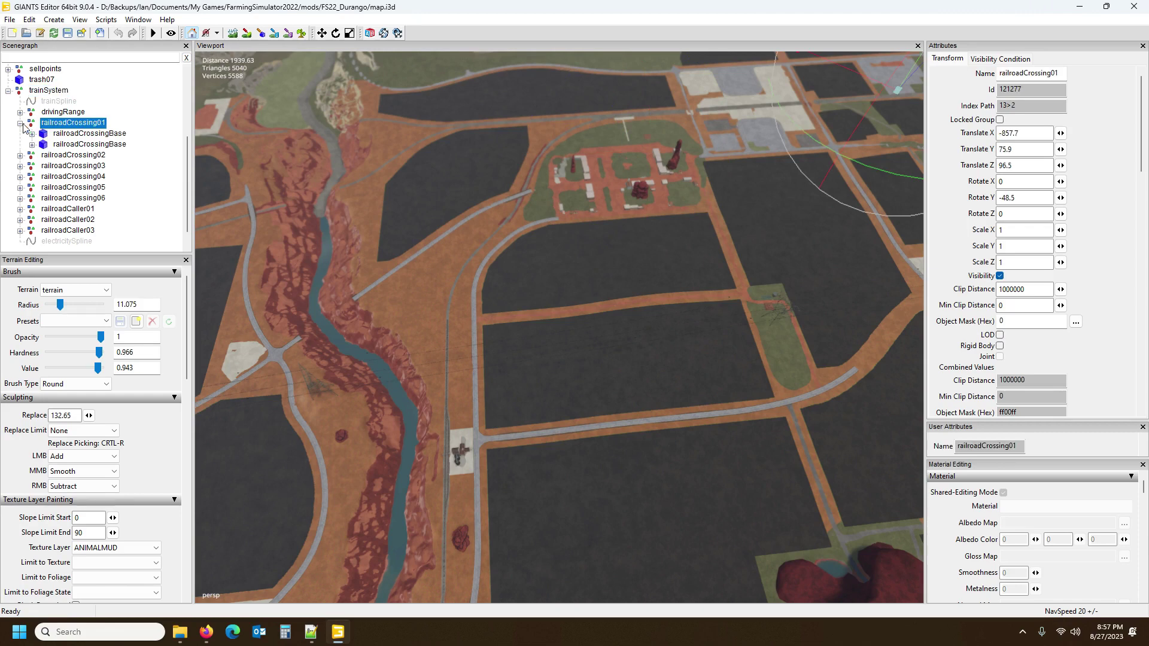
click(76, 134)
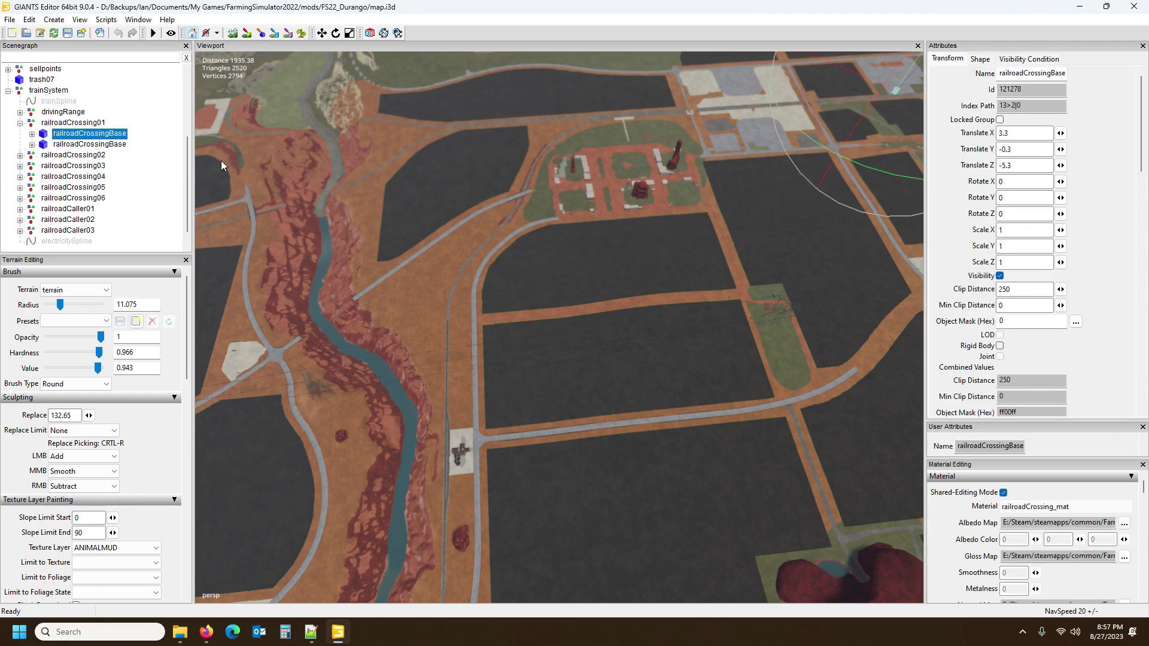
key(f)
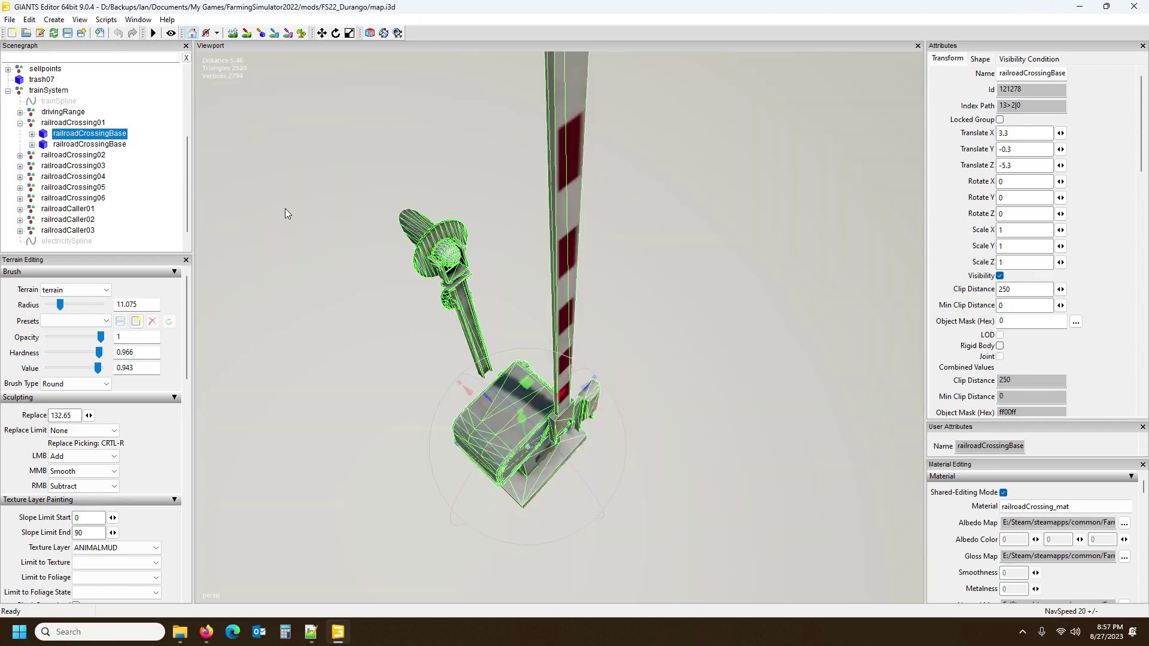
scroll(324, 185, down, 3)
scroll(325, 194, up, 4)
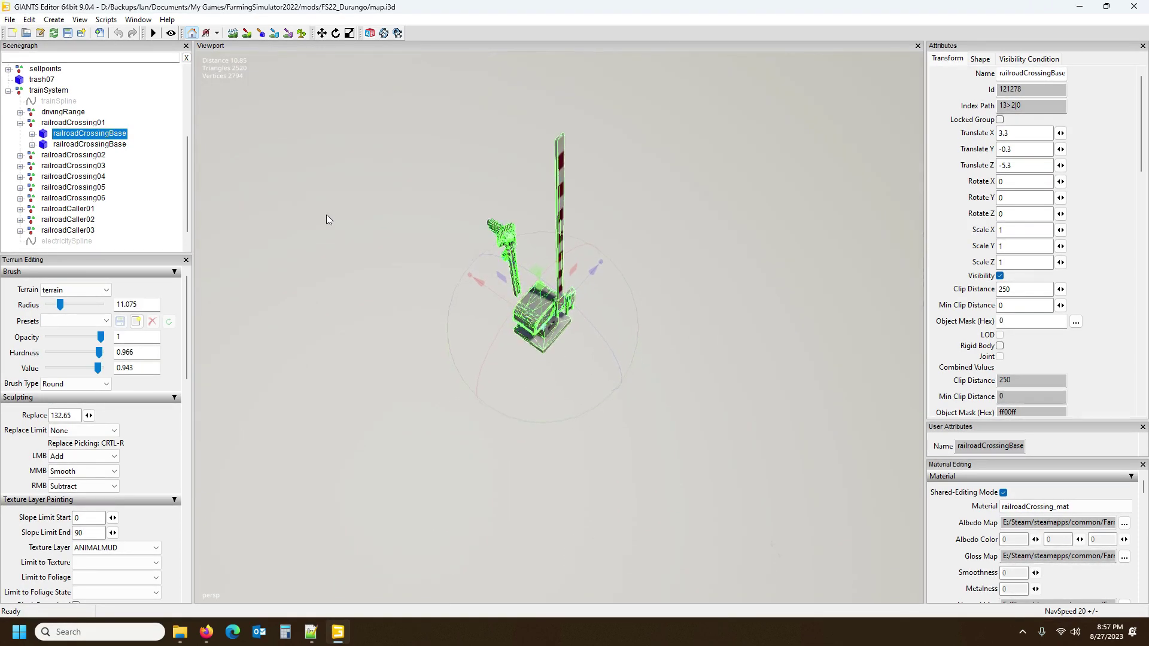
click(31, 134)
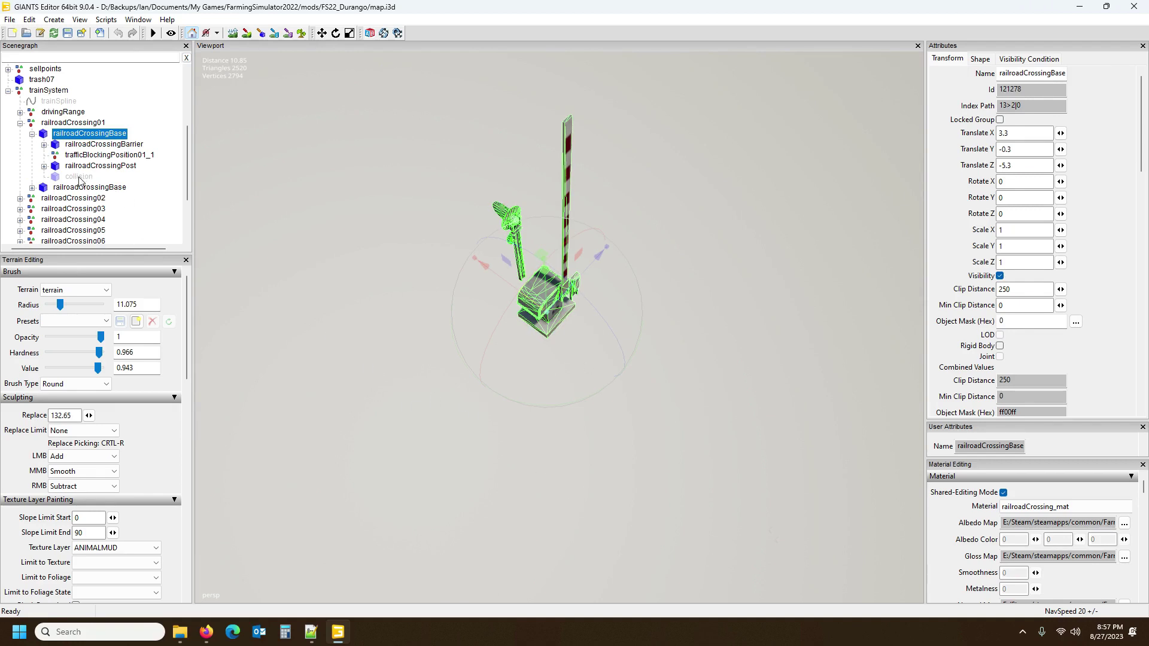
click(20, 123)
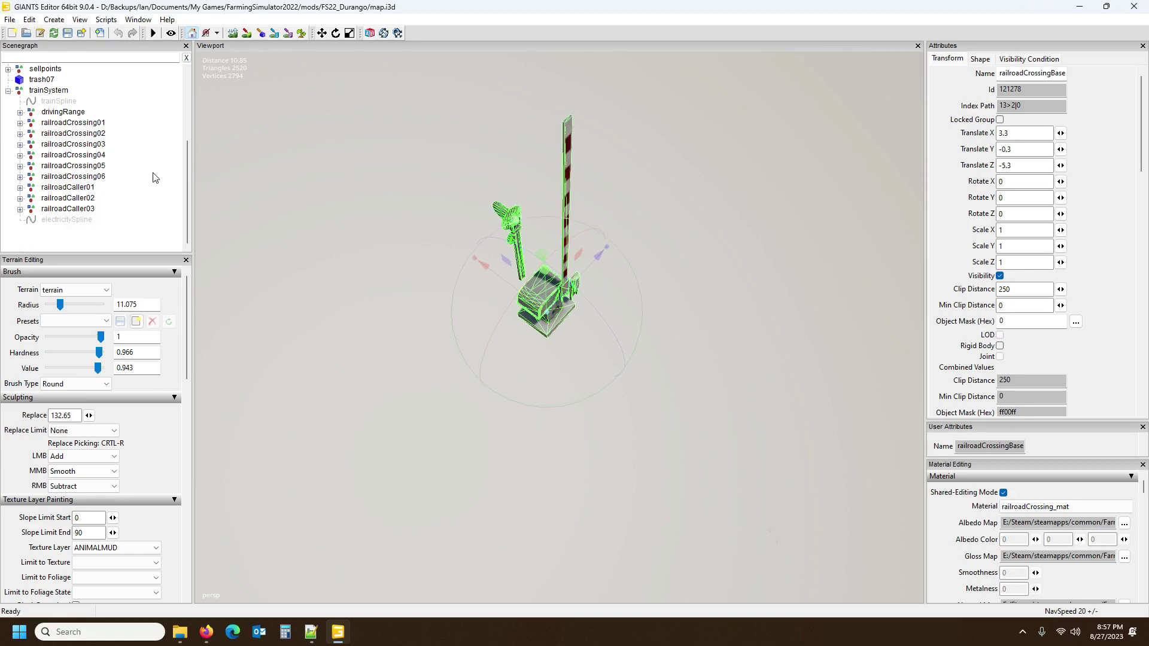
scroll(769, 238, down, 10)
scroll(770, 238, down, 8)
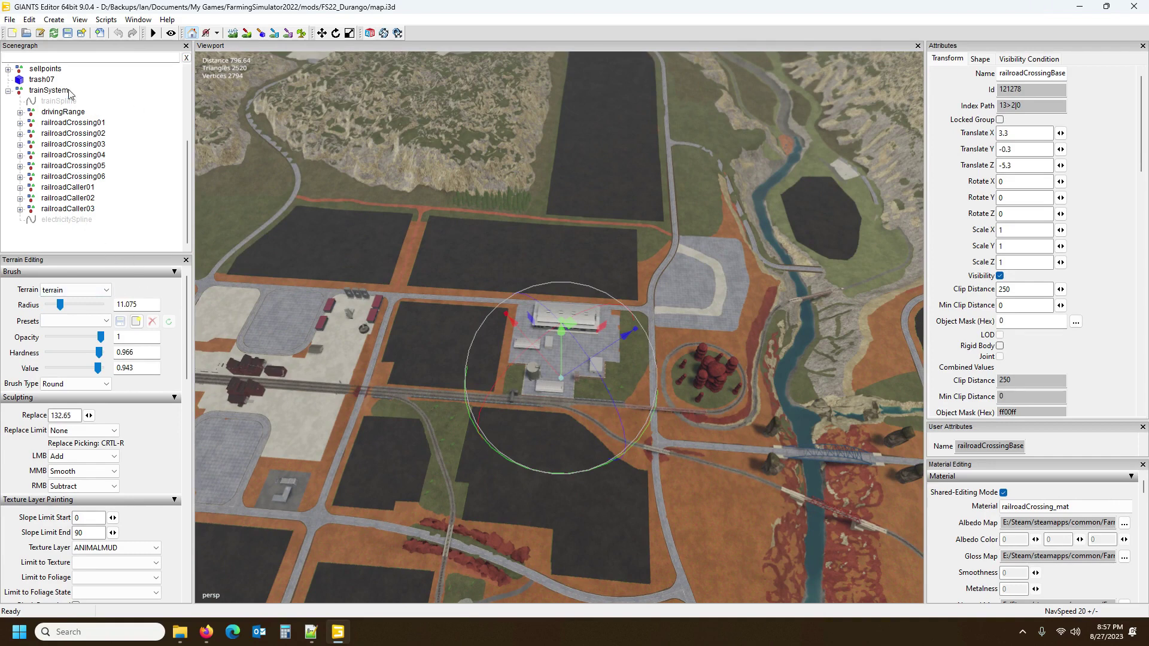
Move the trainSystem group from the scene root into the placeholders group under gameplay.
click(48, 91)
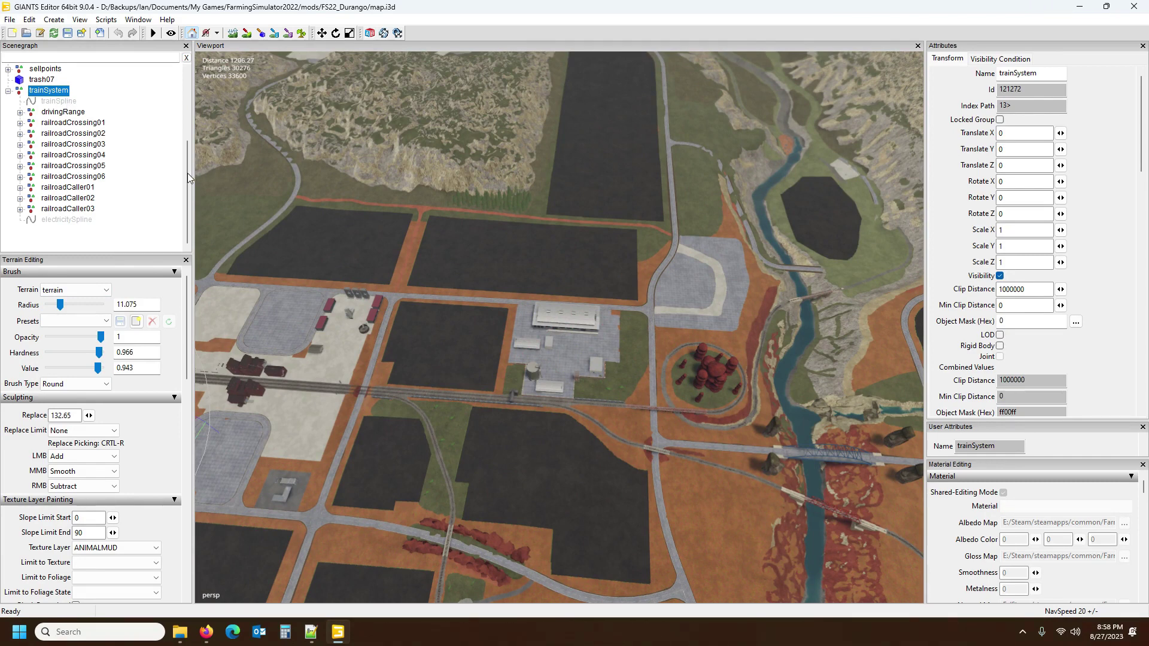
key(Delete)
drag(188, 183, 184, 87)
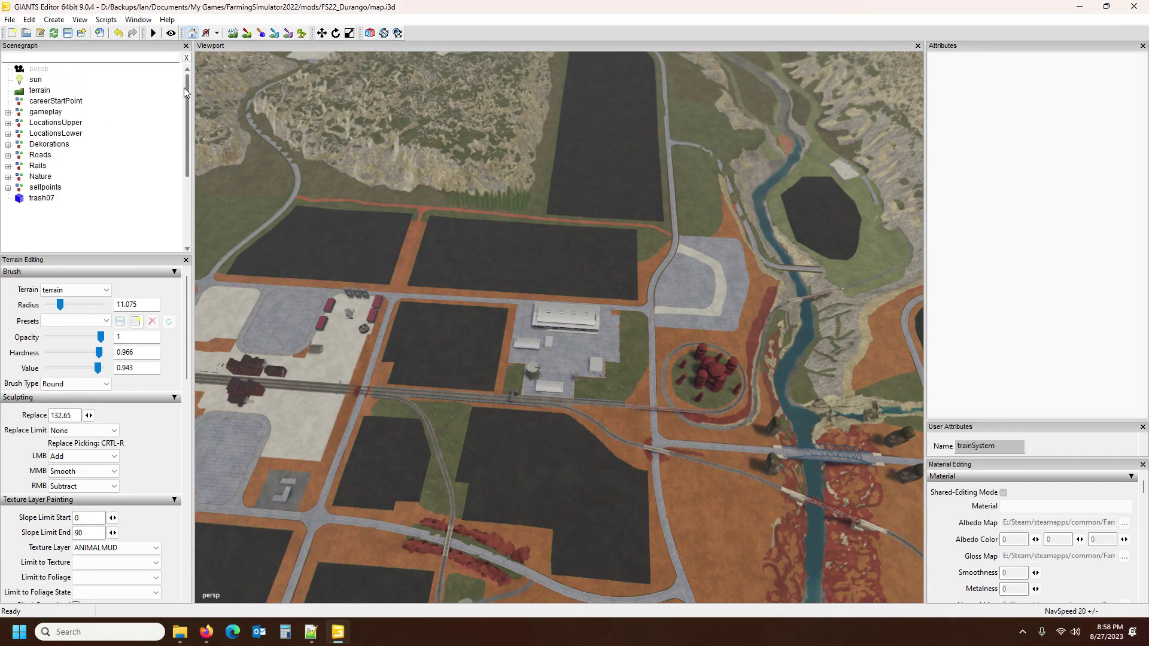
click(8, 112)
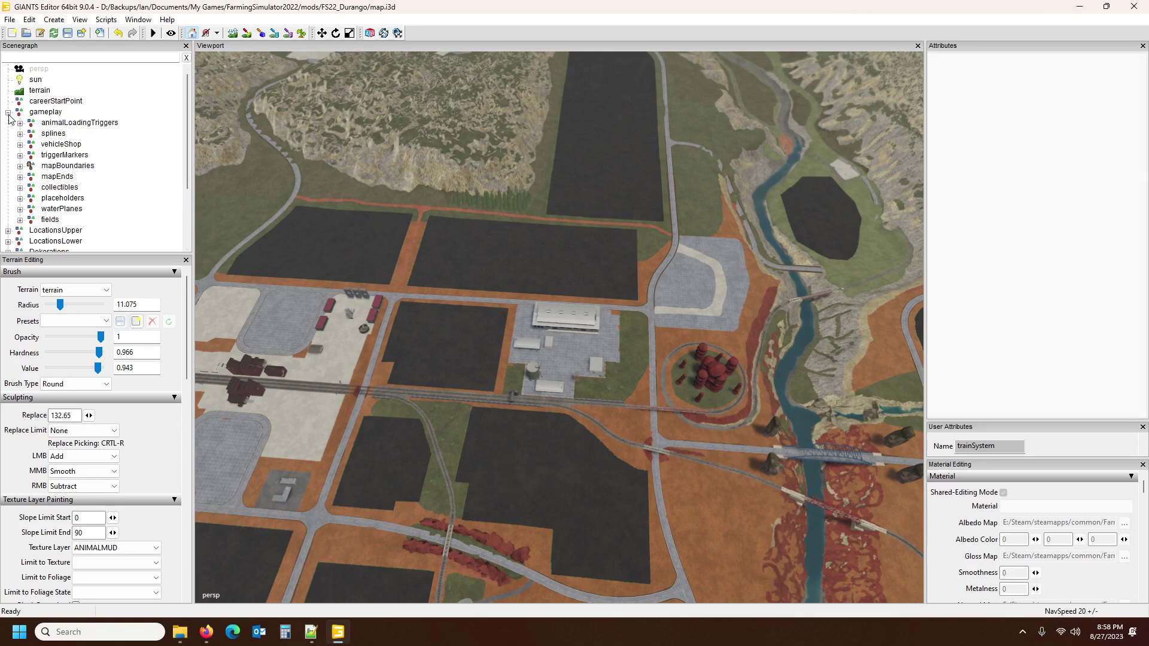
click(63, 199)
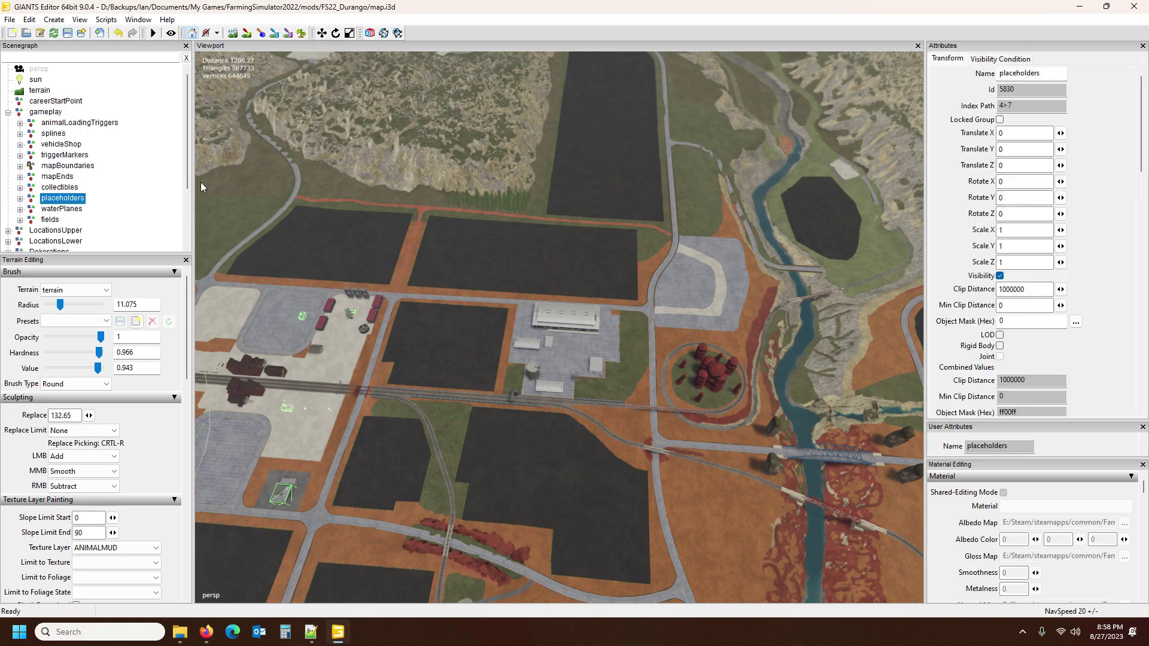
key(Delete)
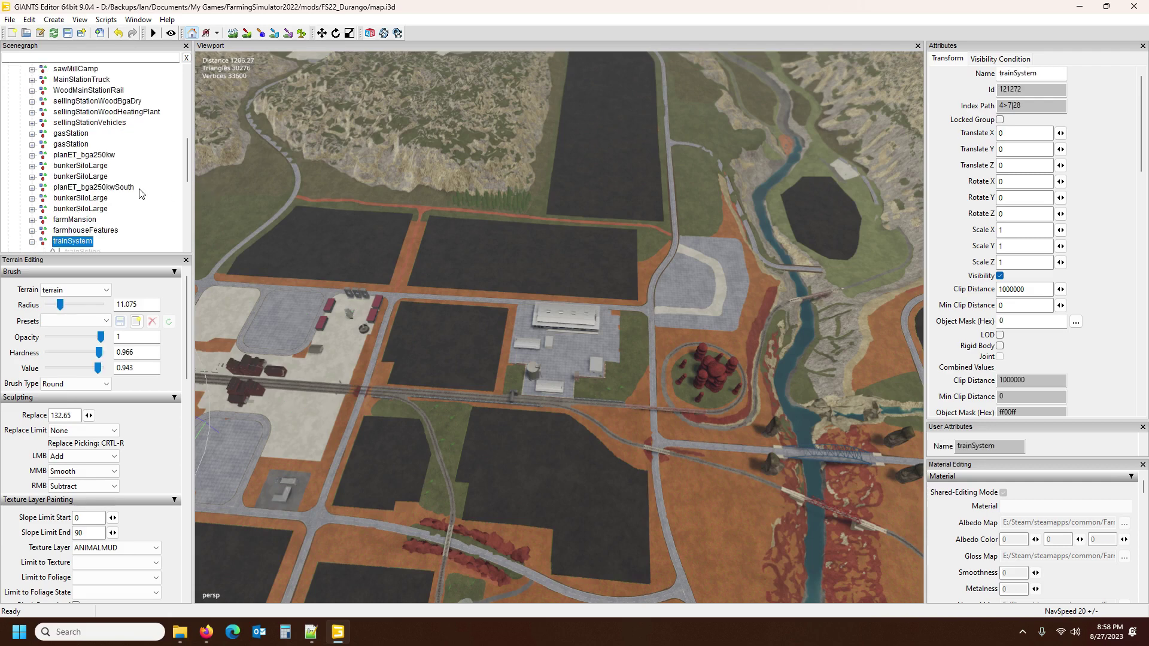
Check the trainSystem group's place inside placeholders and examine the course of its base game trainSpline across the map.
drag(186, 170, 181, 119)
click(63, 166)
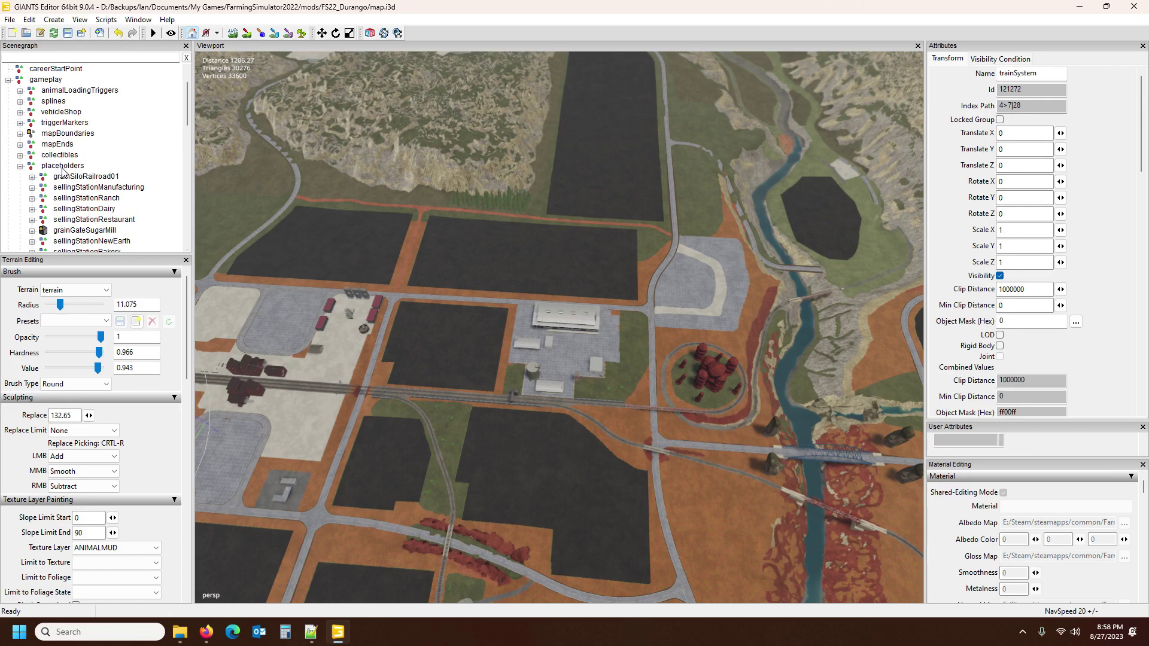
scroll(147, 142, down, 8)
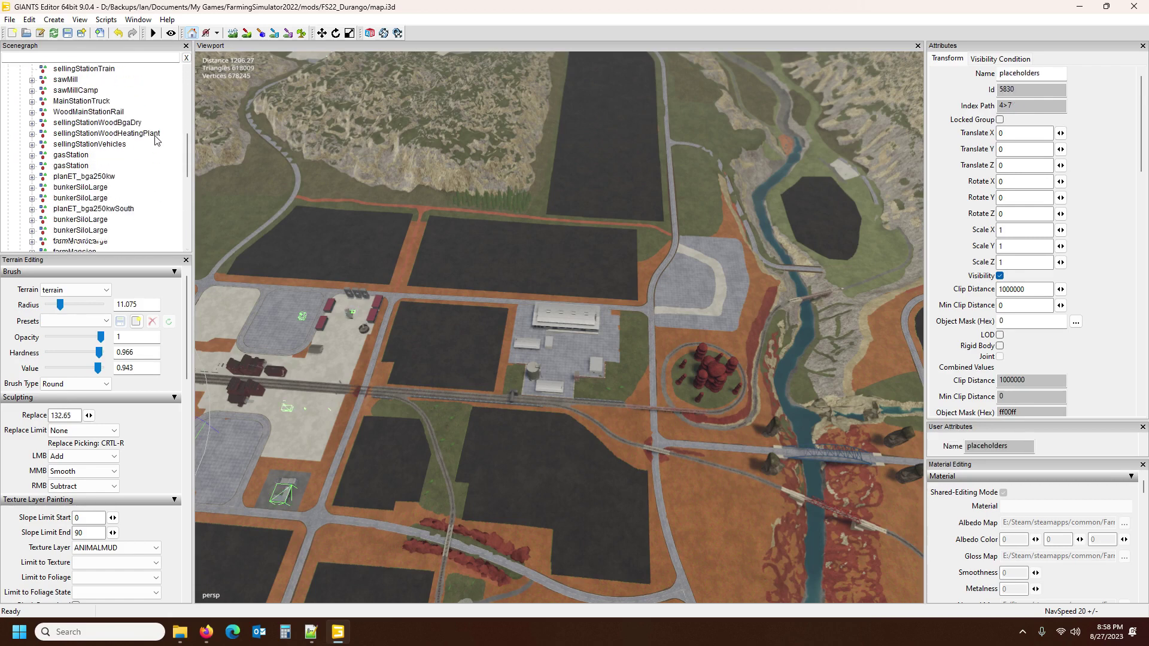
scroll(156, 162, down, 1)
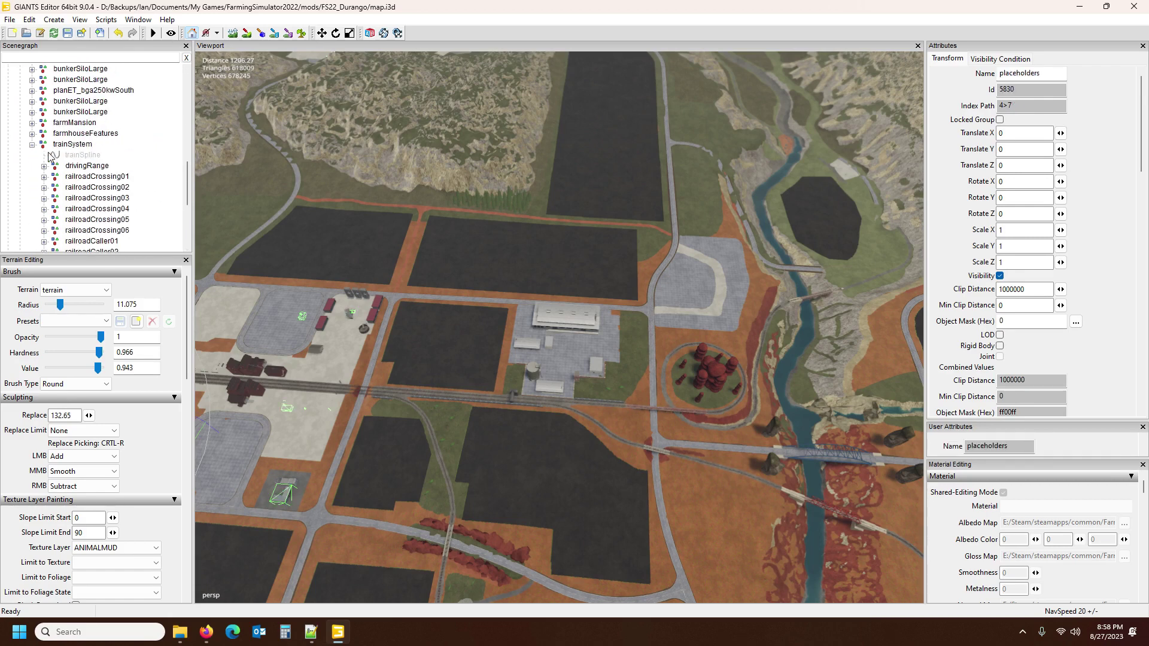
click(64, 146)
right_drag(558, 327, 591, 343)
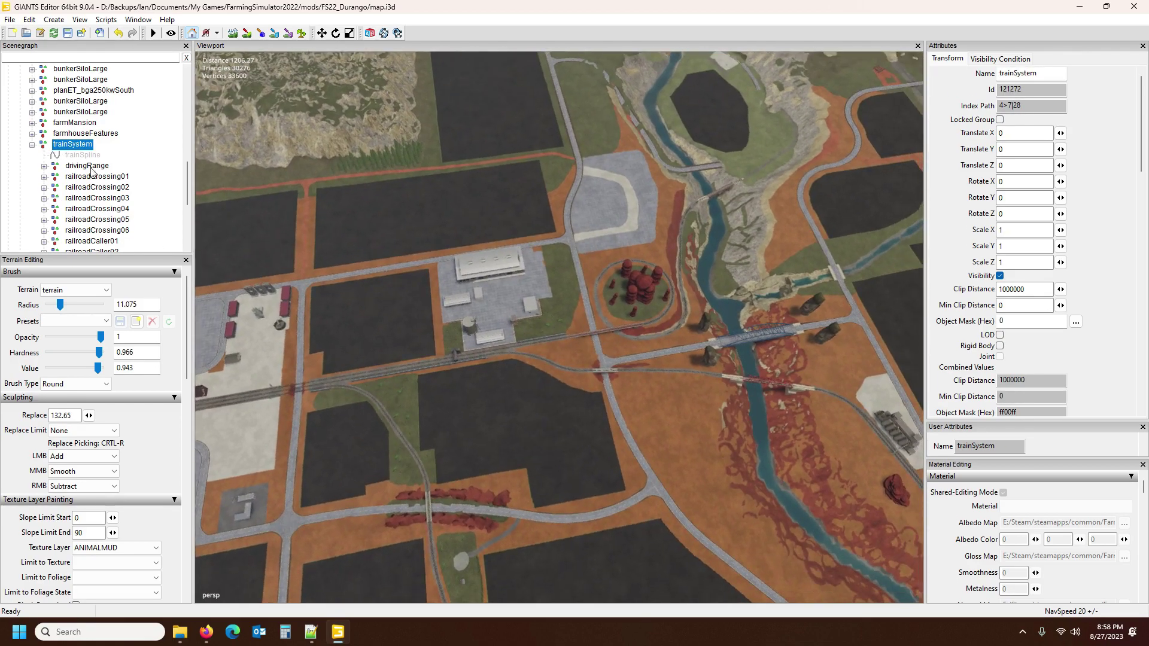
click(76, 157)
right_drag(285, 239, 371, 240)
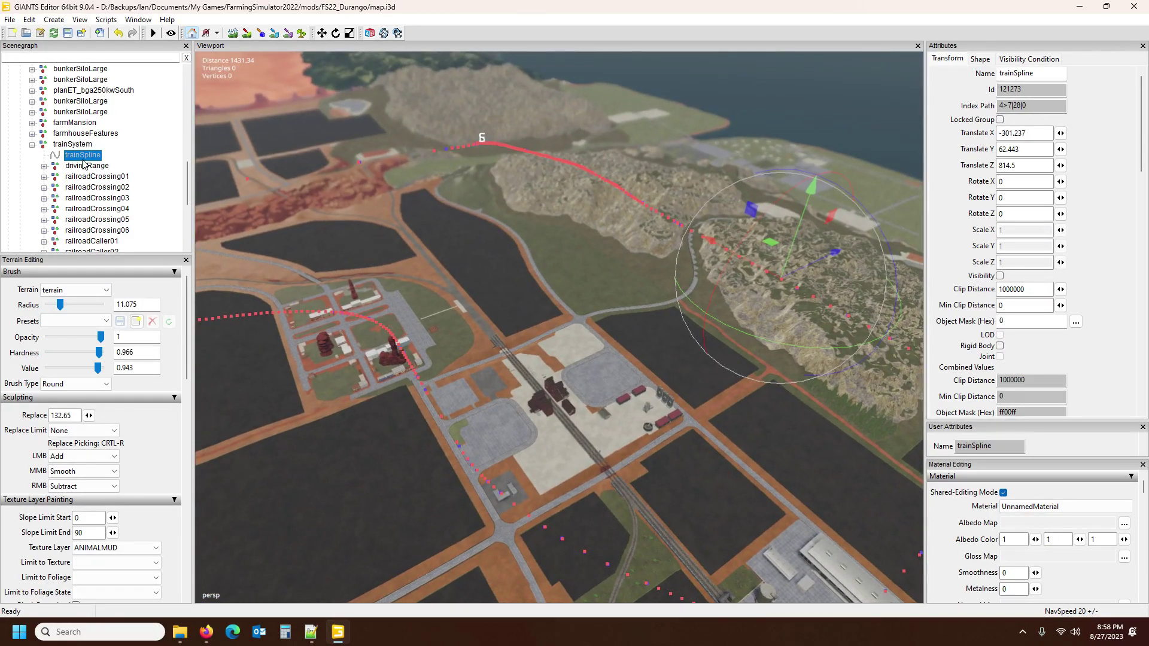
Import the exported train splines from FS22_Durango's imports/splines folder and check their alignment with the railway tracks.
click(10, 21)
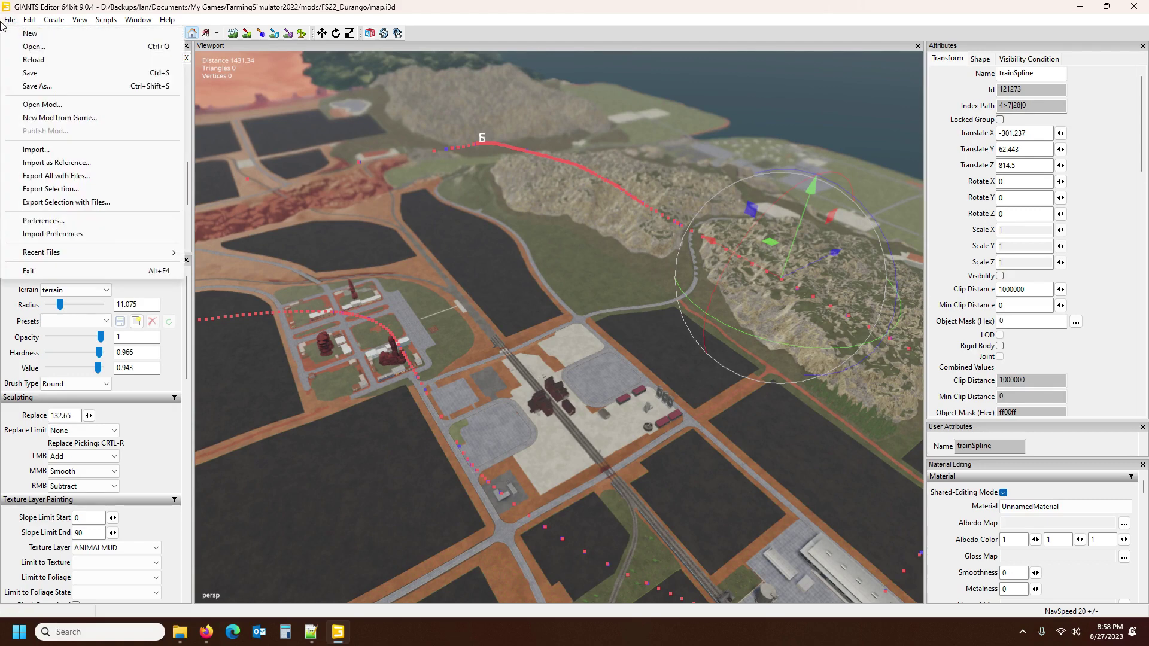
click(39, 150)
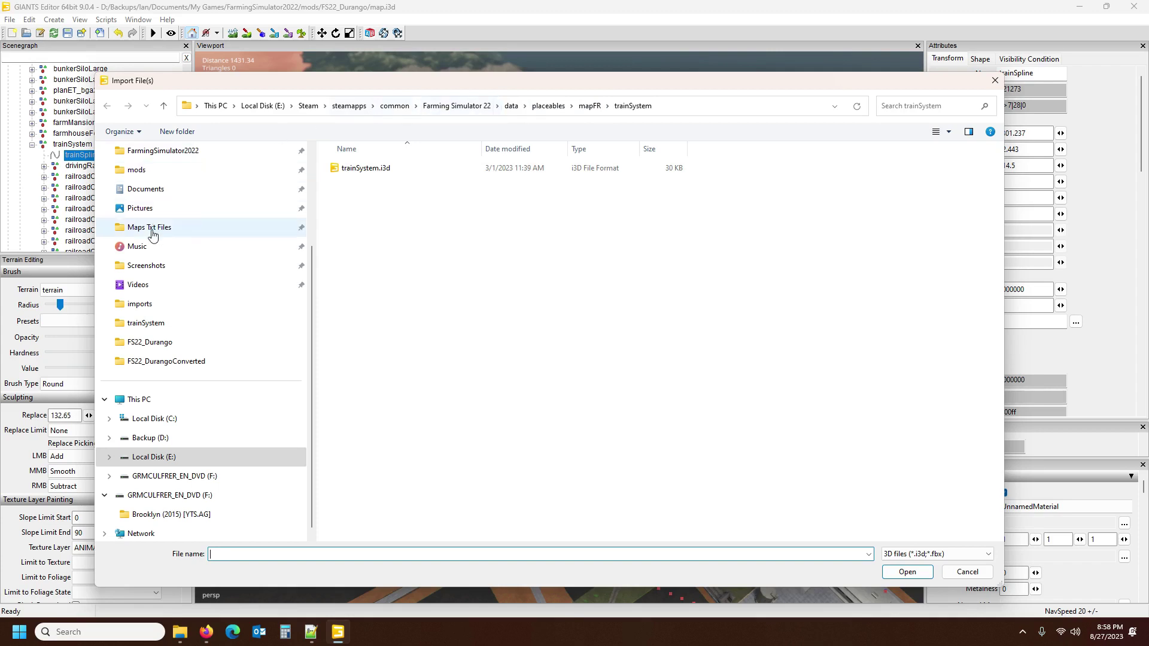
click(136, 170)
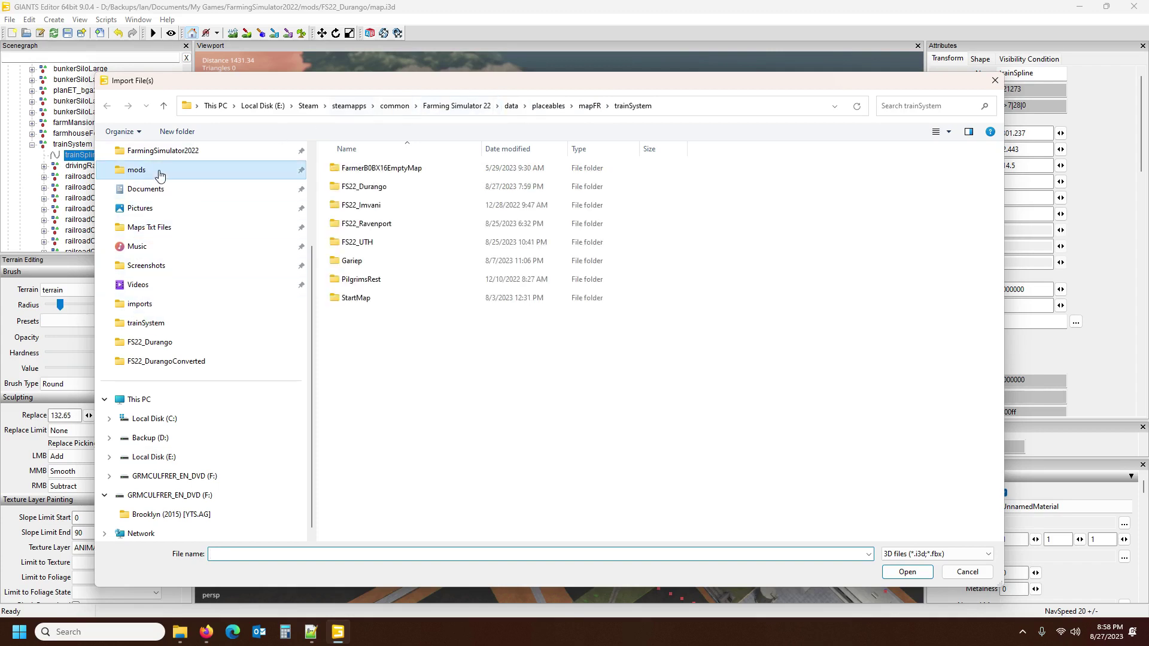
double_click(383, 189)
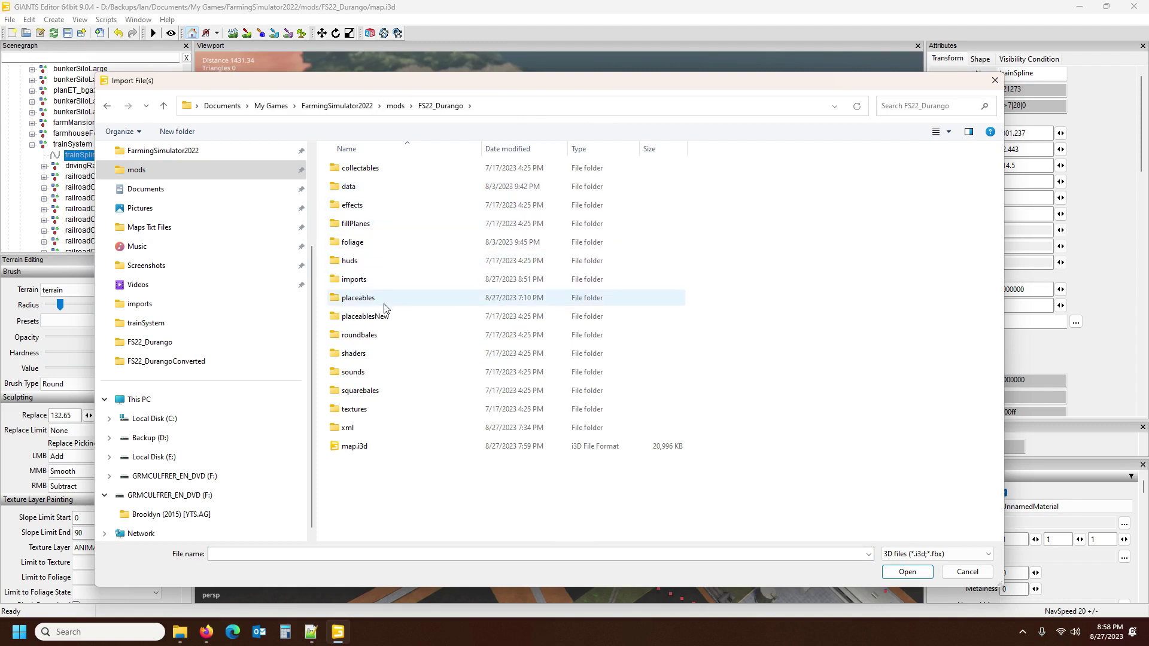
double_click(381, 277)
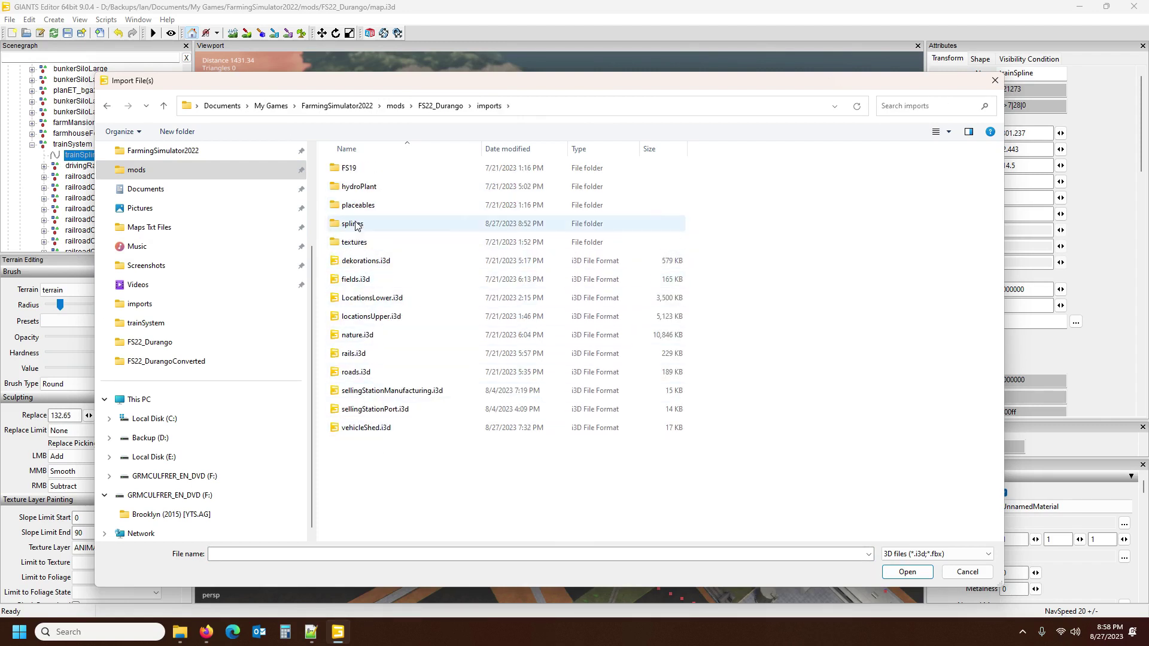
click(374, 223)
double_click(373, 224)
double_click(355, 169)
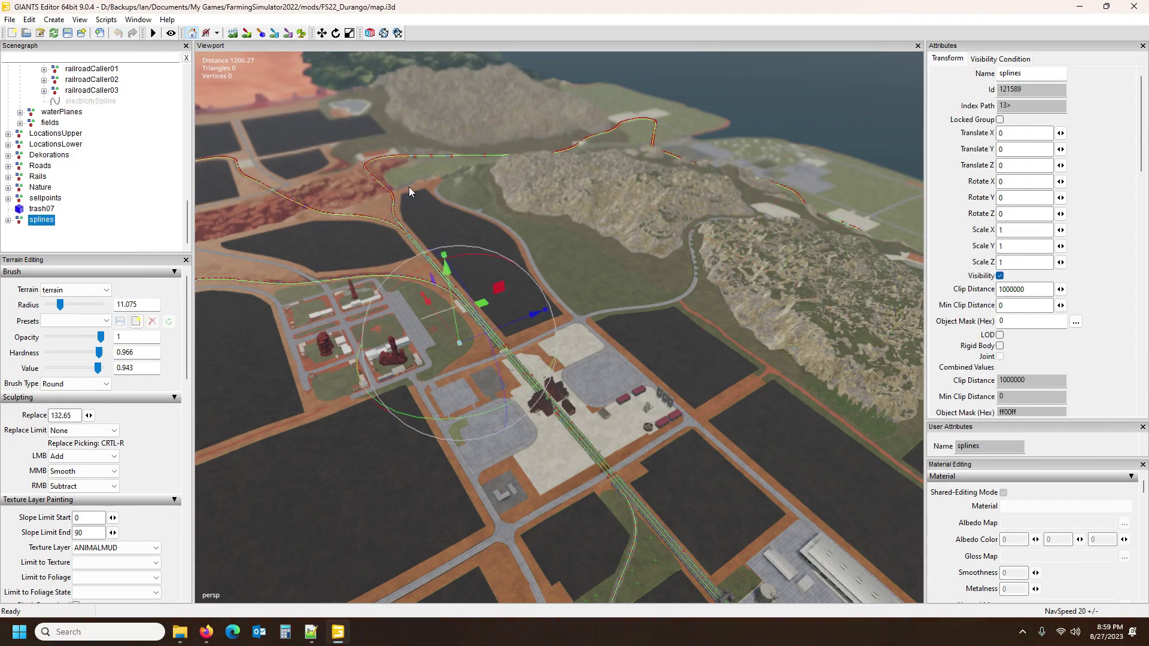
right_drag(656, 260, 915, 275)
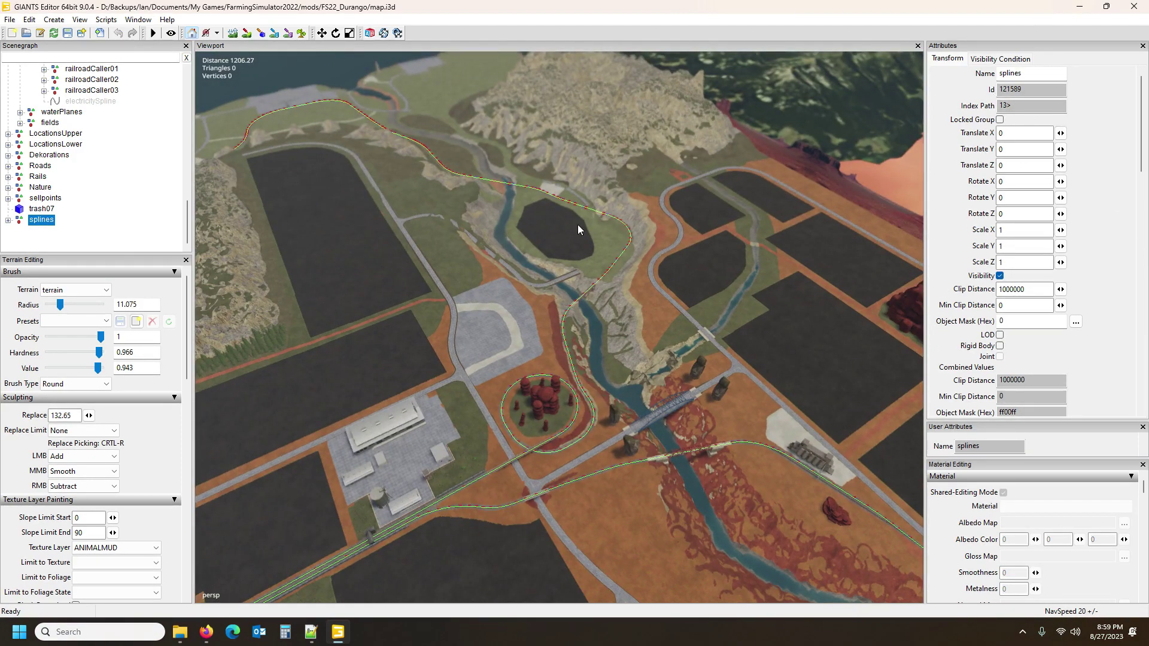
right_drag(548, 234, 622, 231)
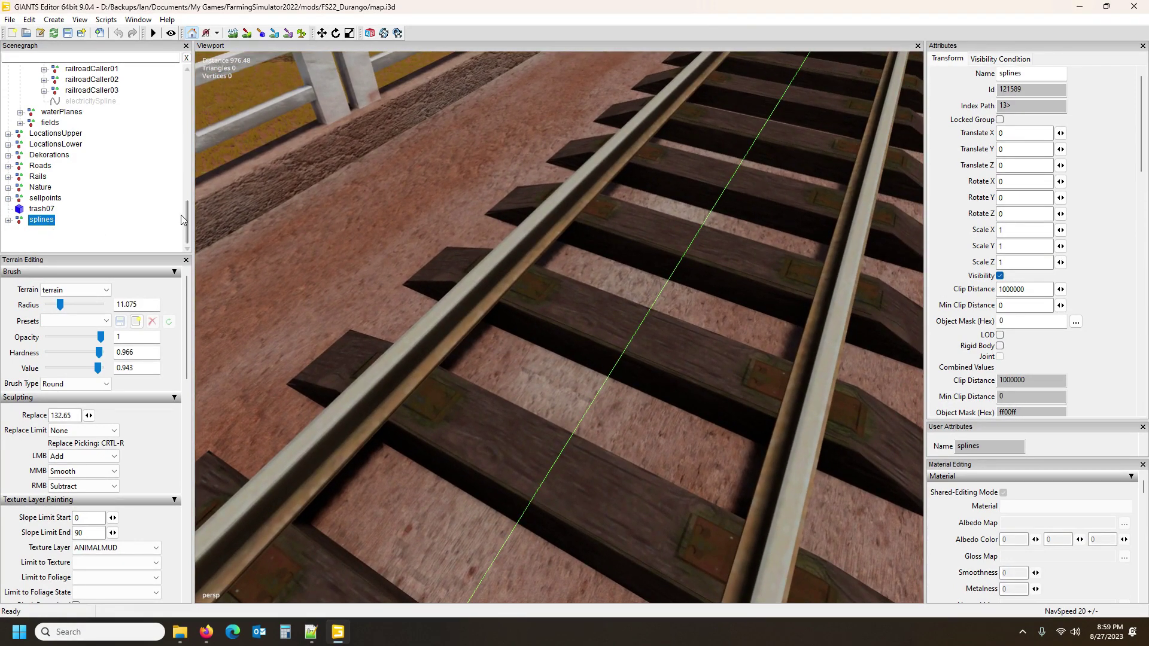
Move splineValley, splineOuterMesa and splineInnerMesa out of the imported splines group and into the trainSystem group.
scroll(138, 206, up, 2)
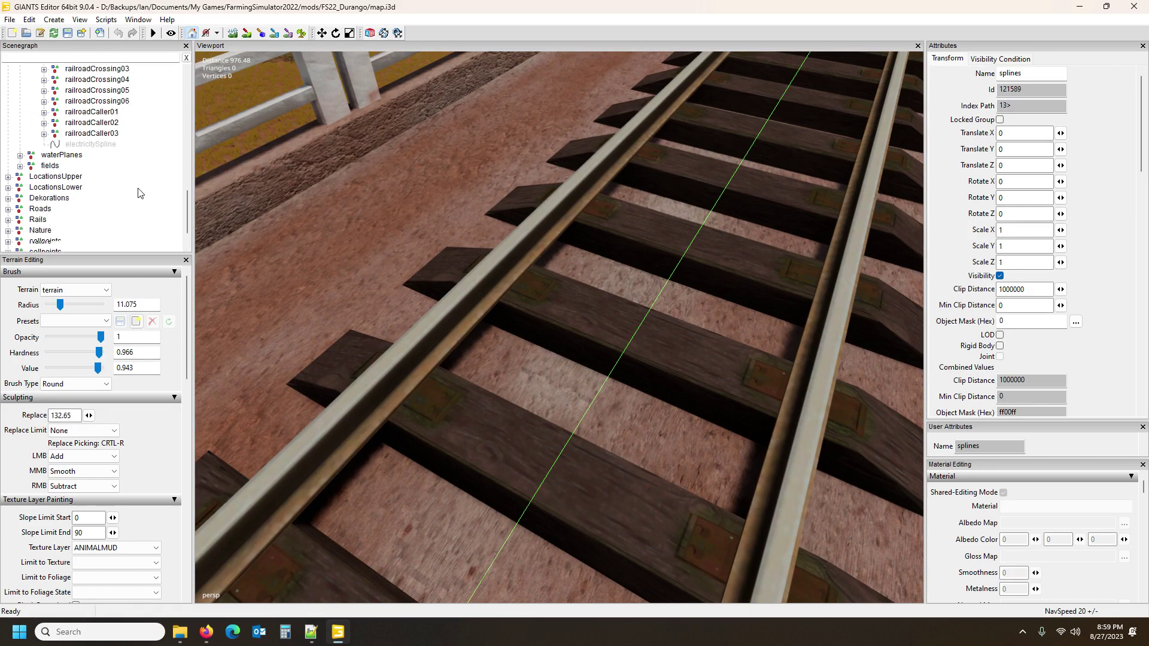
scroll(142, 179, up, 3)
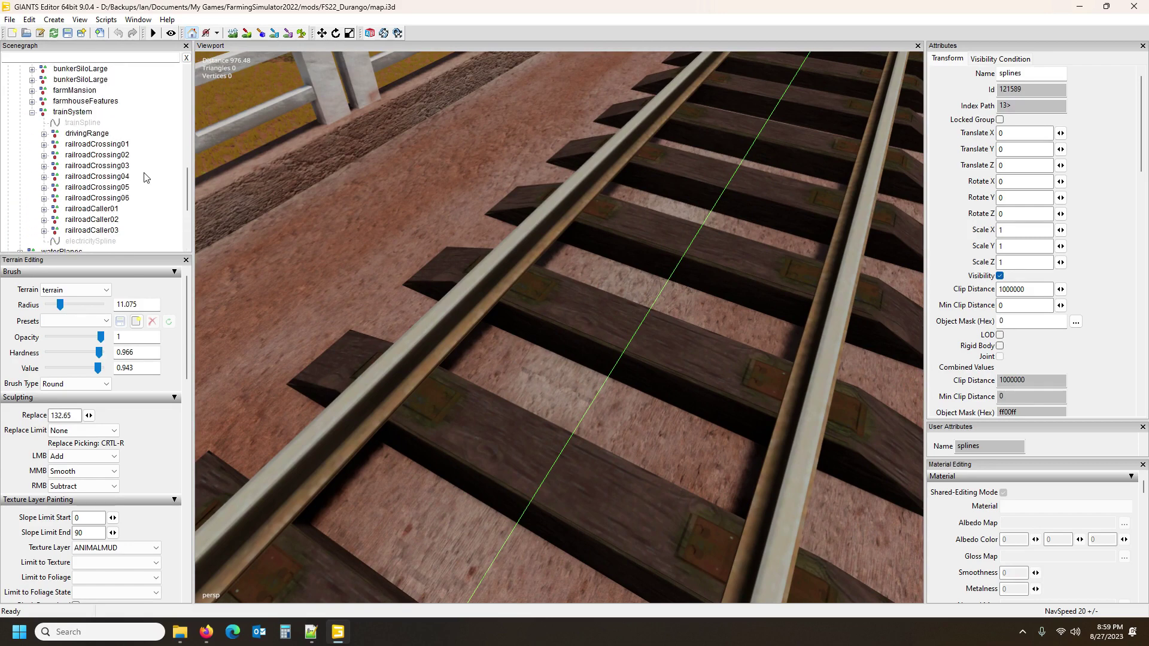
click(70, 114)
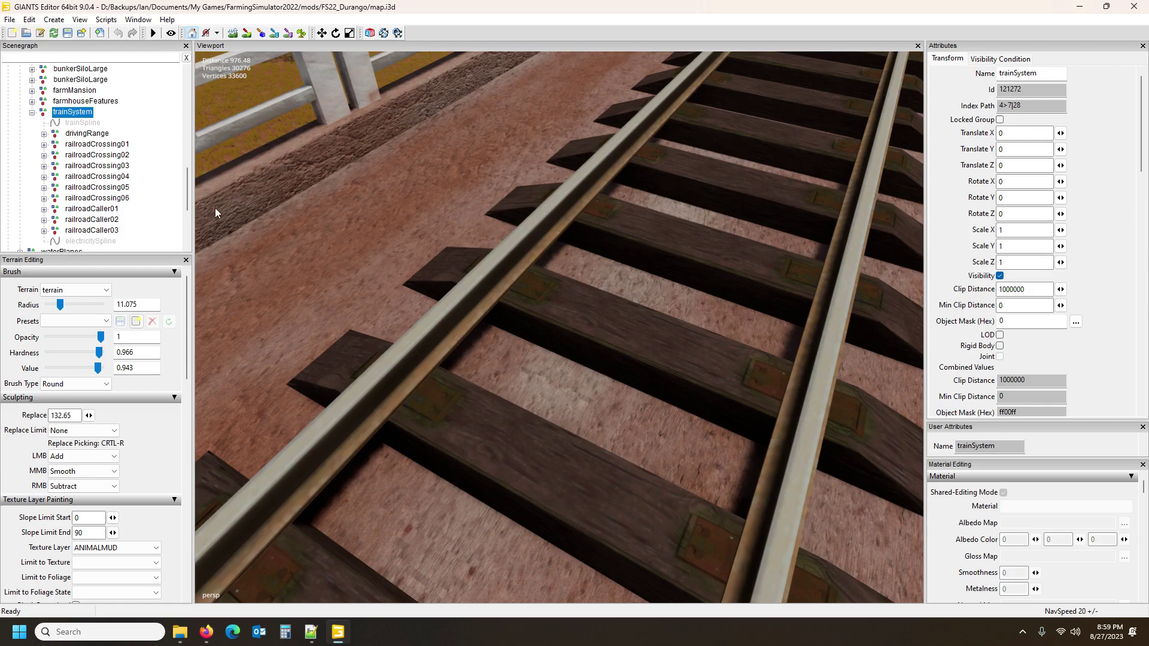
drag(185, 190, 197, 224)
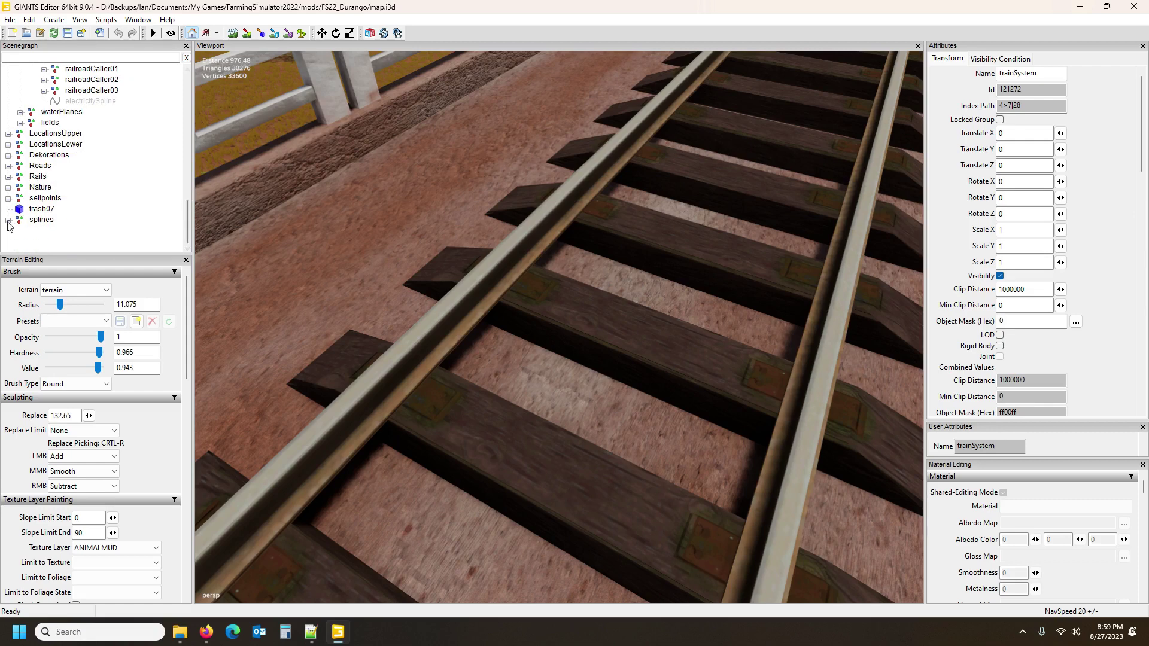
scroll(76, 238, down, 1)
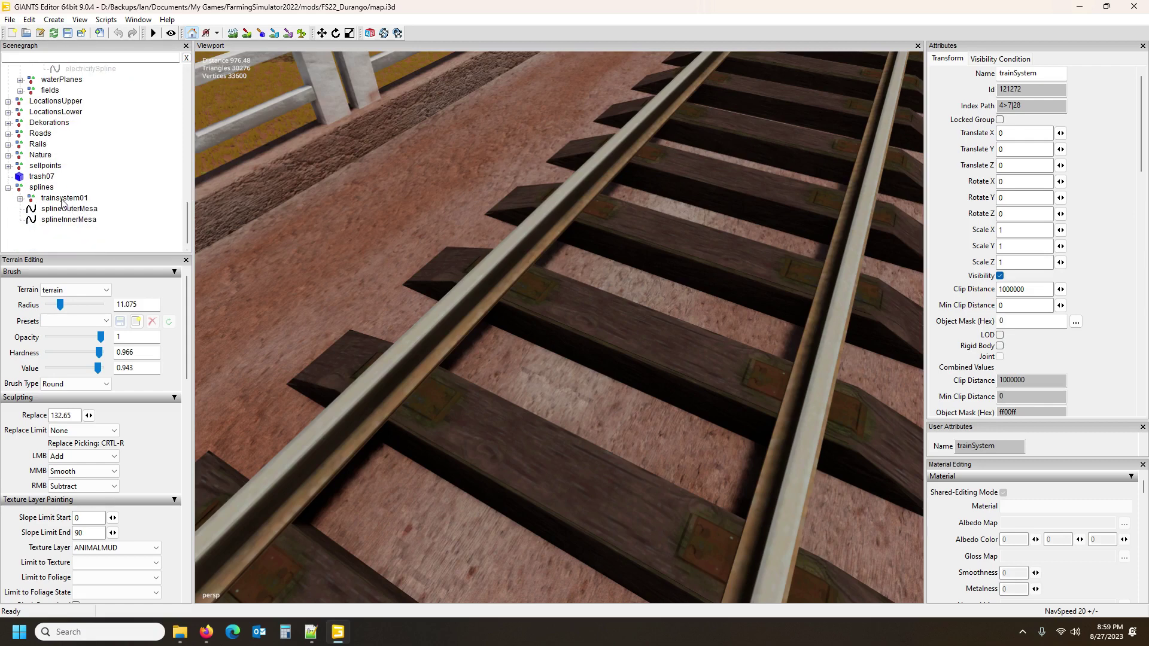
click(20, 199)
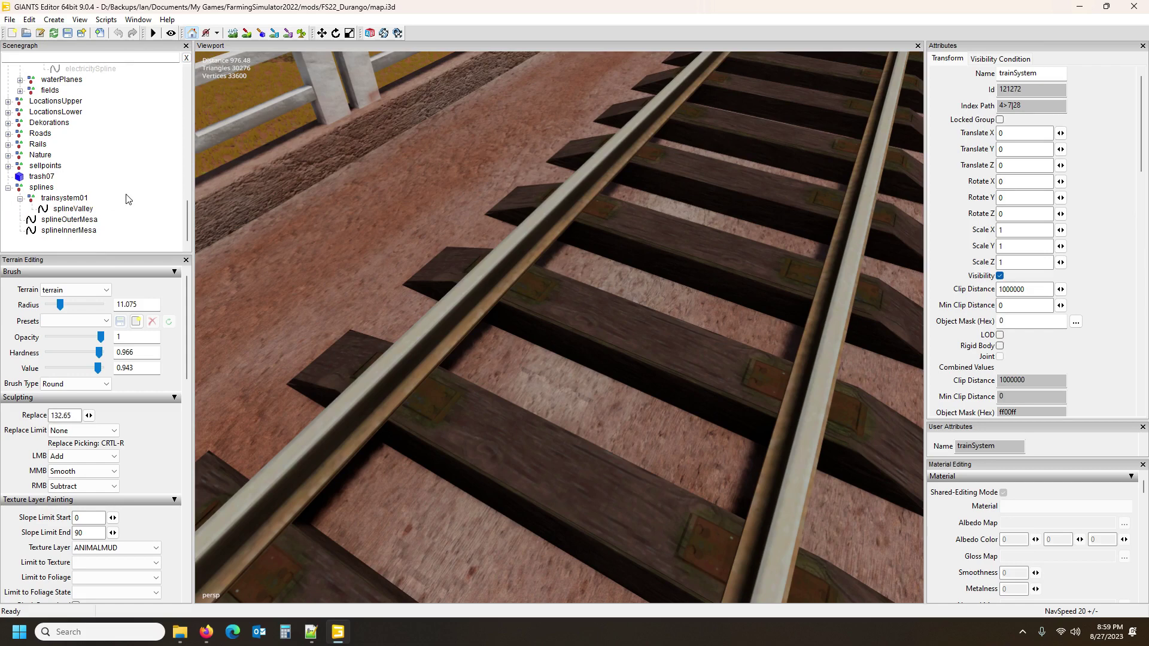
click(67, 209)
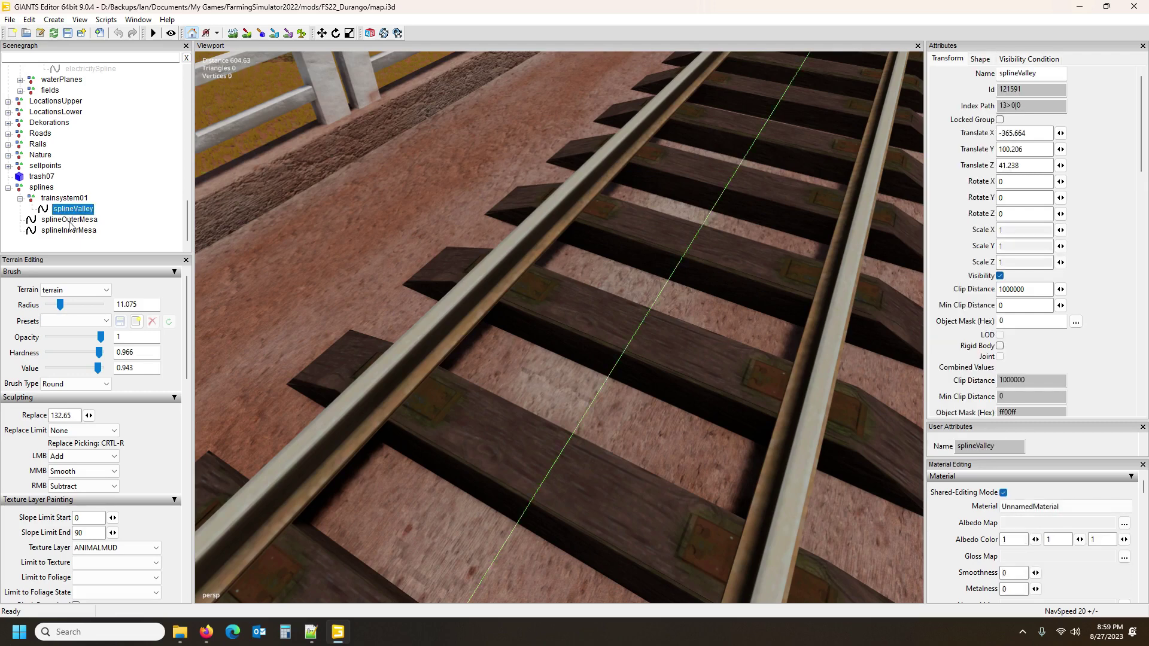
ctrl+click(70, 220)
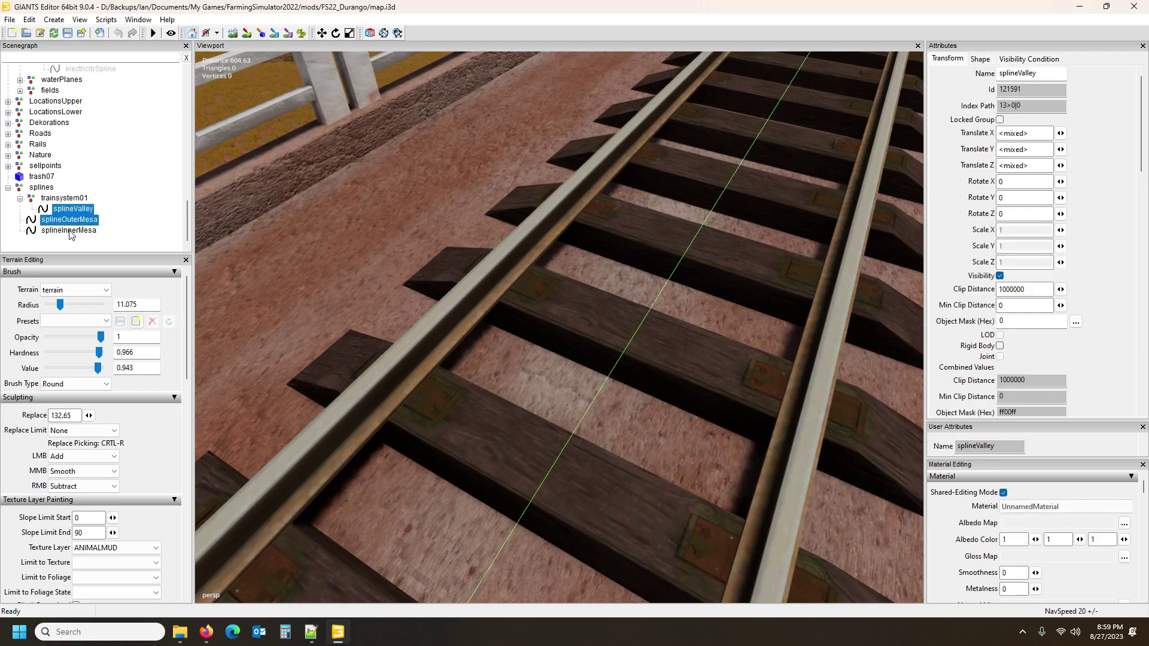
ctrl+click(70, 231)
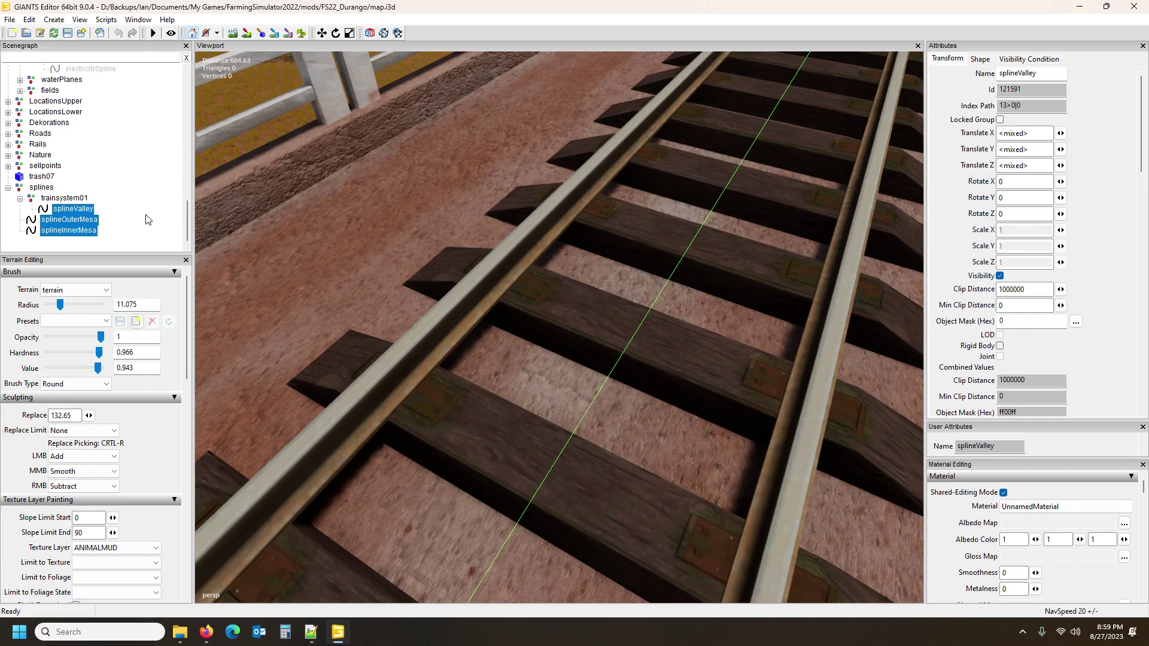
click(187, 229)
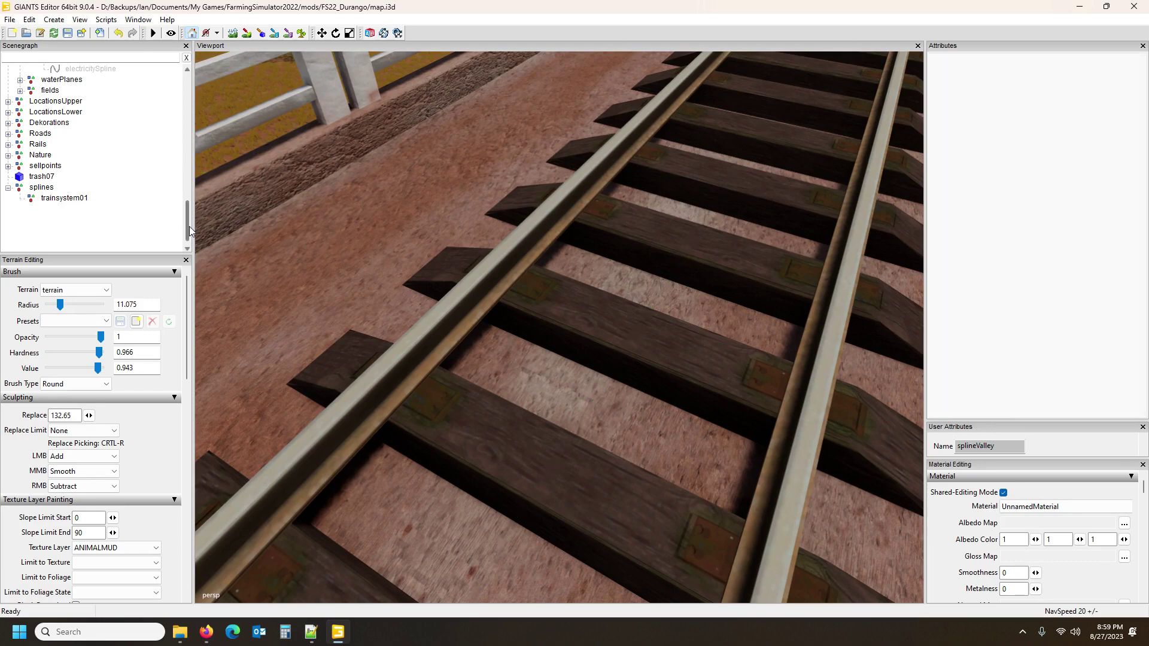
drag(189, 221, 189, 182)
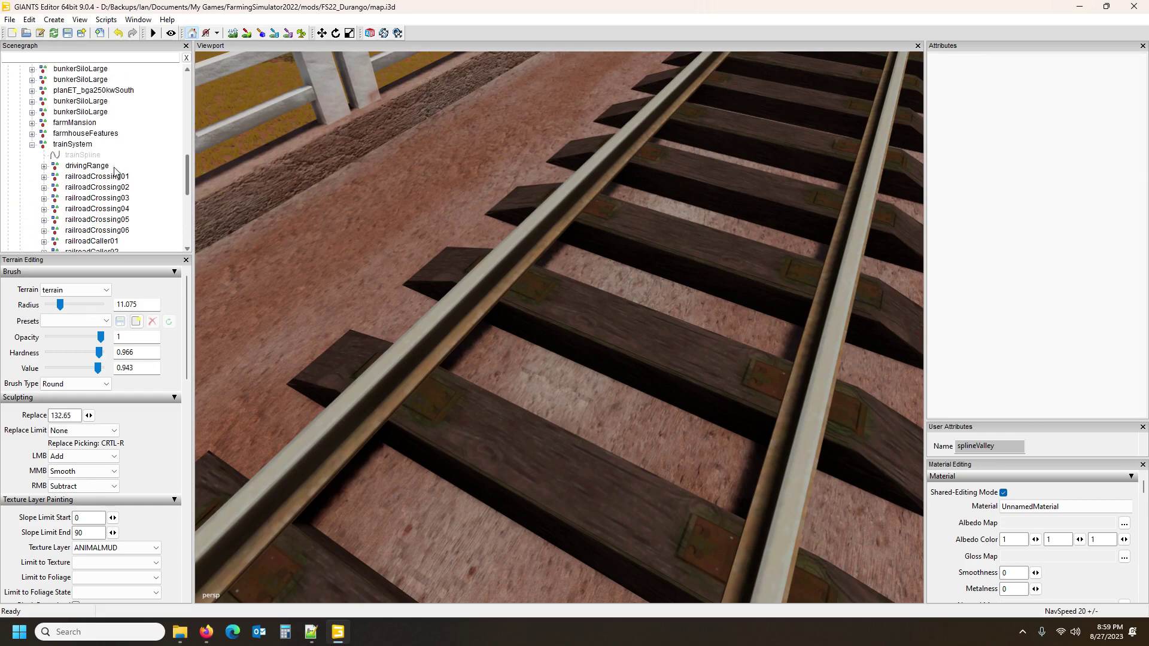
click(84, 144)
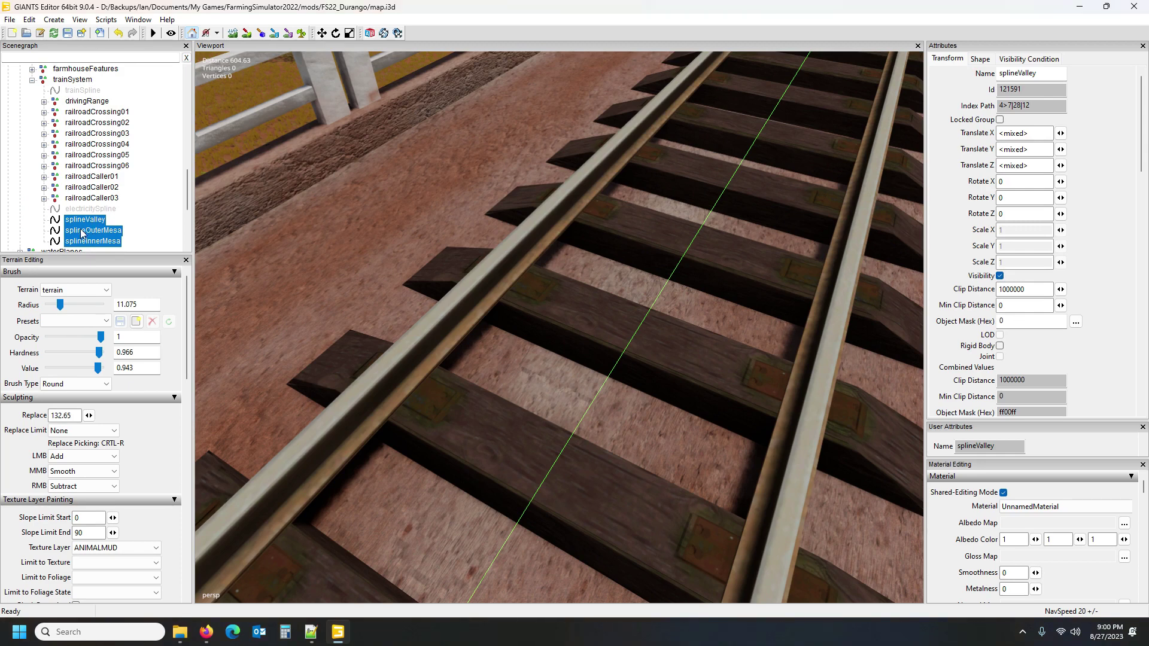
Reorder the three imported splines within trainSystem so they sit directly between trainSpline and drivingRange.
scroll(86, 223, down, 1)
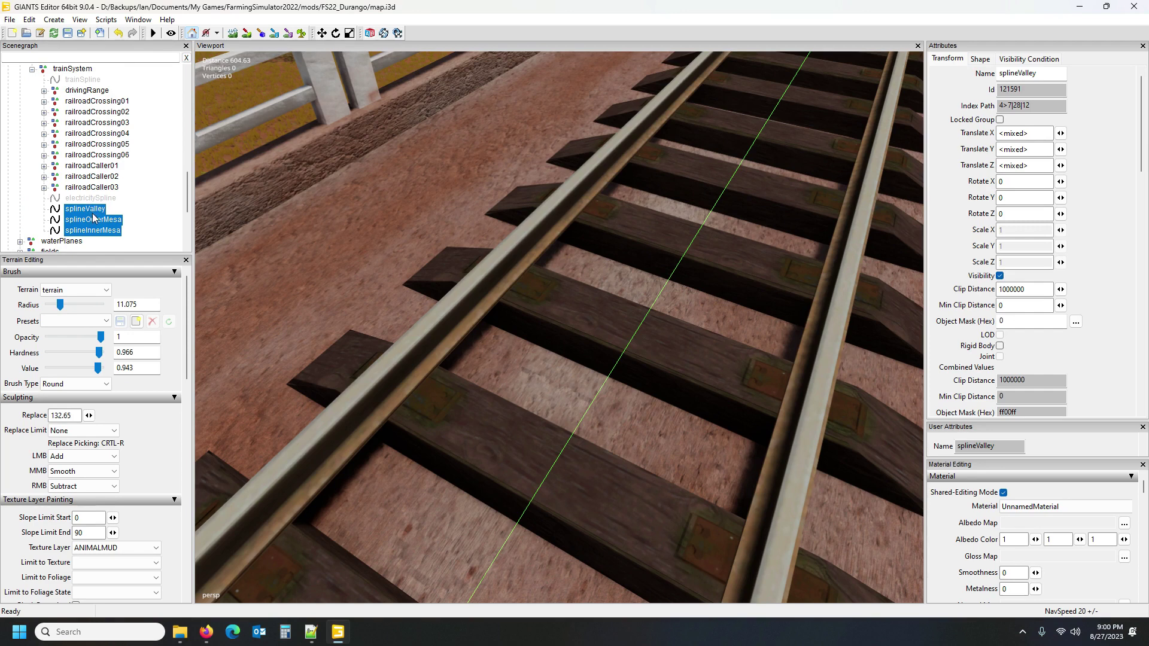
drag(91, 213, 99, 82)
drag(98, 88, 102, 92)
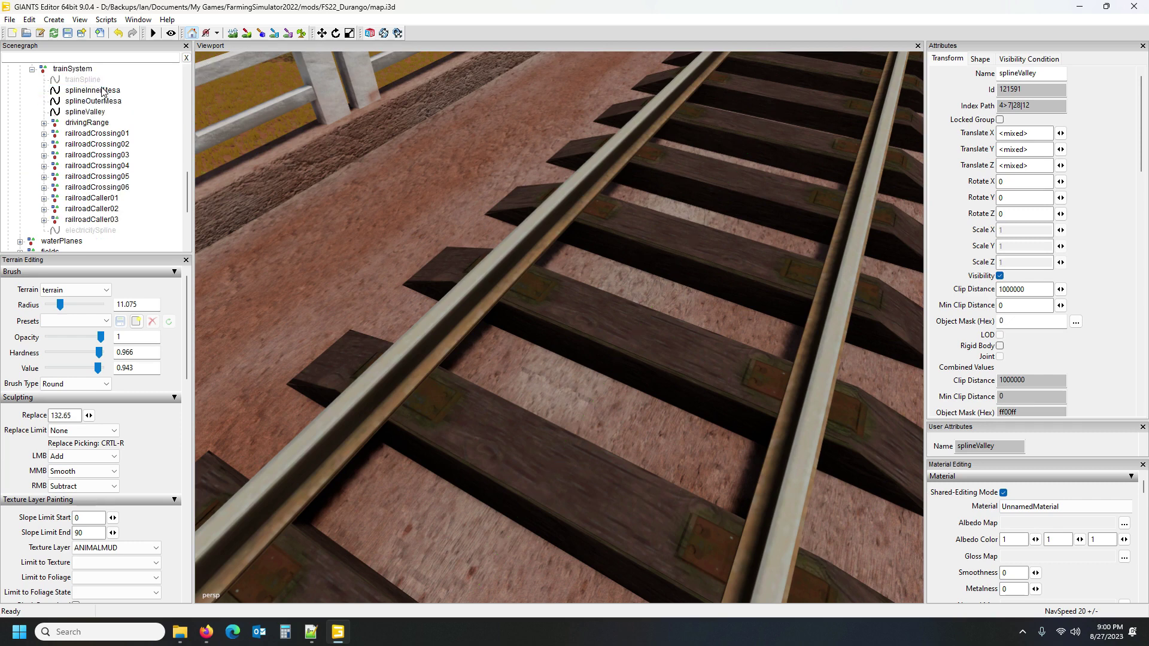
Delete electricitySpline and the base game trainSpline from the trainSystem group.
click(96, 231)
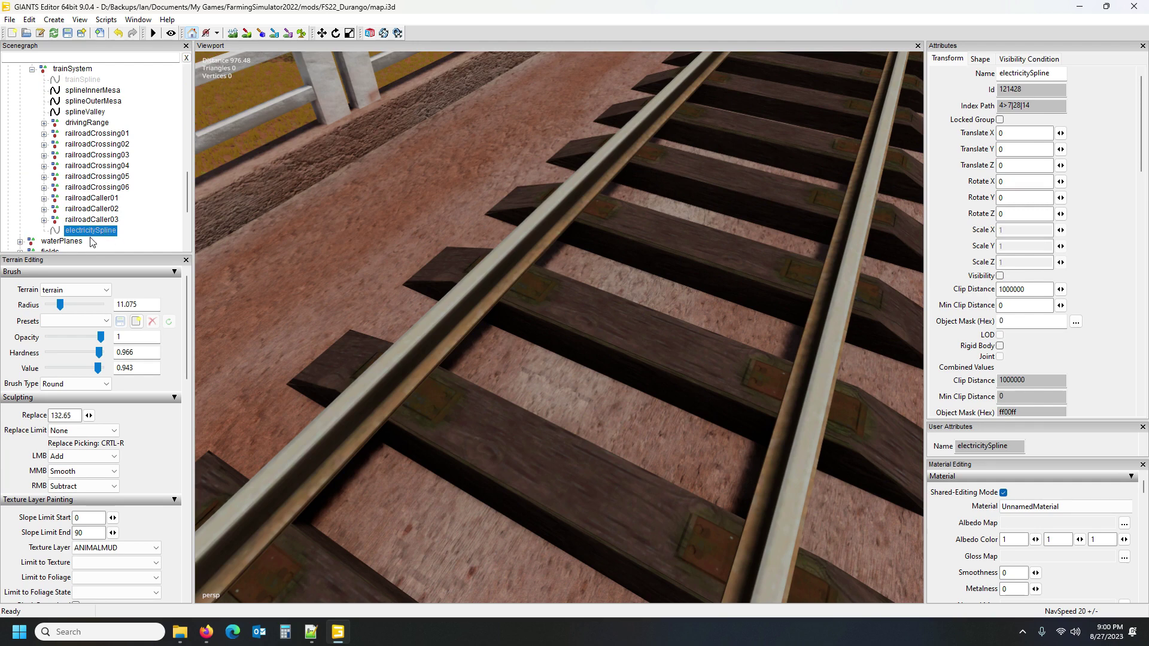
key(Delete)
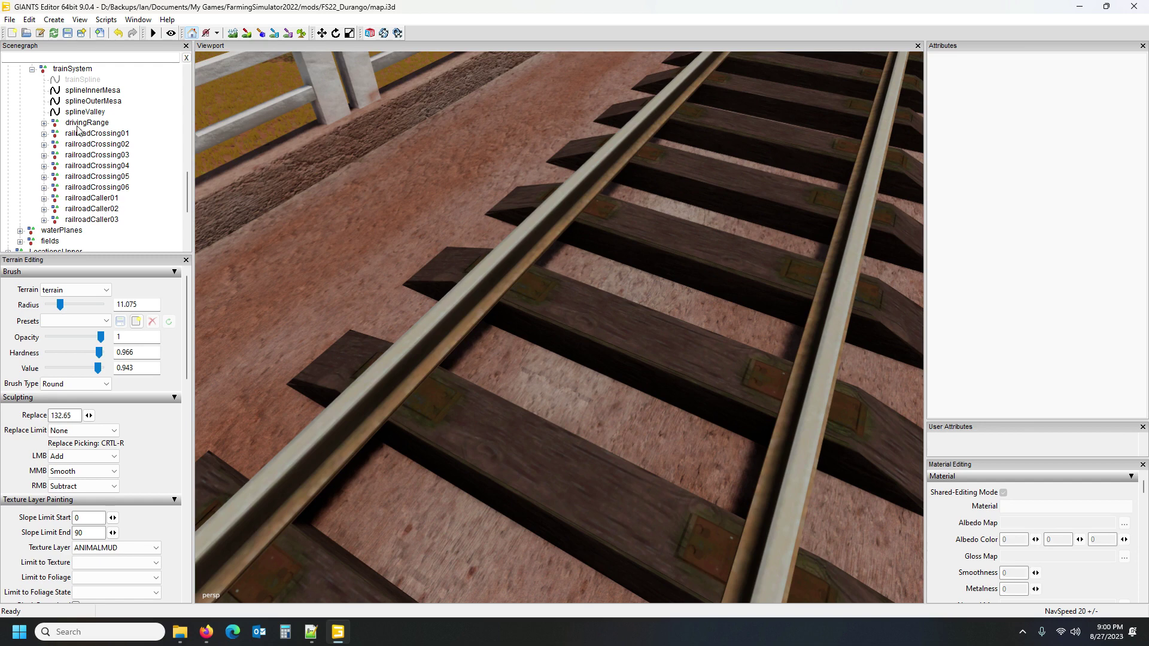
click(84, 80)
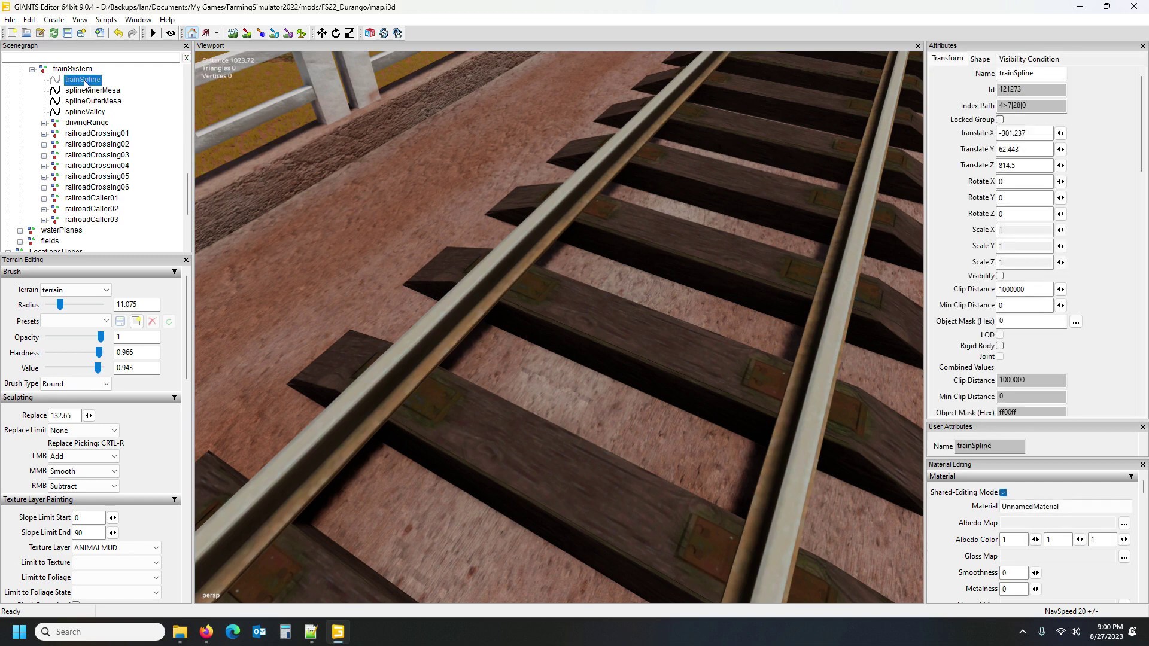
key(Delete)
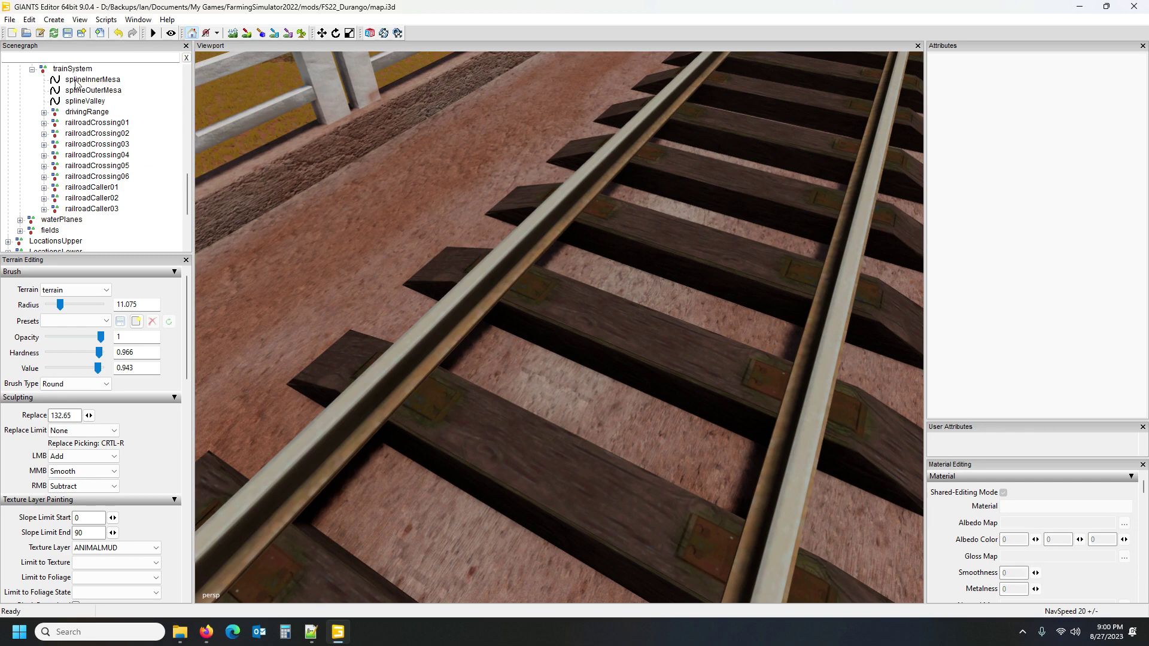
Check the order of splineInnerMesa, splineOuterMesa and splineValley in trainSystem and the drivingRange group that follows them.
click(76, 83)
click(87, 91)
click(85, 101)
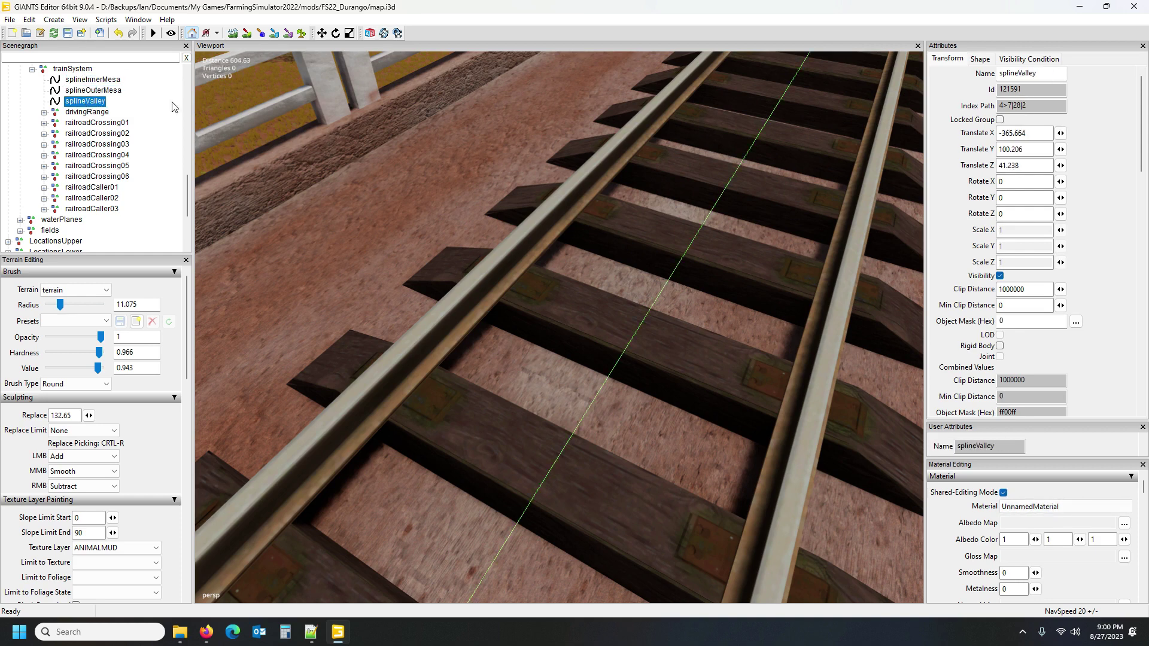
click(93, 82)
click(94, 114)
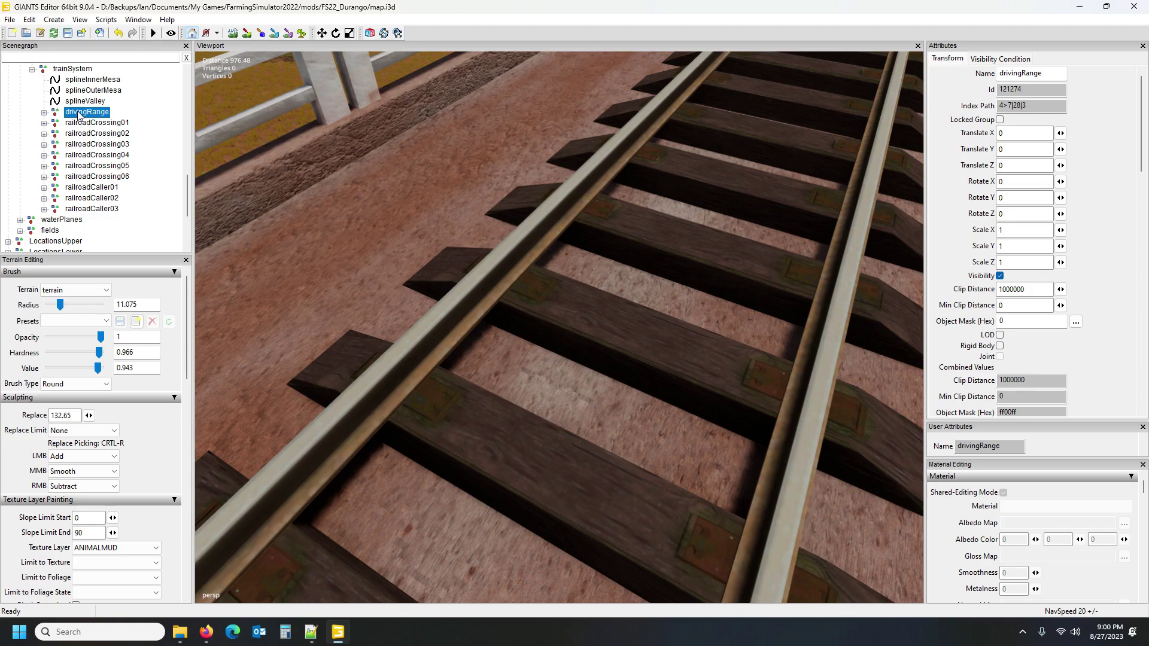
Delete railroadCrossing01 through railroadCrossing06 from the trainSystem group.
right_drag(344, 121, 599, 198)
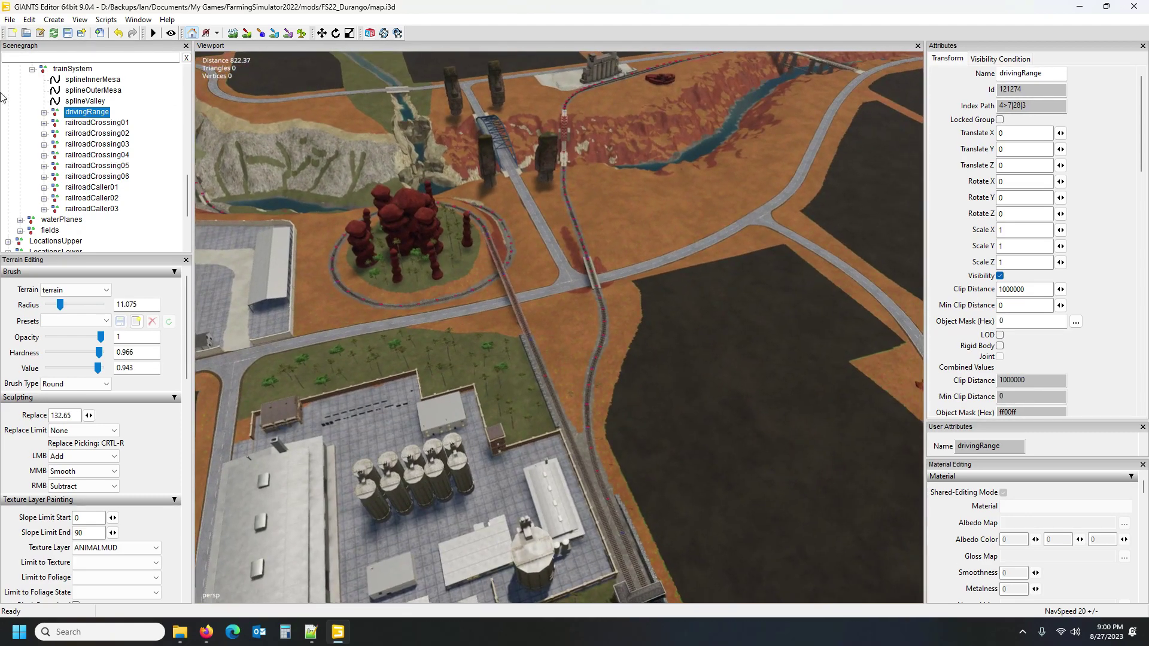
click(82, 123)
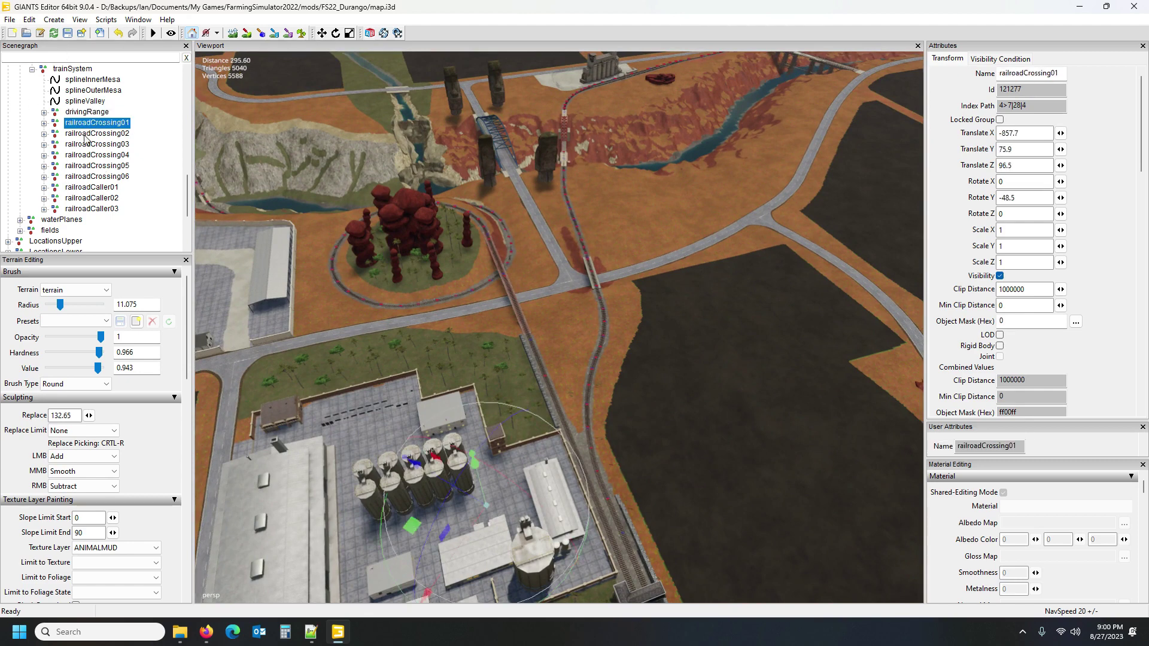
shift+click(88, 176)
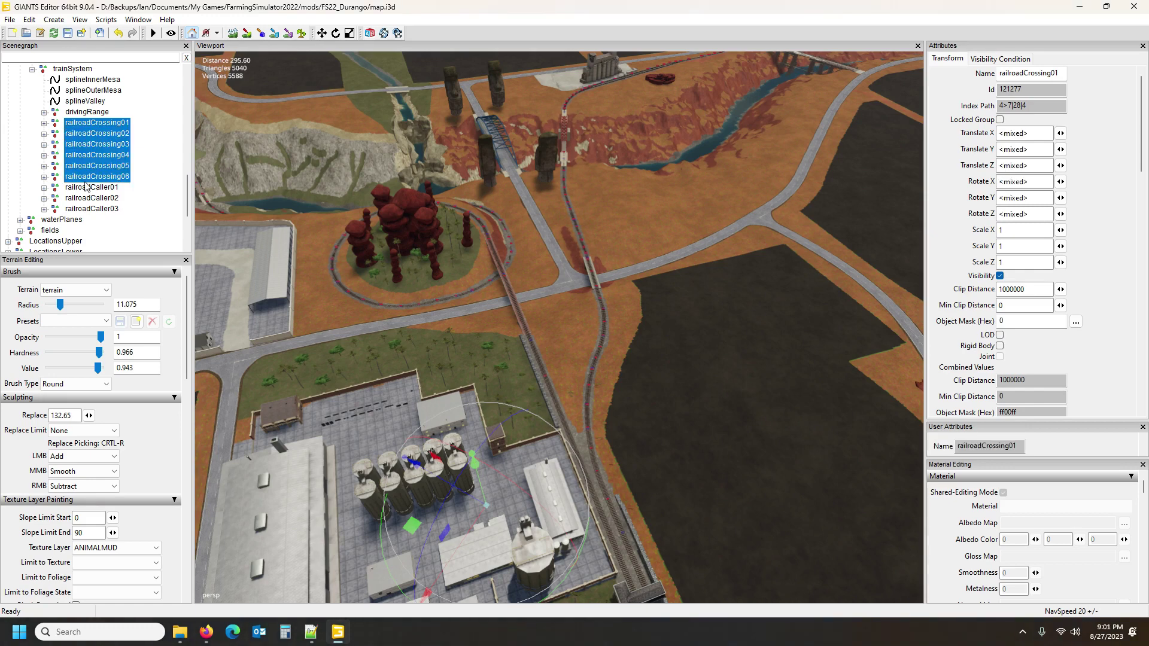
key(Delete)
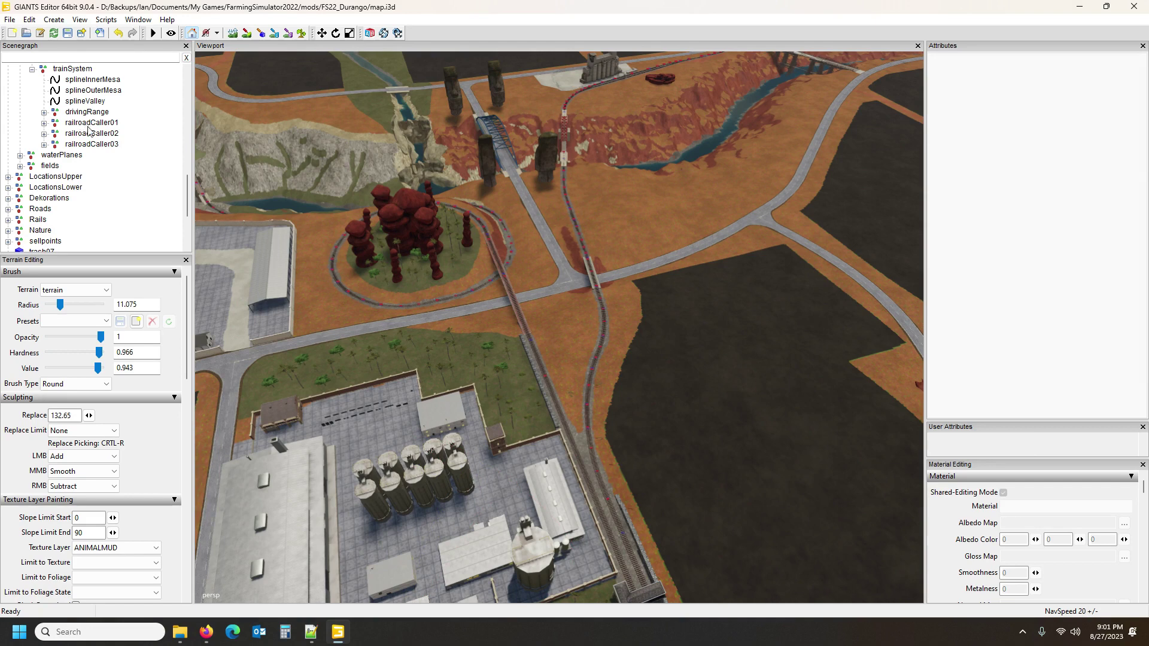
Place railroadCaller01 in the open yard beside the tracks, in front of the red building, at about X -420, Z 54.
click(89, 122)
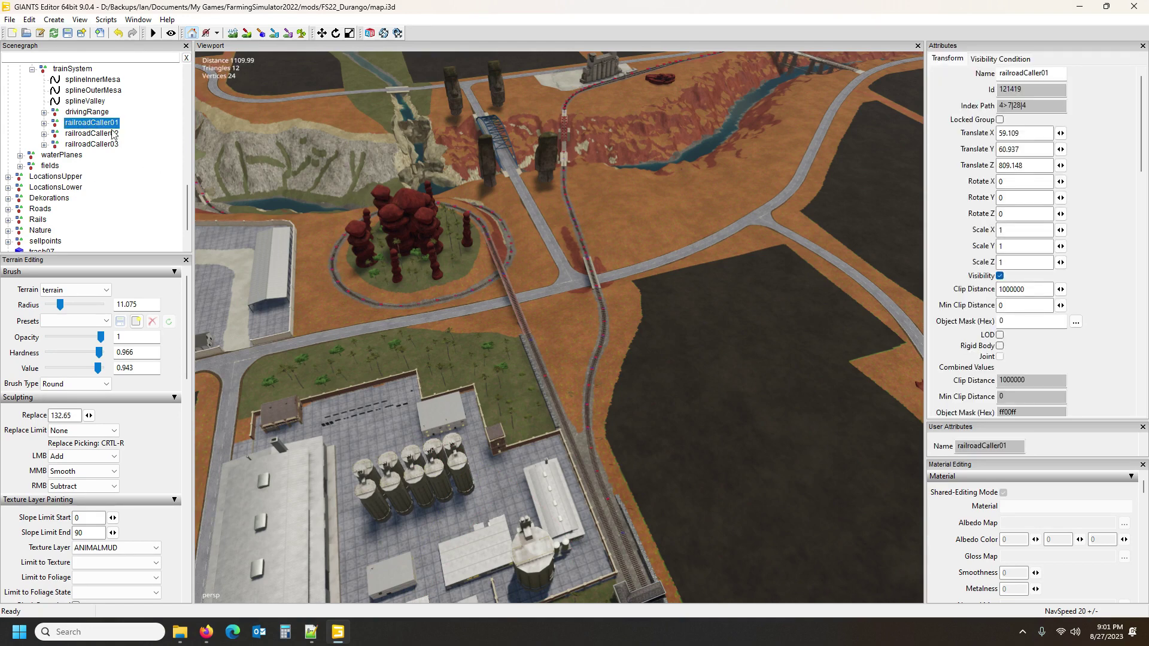
click(44, 123)
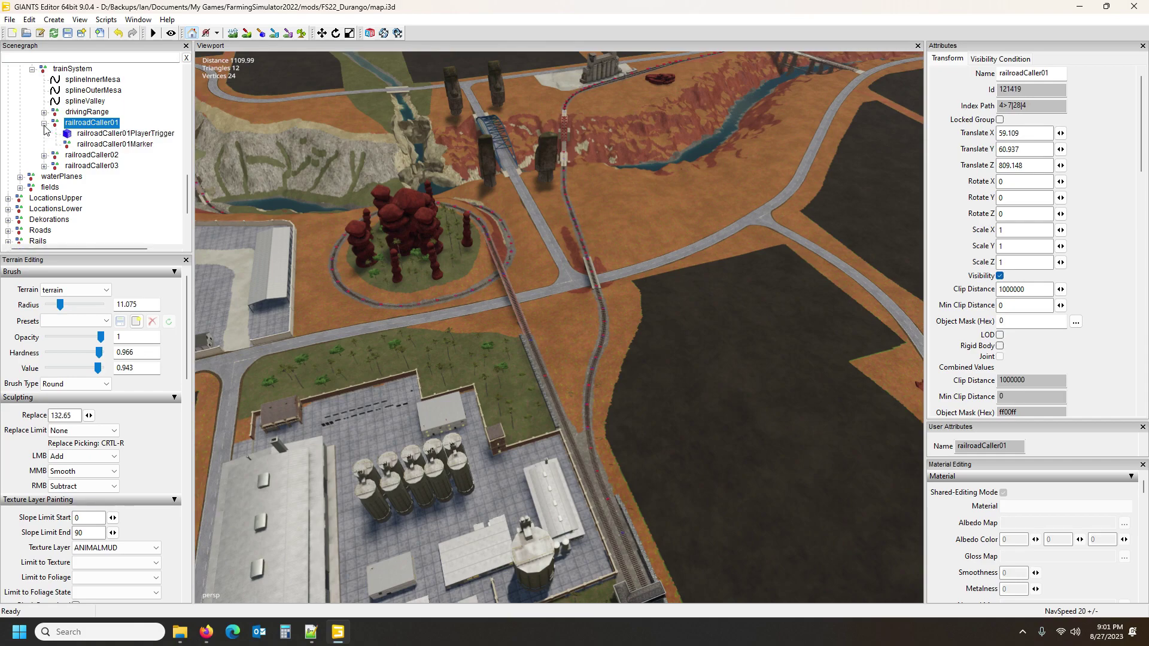
click(44, 123)
middle_drag(204, 171, 669, 271)
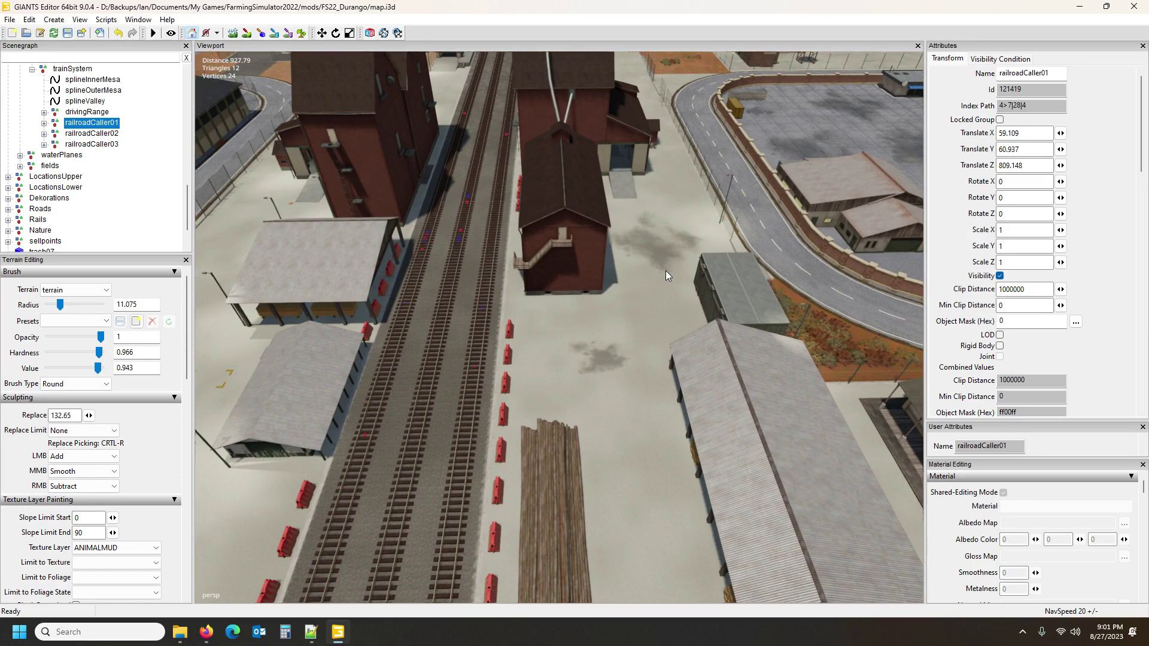
key(ctrl+shift+v)
drag(604, 334, 583, 350)
middle_drag(583, 350, 436, 387)
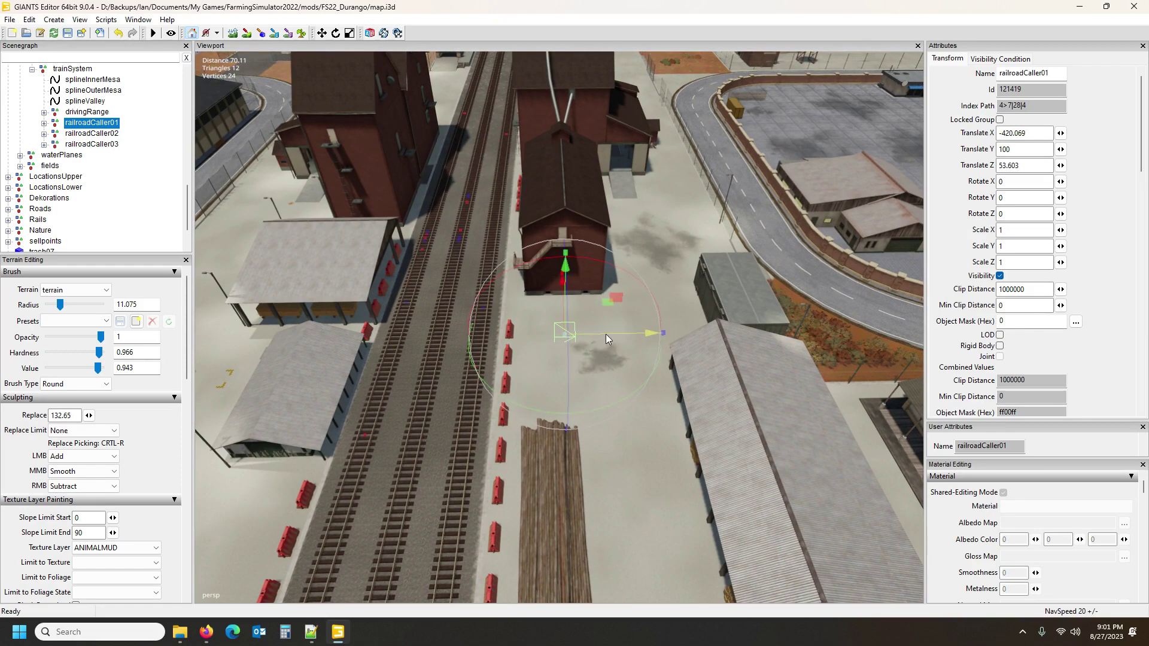
Place railroadCaller02 between the dark red elevator and the white-roofed building at about X -266, Z -1851, with Y rotation 0.
scroll(444, 390, down, 10)
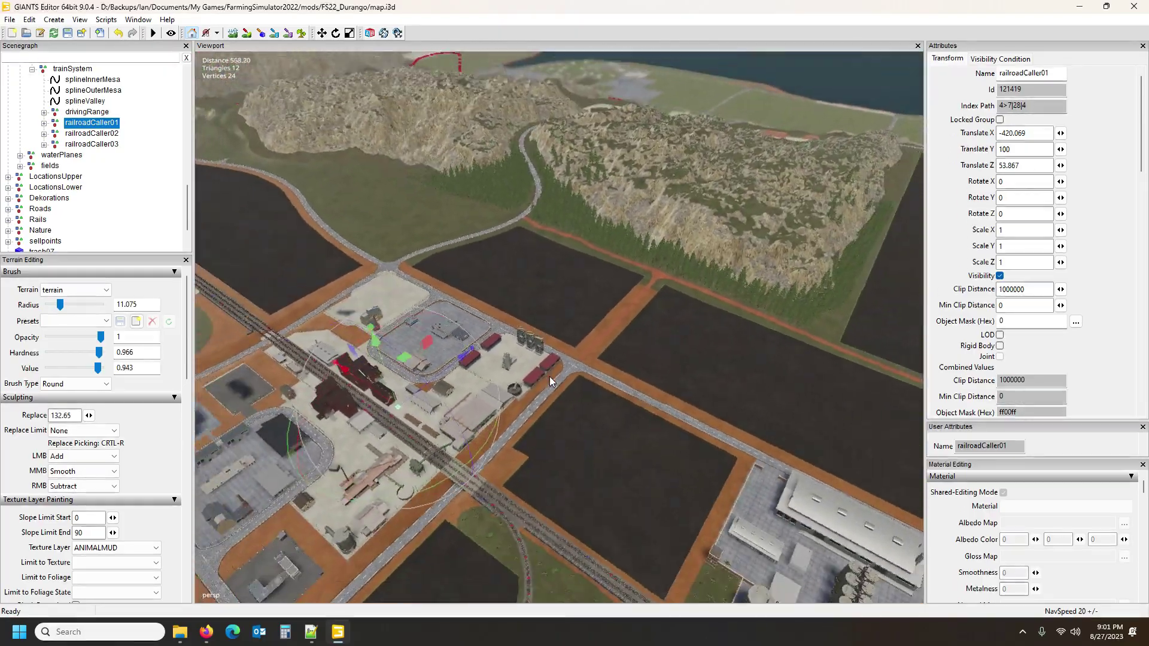
scroll(549, 375, down, 5)
right_drag(549, 375, 256, 231)
click(95, 134)
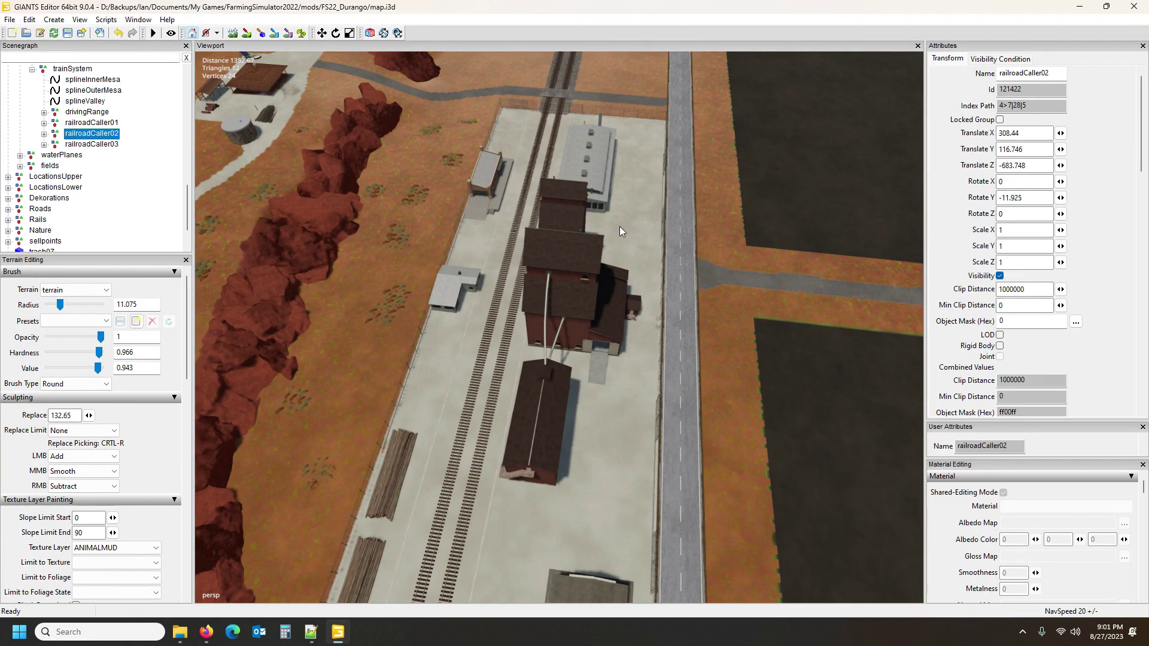
key(ctrl+m)
right_drag(641, 329, 414, 341)
scroll(414, 341, up, 3)
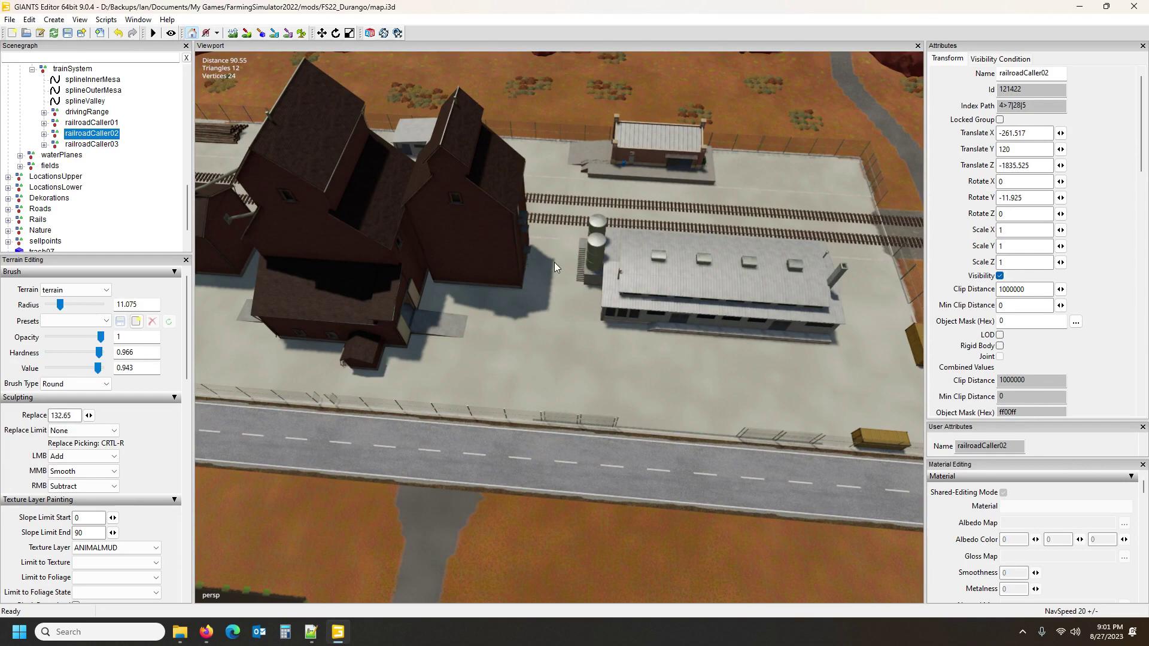
key(ctrl+m)
drag(566, 346, 586, 345)
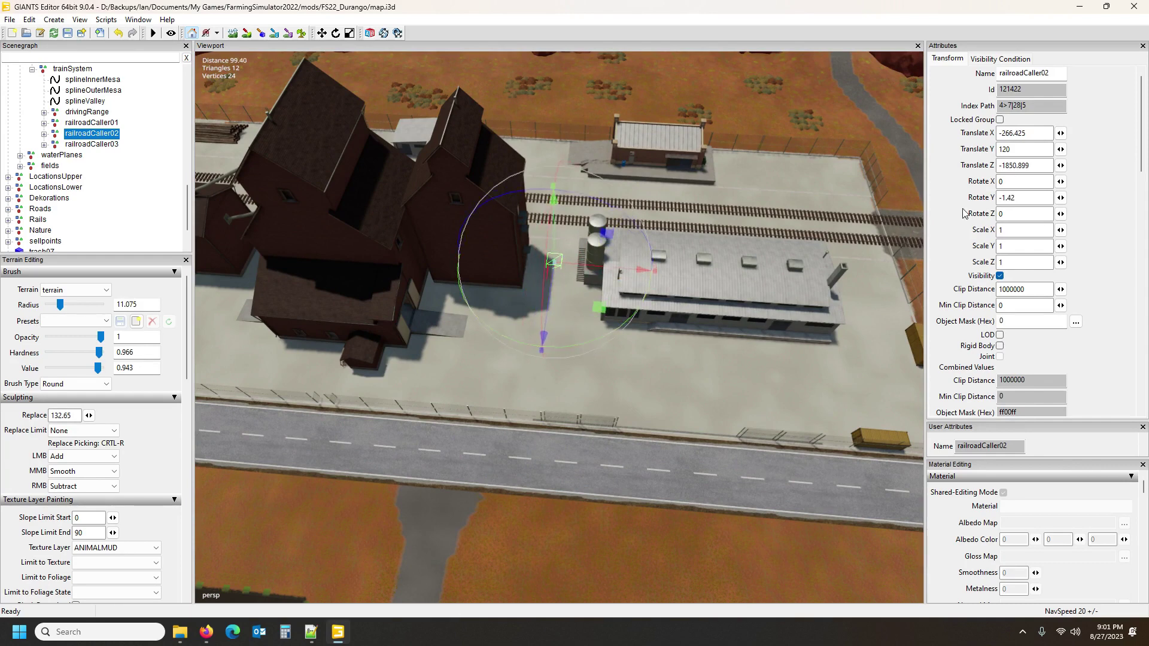
drag(1018, 196, 967, 202)
text(0)
Place railroadCaller03 in the paved yard in front of the small shed beside the tracks, at about X 264, Z 1441, with Y rotation about 10.8.
click(92, 143)
alt+drag(371, 239, 742, 30)
key(w)
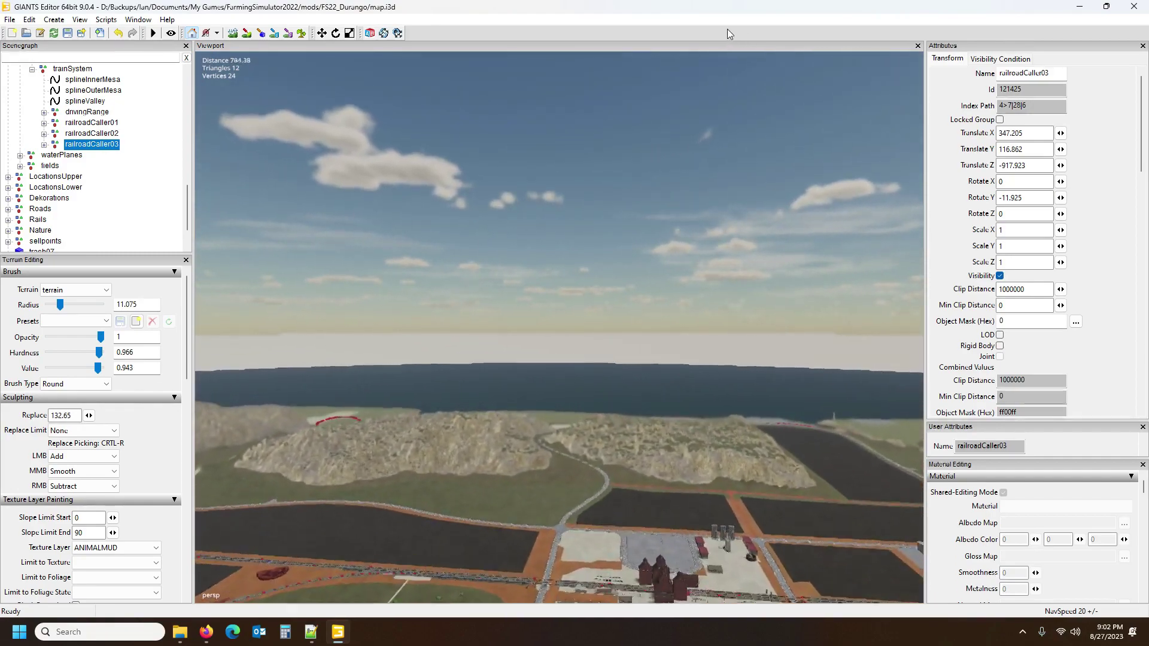
key(w)
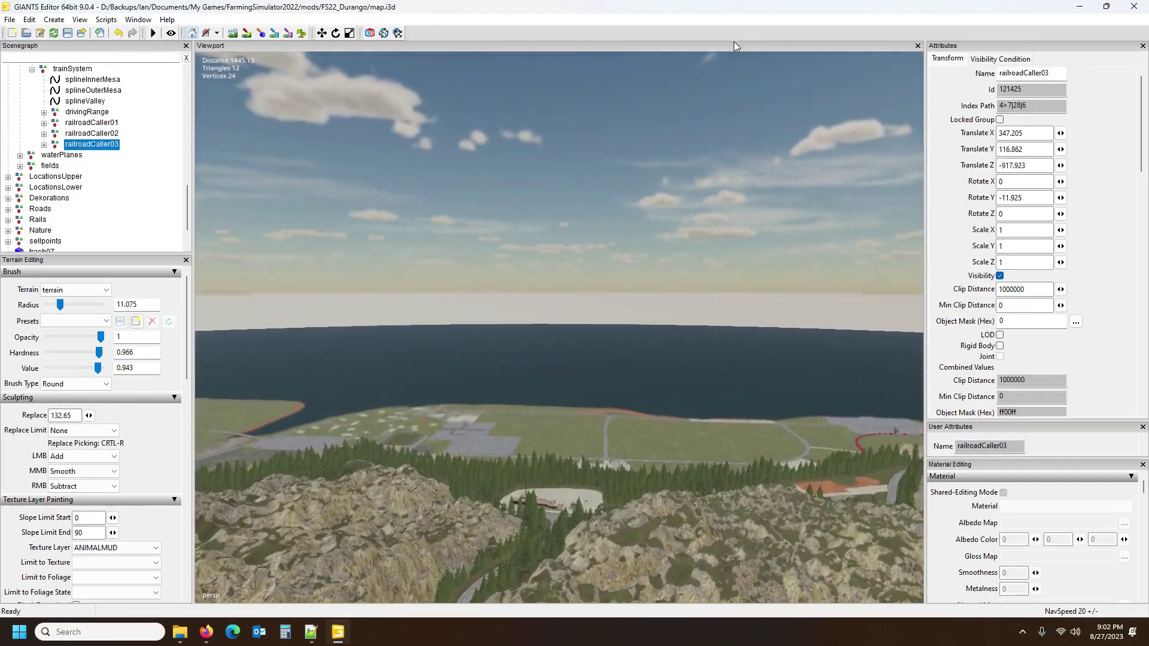
key(w)
alt+drag(734, 42, 480, 202)
key(w)
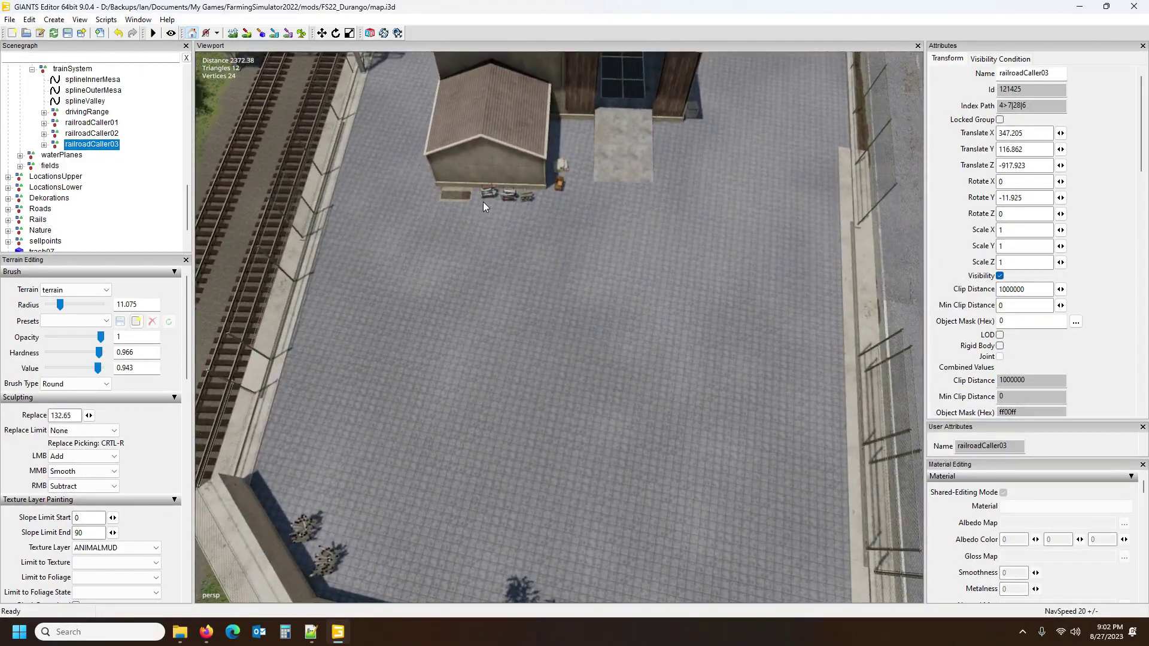
ctrl+shift+click(487, 235)
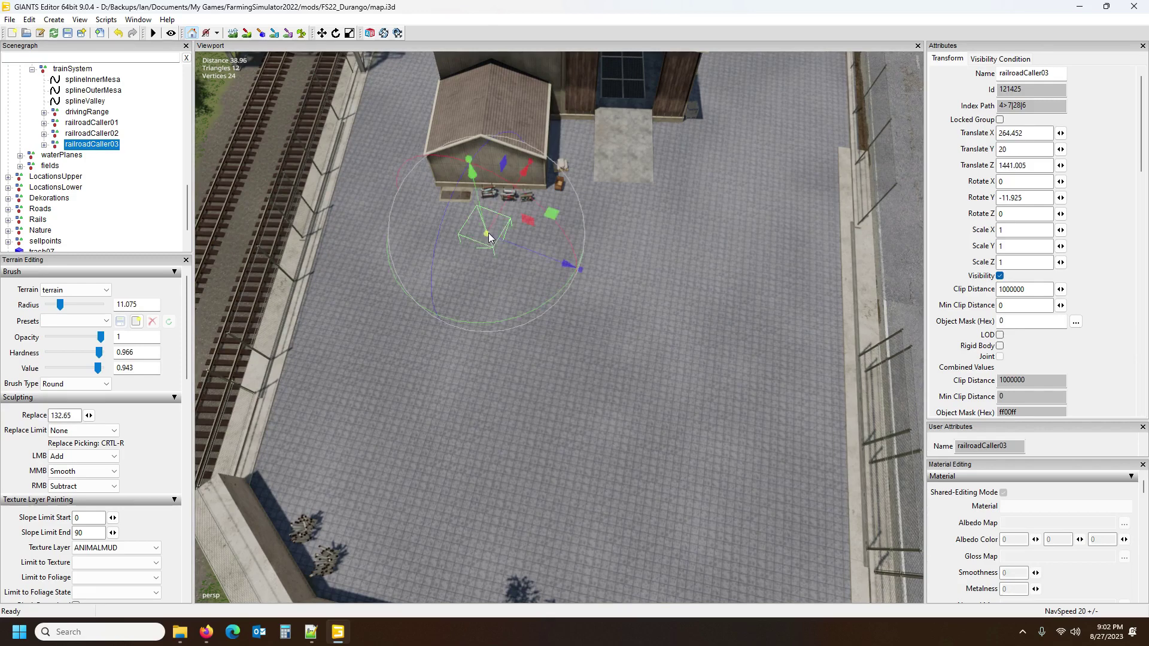
drag(1024, 198, 990, 201)
text(0)
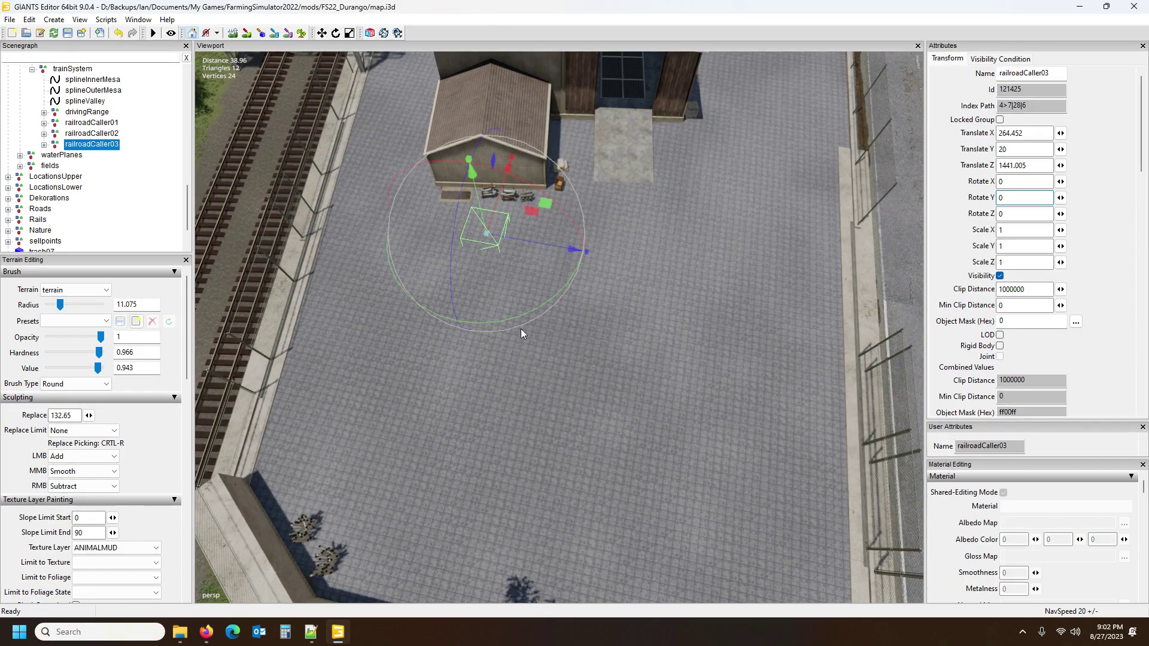
drag(521, 329, 542, 319)
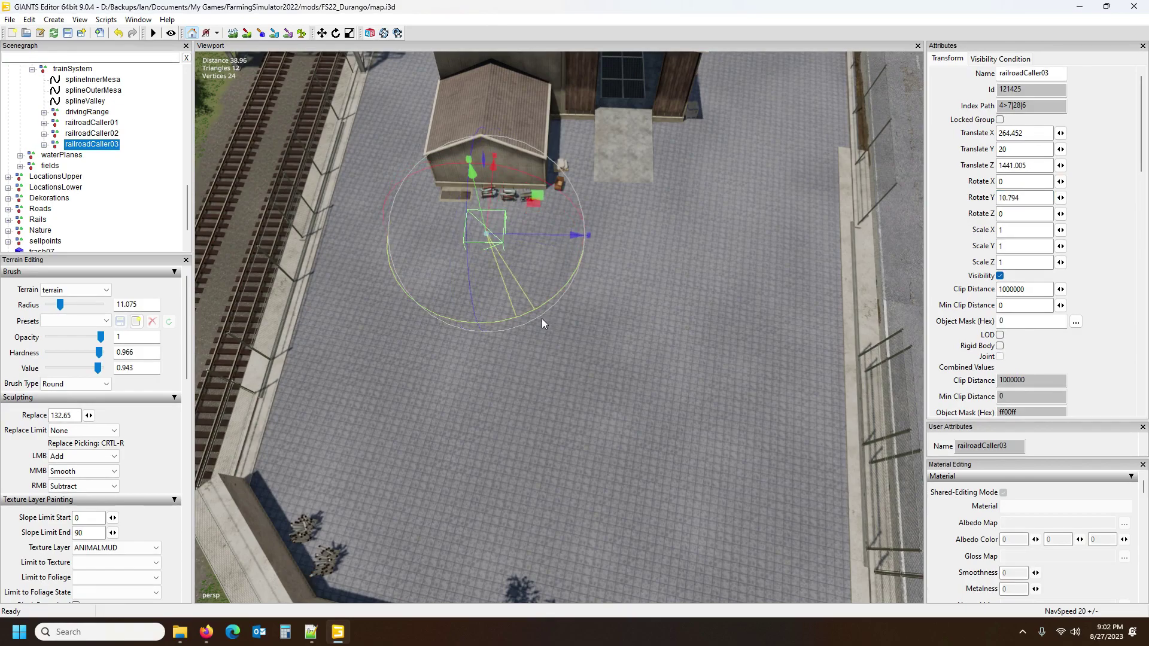
Survey the rail lines across the valley and mesa from railroadCaller03 back to railroadCaller01's yard.
scroll(598, 347, down, 5)
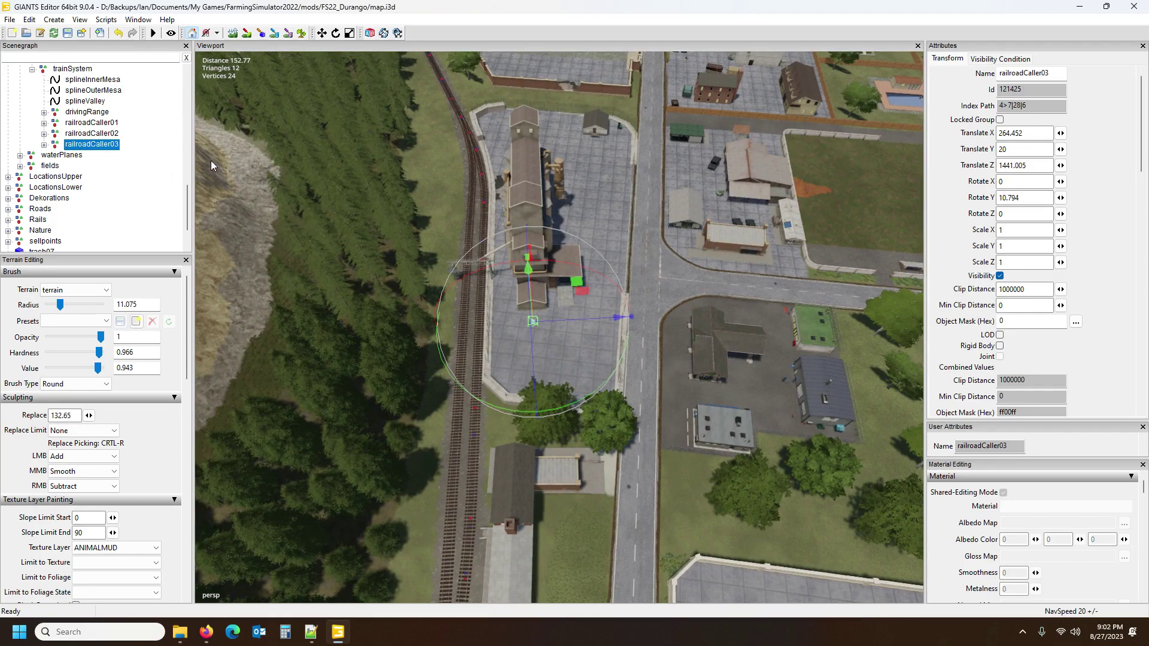
middle_drag(401, 276, 405, 252)
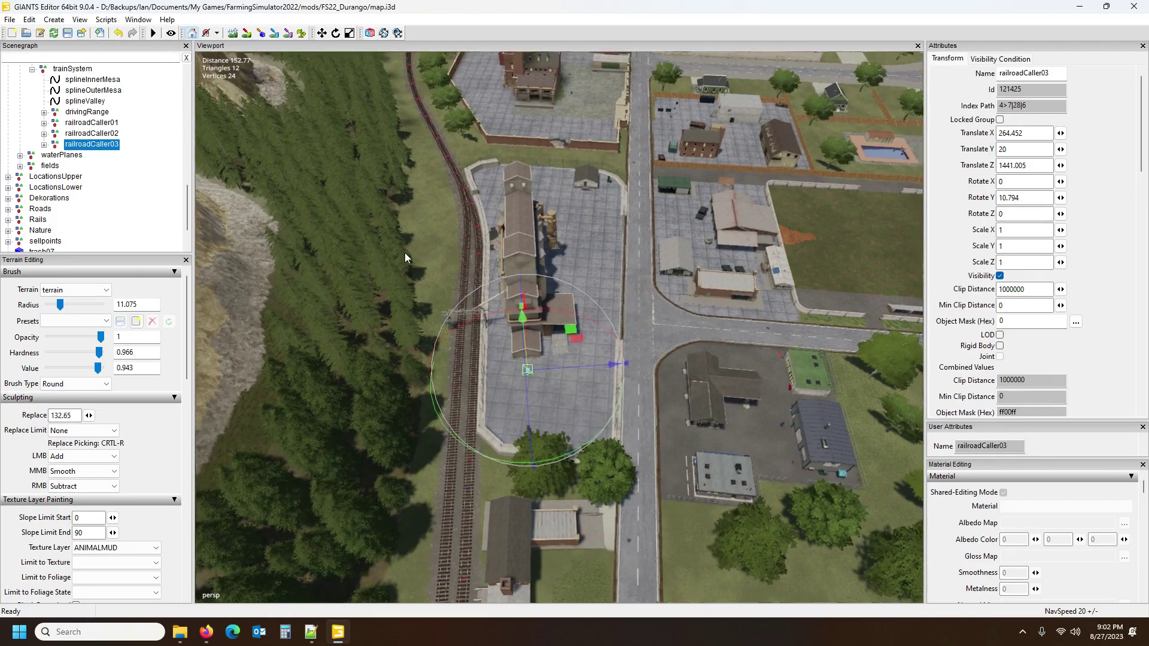
scroll(418, 265, down, 3)
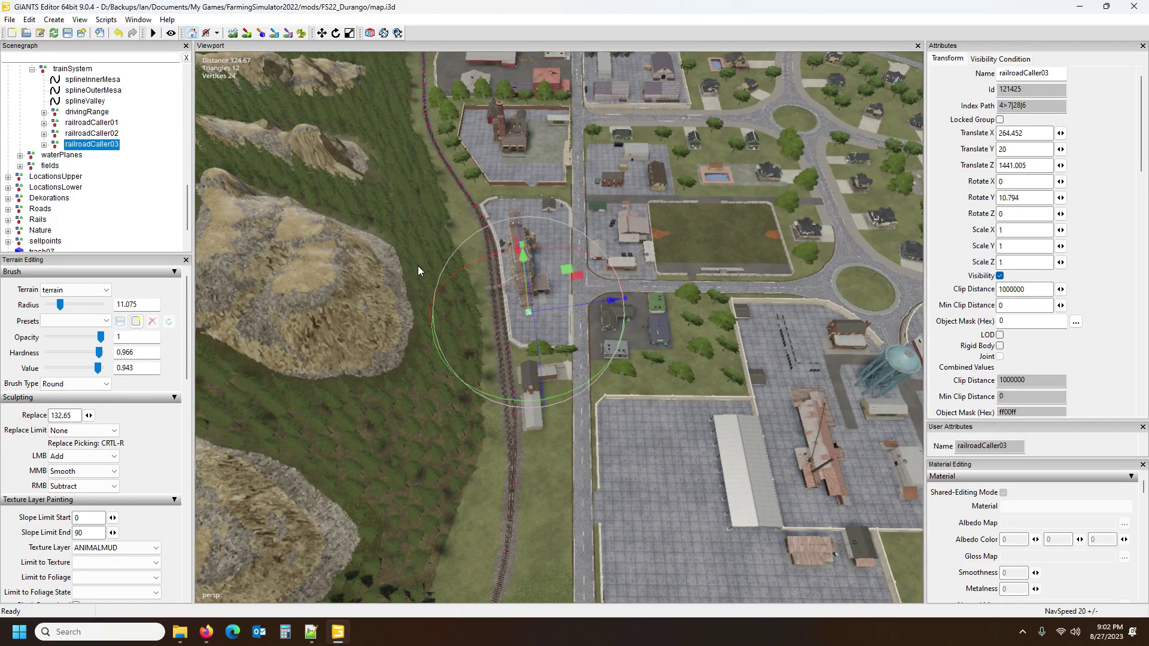
right_drag(589, 357, 432, 329)
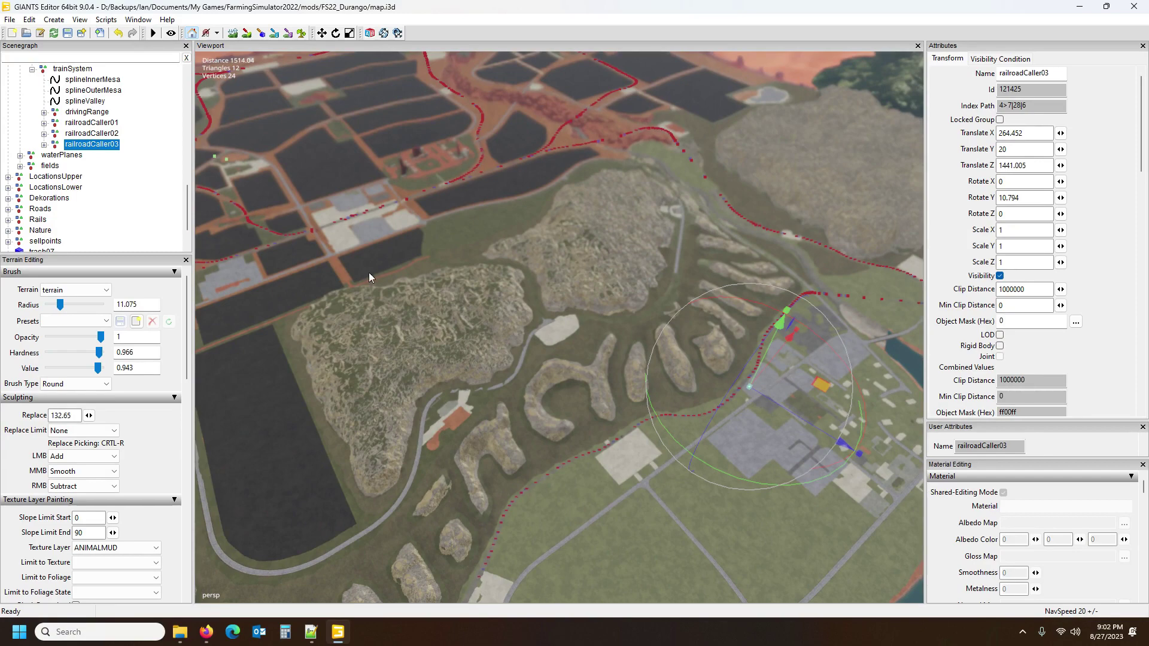
right_drag(502, 253, 462, 227)
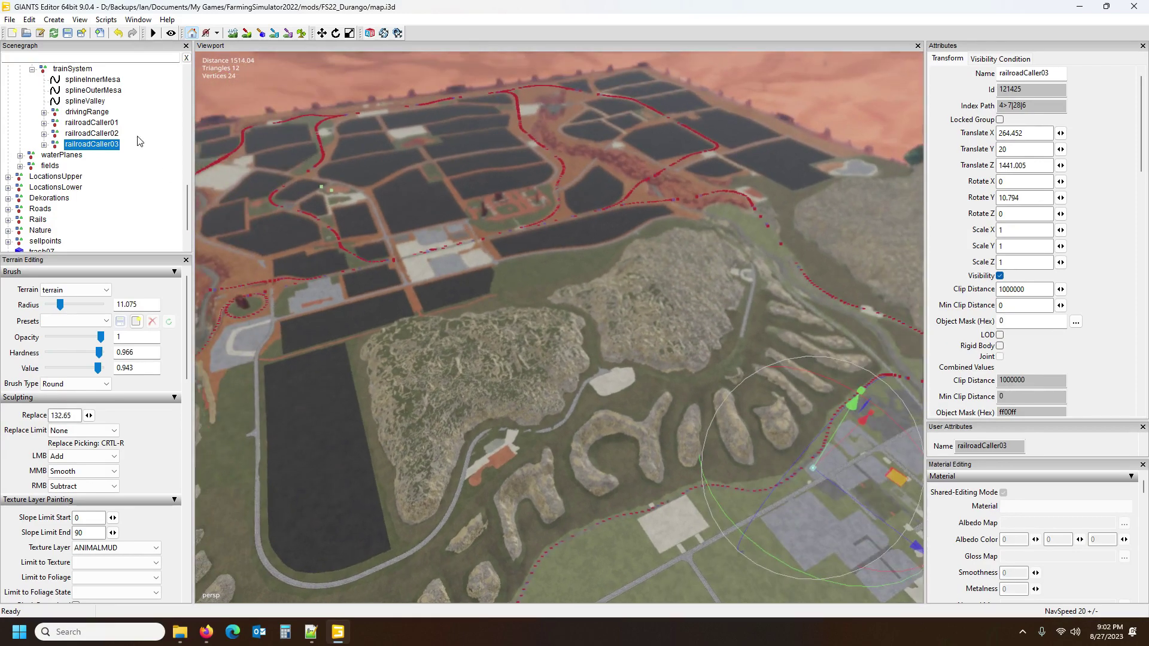
double_click(92, 122)
right_drag(526, 281, 490, 333)
scroll(491, 334, up, 10)
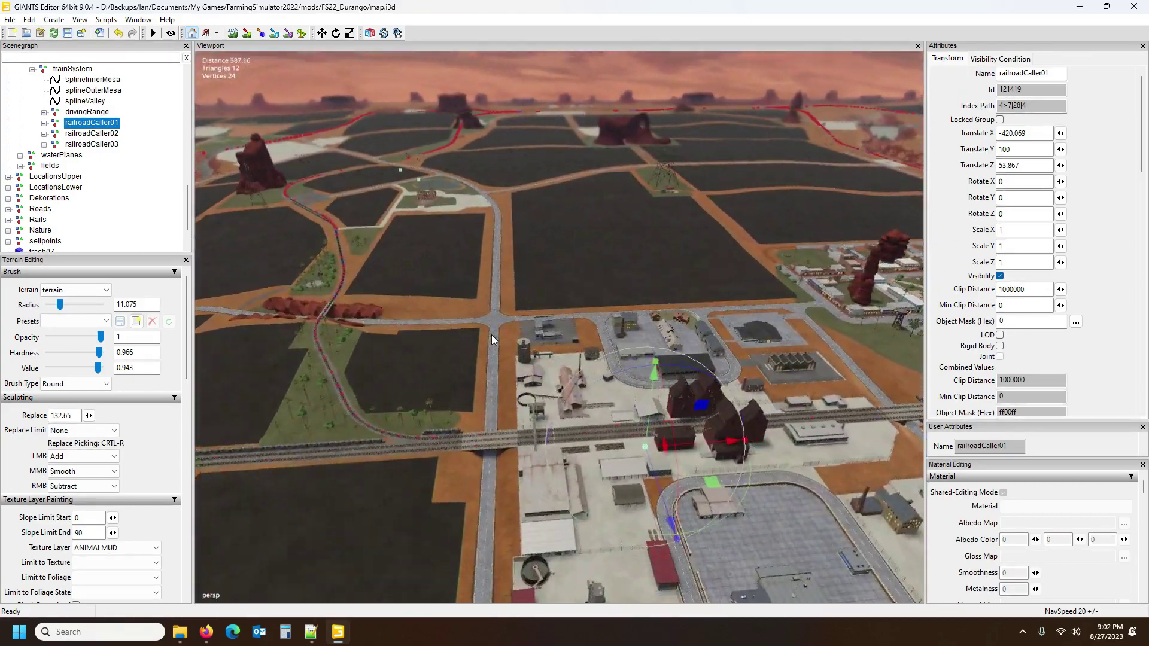
scroll(490, 335, up, 5)
right_drag(501, 368, 622, 422)
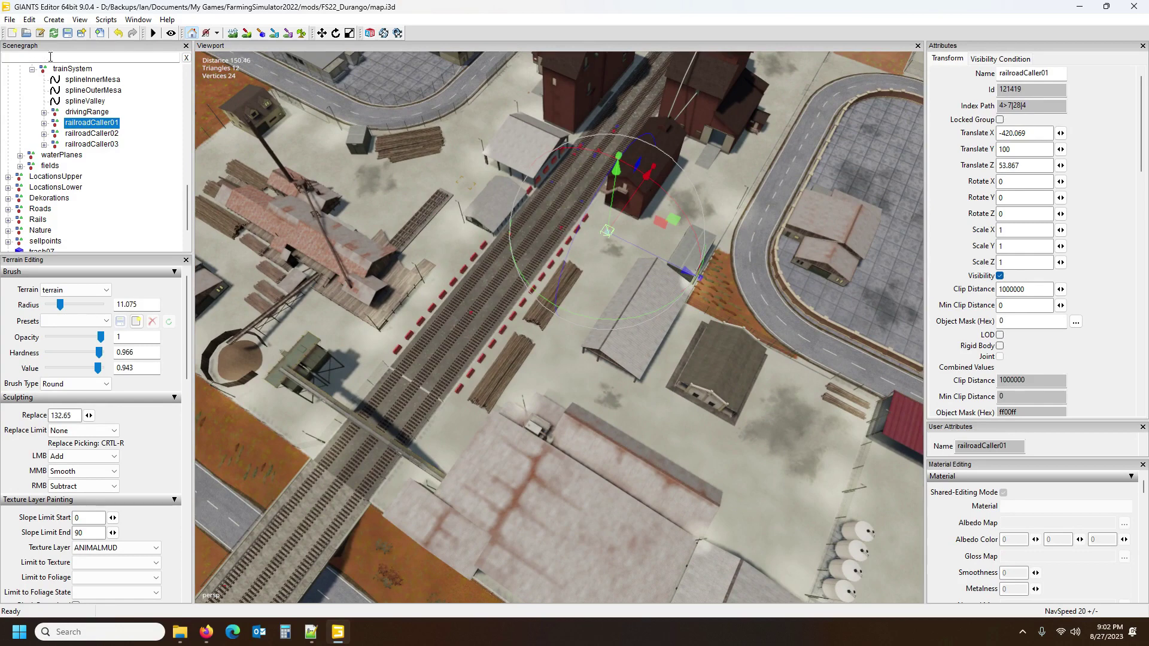
Compare the splines' tracks and move splineOuterMesa above splineInnerMesa in the trainSystem group.
click(84, 81)
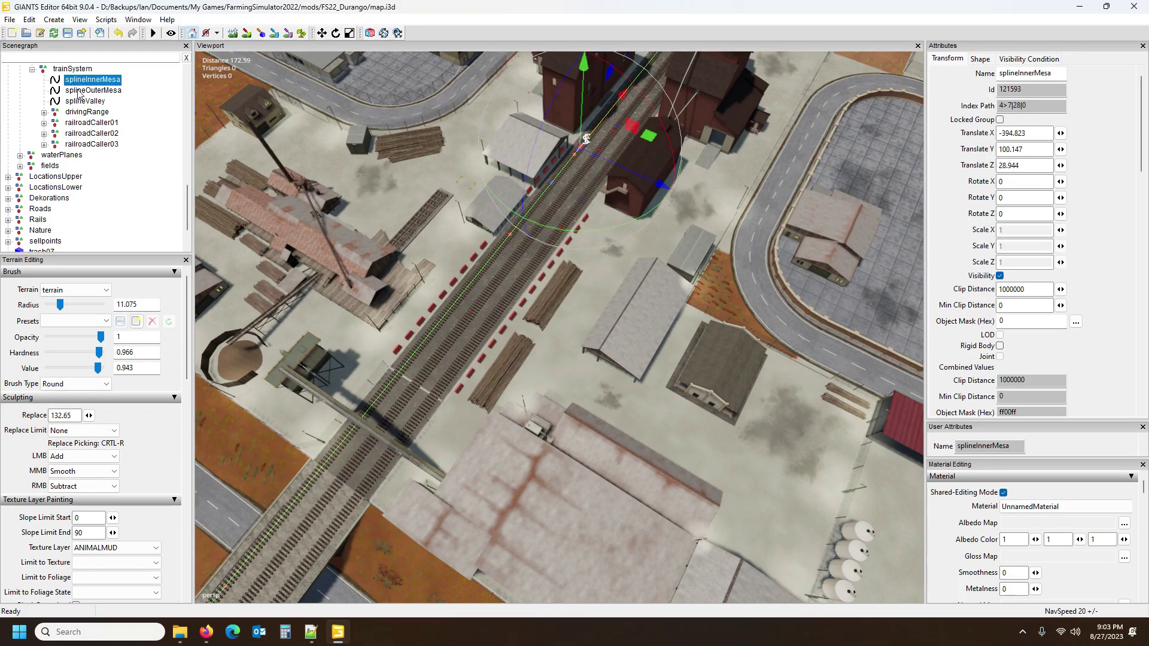
click(82, 102)
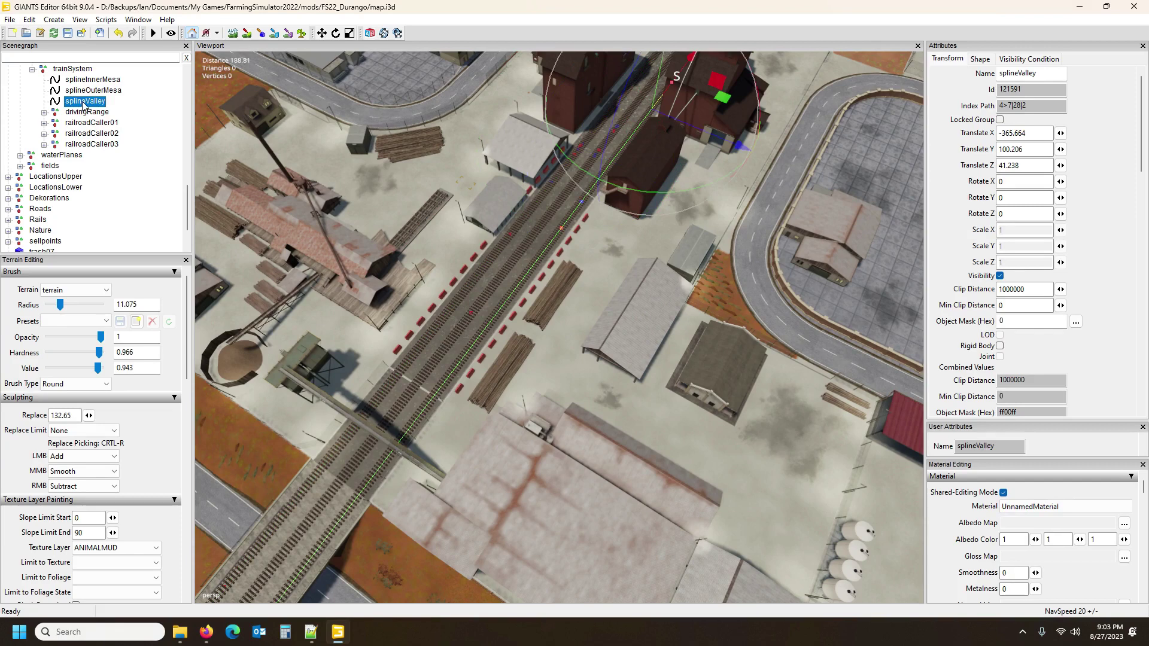
scroll(86, 108, up, 1)
click(86, 100)
click(92, 84)
click(93, 89)
drag(122, 93, 123, 96)
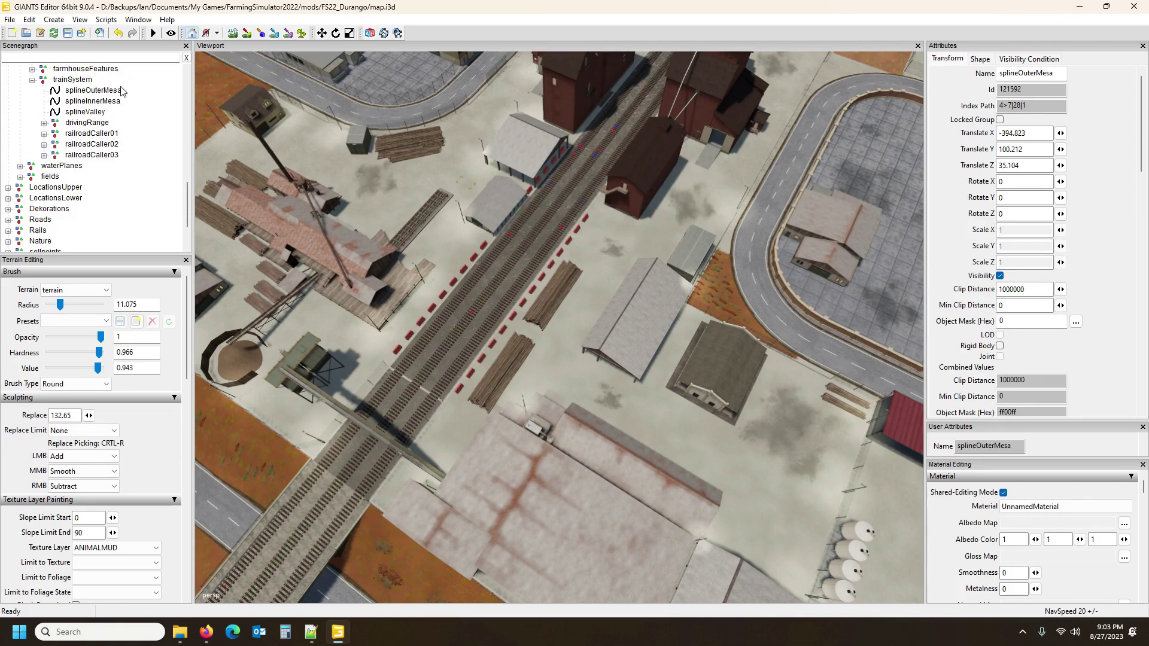
Move splineValley to the first position in the trainSystem group and check which track each spline follows.
click(95, 114)
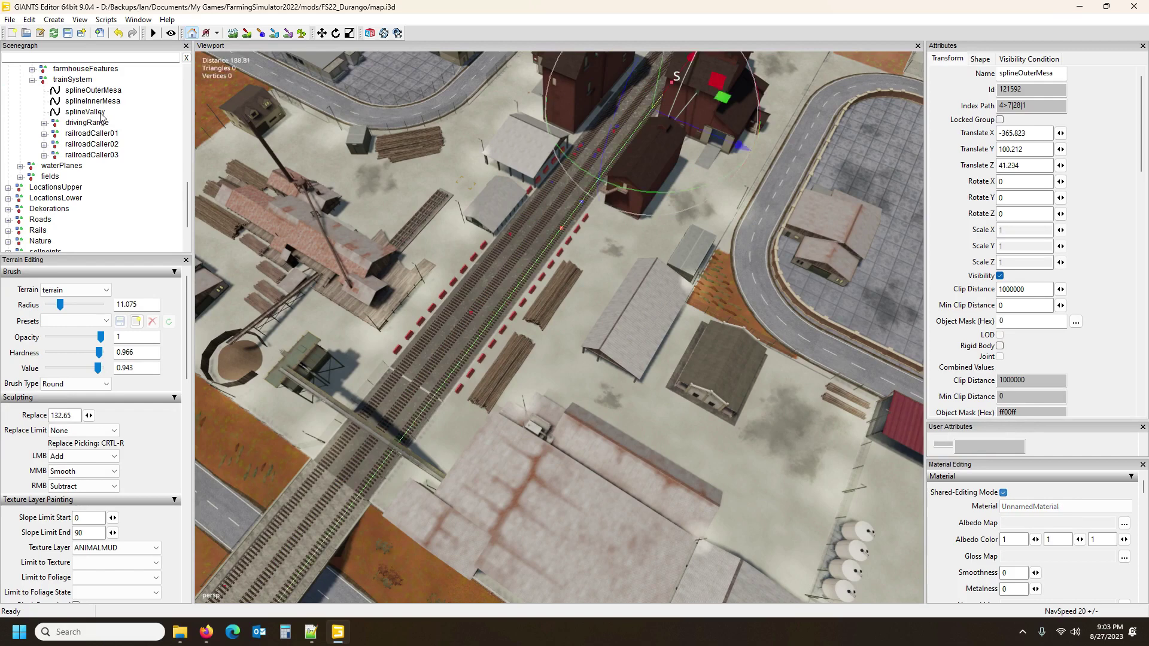
right_click(96, 115)
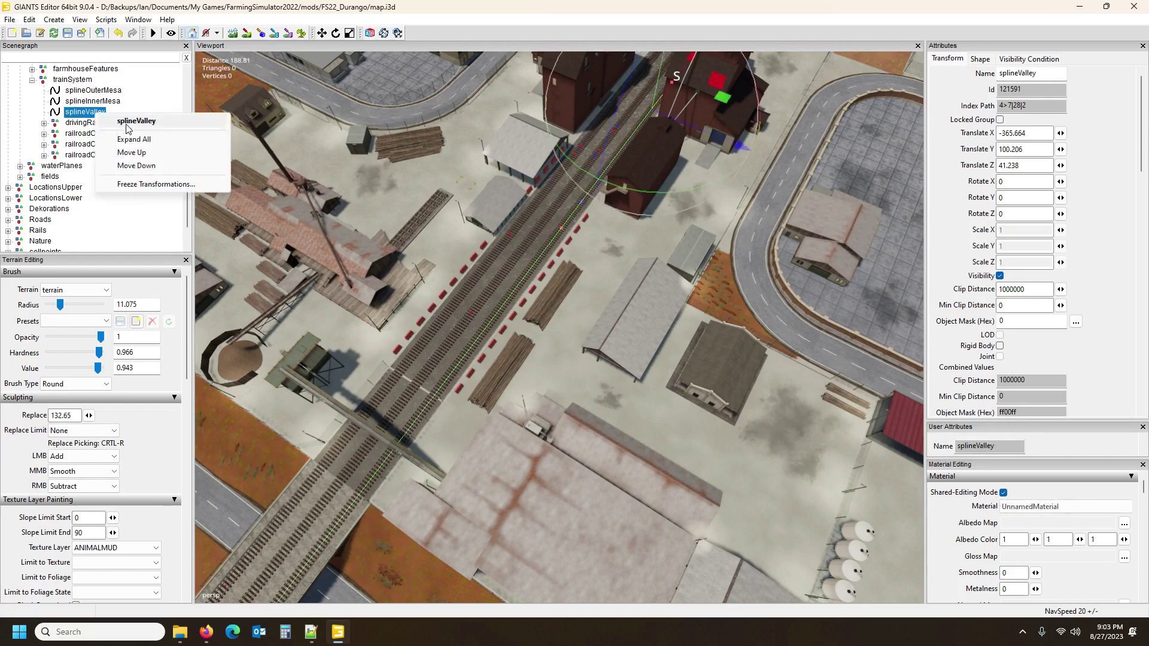
click(146, 152)
right_click(95, 103)
click(147, 141)
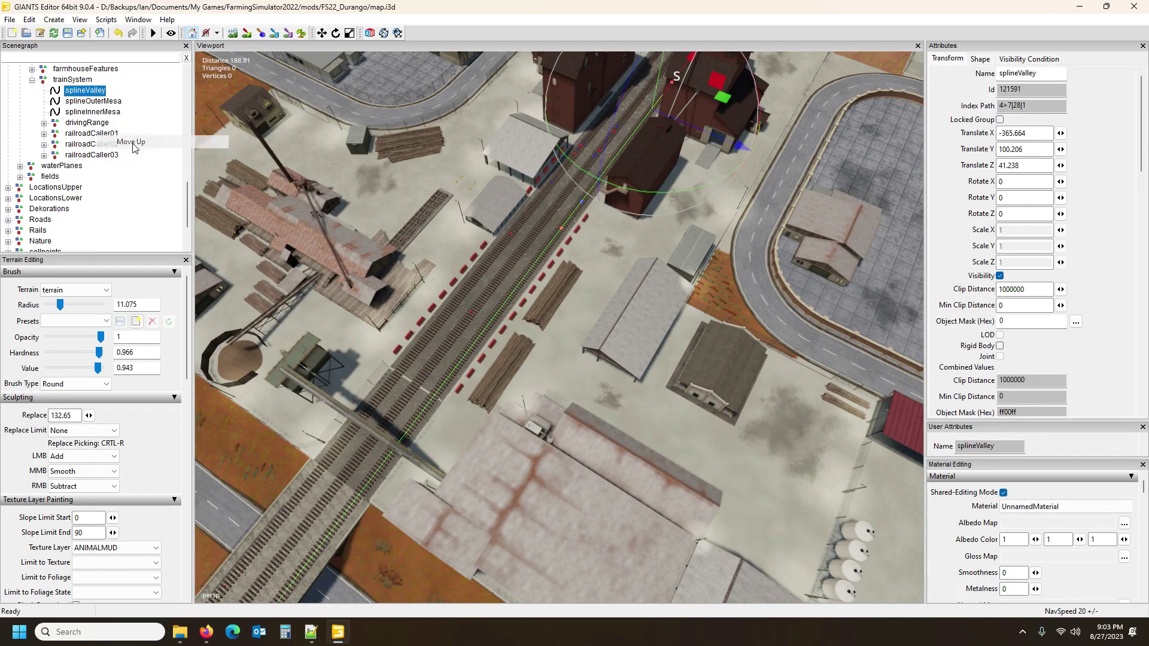
click(101, 102)
click(98, 112)
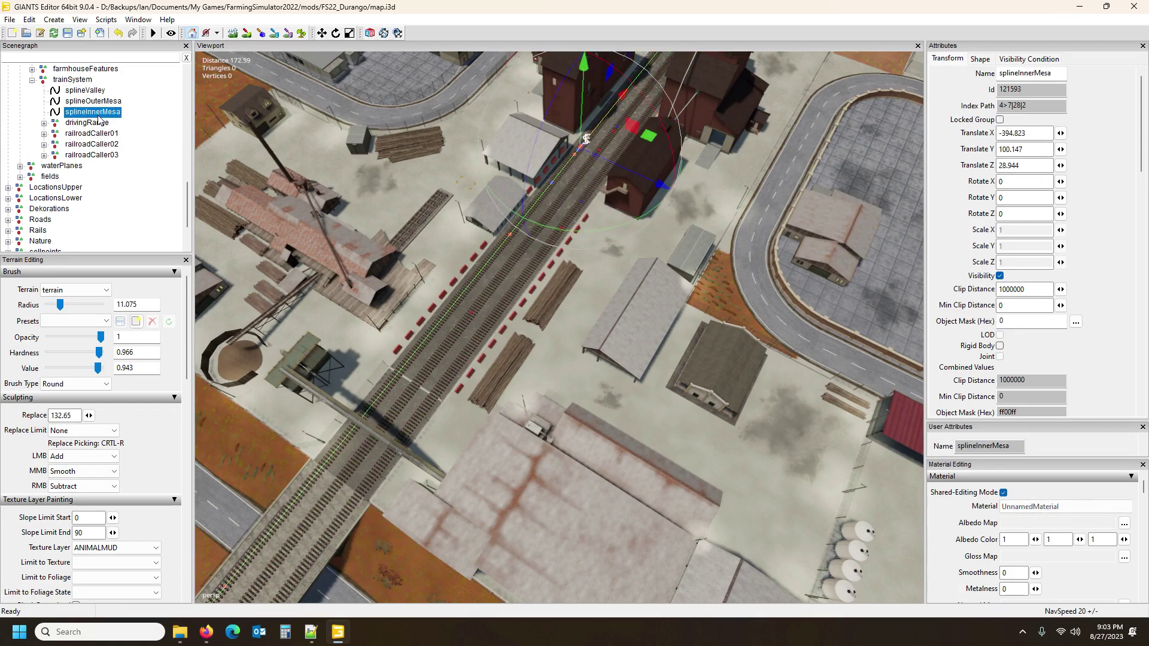
click(86, 90)
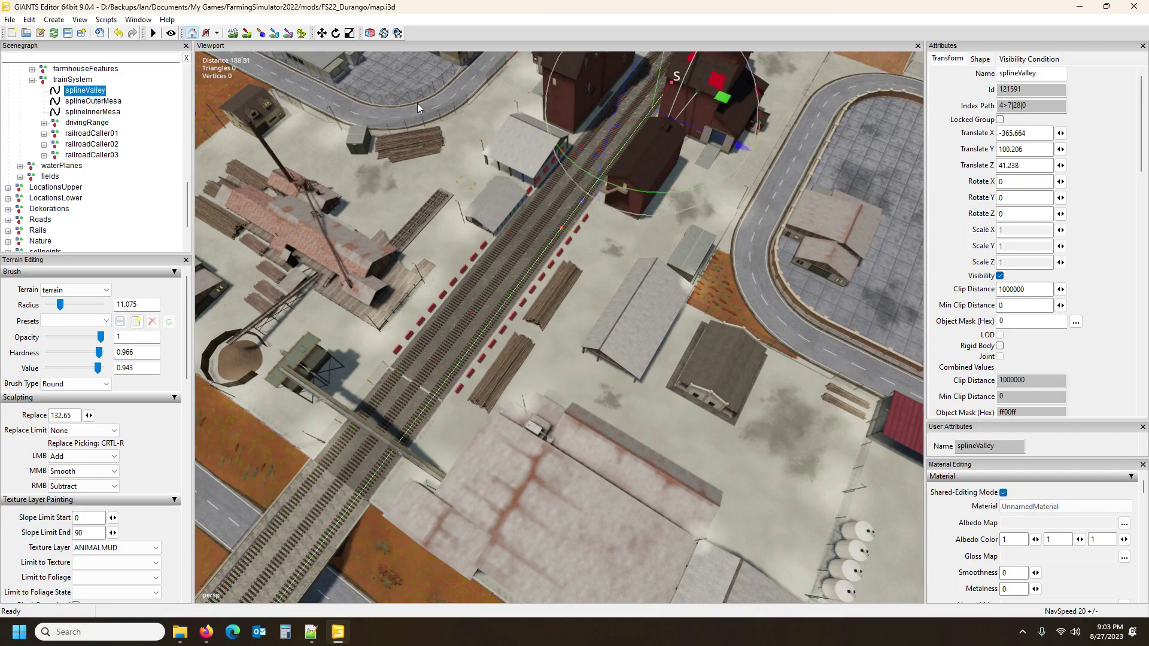
key(f)
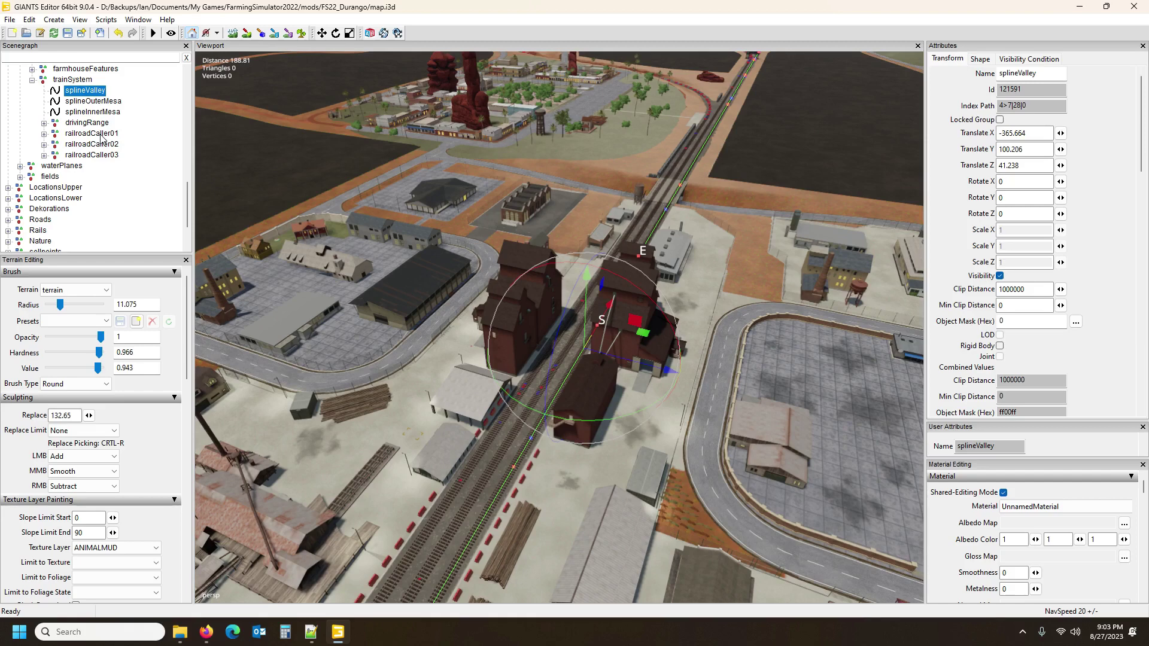
Move splineOuterMesa and splineInnerMesa out of trainSystem into the splines group.
click(83, 101)
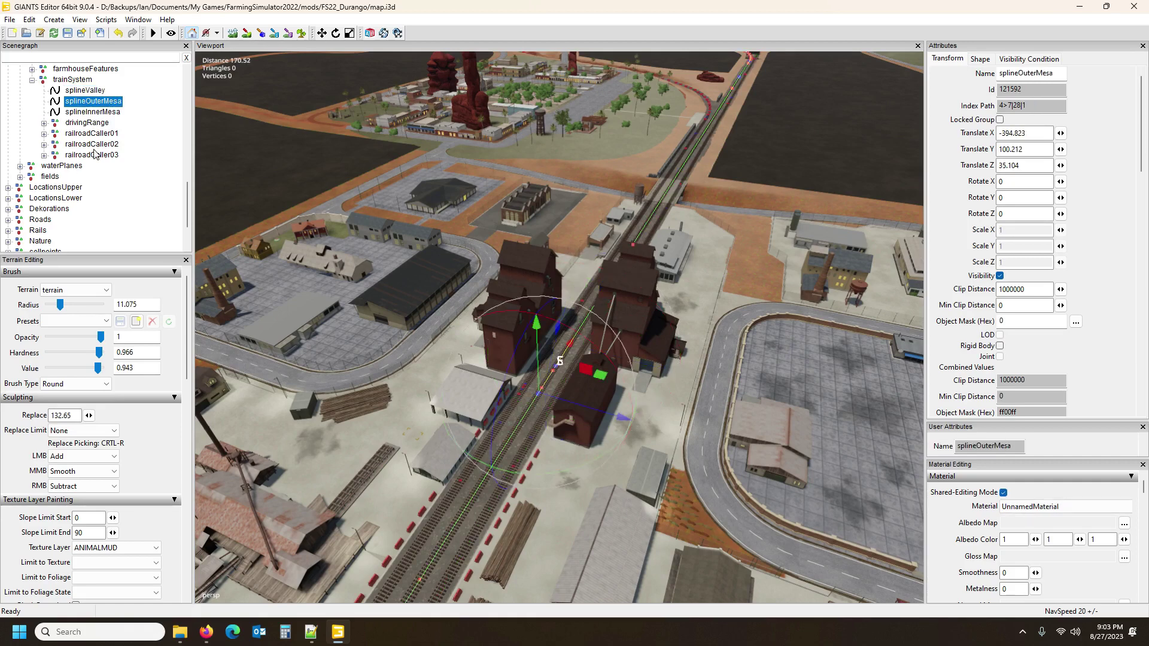
ctrl+click(107, 114)
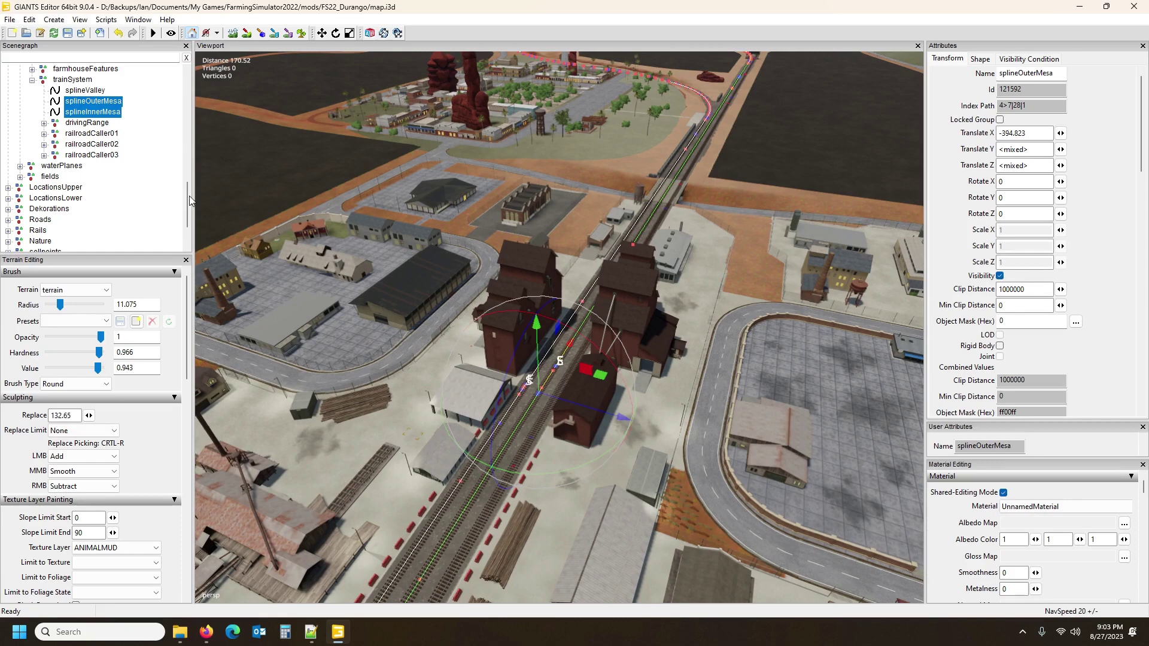
key(Delete)
scroll(188, 196, down, 2)
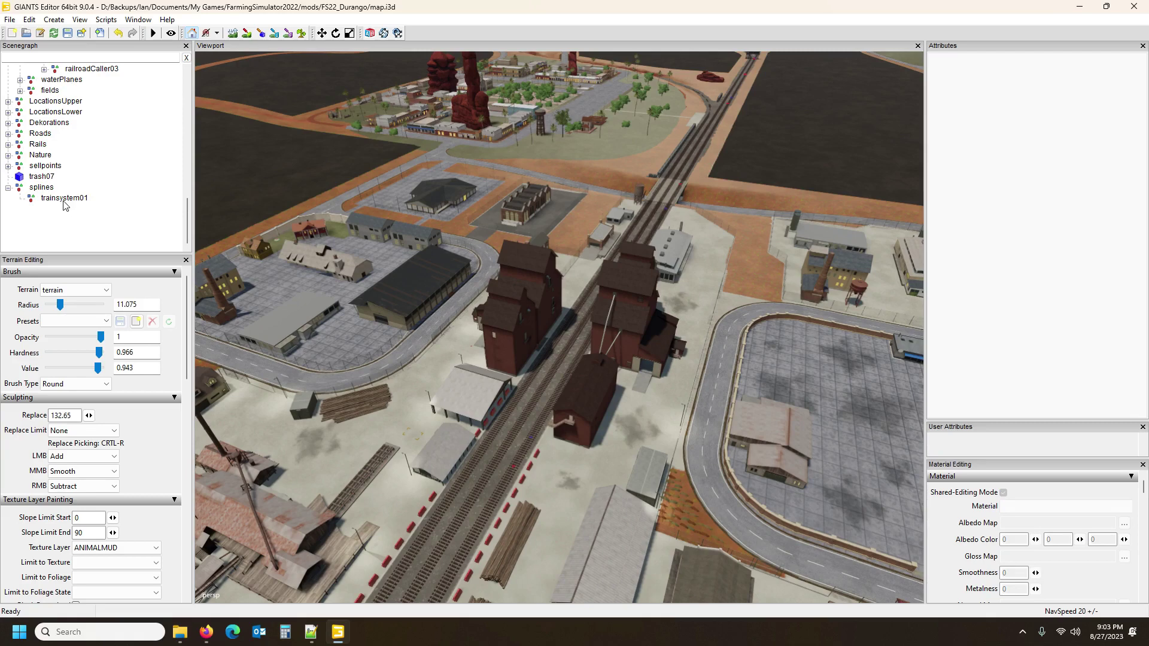
click(43, 188)
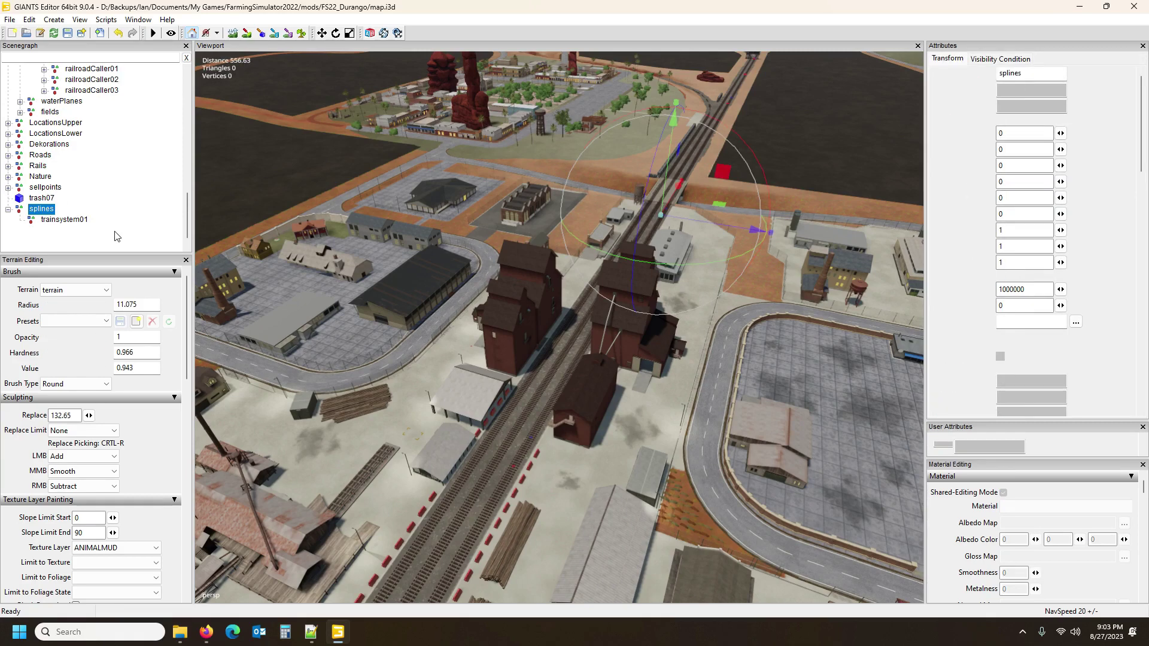
key(ctrl+v)
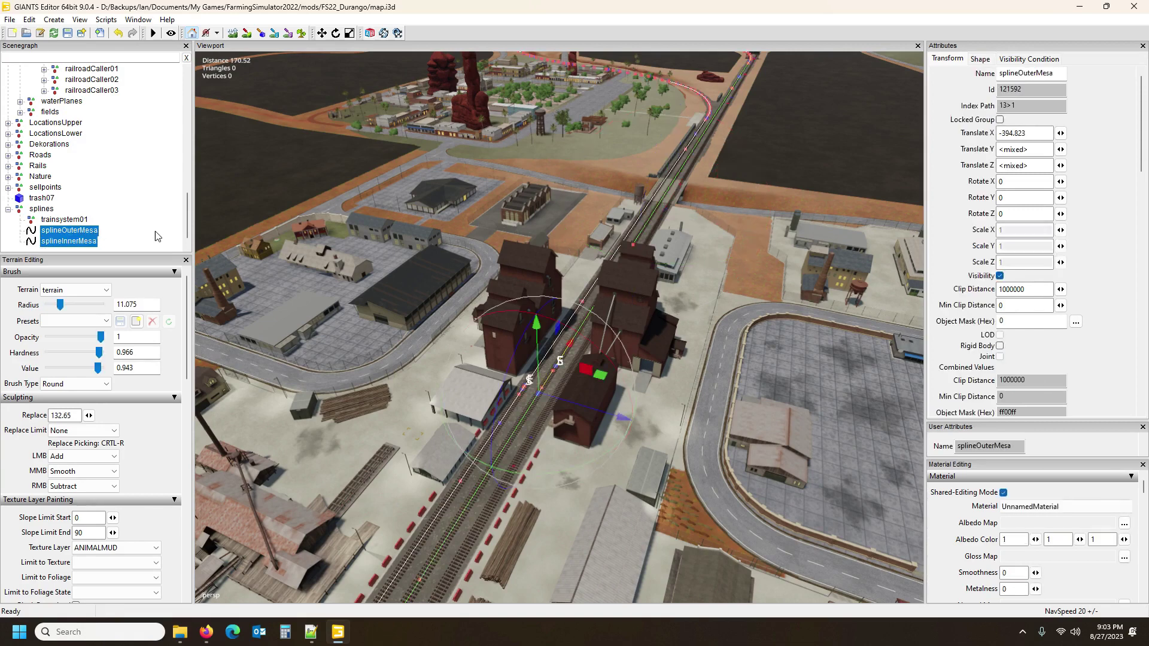
Check the remaining contents of trainSystem and the full route of splineValley across the map.
mouse_move(187, 226)
mouse_down()
mouse_move(184, 166)
mouse_move(192, 210)
mouse_up()
click(84, 136)
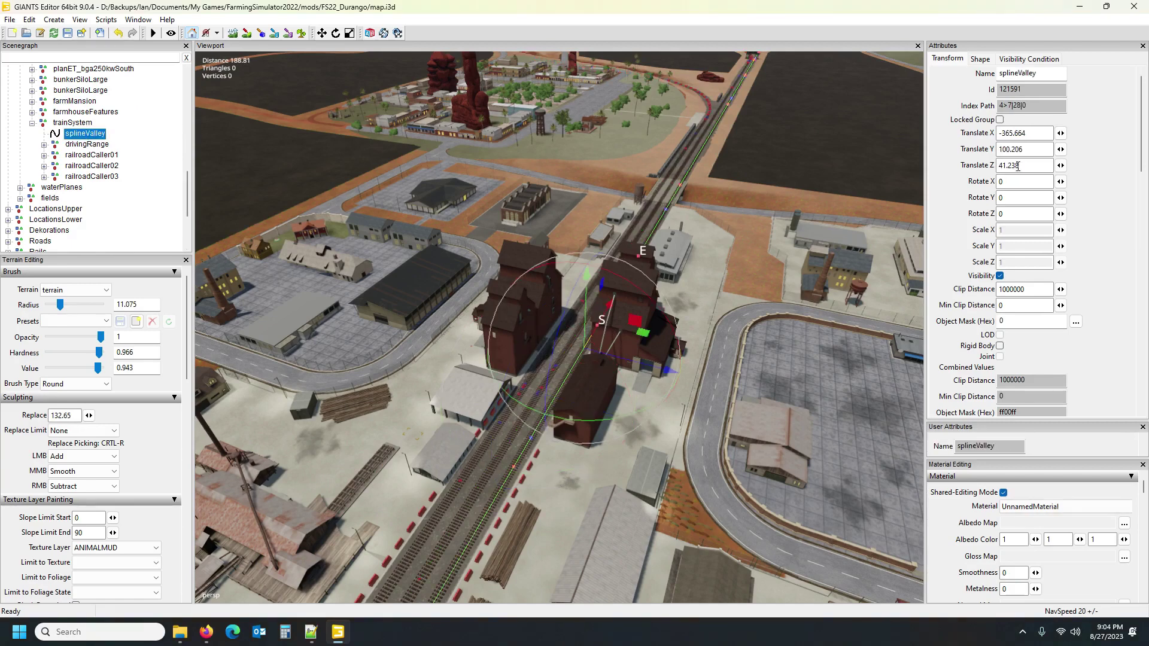
click(85, 156)
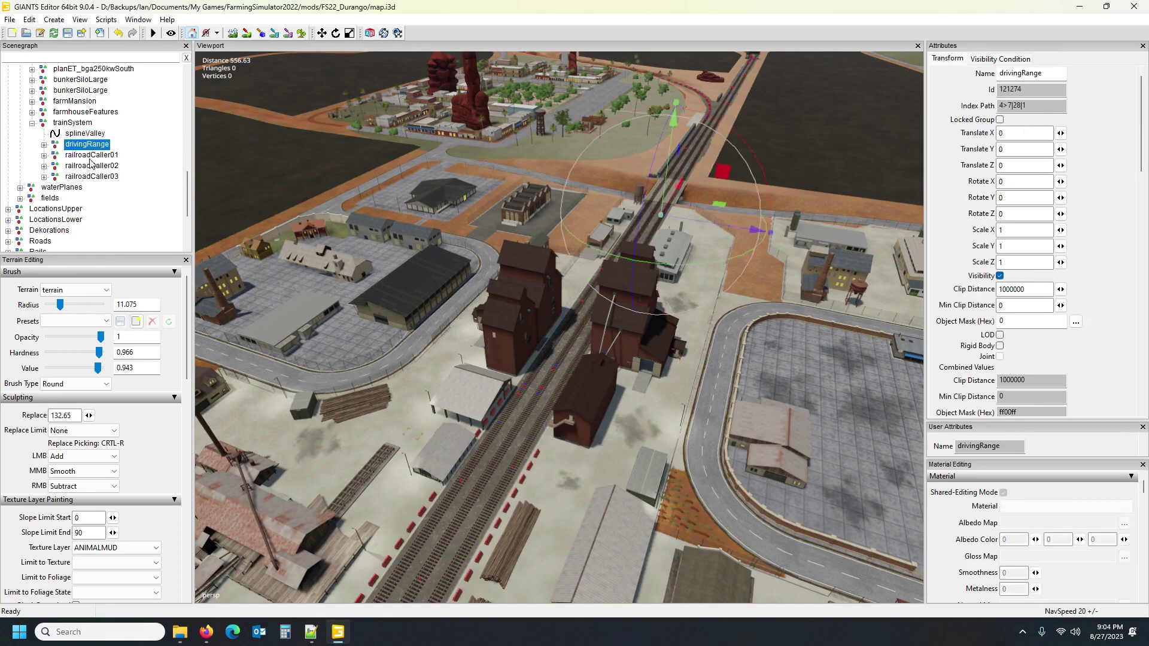
click(85, 134)
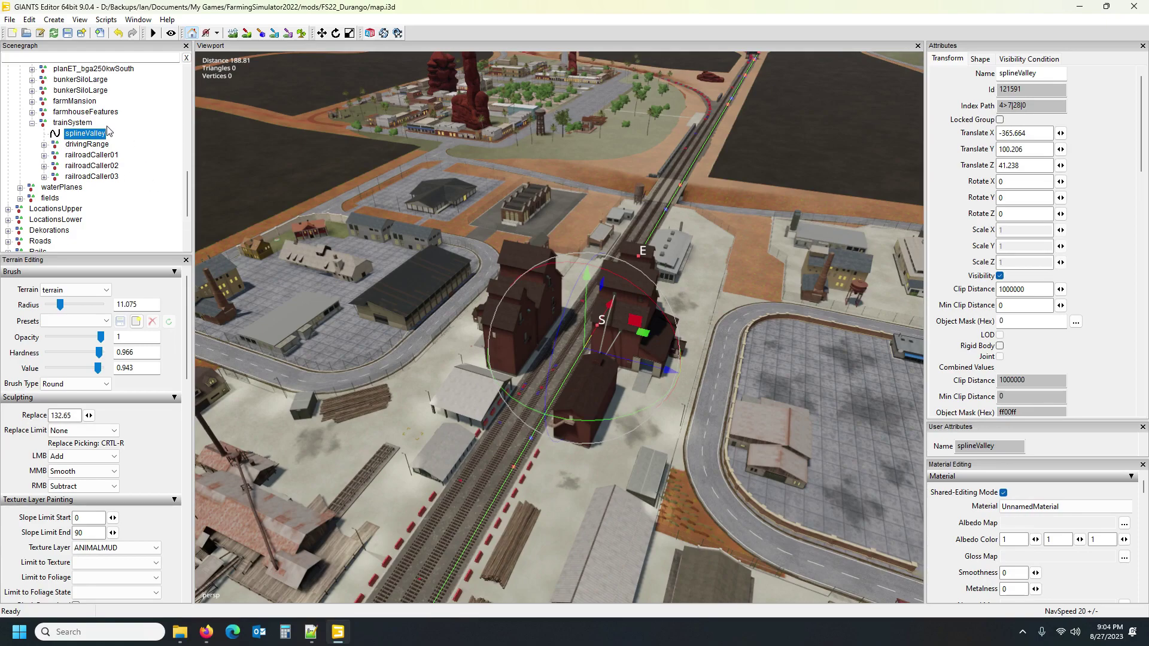
right_drag(357, 271, 533, 267)
scroll(440, 298, down, 3)
scroll(509, 245, down, 5)
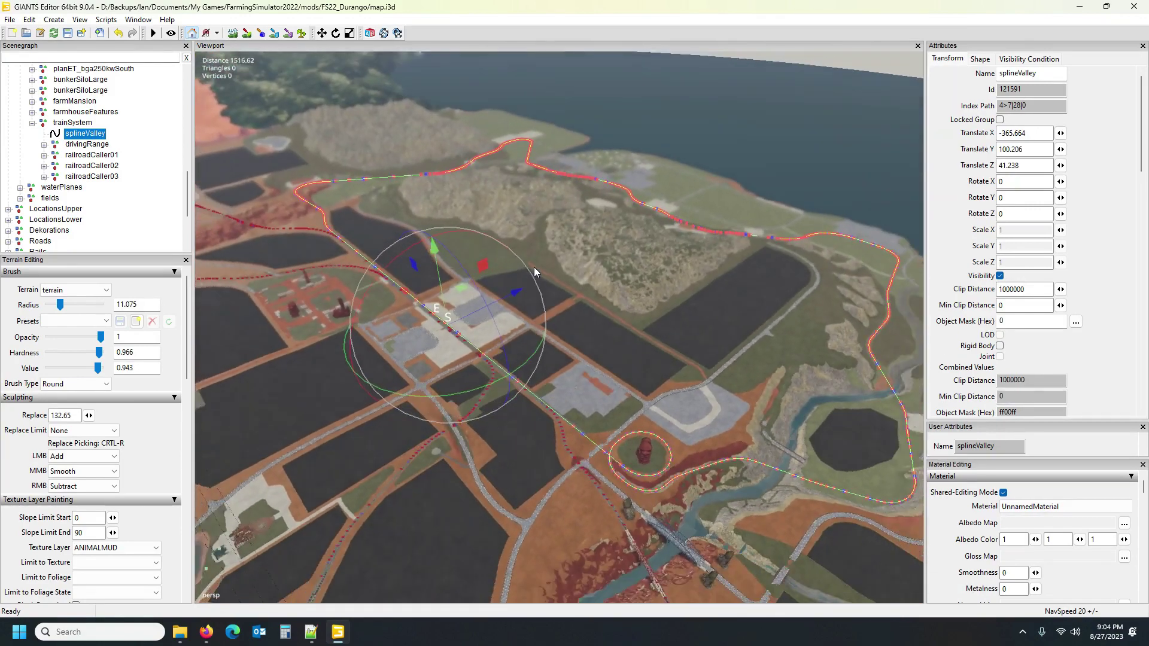
scroll(538, 267, down, 2)
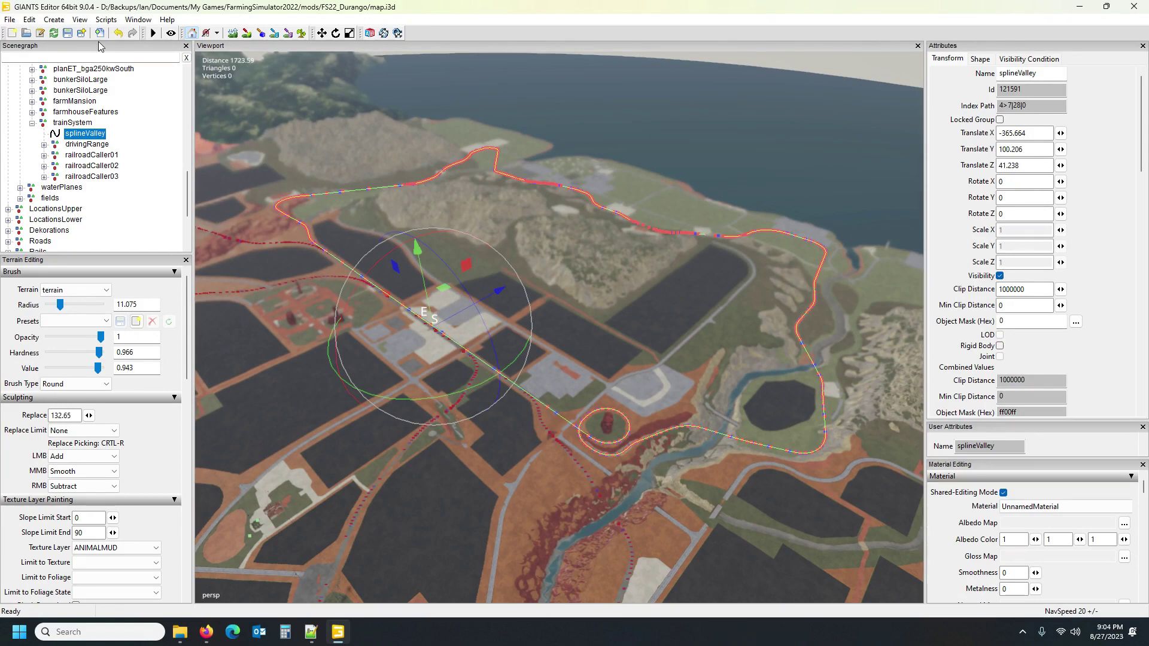
Rename the trainSystem group to trainSystem1 and copy the new name.
click(74, 124)
click(1049, 75)
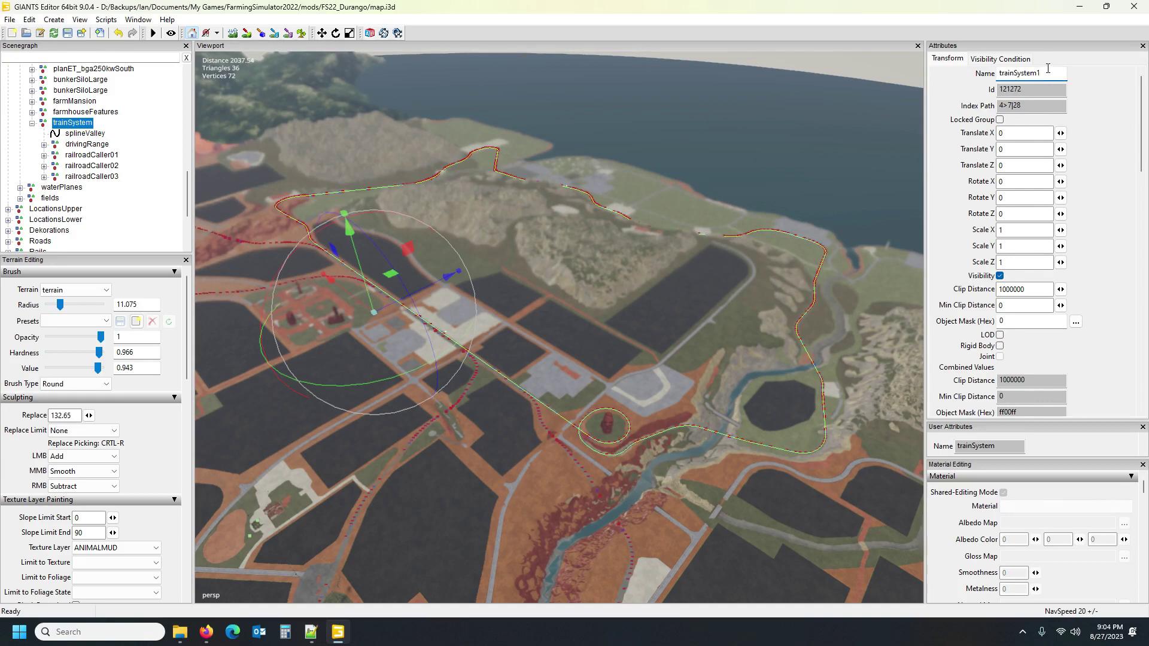
drag(1047, 76, 988, 78)
key(ctrl+c)
Start exporting the trainSystem1 selection with files and create a folder named trainSystem inside FS22_Durango's placeables folder.
click(11, 20)
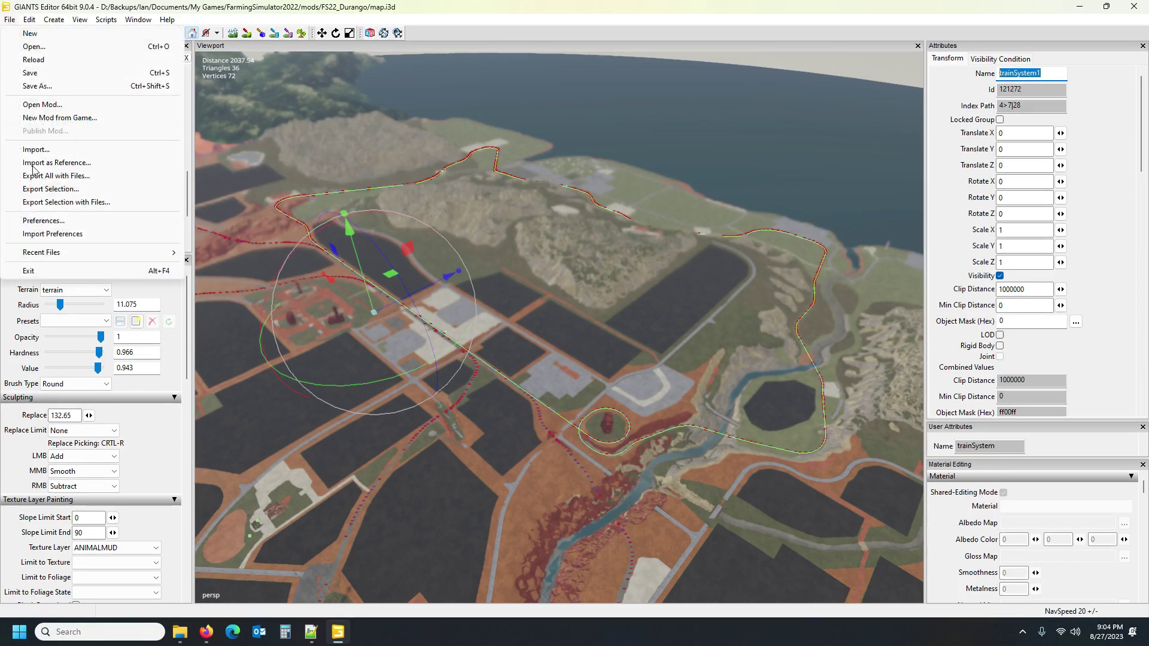
click(57, 203)
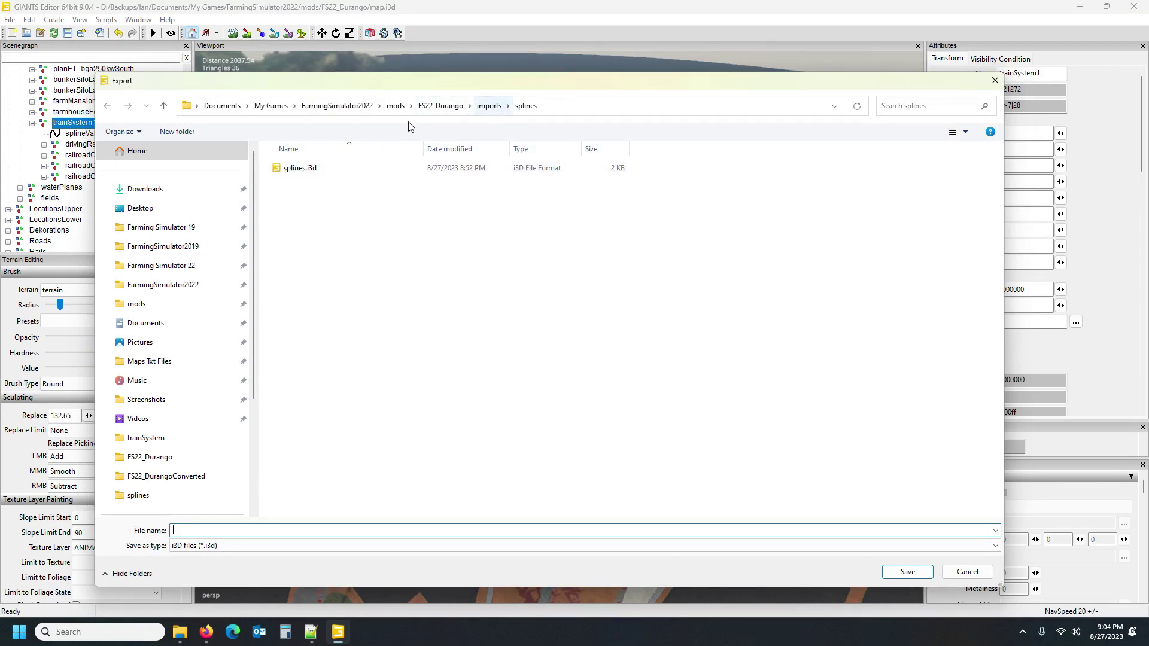
click(435, 110)
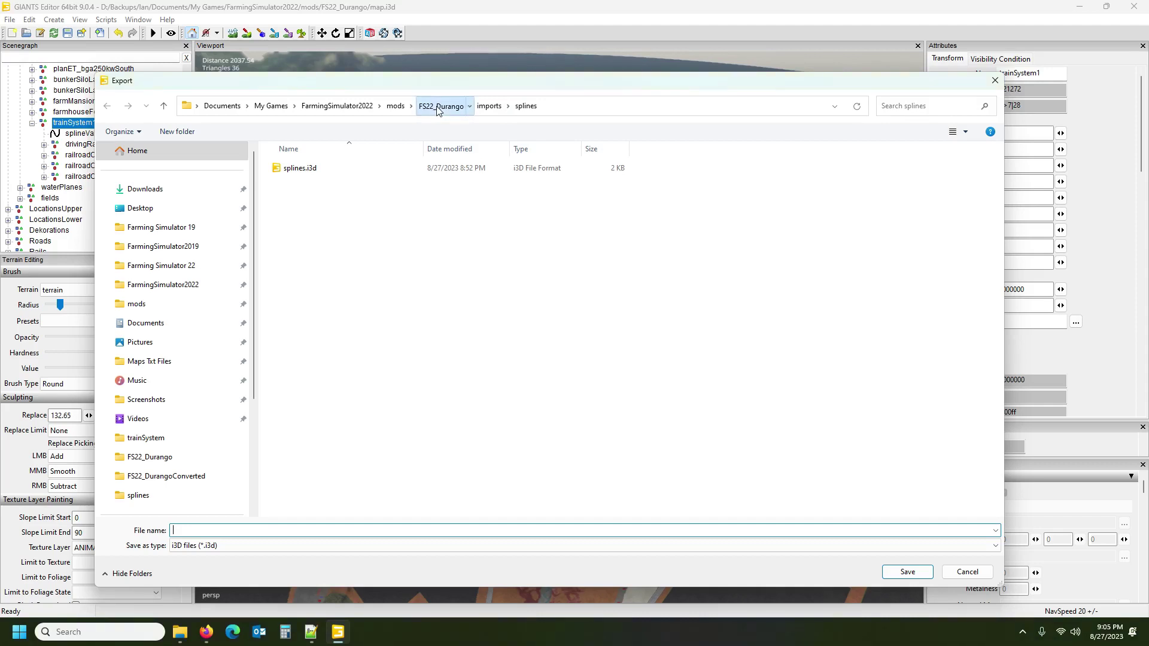
double_click(329, 298)
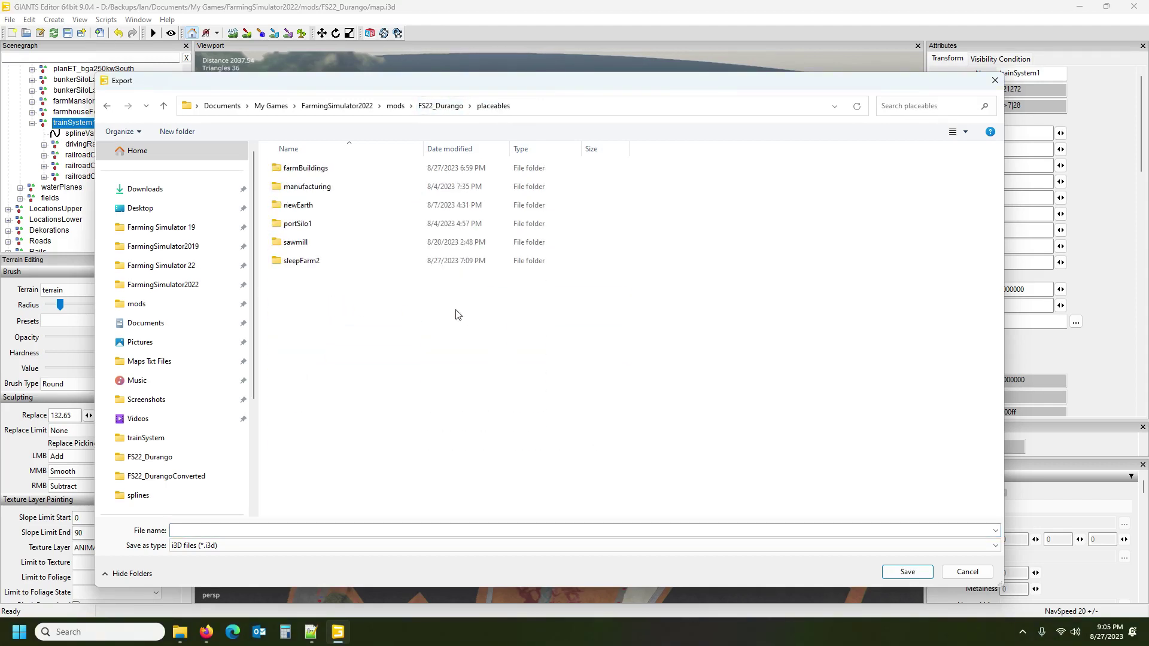
right_click(331, 360)
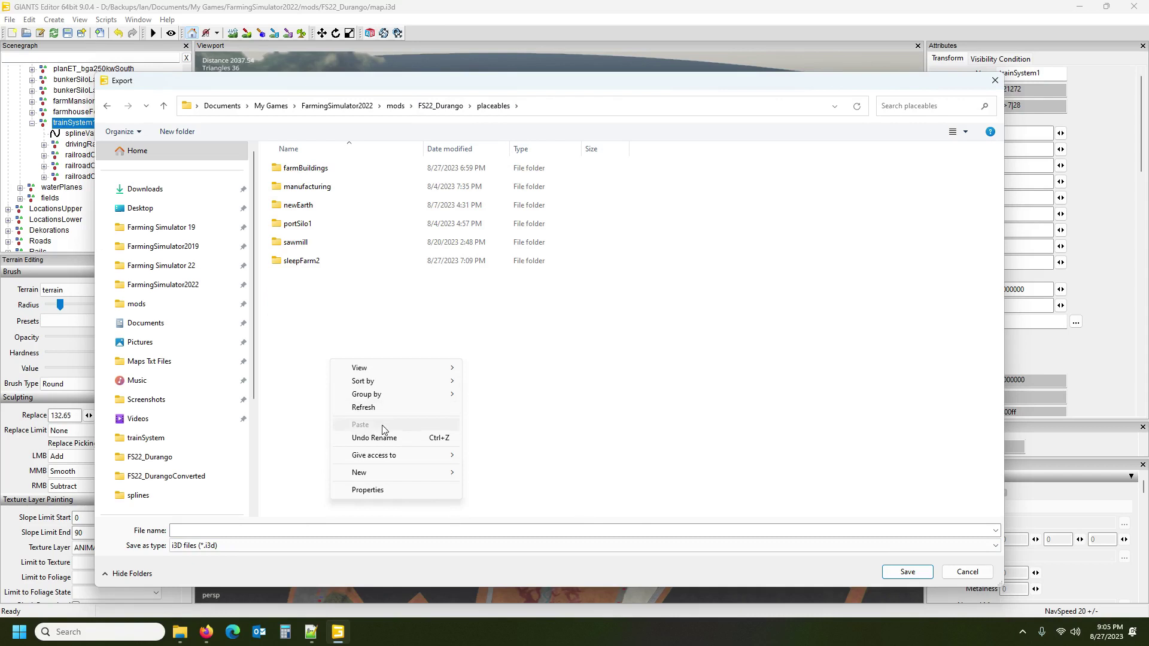
mouse_move(393, 476)
click(511, 474)
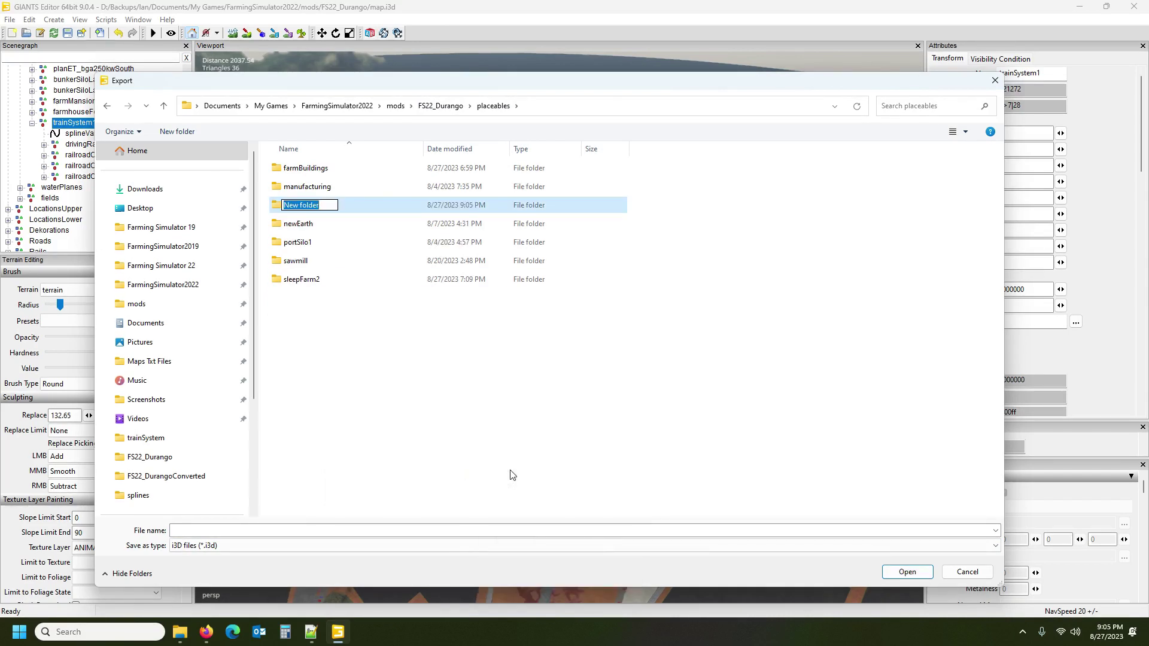
text(trainSystem)
key(Return)
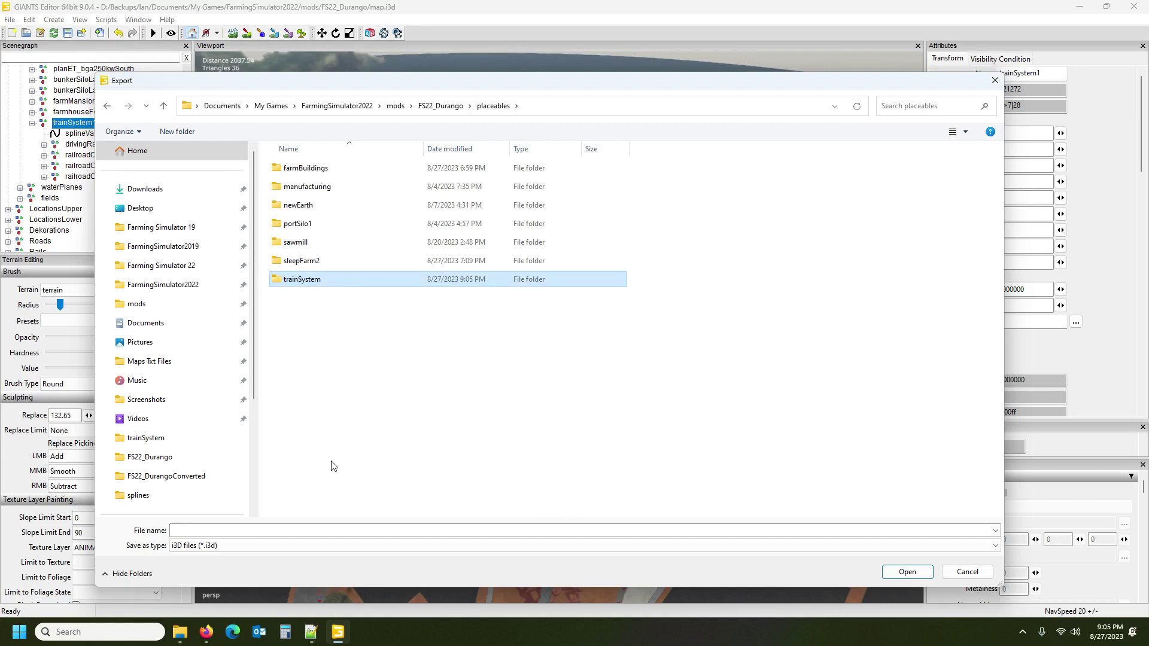
Export the group as trainSystem1 into the new trainSystem folder, accepting the parent directory structure.
click(309, 533)
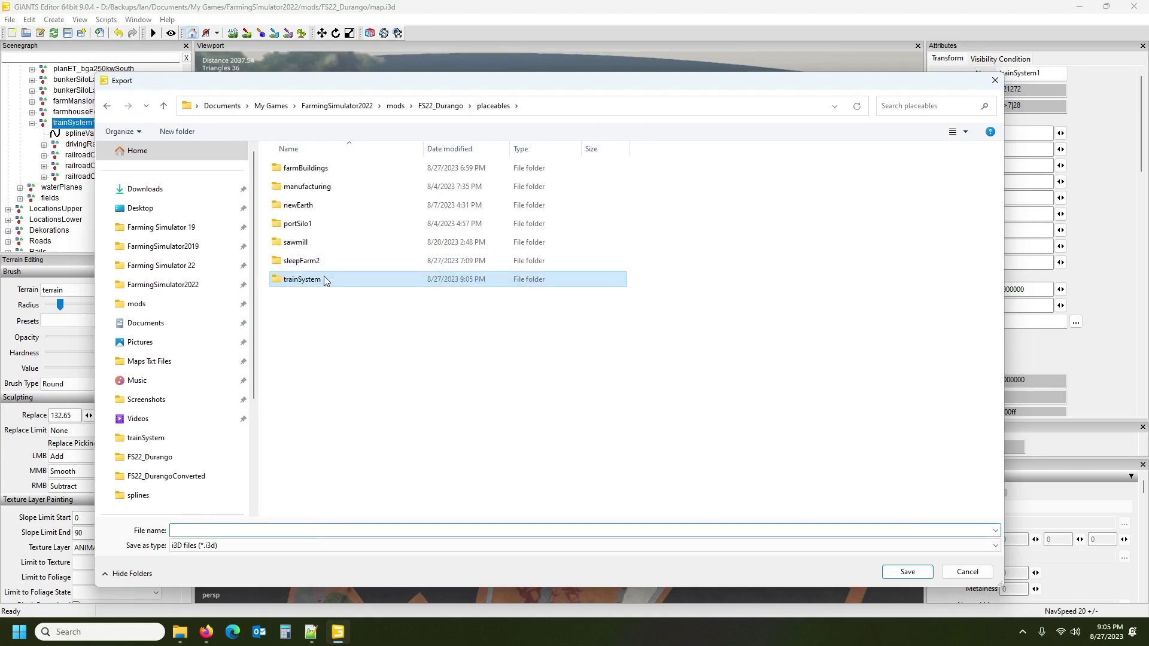
double_click(324, 278)
click(326, 528)
key(ctrl+v)
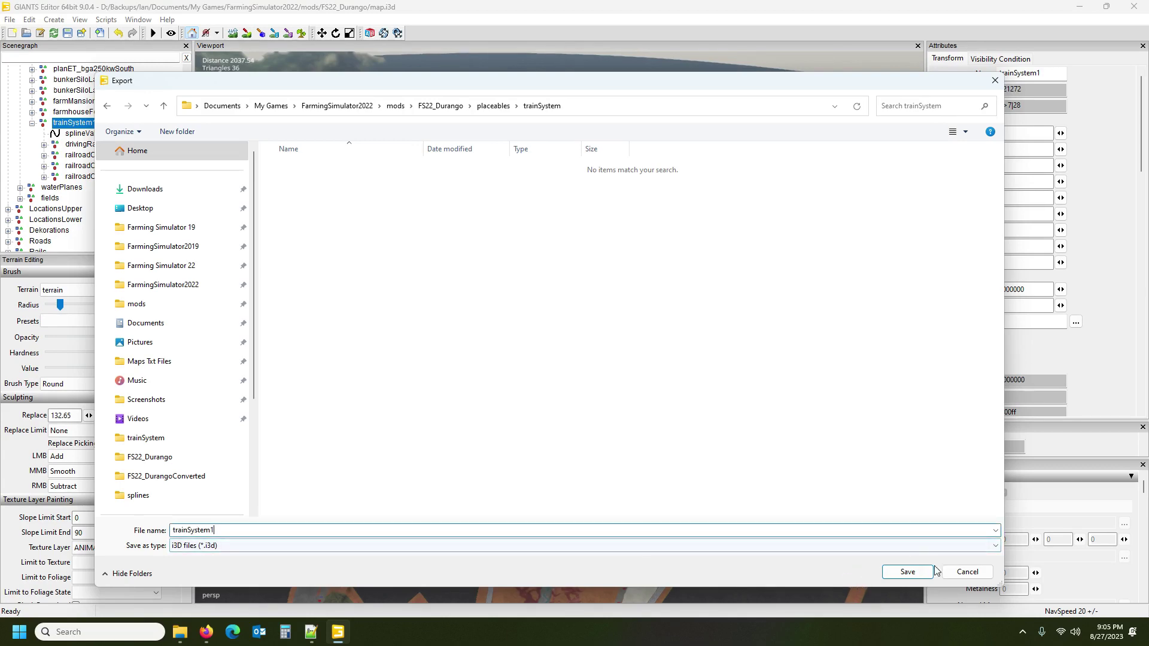
click(915, 574)
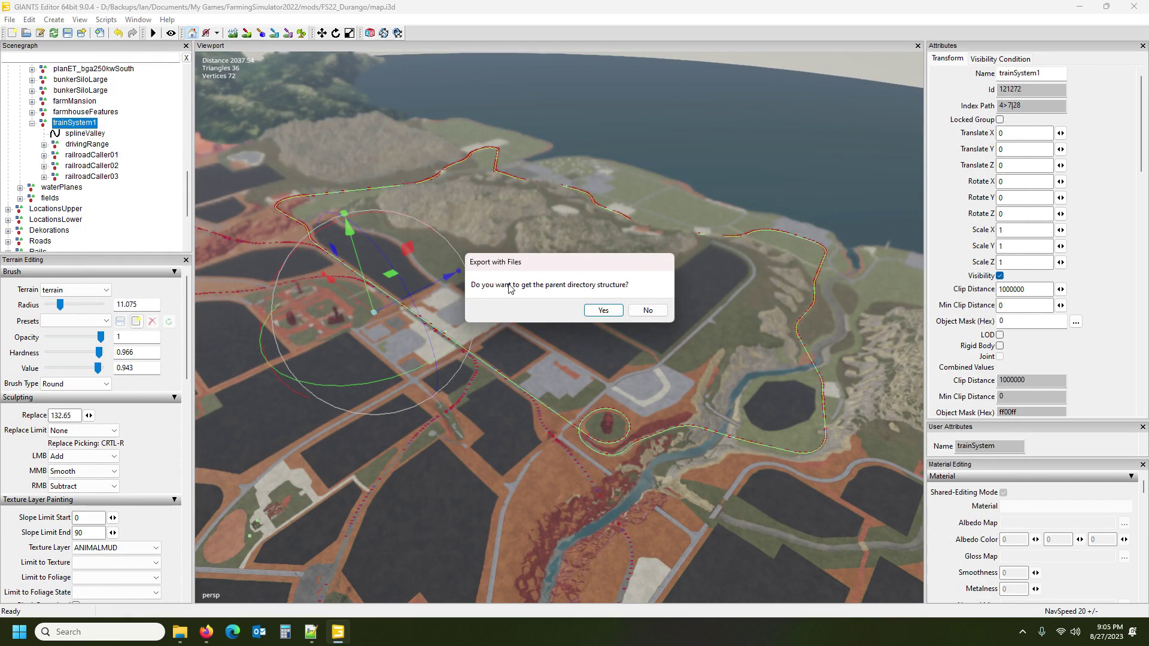
click(603, 309)
click(602, 310)
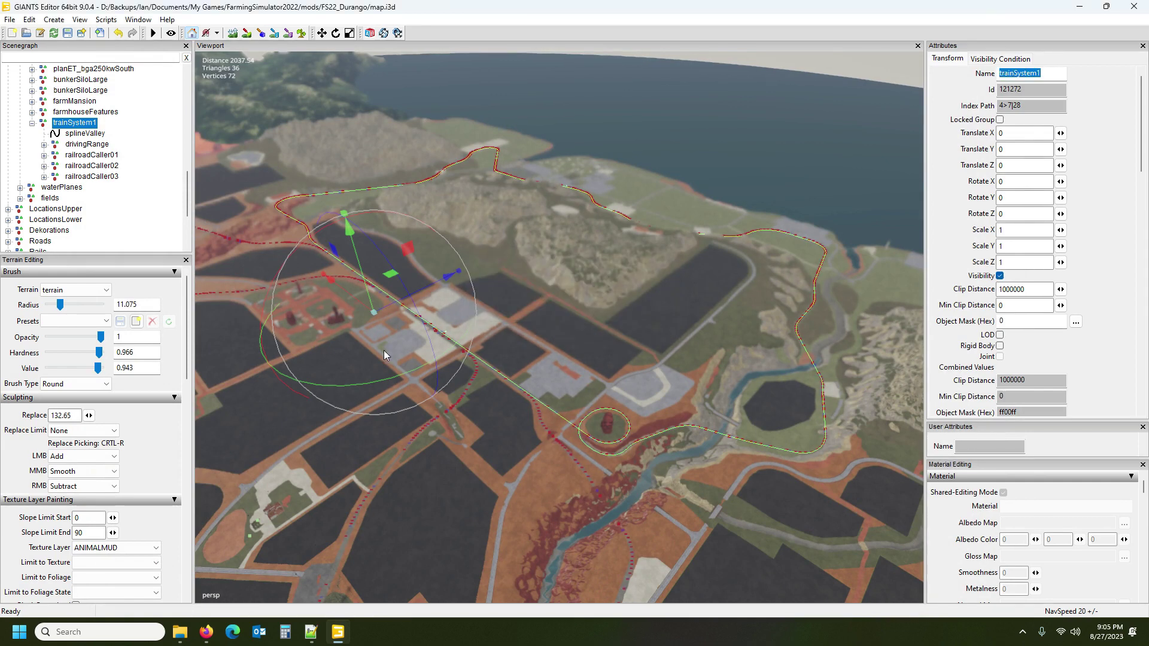
click(82, 126)
Switch to File Explorer and open the exported trainSystem1.i3d from FS22_Durango's placeables/trainSystem folder in GIANTS Editor.
click(180, 632)
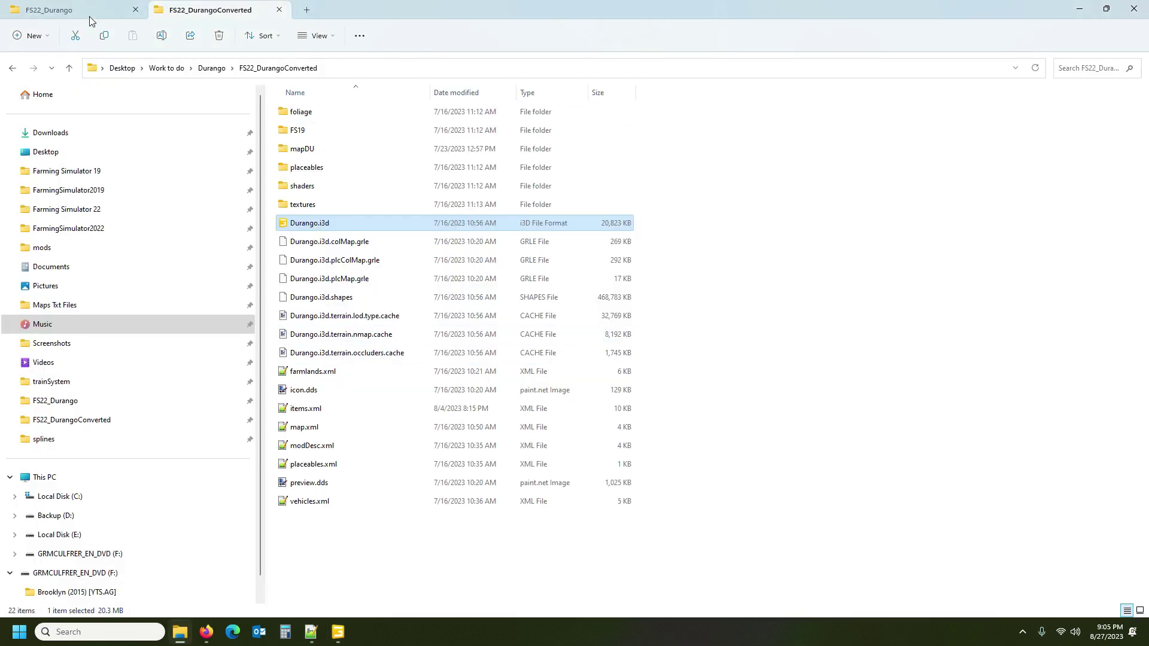
click(67, 11)
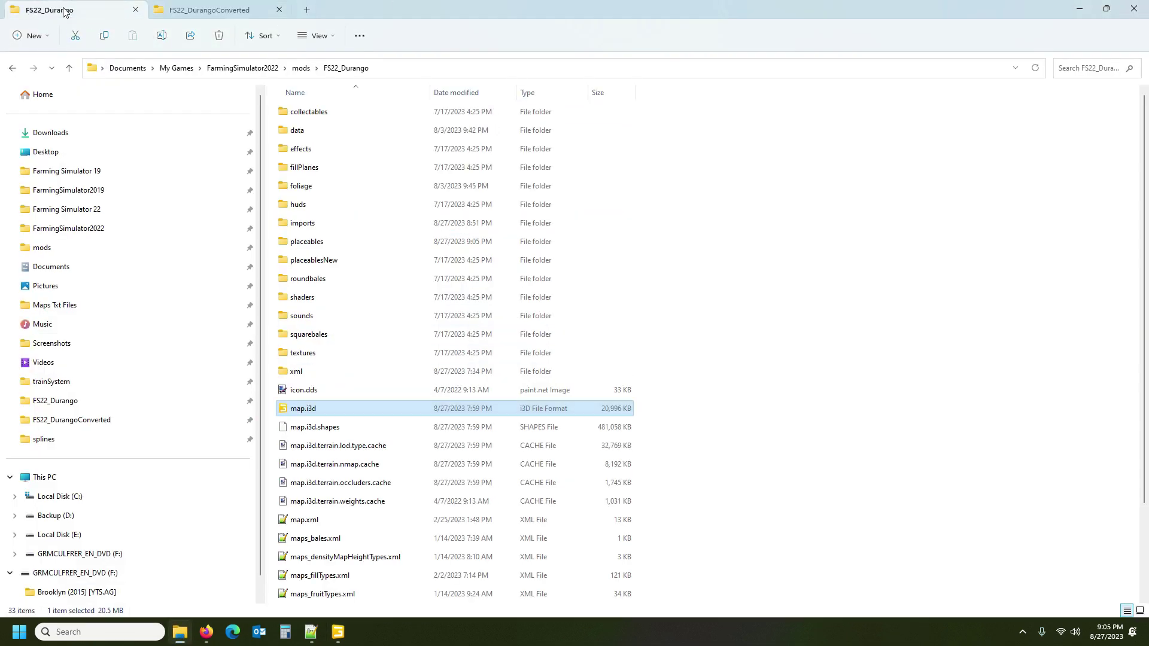
double_click(324, 246)
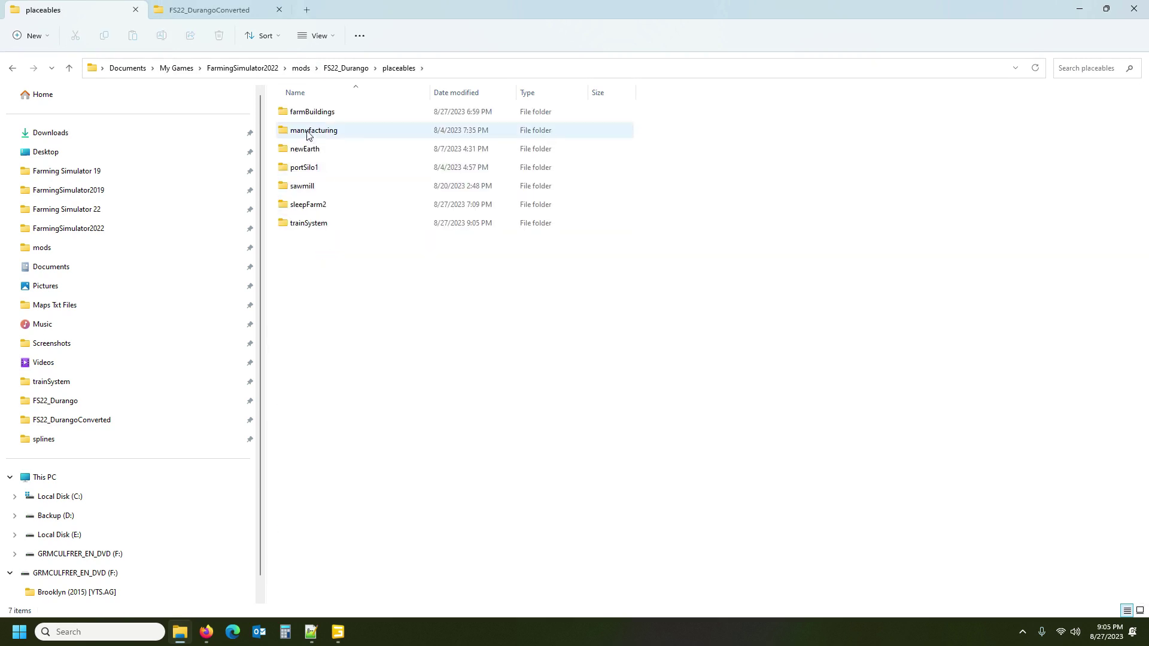
double_click(309, 223)
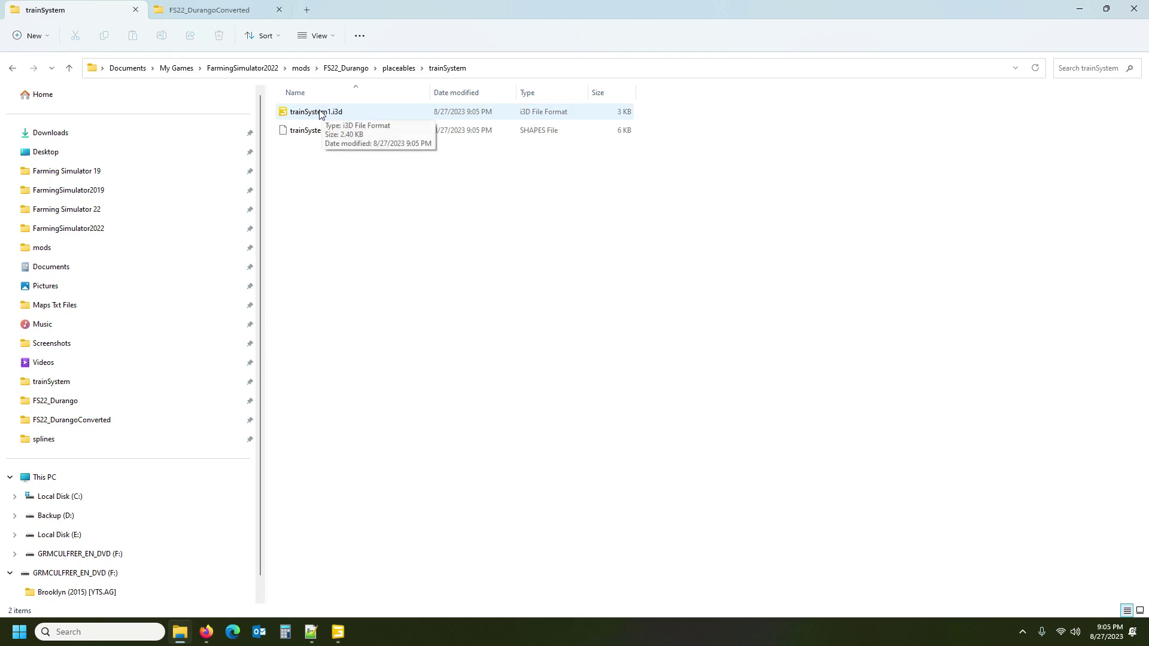
double_click(316, 114)
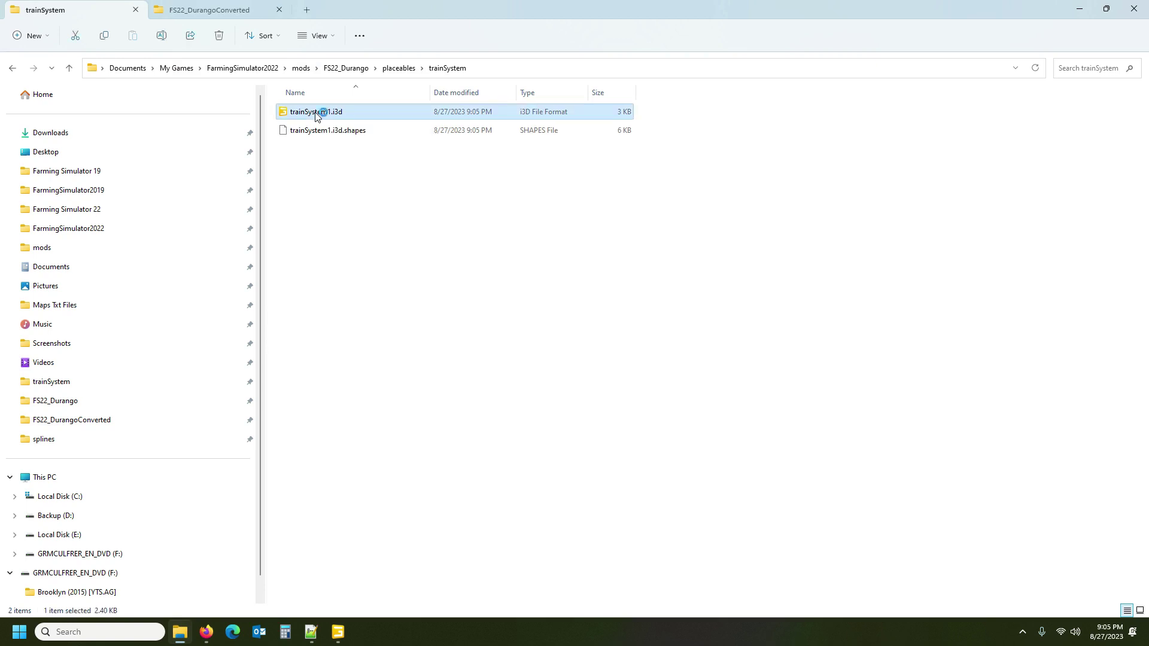
click(574, 386)
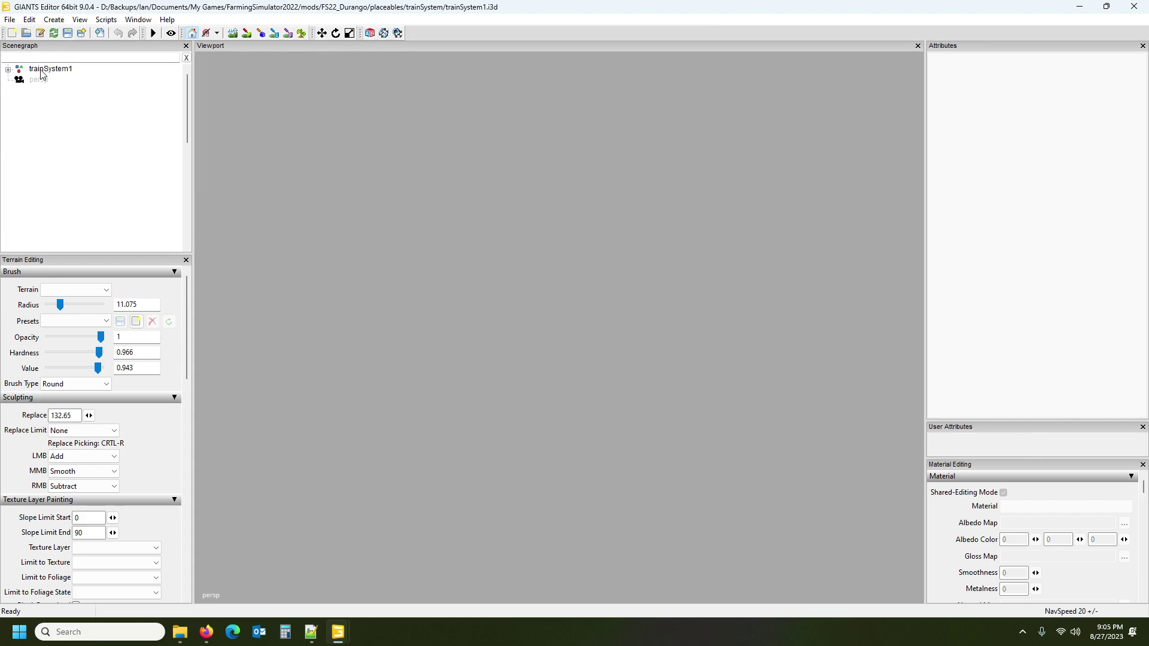
Inspect splineValley and railroadCaller01 in the exported trainSystem1 file and close that editor window.
click(43, 70)
right_drag(454, 256, 492, 211)
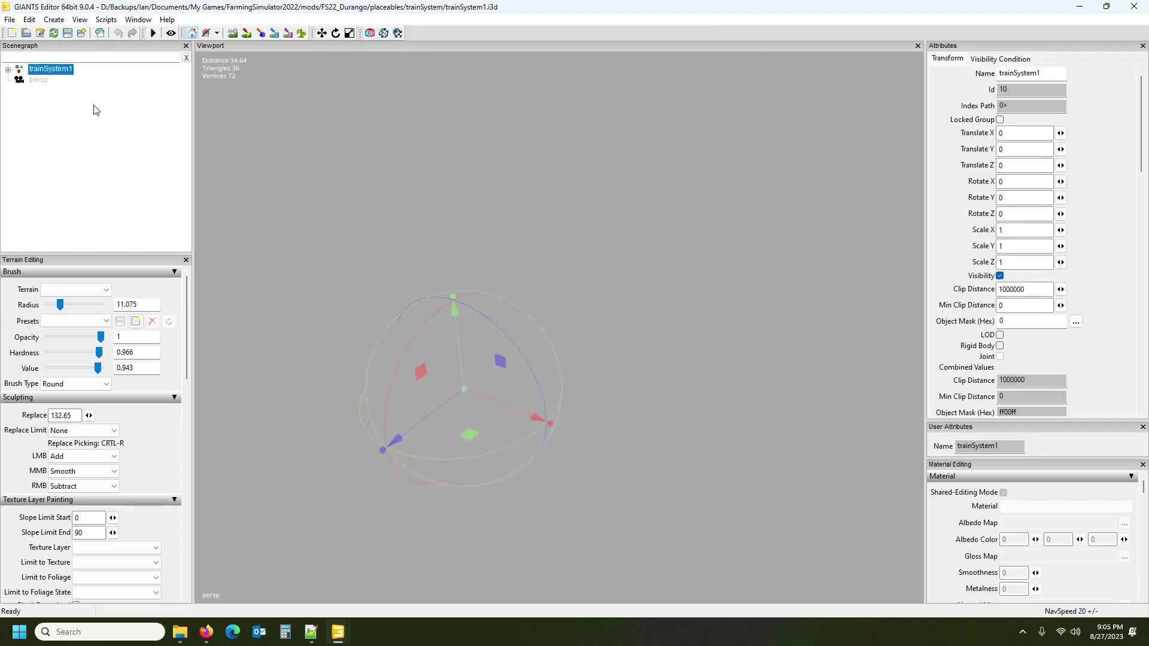
click(8, 70)
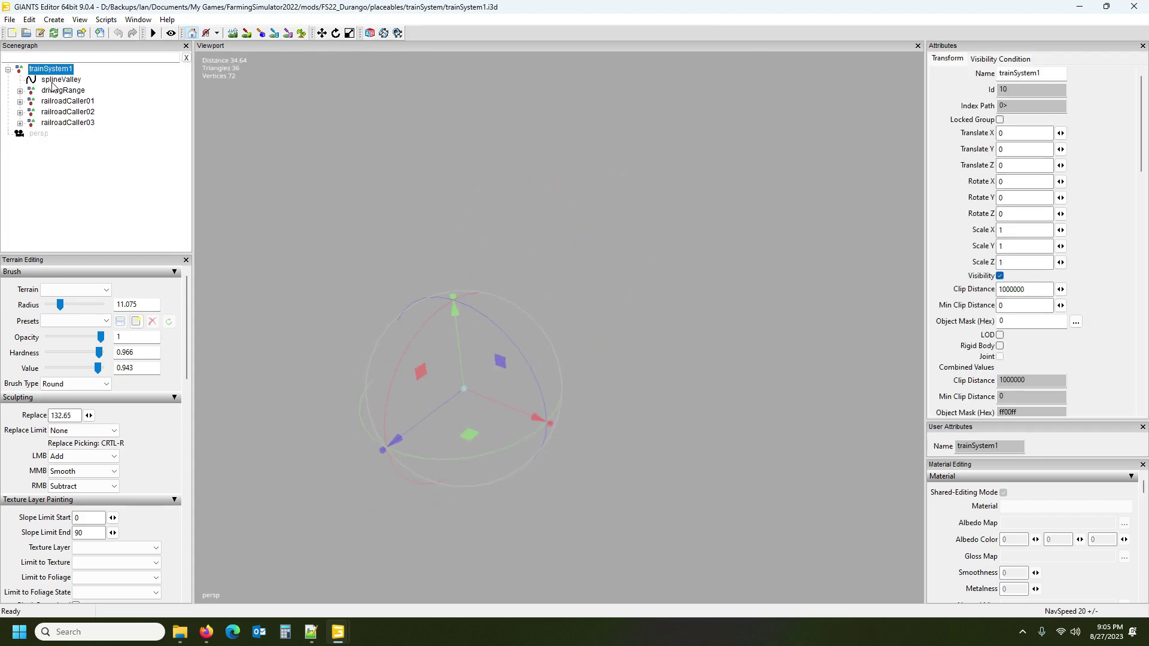
click(57, 80)
key(f)
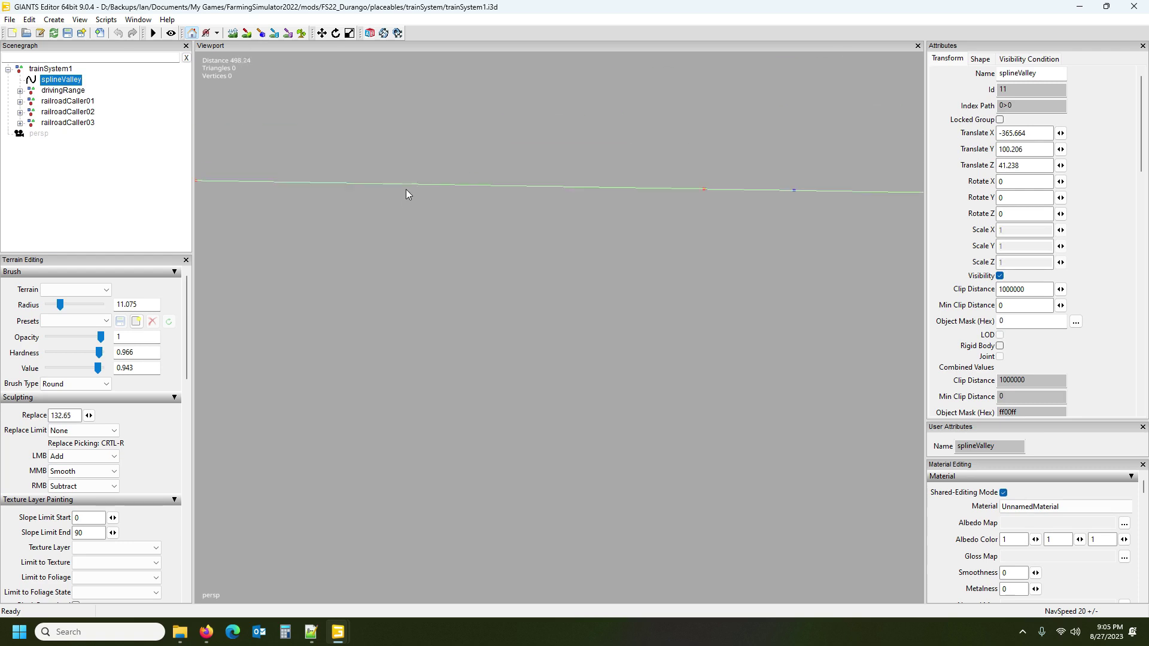
right_drag(283, 173, 377, 282)
click(79, 102)
right_drag(606, 189, 502, 237)
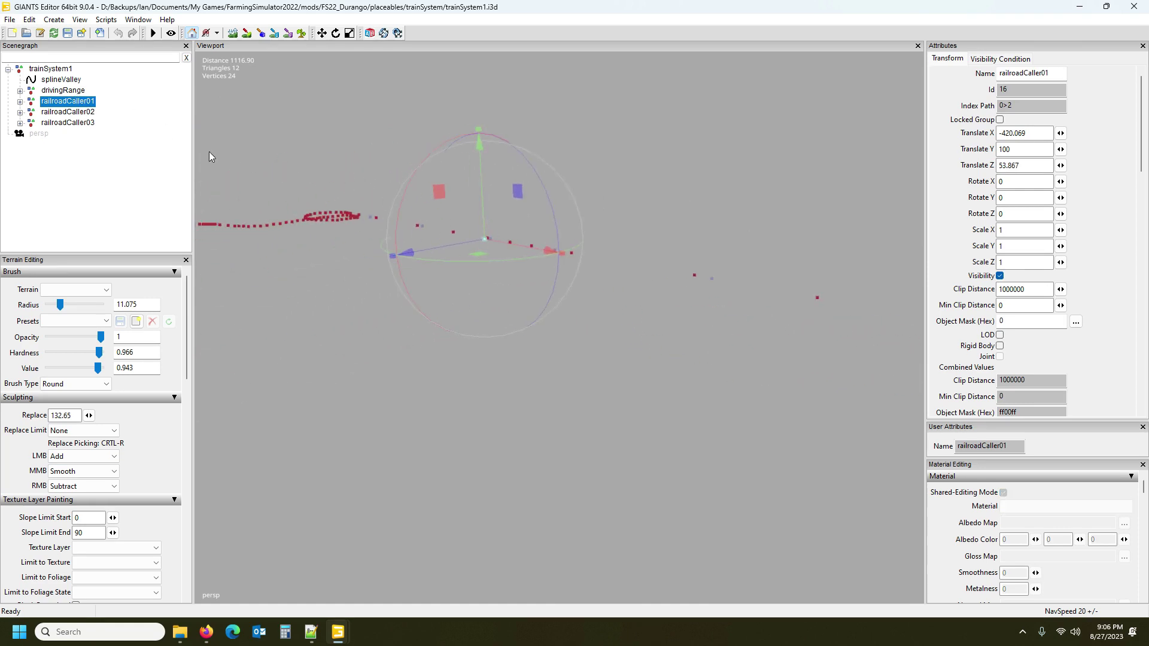
click(1135, 7)
click(673, 315)
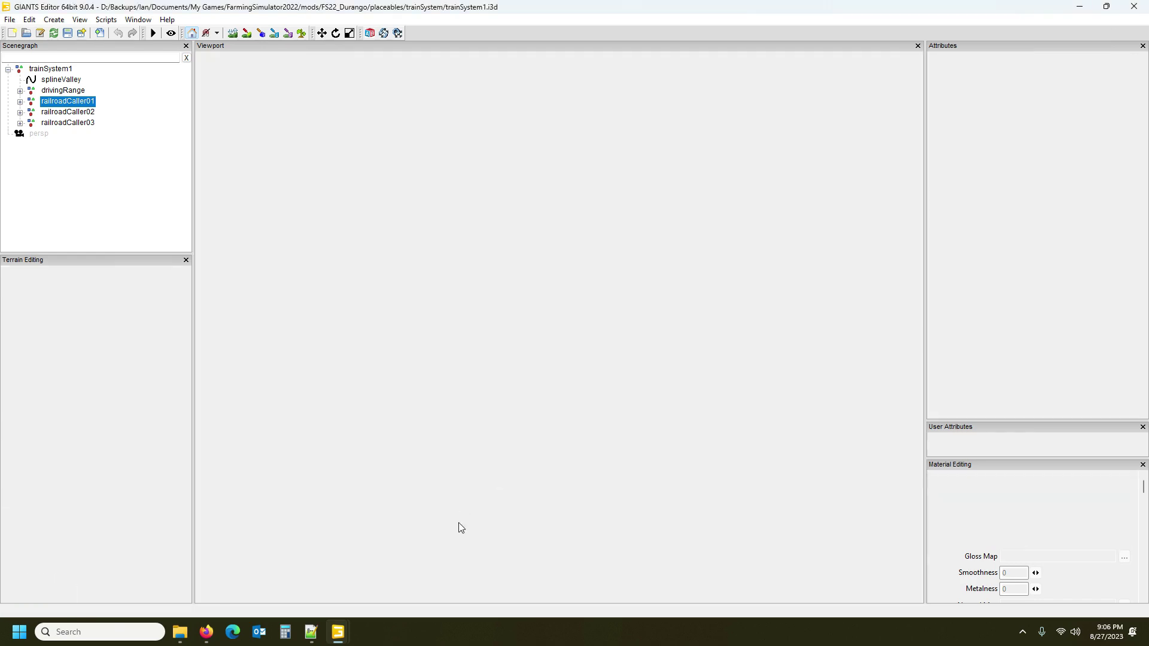
Return to the Durango map and check where railroadCaller01, railroadCaller02 and splineValley sit along the track.
click(337, 632)
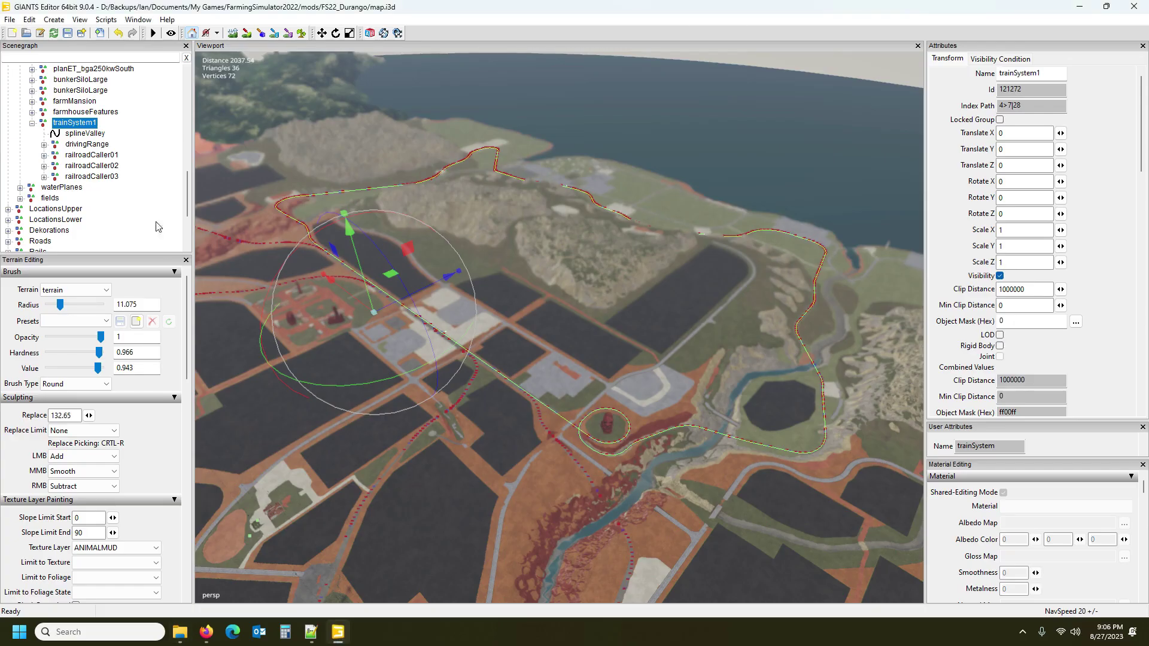
double_click(89, 155)
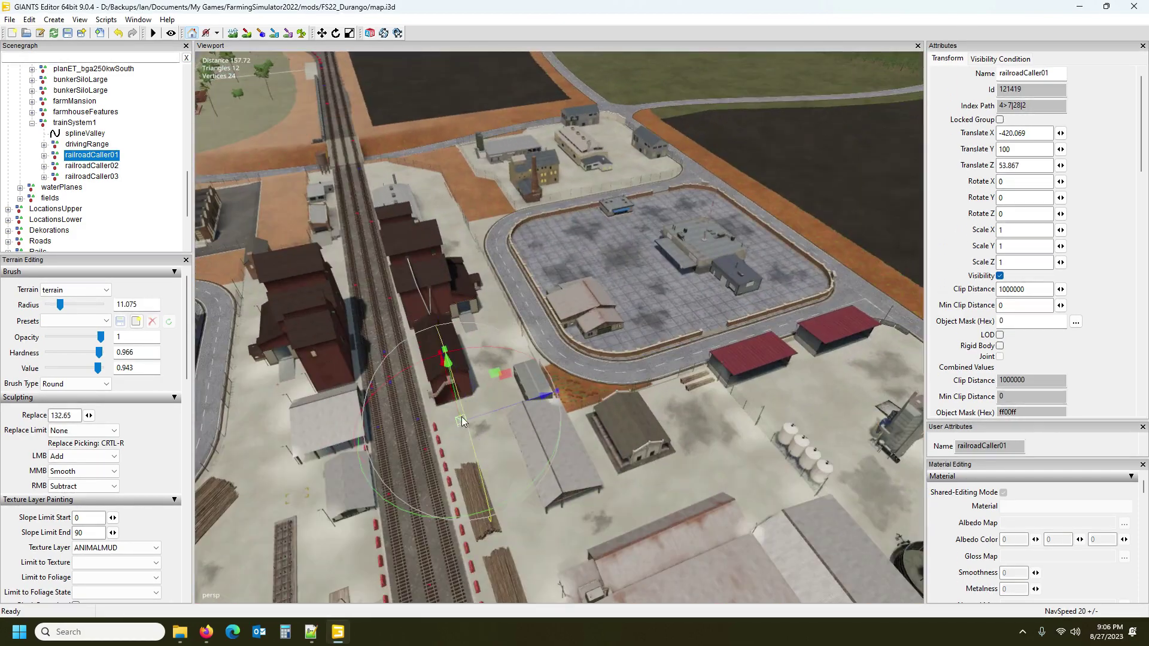
double_click(97, 166)
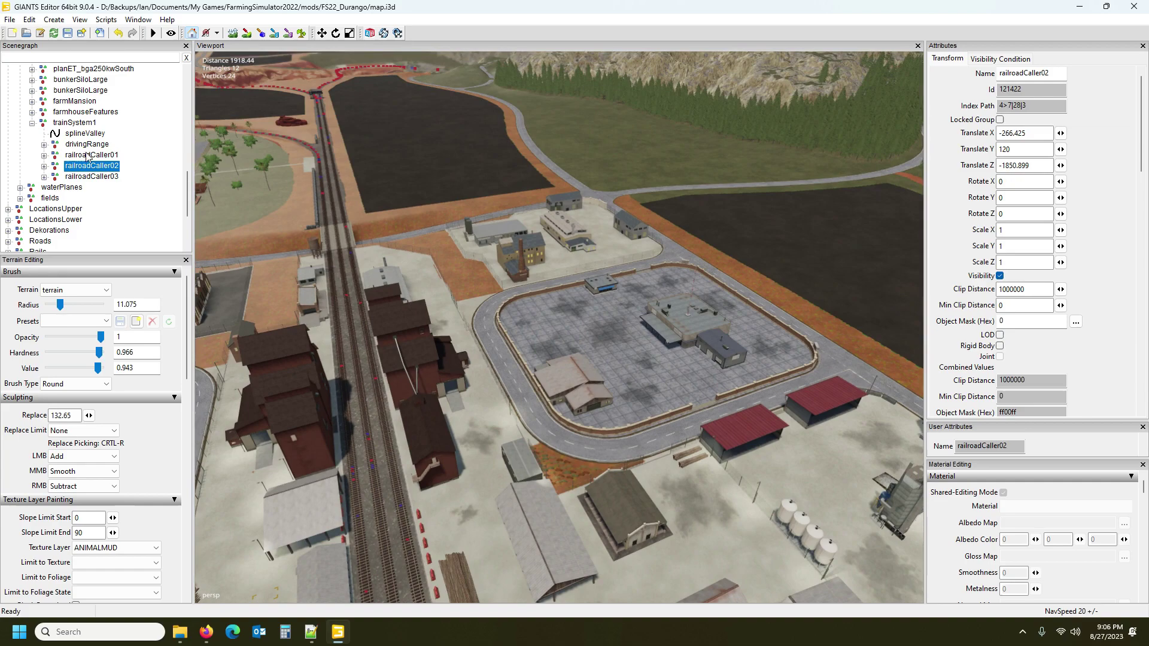
double_click(84, 133)
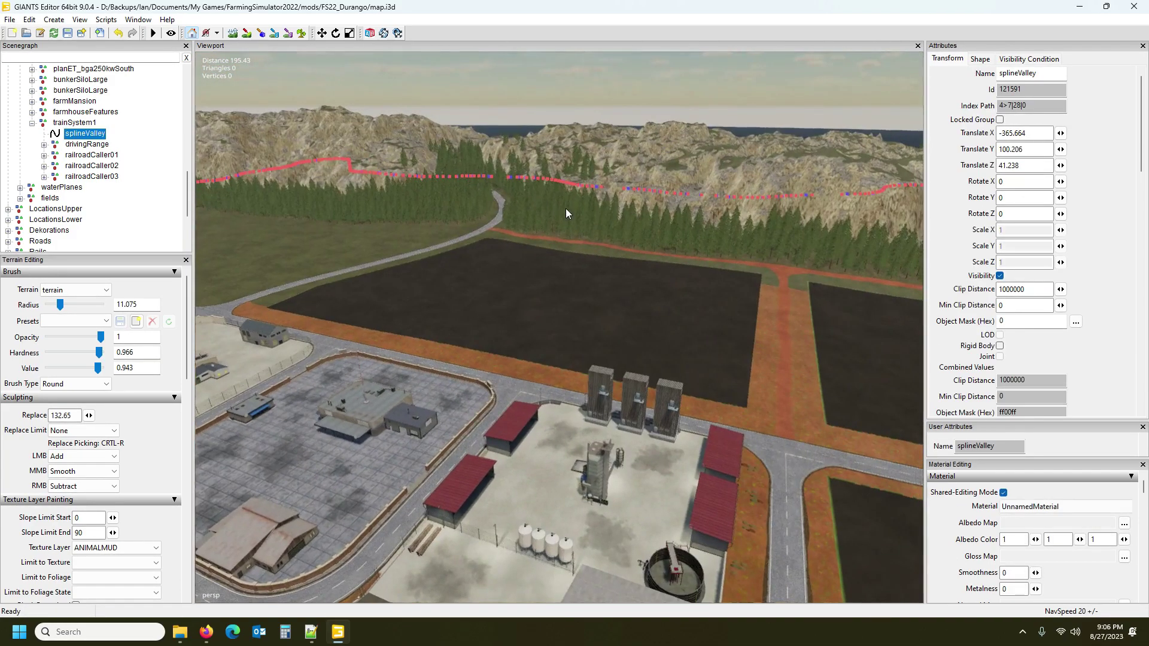
right_drag(566, 208, 267, 183)
click(103, 157)
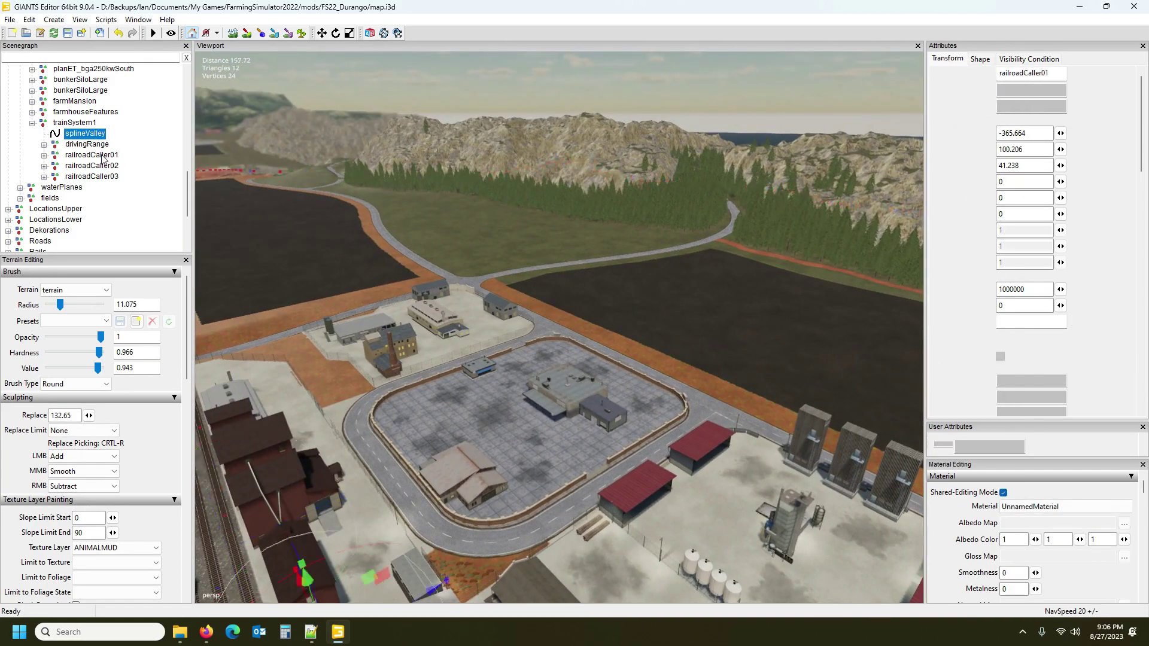
double_click(103, 156)
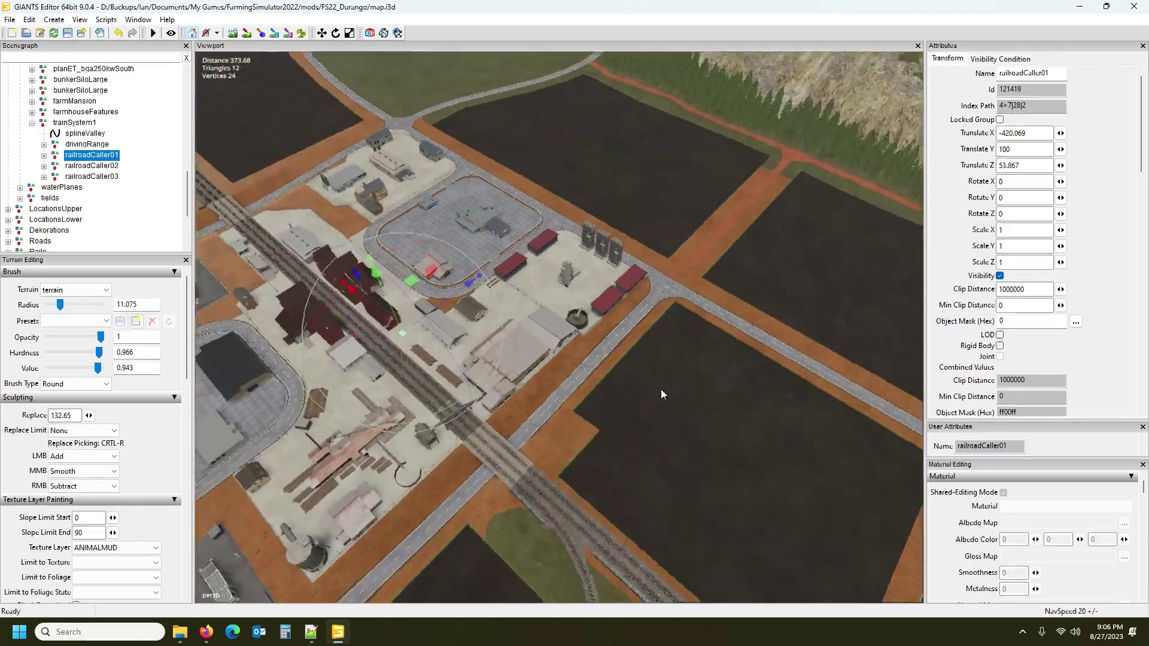
right_drag(660, 389, 716, 402)
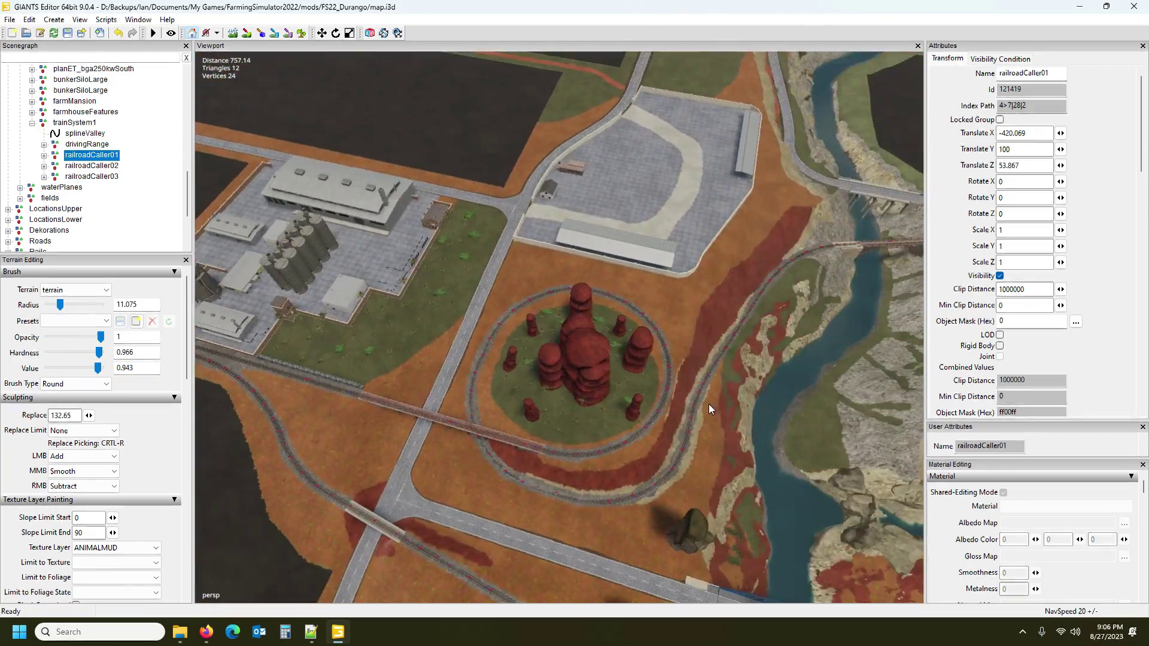
key(f)
right_drag(566, 377, 500, 314)
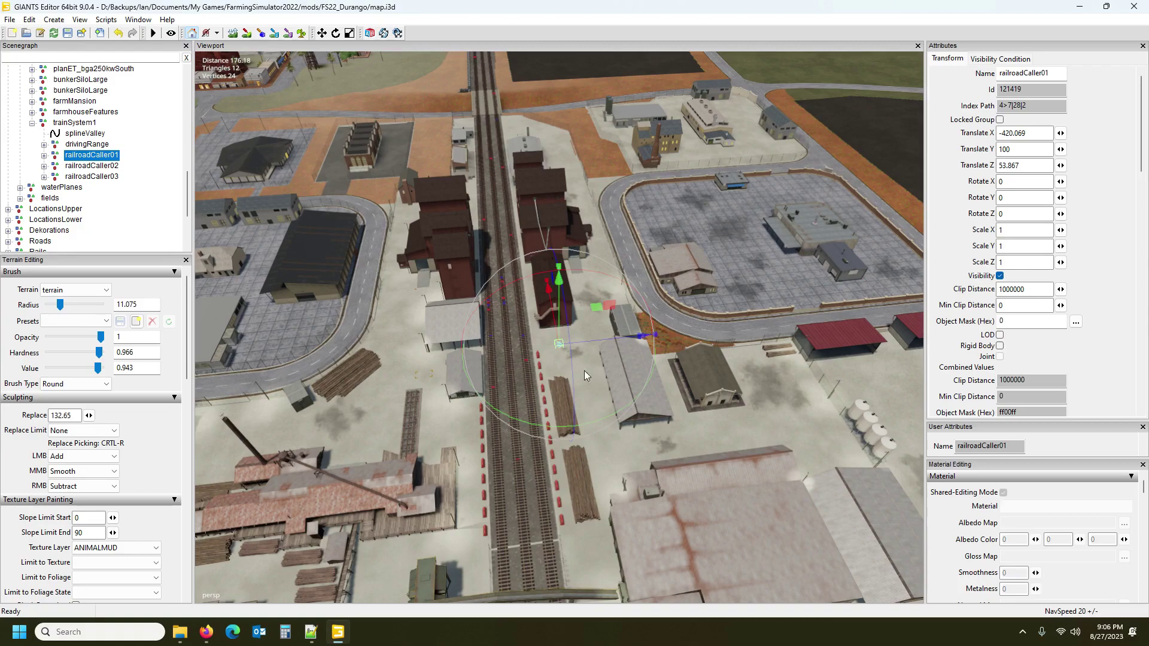
Place railroadCaller02 on the concrete beside the twin black silos, at about X -1475, Z 727, rotated about 23° around Y.
right_drag(567, 439, 733, 457)
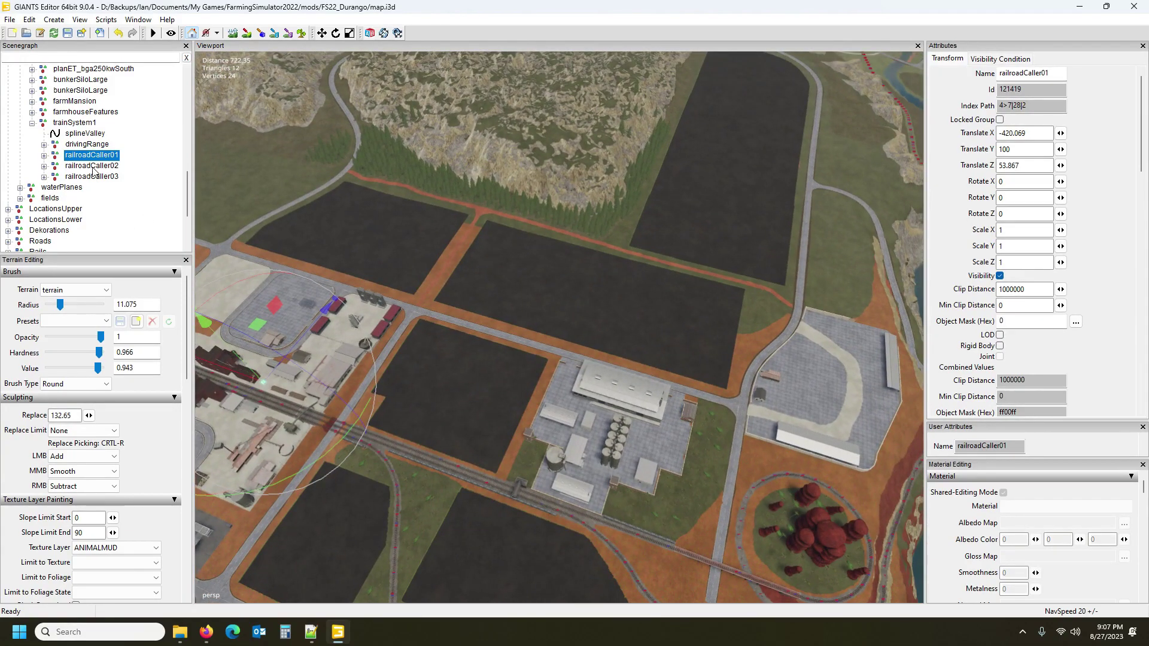
scroll(458, 408, up, 10)
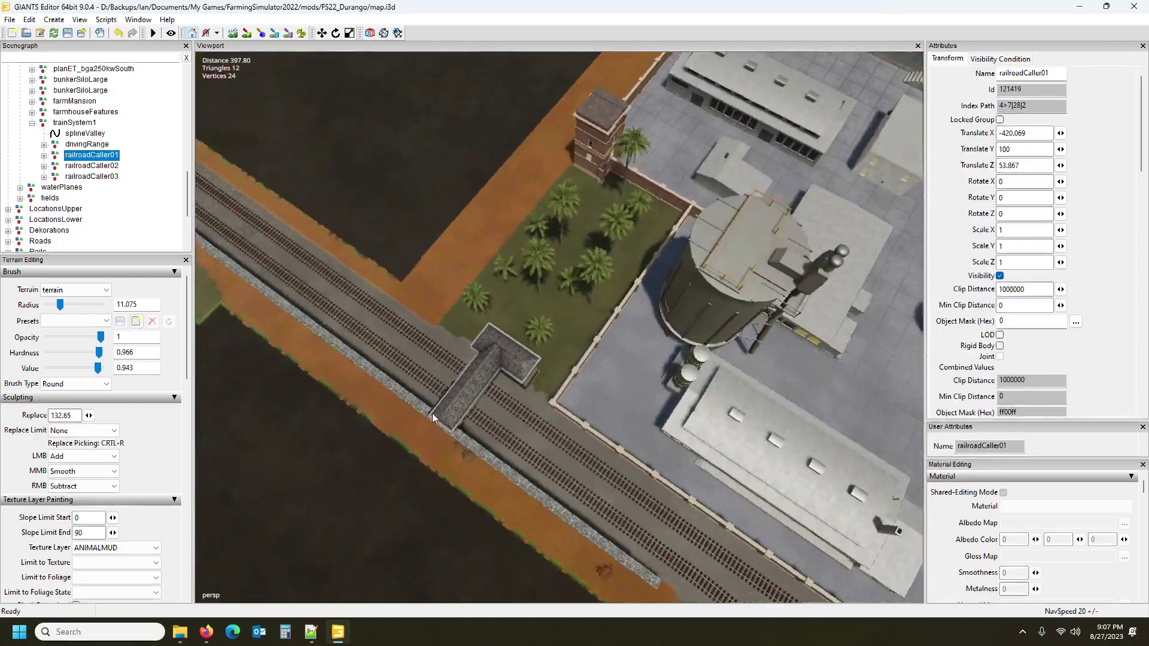
right_drag(431, 412, 621, 351)
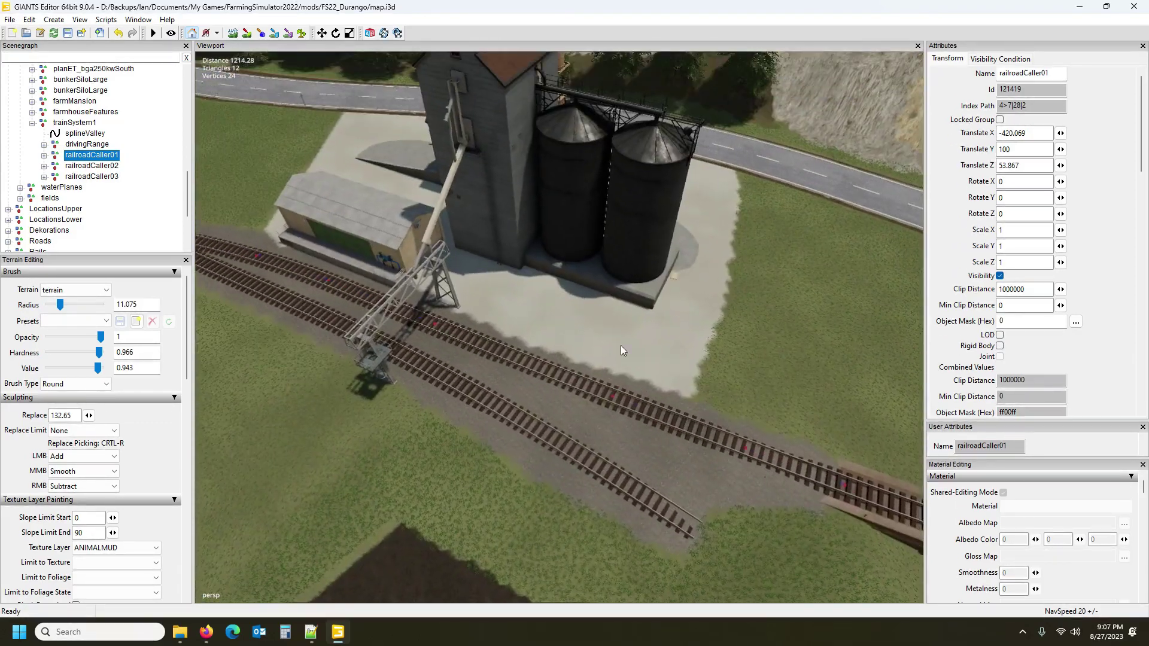
click(109, 167)
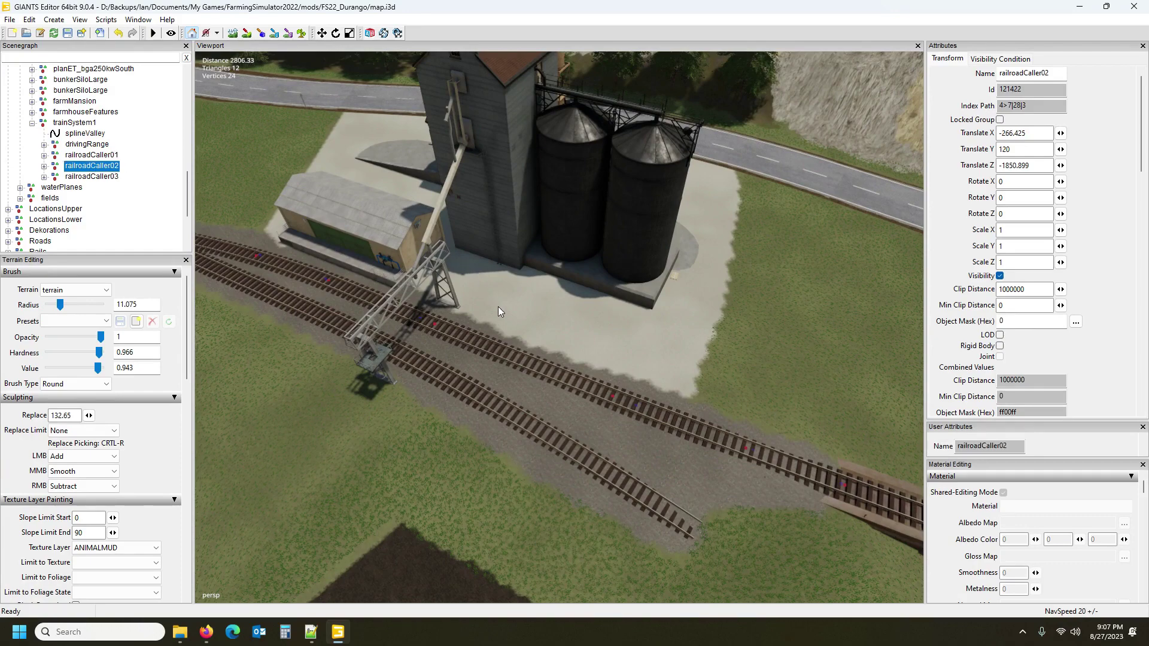
key(ctrl+shift+space)
drag(518, 363, 569, 358)
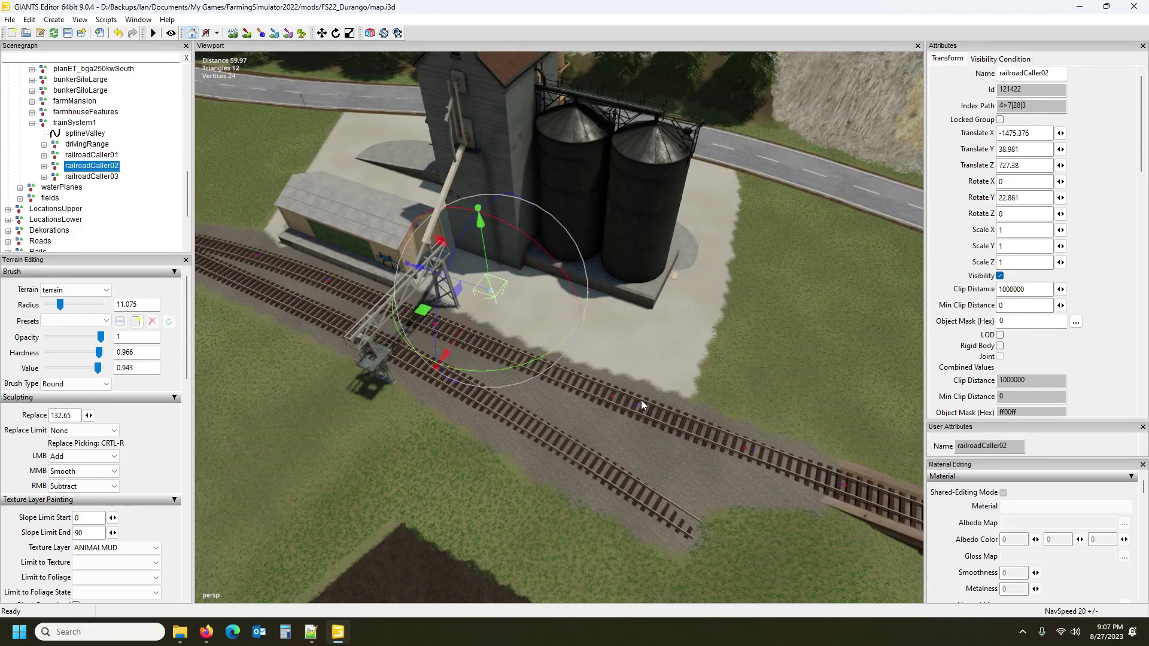
Check where railroadCaller03 sits relative to the surrounding railroad track.
scroll(632, 397, down, 6)
right_drag(640, 397, 511, 453)
scroll(482, 289, down, 5)
click(88, 176)
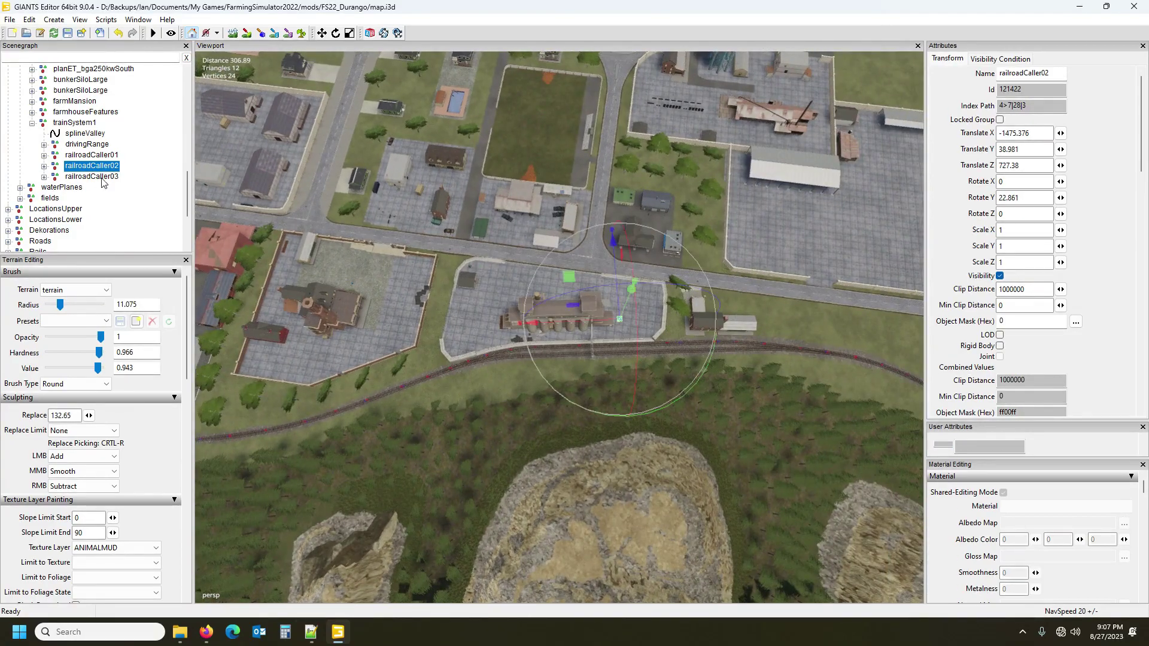
key(f)
right_drag(784, 210, 706, 246)
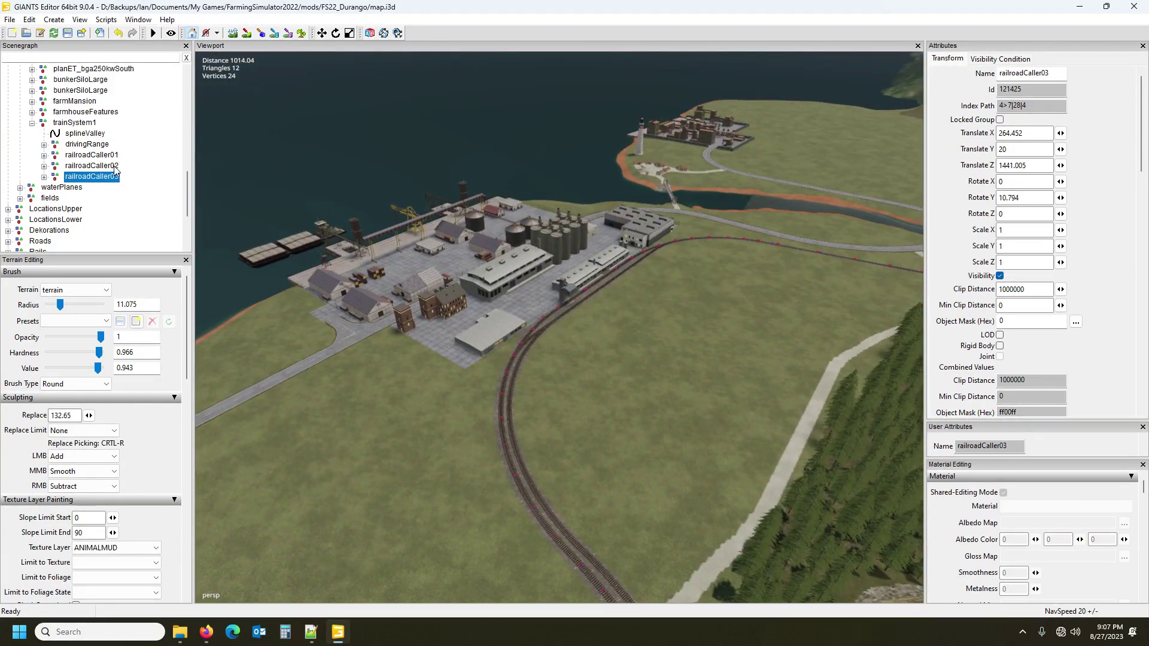
Place railroadCaller02 on the pavement beside the track near the grain port loading building, at about X -959, Z 1741, rotated about -0.1° around Y.
click(92, 166)
key(f)
right_drag(849, 276, 622, 363)
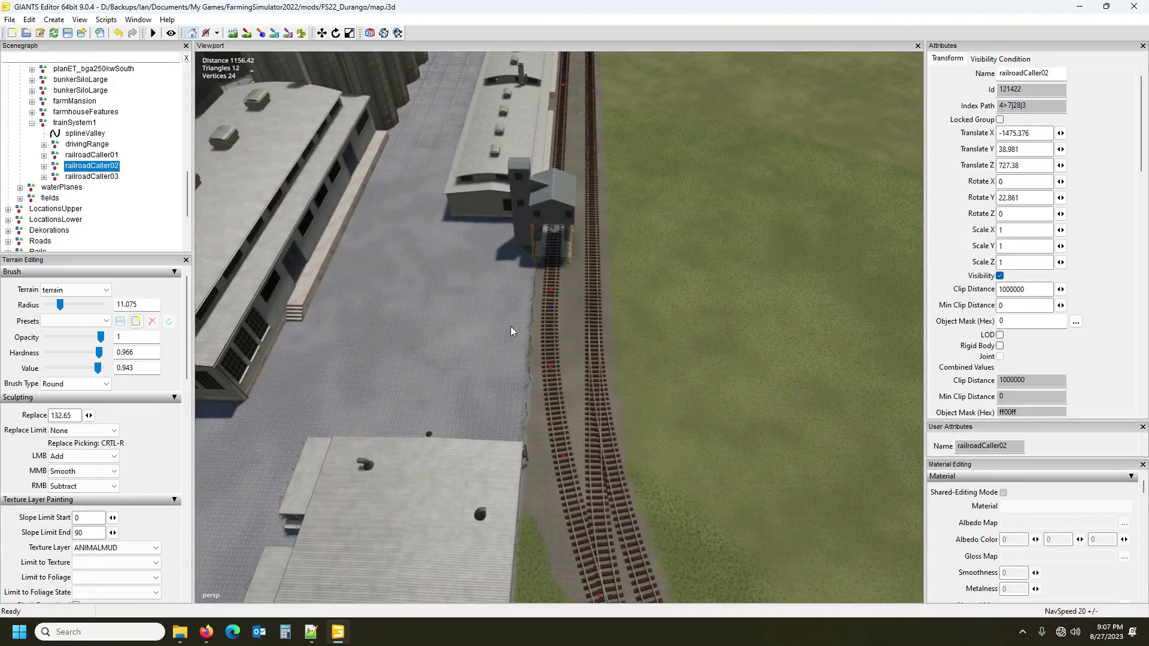
key(ctrl+shift+m)
drag(507, 358, 464, 359)
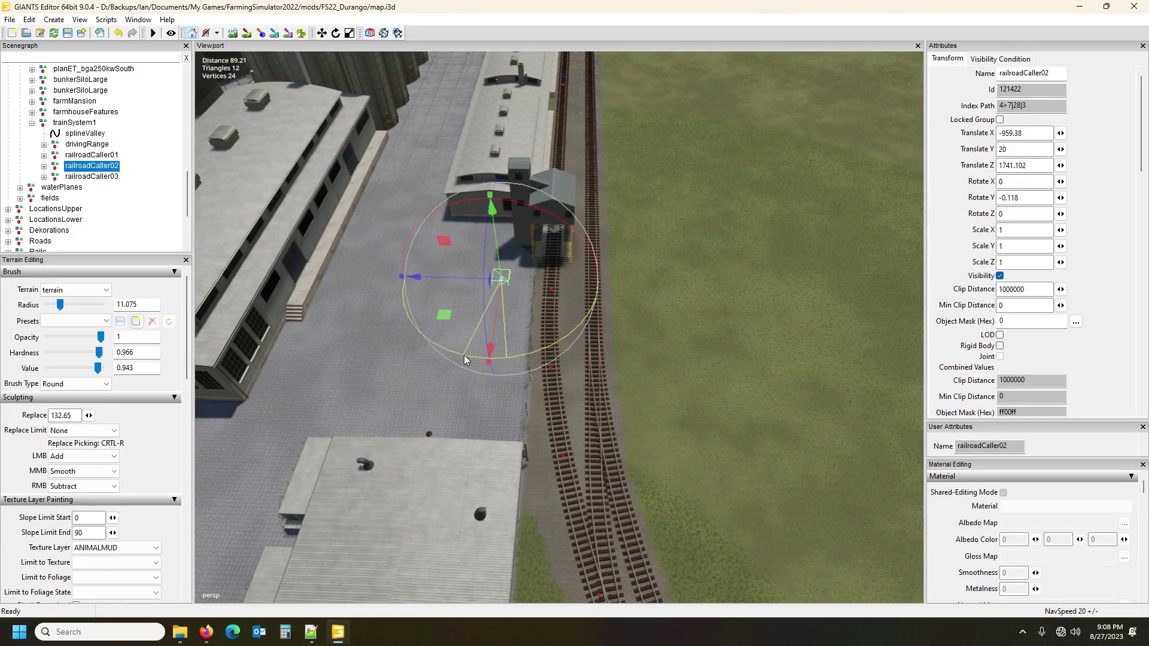
Inspect railroadCaller03, the full trainSystem1 track loop and the drivingRange group on the Durango map.
click(91, 176)
right_drag(283, 264, 438, 239)
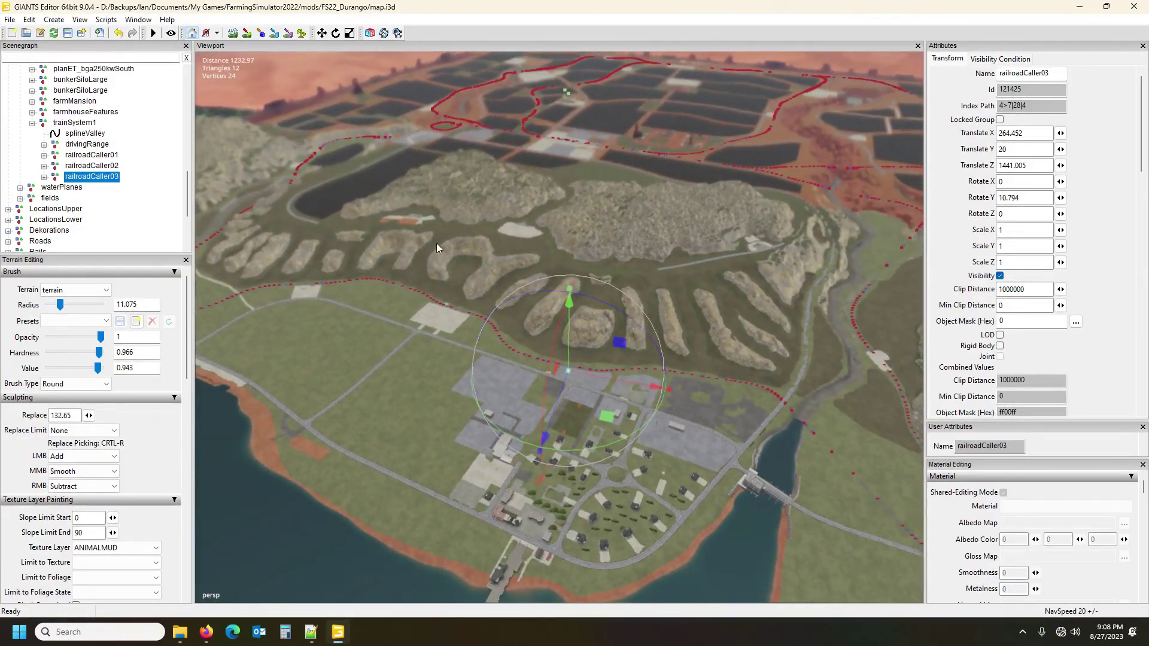
click(74, 123)
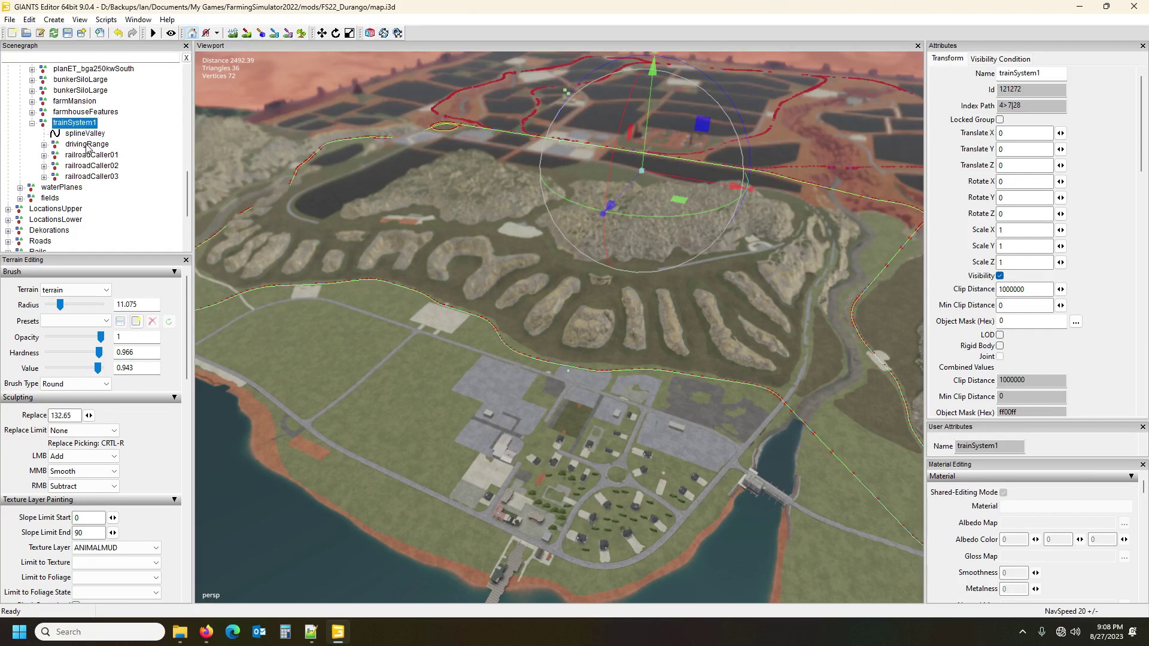
right_drag(456, 287, 344, 256)
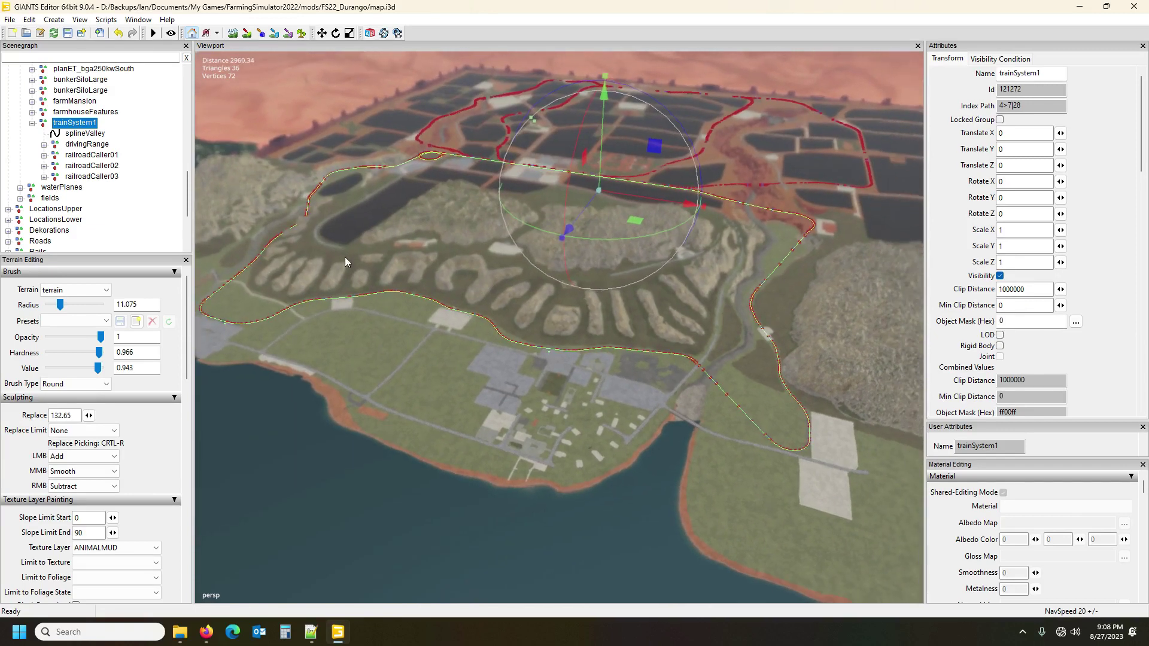
click(87, 146)
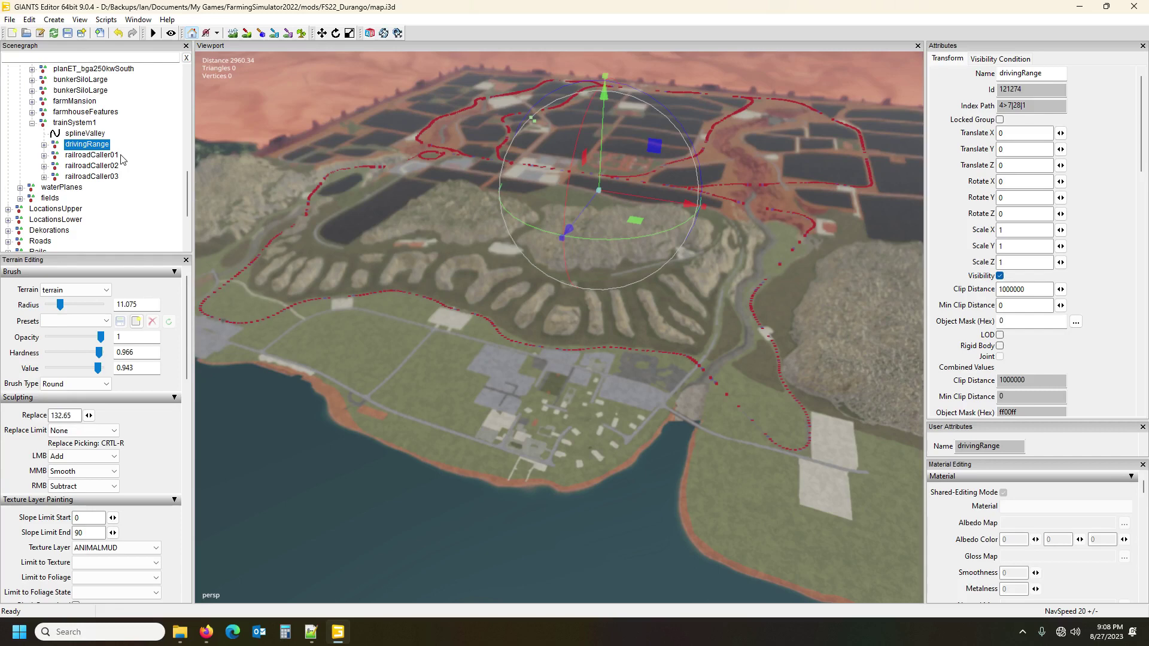
Switch to File Explorer and open trainSystem.xml from FS22_Ravenport's maps/mapFR/xml folder in Notepad++.
click(179, 632)
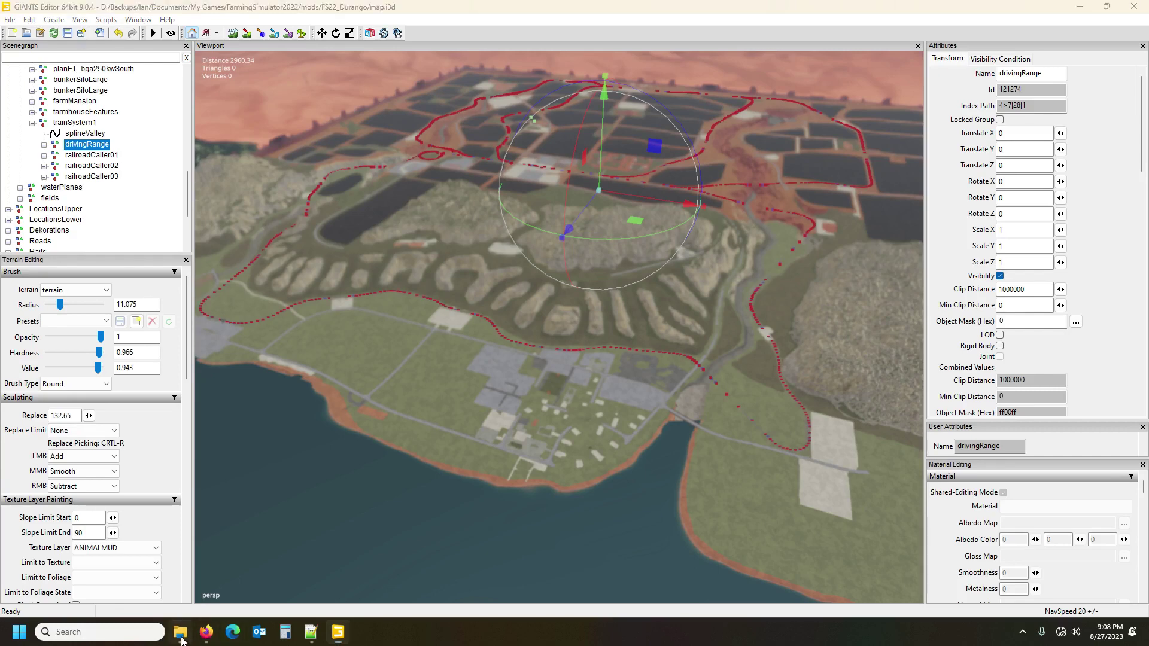
click(307, 10)
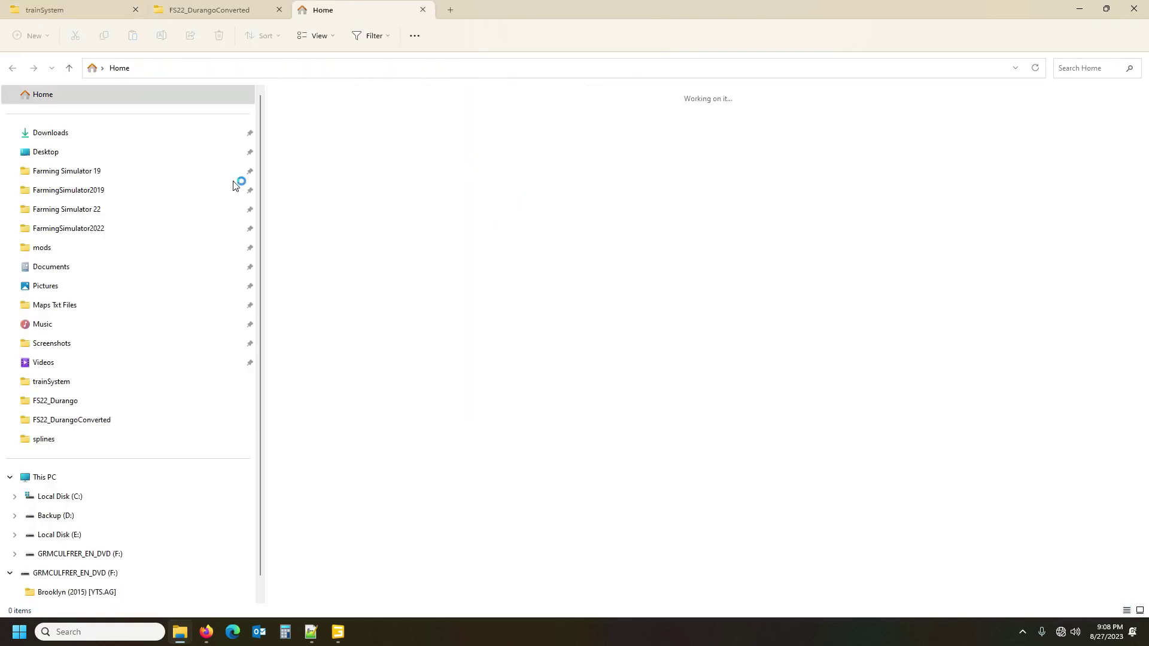
click(134, 248)
double_click(343, 173)
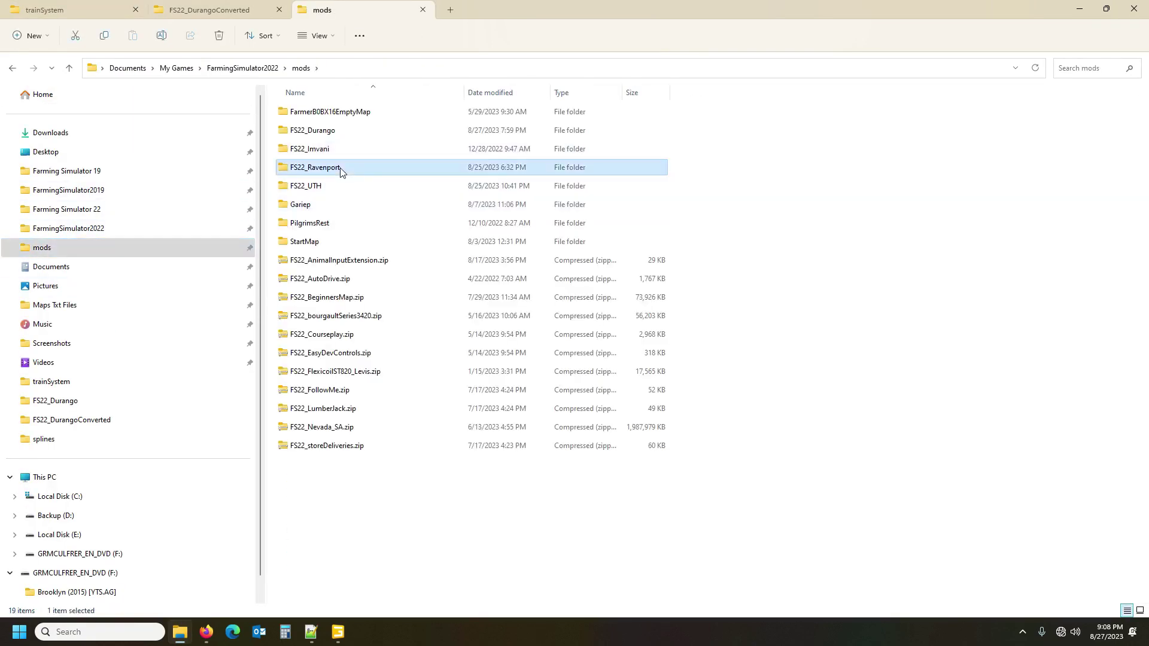
double_click(322, 134)
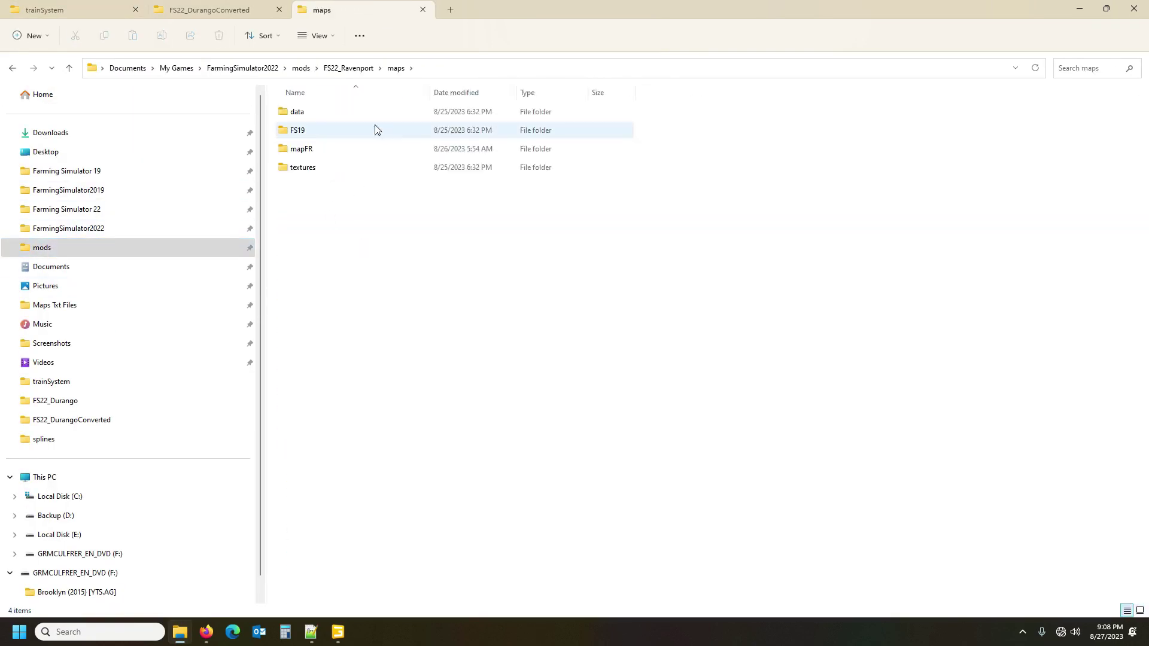
double_click(335, 150)
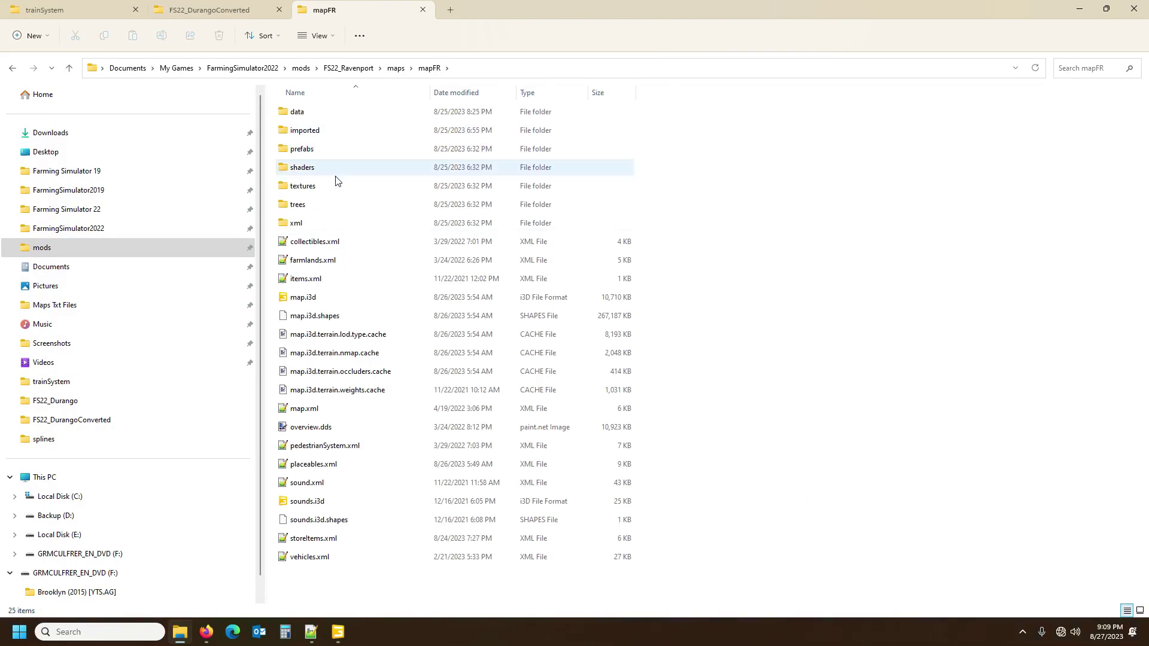
double_click(330, 131)
double_click(316, 281)
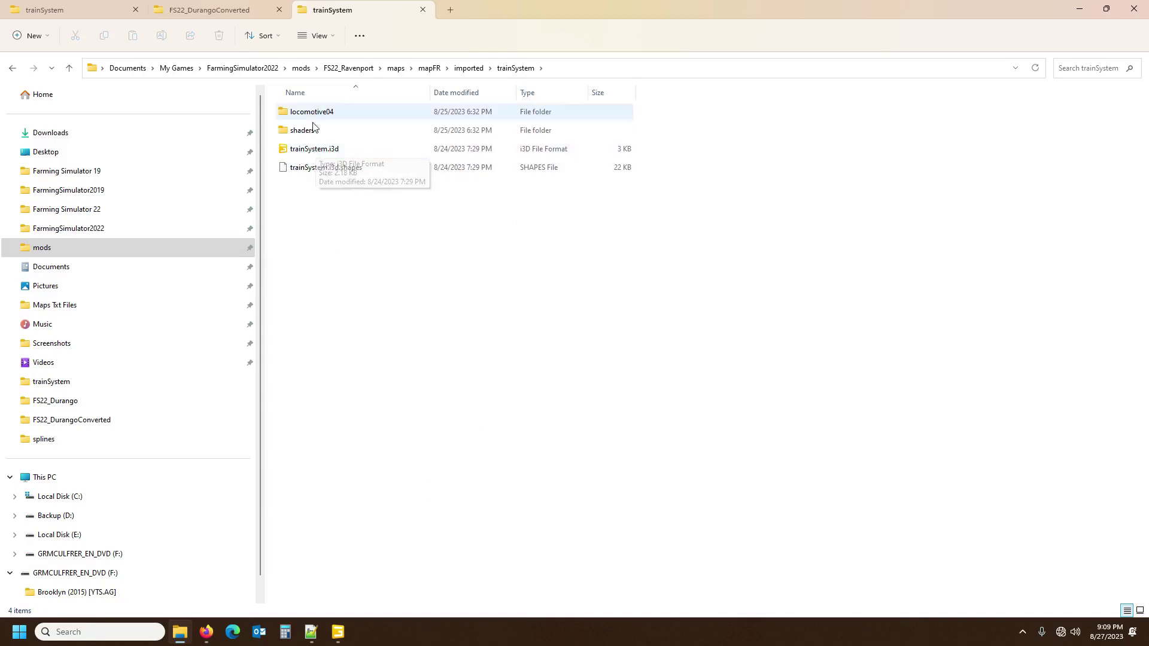
click(429, 69)
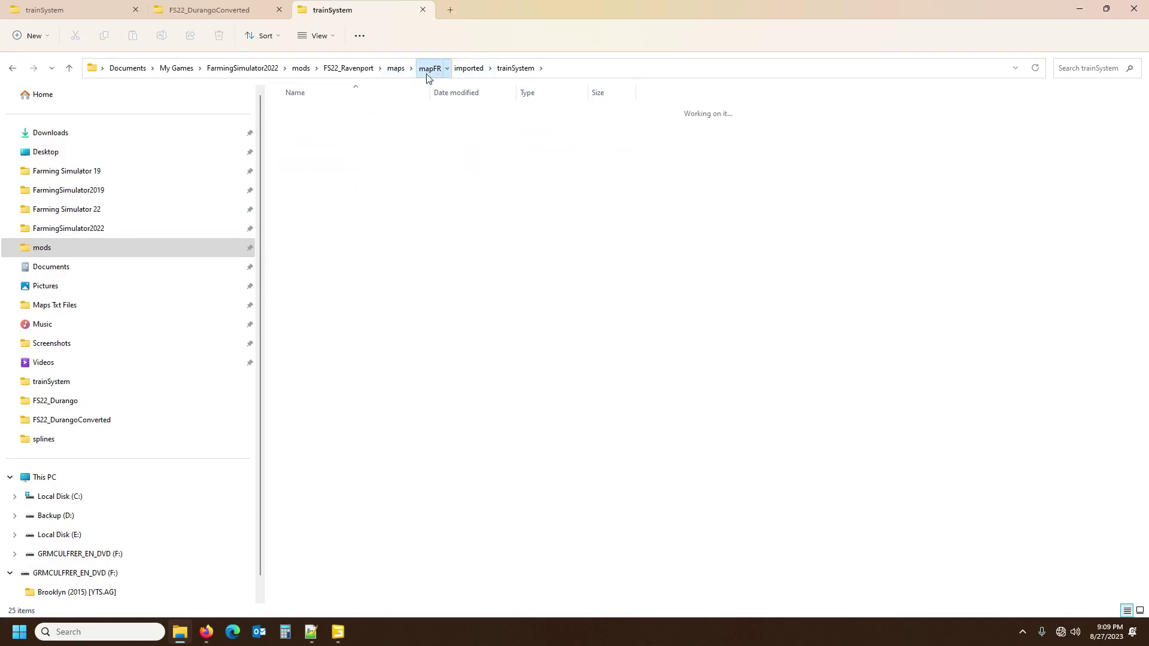
double_click(321, 225)
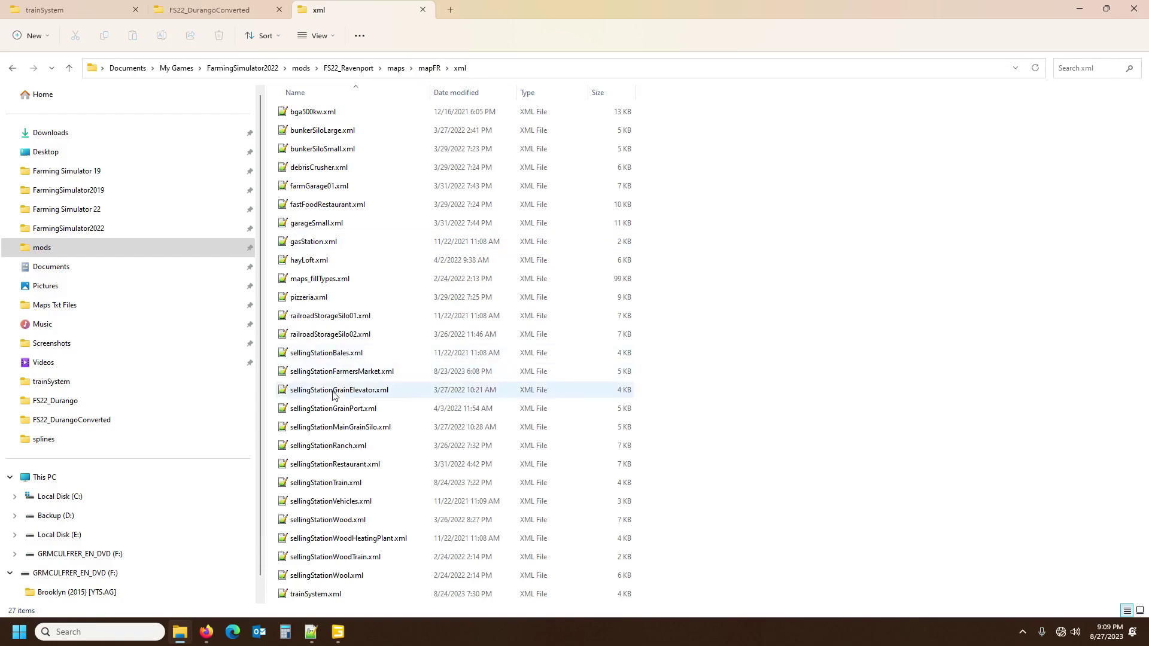
double_click(315, 593)
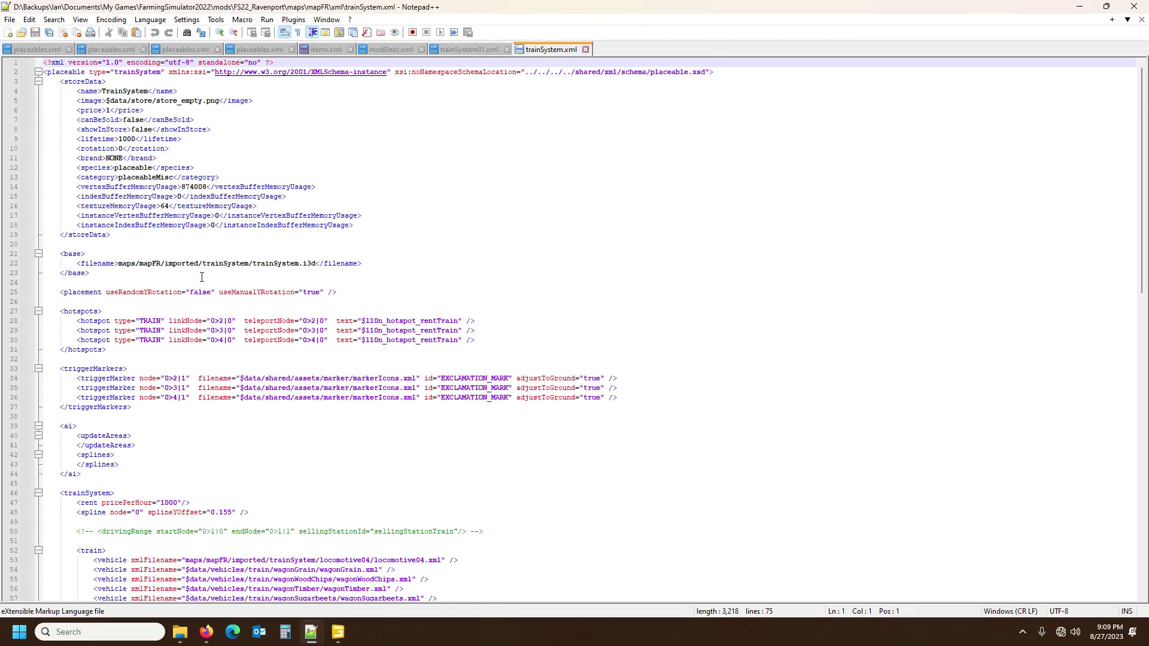
Examine the drivingRange, railroadCallers, triggerMarkers and hotspots entries in Ravenport's trainSystem.xml and close the file.
scroll(189, 291, down, 3)
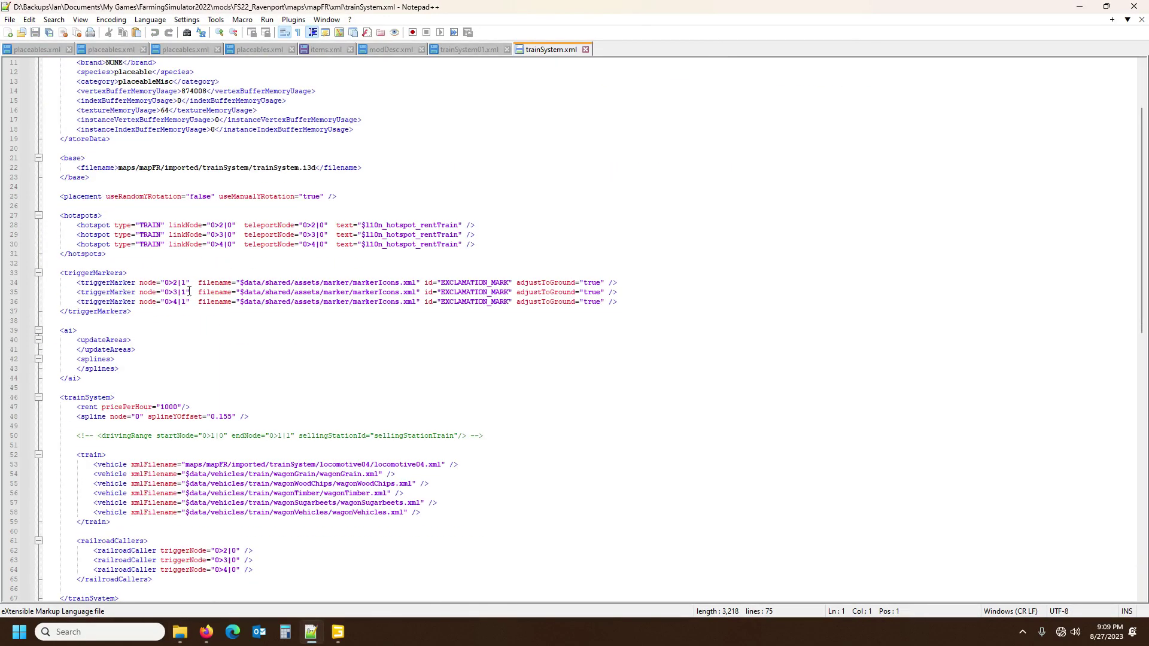
click(131, 435)
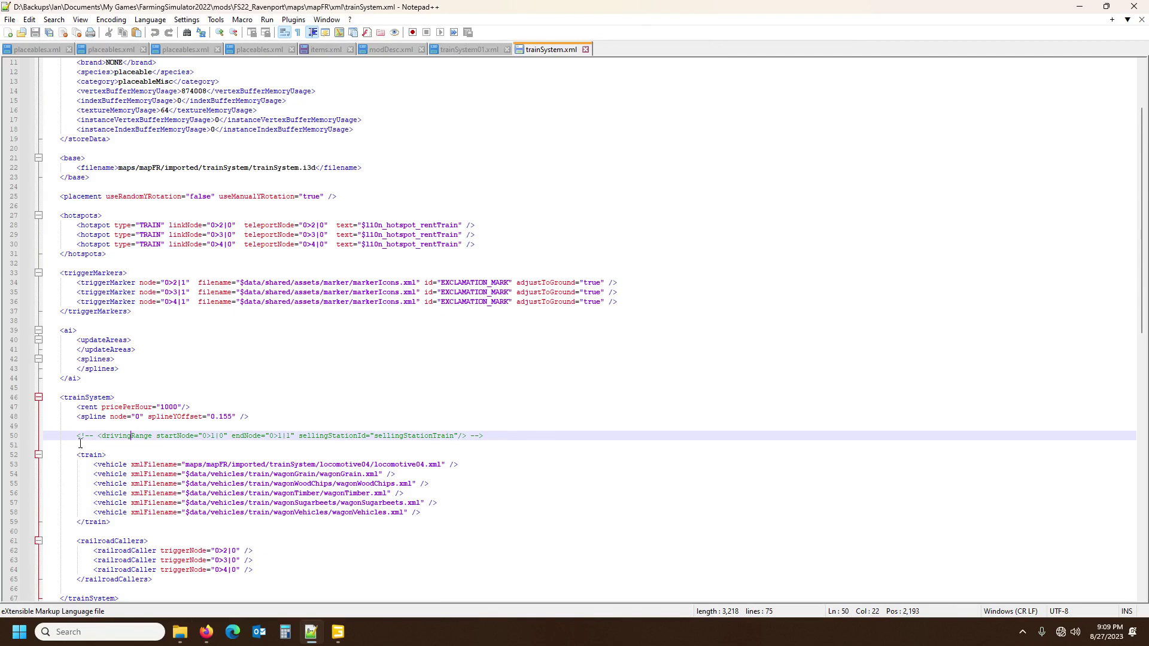
scroll(326, 328, down, 3)
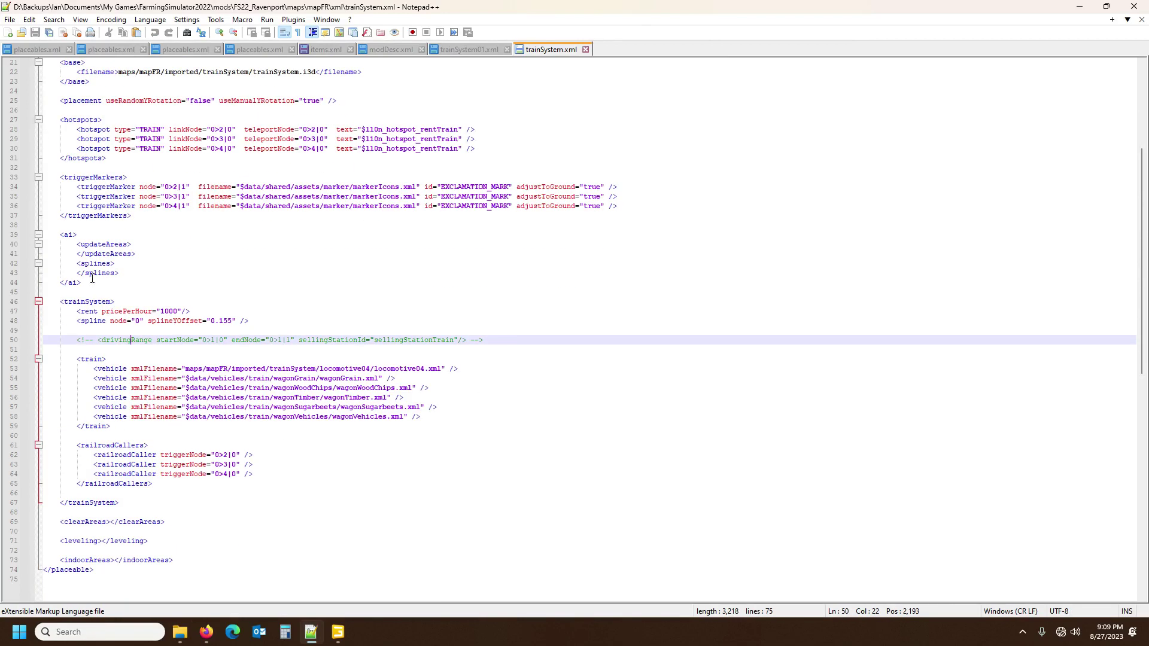
scroll(145, 282, up, 3)
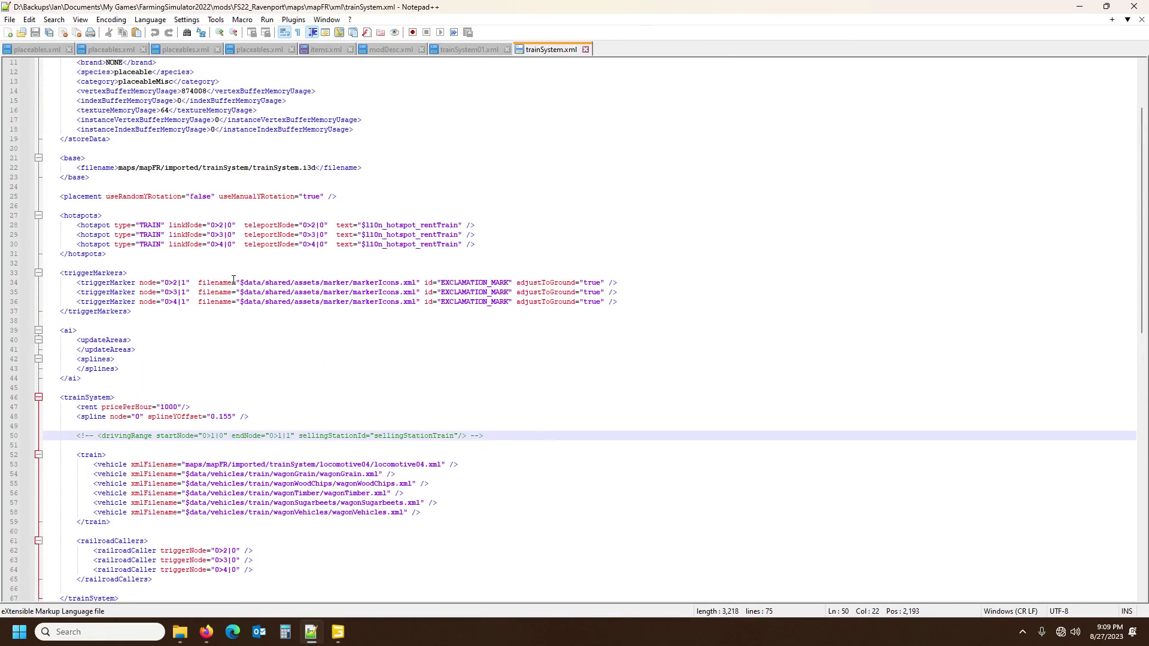
scroll(174, 287, down, 6)
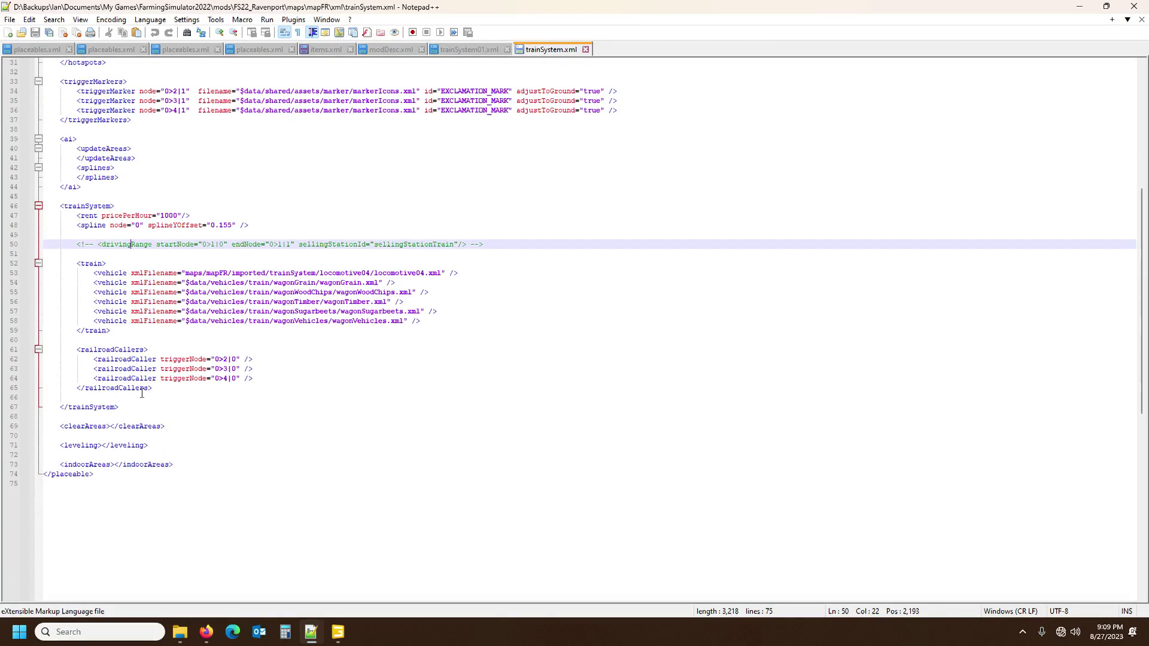
click(99, 351)
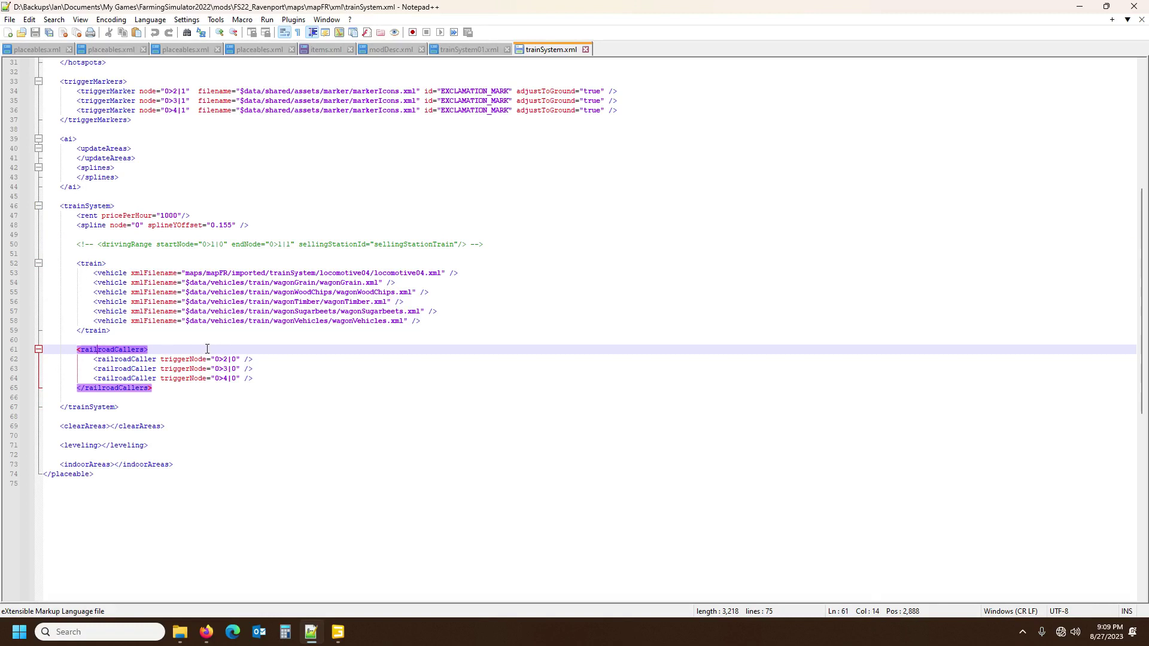
scroll(152, 255, up, 3)
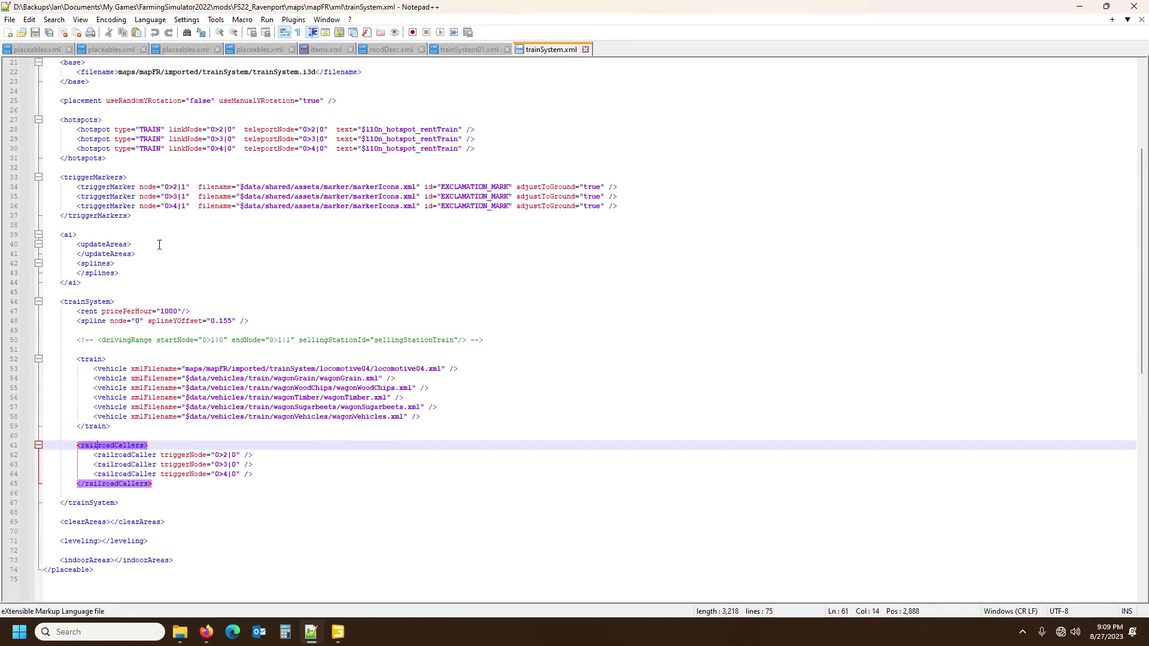
click(81, 177)
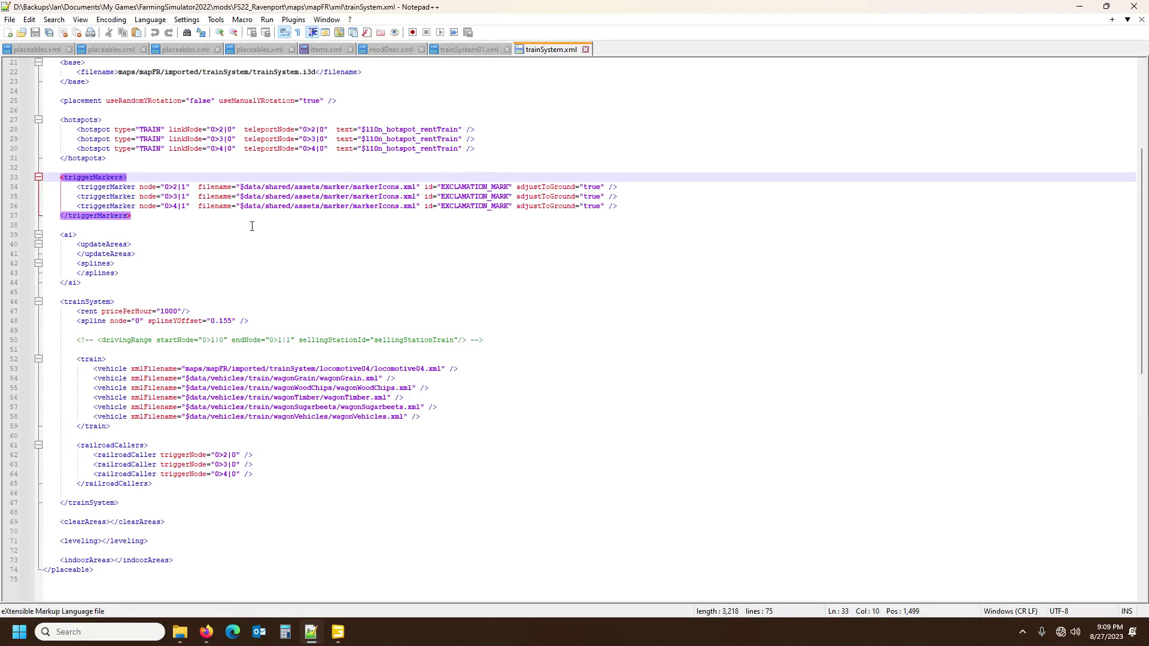
click(81, 120)
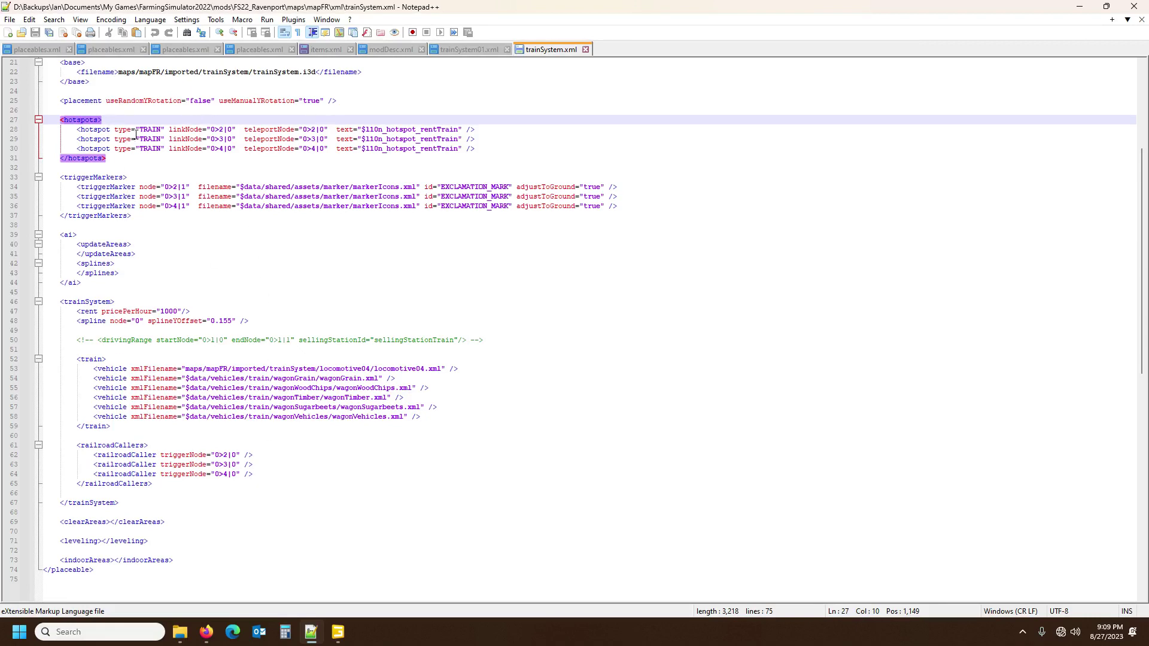
click(586, 50)
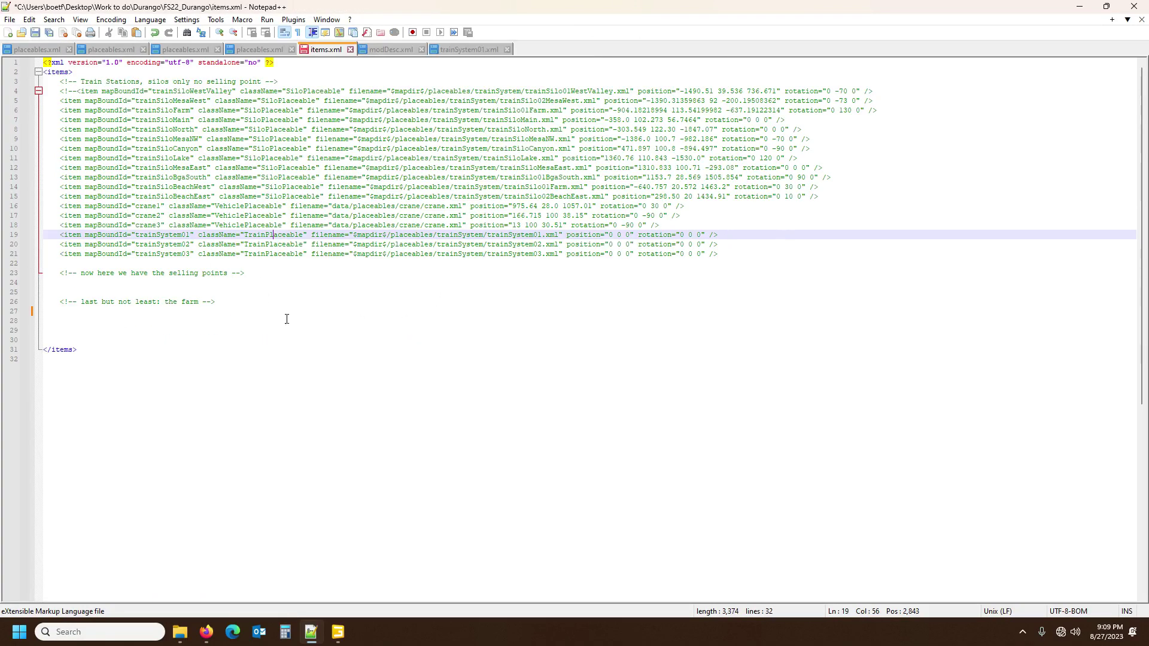
Return to File Explorer and open trainSystem.i3d from FS22_Ravenport's mapFR/imported/trainSystem folder in GIANTS Editor 9.0.4.
mouse_move(183, 641)
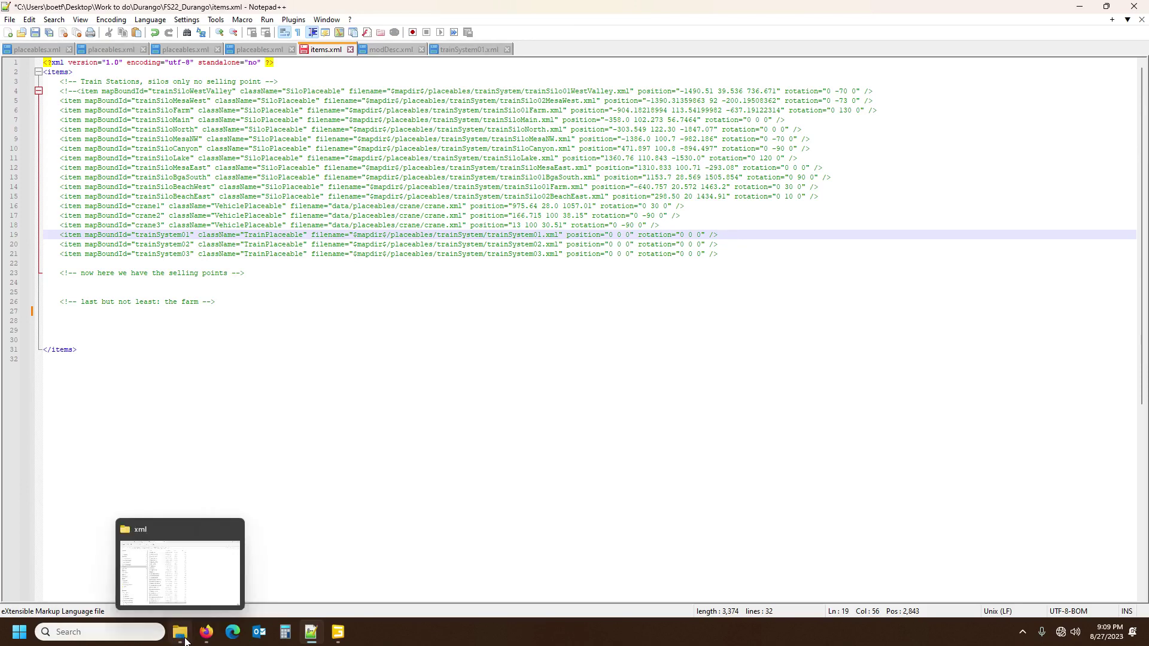
click(185, 641)
click(337, 632)
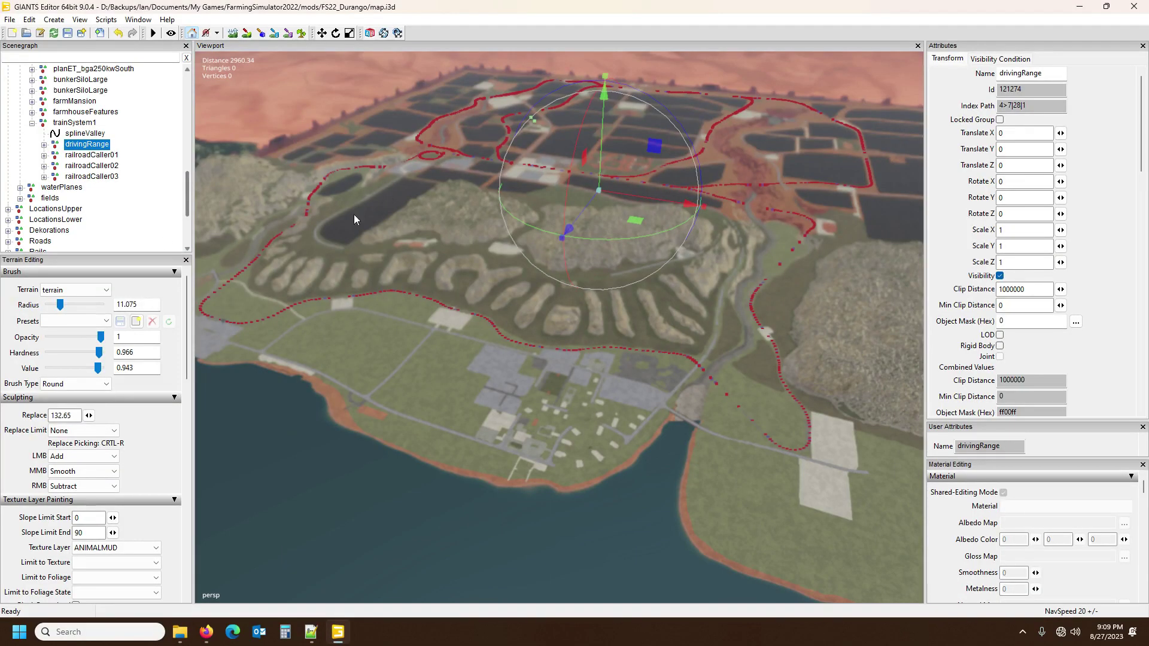
click(181, 632)
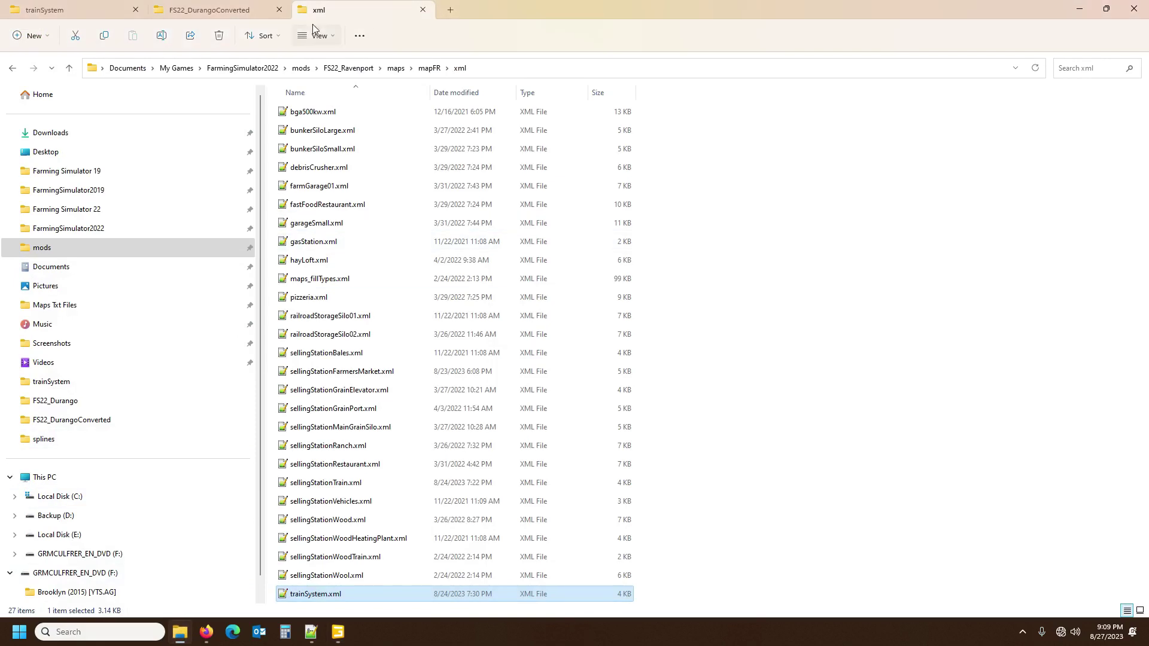
click(429, 68)
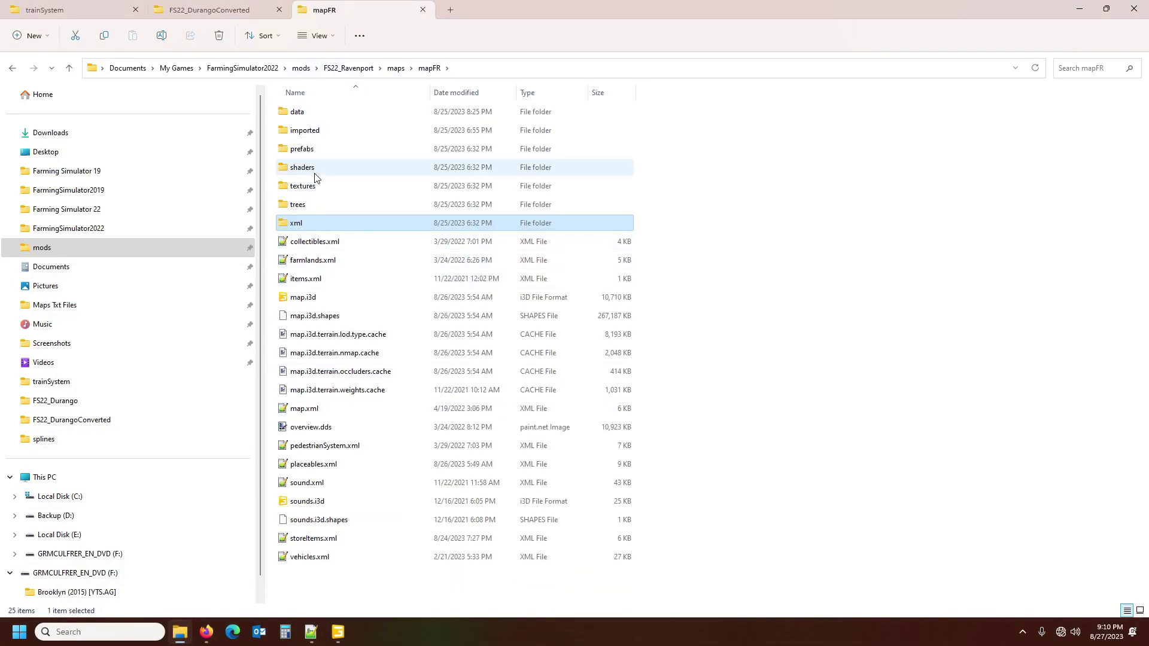
double_click(313, 139)
double_click(311, 279)
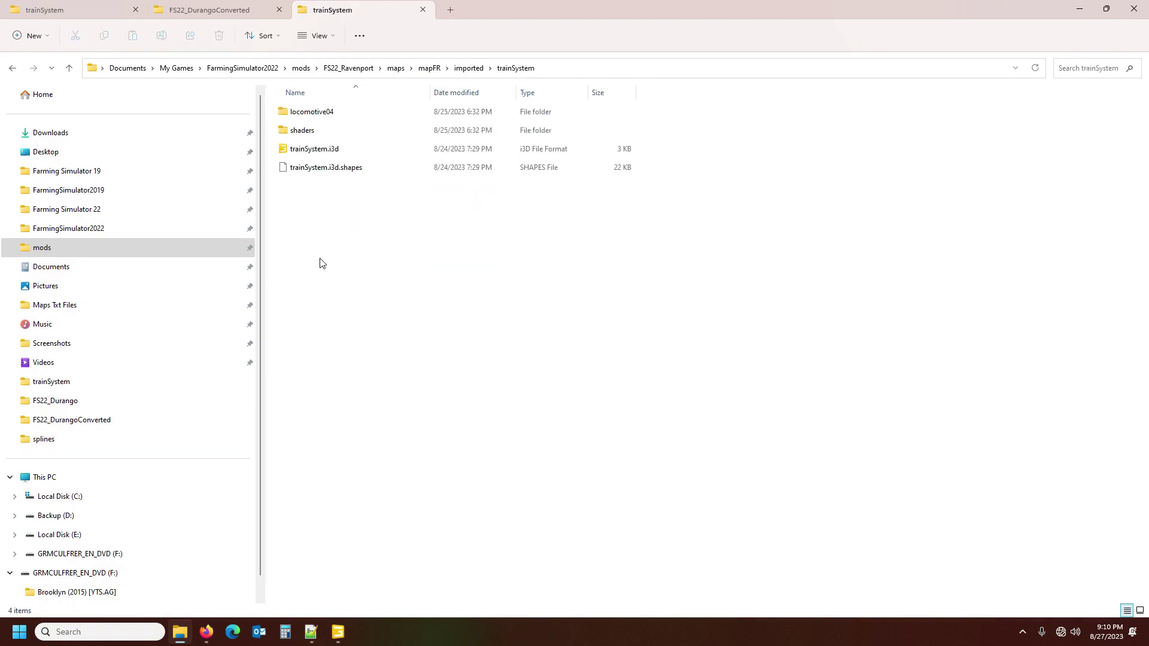
double_click(317, 147)
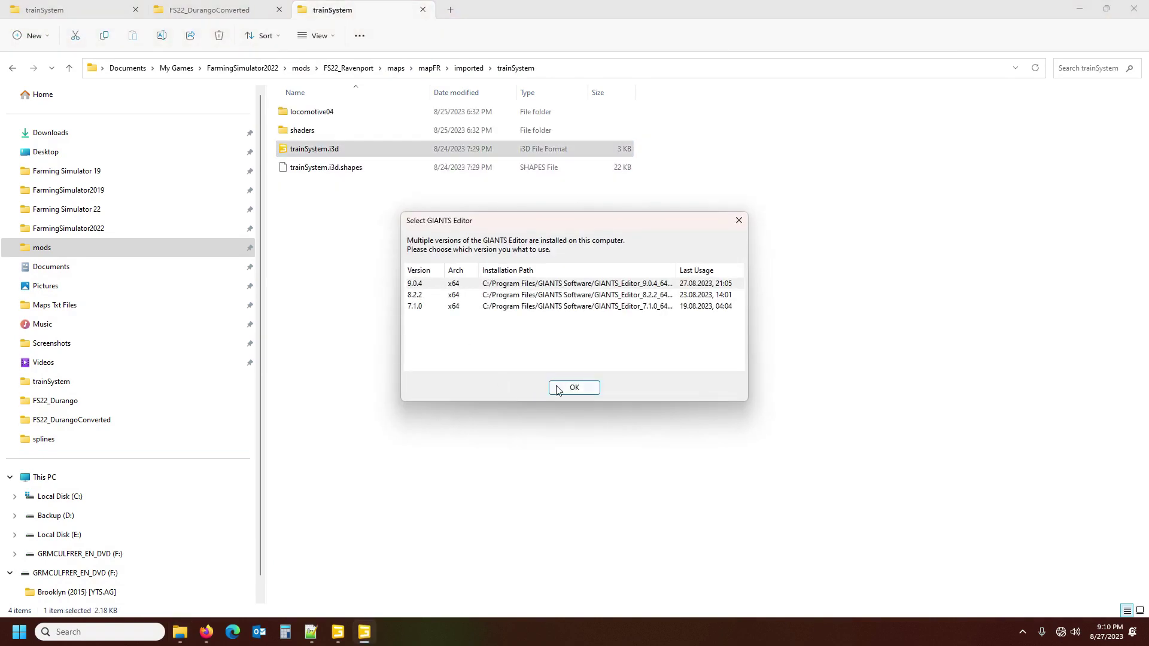
click(559, 389)
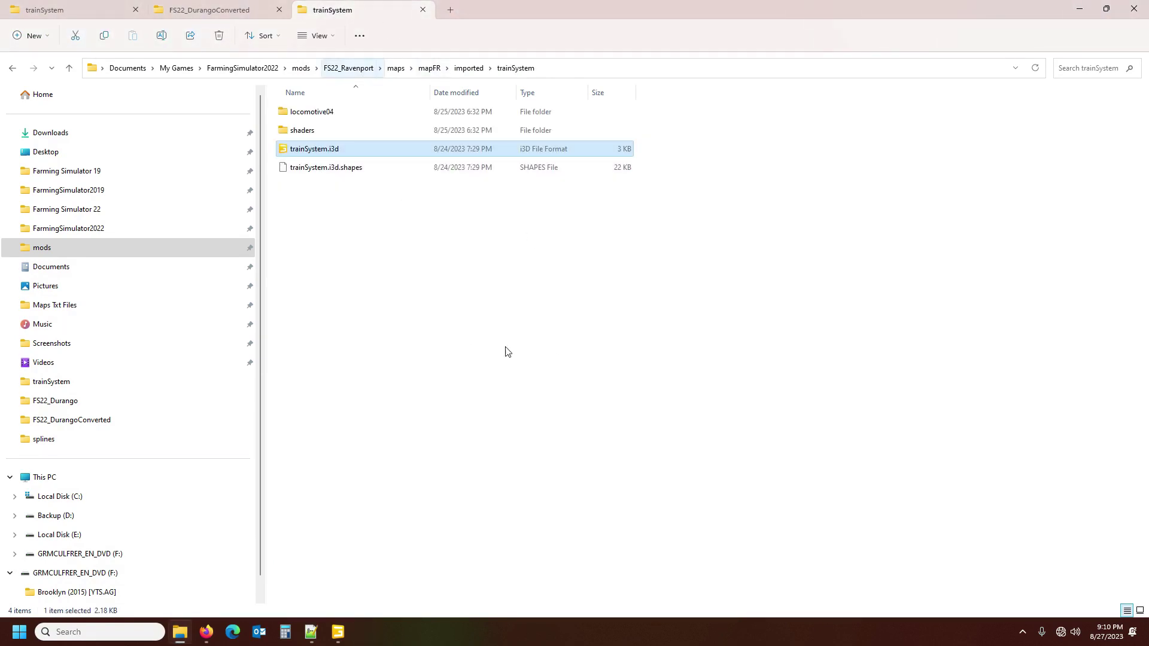
key(Return)
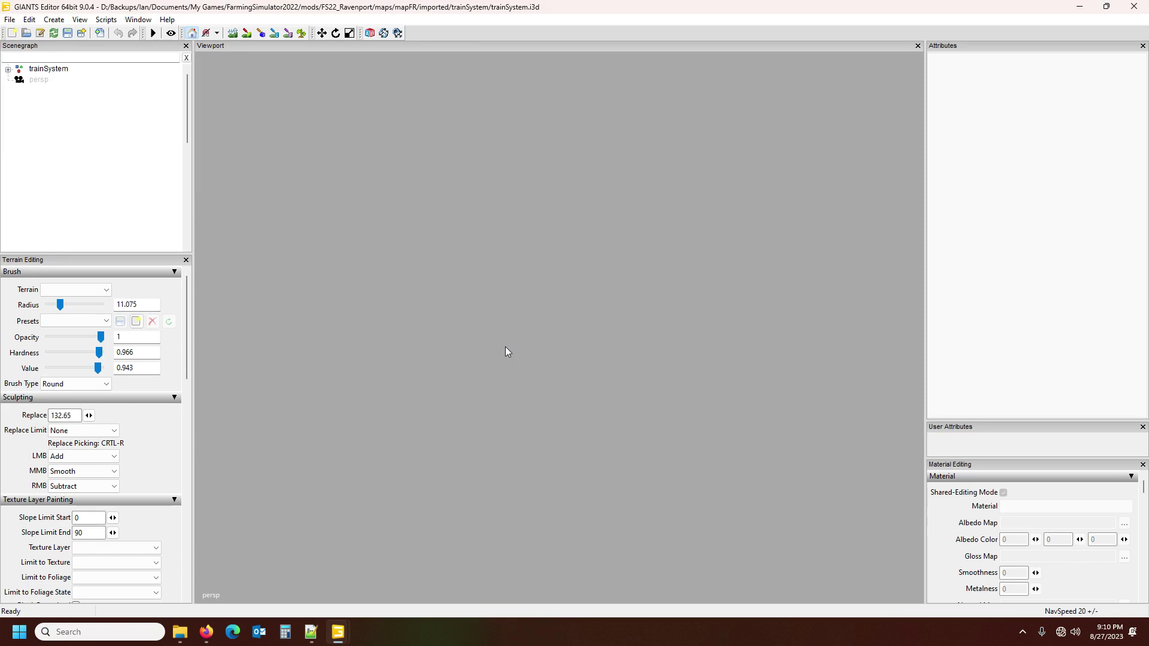
Examine the trainSpline, transform and railroadCaller nodes in Ravenport's trainSystem.i3d and close that editor window.
click(9, 69)
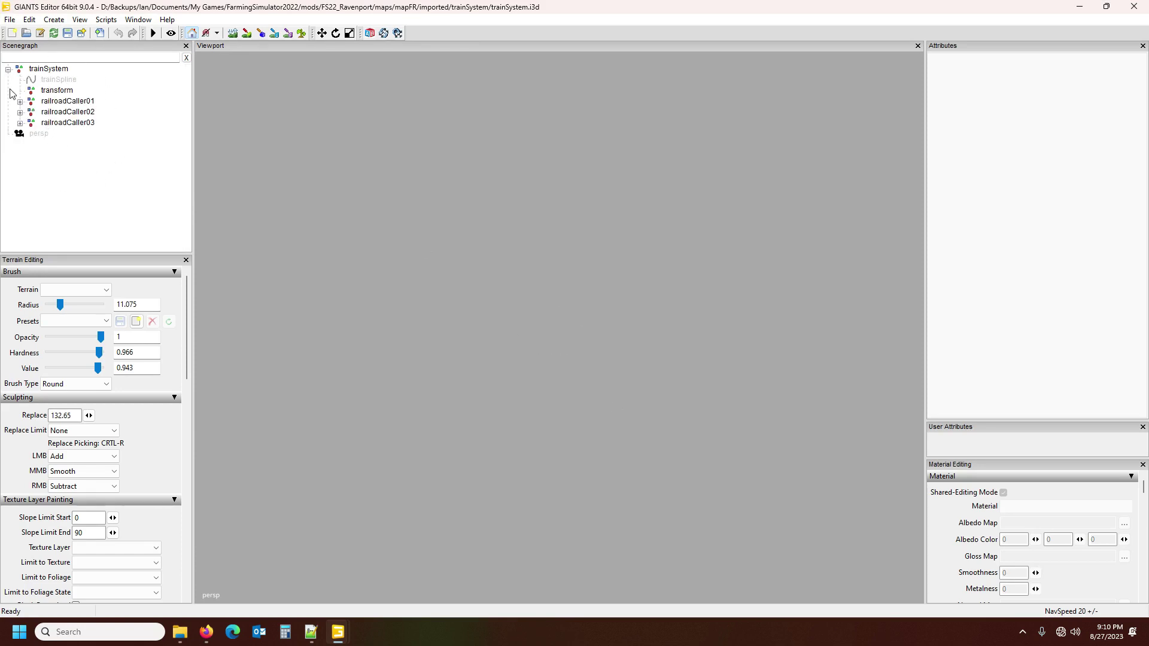
click(60, 82)
click(55, 92)
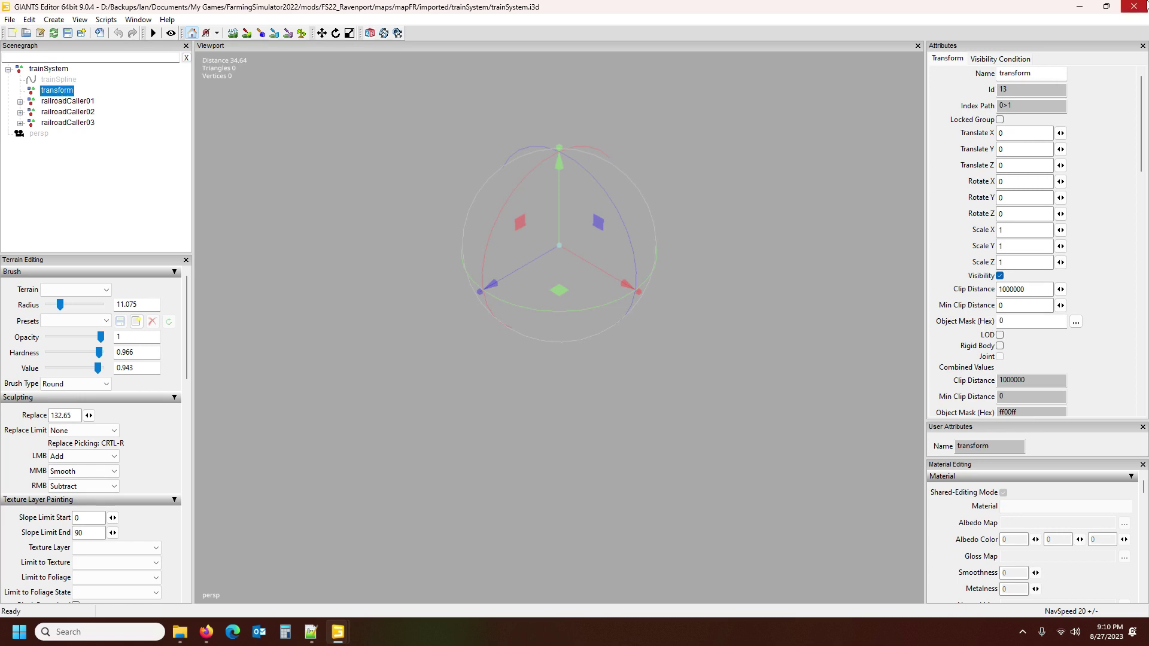
click(1134, 6)
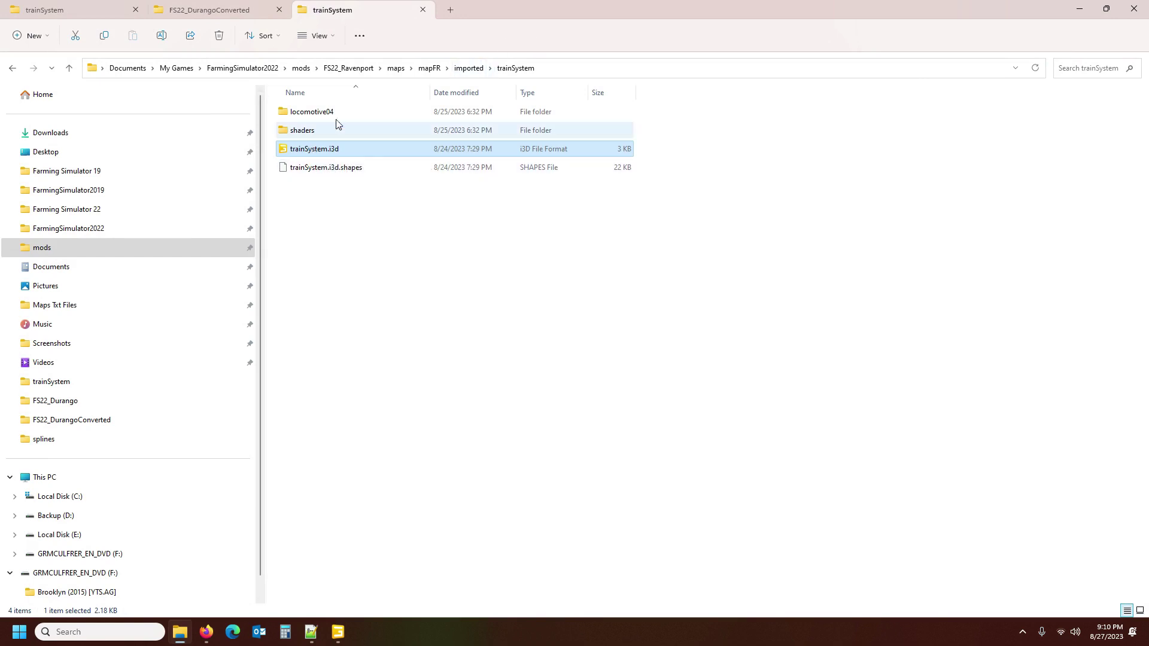
Close Ravenport's trainSystem folder, switch to the Durango map in GIANTS Editor and delete the drivingRange group from trainSystem1.
click(422, 10)
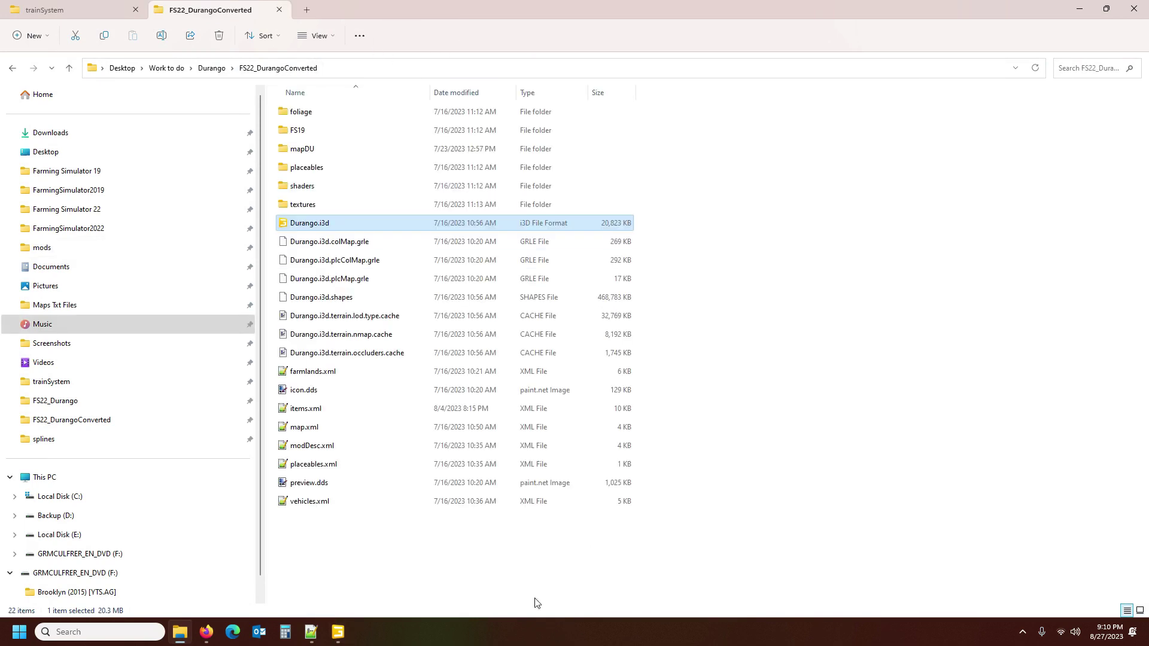
click(337, 632)
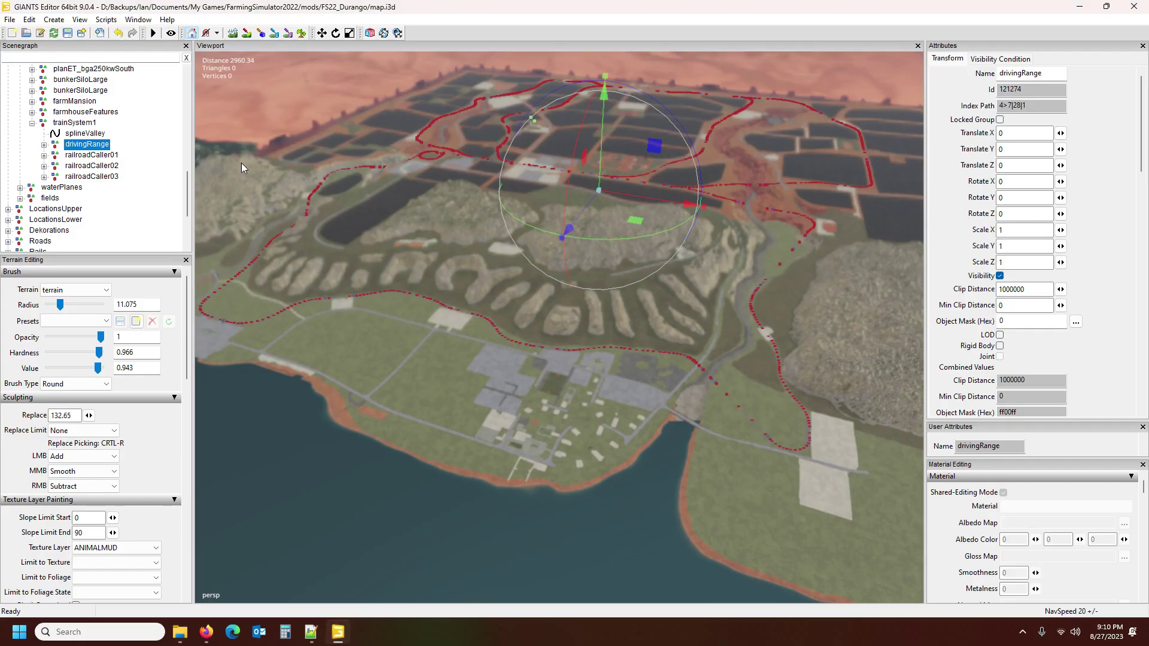
key(Delete)
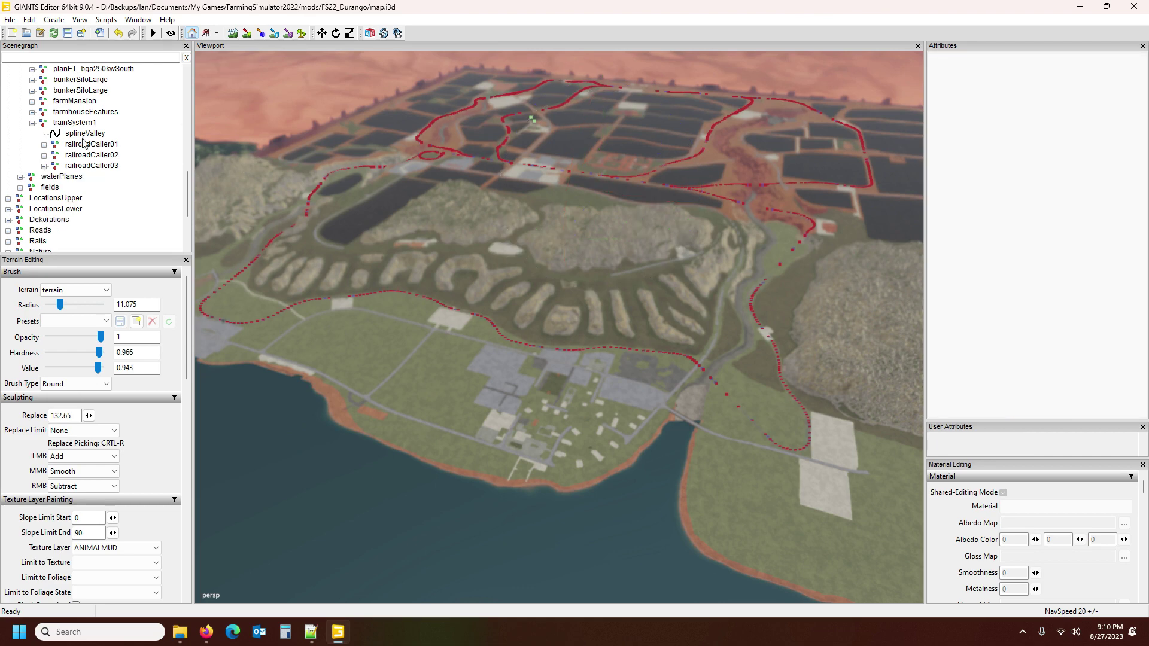
Export trainSystem1 with files and parent directory structure, replacing trainSystem1.i3d in FS22_Durango's placeables/trainSystem folder.
click(76, 124)
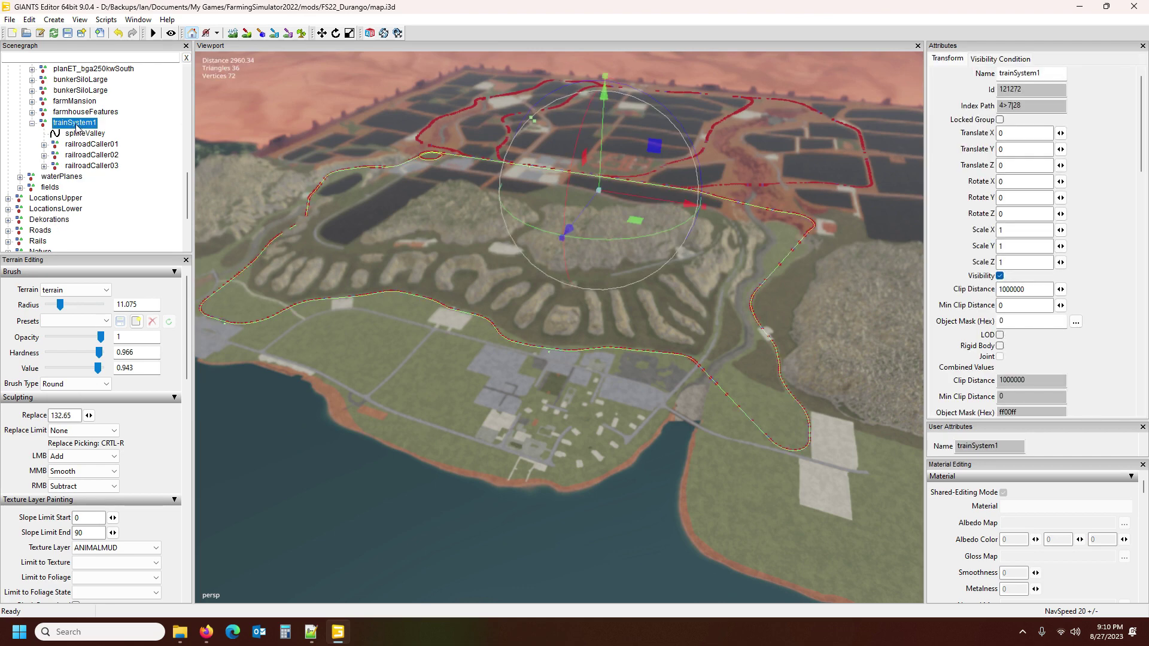
click(10, 20)
click(57, 202)
click(390, 169)
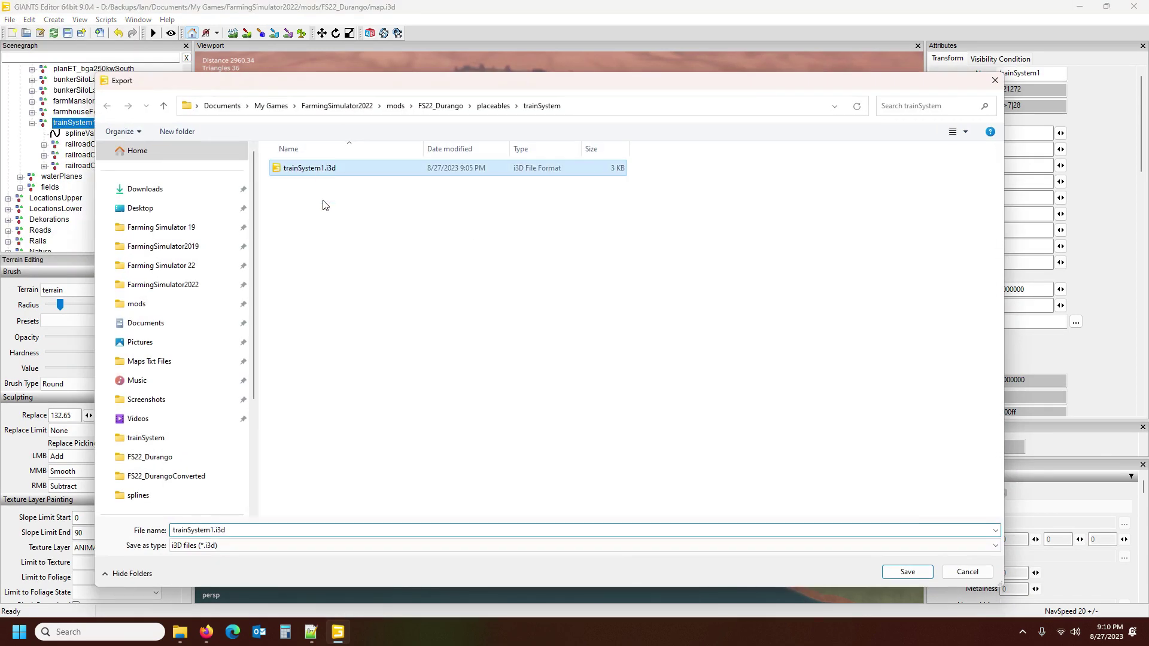
click(891, 573)
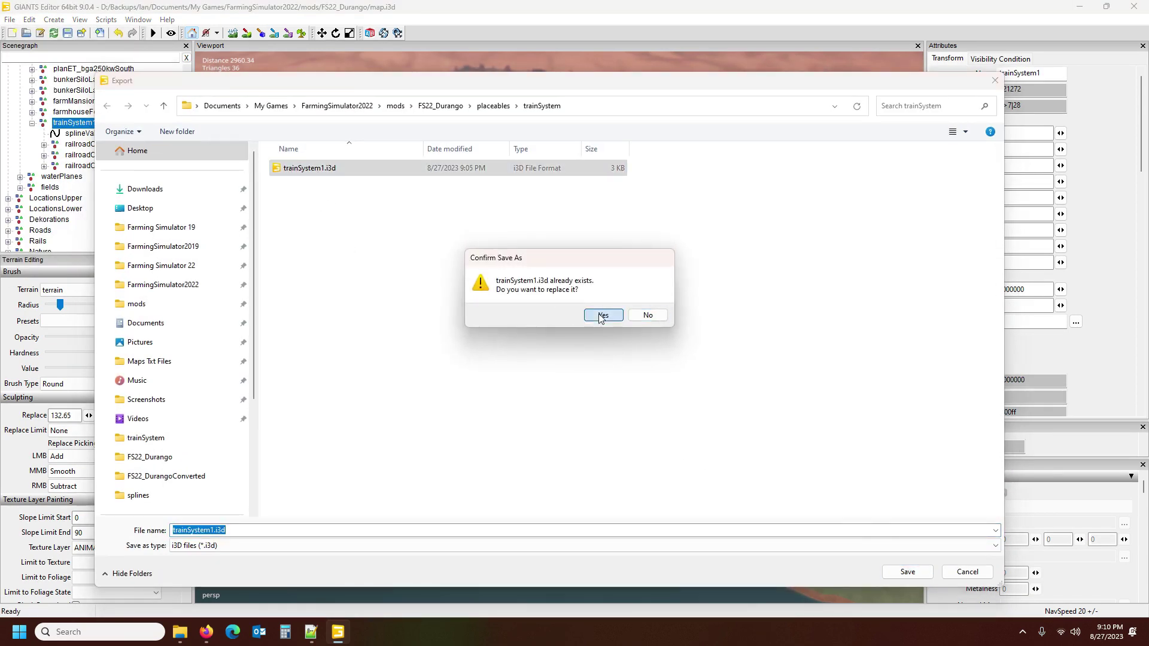
click(598, 316)
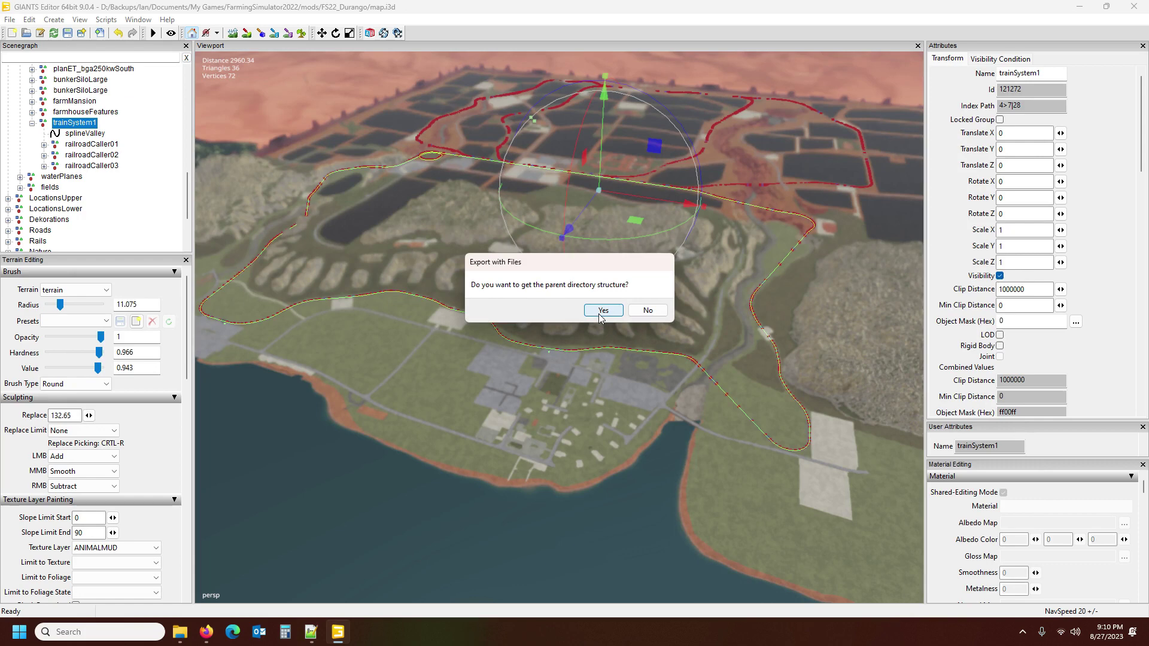
click(601, 314)
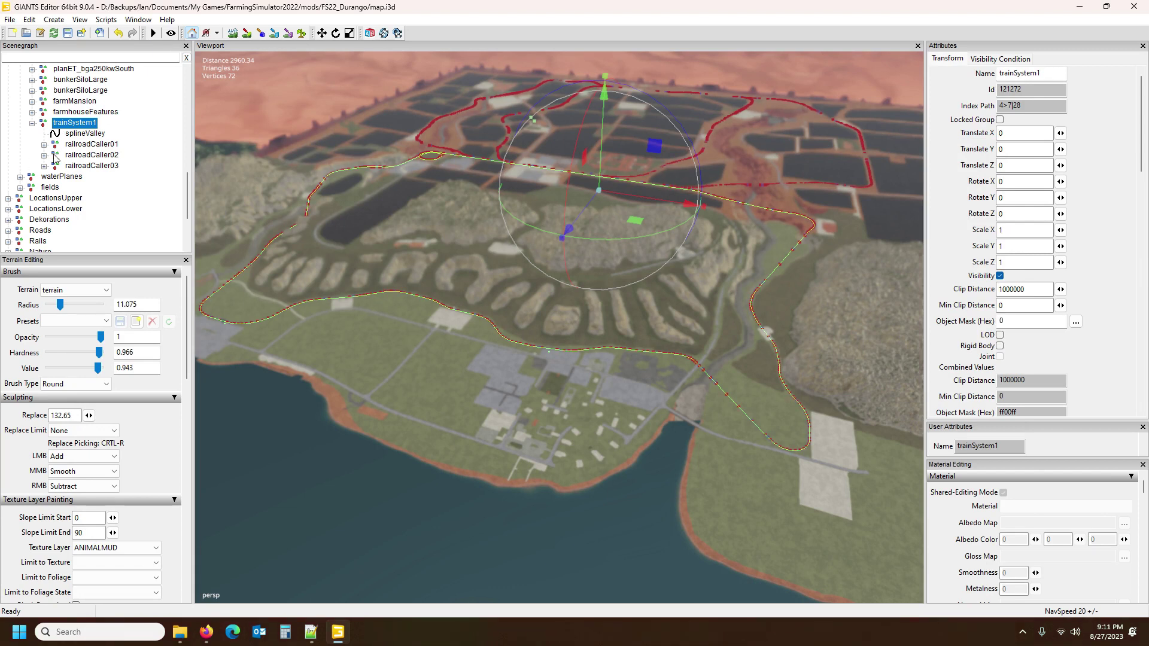
Switch to File Explorer and copy trainSystem.xml from the Farming Simulator 22 game's data/placeables/mapFR/trainSystem folder.
click(180, 632)
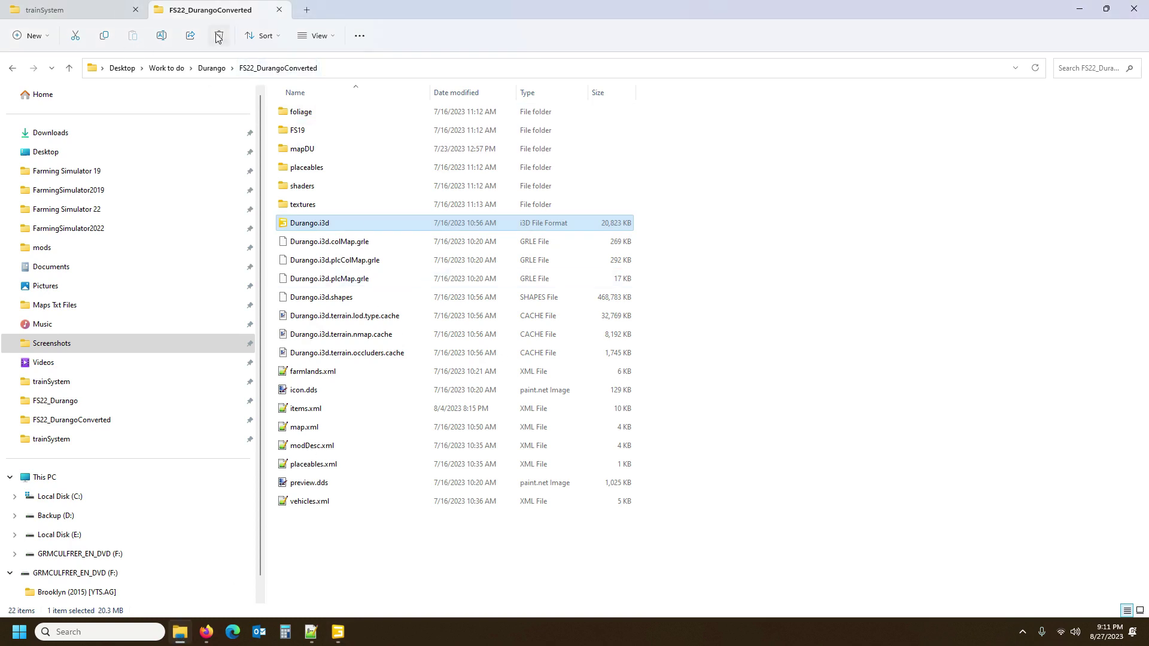
click(307, 10)
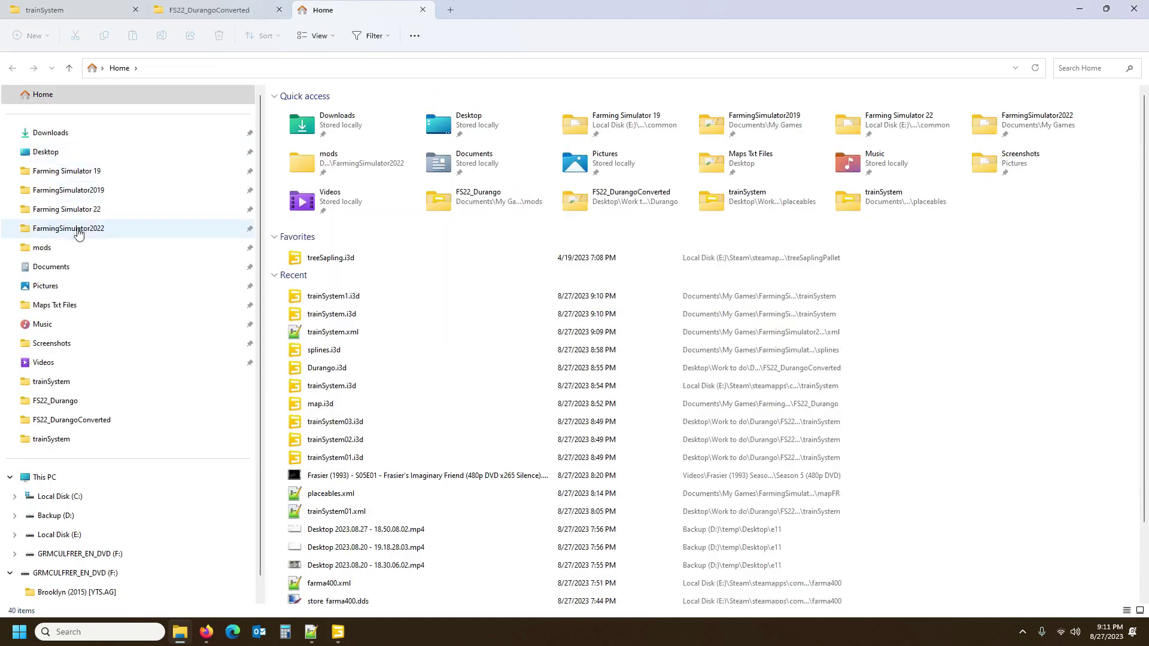
click(55, 252)
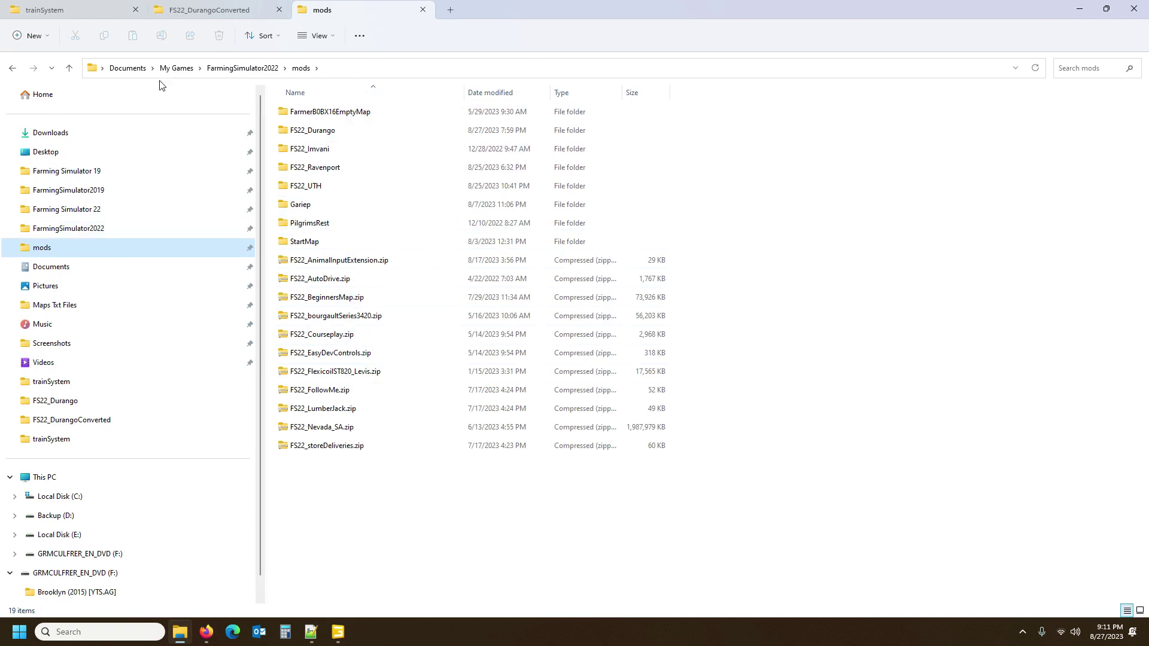
click(93, 210)
click(306, 117)
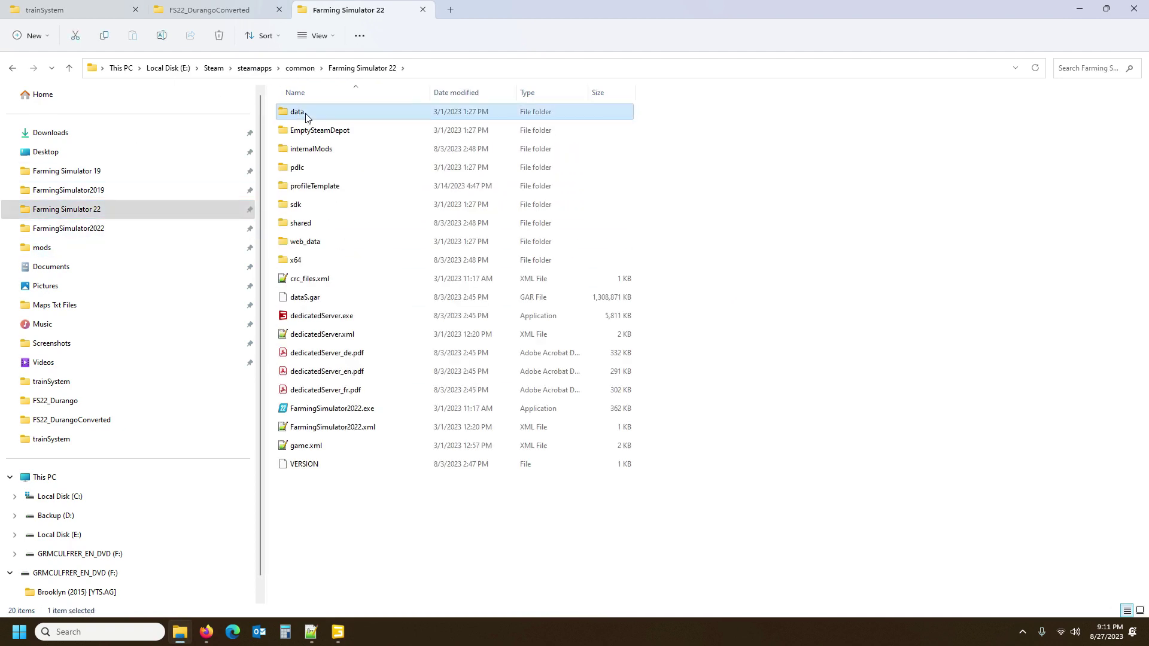
double_click(306, 117)
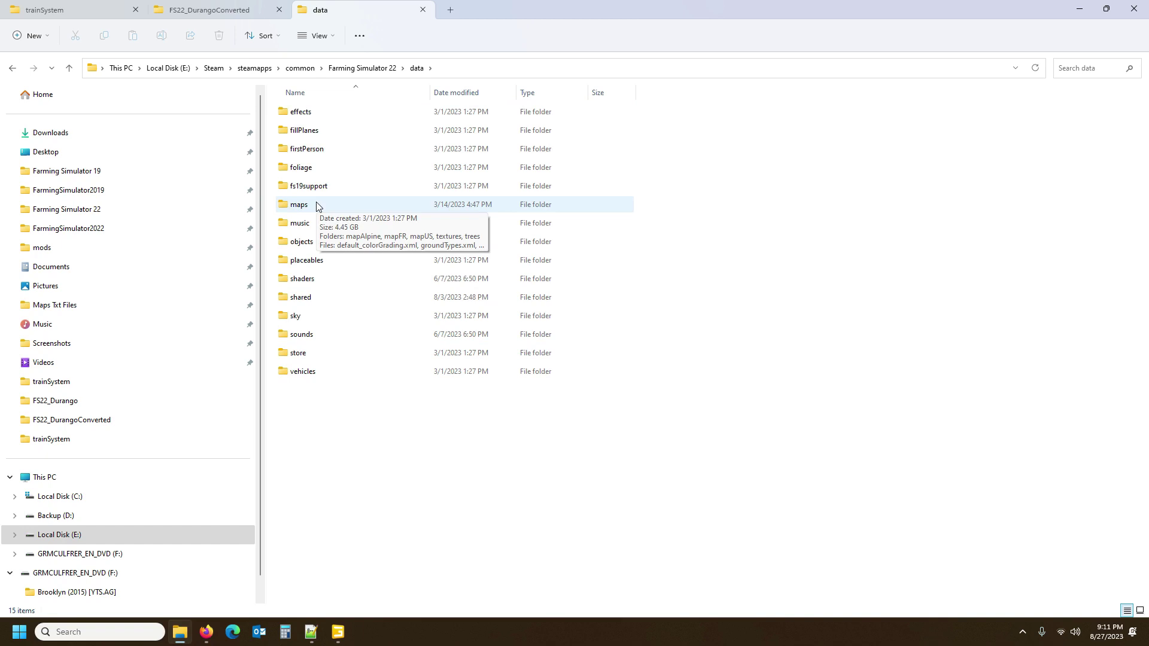
double_click(324, 261)
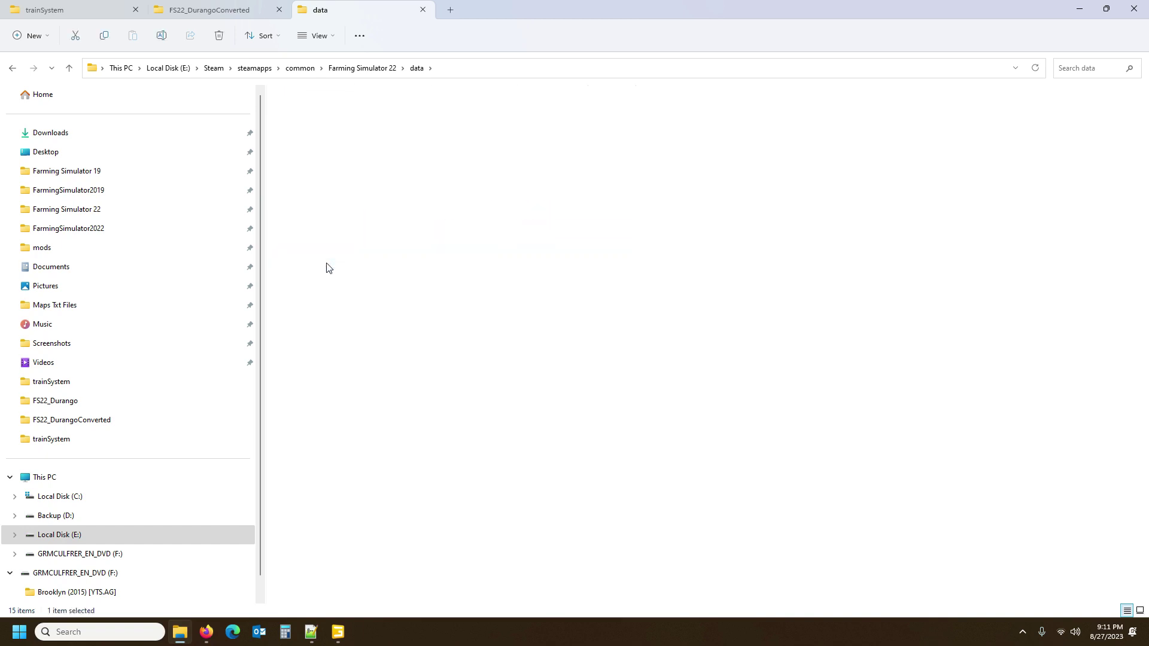
double_click(318, 225)
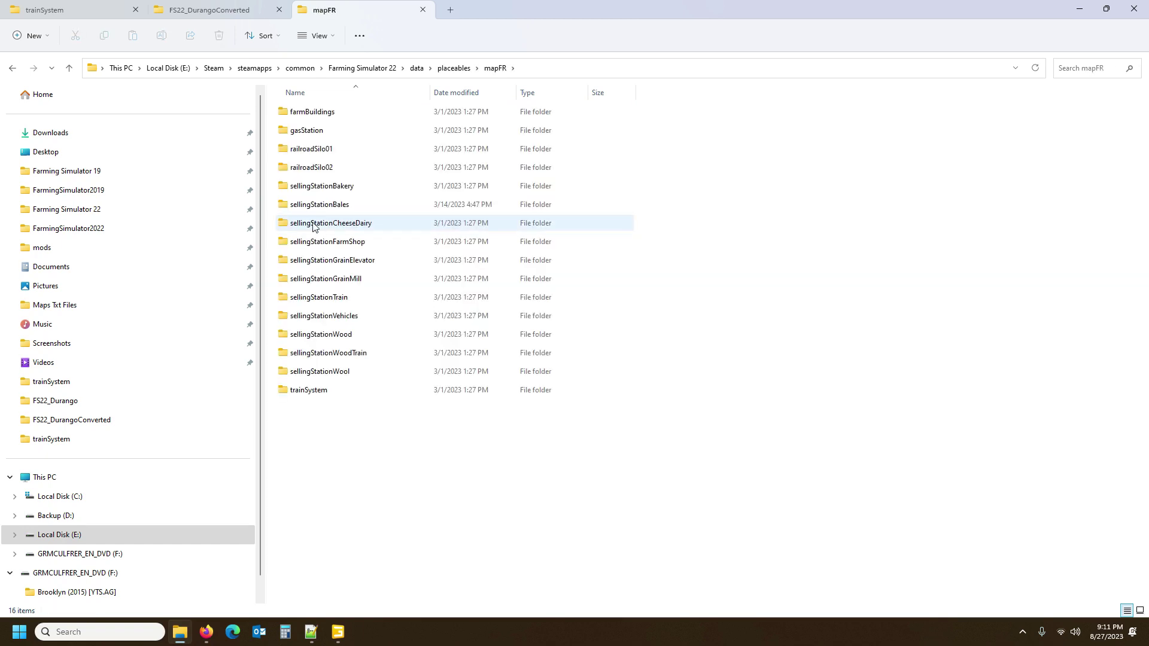
click(315, 393)
double_click(315, 393)
click(308, 153)
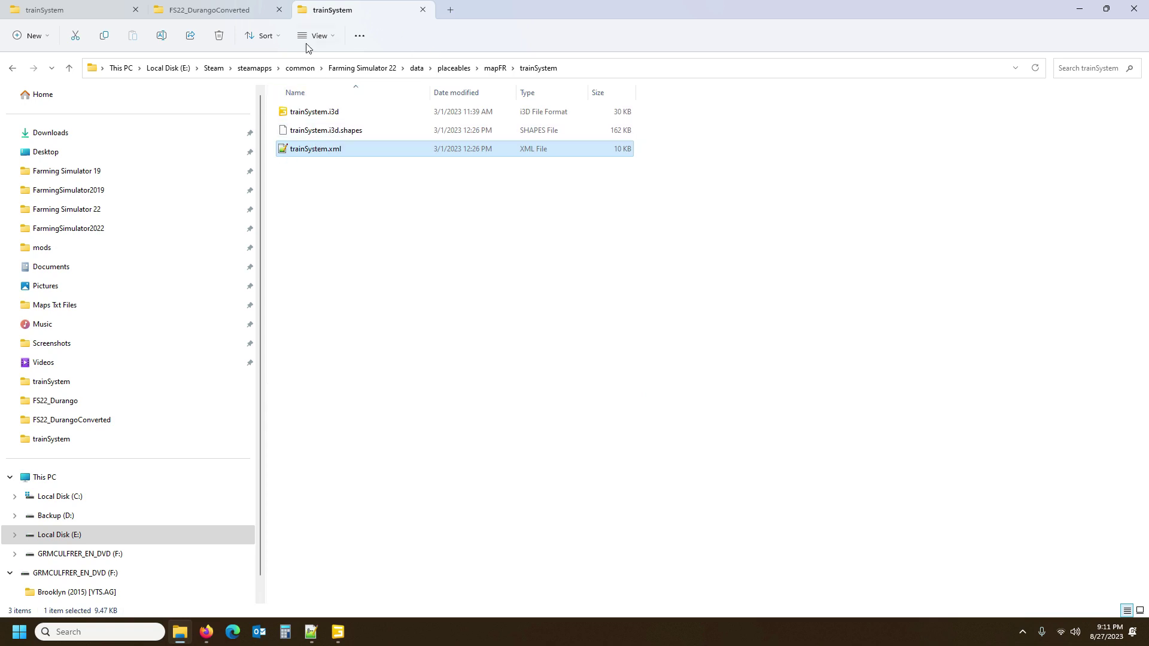
Paste the copied trainSystem.xml into FS22_Durango's xml folder and rename it trainSystem1.xml.
click(62, 14)
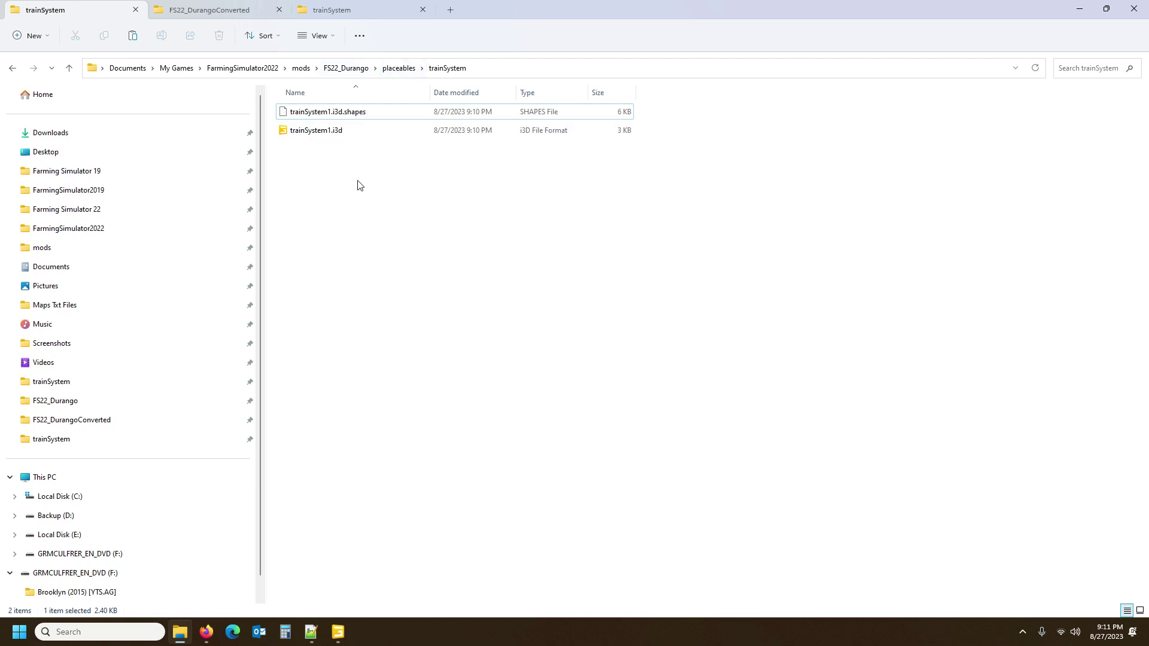
click(347, 69)
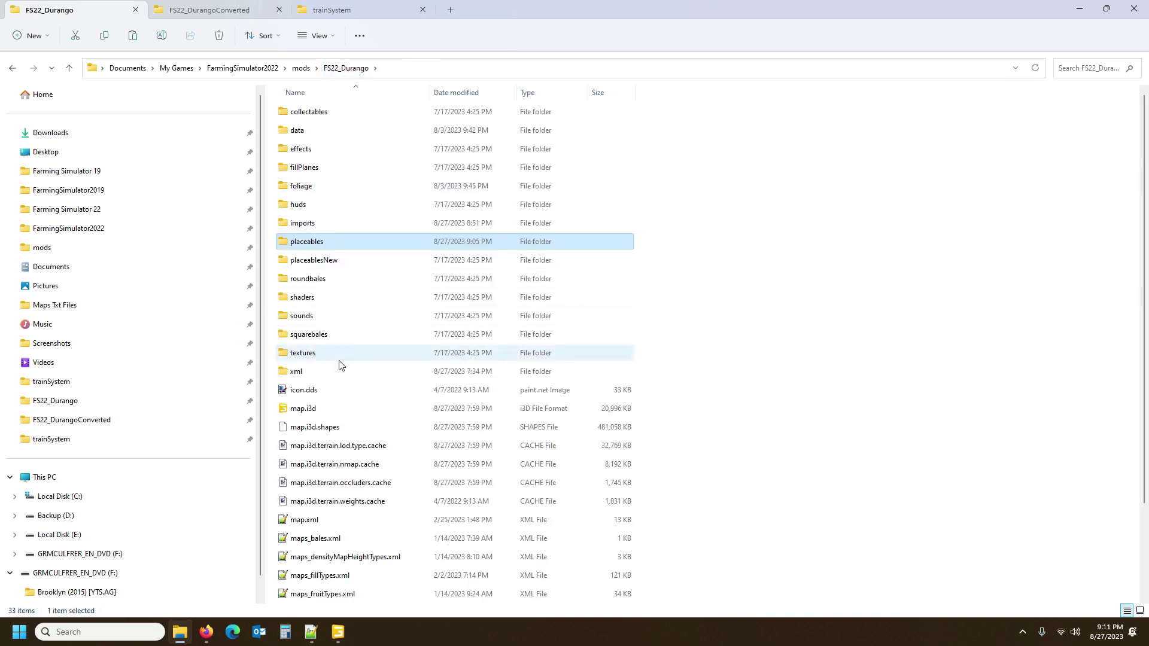
double_click(317, 369)
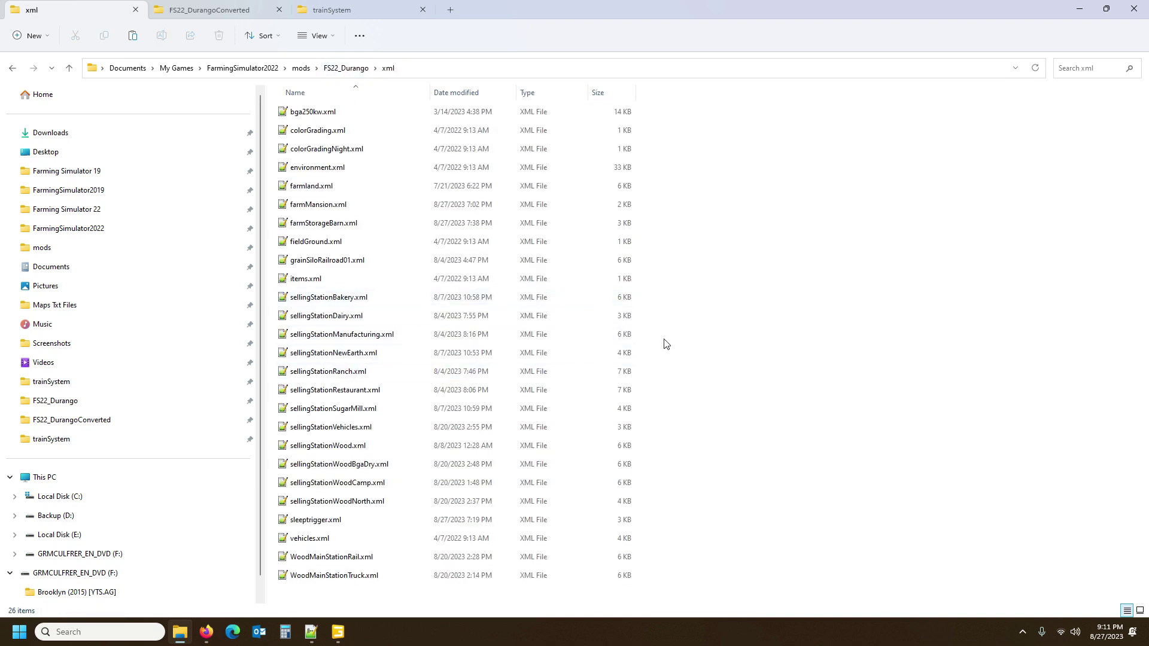
key(ctrl+v)
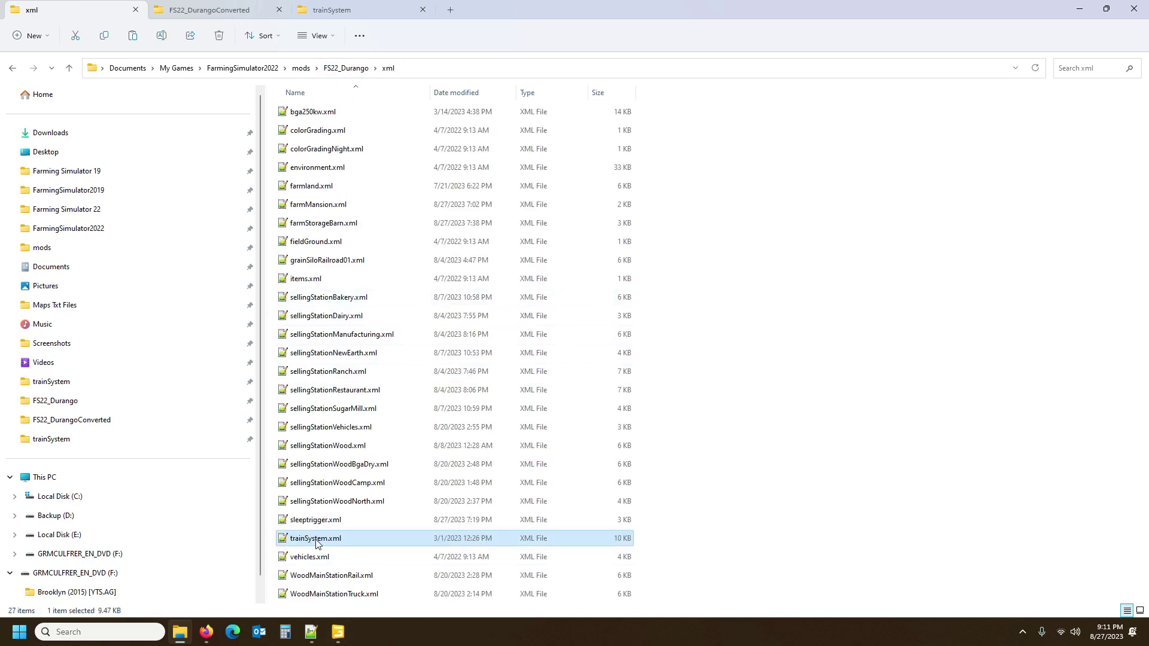
click(328, 538)
key(Right)
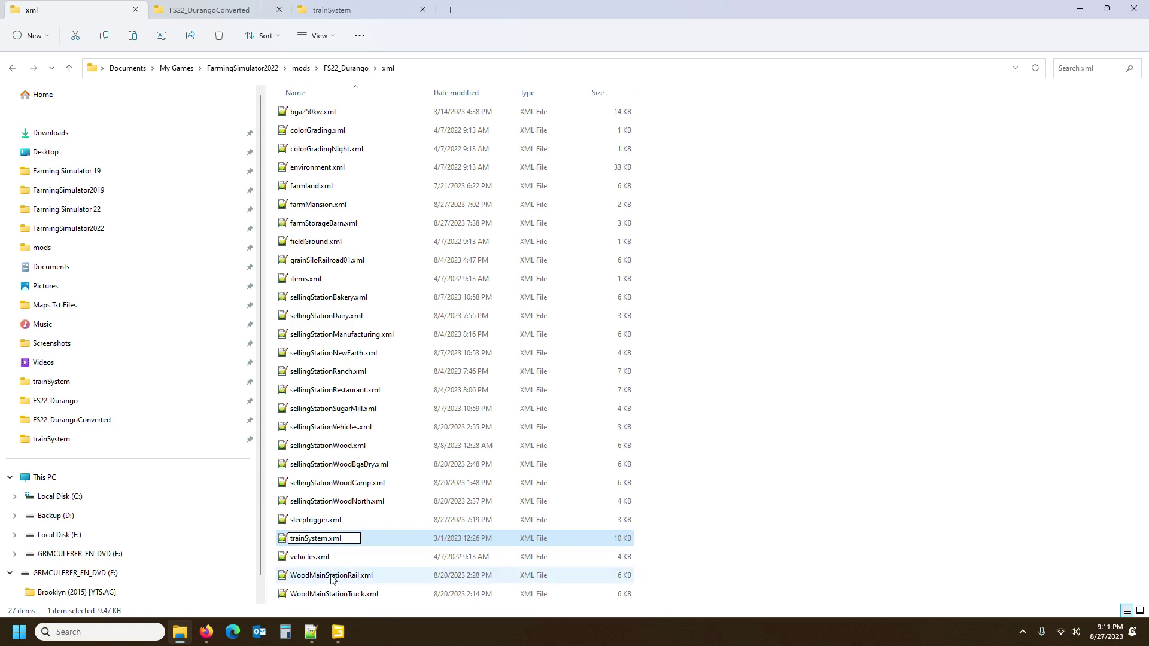
text(1)
click(467, 542)
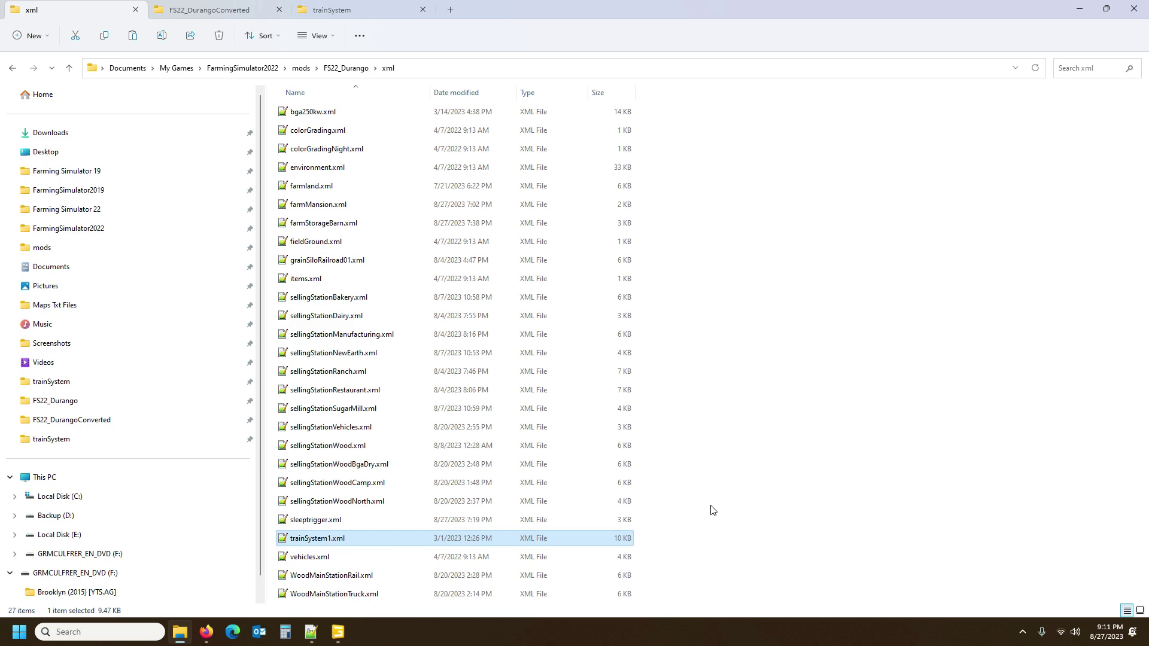
Add two more copies of the train system XML to the folder, named trainSystem2.xml and trainSystem3.xml.
key(ctrl+v)
key(ctrl+v)
click(337, 562)
click(333, 560)
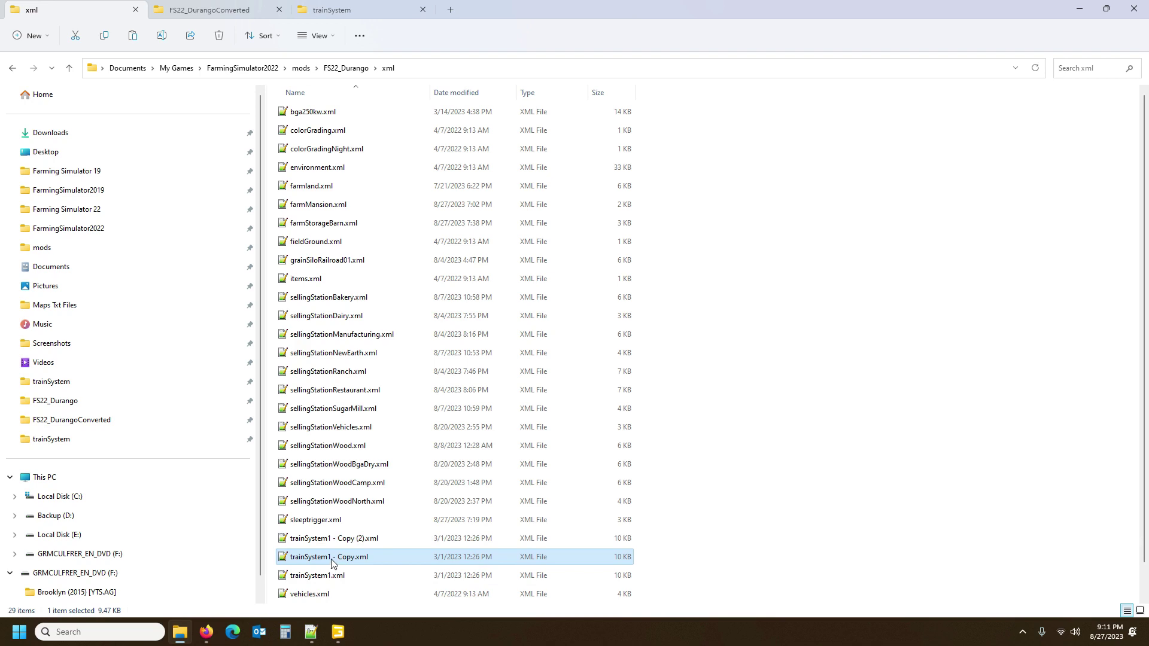
drag(328, 558, 354, 558)
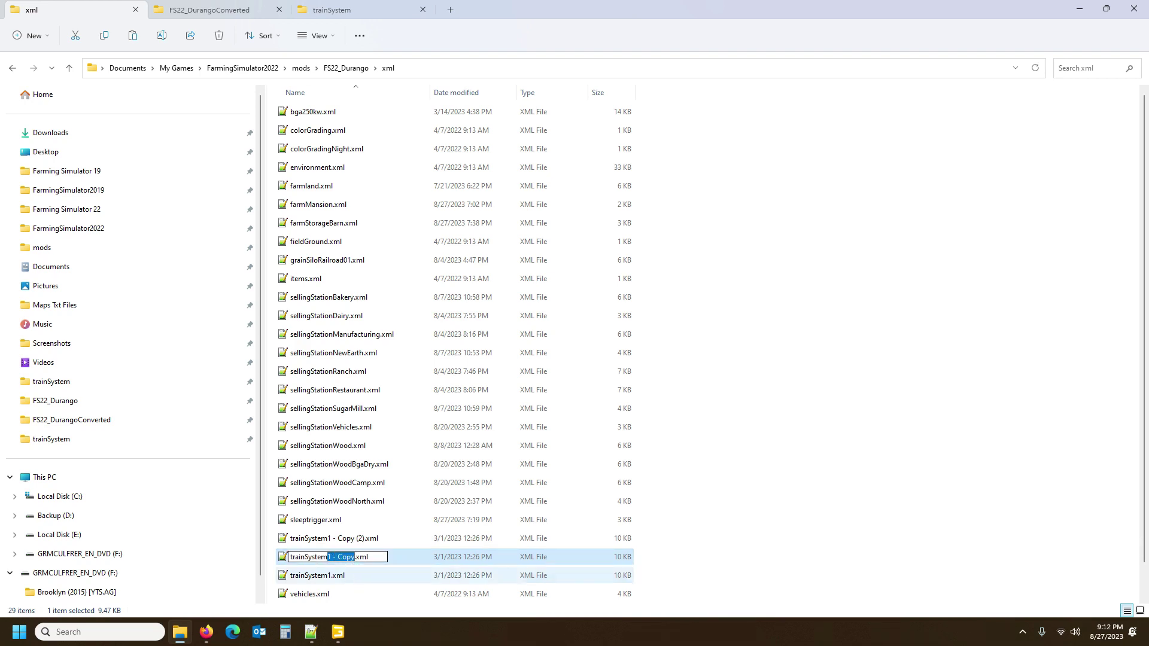
text(2)
click(331, 546)
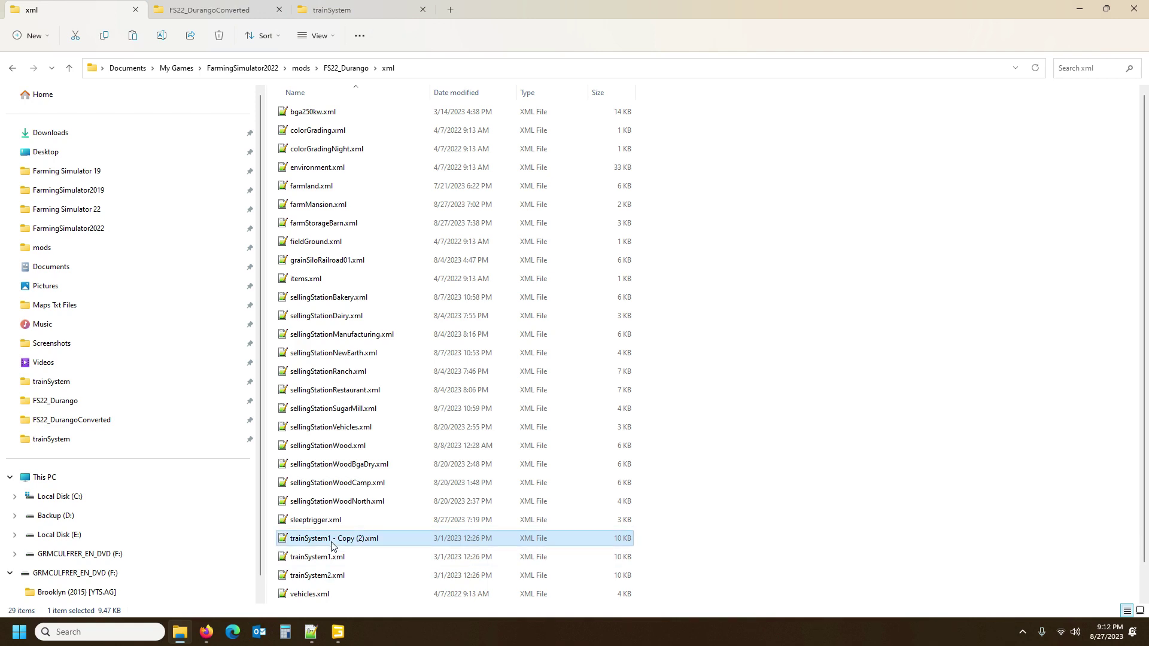
click(331, 545)
drag(328, 539, 366, 541)
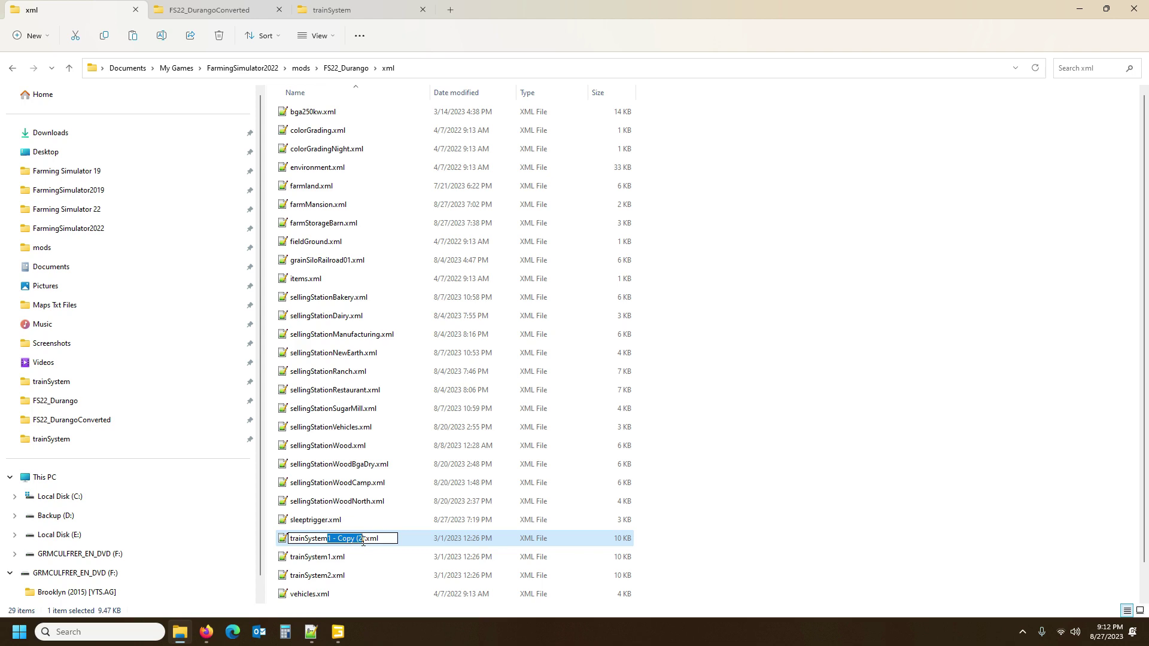
text(3)
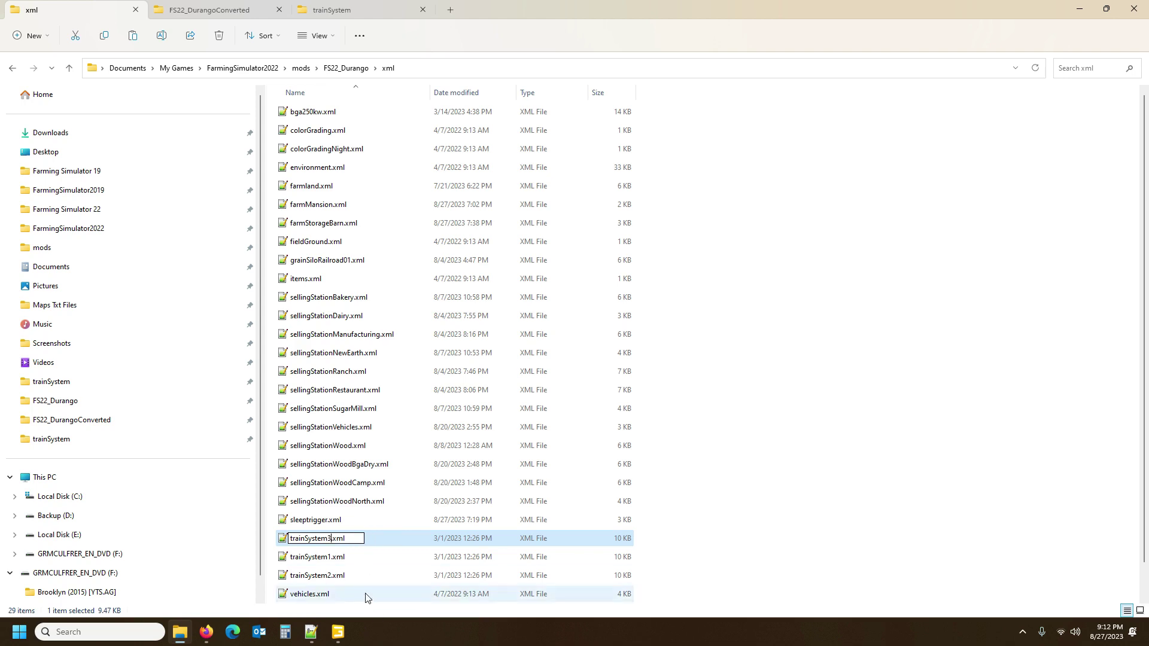
key(Return)
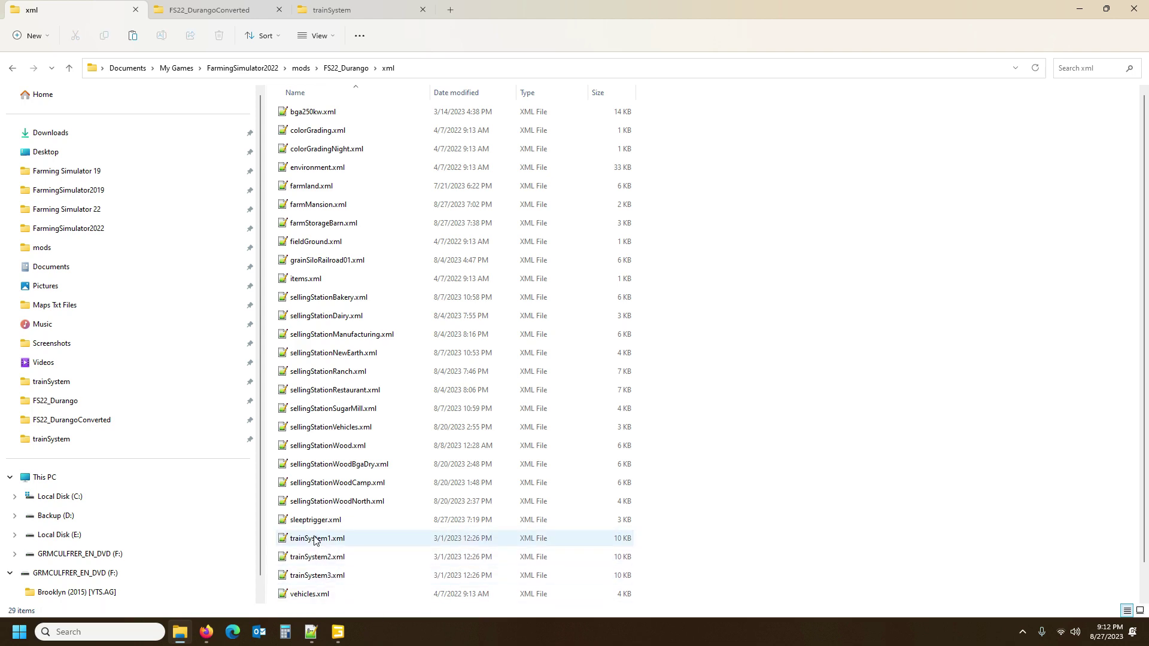
Open trainSystem1.xml in Notepad++ and examine its storeData block and base i3d filename entry.
double_click(313, 537)
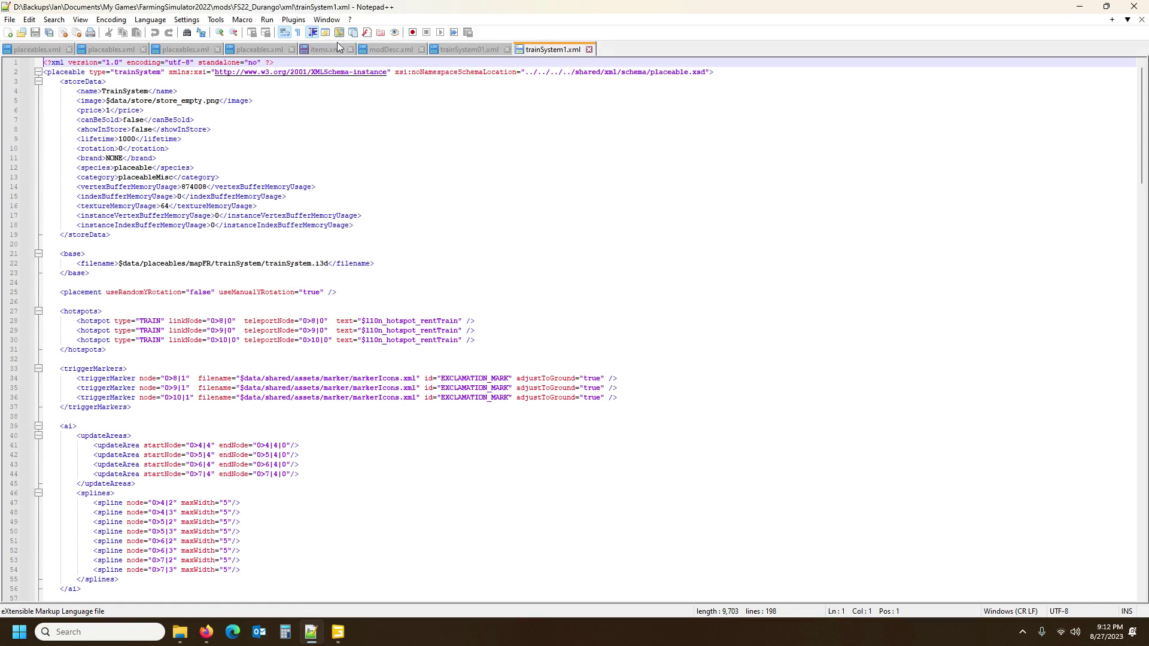
click(82, 82)
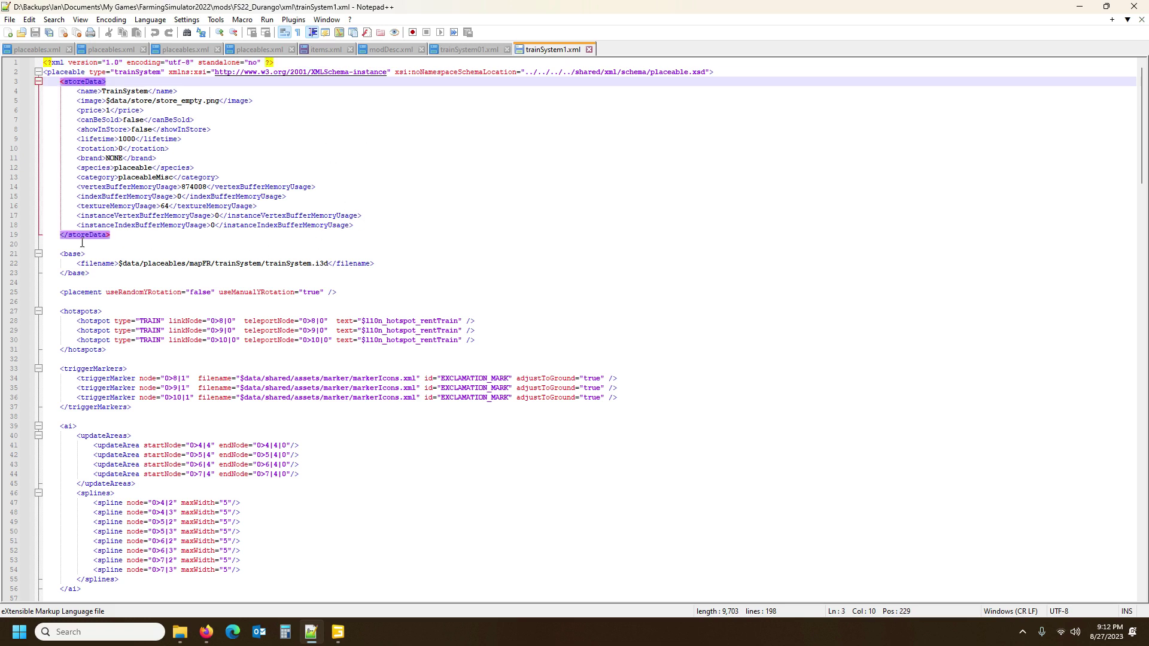
click(68, 254)
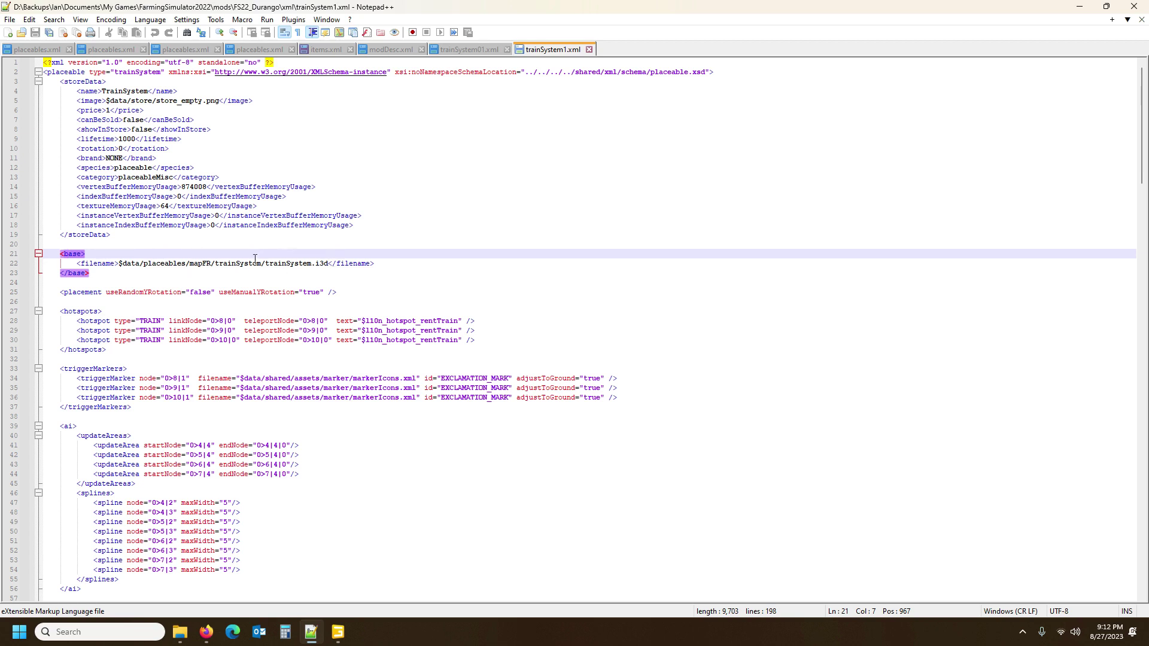
click(290, 263)
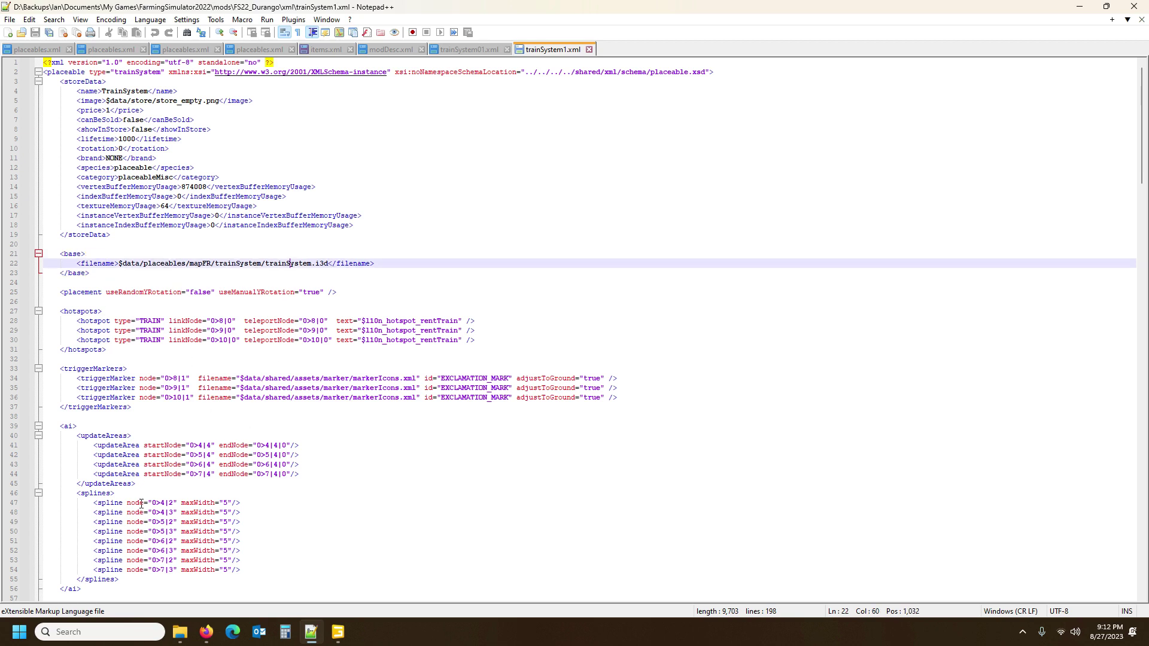
Switch to File Explorer and open FS22_Durango's placeables/trainSystem folder to check its full path.
click(179, 631)
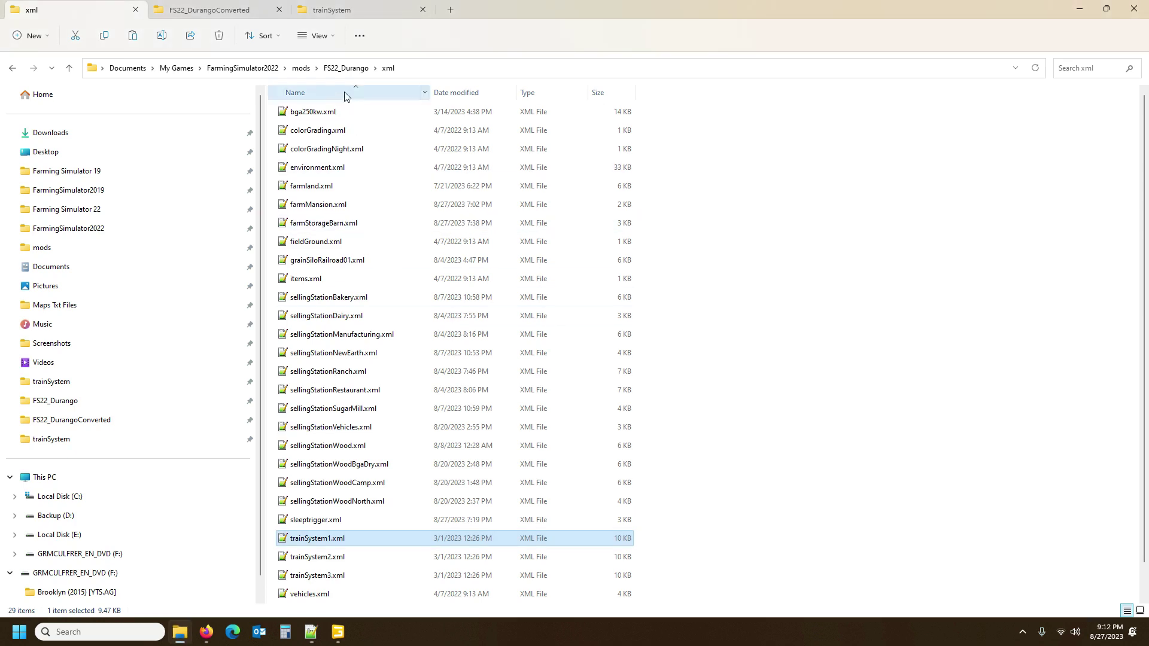
click(347, 69)
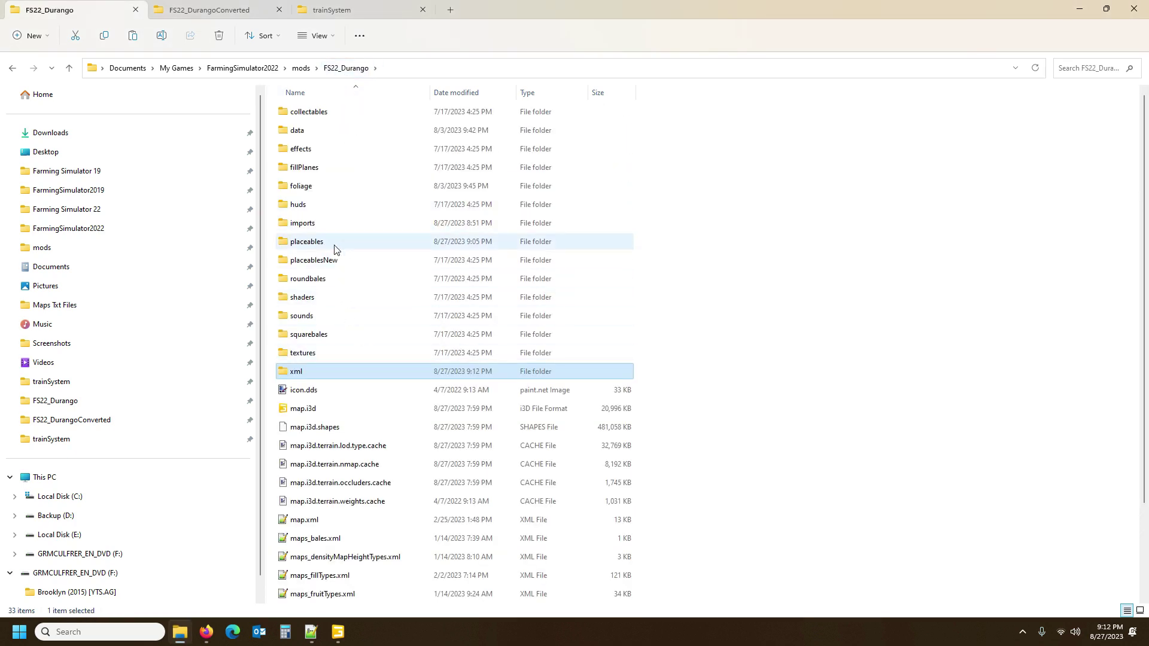
double_click(334, 246)
double_click(340, 226)
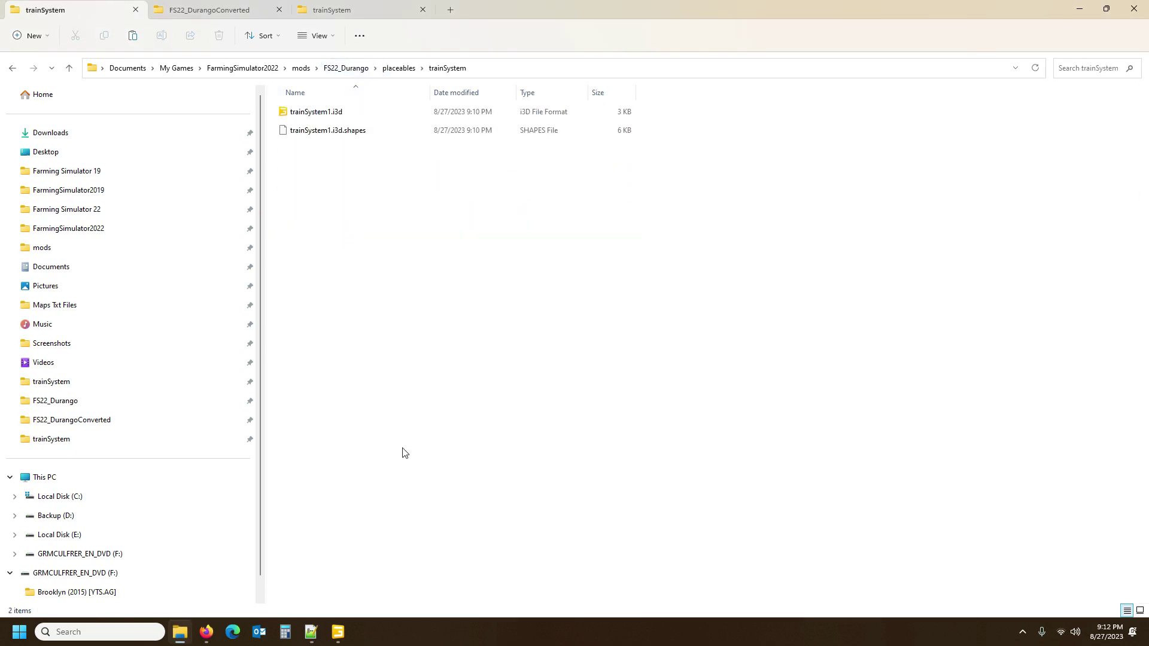
click(537, 76)
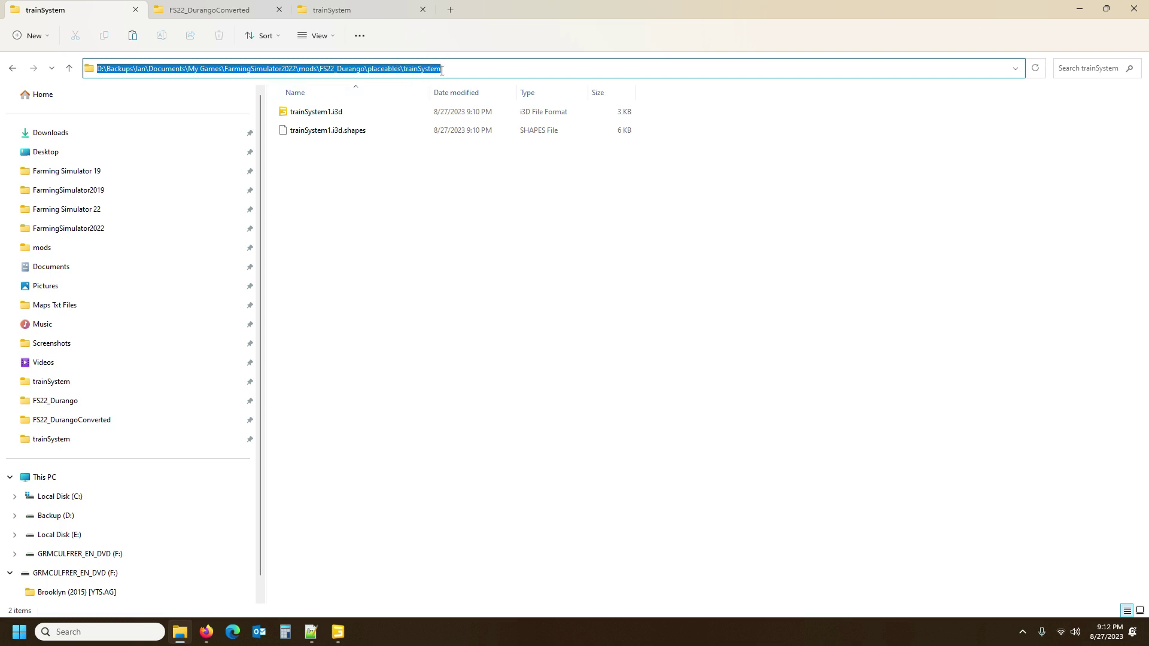
Switch to Notepad++ and remove mapFR/ and $data/ from the base filename path in trainSystem1.xml, leaving placeables/trainSystem/trainSystem.i3d.
click(311, 632)
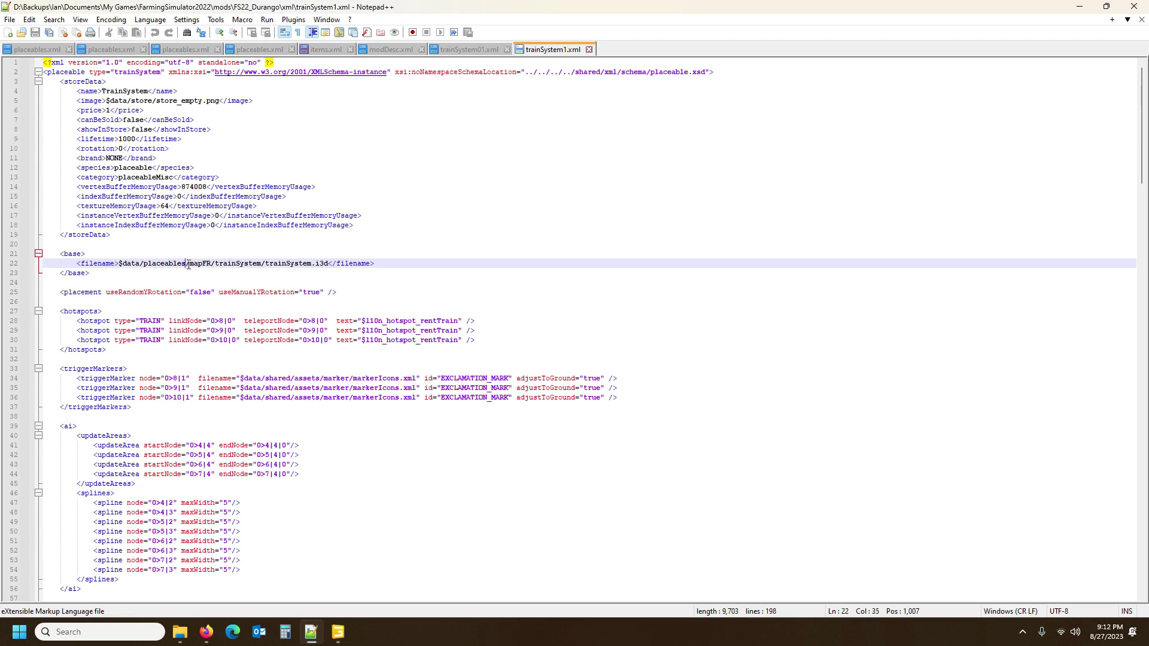
key(Delete)
key(Delete)
key(Delete)
key(Delete)
key(Delete)
key(Delete)
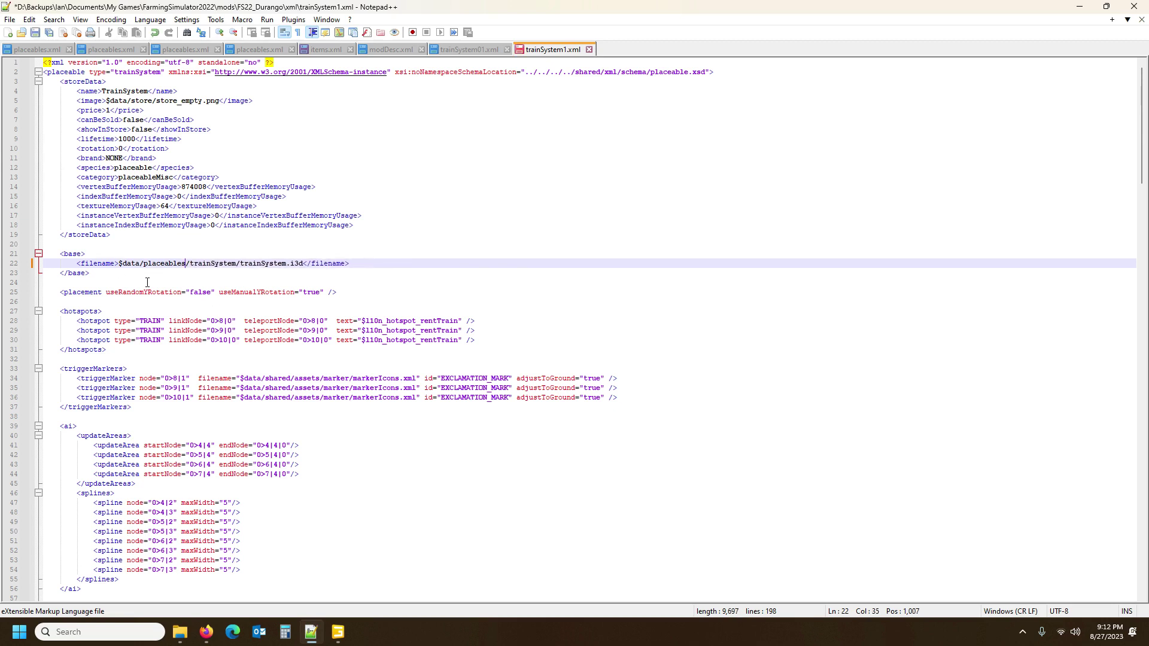
click(144, 262)
key(BackSpace)
key(BackSpace)
key(BackSpace)
key(BackSpace)
key(BackSpace)
key(BackSpace)
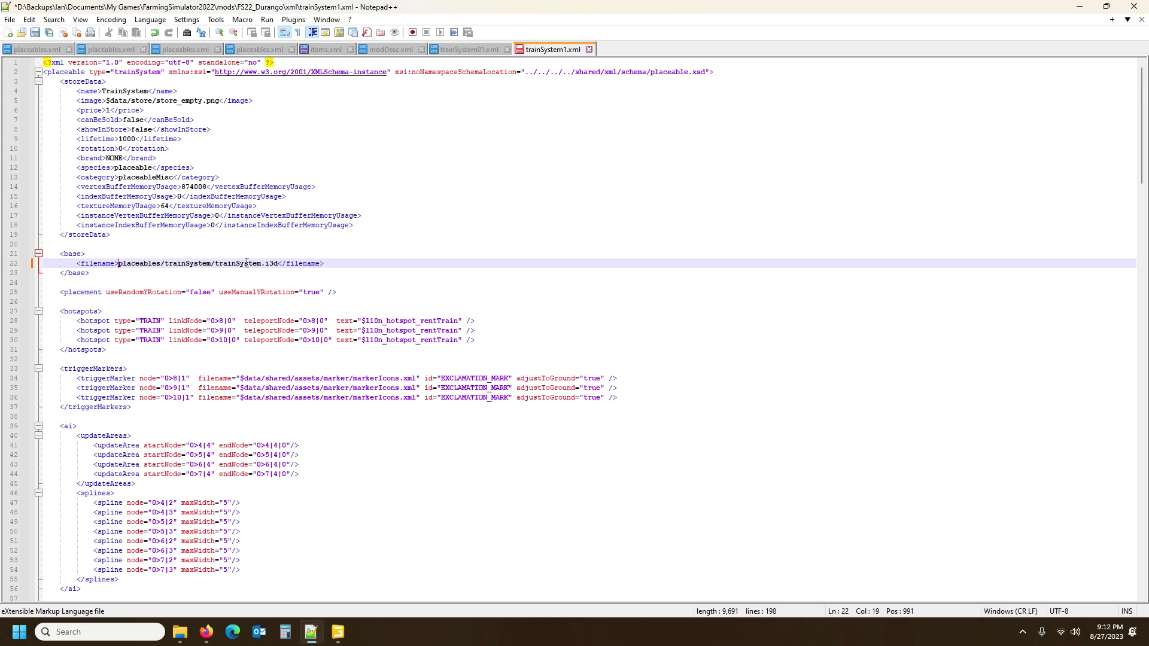
Copy the i3d file's name trainSystem1 in File Explorer and paste it over trainSystem in the Notepad++ base filename entry.
click(180, 631)
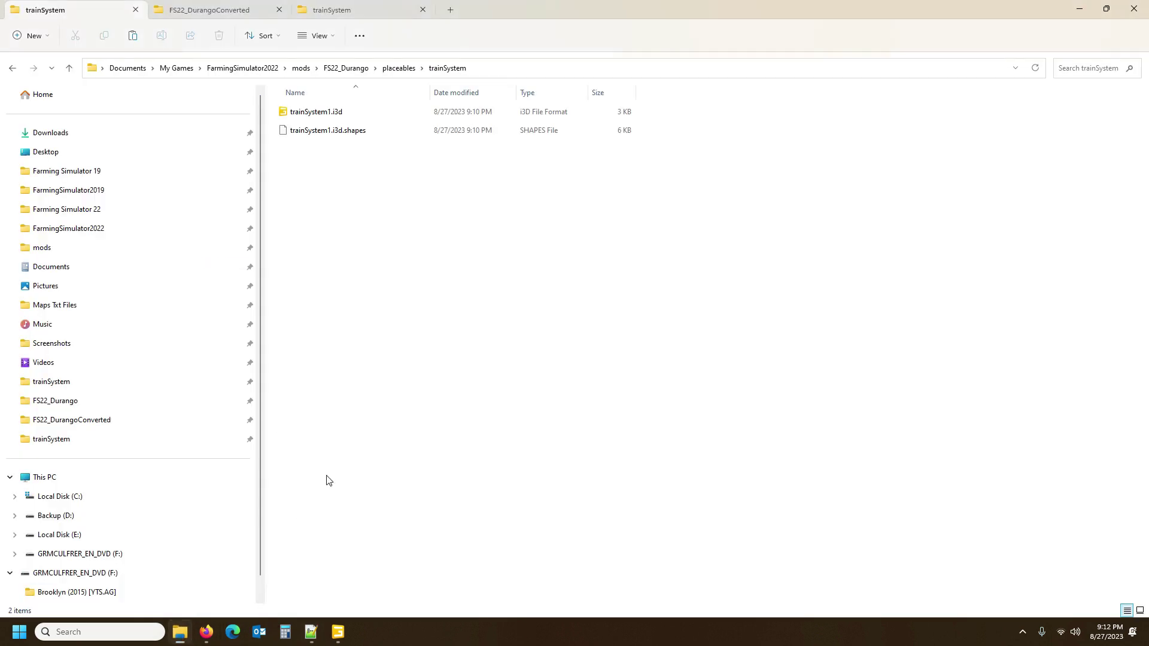
click(311, 113)
key(F2)
key(ctrl+c)
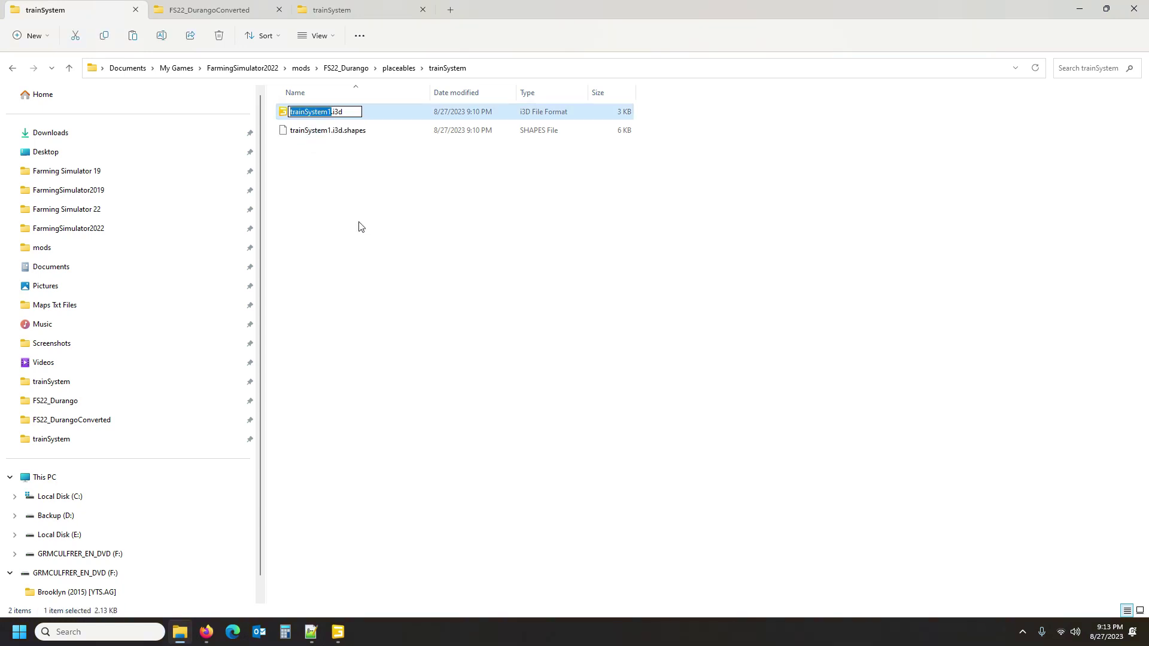
click(311, 632)
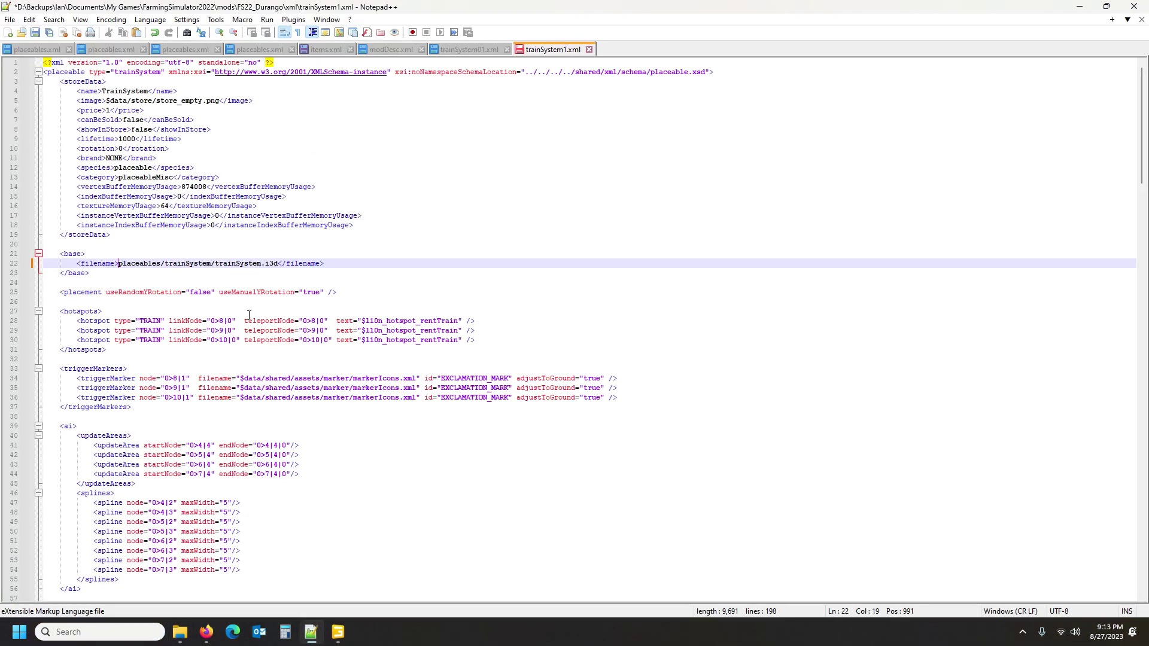
double_click(232, 263)
key(ctrl+v)
Examine the placement, hotspots, triggerMarkers and AI updateAreas entries in trainSystem1.xml.
click(80, 295)
scroll(160, 421, down, 3)
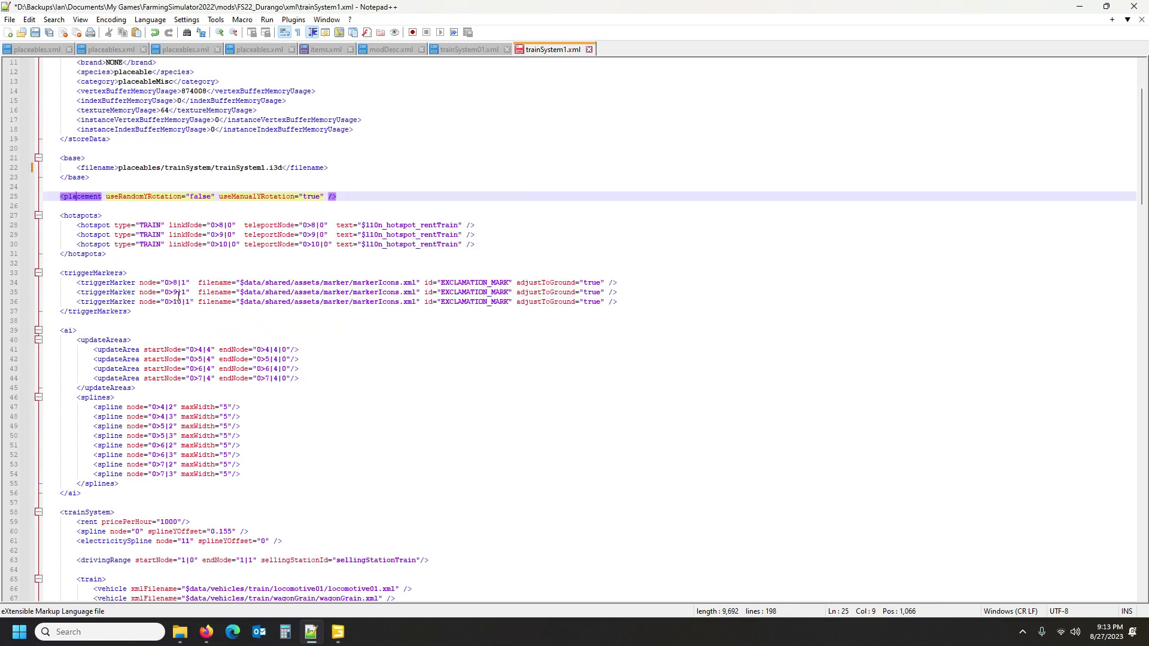
click(72, 216)
click(98, 274)
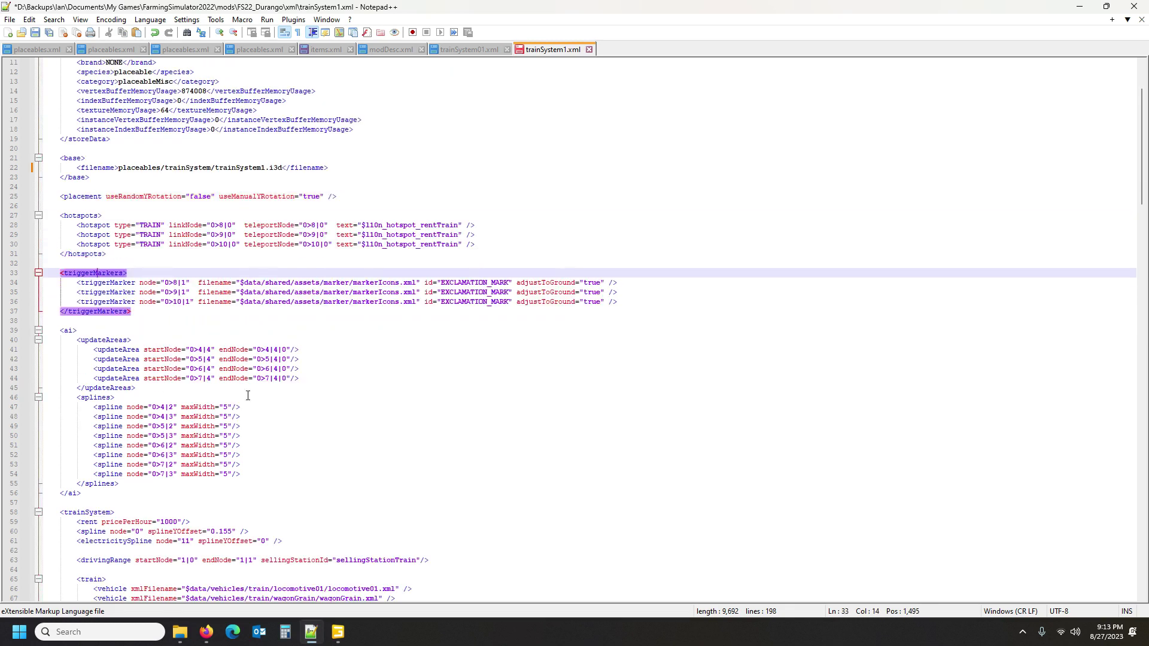
click(94, 340)
scroll(291, 440, down, 3)
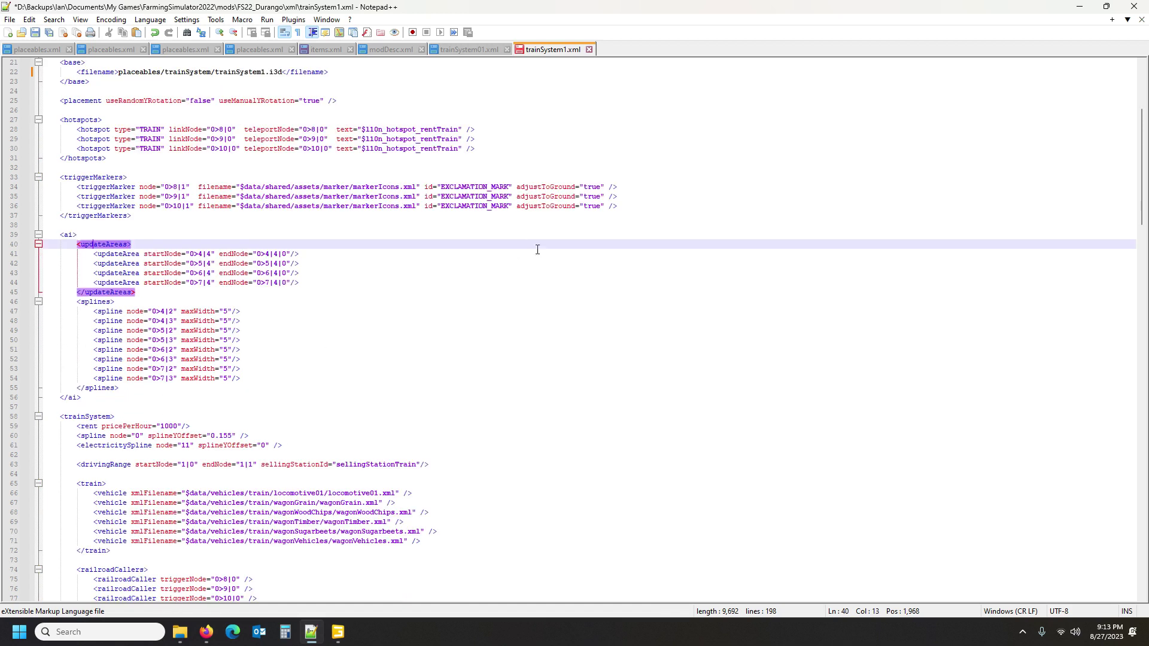
Check the converted map's trainSystem01.xml and close that file.
click(470, 51)
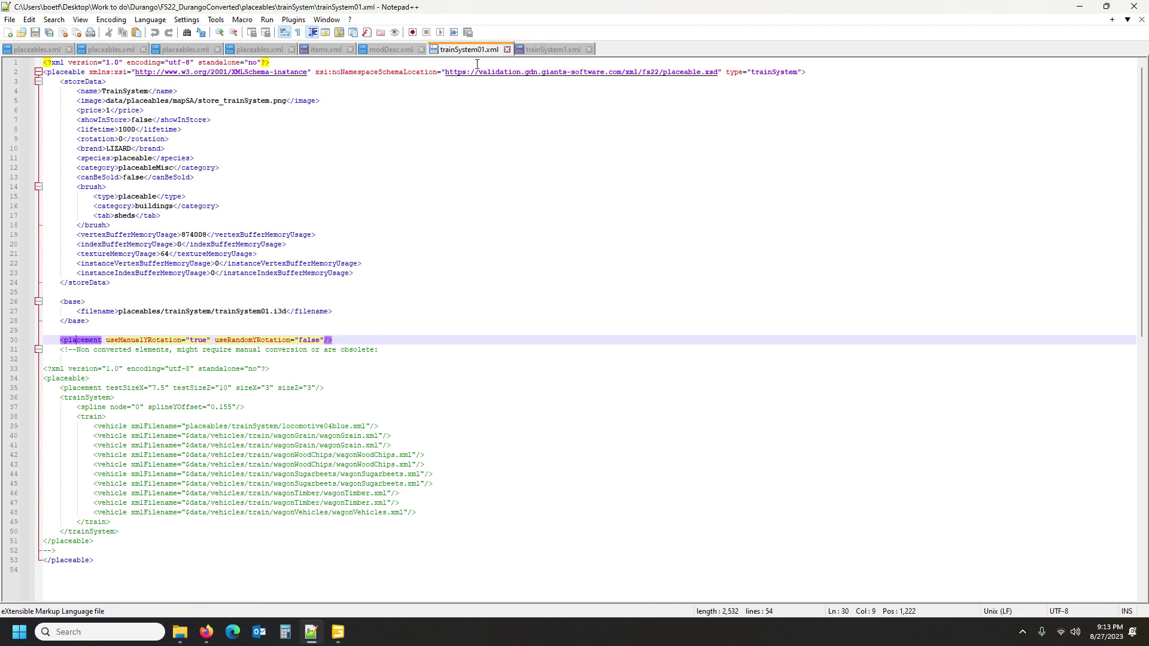
click(506, 53)
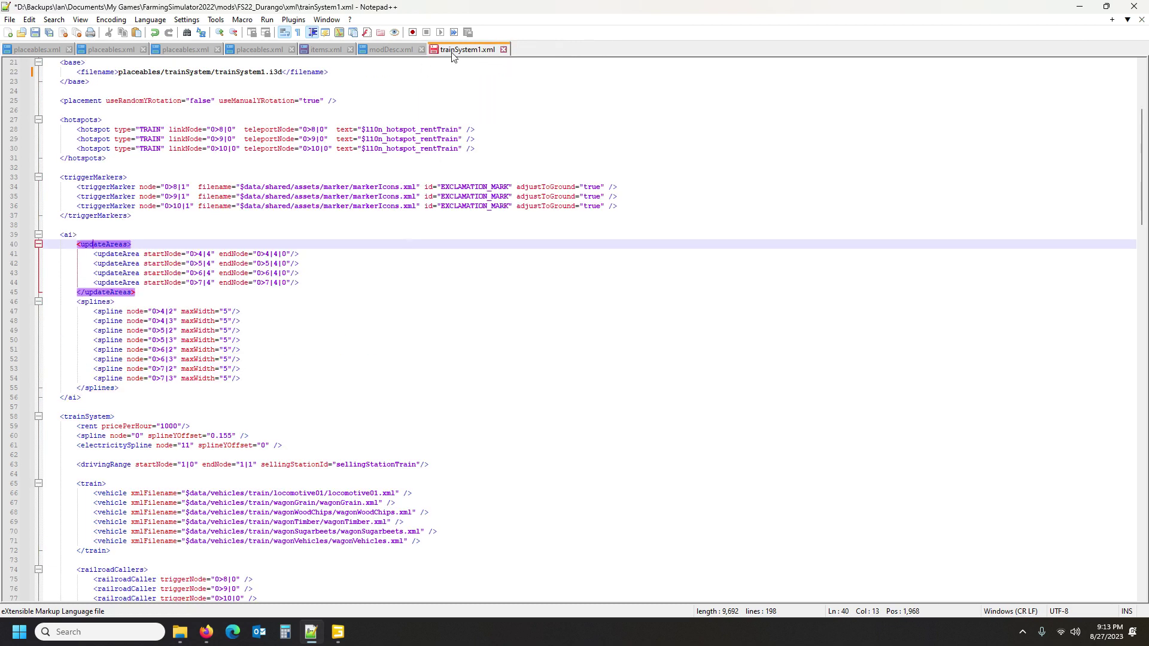
Open the maps folder of the FS22_Ravenport mod in a new File Explorer tab.
click(180, 632)
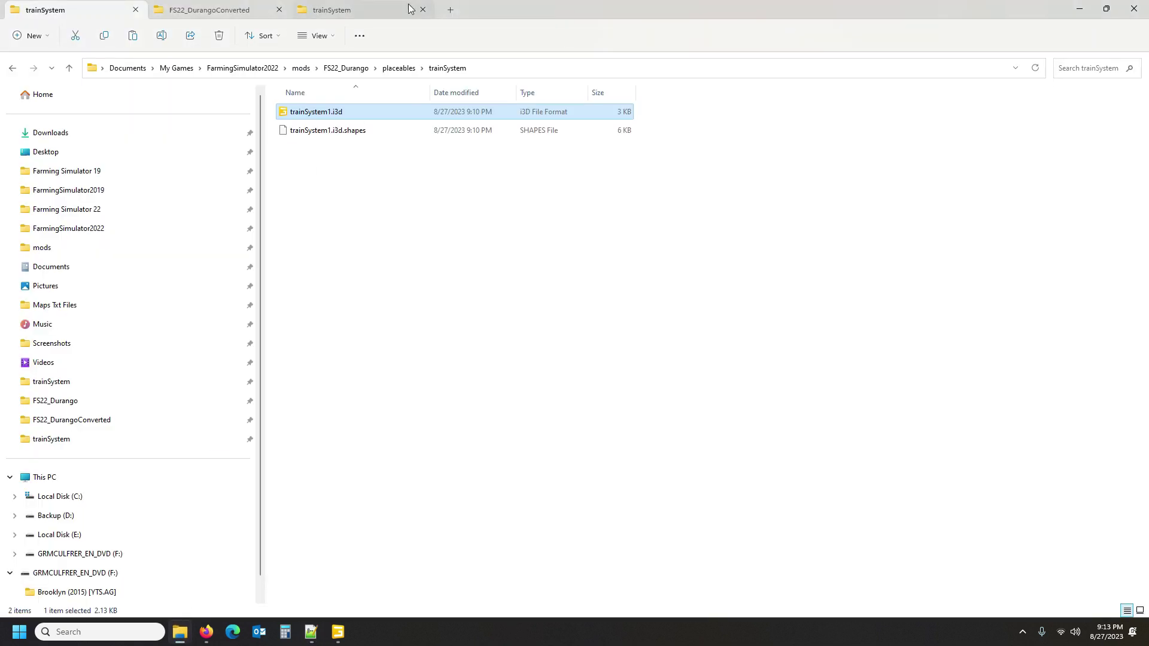
click(378, 10)
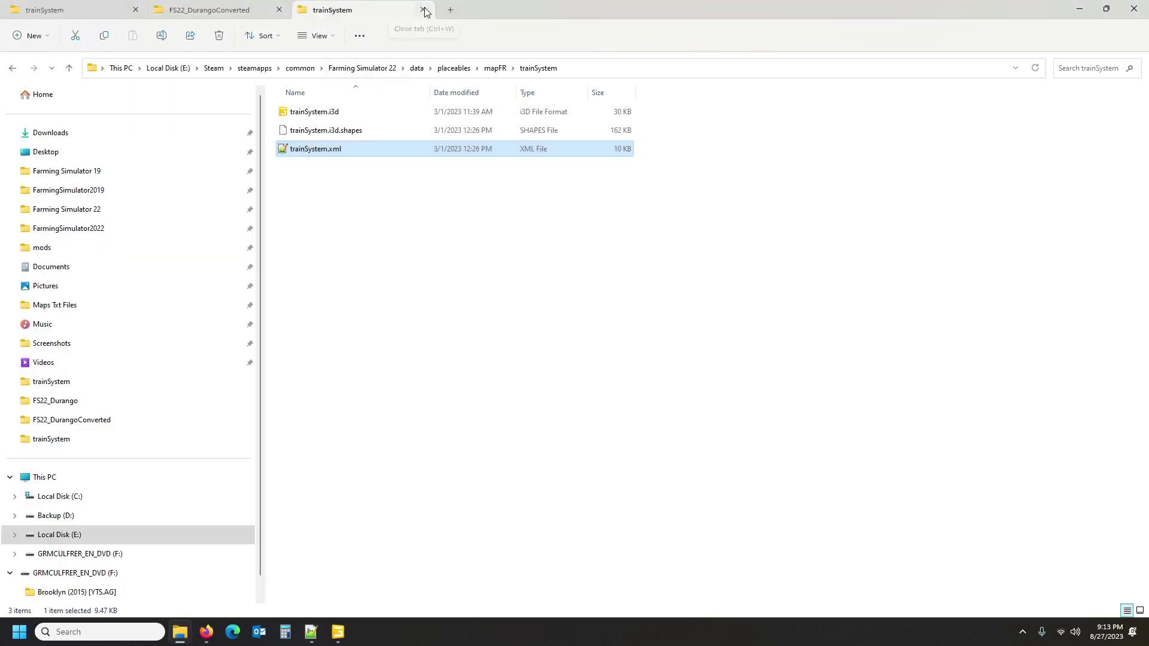
click(450, 10)
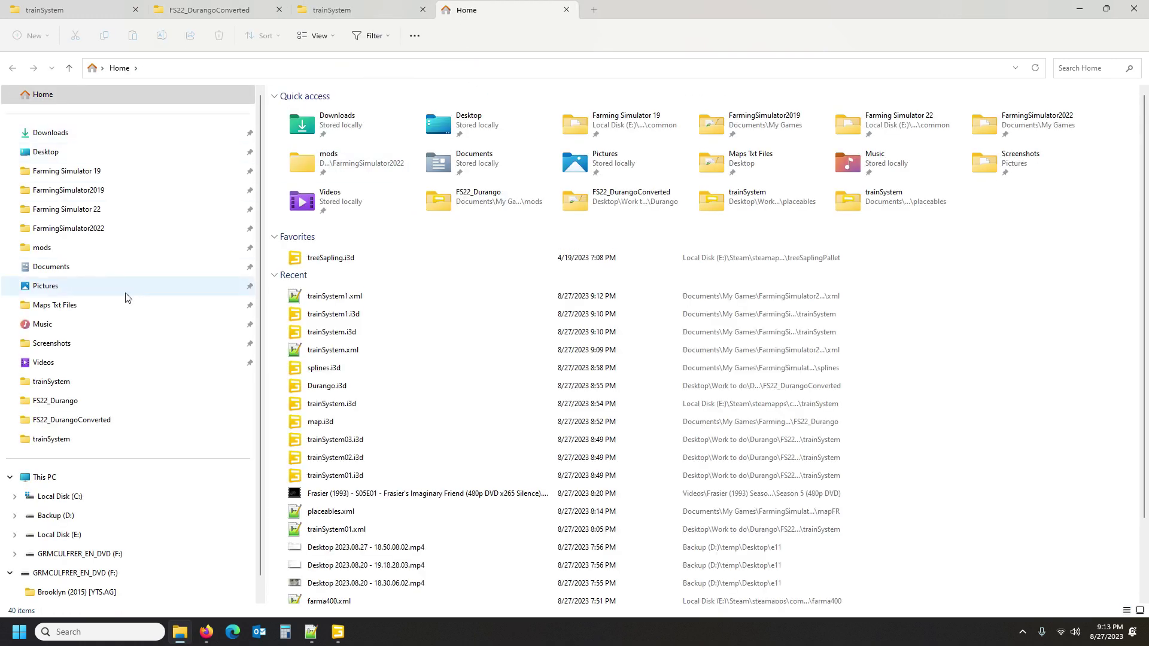
click(48, 247)
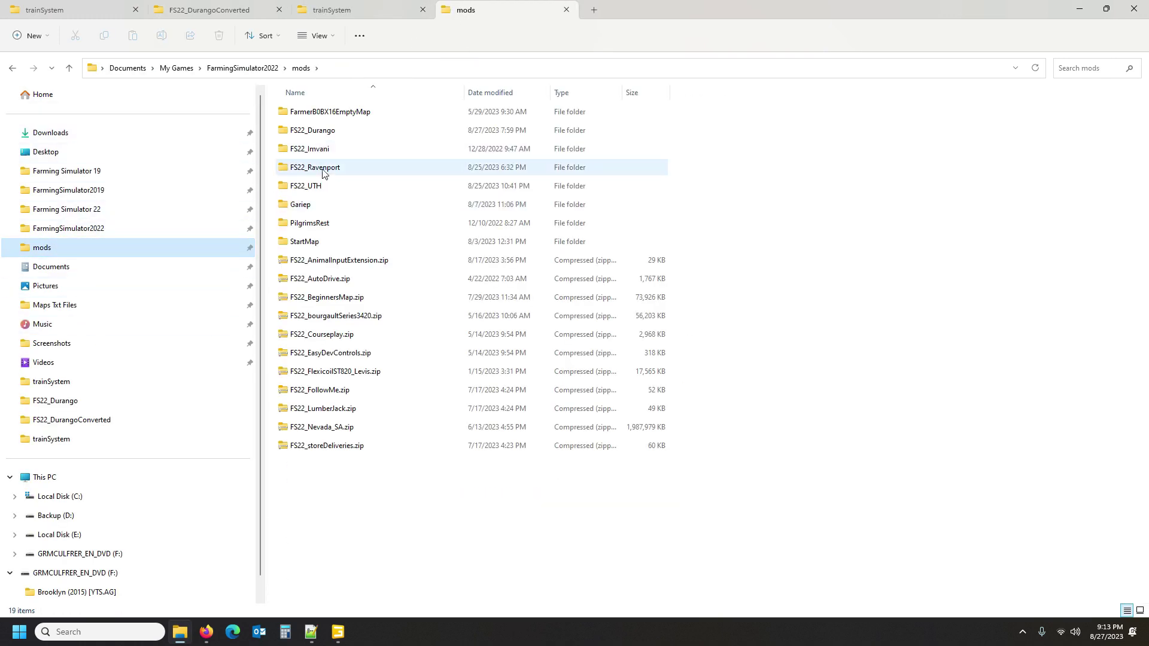
double_click(320, 170)
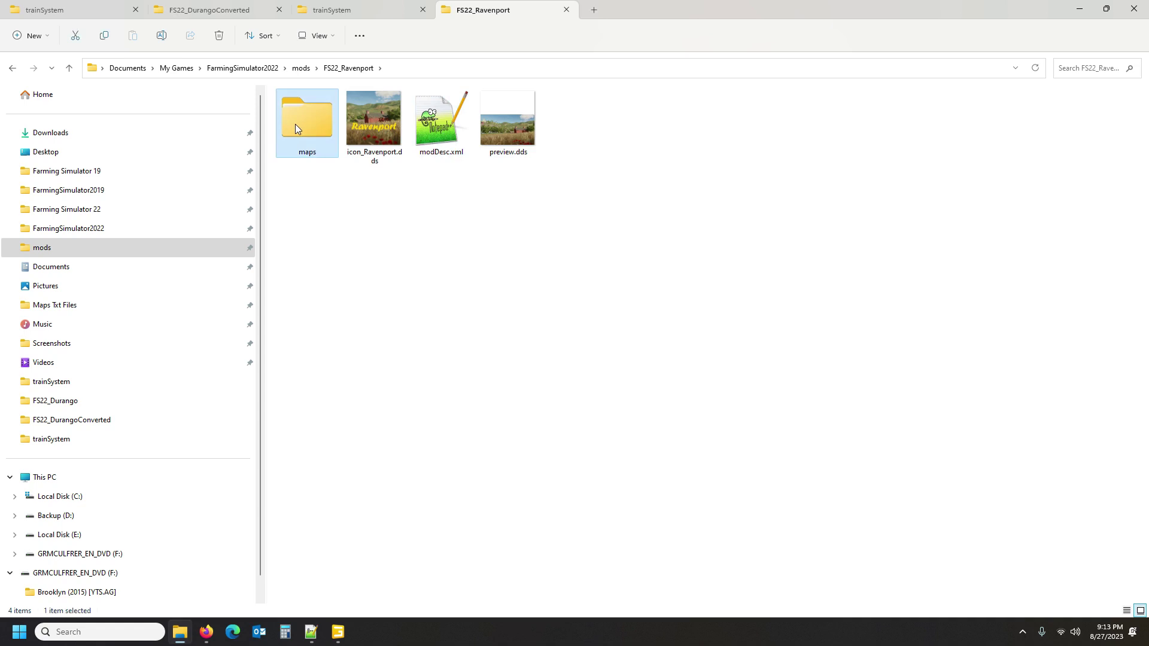
double_click(293, 123)
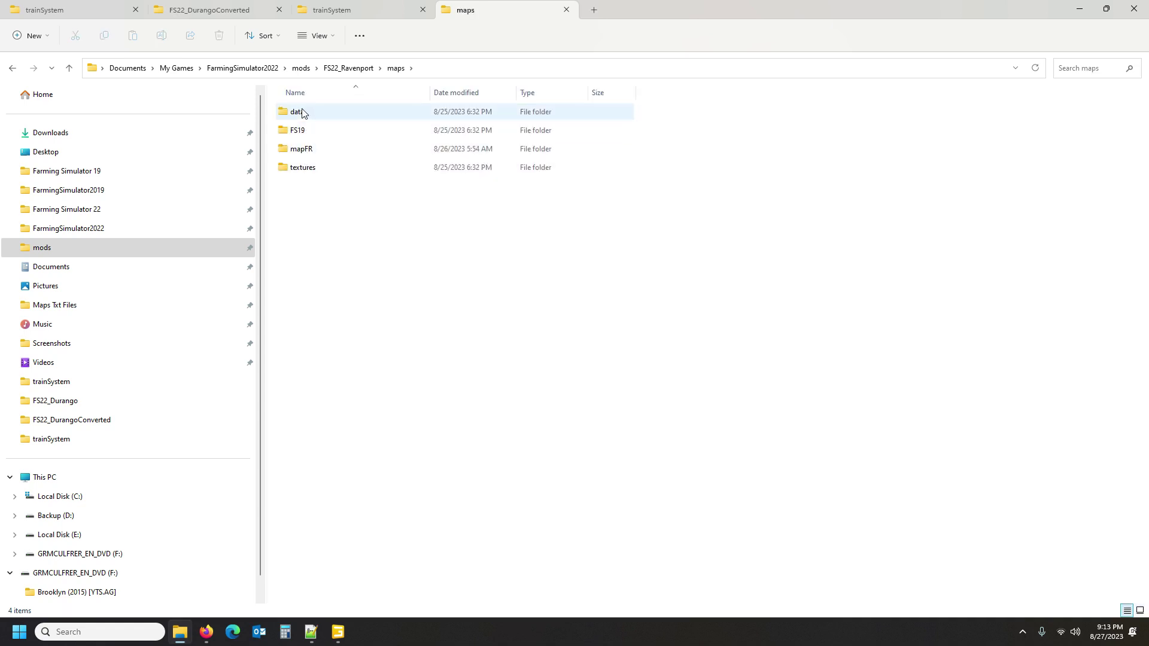
Open trainSystem.xml from the mapFR/xml folder of the Ravenport mod in Notepad++.
double_click(305, 114)
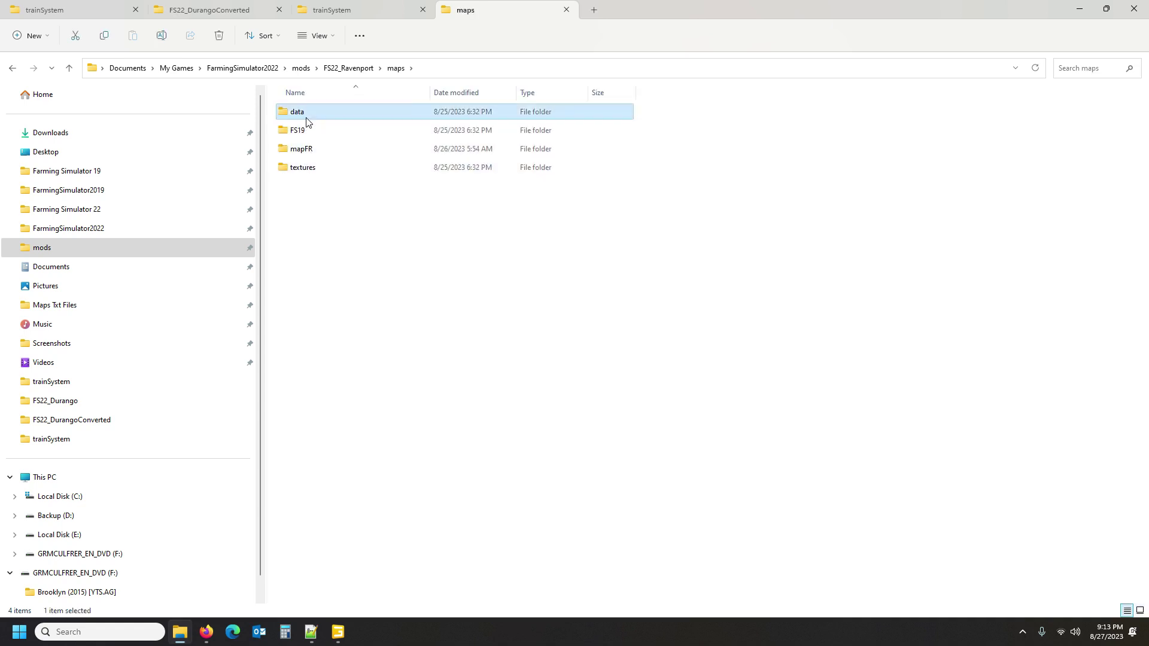
click(396, 67)
double_click(322, 150)
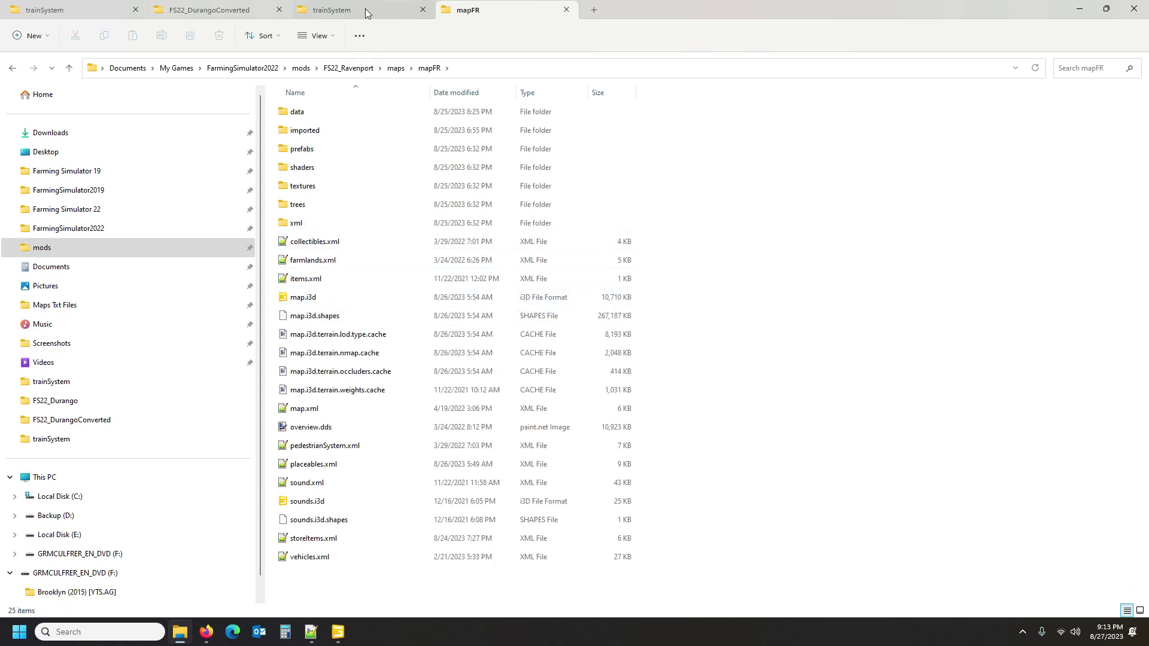
double_click(314, 225)
click(332, 597)
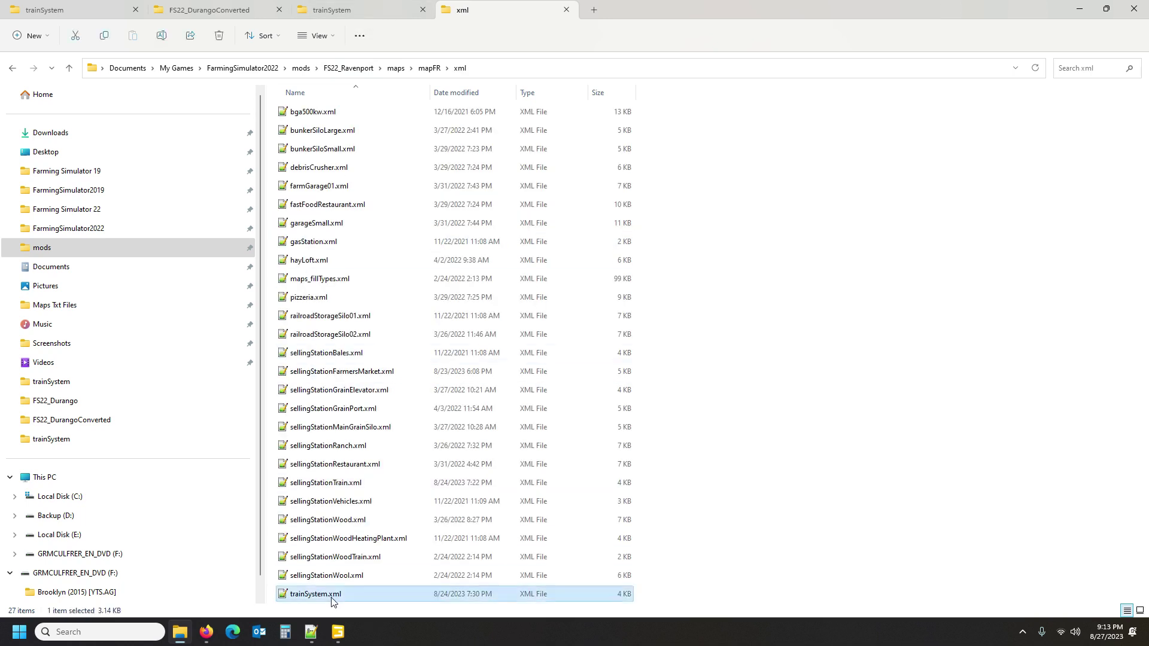
double_click(332, 597)
Compare the ai and trainSystem sections of Ravenport's trainSystem.xml with Durango's trainSystem1.xml.
scroll(164, 387, down, 3)
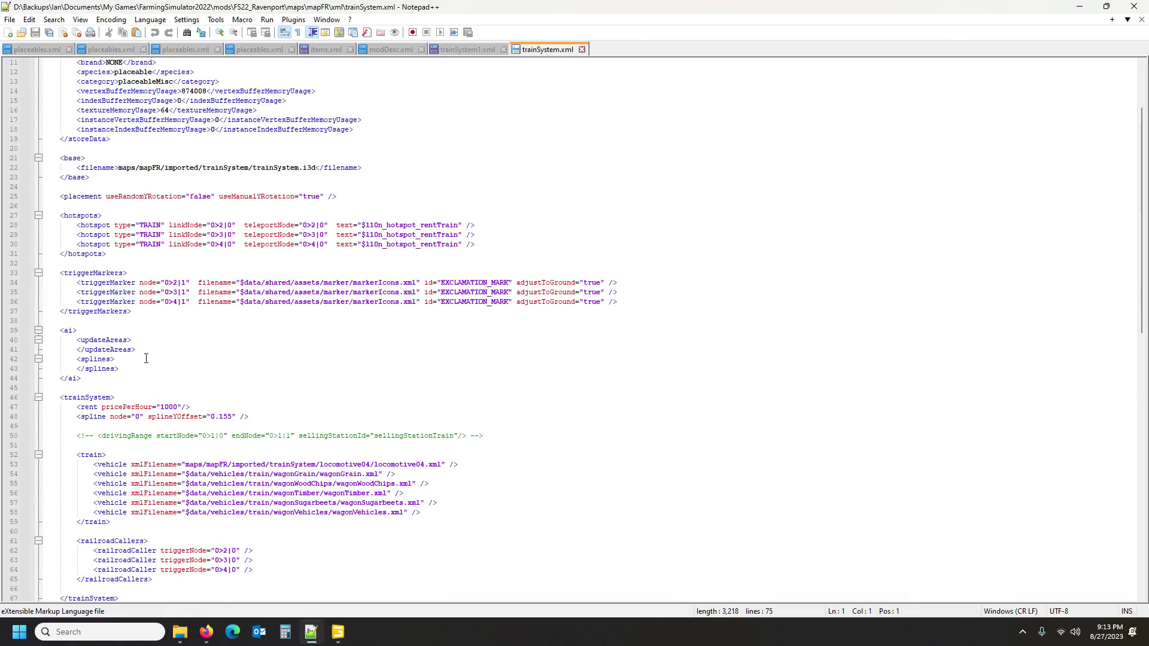
key(ctrl+Tab)
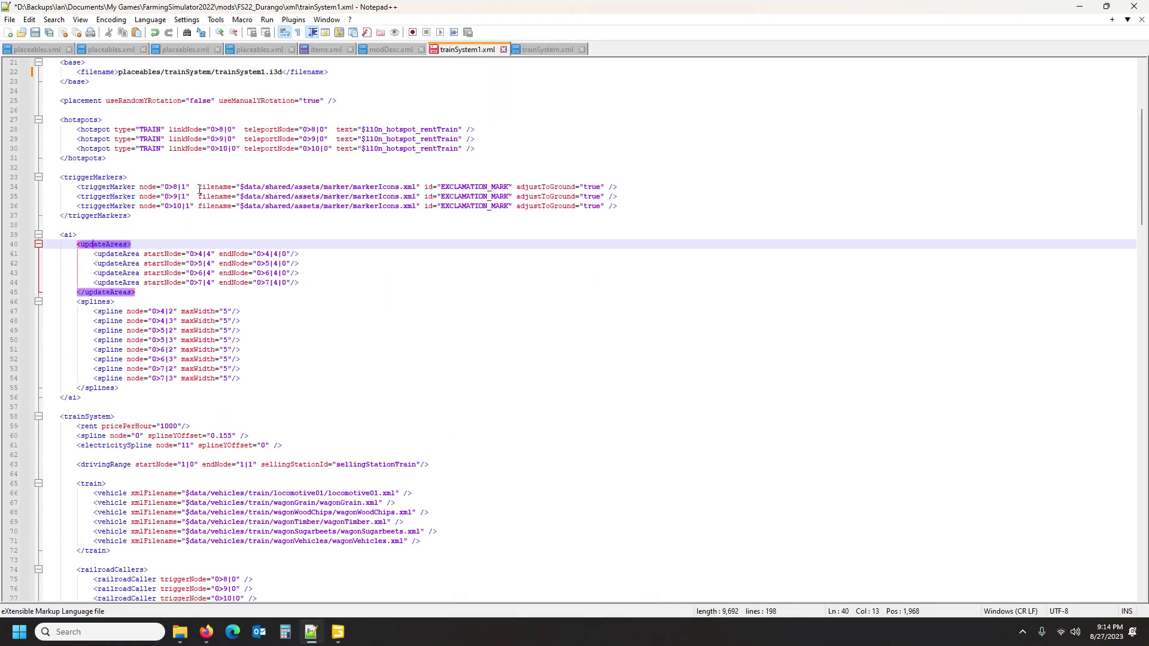
click(544, 49)
scroll(85, 272, up, 3)
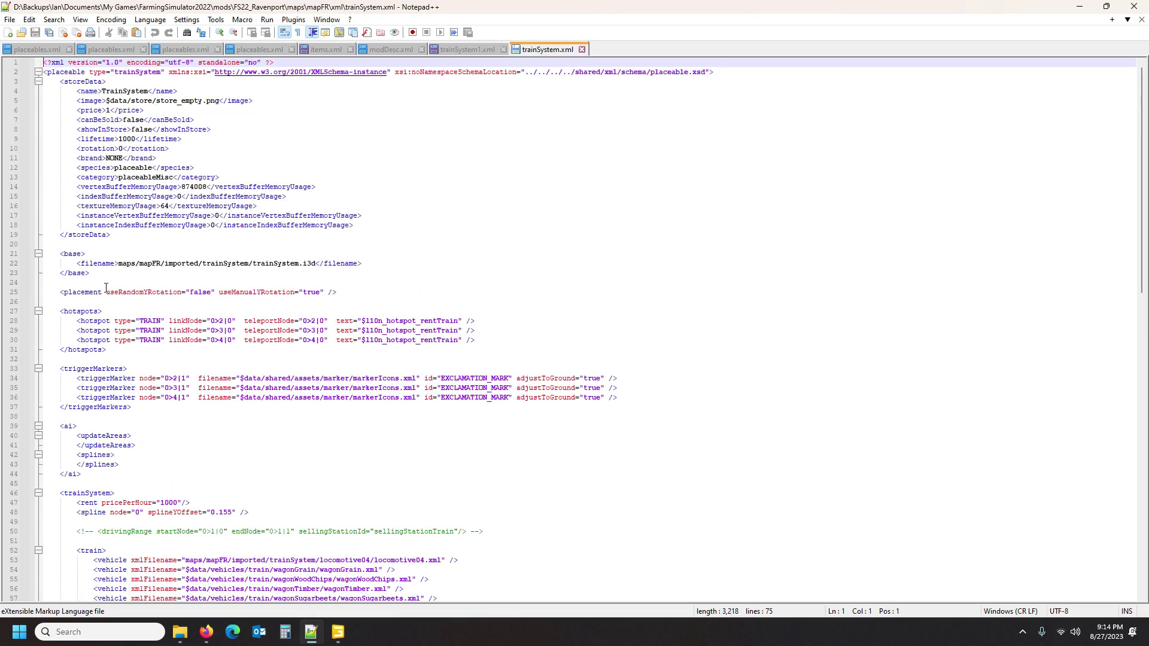
Examine the Ravenport trainSystem.xml section by section, from base through ai and trainSystem to indoorAreas, and close the file.
click(70, 255)
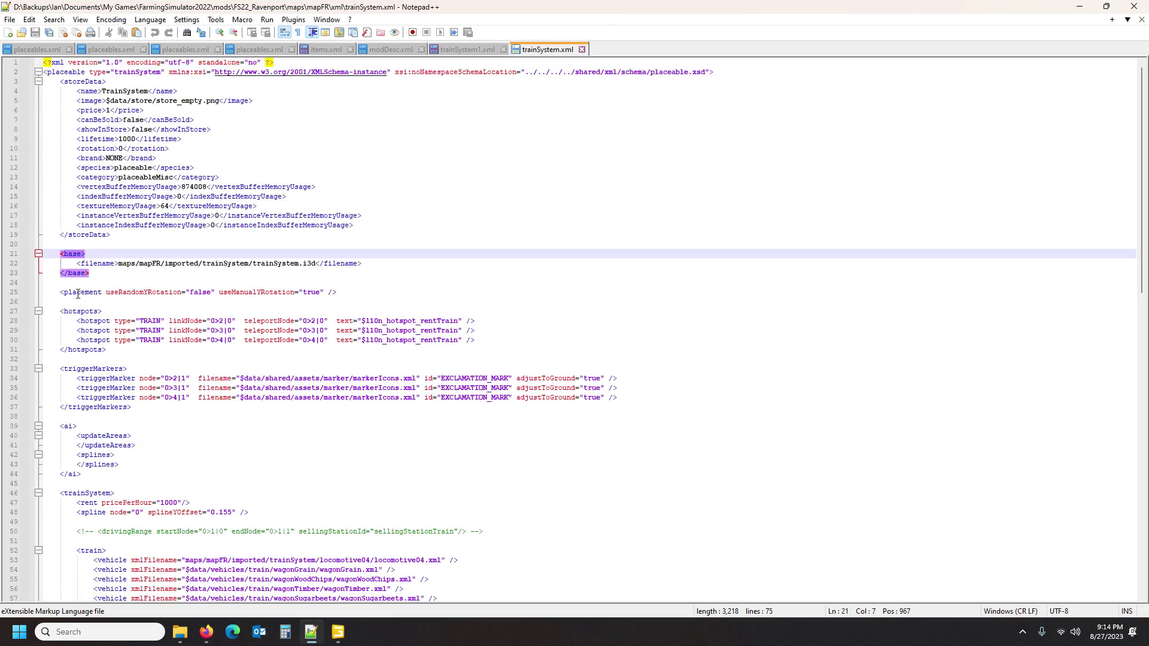
key(Down)
key(Down)
key(Down)
key(Down)
key(Down)
key(Down)
scroll(159, 359, down, 7)
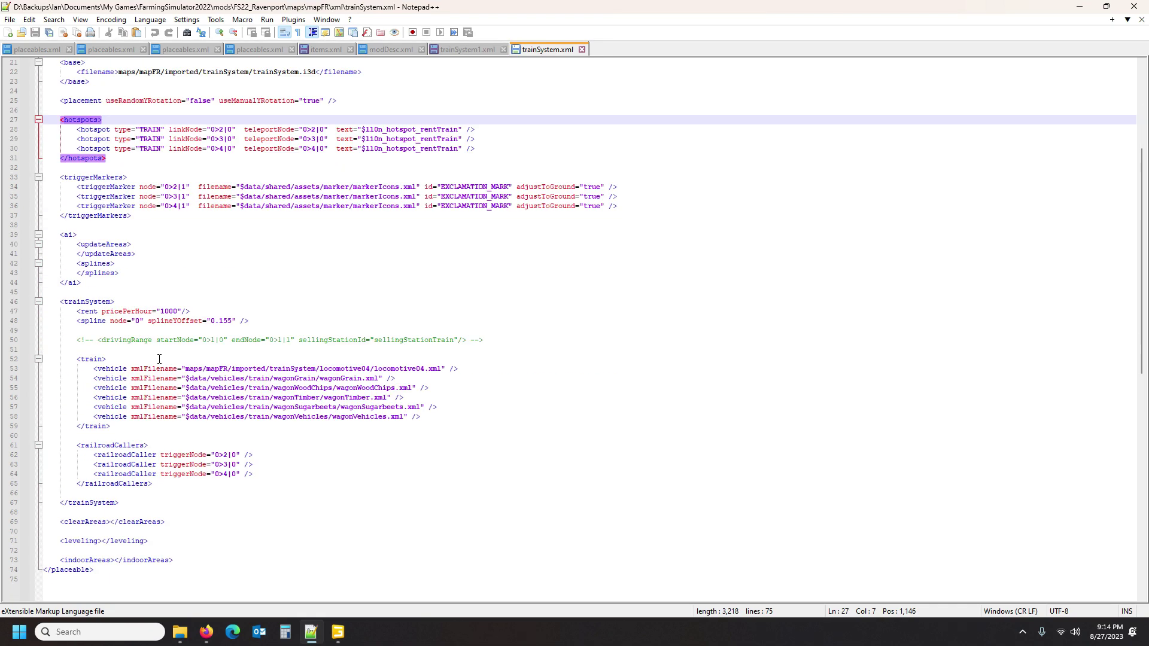
click(68, 234)
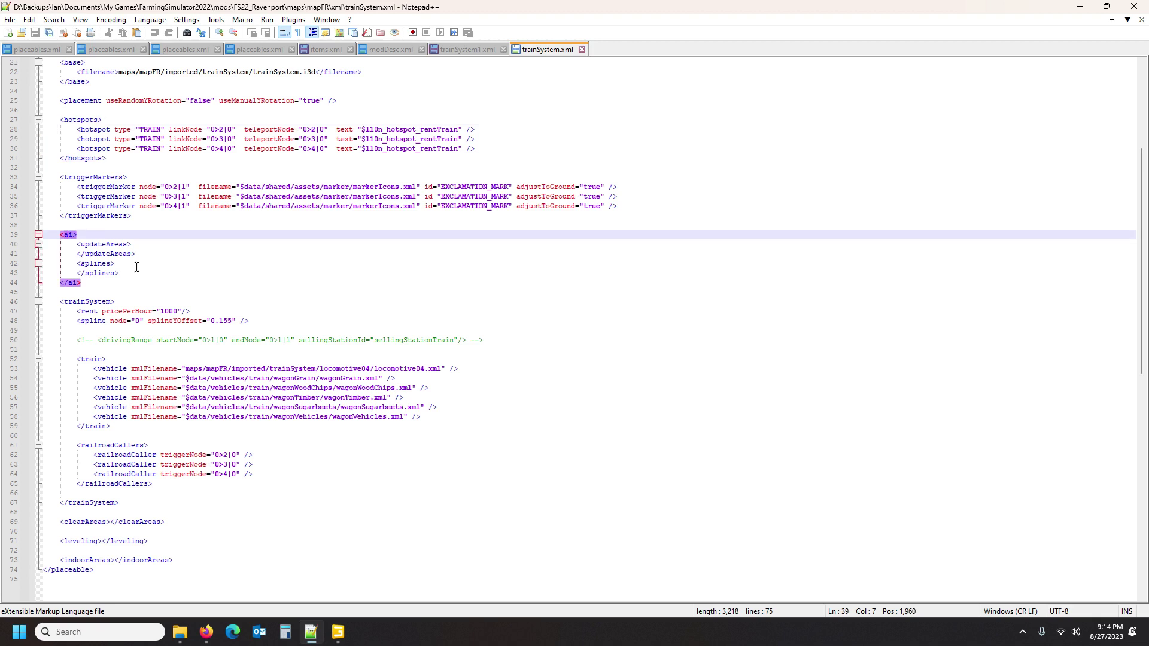
click(69, 302)
click(93, 523)
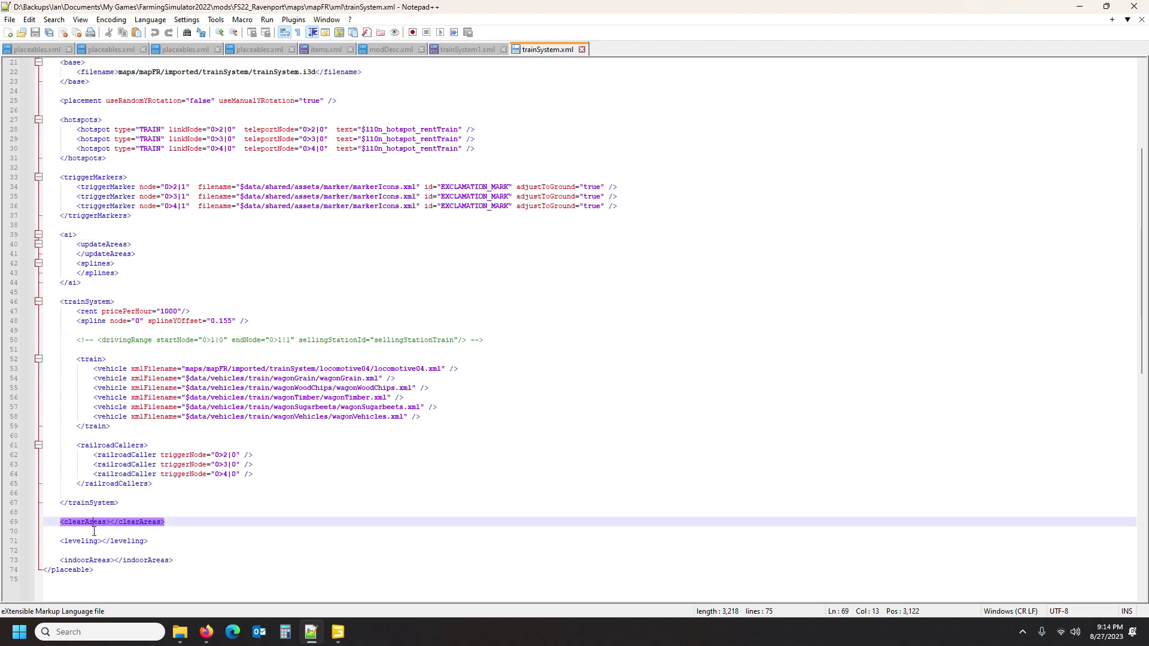
click(94, 542)
click(84, 561)
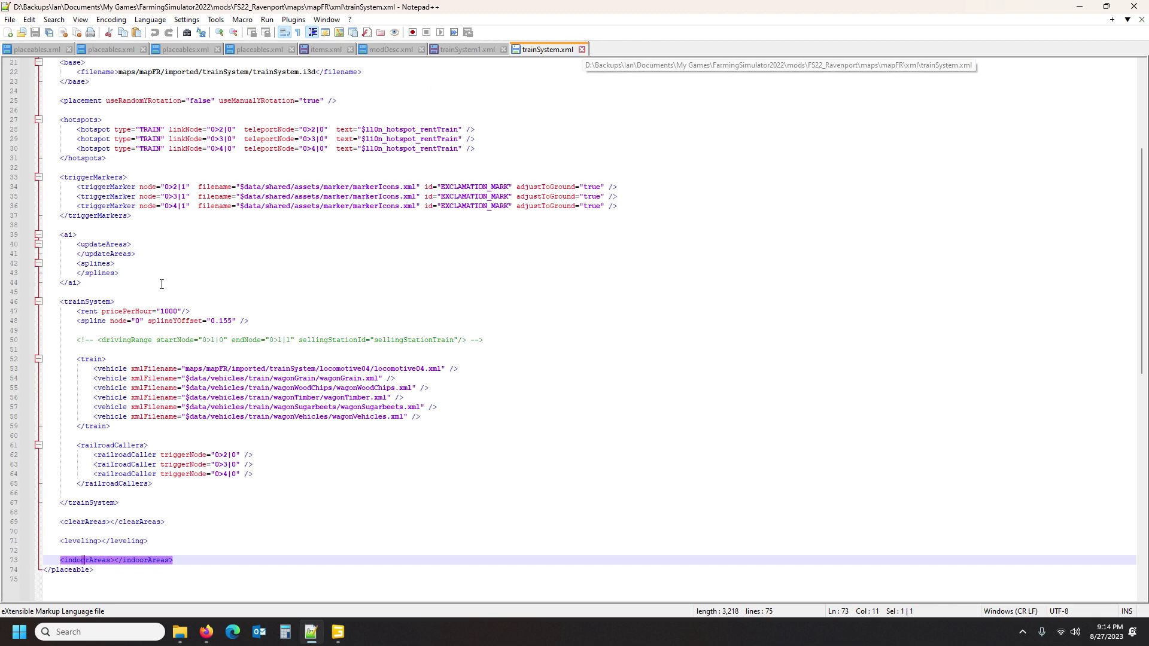
scroll(172, 290, up, 3)
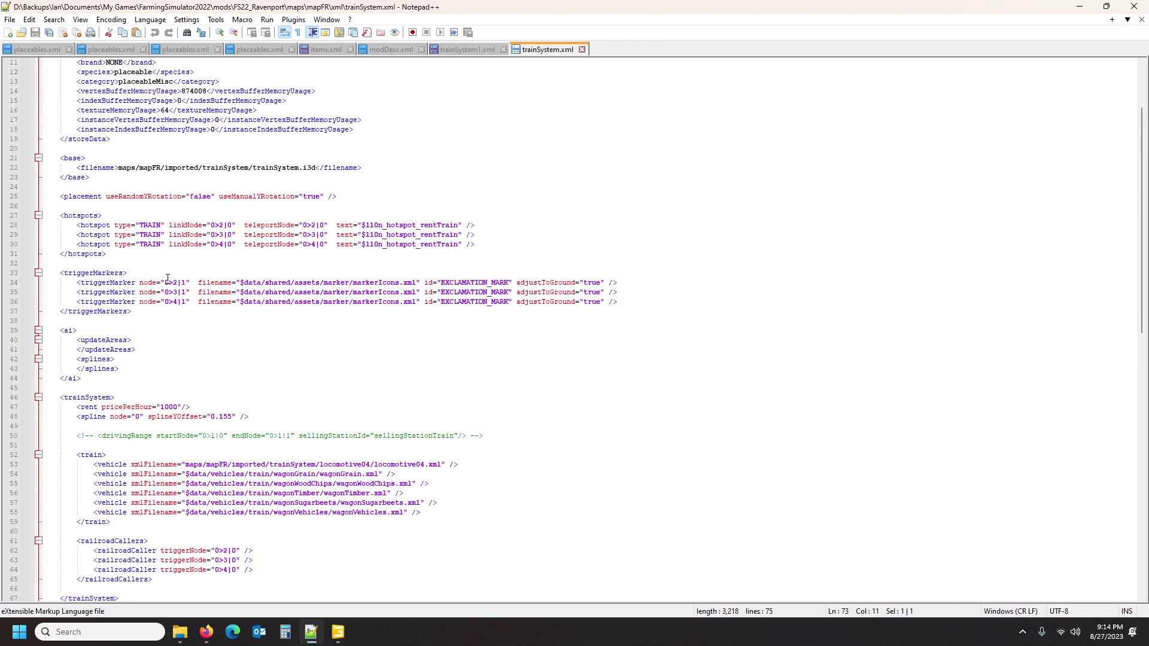
click(582, 49)
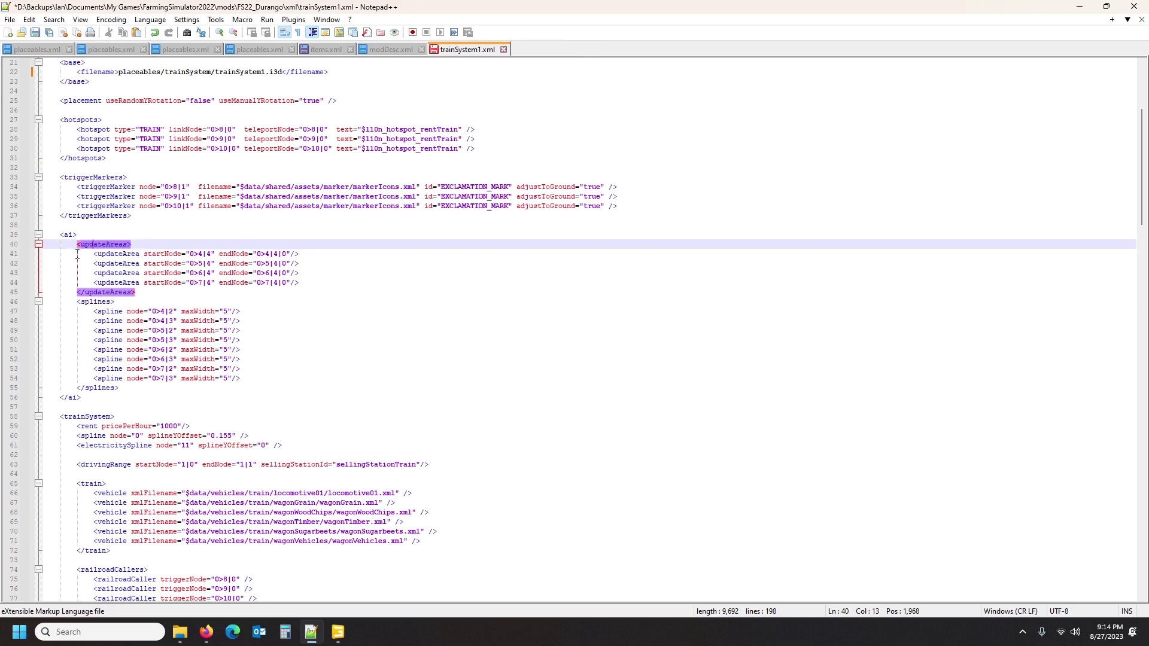
Delete all updateArea and spline entries in the ai section of trainSystem1.xml, keeping the empty updateAreas and splines tags.
drag(7, 256, 5, 281)
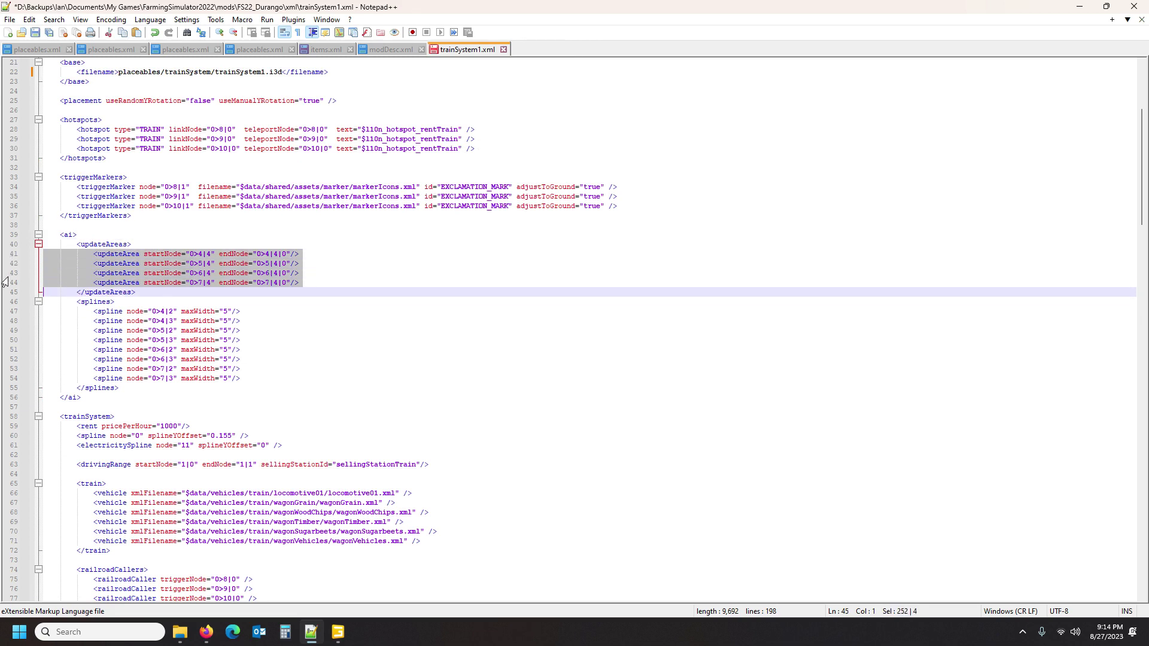
key(Delete)
drag(9, 276, 9, 341)
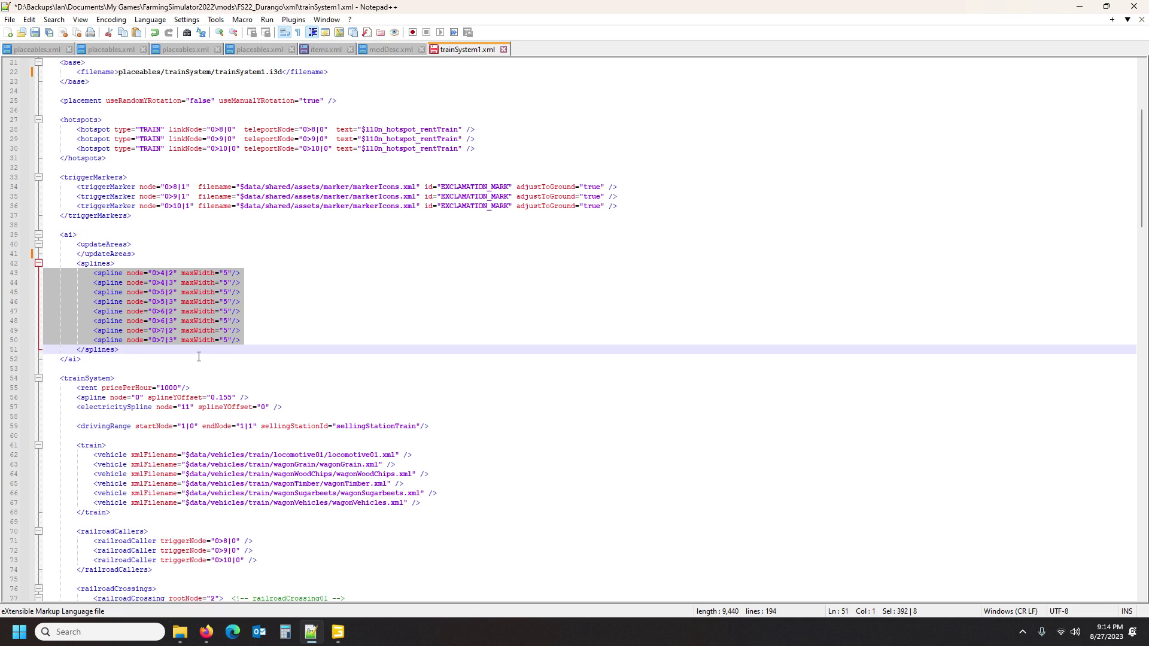
key(Delete)
click(94, 272)
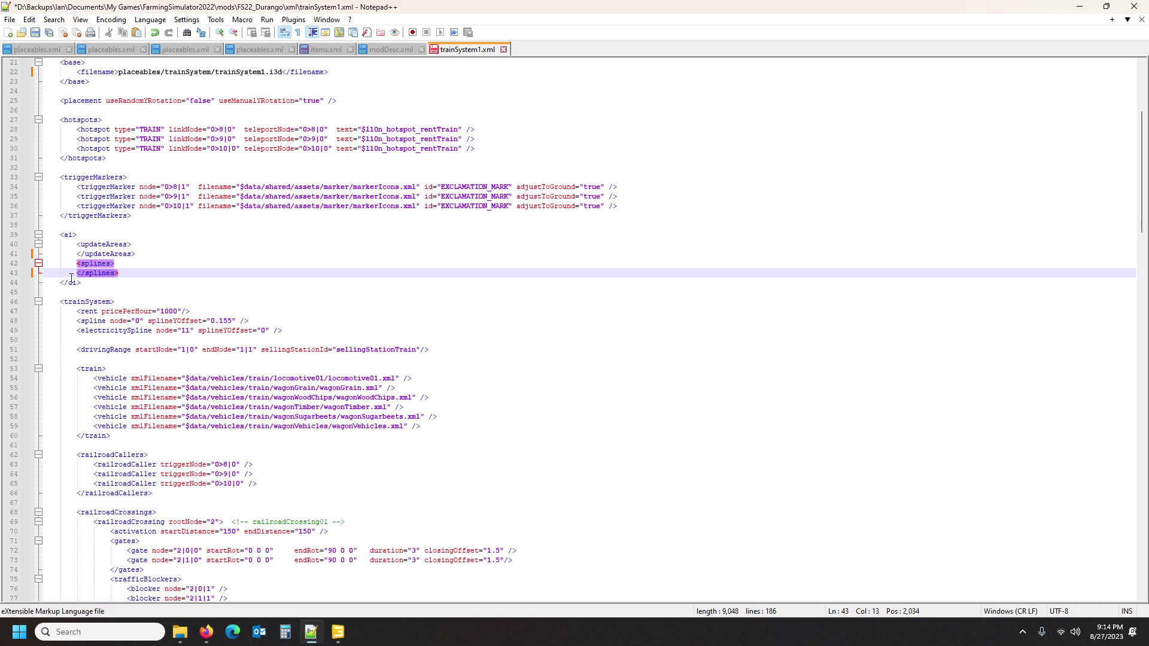
Check where the trainSystem section closes and review the clearAreas, leveling, indoorAreas and placeable tags following it.
click(75, 302)
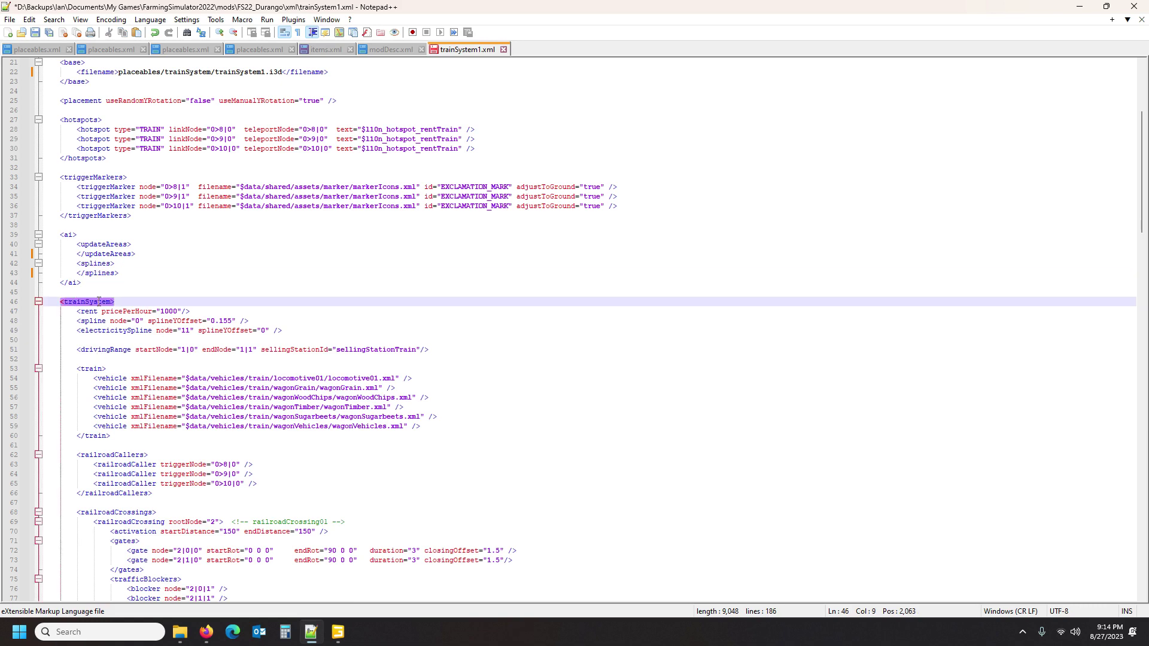
scroll(117, 335, down, 10)
scroll(89, 141, down, 20)
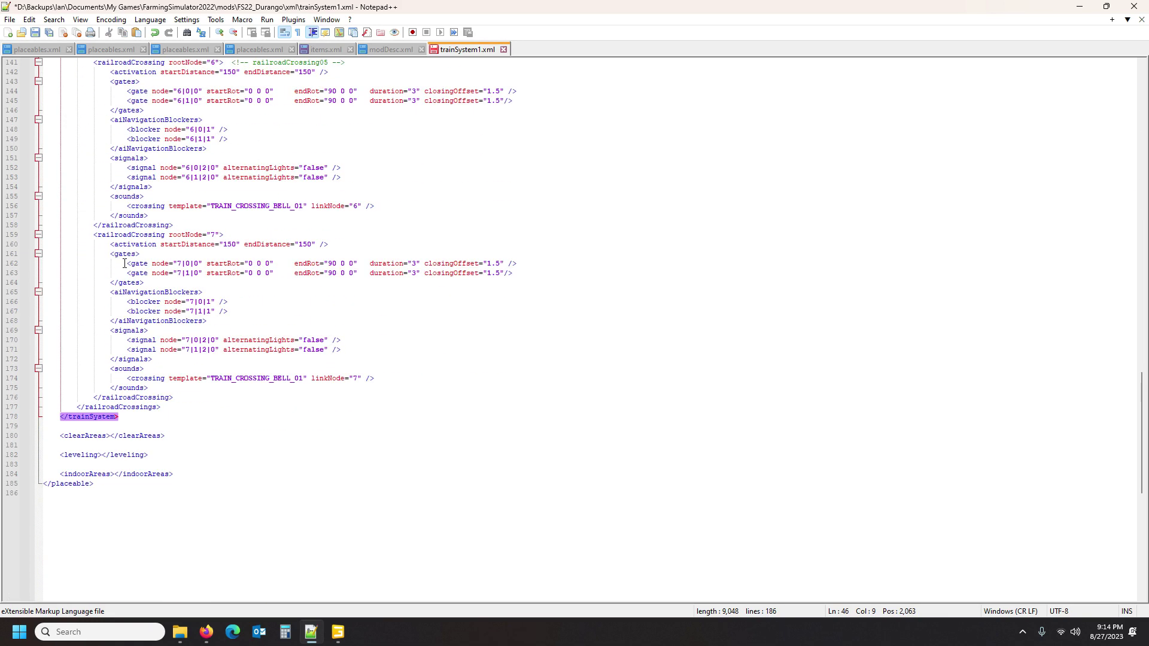
click(97, 437)
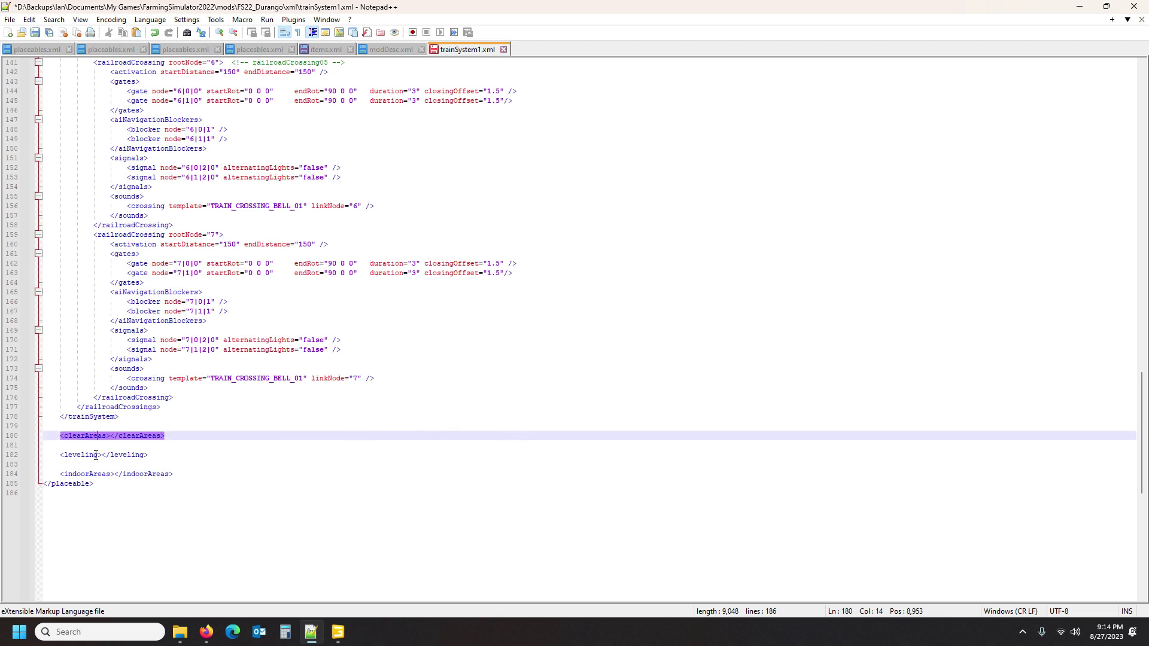
click(93, 456)
click(91, 482)
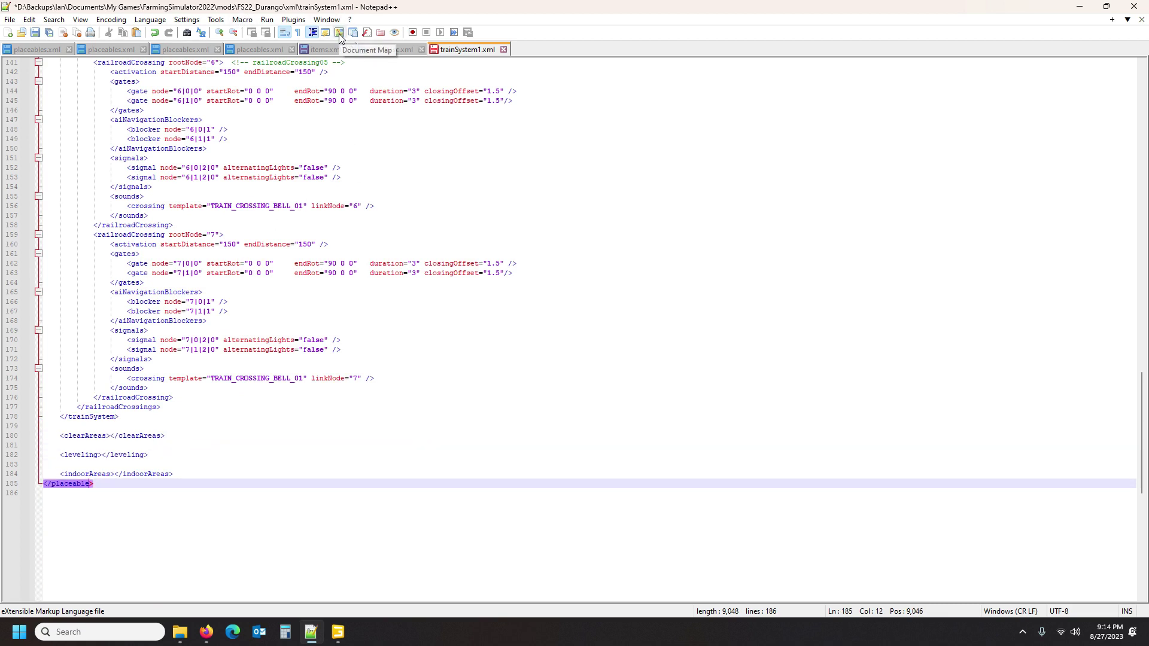
Delete the entire railroadCrossings block from the trainSystem section, including its opening and closing tags.
click(122, 409)
scroll(190, 369, up, 20)
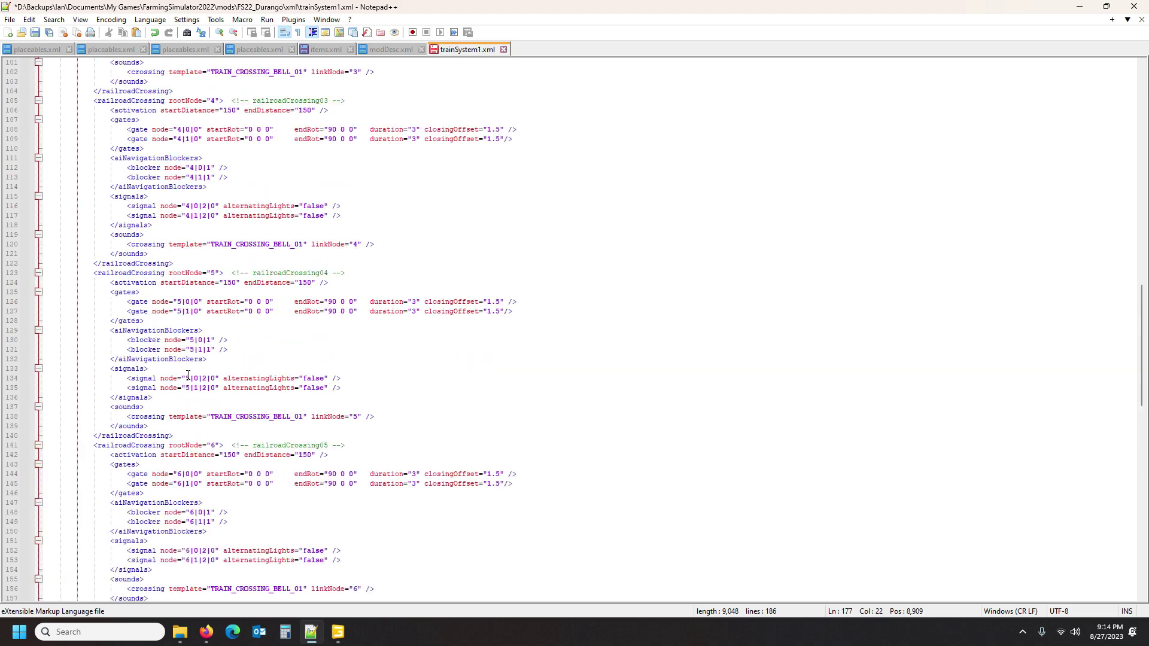
scroll(174, 392, down, 10)
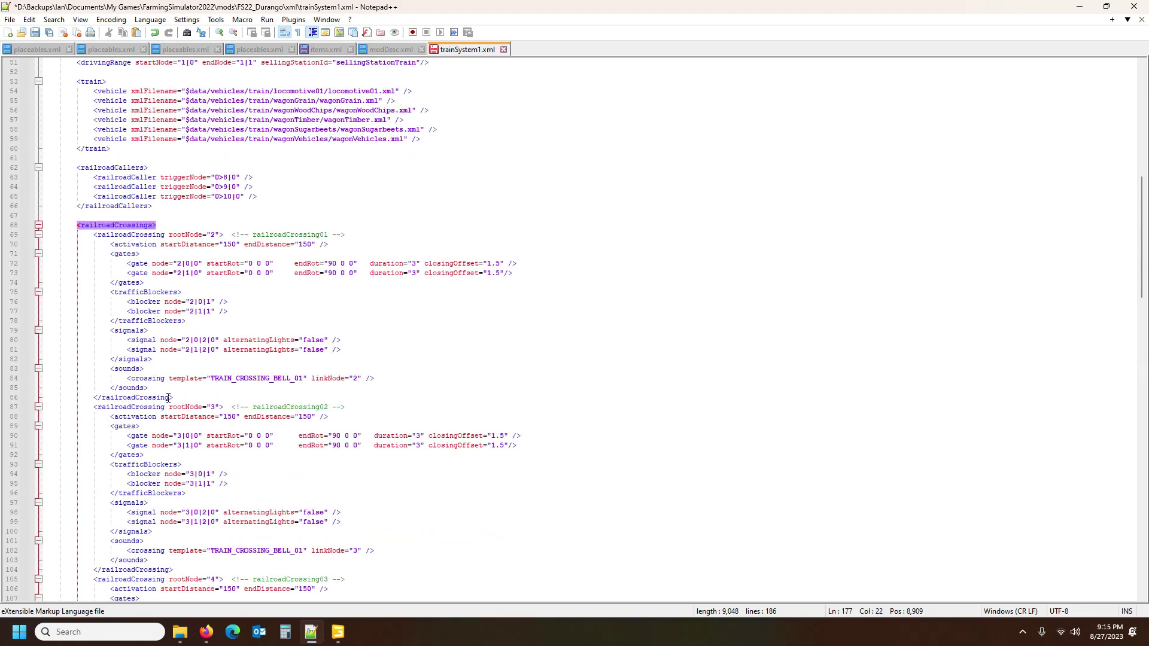
click(13, 225)
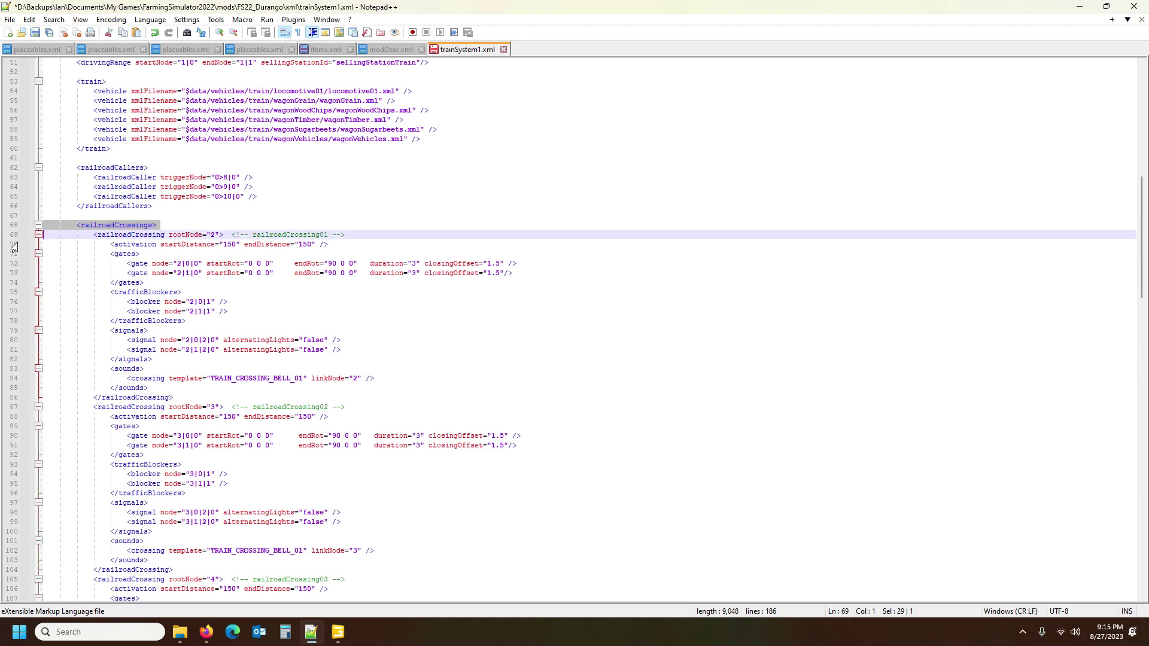
scroll(119, 311, down, 13)
scroll(119, 310, down, 17)
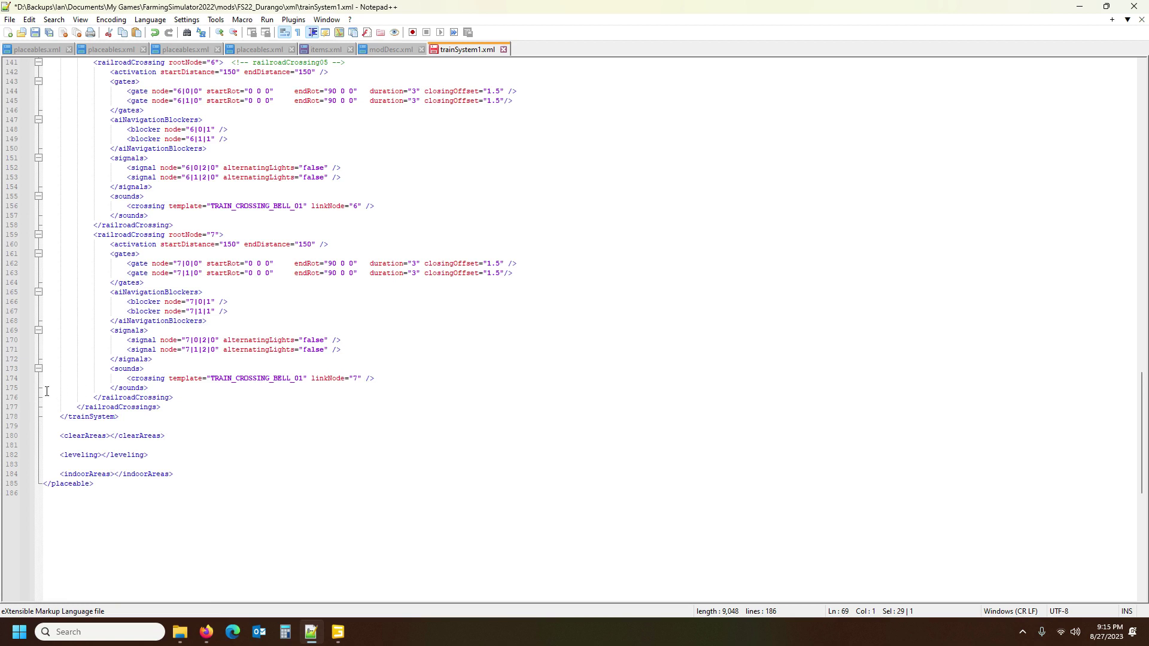
shift+click(8, 400)
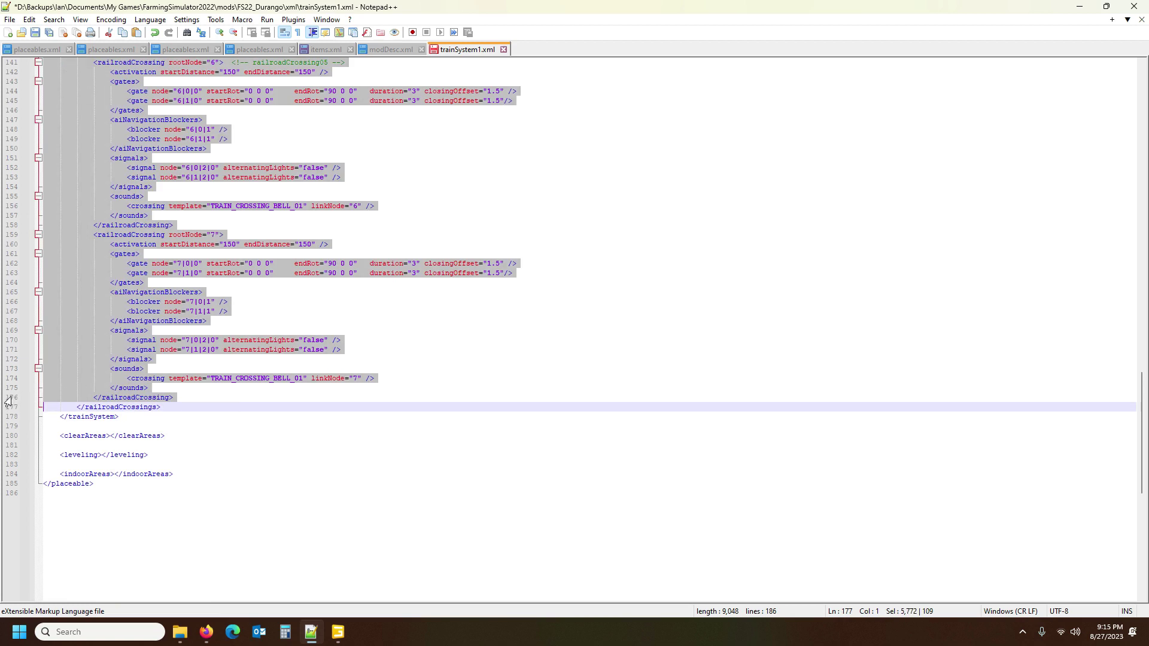
key(Delete)
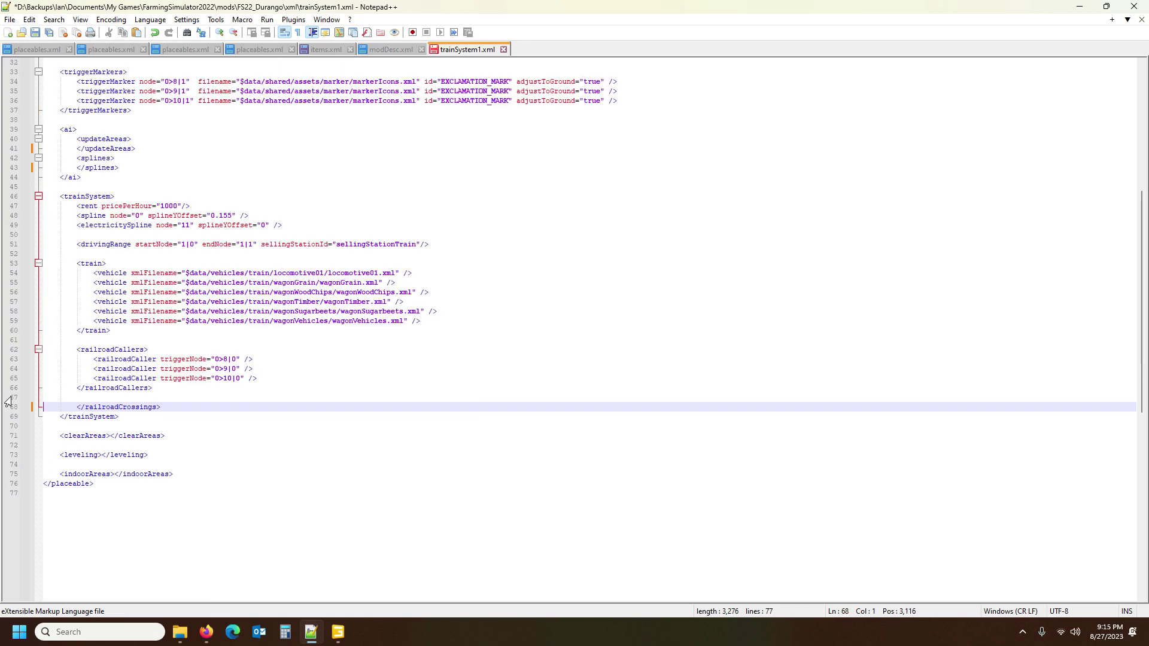
click(11, 407)
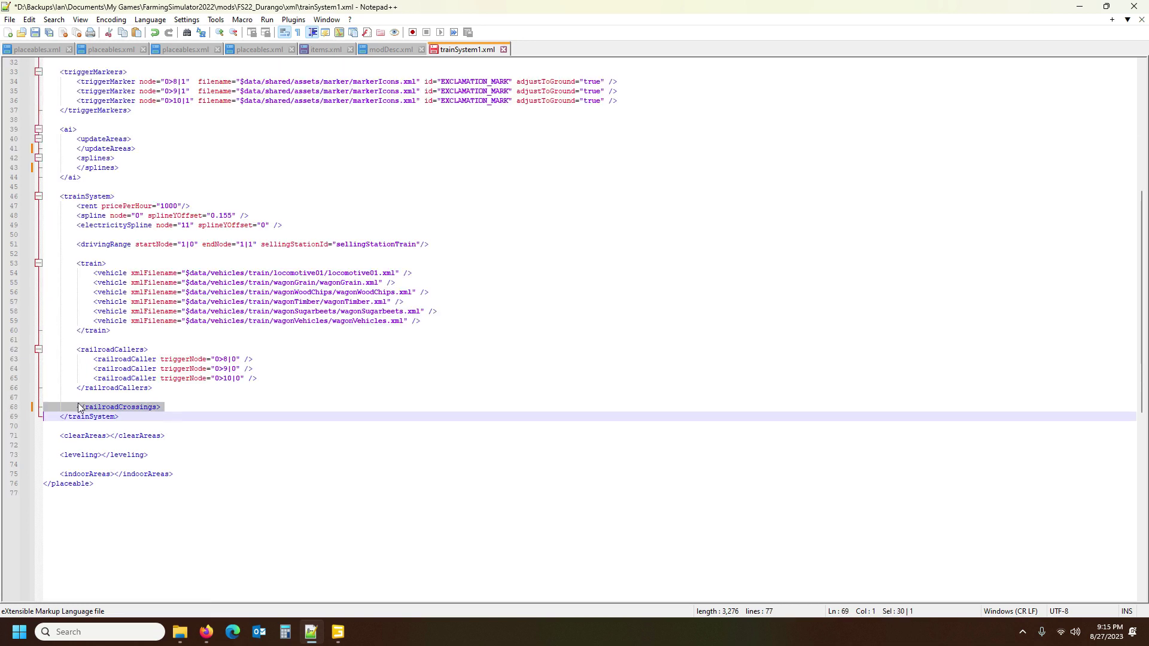
key(Delete)
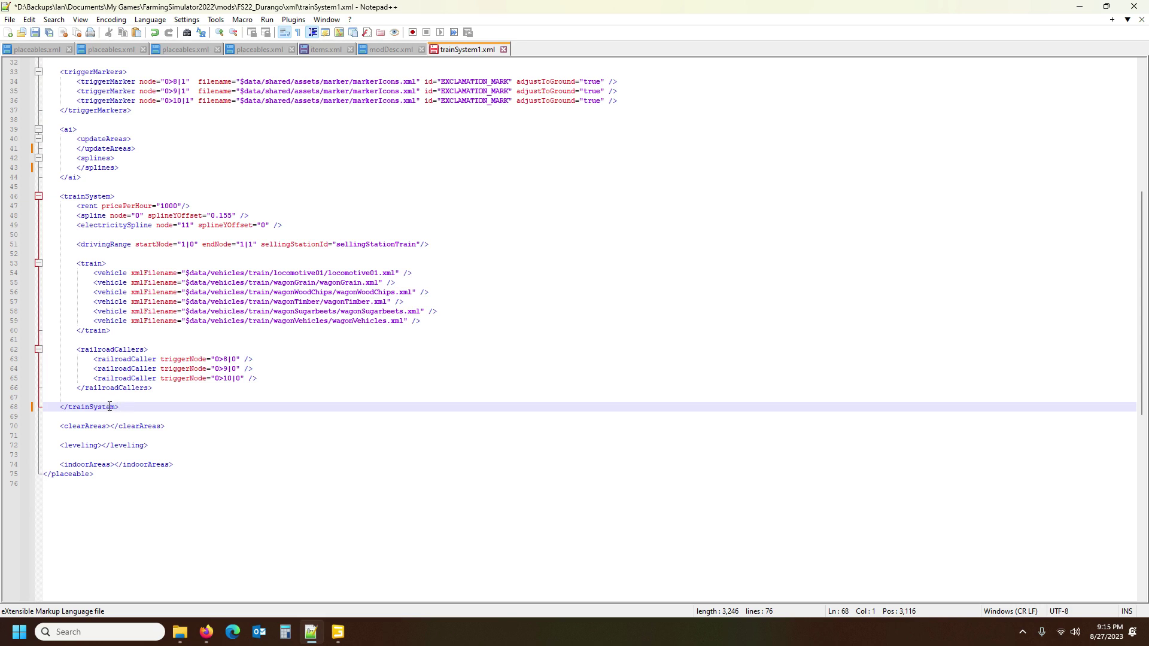
key(End)
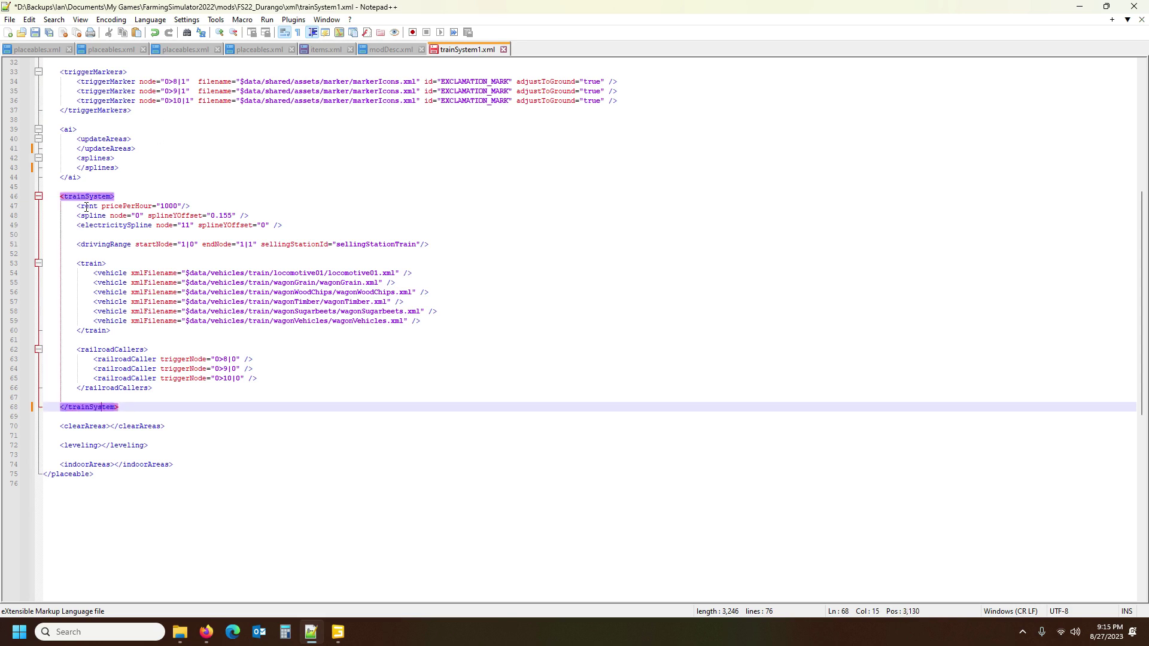
Delete the electricitySpline line from the trainSystem section of trainSystem1.xml.
click(86, 206)
click(93, 216)
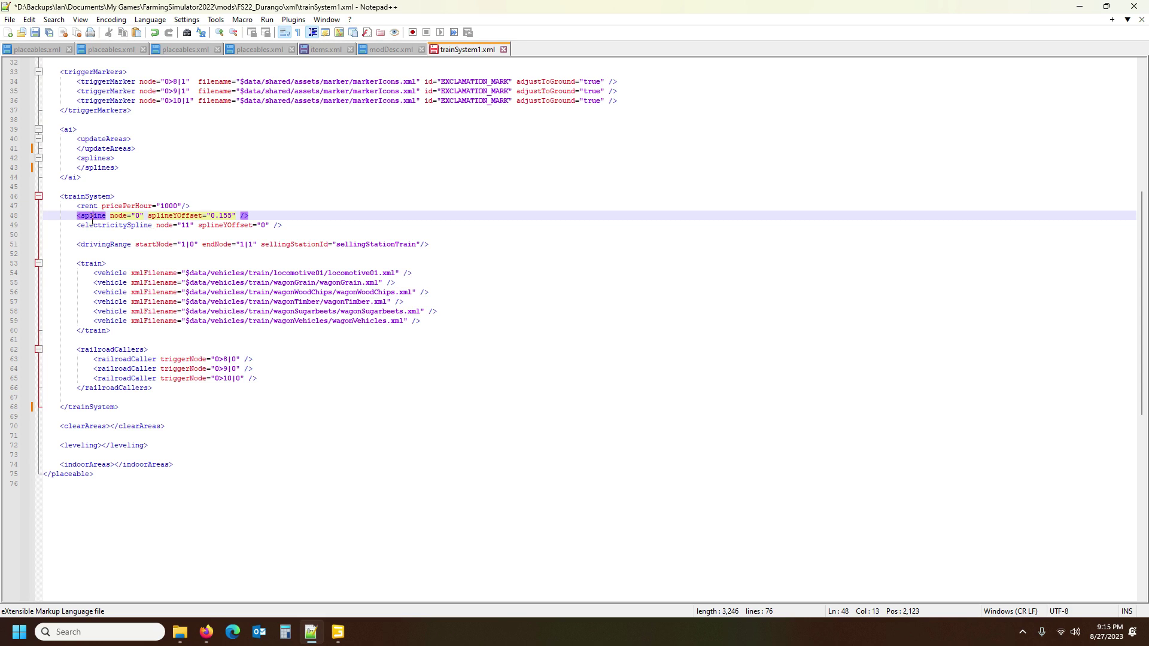
scroll(125, 240, up, 3)
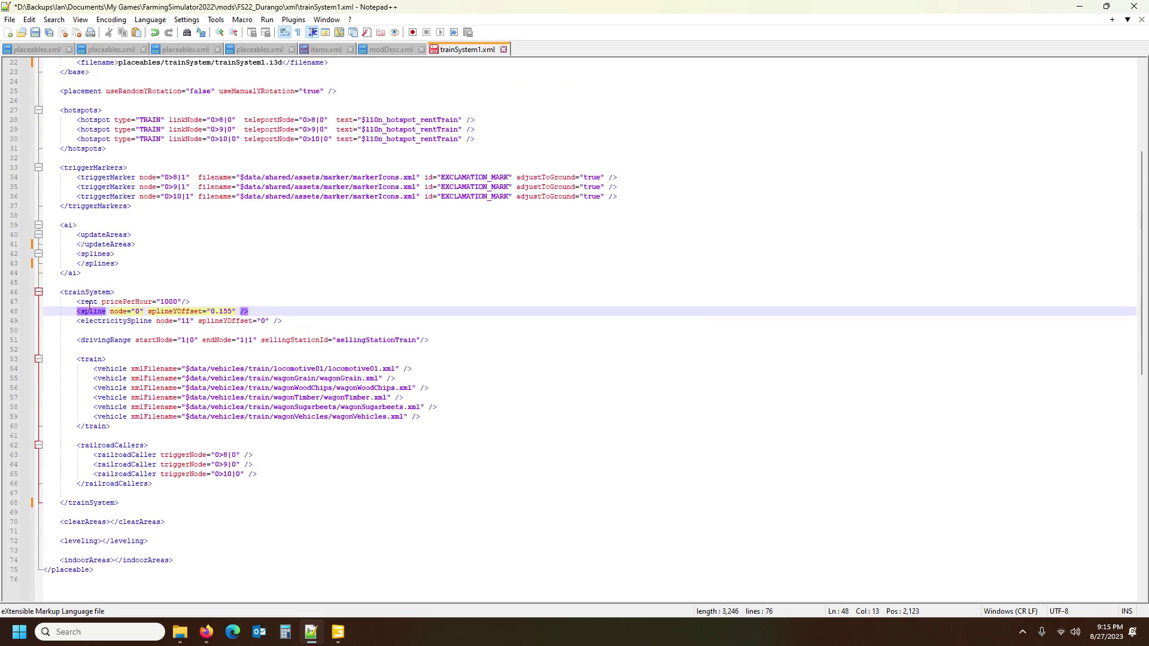
click(110, 321)
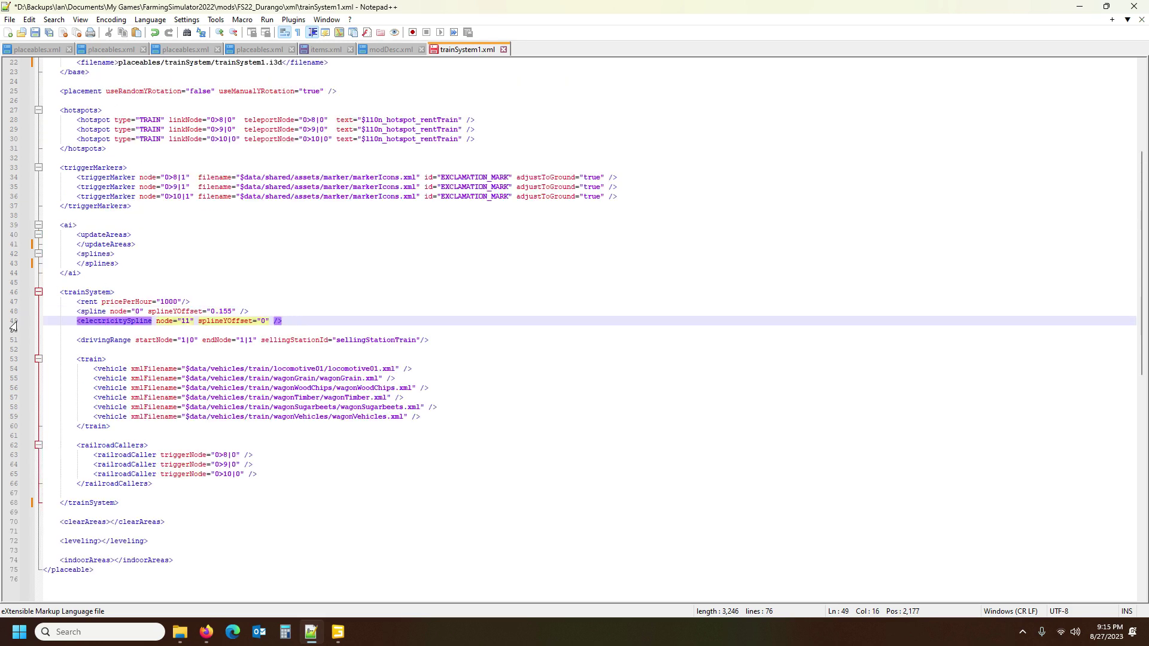
click(10, 324)
key(Delete)
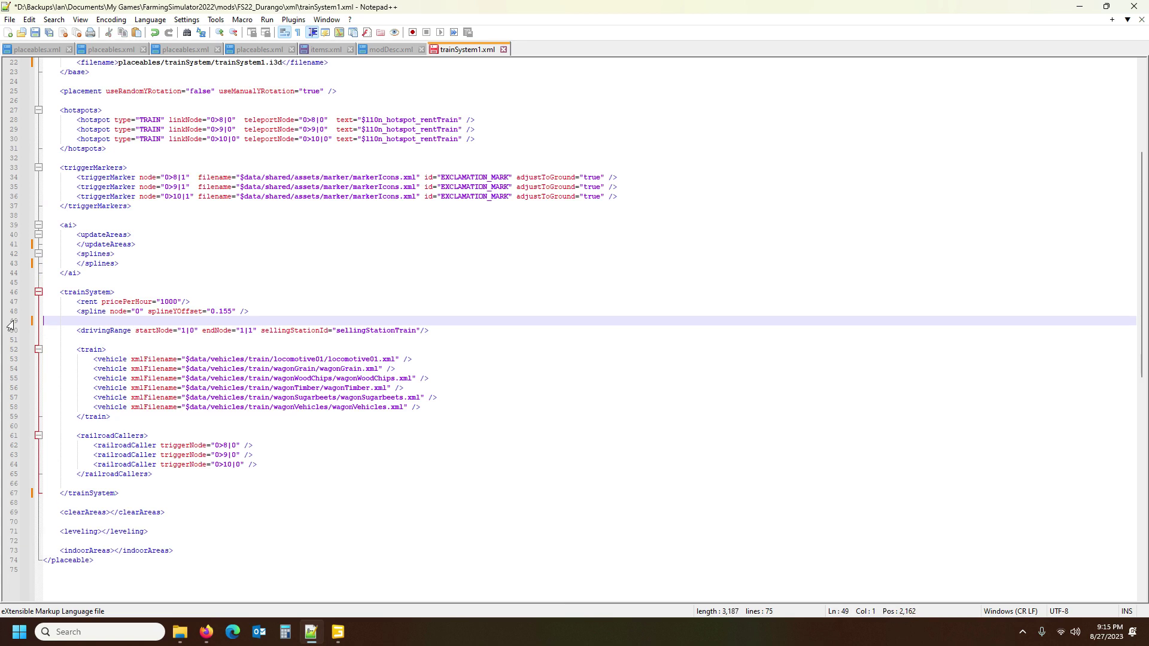
Delete the drivingRange line that references sellingStationTrain from the trainSystem section.
click(85, 301)
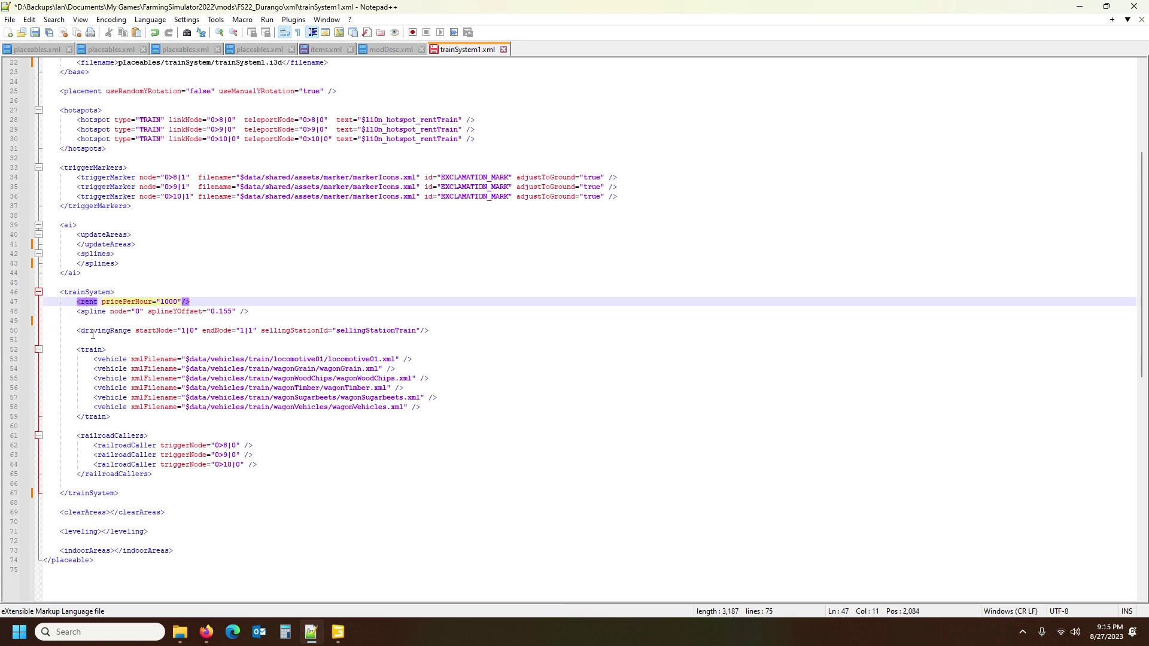
click(93, 330)
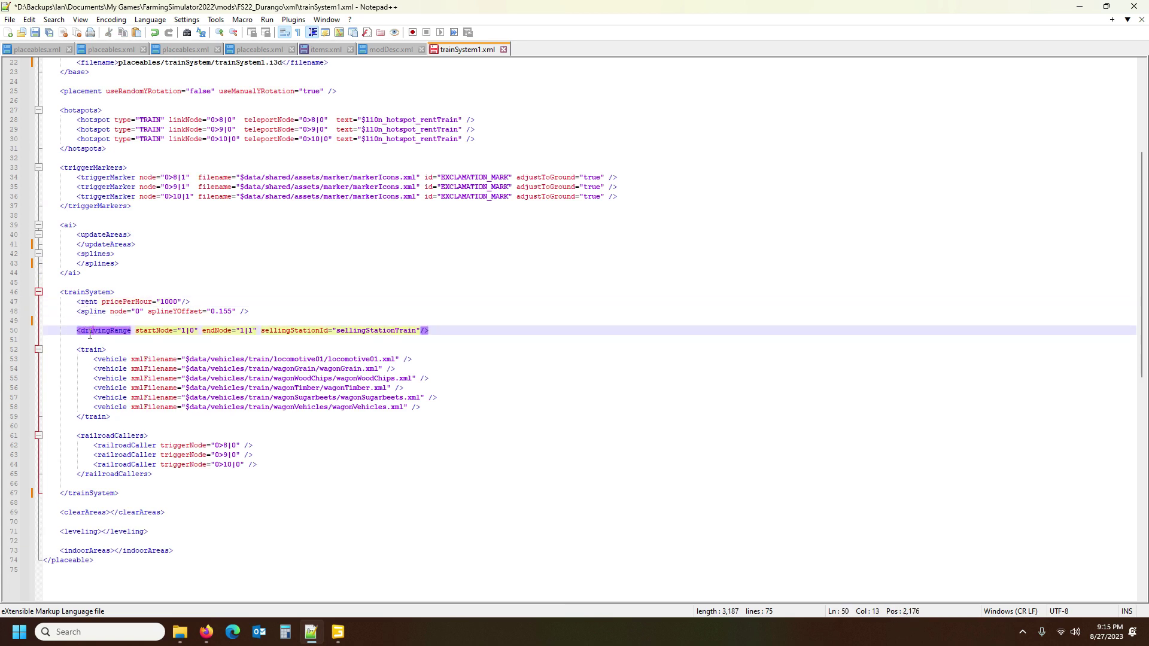
click(13, 332)
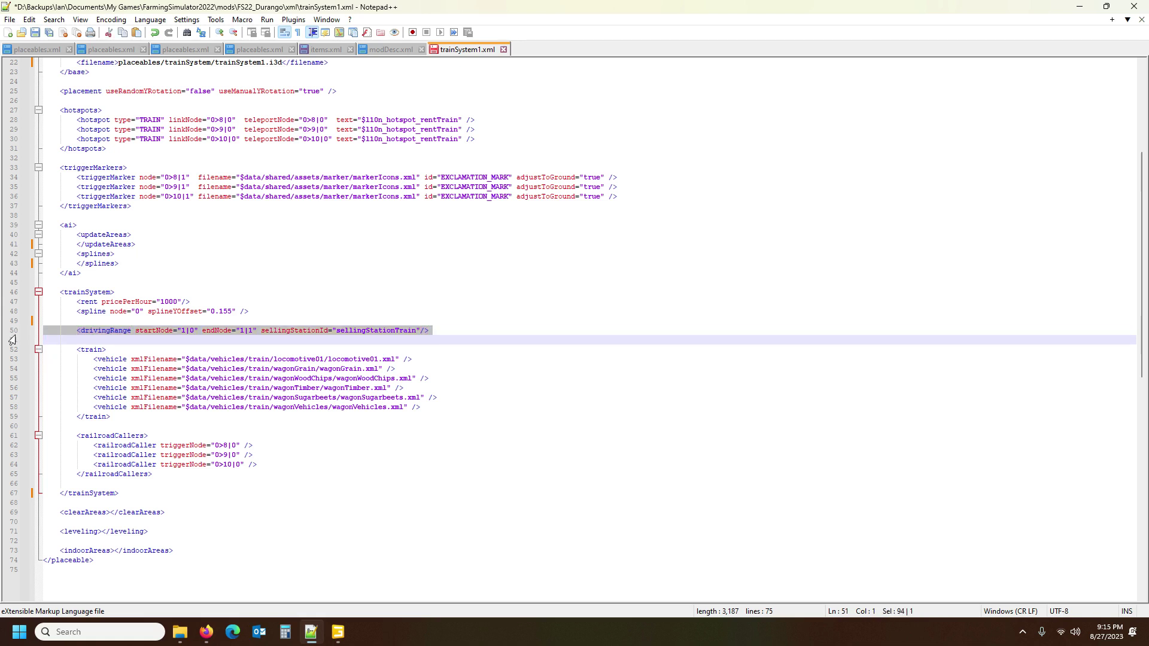
key(Delete)
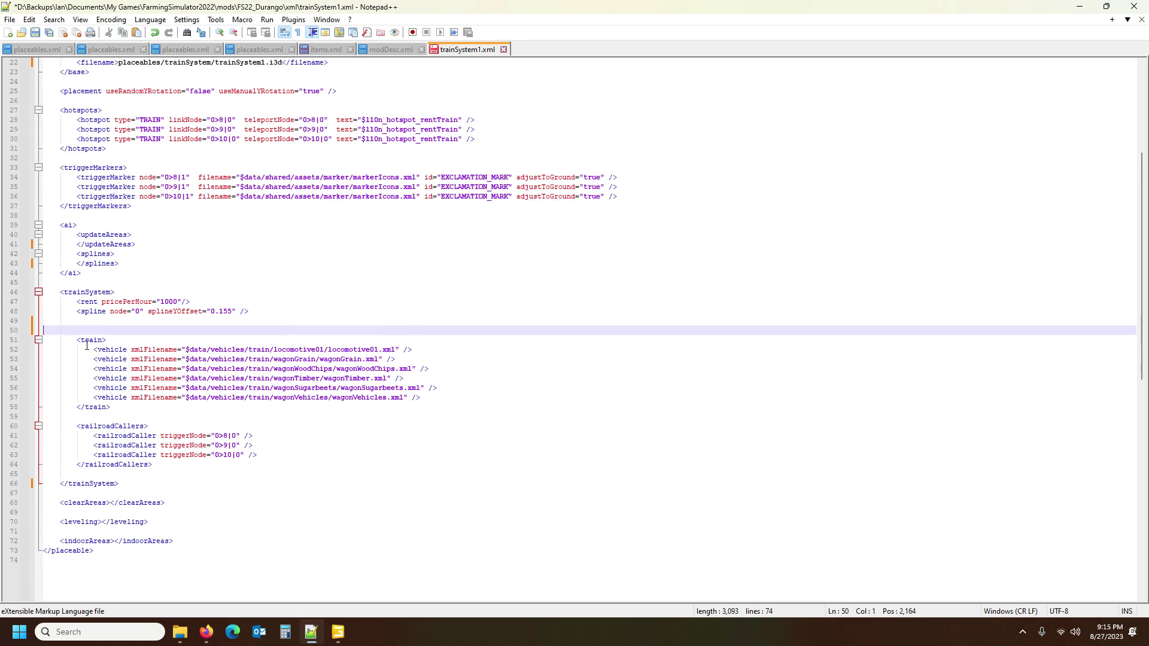
Change the first train vehicle's path to locomotive04/locomotive04.xml, updating both the folder and the file name.
click(91, 345)
click(377, 349)
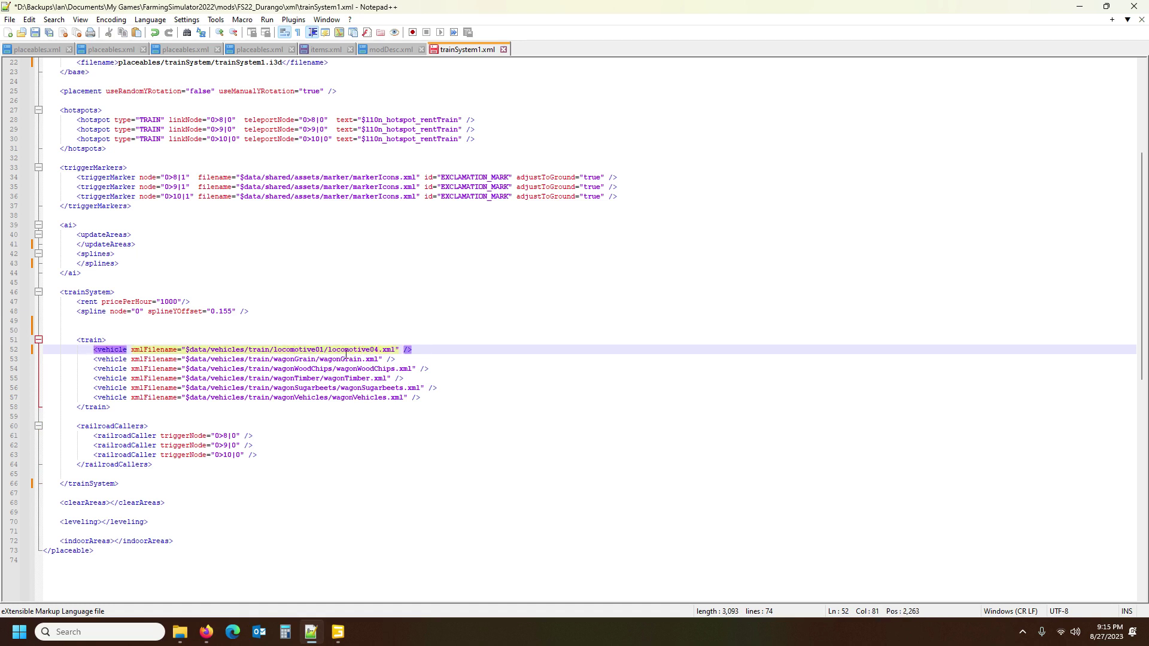
drag(318, 351, 323, 349)
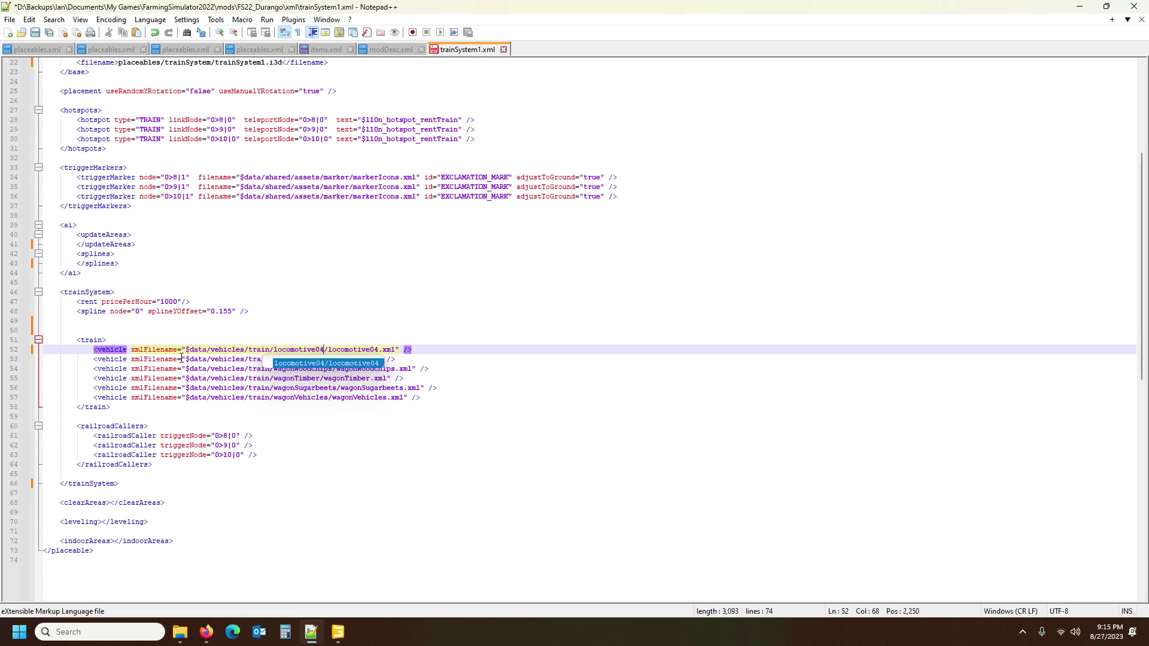
click(206, 368)
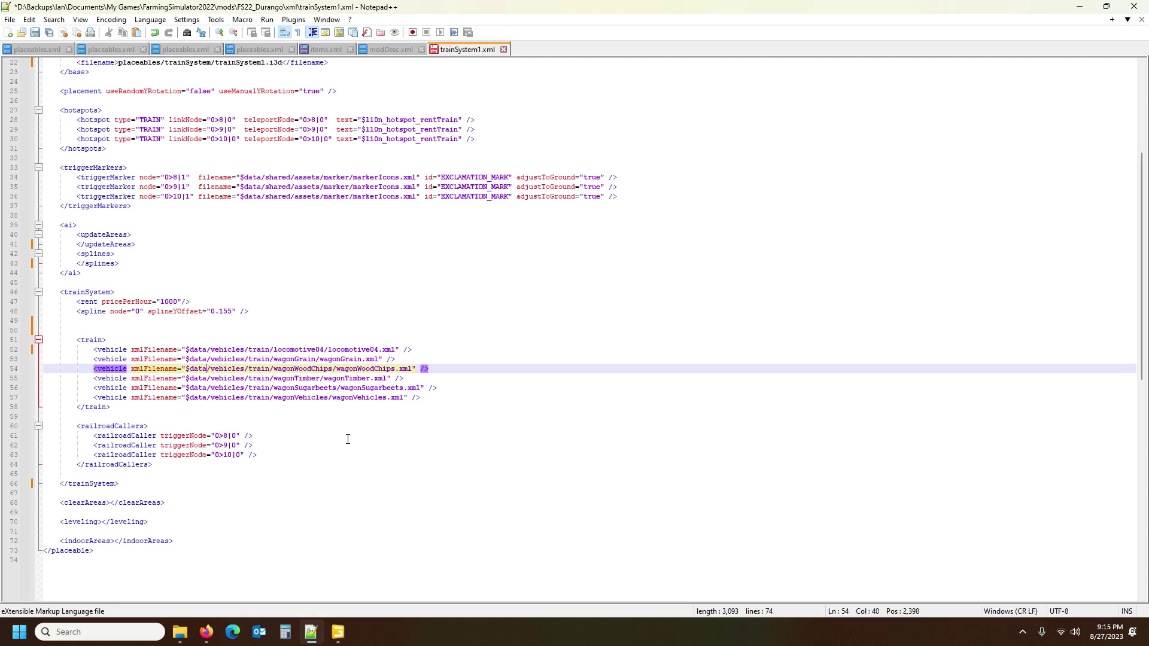
Duplicate the wagonWoodChips vehicle line within the train block, directly below the original.
click(108, 359)
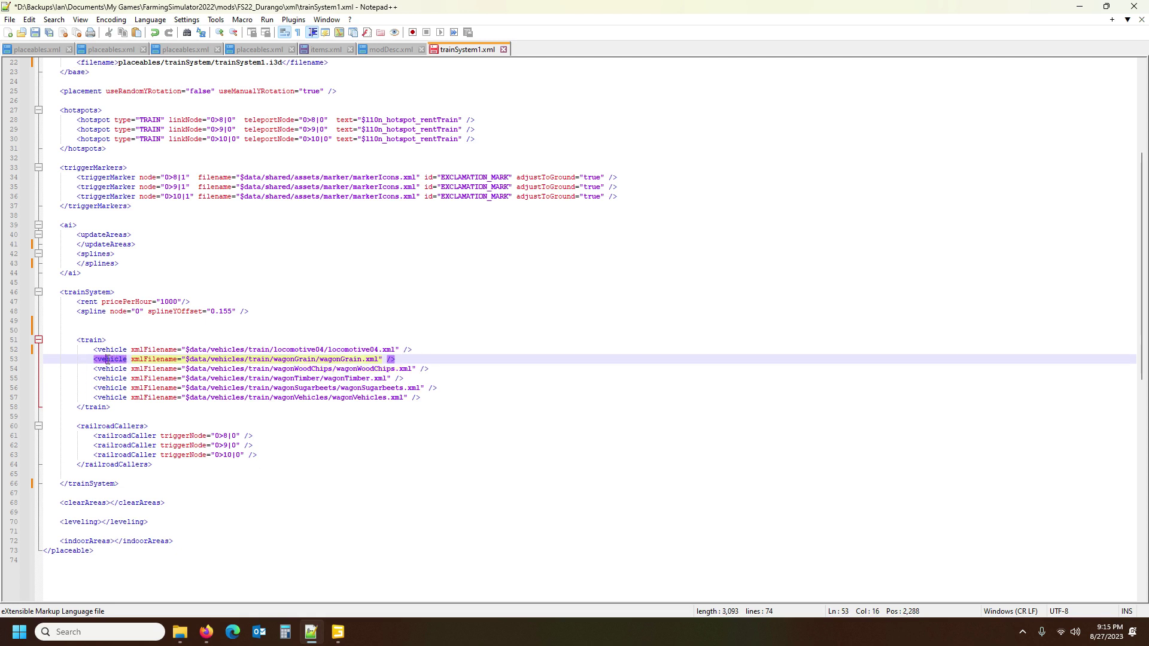
click(298, 369)
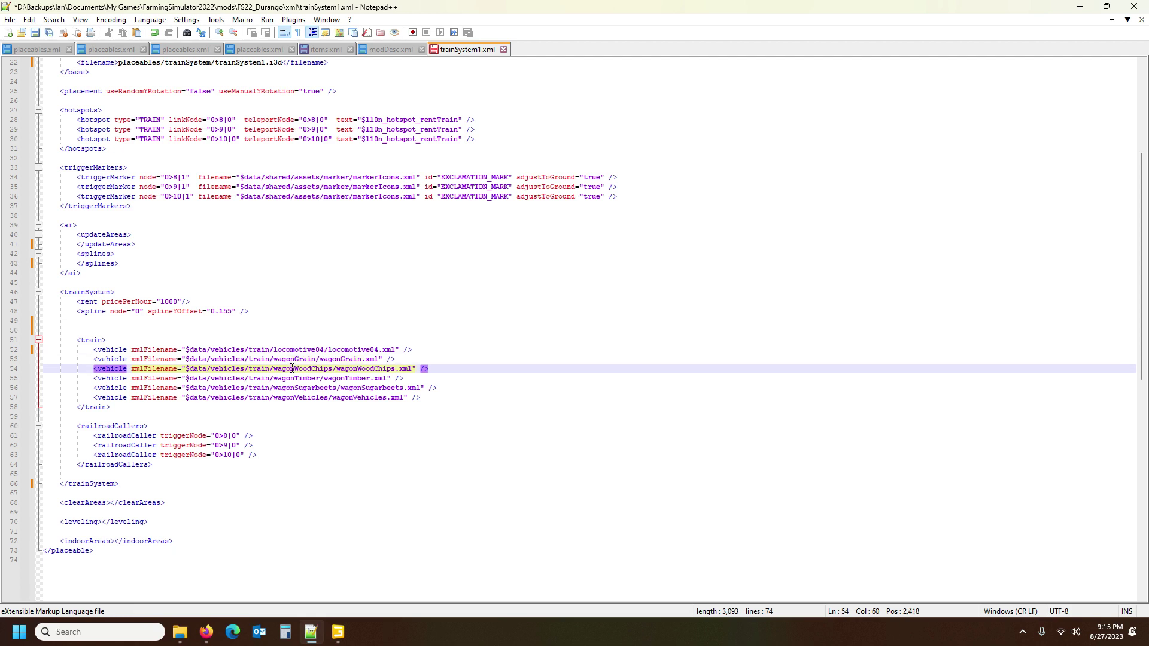
click(339, 379)
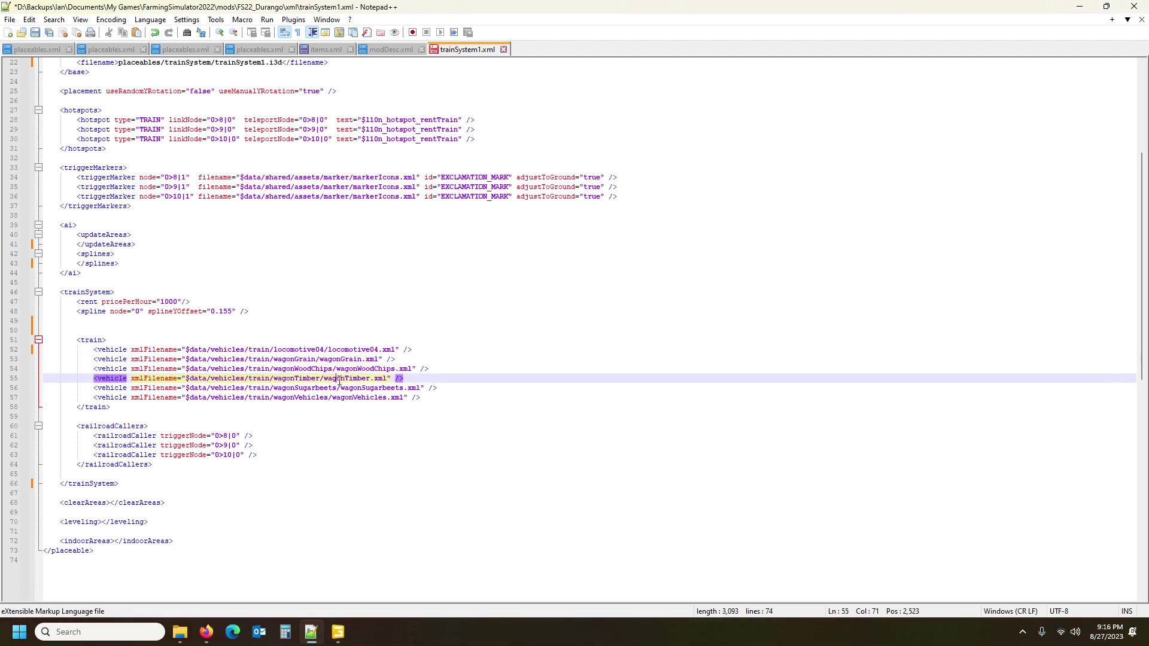
click(125, 368)
click(11, 373)
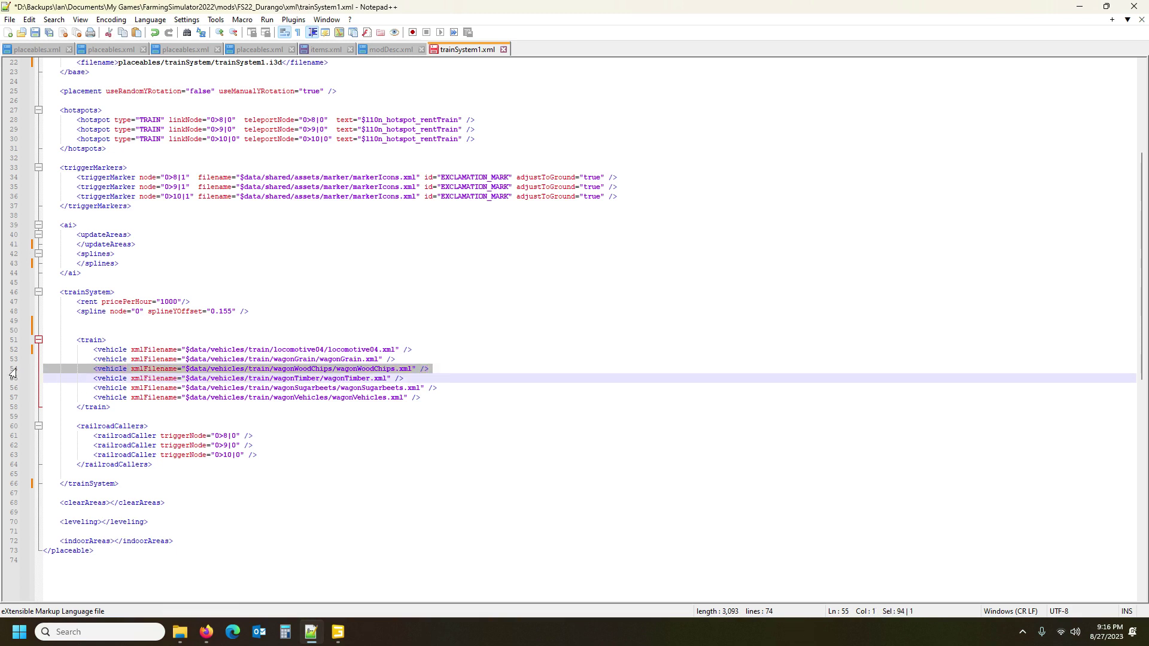
key(ctrl+c)
key(Right)
key(ctrl+v)
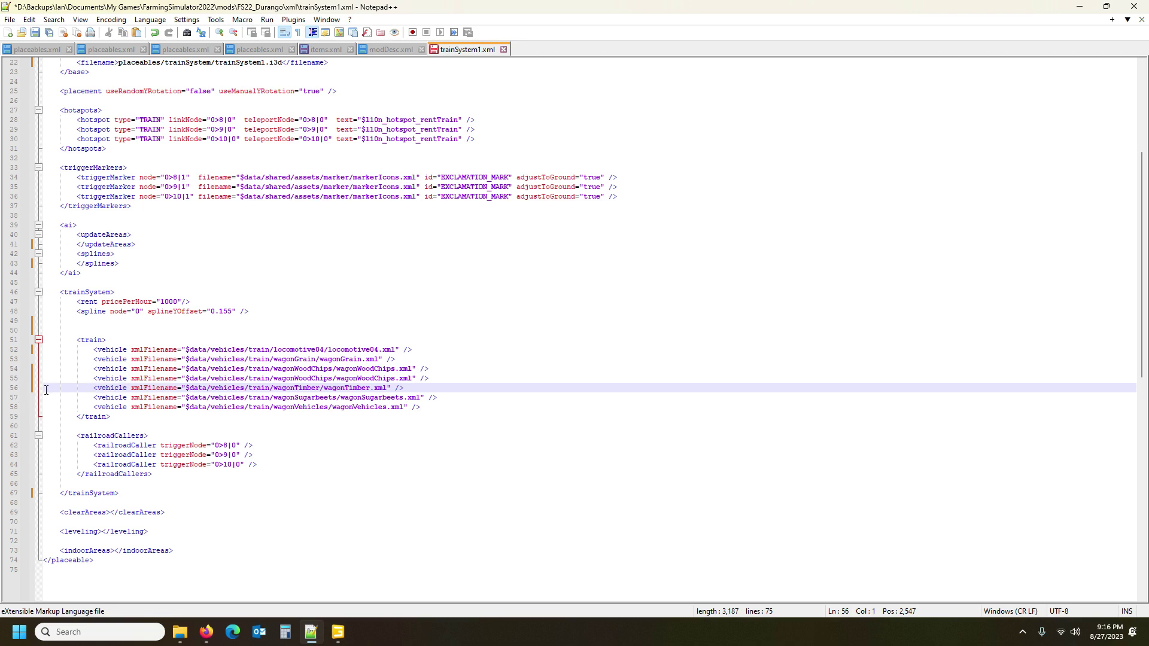
Duplicate the wagonTimber vehicle line directly below the original so the train has a second timber wagon.
click(16, 389)
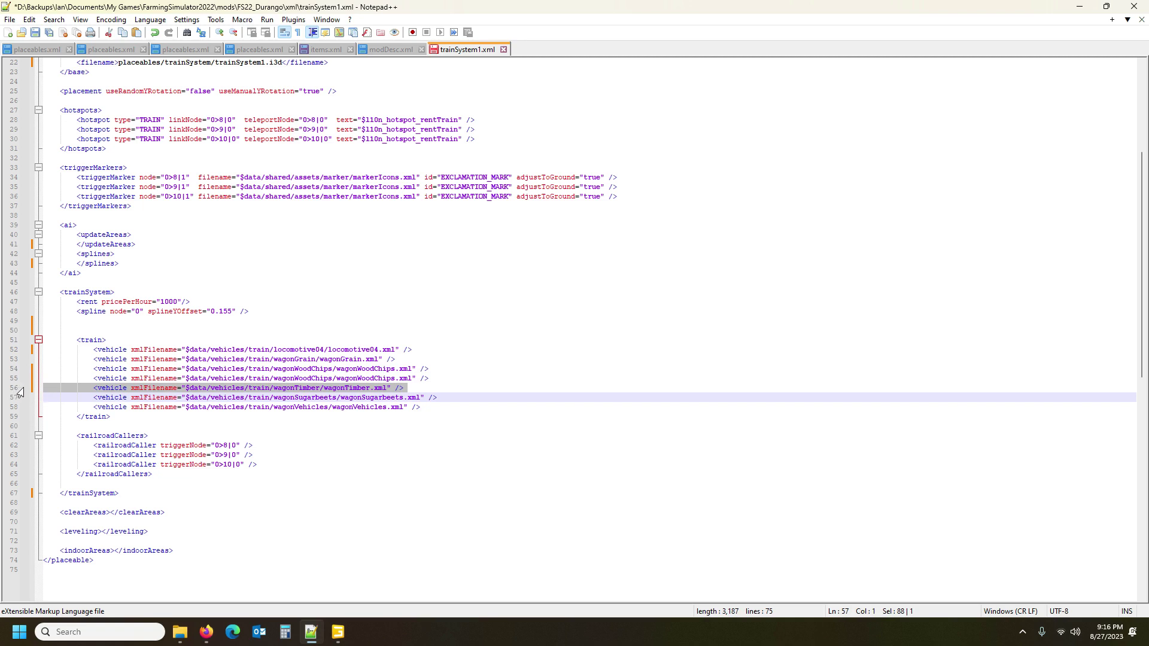
key(Right)
key(ctrl+v)
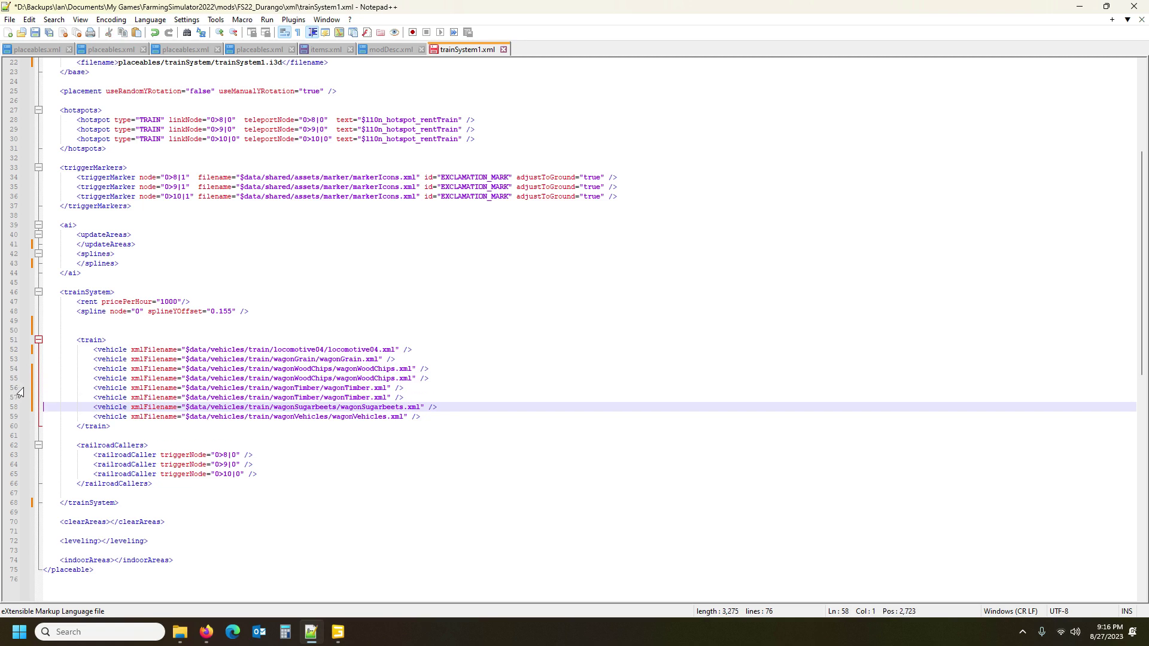
Review the end of the train block, the railroadCallers entries and the hotspots and triggerMarkers sections above them.
click(315, 408)
click(81, 426)
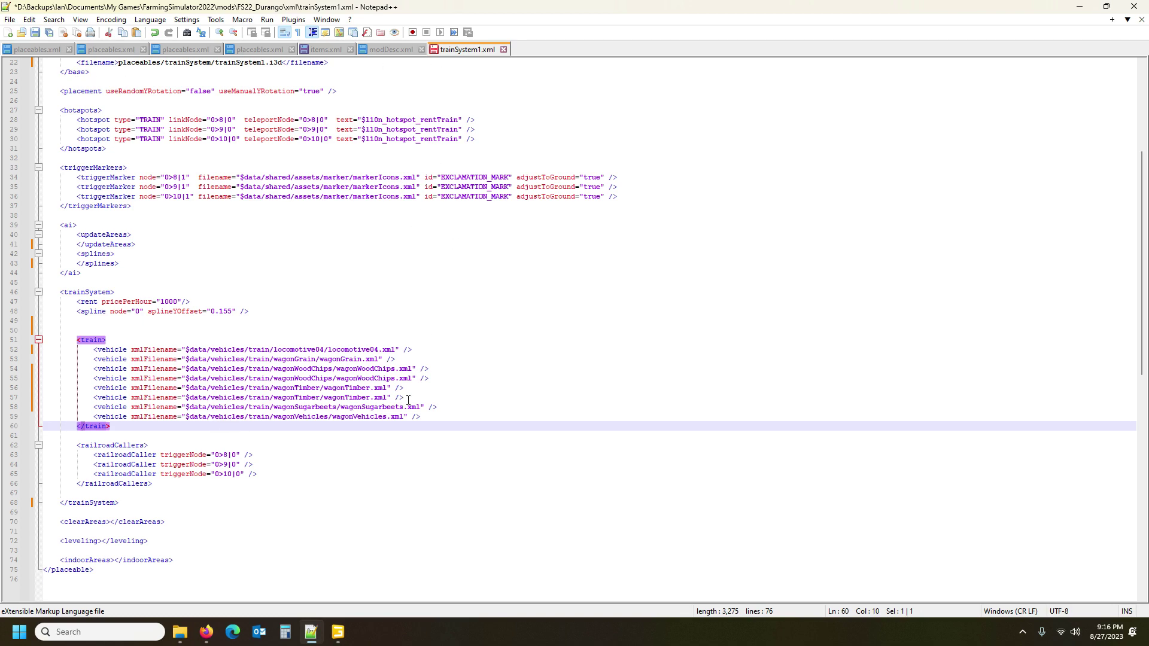
scroll(273, 427, down, 3)
click(114, 349)
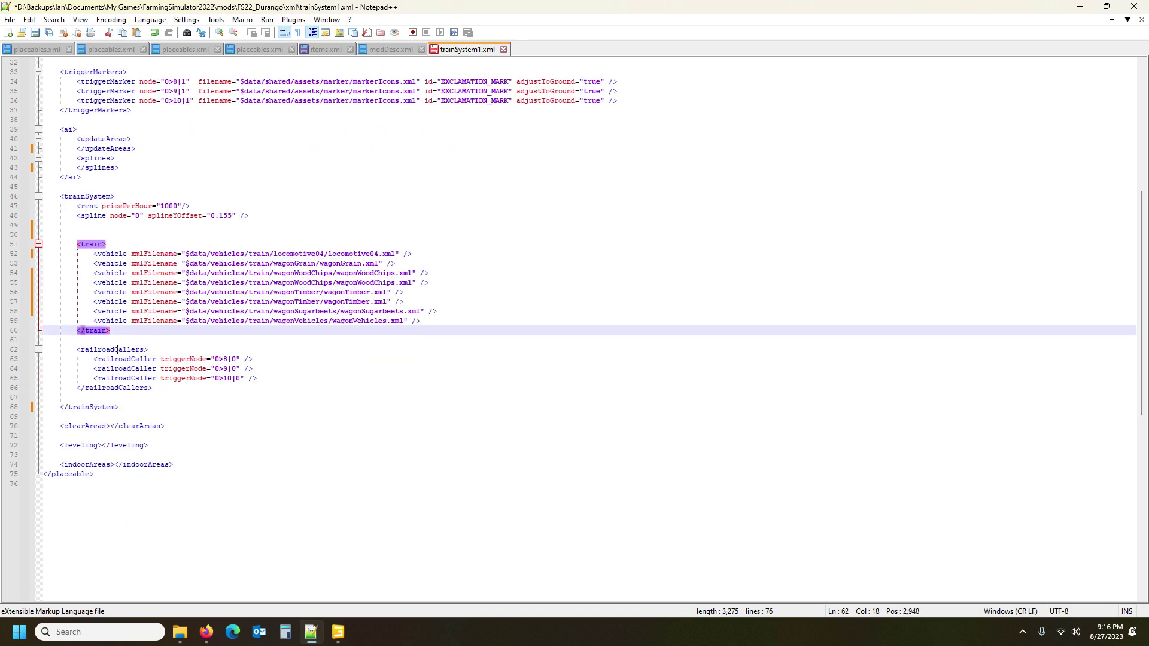
scroll(260, 434, up, 9)
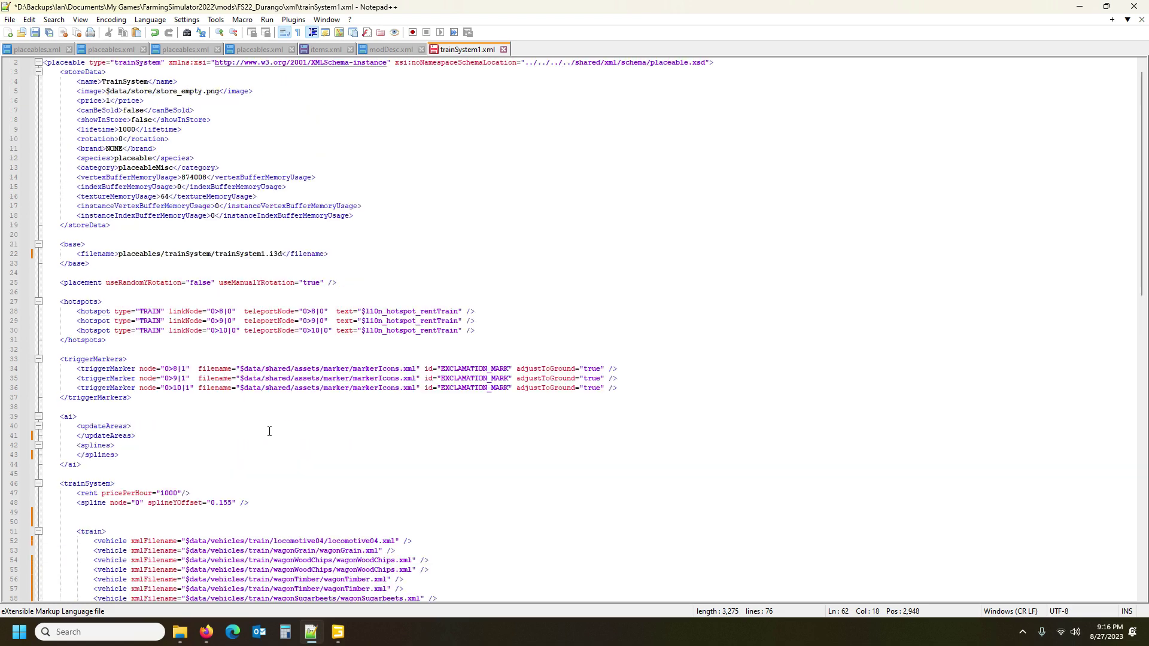
scroll(279, 427, down, 6)
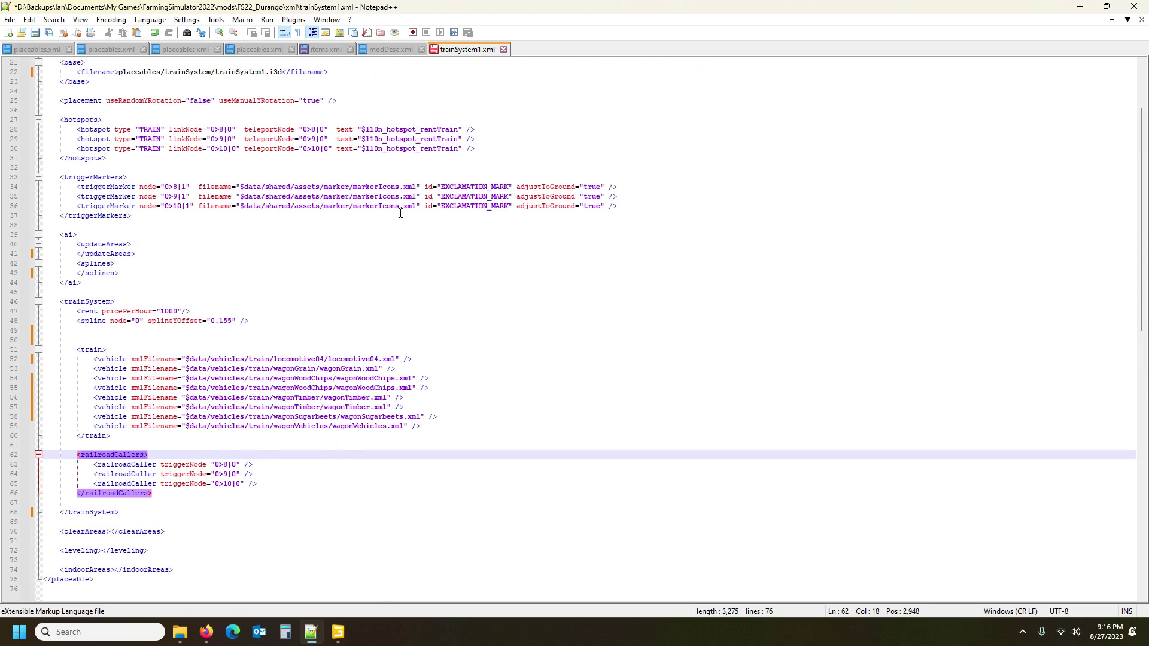
scroll(225, 466, up, 7)
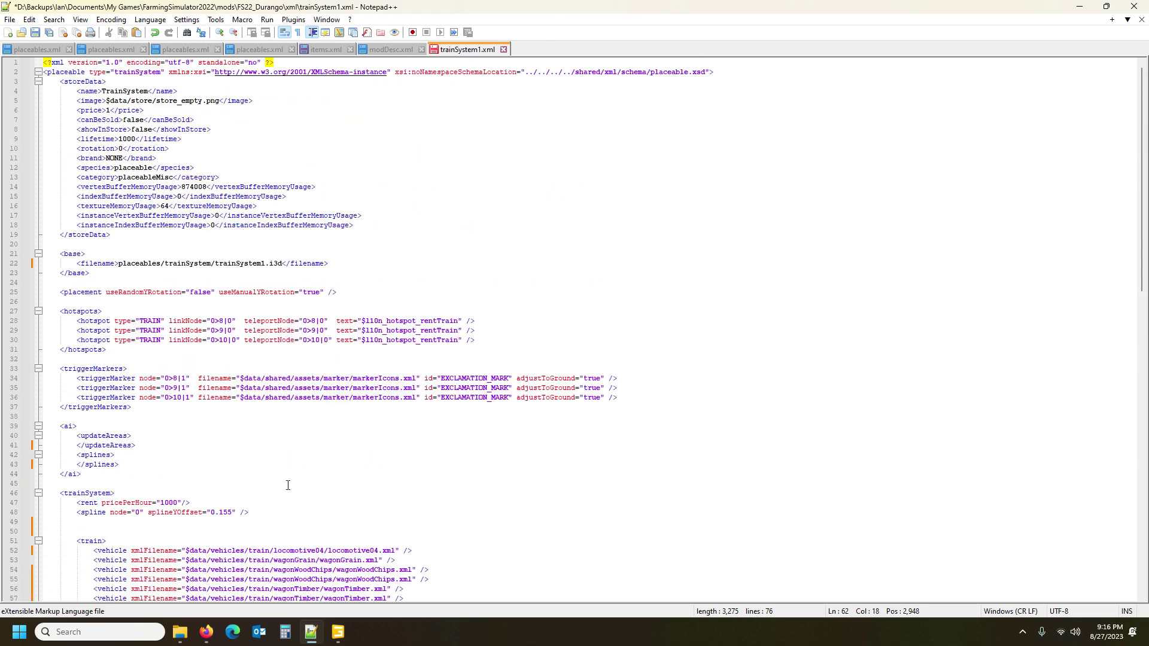
Open trainSystem1.i3d from the FS22_Durango placeables/trainSystem folder in GIANTS Editor.
click(342, 625)
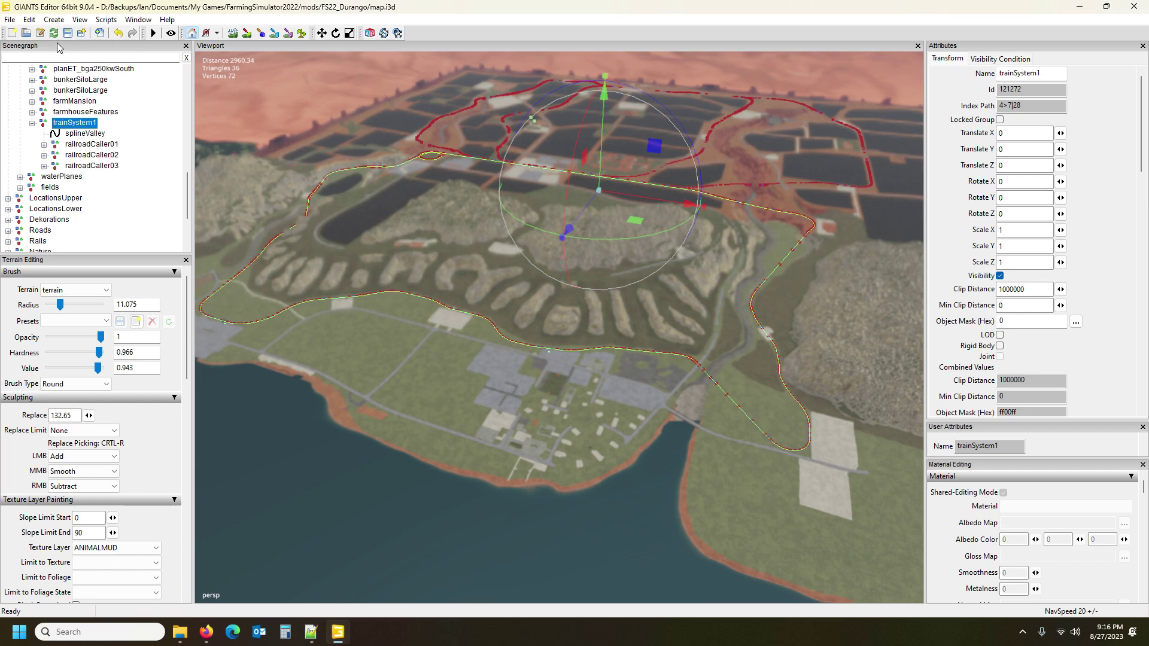
mouse_move(183, 635)
click(179, 565)
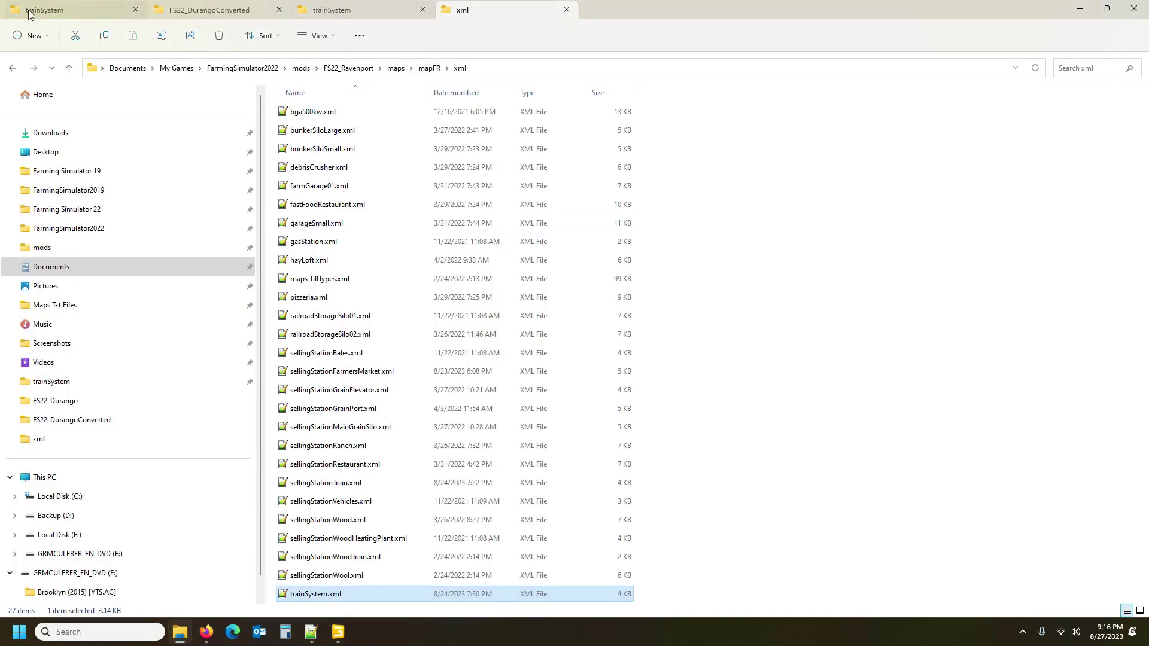
click(47, 11)
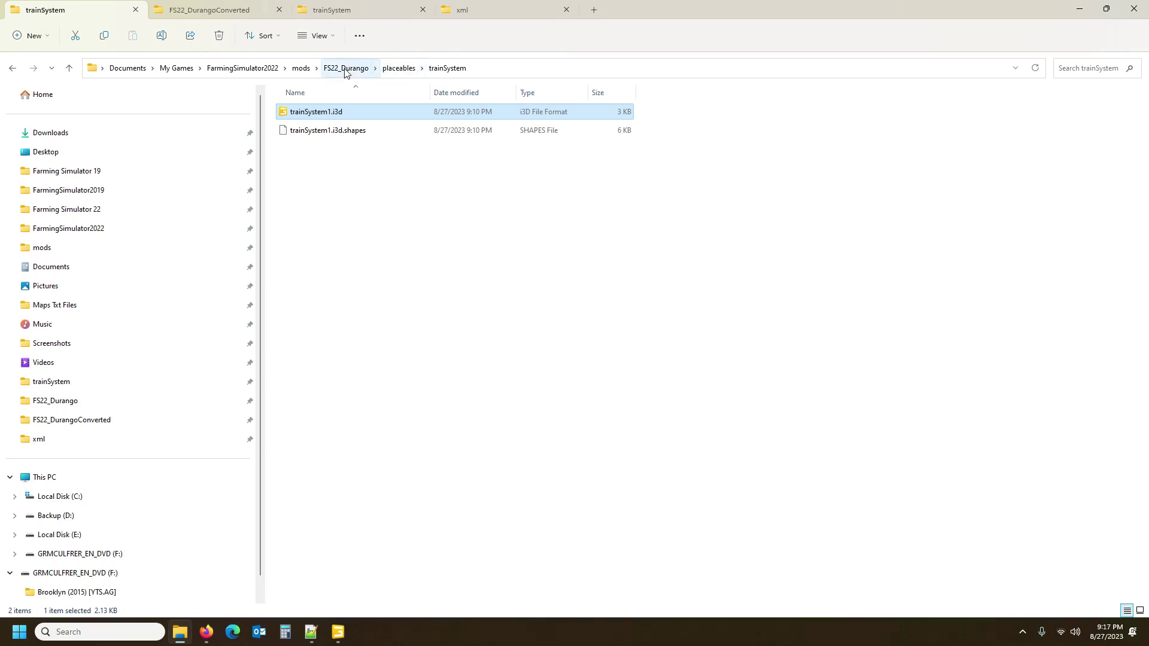
double_click(334, 114)
click(571, 390)
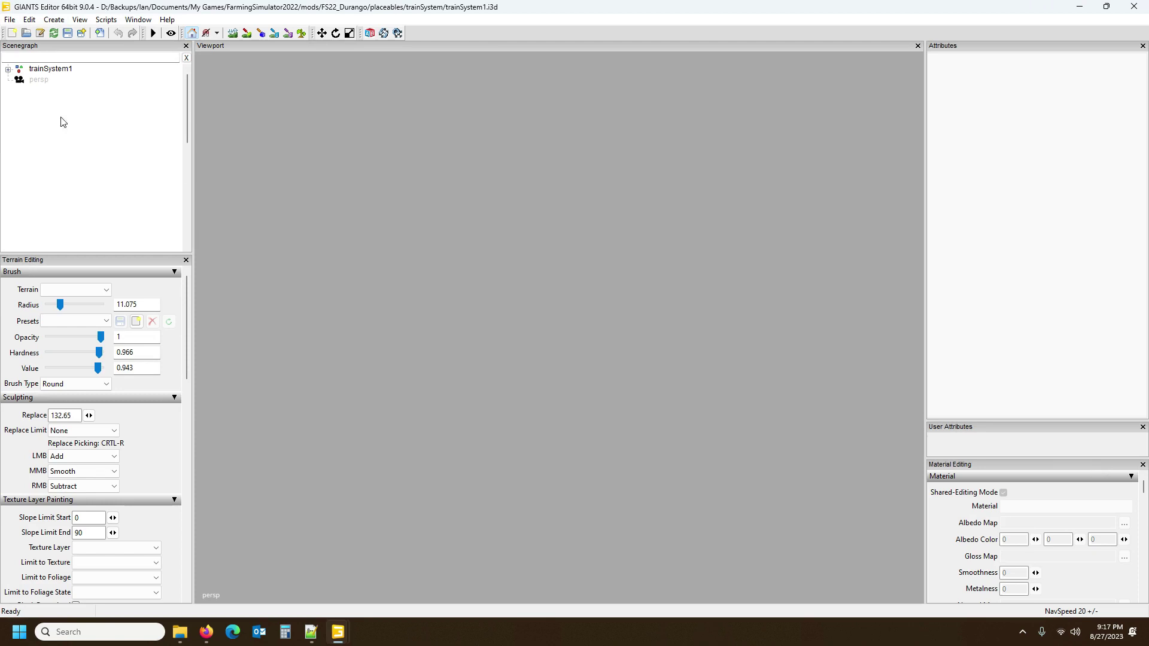
Expand the trainSystem1 group and inspect the index path of its splineValley node.
click(8, 69)
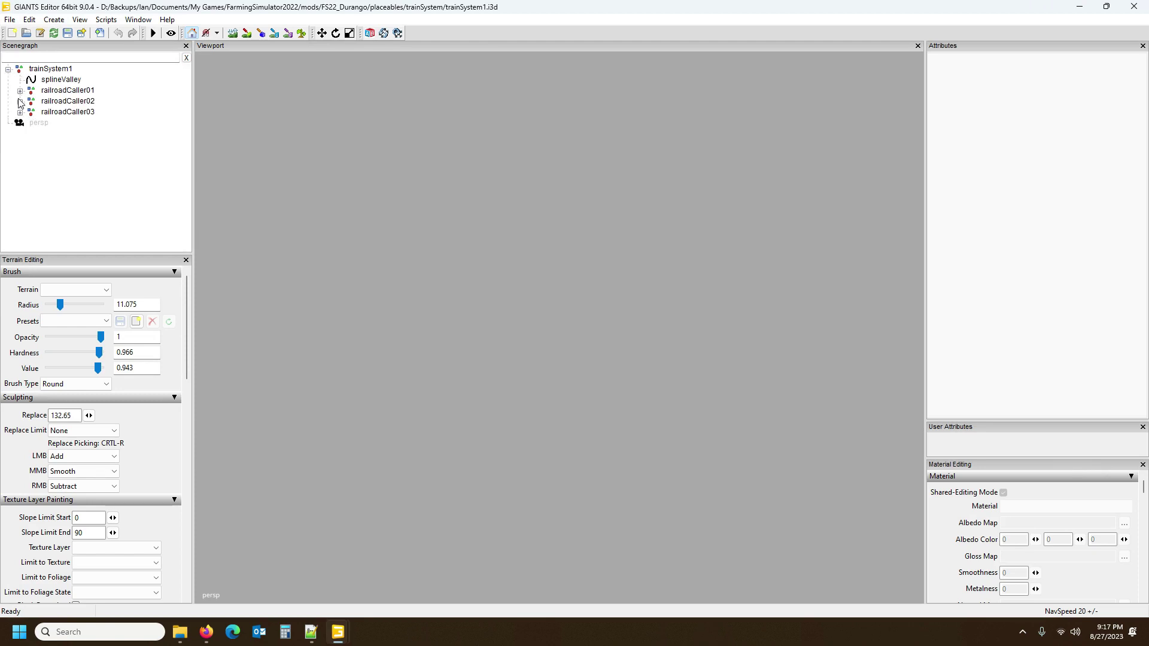
click(83, 91)
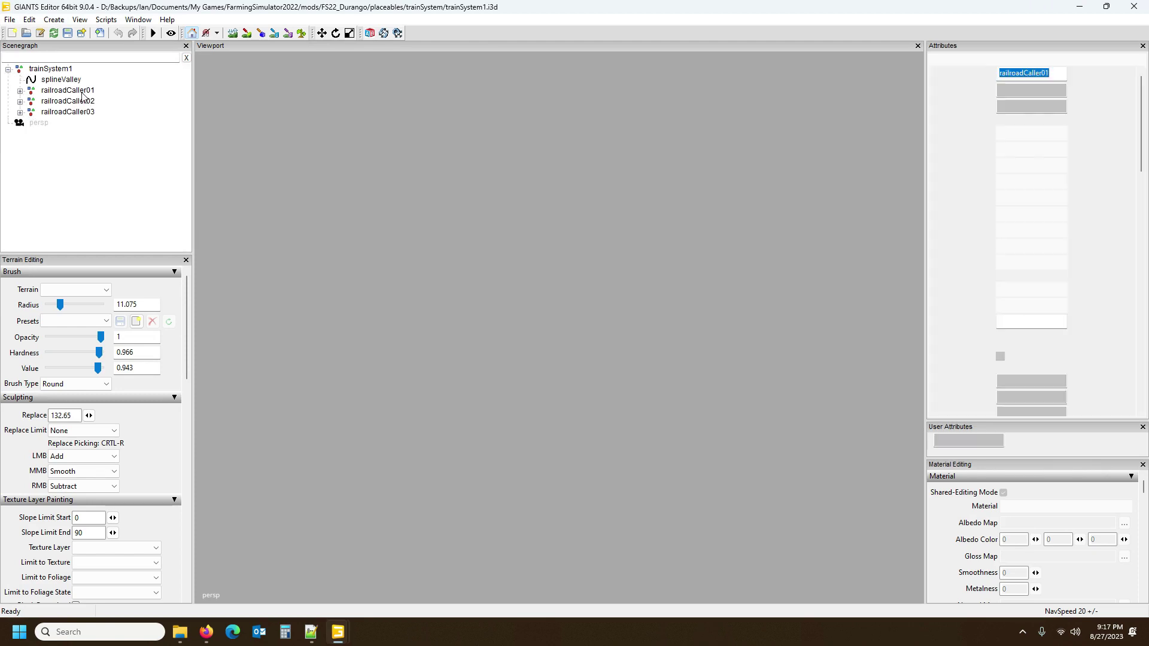
click(53, 81)
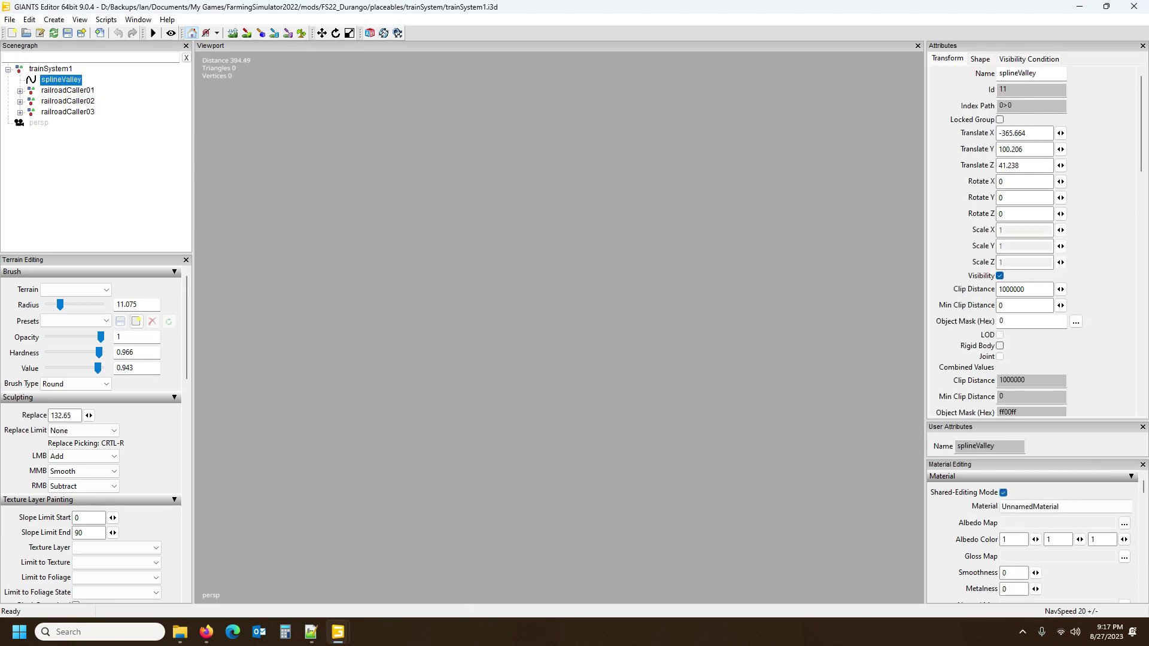
Switch to Notepad++, place its reduced window beside the GIANTS Editor scenegraph, and show the node references in trainSystem1.xml.
click(312, 637)
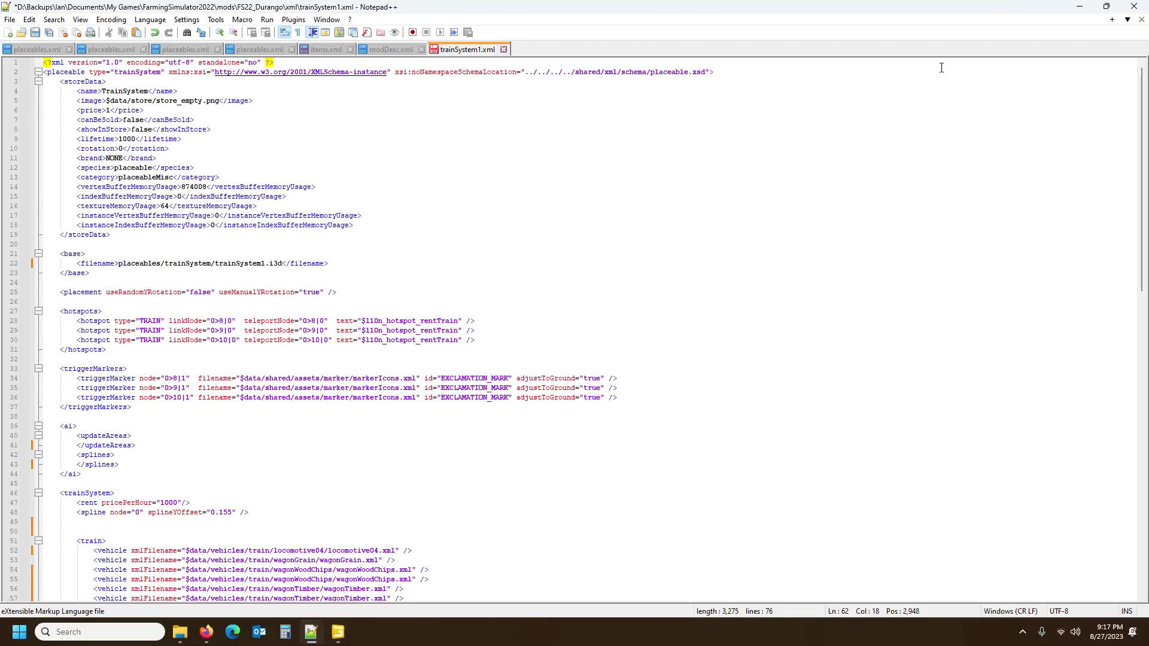
mouse_move(1108, 9)
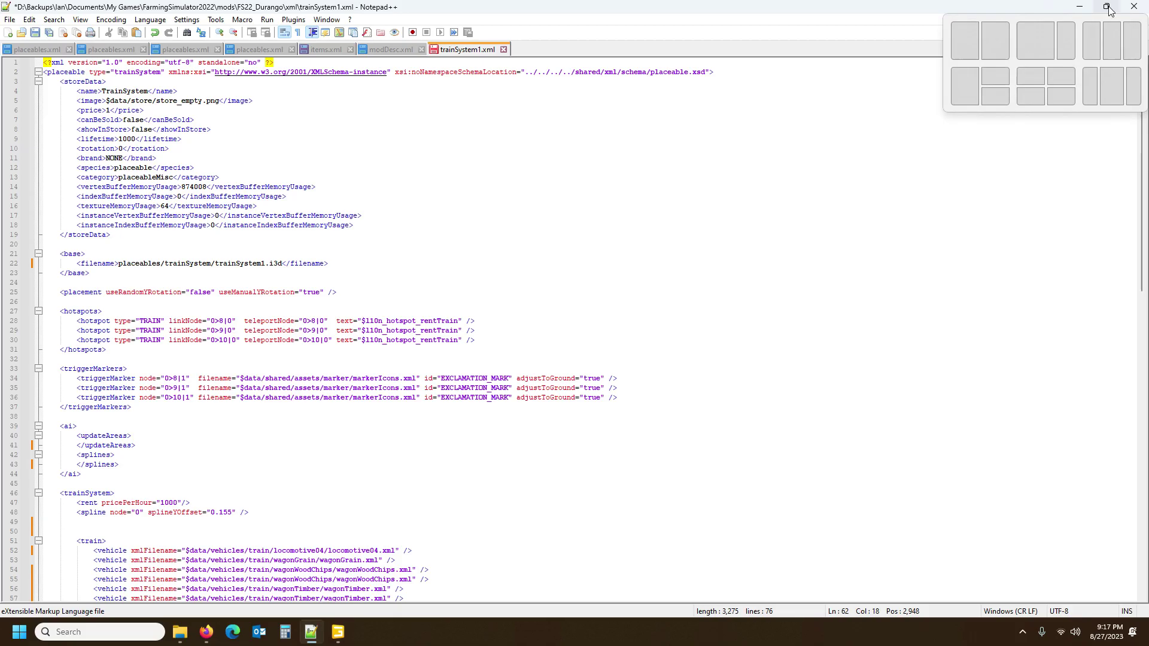
click(1108, 9)
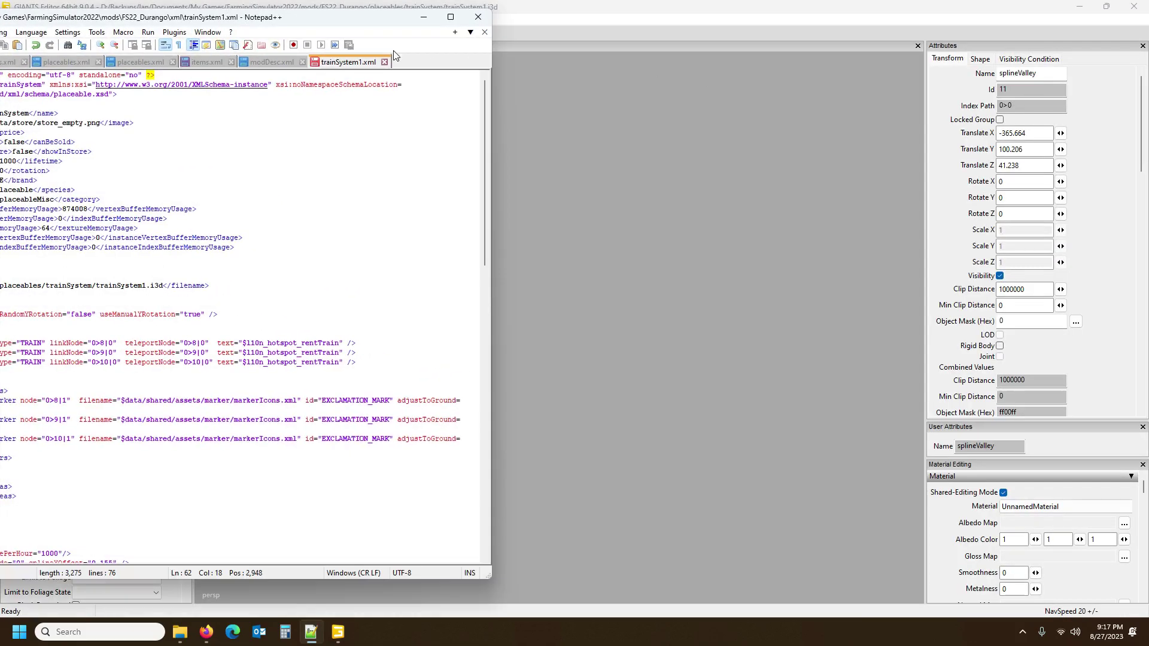
drag(352, 18, 673, 56)
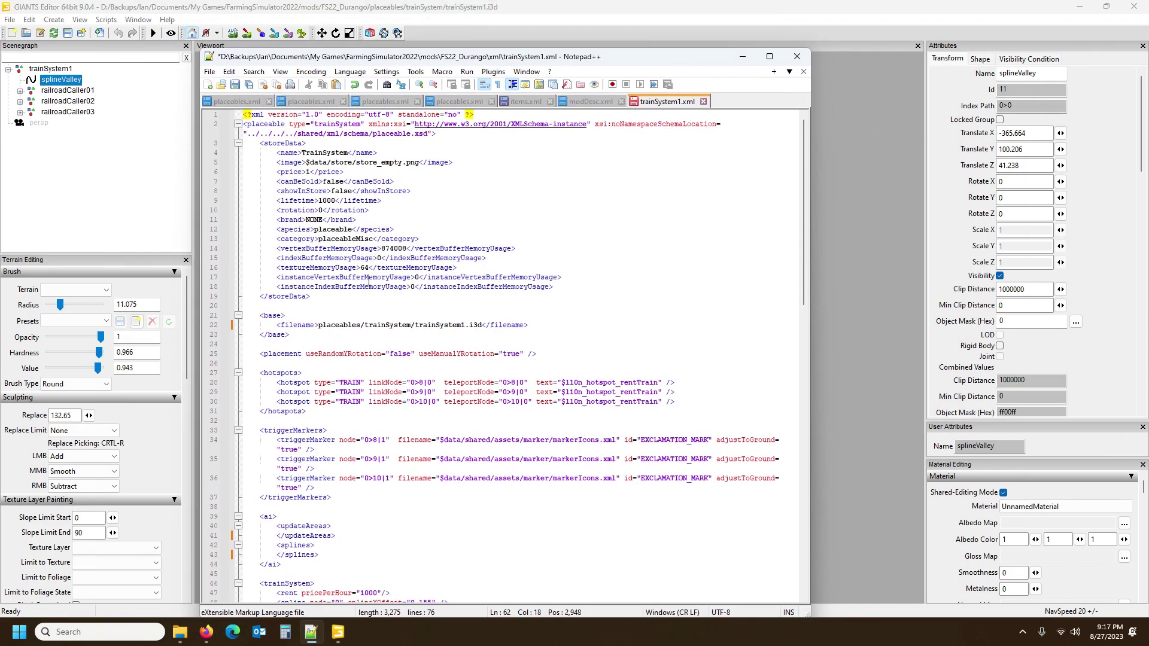
scroll(500, 414, down, 7)
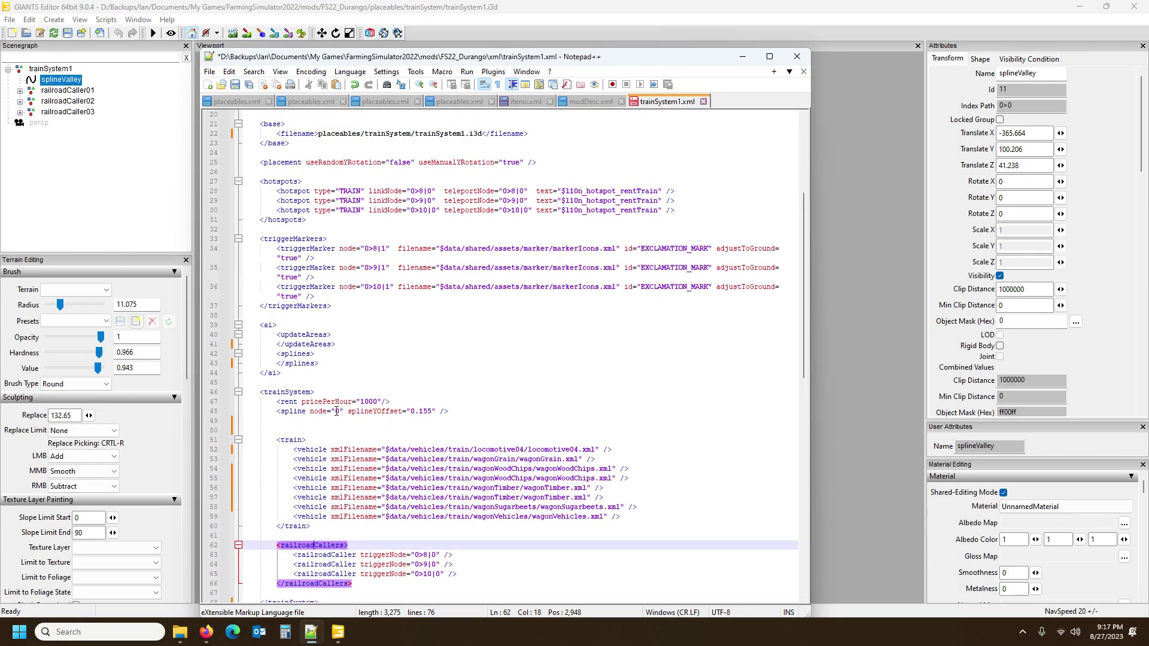
Check the index path of railroadCaller01 in GIANTS Editor and set the first hotspot's linkNode to 0>1 in trainSystem1.xml in Notepad++.
drag(805, 310, 813, 251)
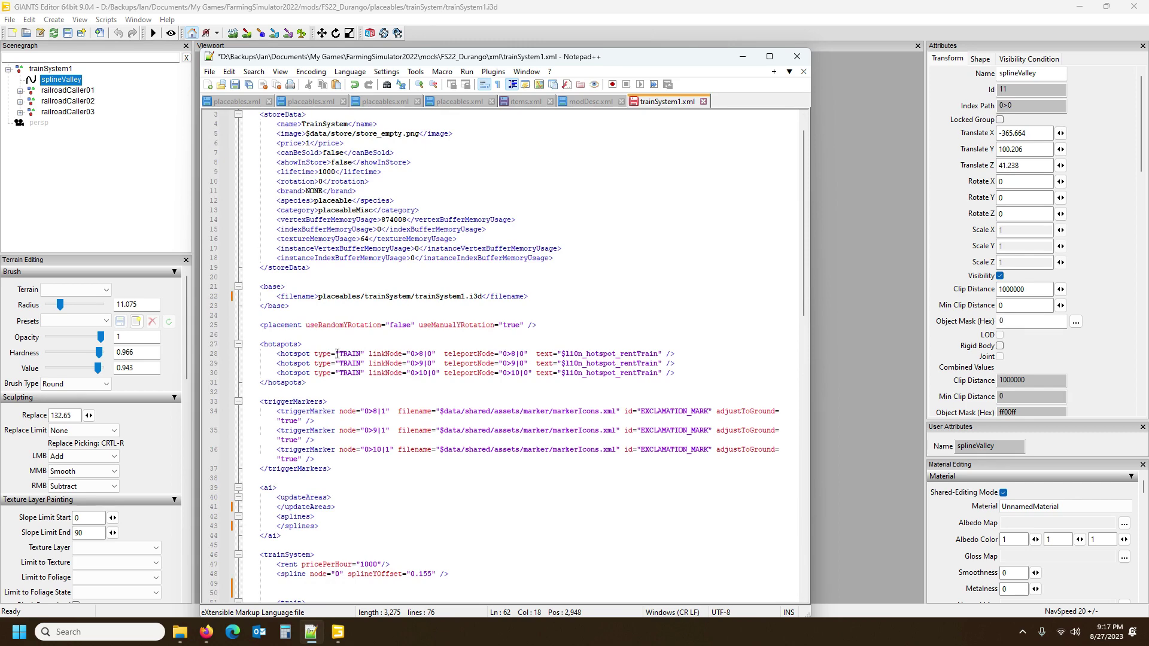
drag(802, 286, 823, 382)
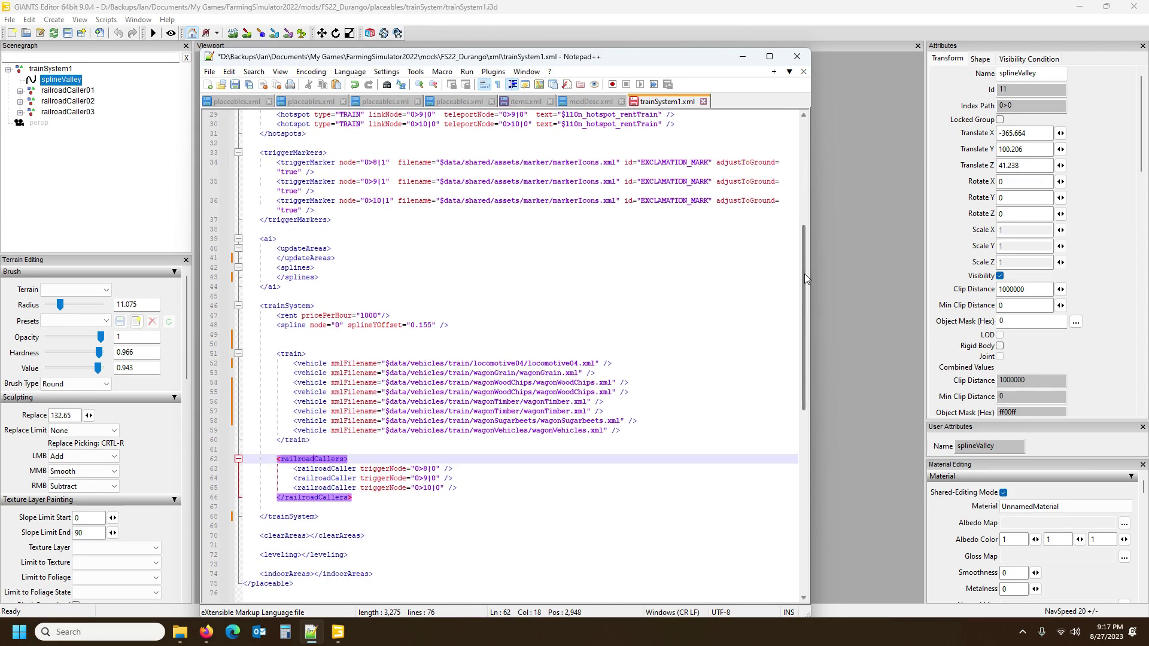
drag(804, 274, 802, 225)
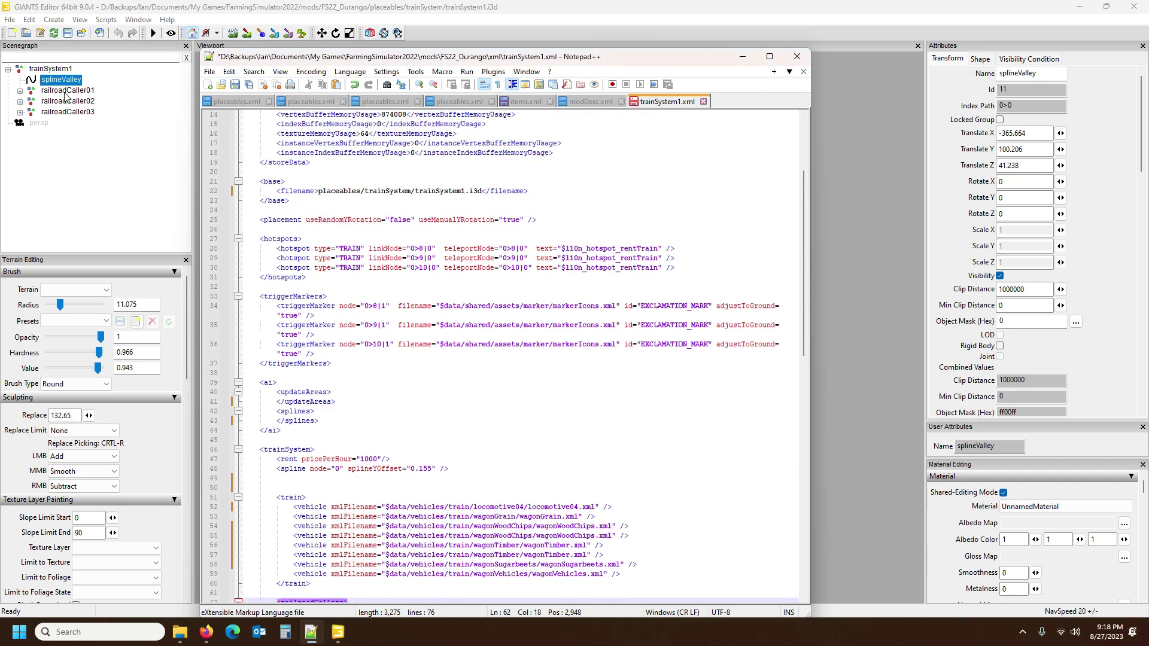
click(65, 91)
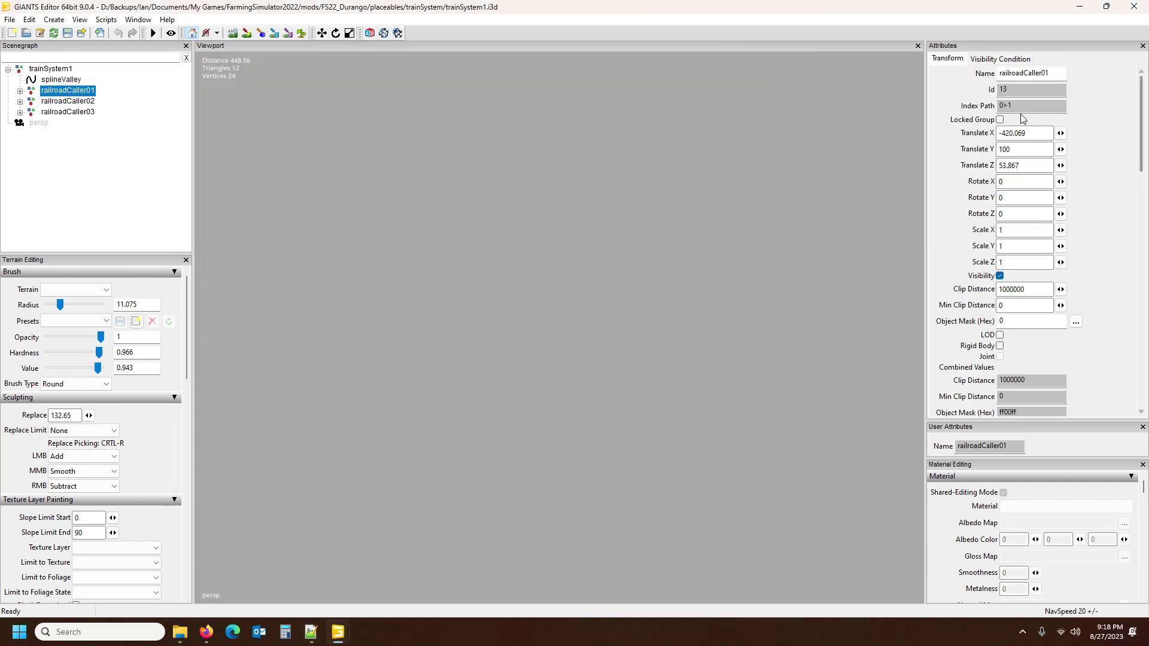
drag(1017, 106, 995, 107)
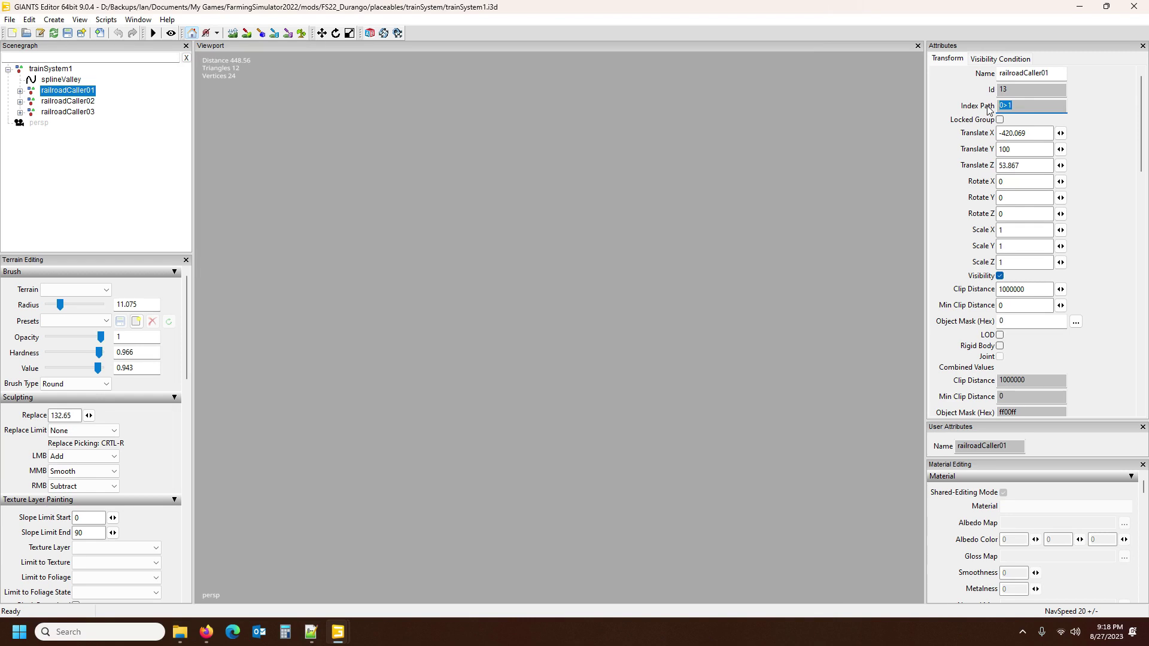
click(313, 633)
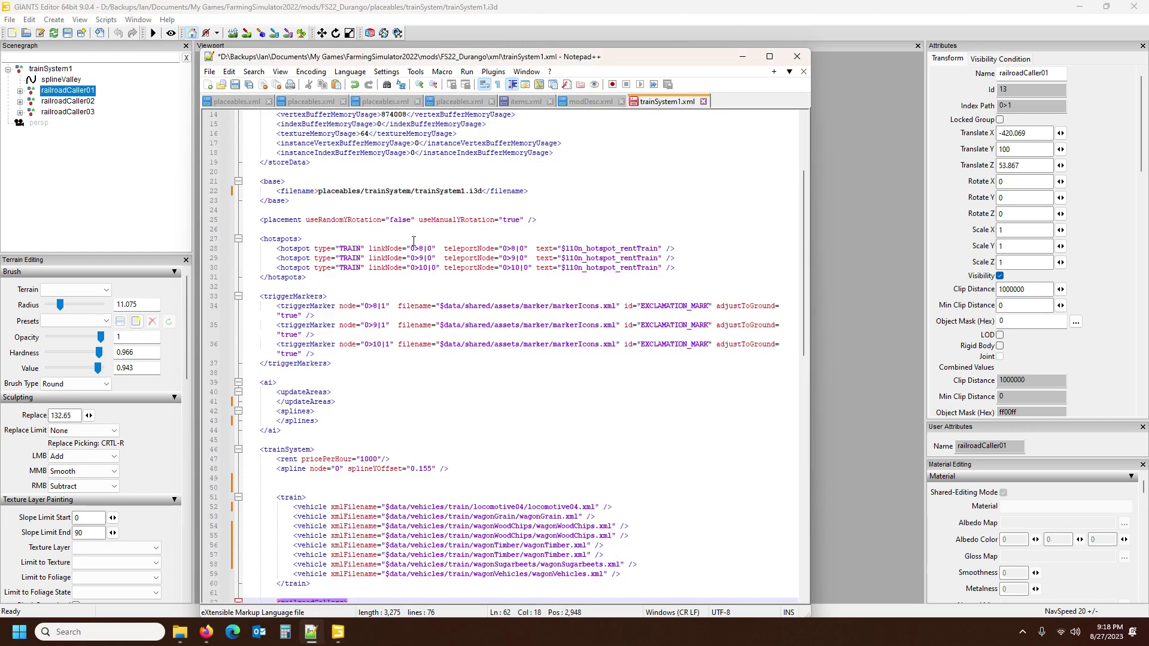
drag(410, 247, 432, 247)
text(0>1)
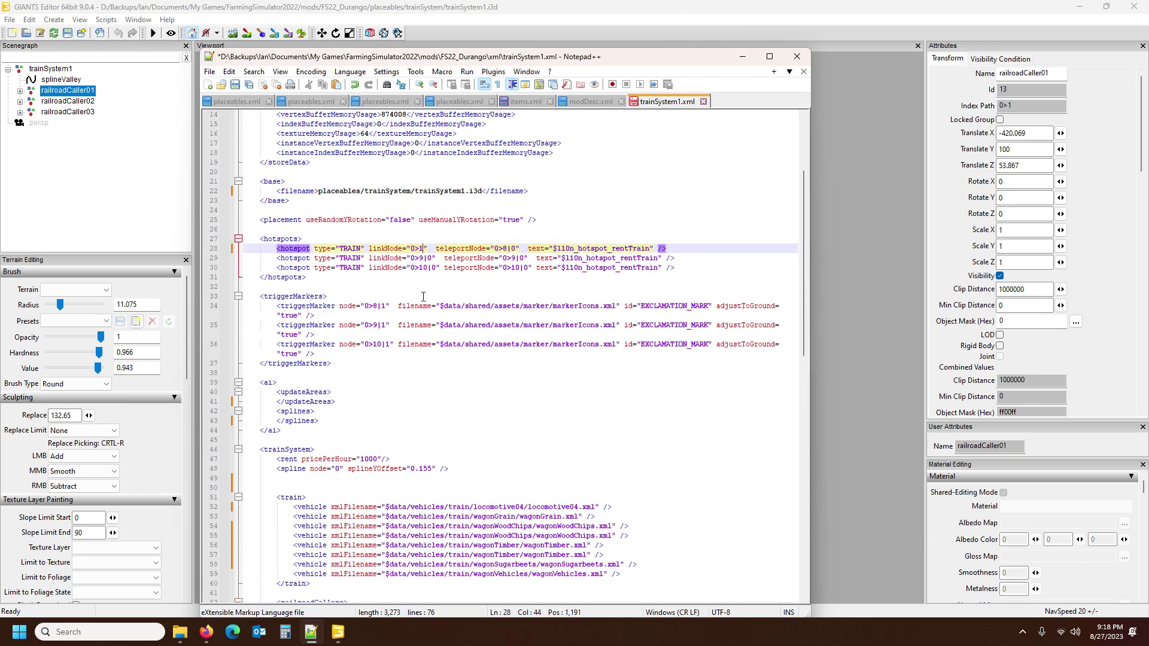
Check railroadCaller03's index path in GIANTS Editor, and in Notepad++ set the second hotspot's linkNode to 0>2 and the third's to 0>3.
click(72, 105)
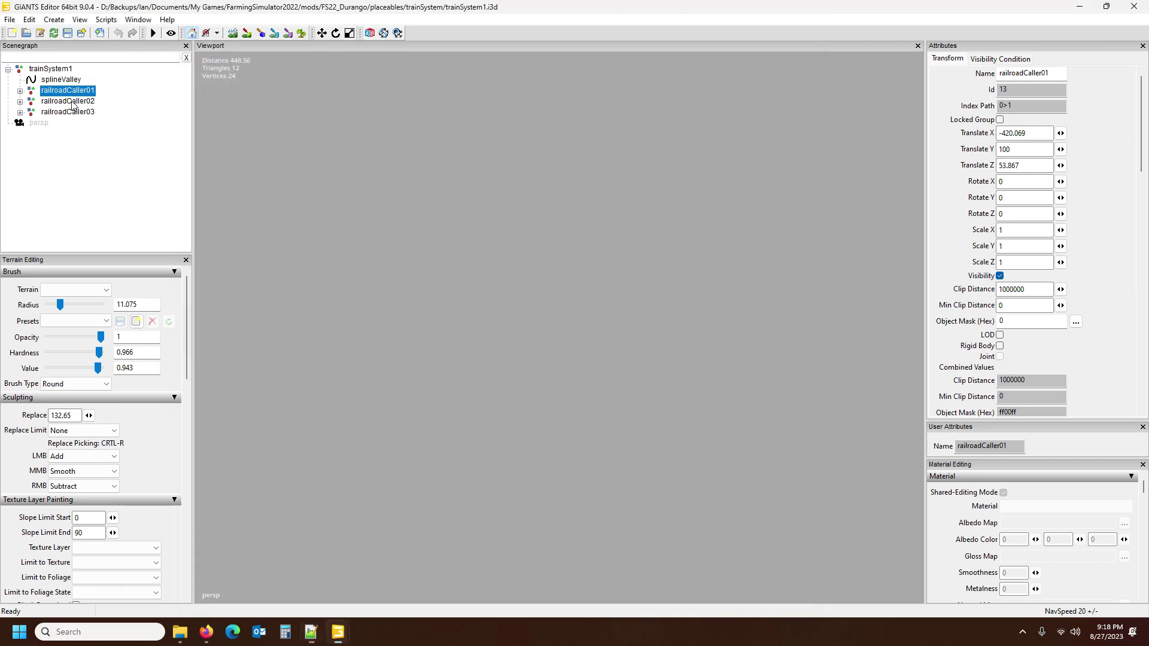
click(71, 113)
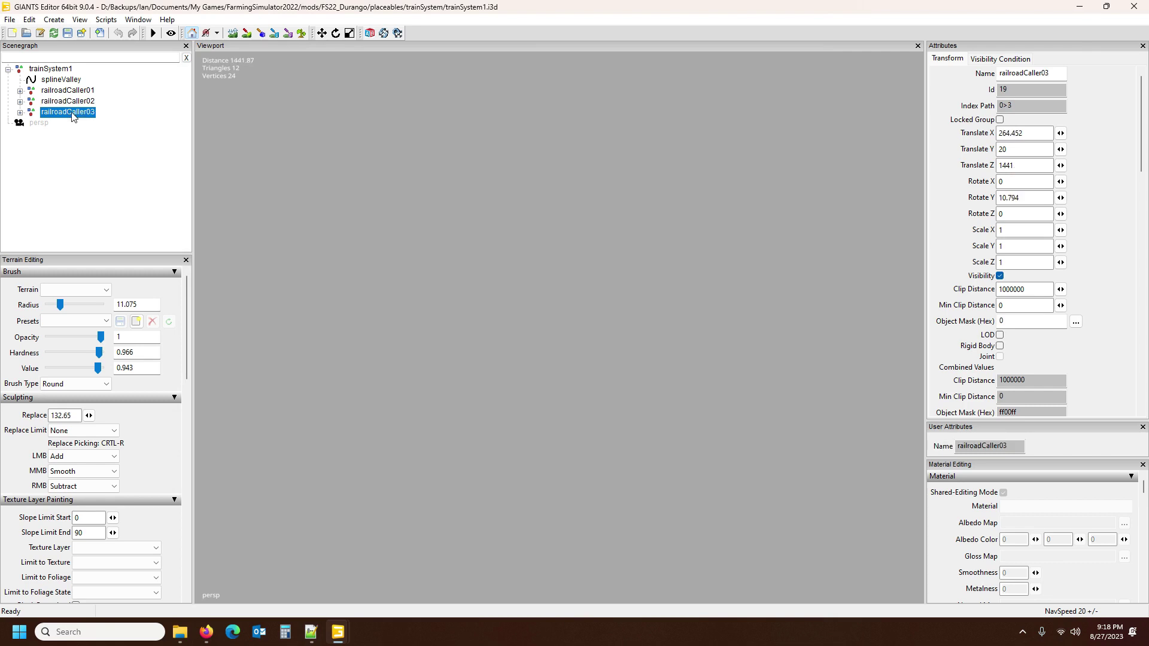
click(311, 632)
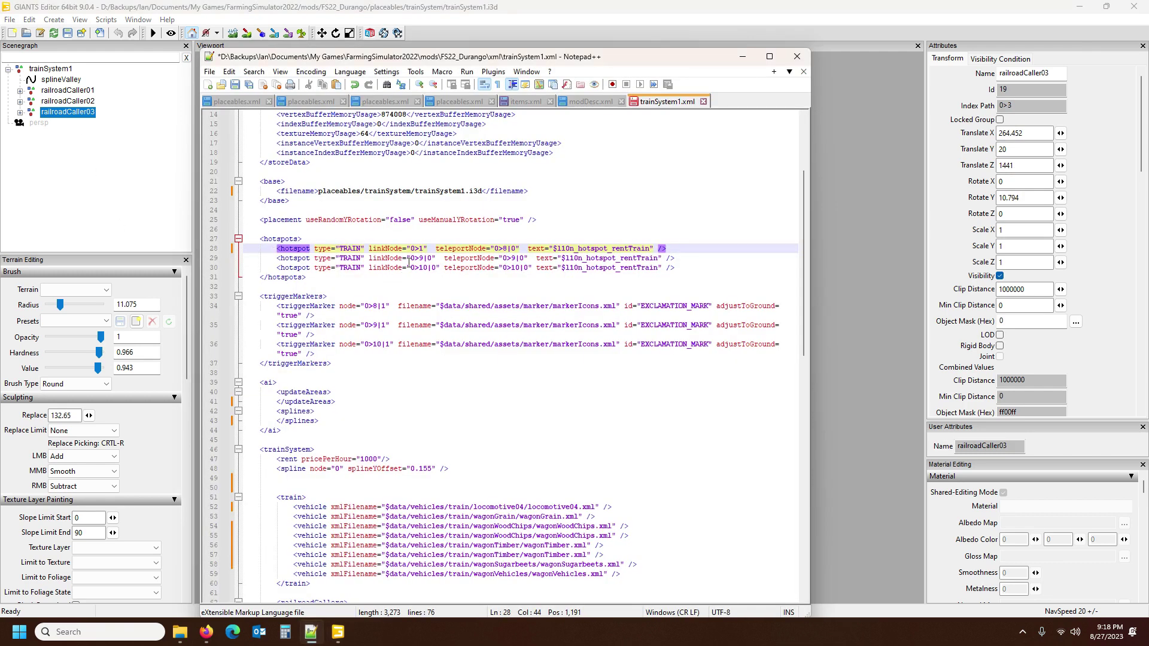
drag(410, 259, 433, 259)
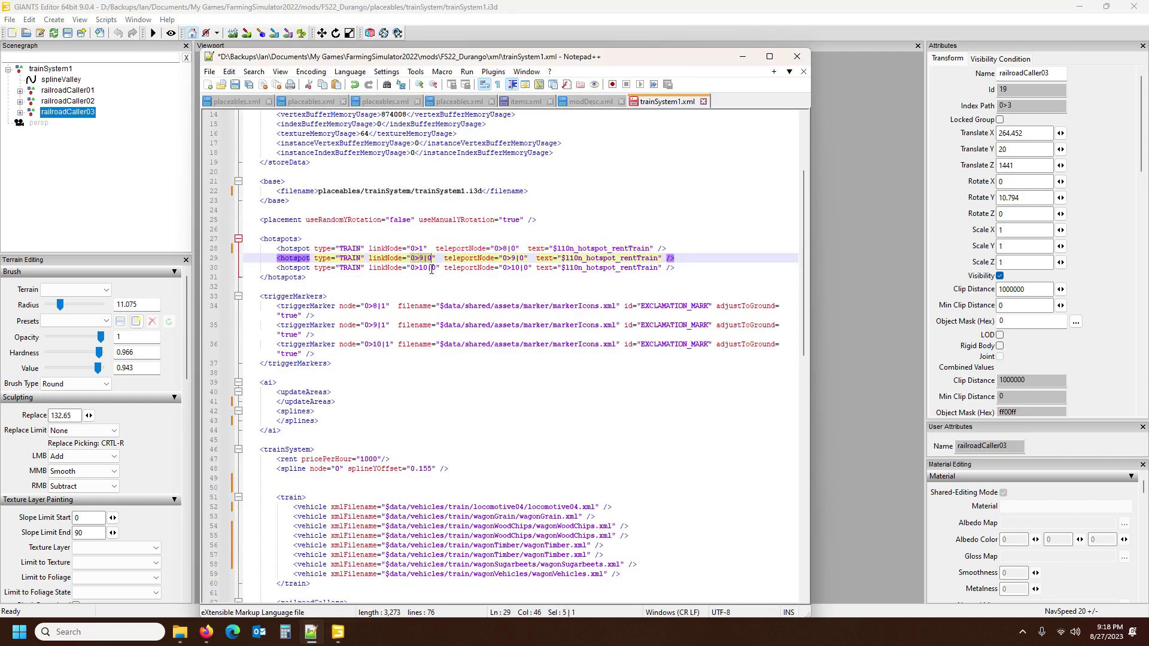
text(0>1)
drag(411, 268, 436, 272)
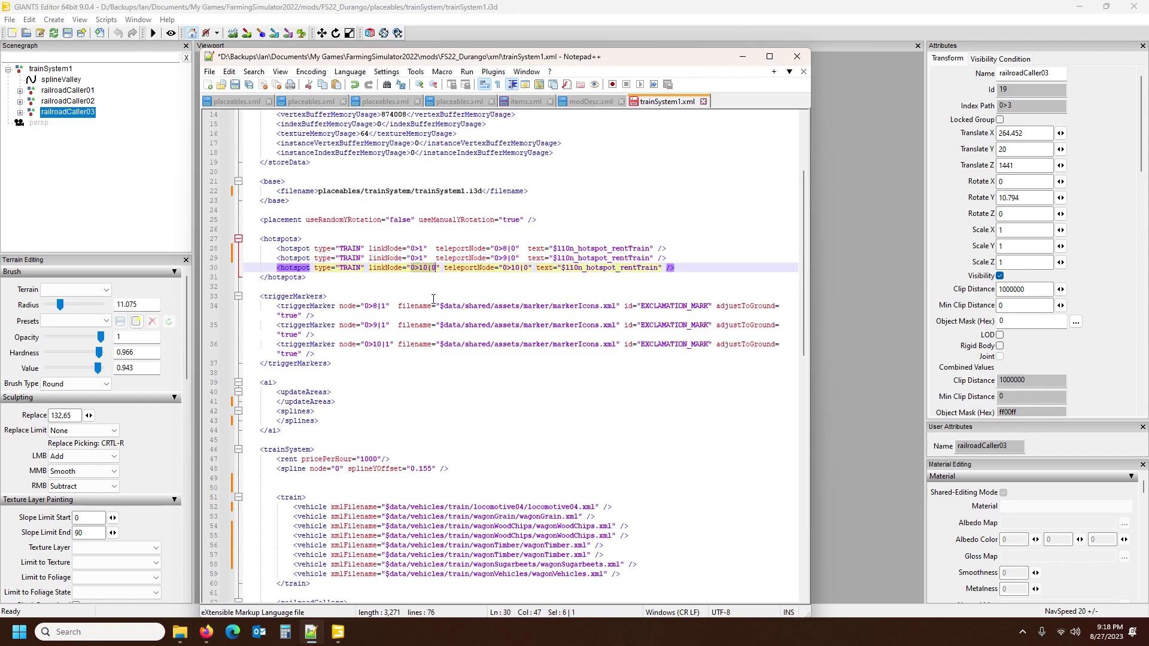
text(0>1)
click(418, 259)
key(Delete)
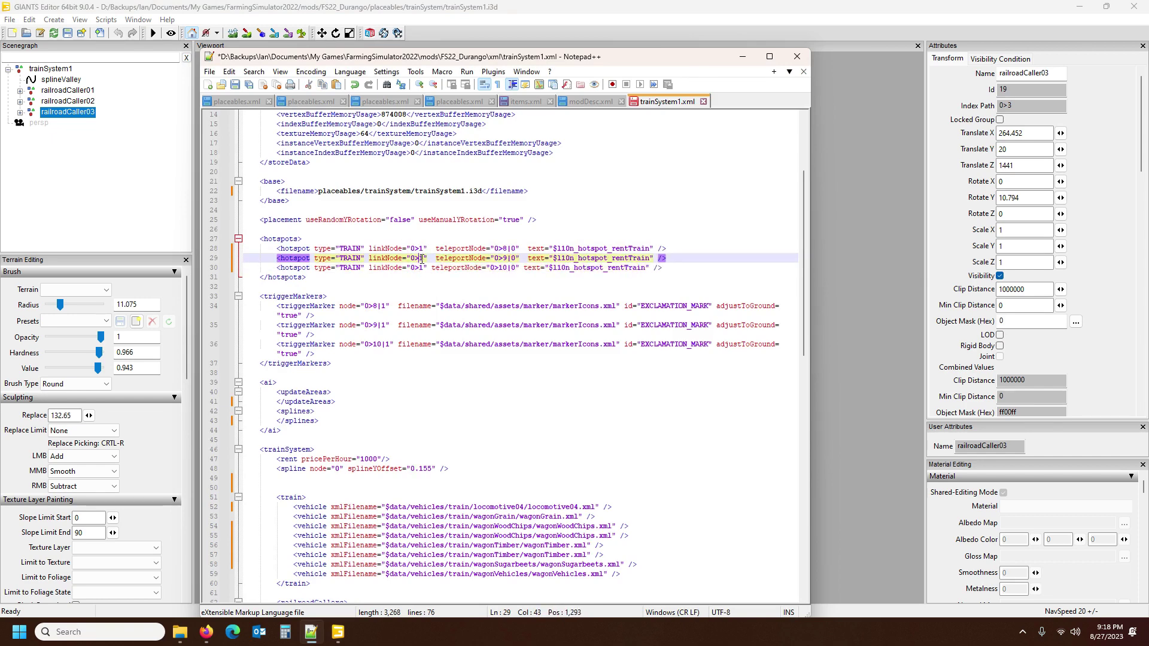
text(2)
click(419, 269)
key(Delete)
text(3)
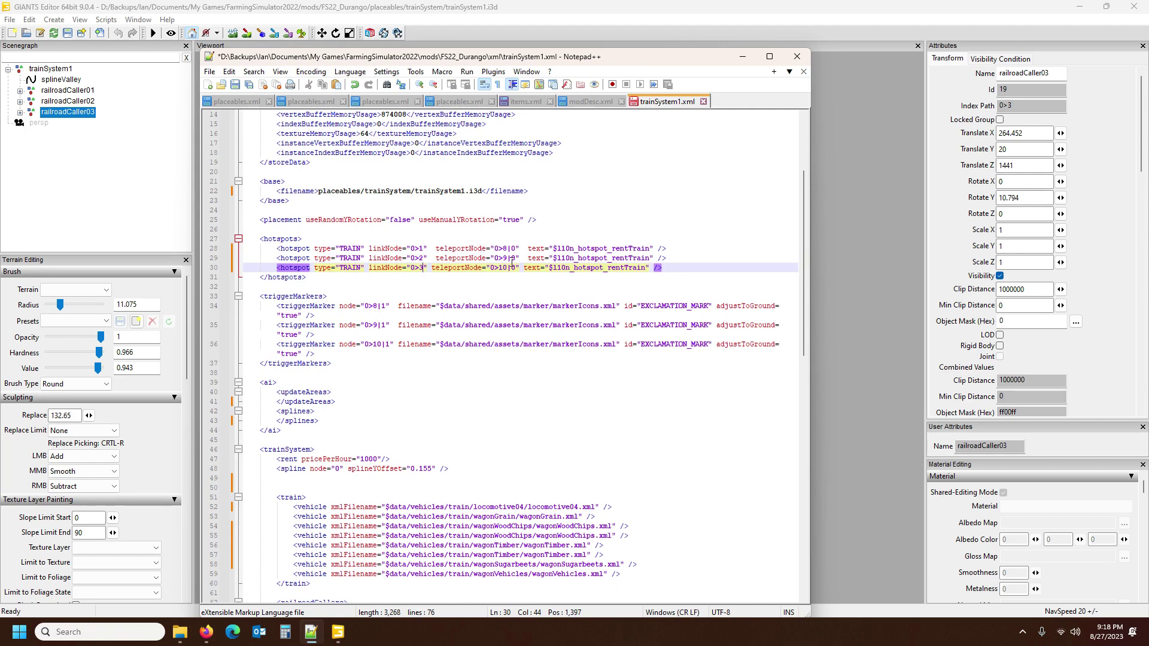
Inspect railroadCaller01PlayerTrigger's index path in GIANTS Editor, and in Notepad++ copy the first hotspot's linkNode value 0>1 into all three teleportNode attributes.
click(19, 90)
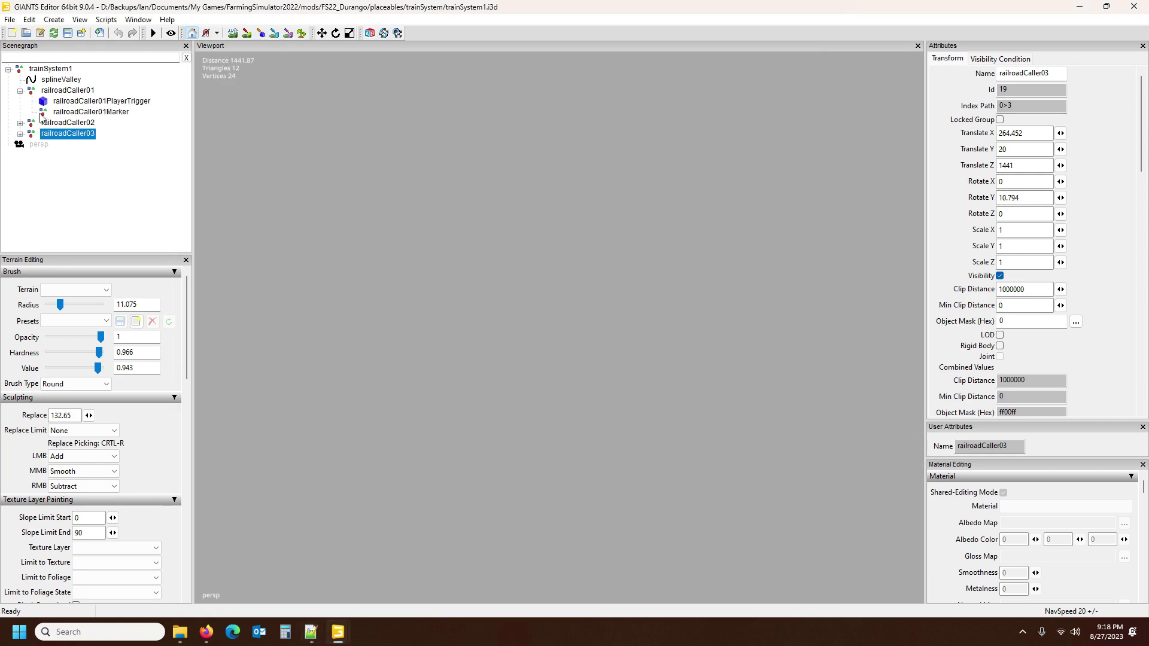
click(72, 103)
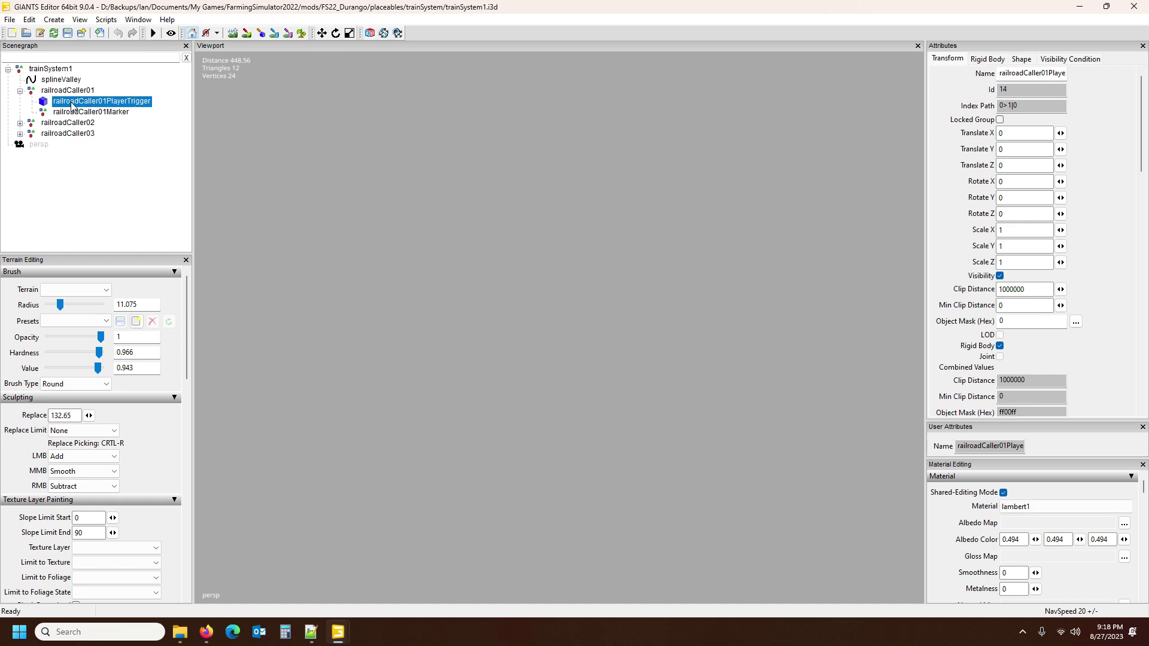
click(319, 624)
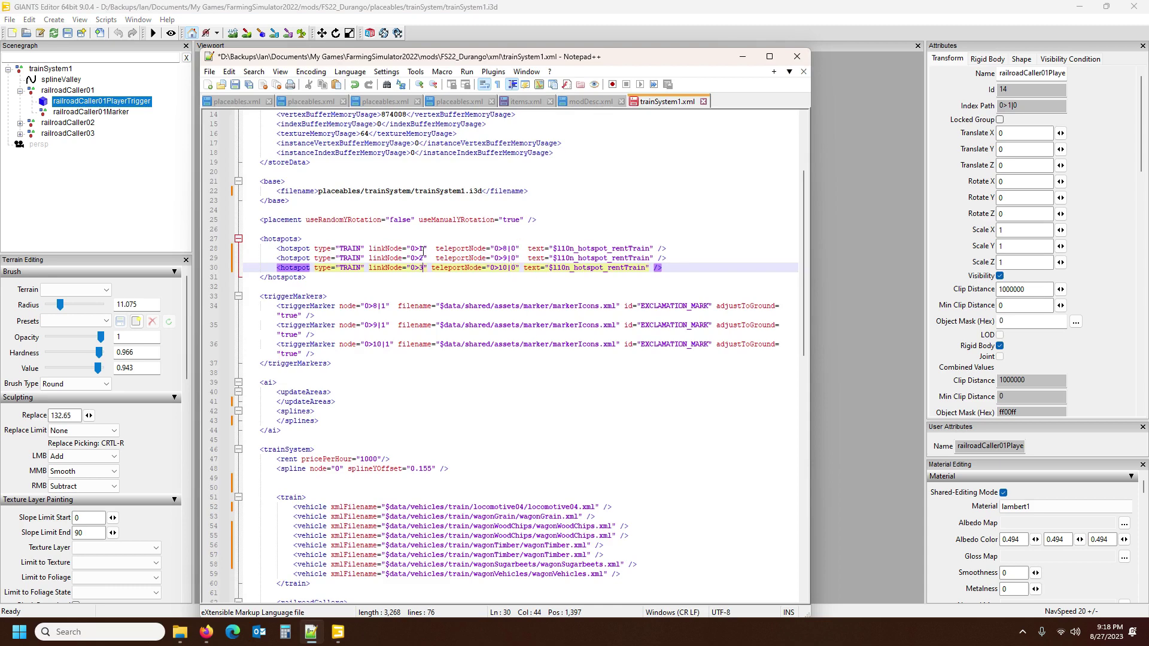
drag(410, 250, 424, 251)
key(ctrl+c)
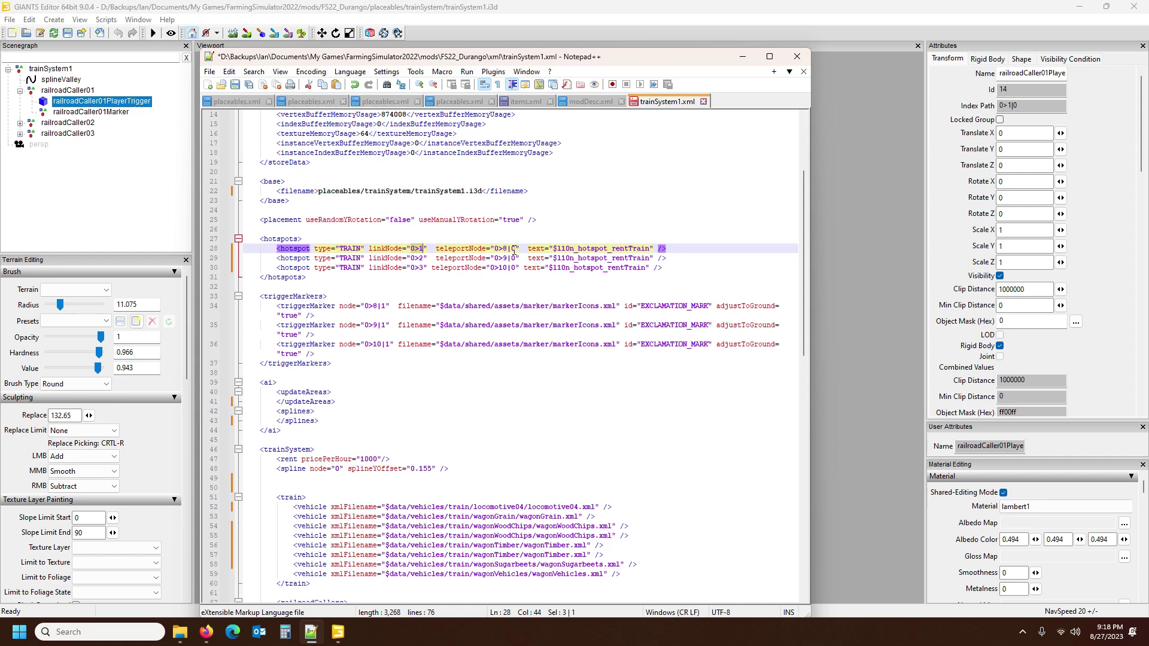
drag(494, 249, 517, 247)
key(ctrl+v)
drag(494, 258, 516, 270)
key(ctrl+v)
key(ctrl+v)
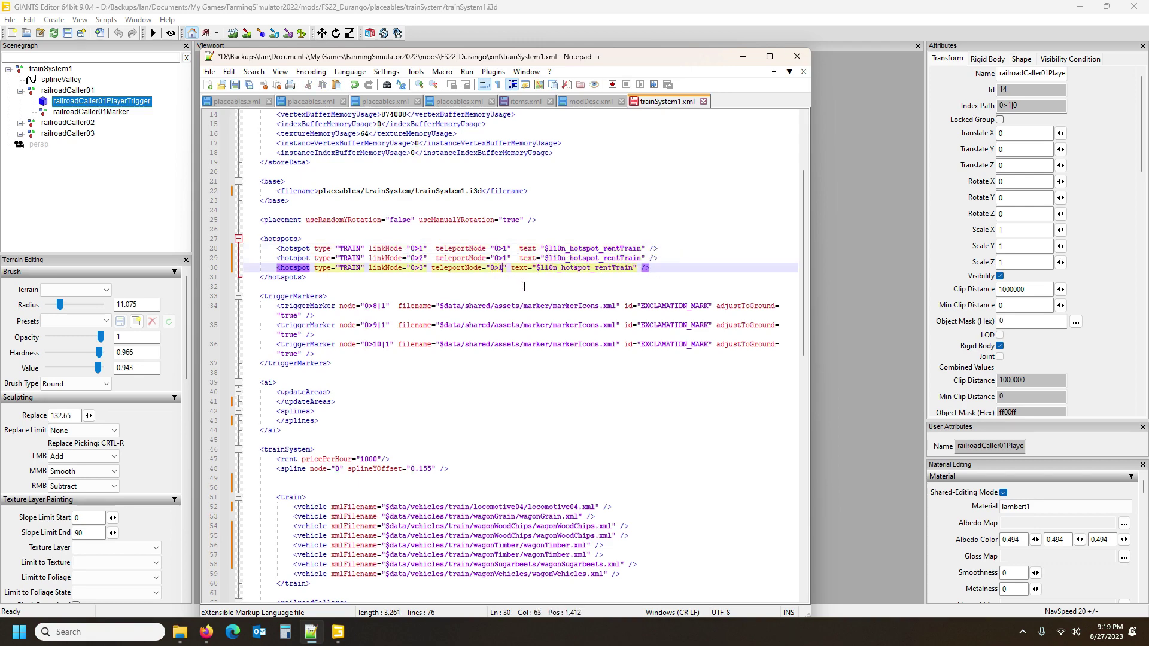
Set the second and third hotspots' teleportNode values to 0>2 and 0>3, and align the third hotspot line's attributes with the others.
click(432, 267)
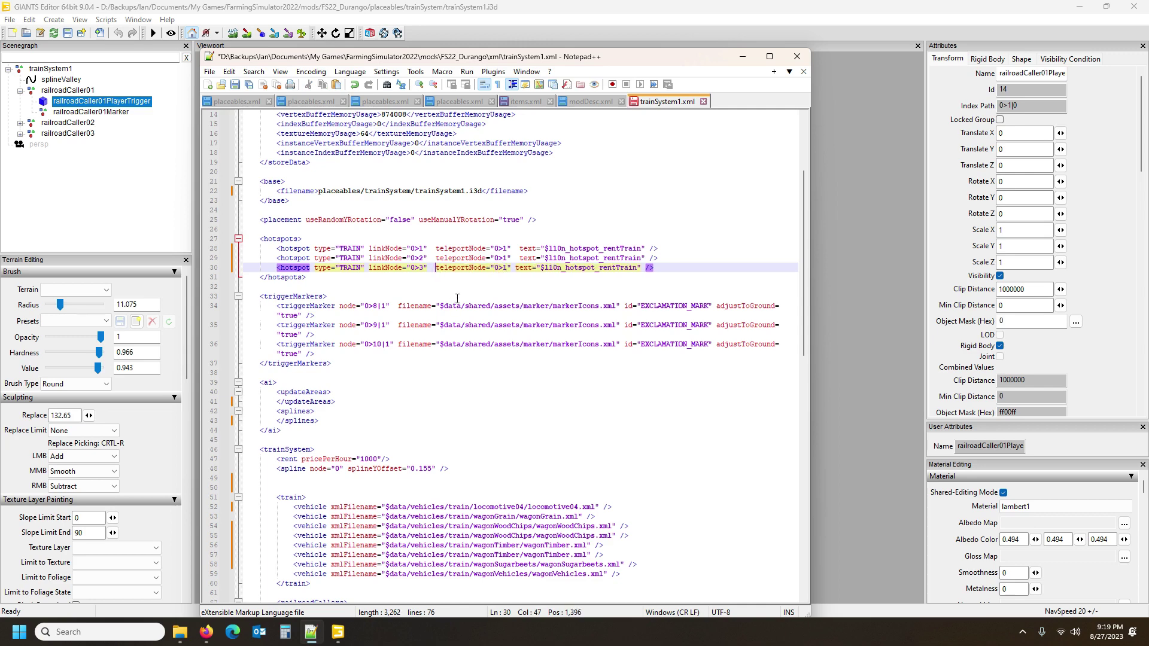
double_click(504, 259)
text(2)
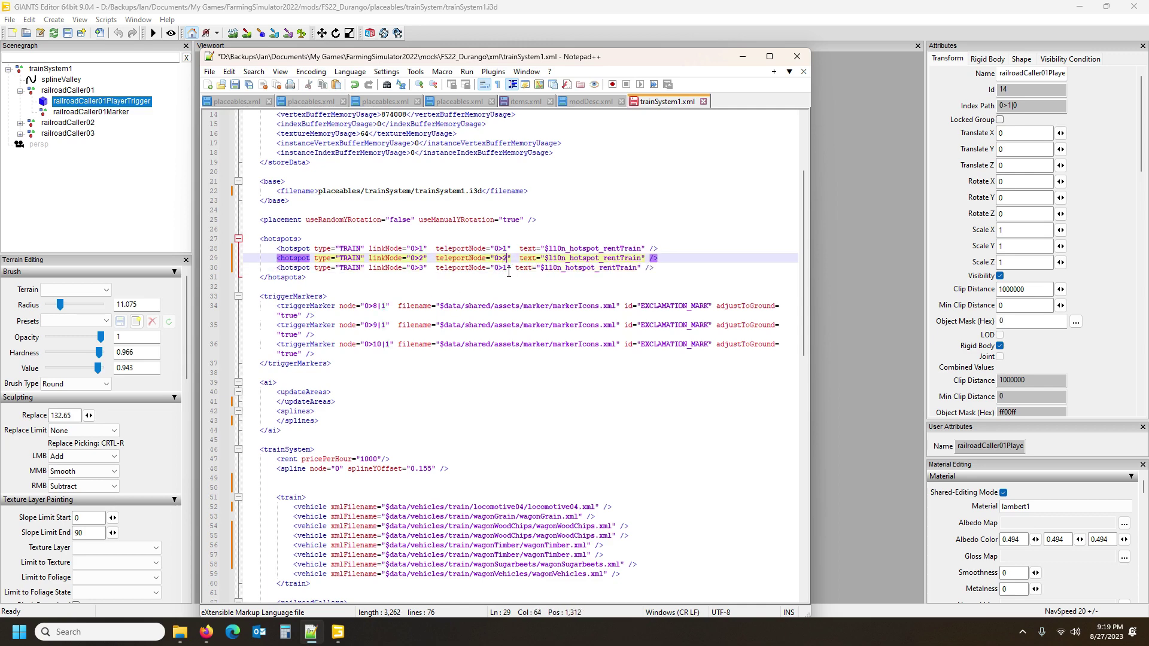
double_click(504, 268)
text(3)
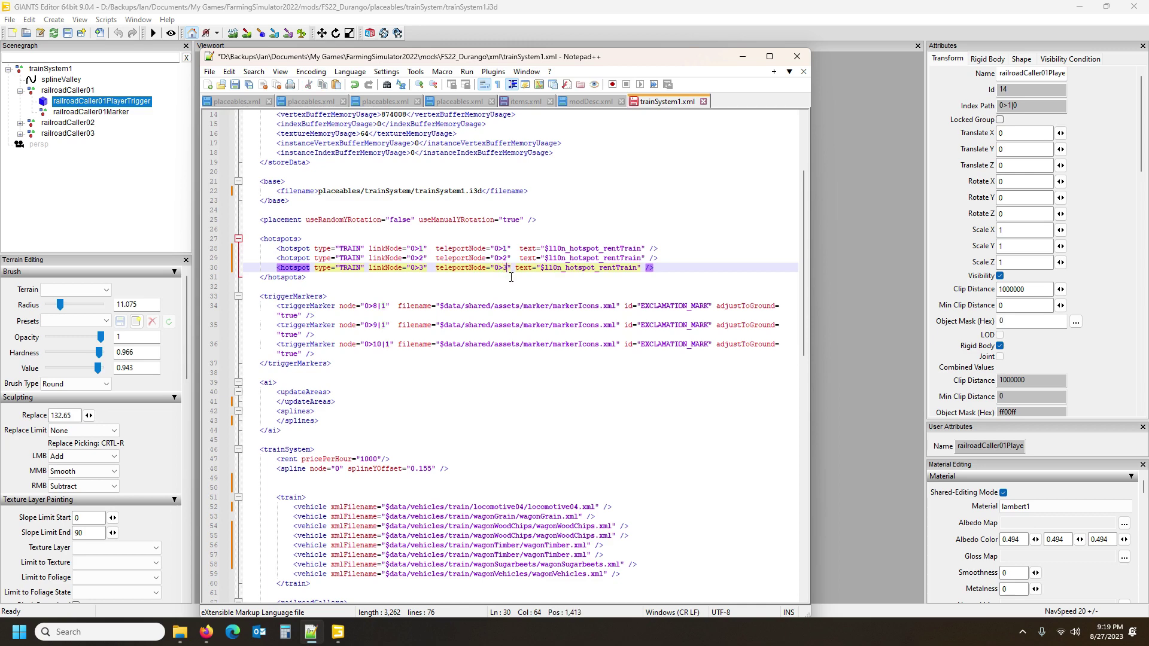
click(402, 248)
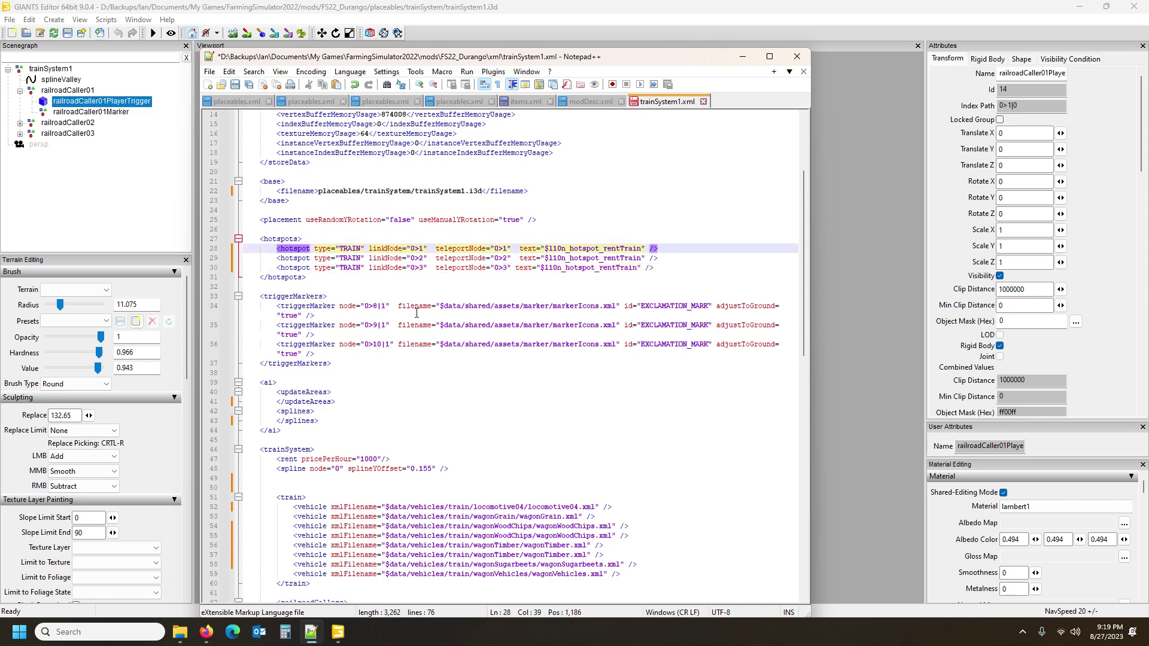
click(518, 267)
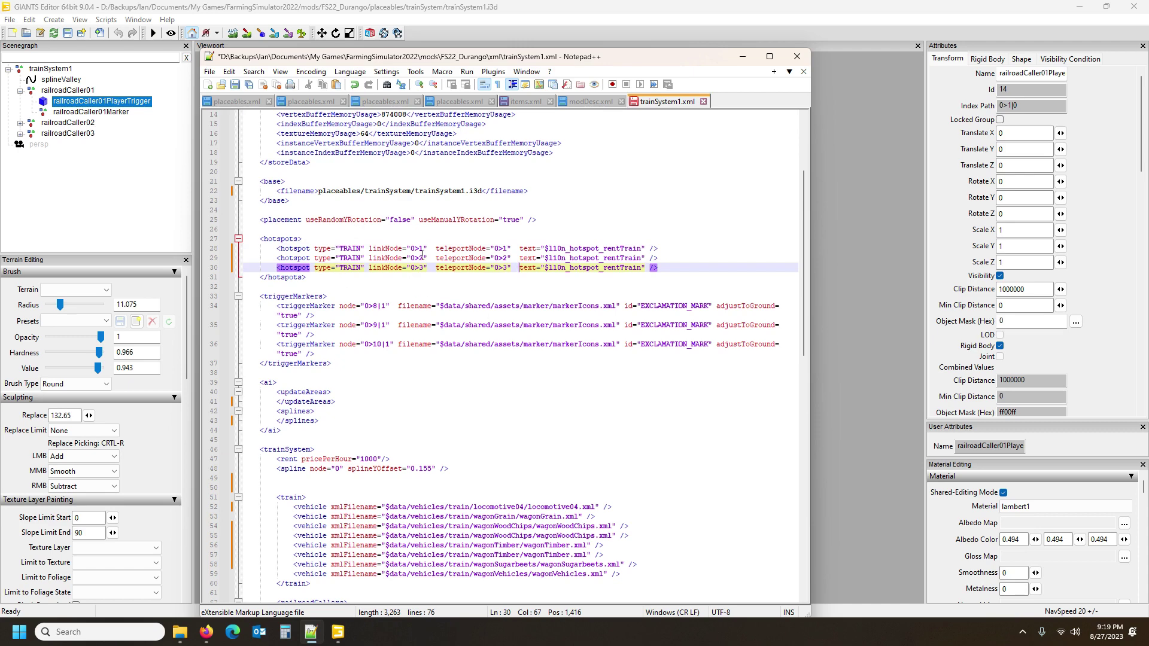
click(277, 240)
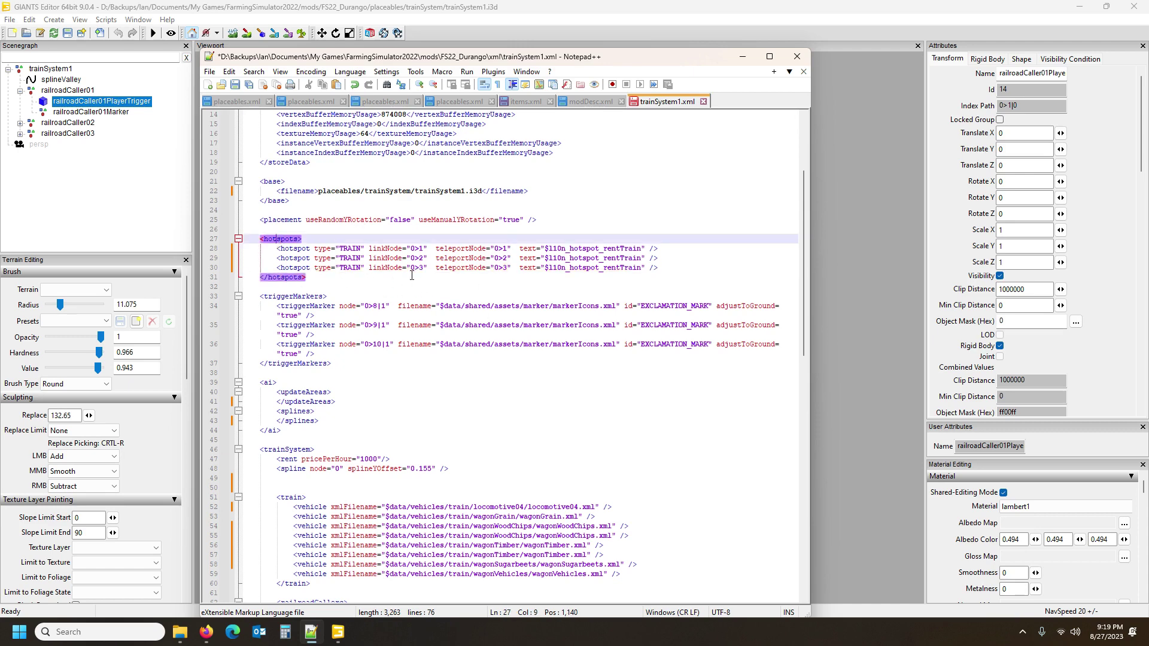
Compare the index paths of railroadCaller01, its player trigger and its marker in GIANTS Editor, and return to trainSystem1.xml in Notepad++.
scroll(464, 325, down, 3)
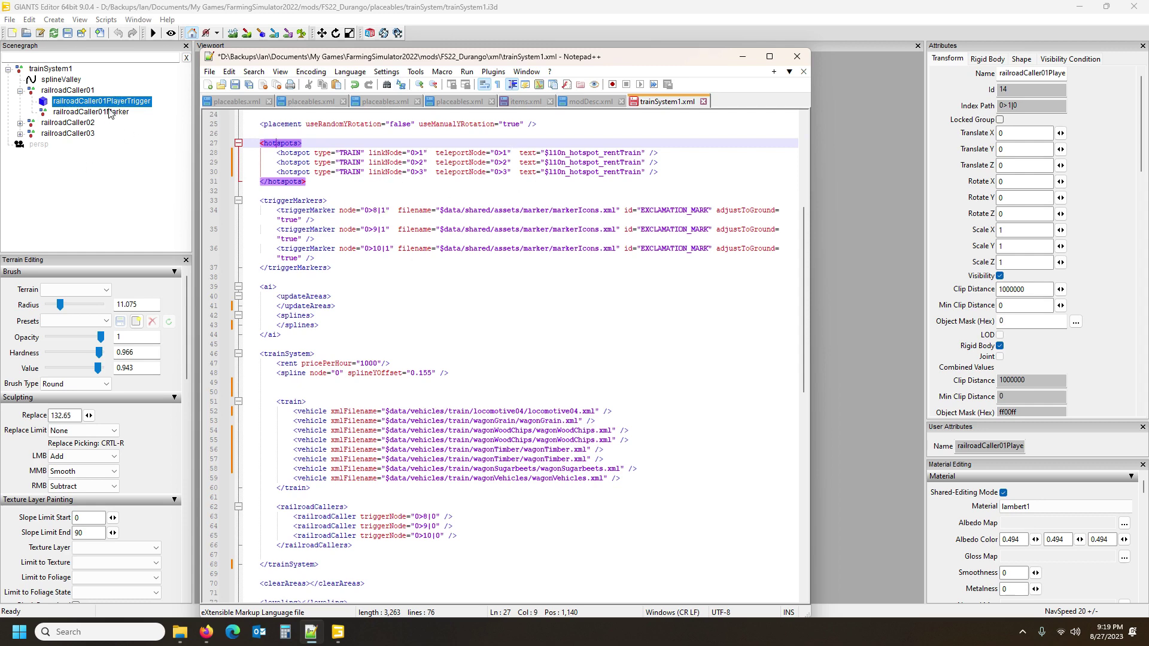
click(66, 91)
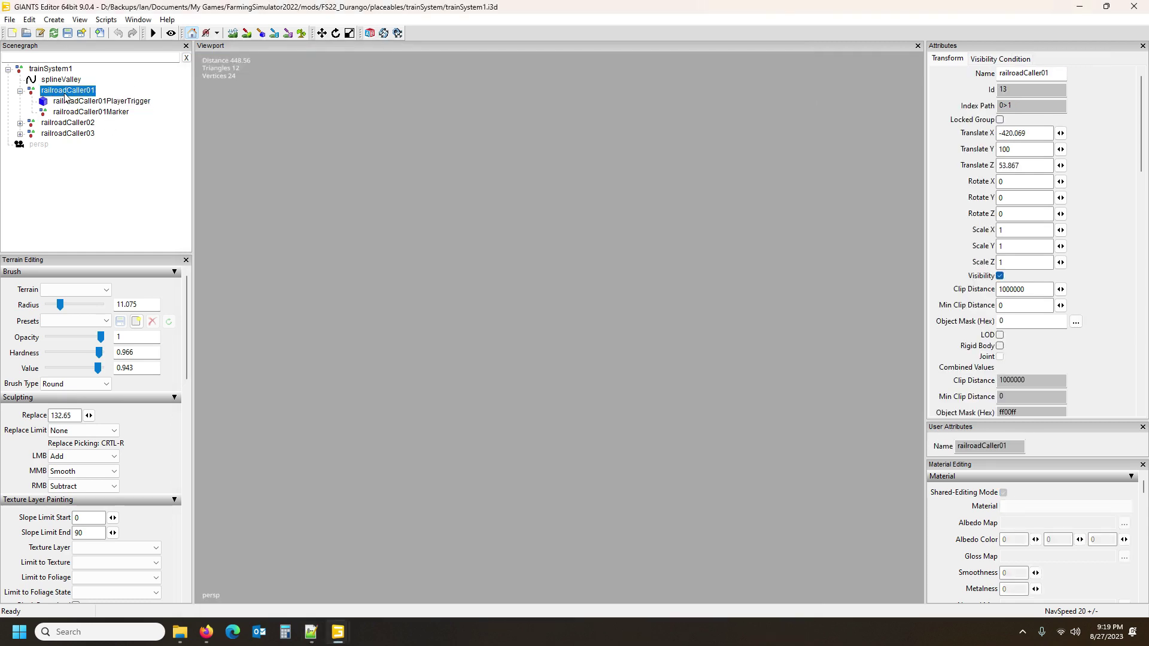
click(70, 102)
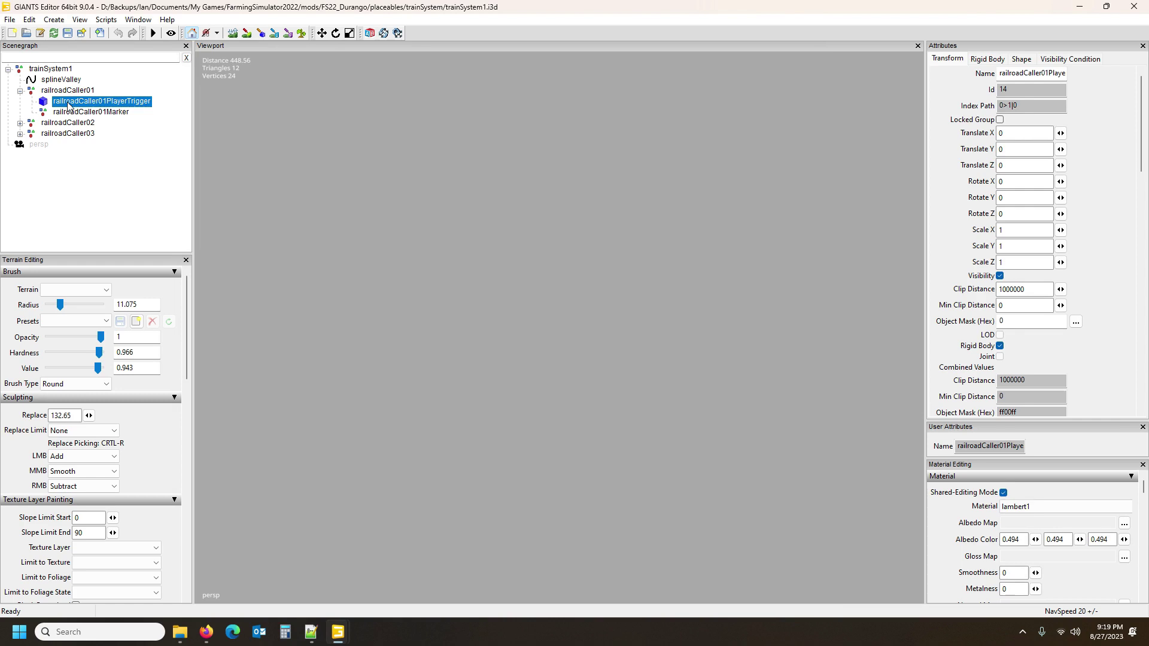
click(76, 113)
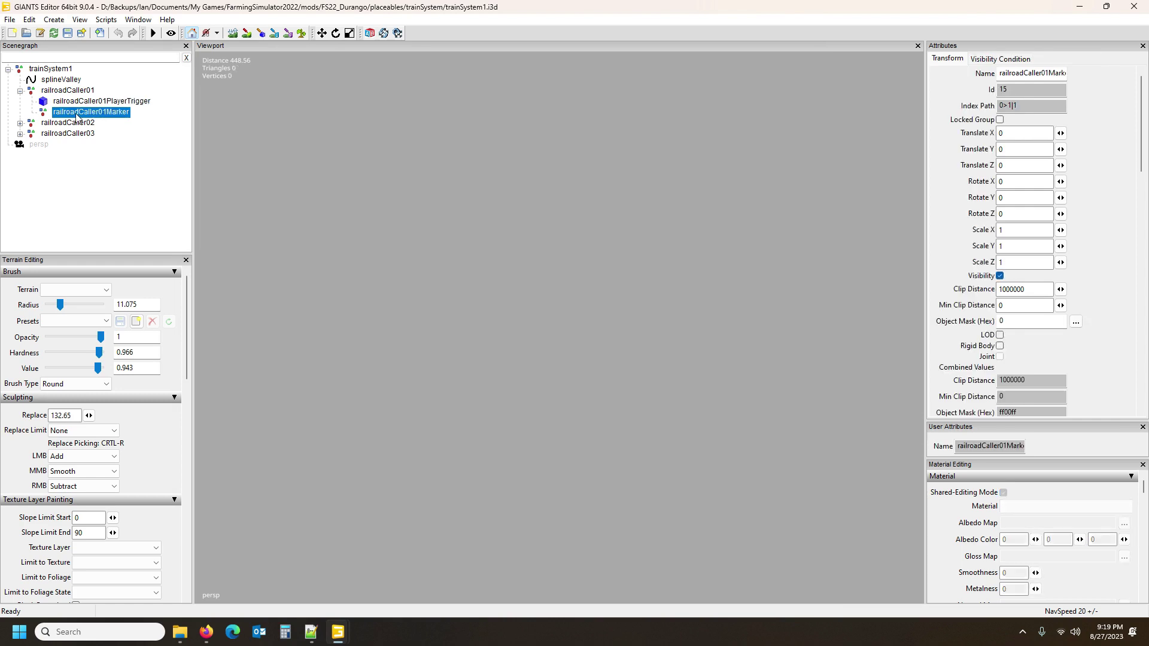
click(75, 103)
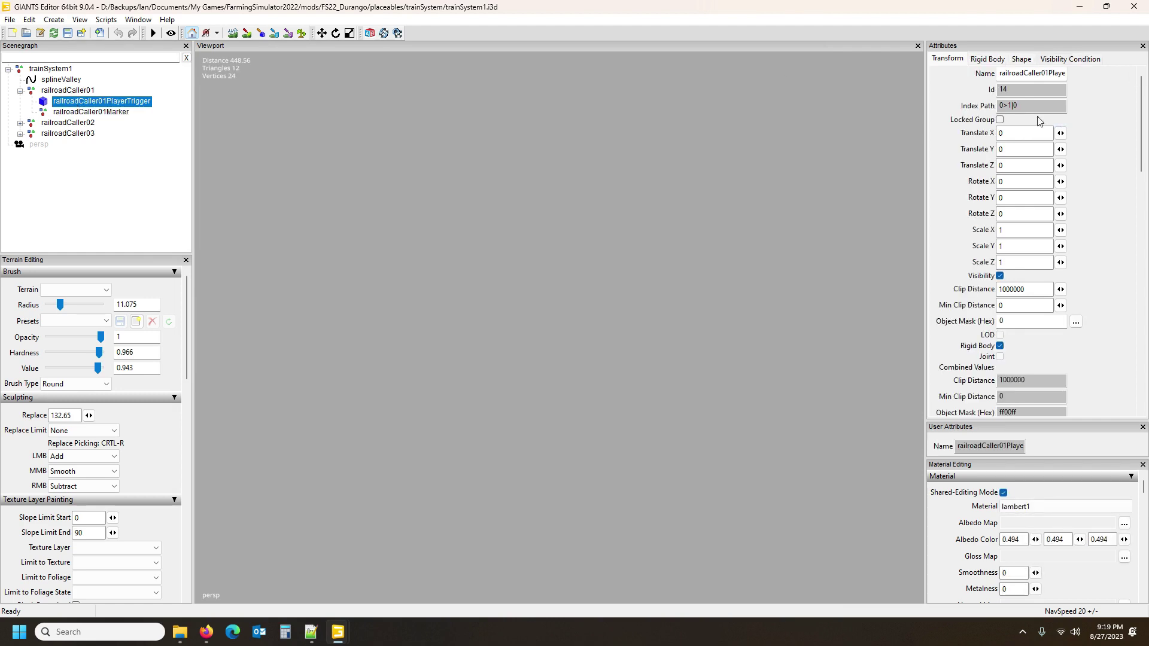
click(310, 632)
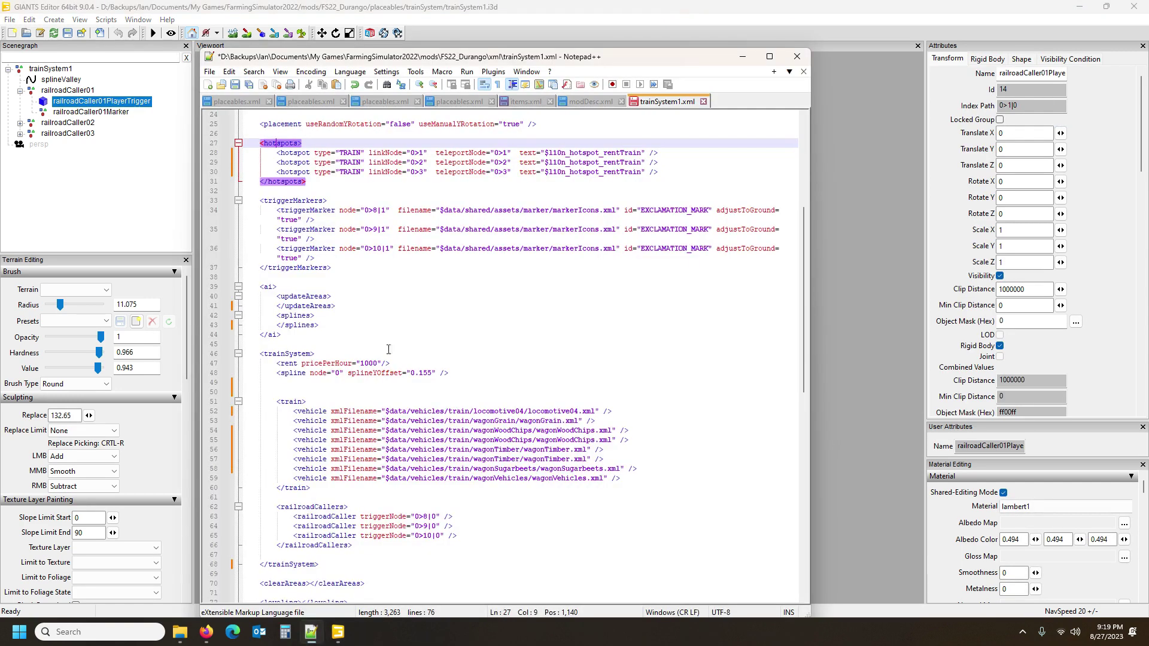
Copy railroadCaller01Marker's index path in GIANTS Editor, and in Notepad++ set the first triggerMarker's node to 0>1|1.
scroll(520, 370, up, 3)
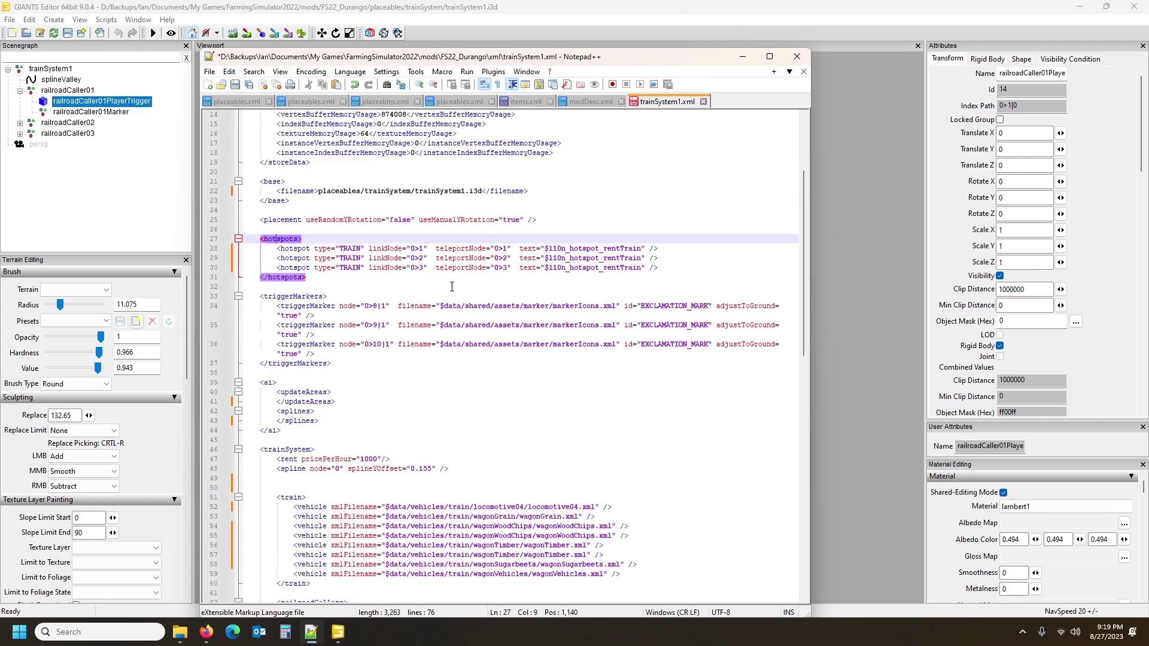
click(293, 296)
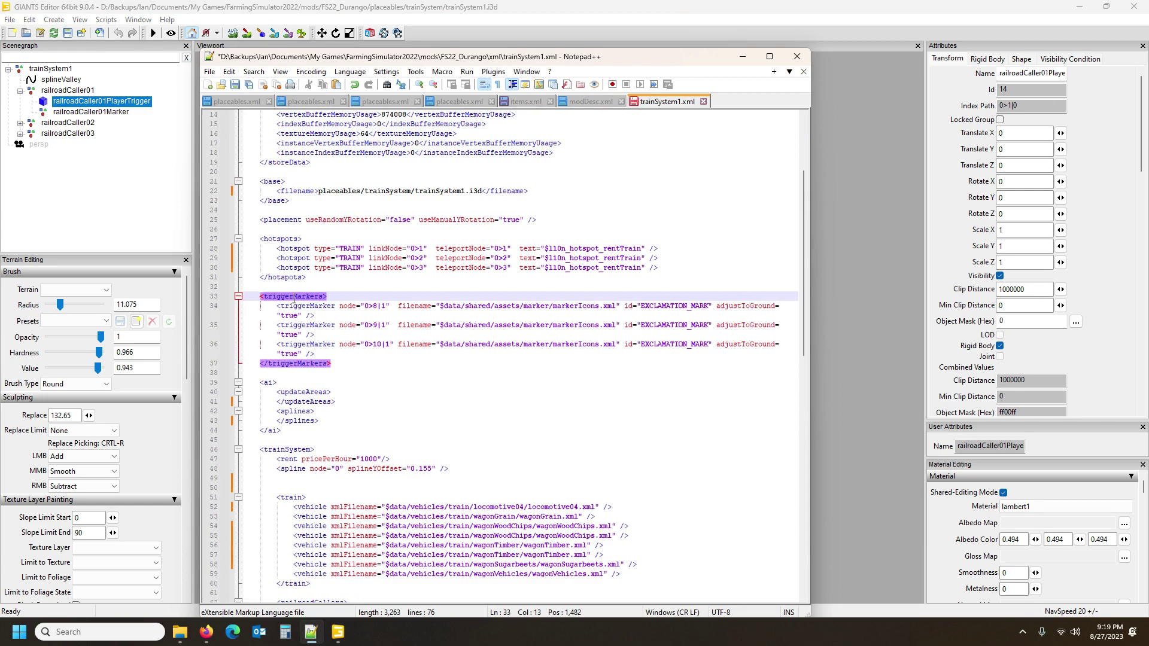
click(108, 112)
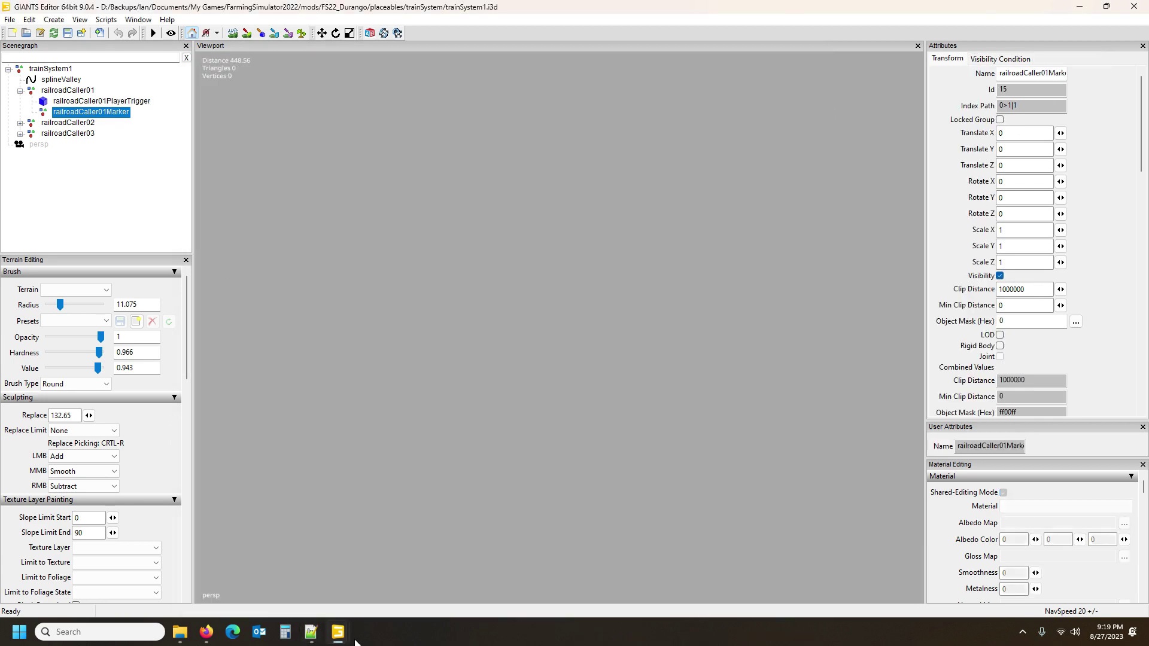
mouse_move(333, 636)
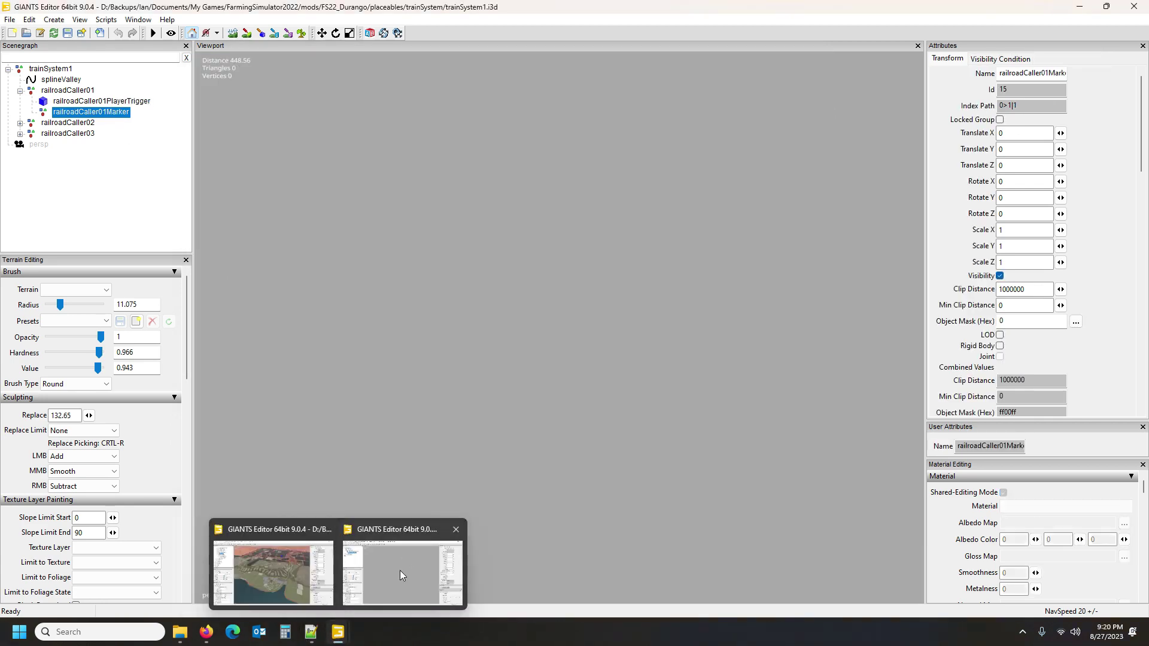
click(400, 570)
click(311, 632)
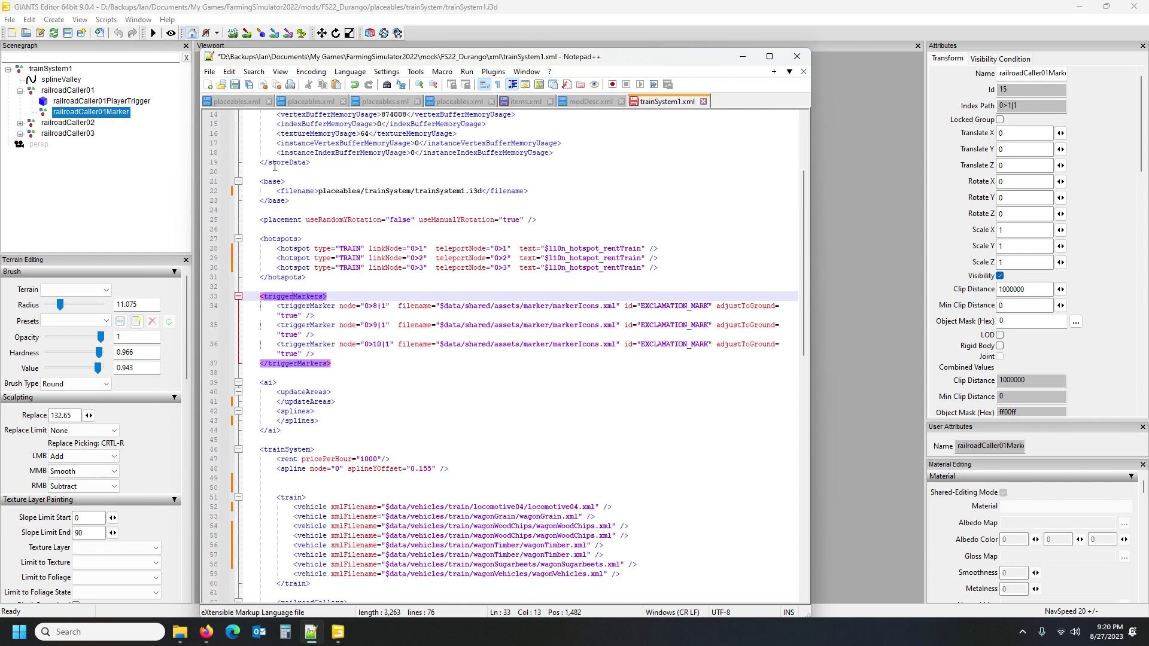
click(1030, 107)
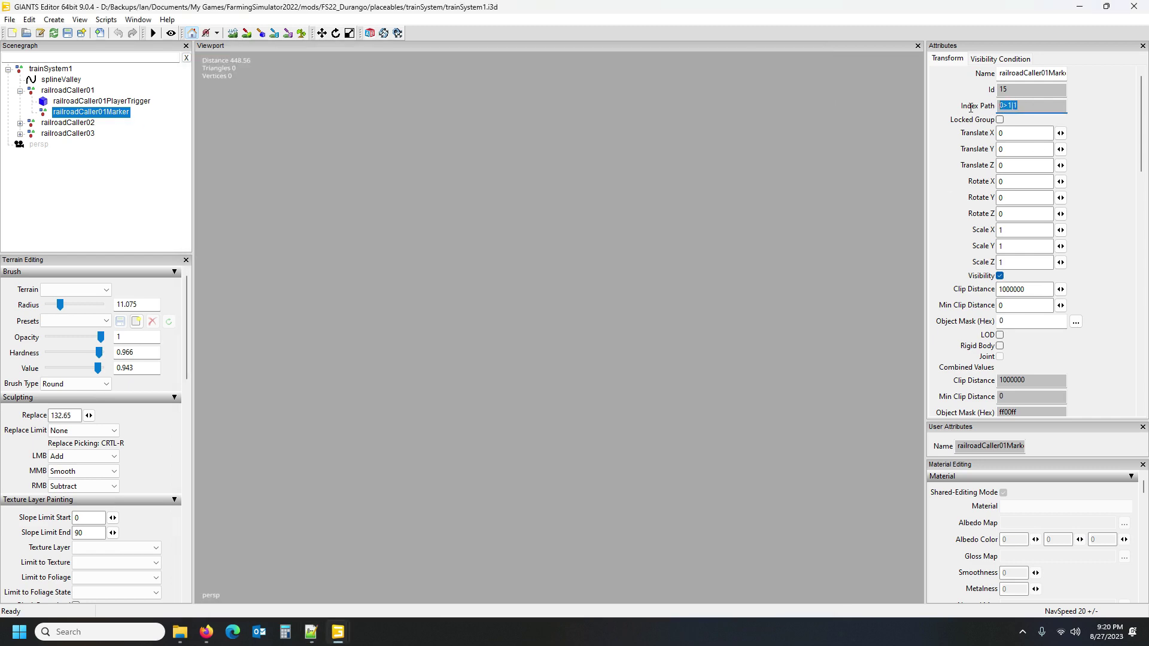
click(310, 631)
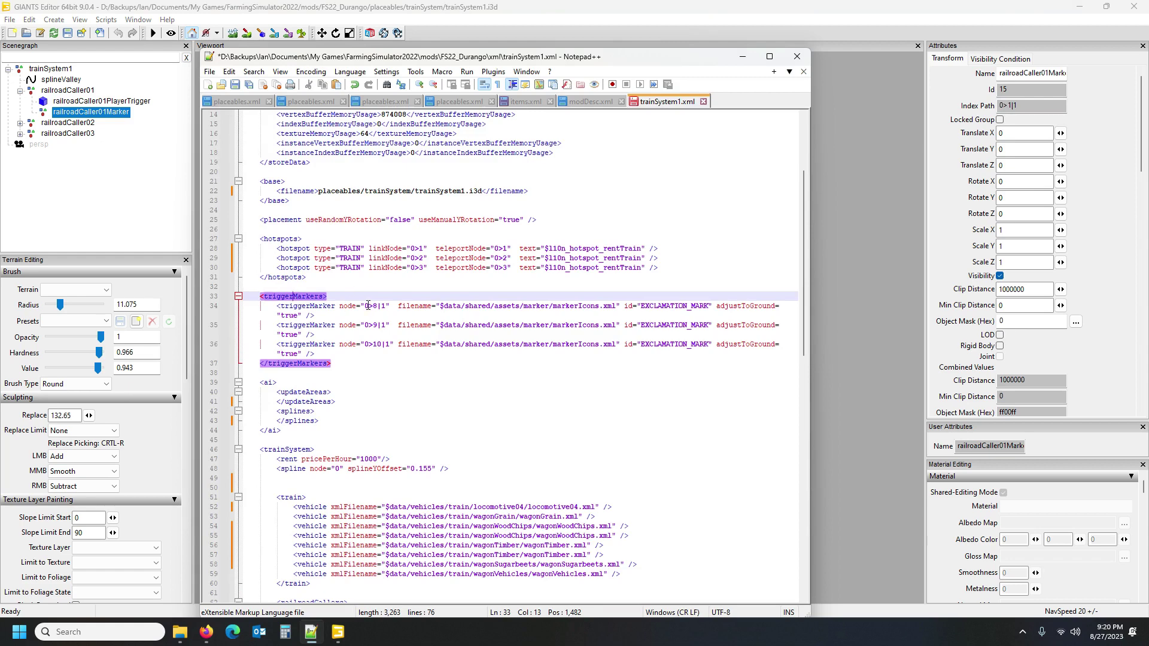
drag(365, 306, 386, 305)
text(0>1|1)
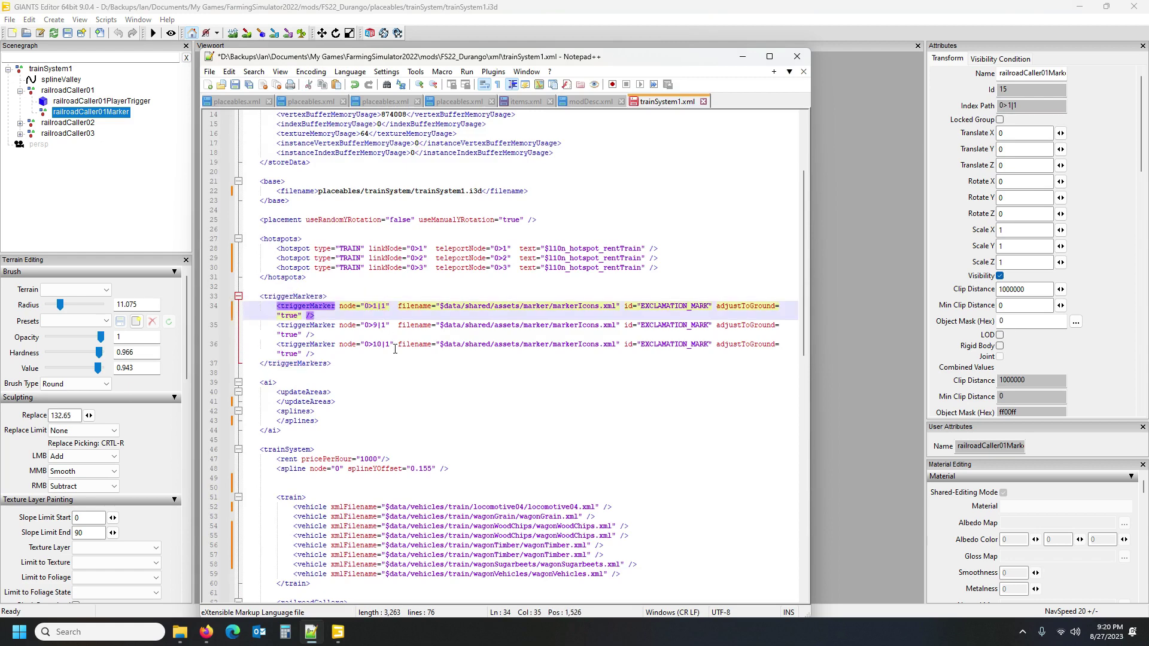
Copy railroadCaller02Marker's index path in GIANTS Editor, and in Notepad++ set the second triggerMarker's node to 0>2|1.
click(19, 123)
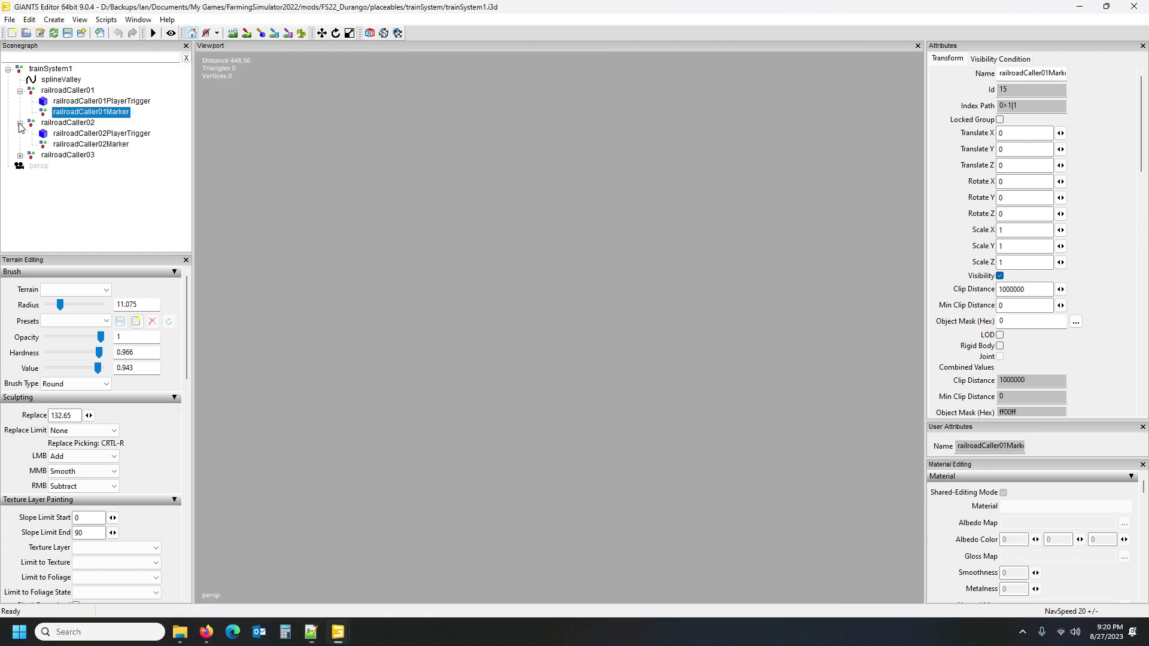
click(68, 148)
drag(1030, 105, 998, 105)
key(ctrl+c)
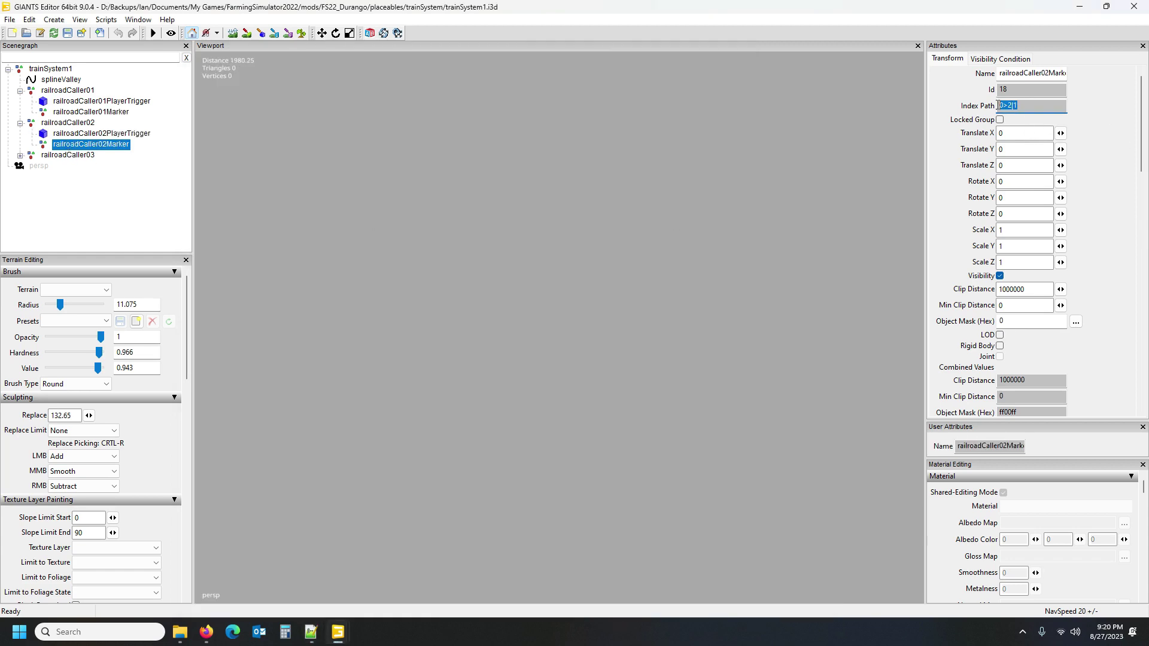
click(324, 634)
drag(365, 325, 385, 327)
key(ctrl+v)
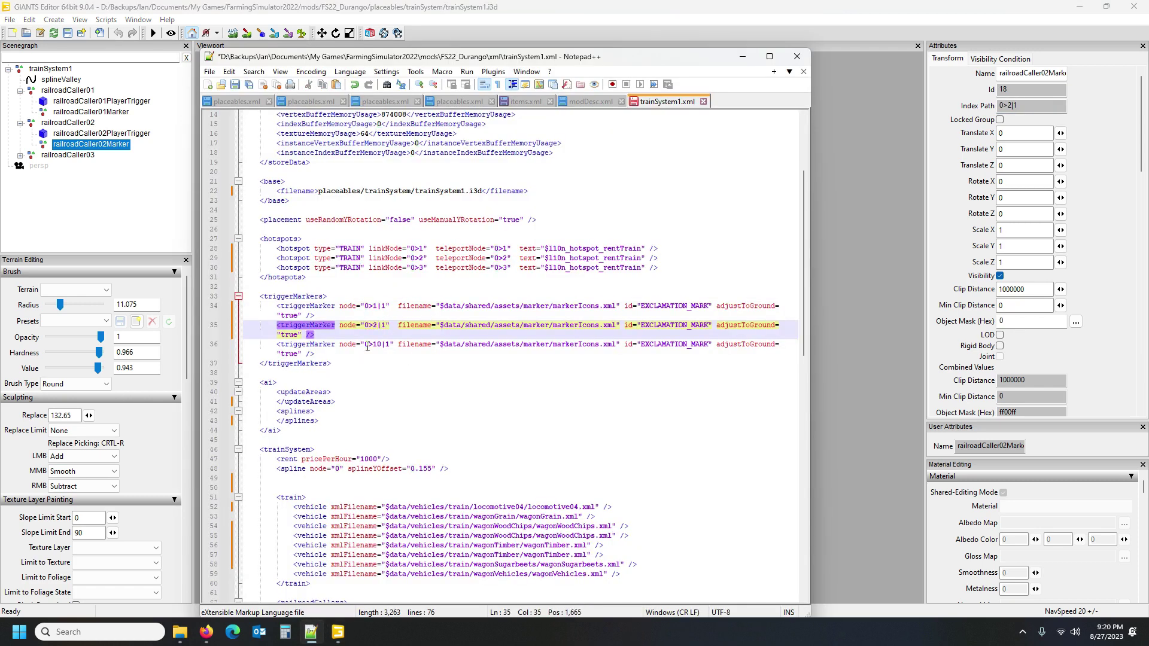
Copy railroadCaller03Marker's index path in GIANTS Editor, and in Notepad++ set the third triggerMarker's node to 0>3|1.
click(20, 155)
click(73, 177)
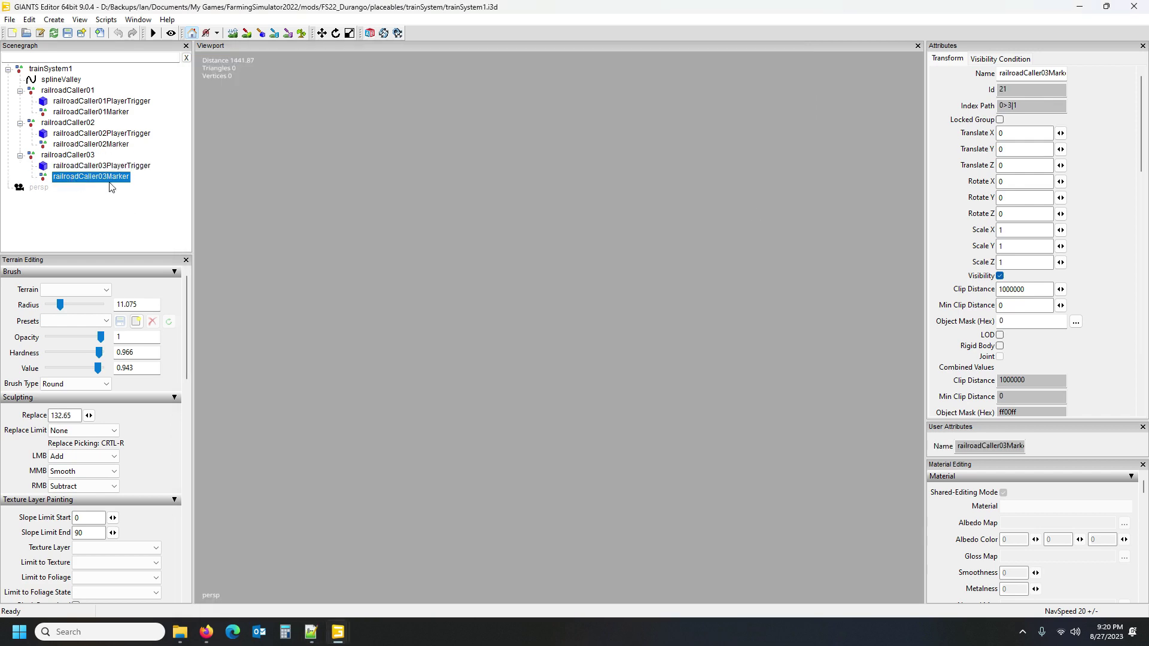
triple_click(1043, 105)
key(ctrl+c)
click(311, 632)
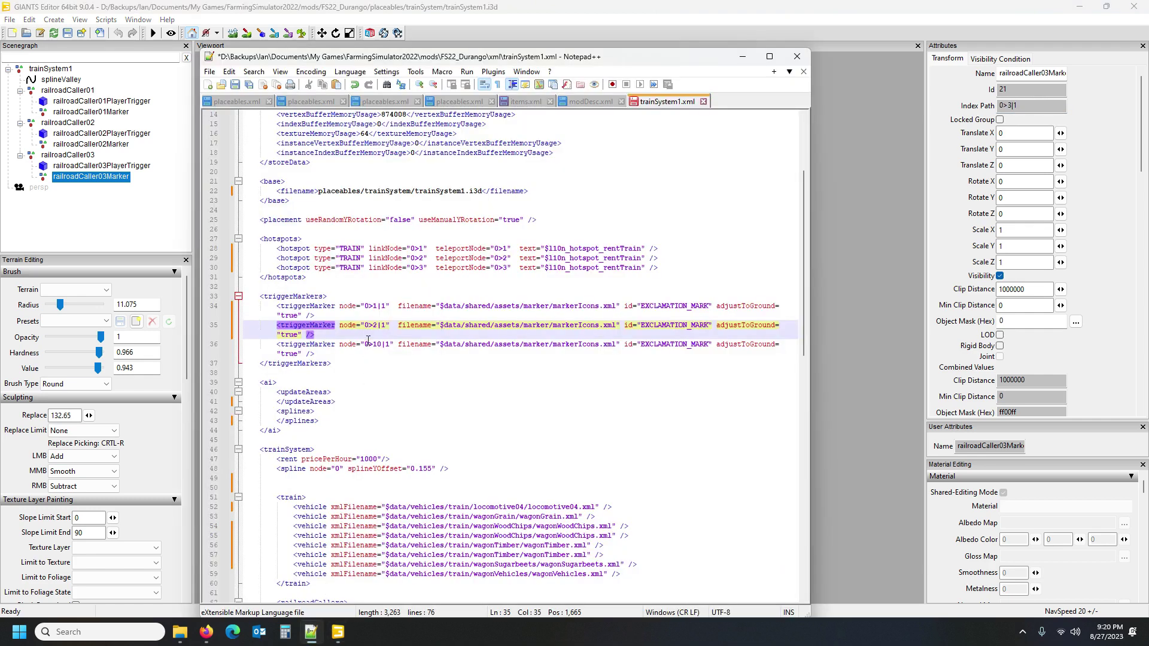
drag(366, 345, 390, 345)
key(ctrl+v)
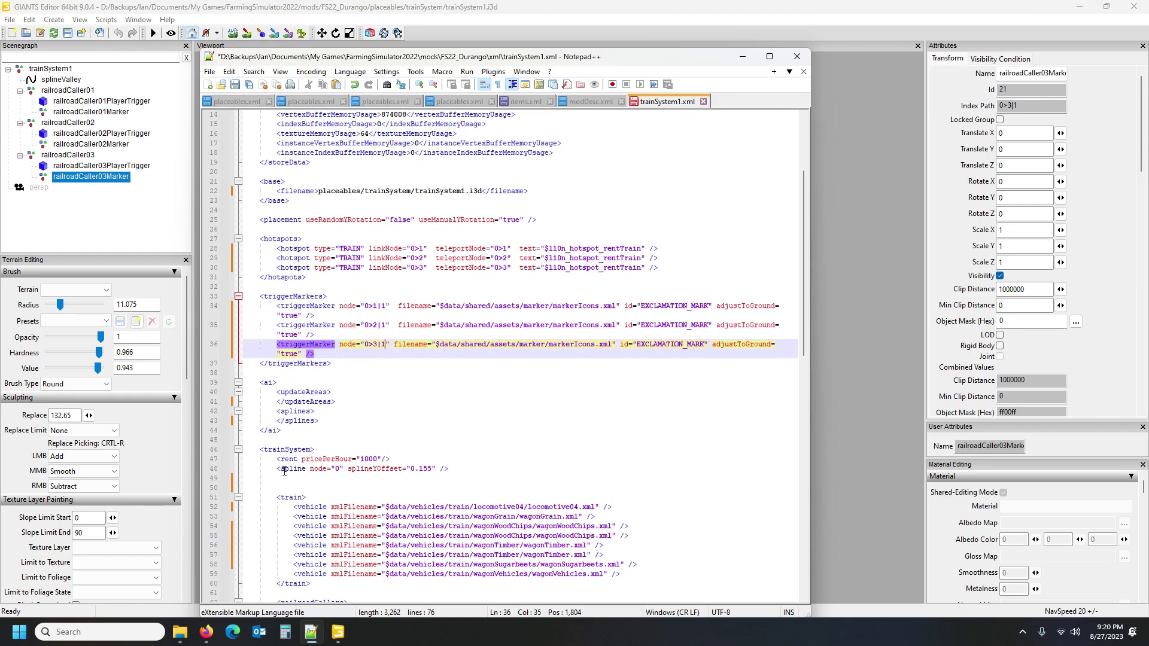
Copy the first hotspot's linkNode value into the railroadCaller entries and set their triggerNode values to 0>1, 0>2 and 0>3.
drag(802, 296, 823, 354)
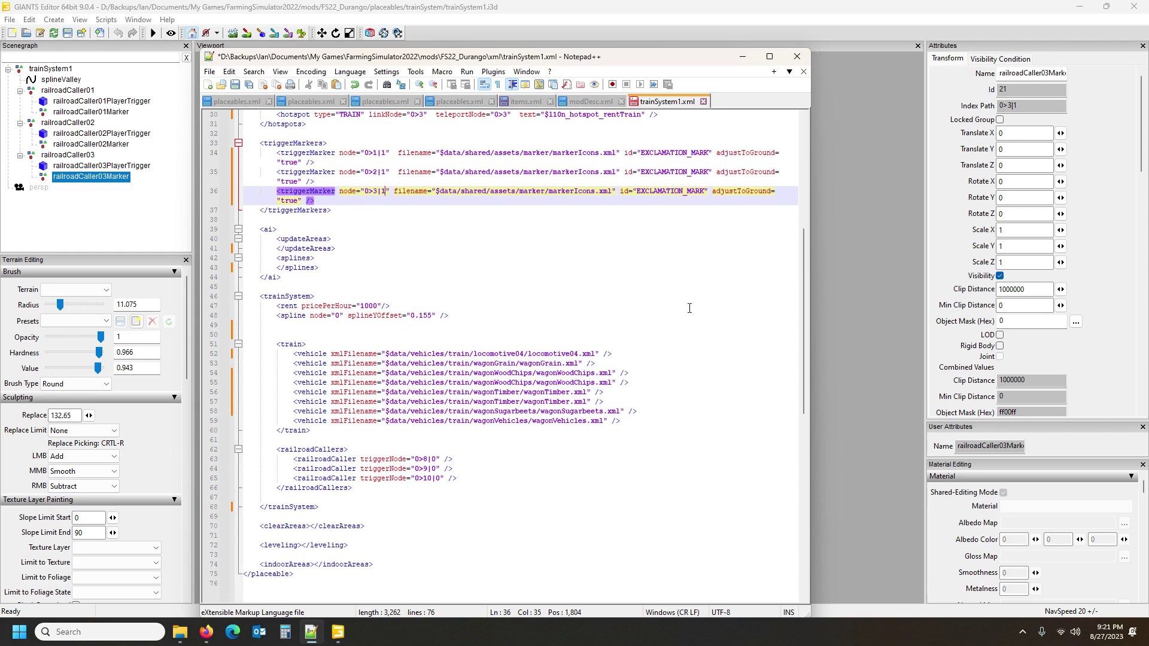
mouse_move(803, 318)
mouse_down()
mouse_move(809, 362)
mouse_move(797, 302)
mouse_up()
drag(411, 152, 424, 153)
key(ctrl+c)
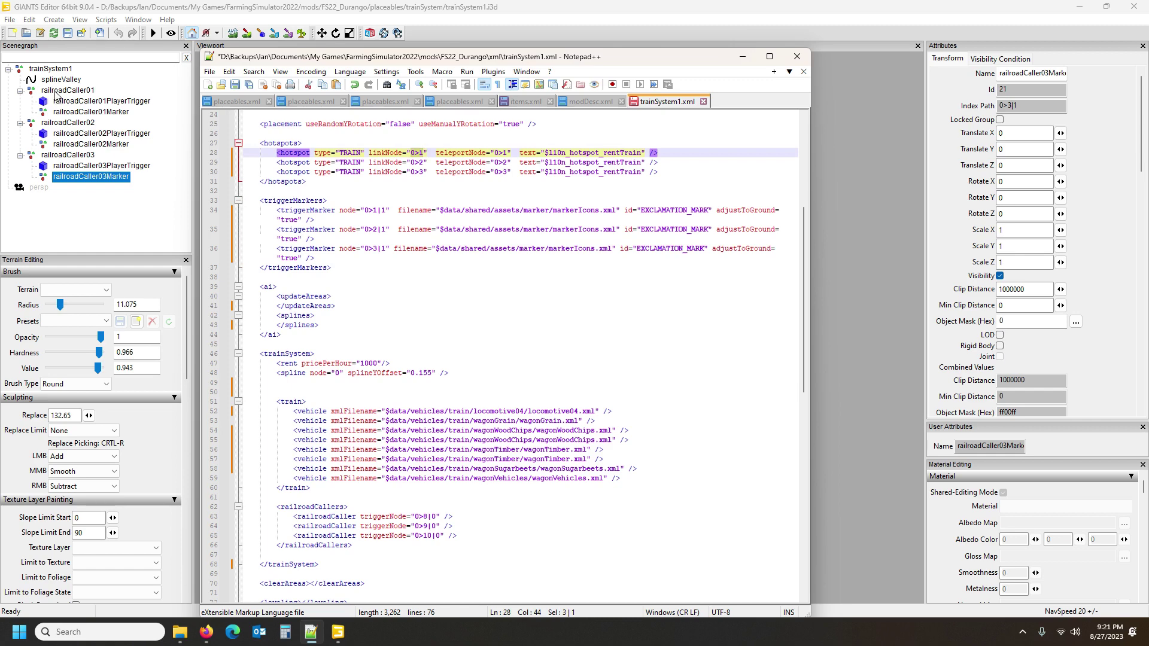
drag(415, 516, 438, 517)
key(ctrl+v)
drag(414, 526, 436, 527)
key(ctrl+v)
mouse_move(414, 536)
mouse_down()
mouse_move(440, 537)
mouse_move(428, 537)
mouse_up()
key(ctrl+v)
text(2)
text(3)
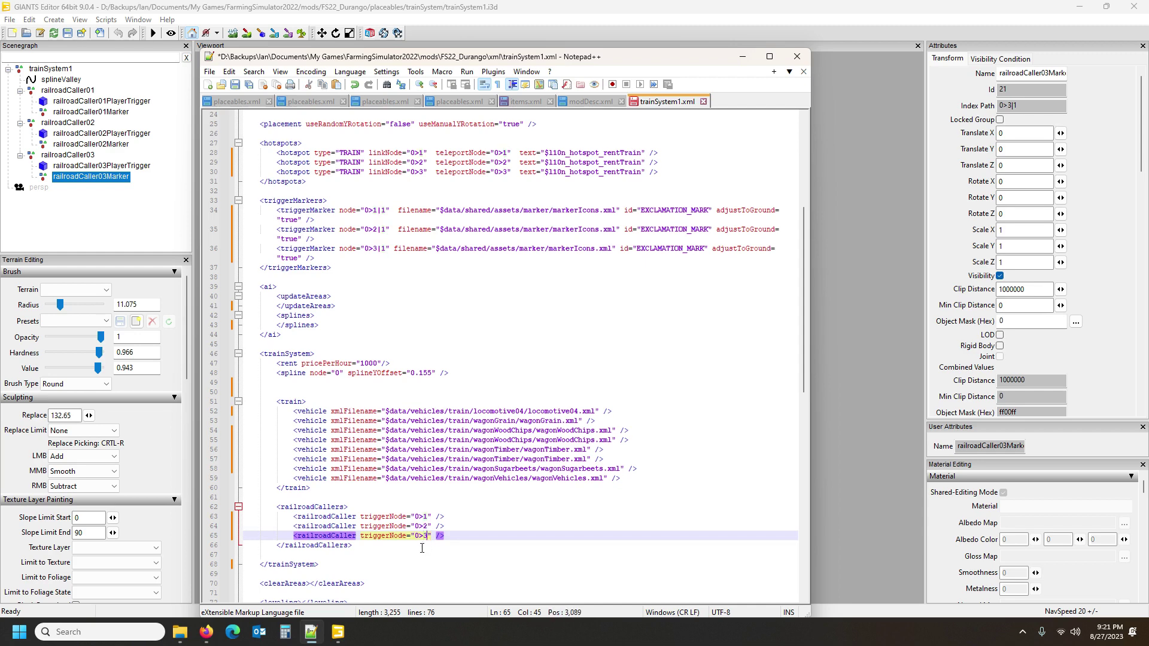
In GIANTS Editor, toggle off splineValley's visibility, and save and close trainSystem1.i3d.
scroll(469, 477, down, 10)
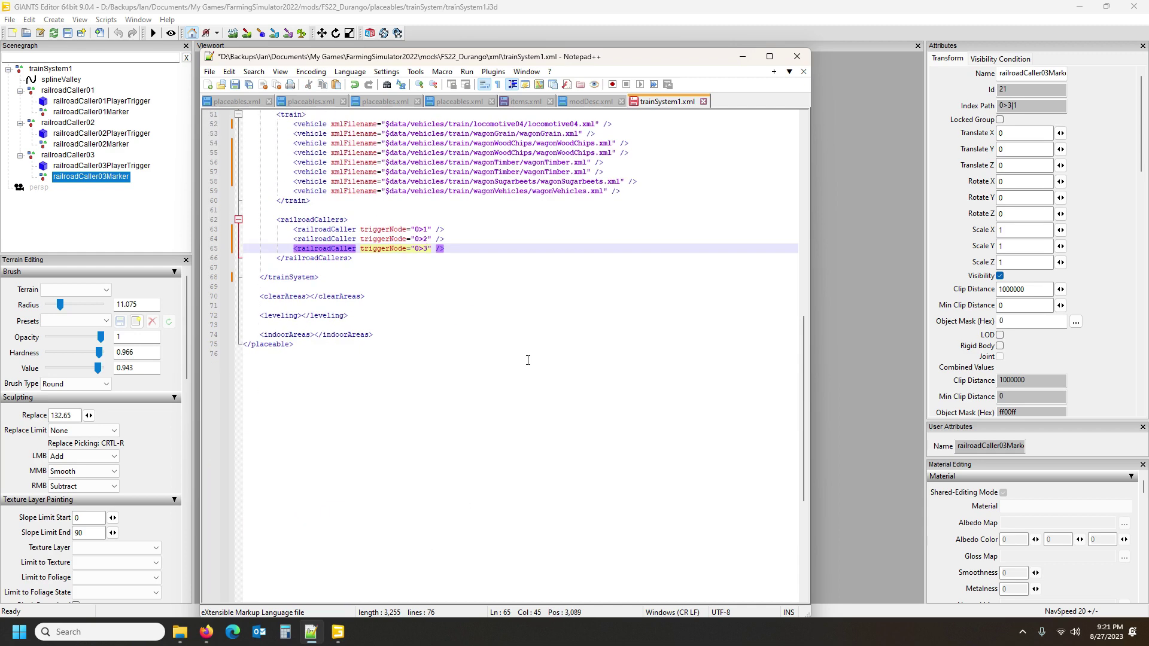
scroll(528, 360, up, 6)
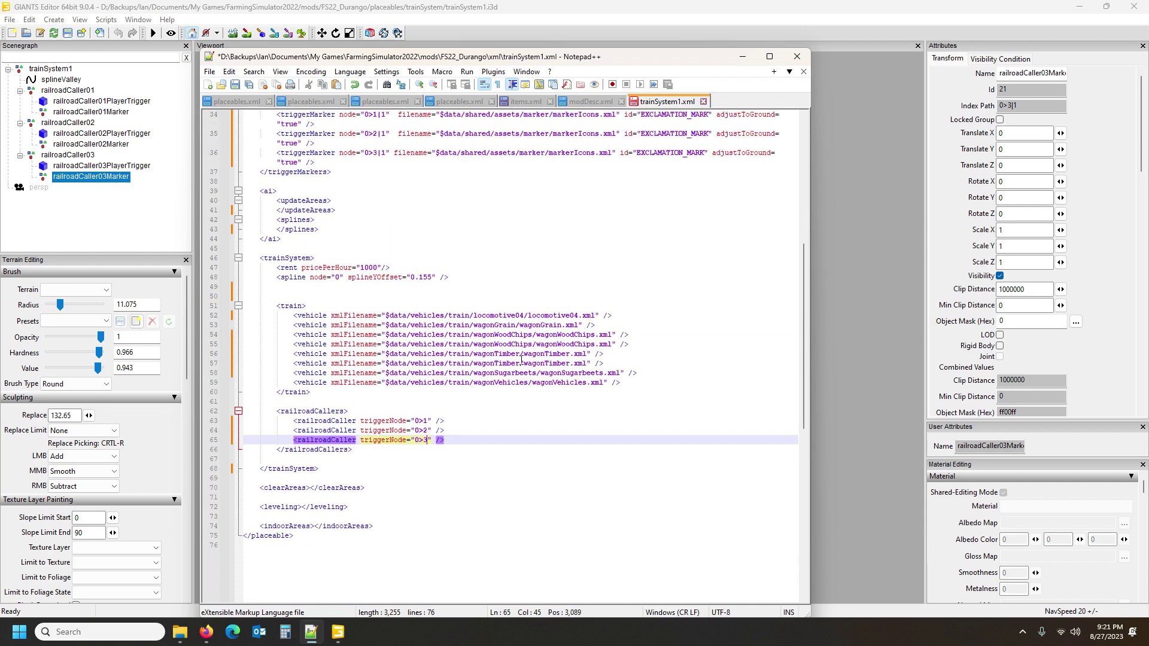
drag(801, 314, 802, 342)
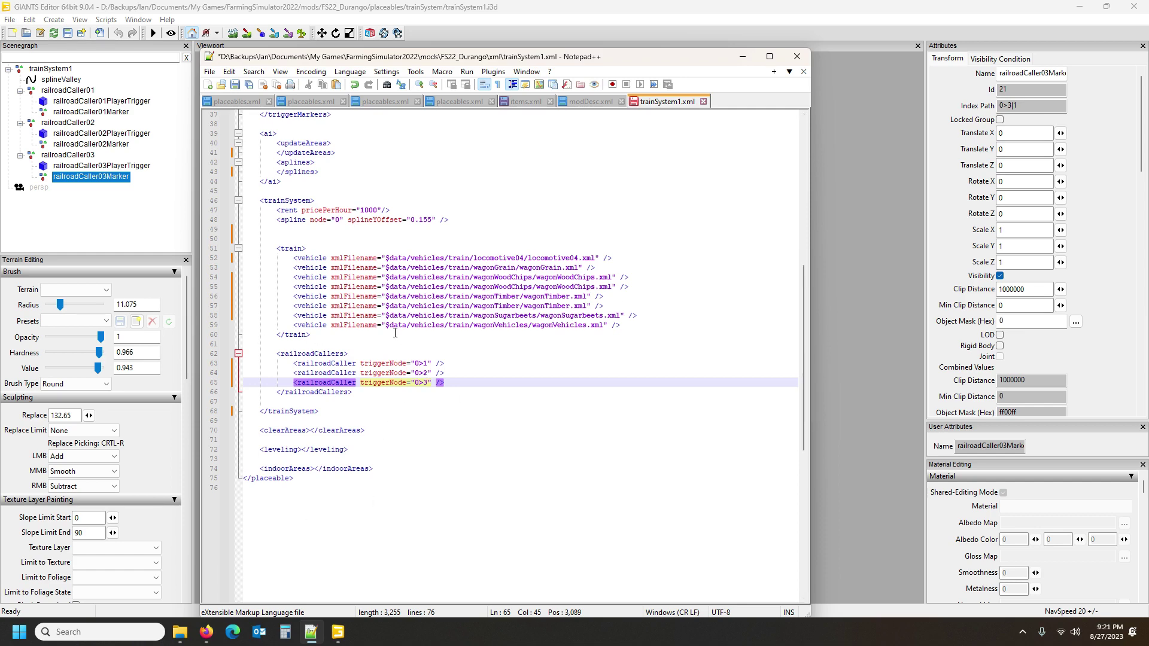
drag(803, 346, 812, 309)
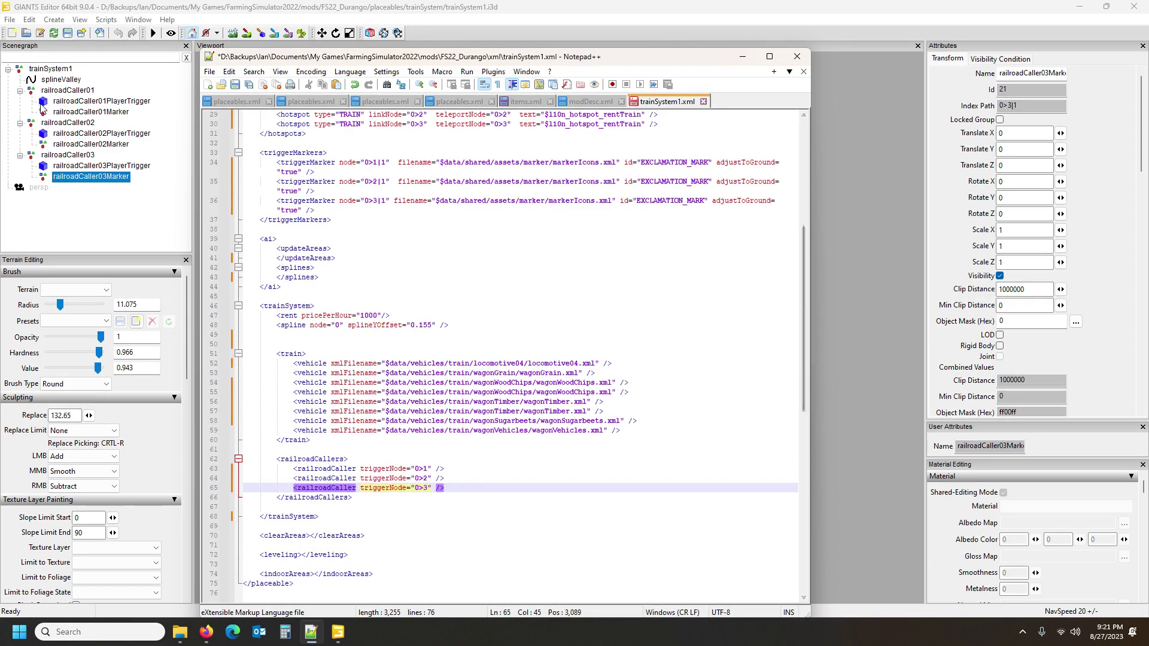
click(61, 80)
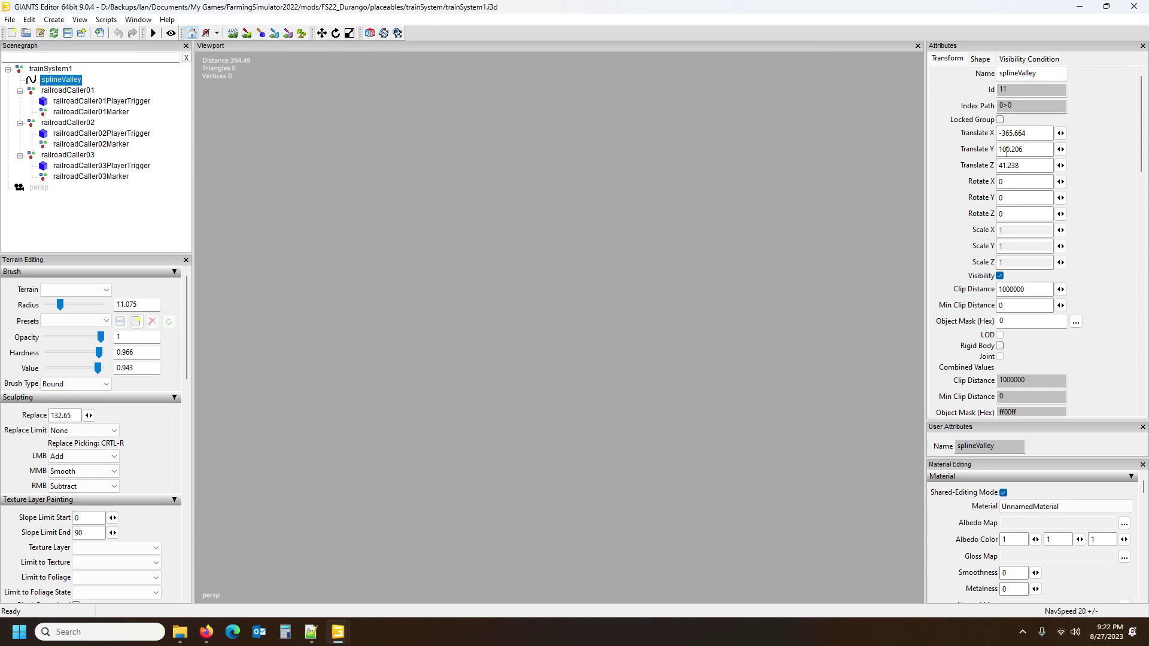
click(999, 276)
click(67, 33)
click(1133, 6)
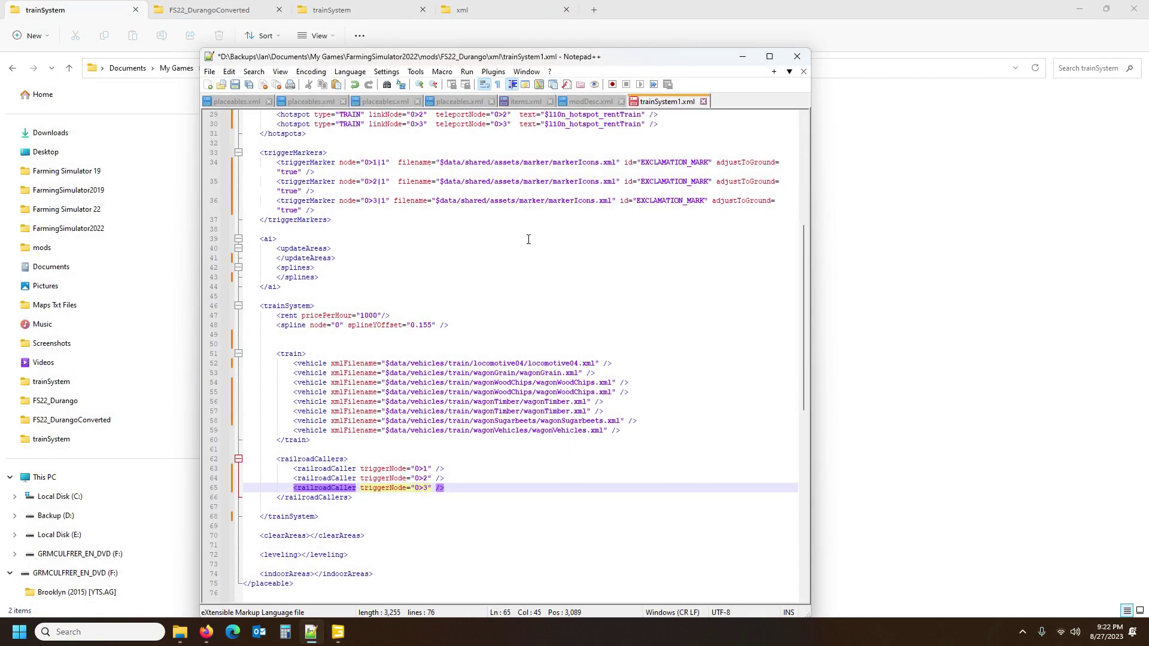
Review trainSystem1.xml from its storeData section in Notepad++ and save the file.
drag(803, 330, 802, 186)
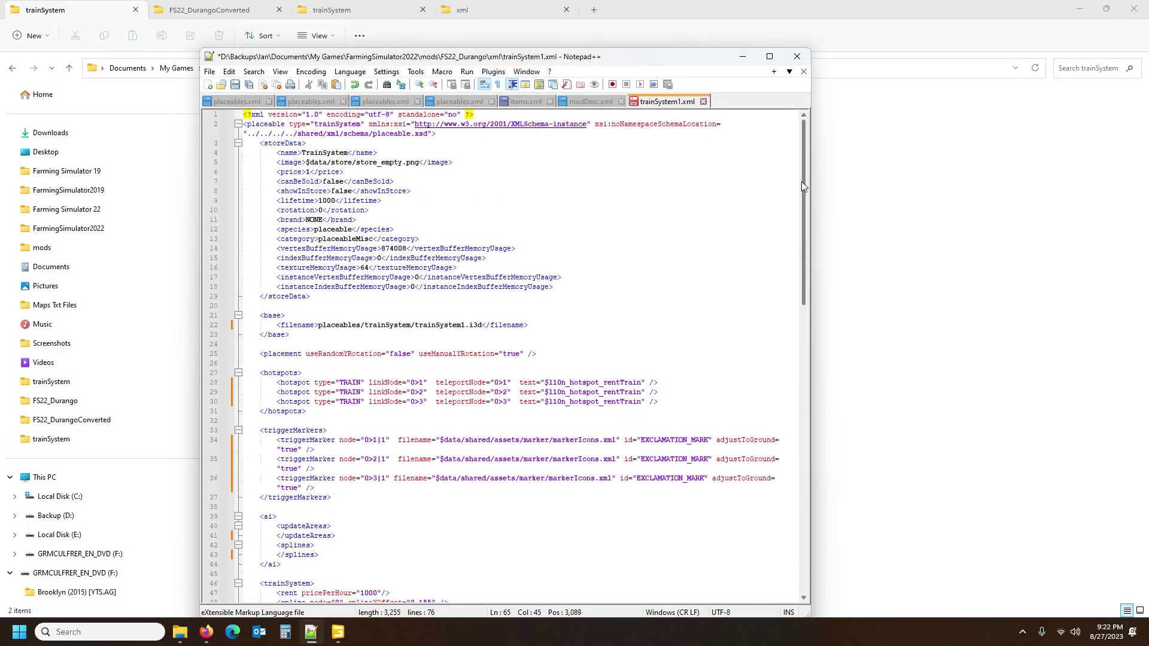
click(348, 154)
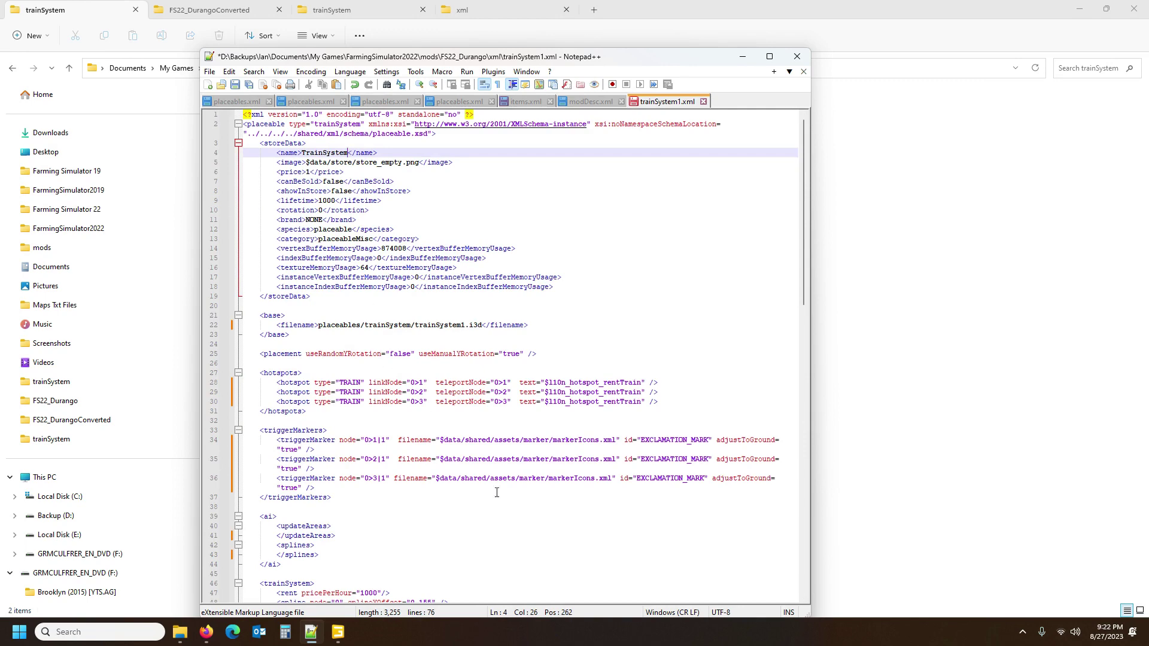
drag(804, 283, 834, 283)
click(237, 86)
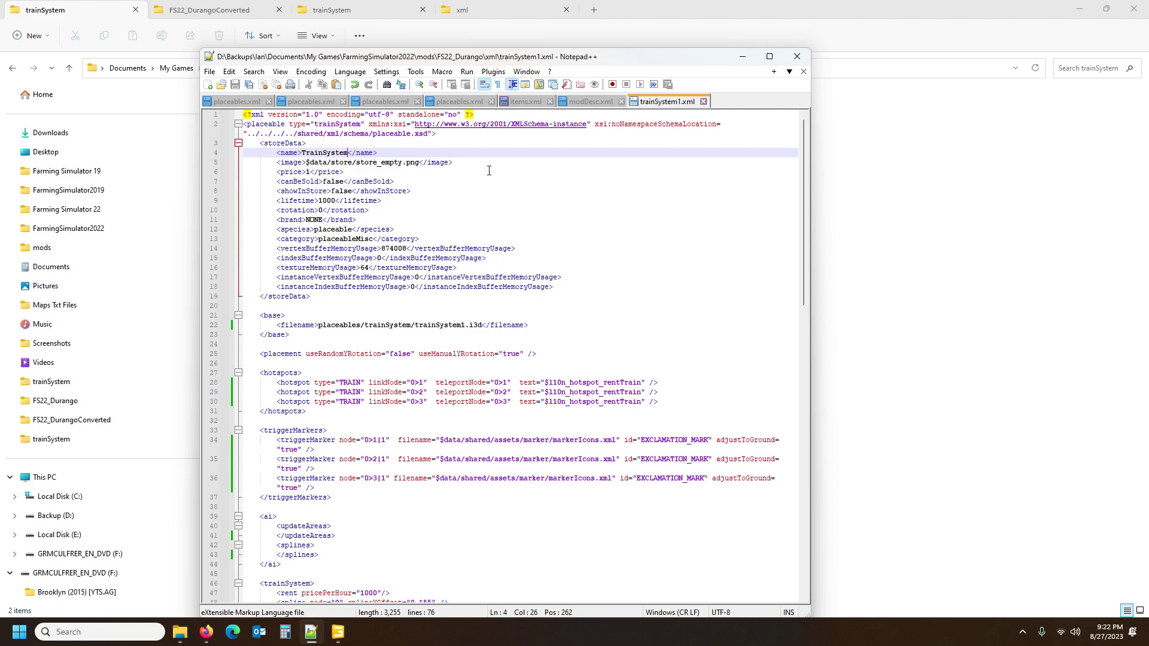
Maximize Notepad++ and search the mapFR placeables.xml for "train" to locate the trainSystem placeable entry.
click(463, 103)
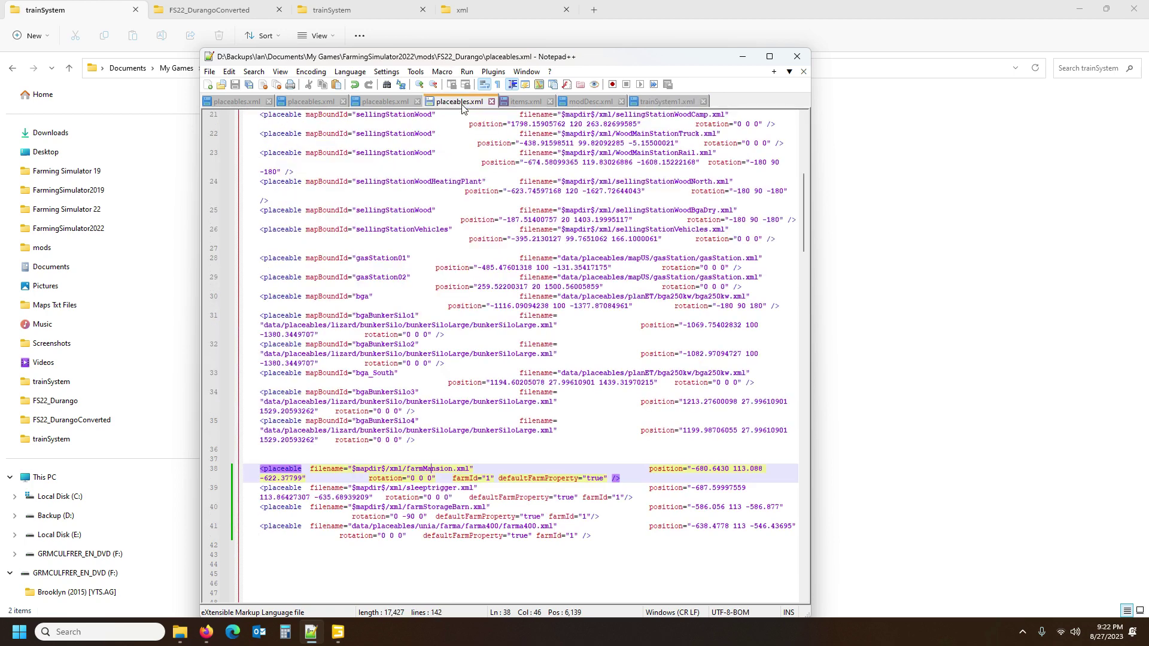
click(769, 57)
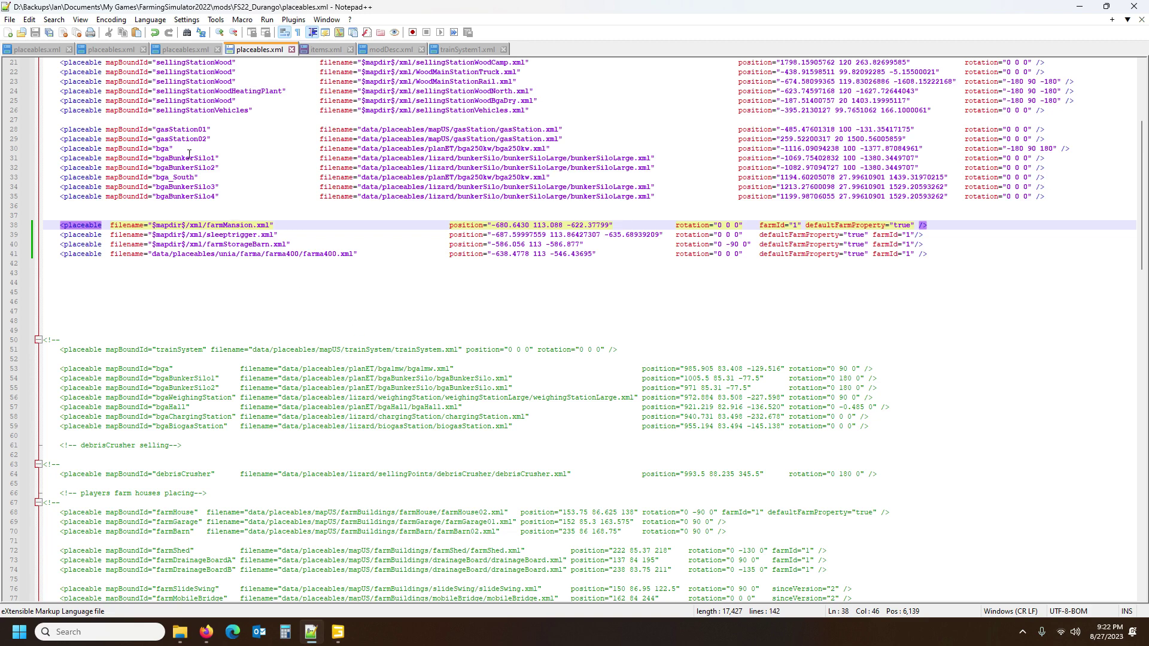
click(103, 52)
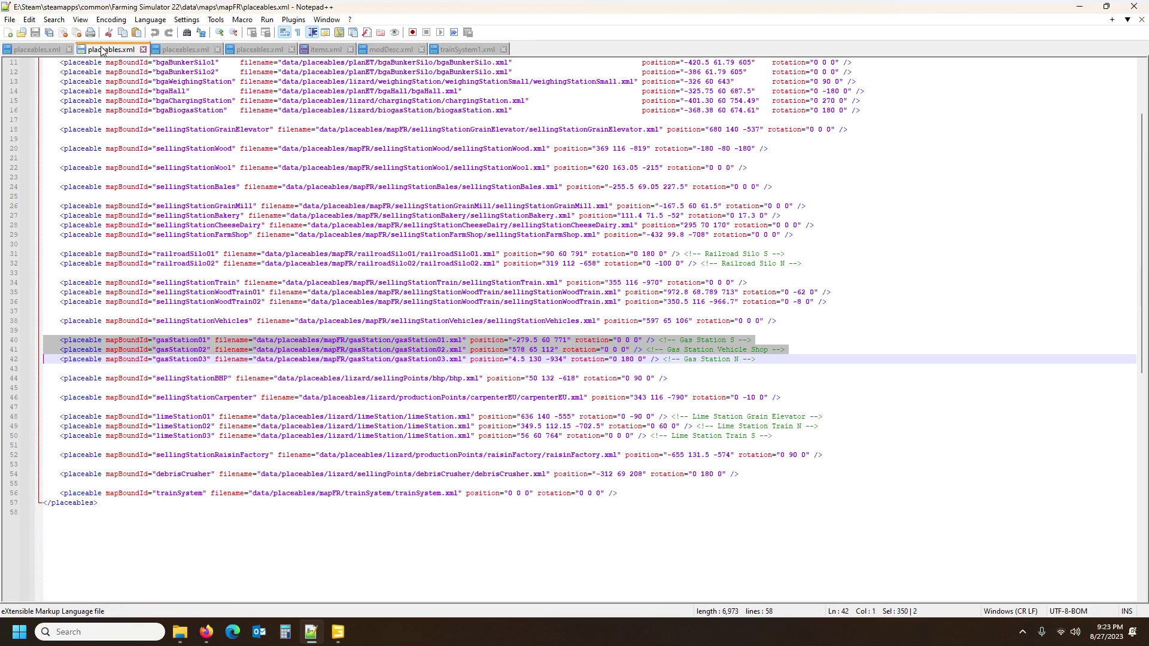
scroll(408, 338, up, 4)
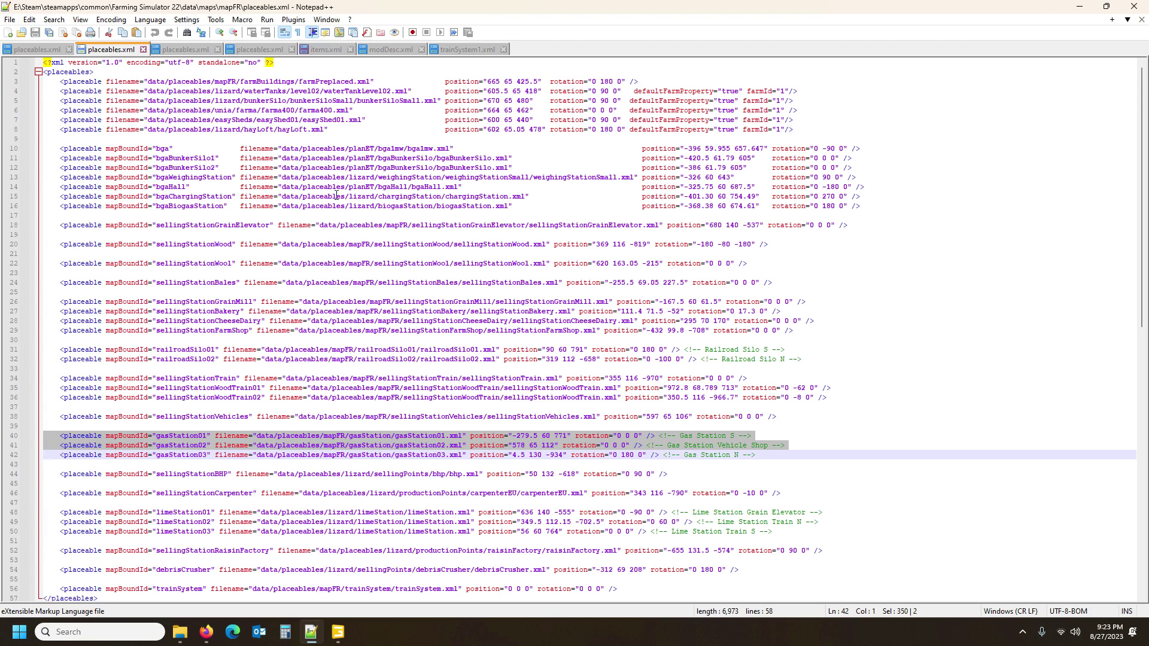
key(ctrl+f)
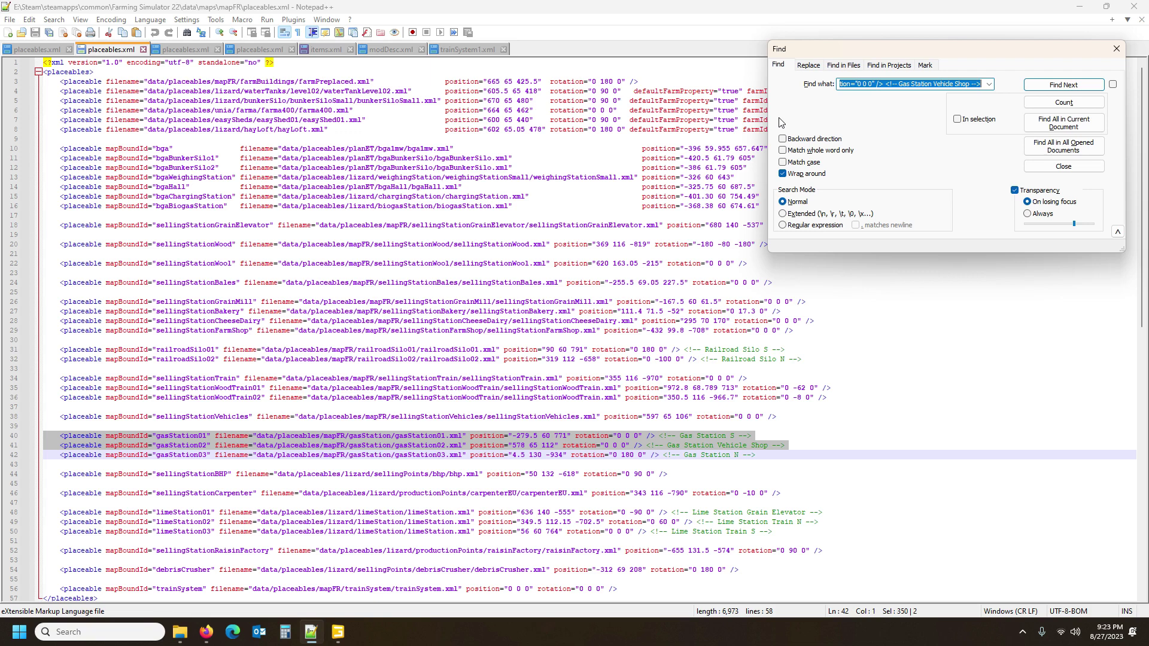
text(train)
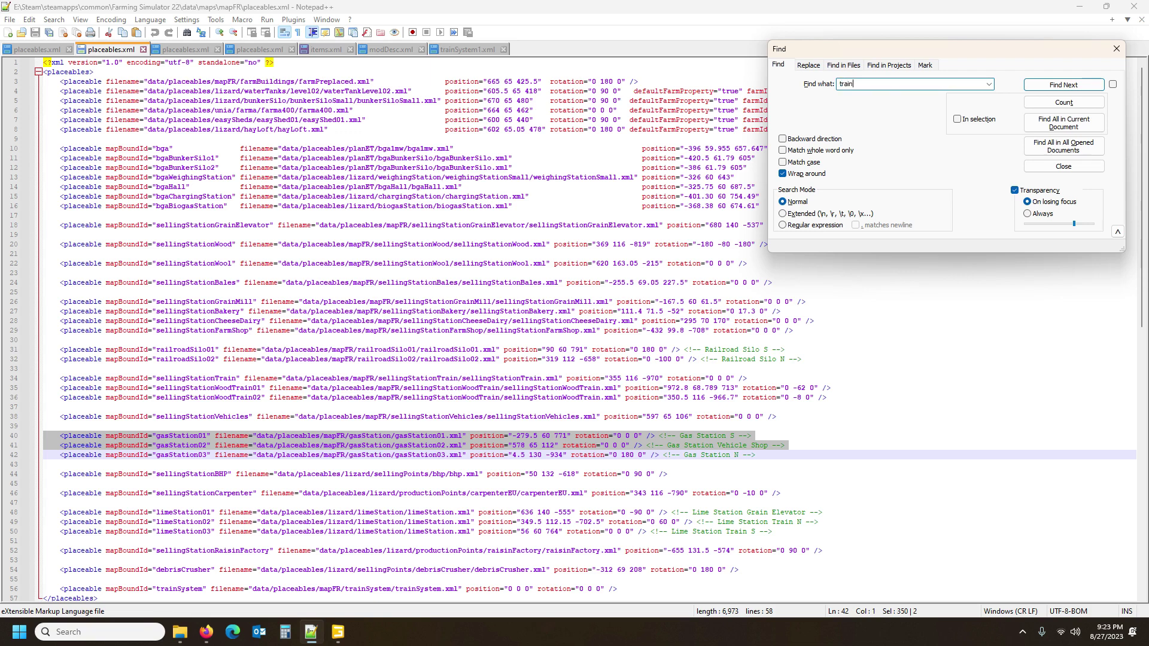
key(Return)
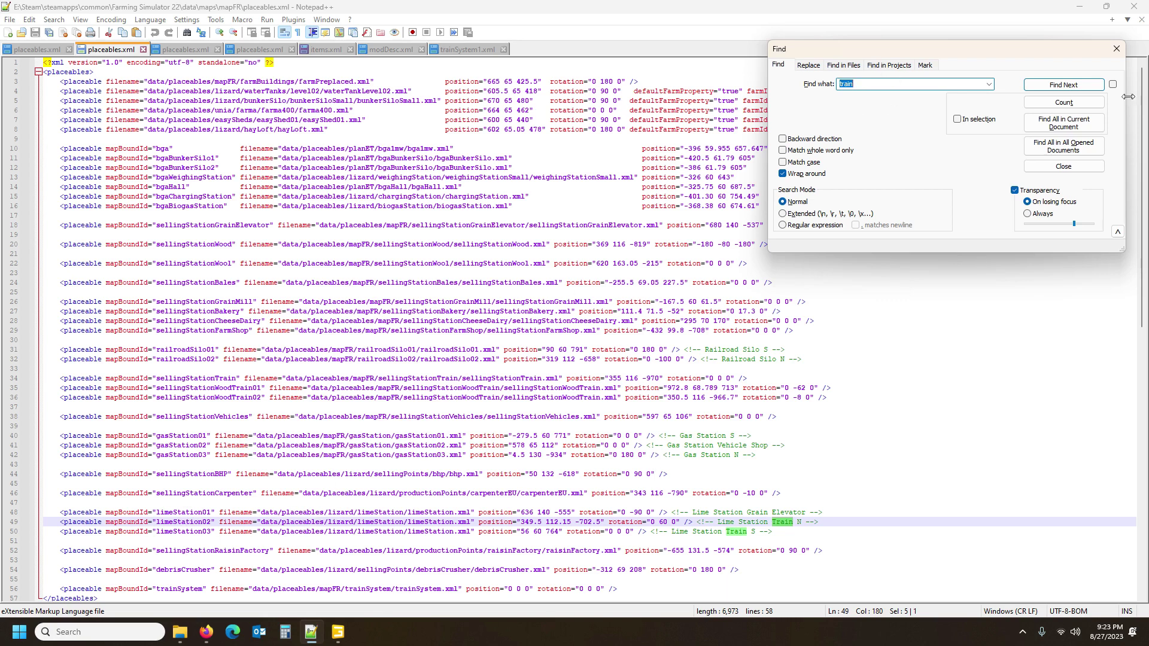
click(1048, 86)
click(1048, 85)
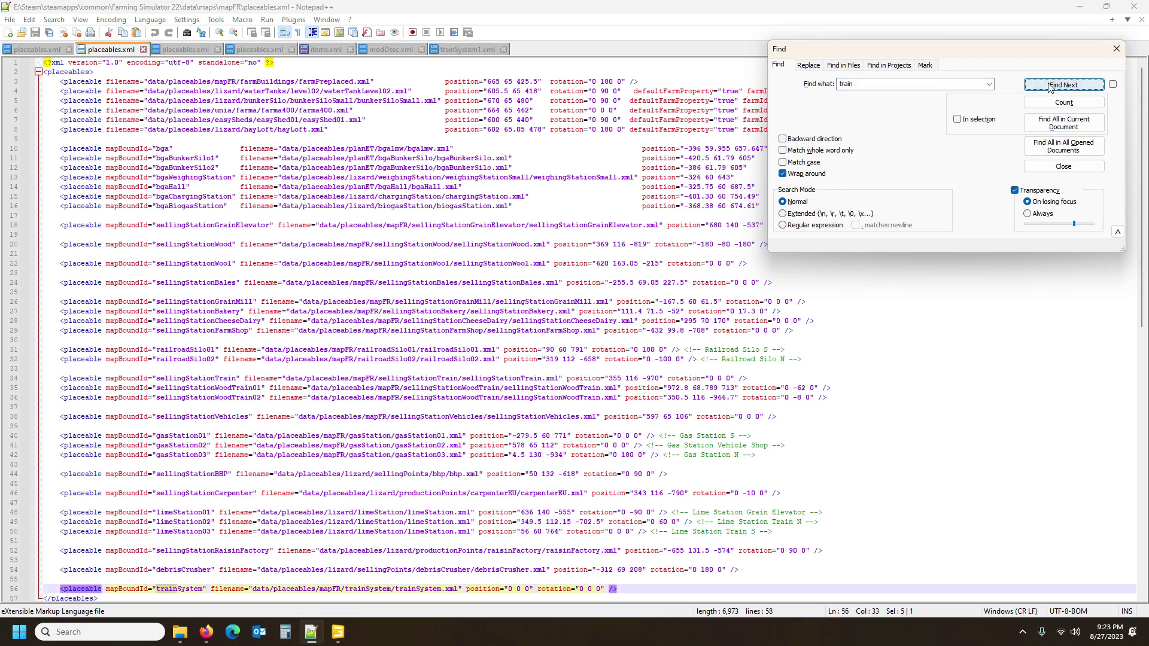
scroll(598, 209, down, 10)
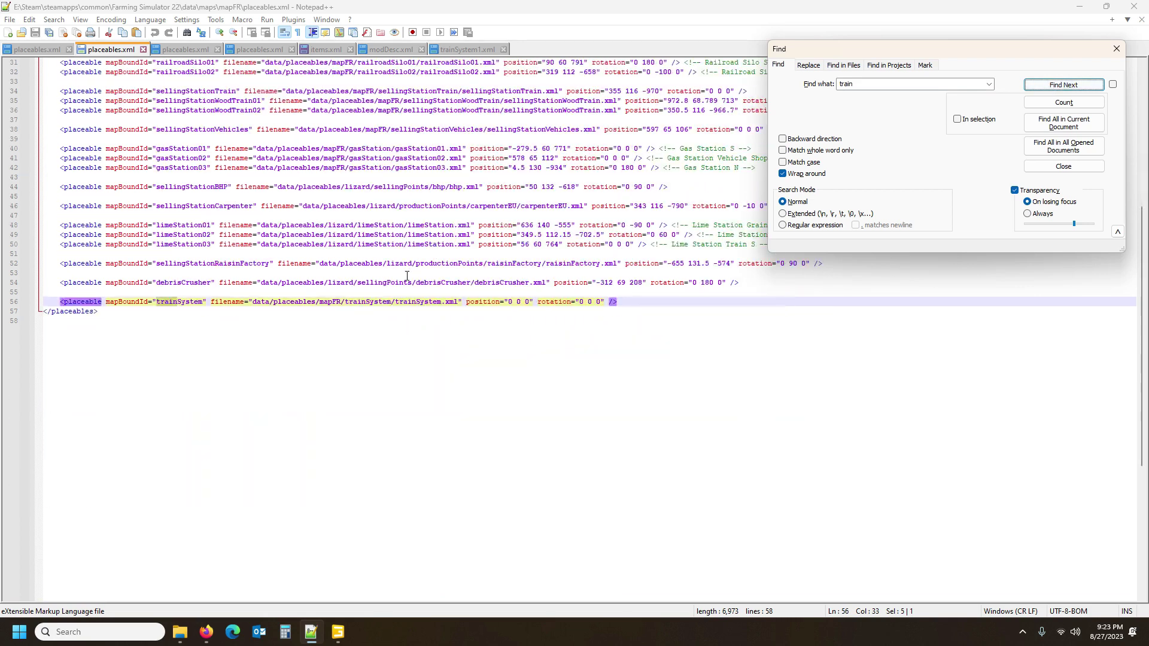
Copy the trainSystem placeable line from the mapFR placeables.xml into the Durango placeables.xml, on a new line above the sellingStationTrain entry.
click(11, 304)
key(ctrl+c)
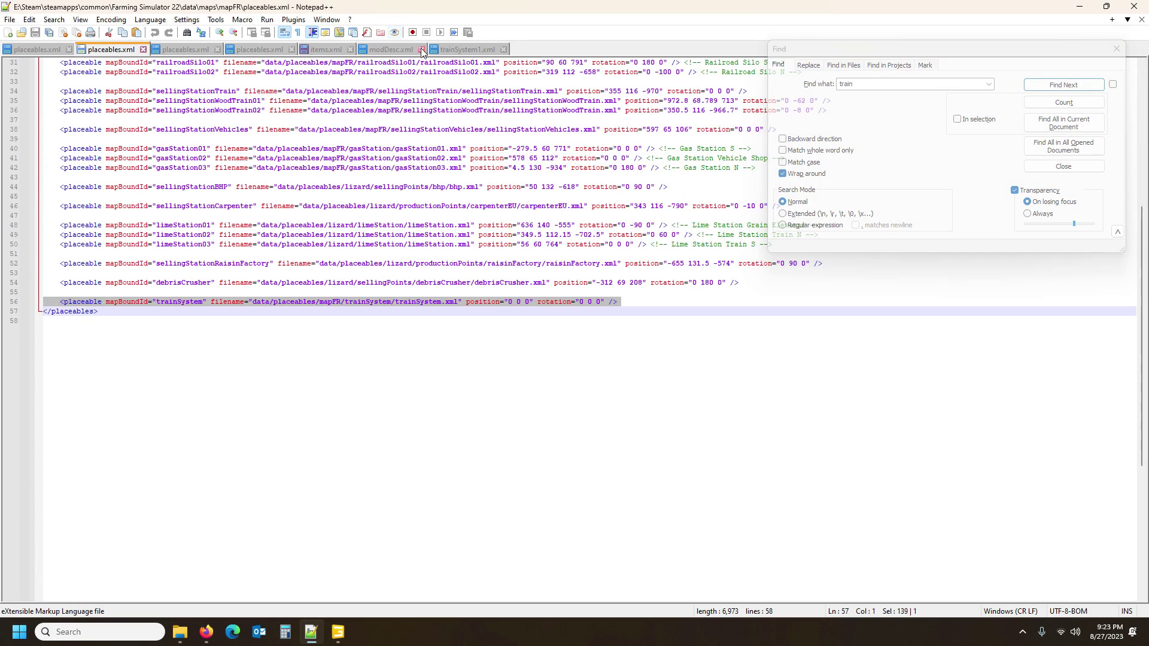
click(260, 49)
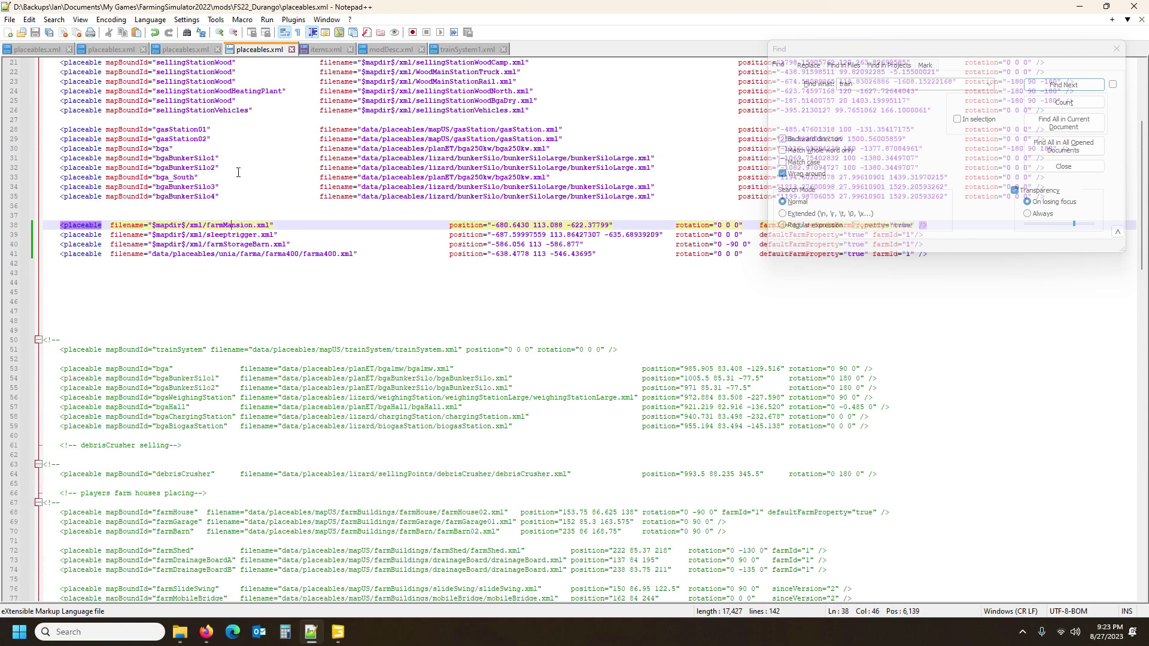
scroll(48, 276, up, 7)
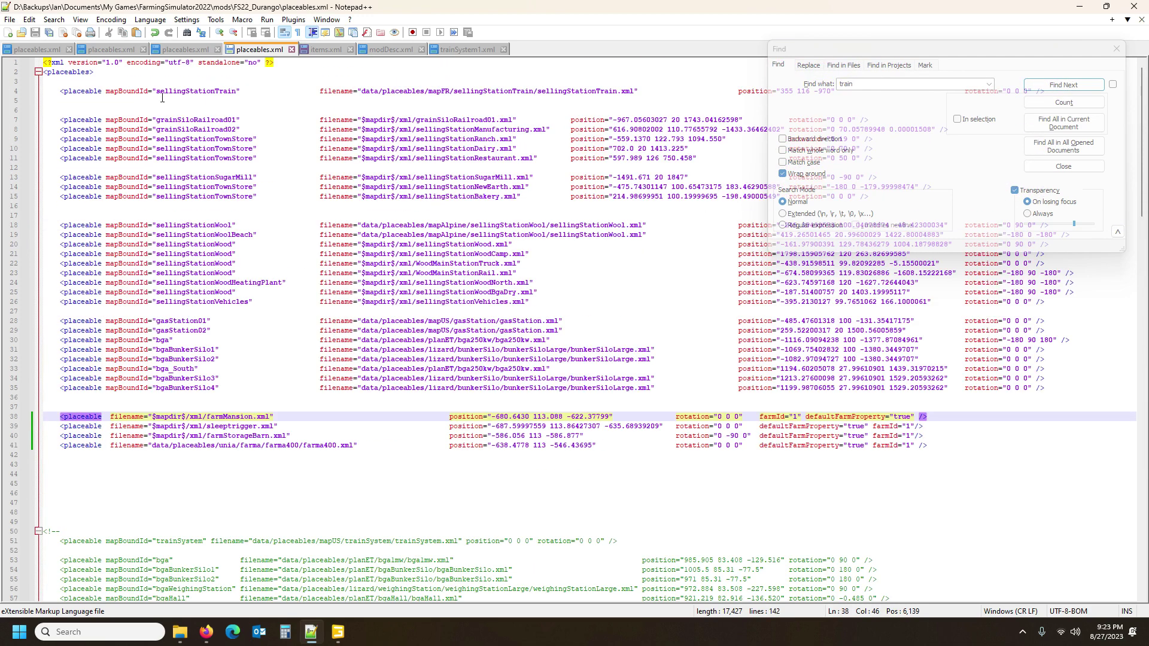
click(53, 86)
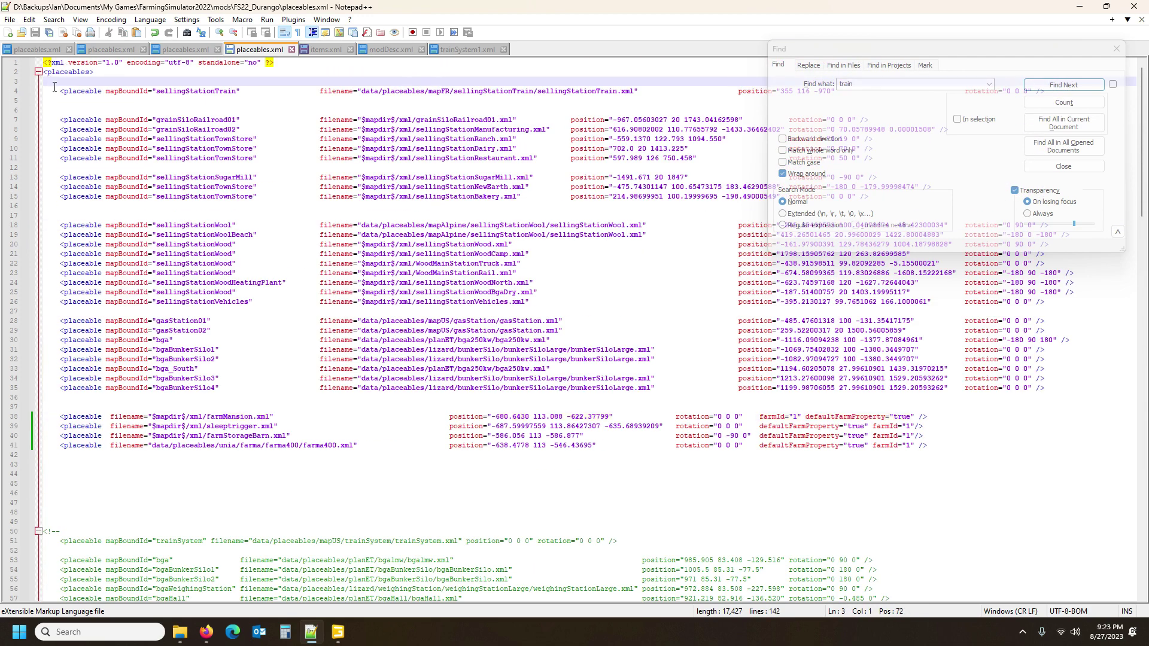
key(Return)
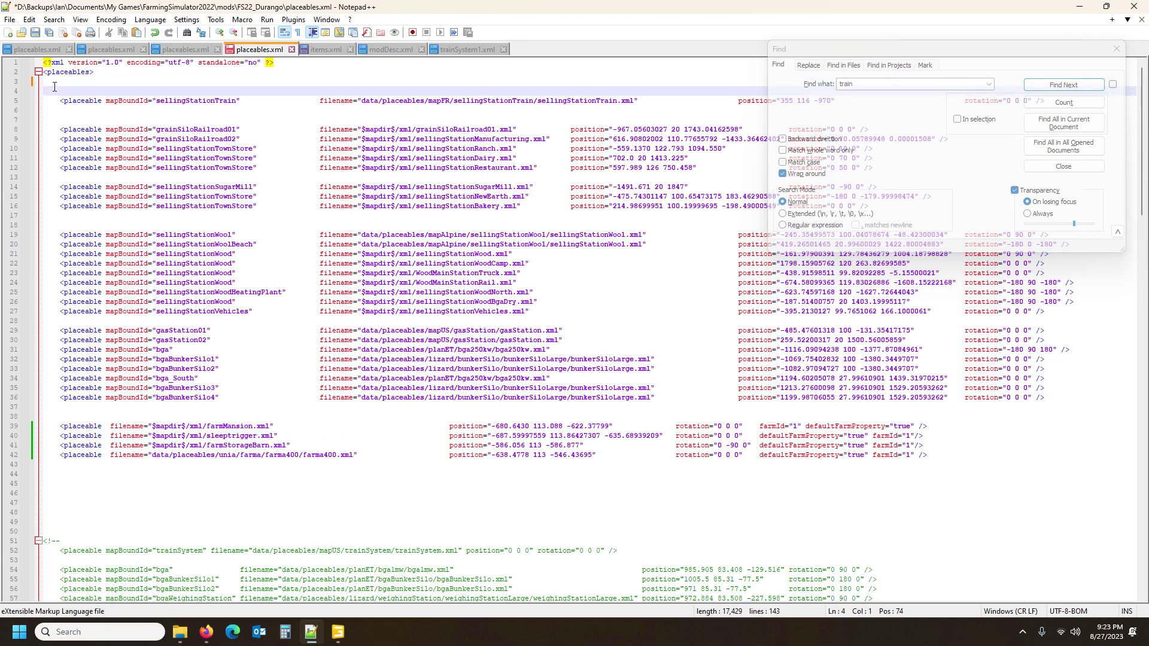
key(ctrl+v)
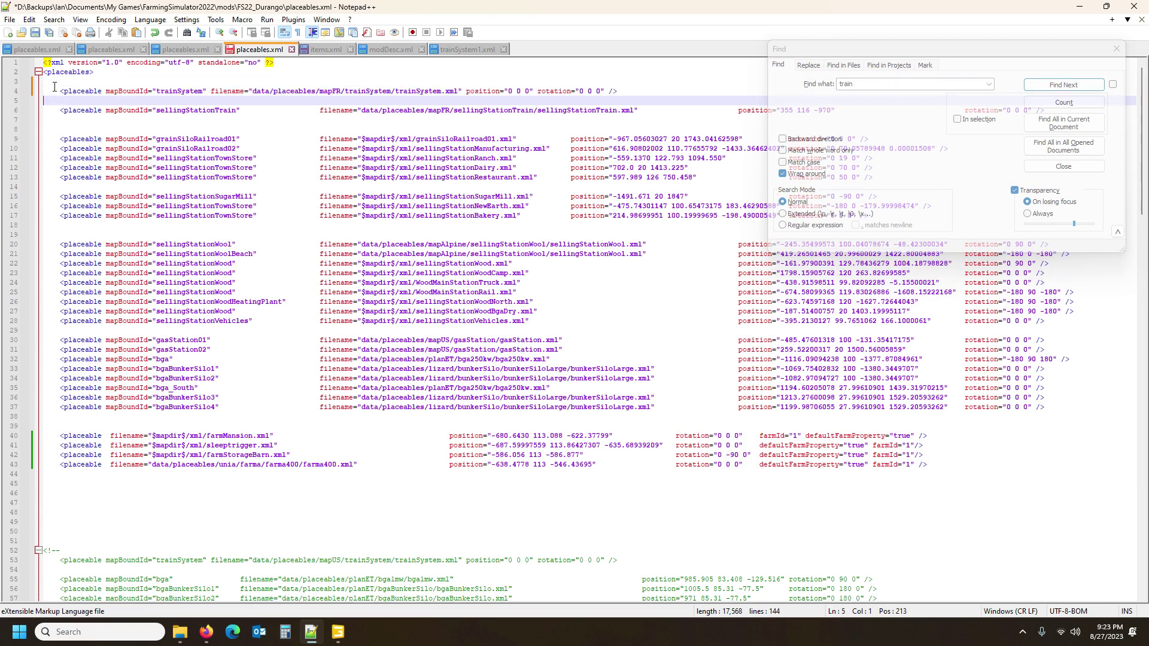
Change the pasted trainSystem entry's filename to xml/trainSystem/trainSystem1.xml and close the search dialog.
click(303, 90)
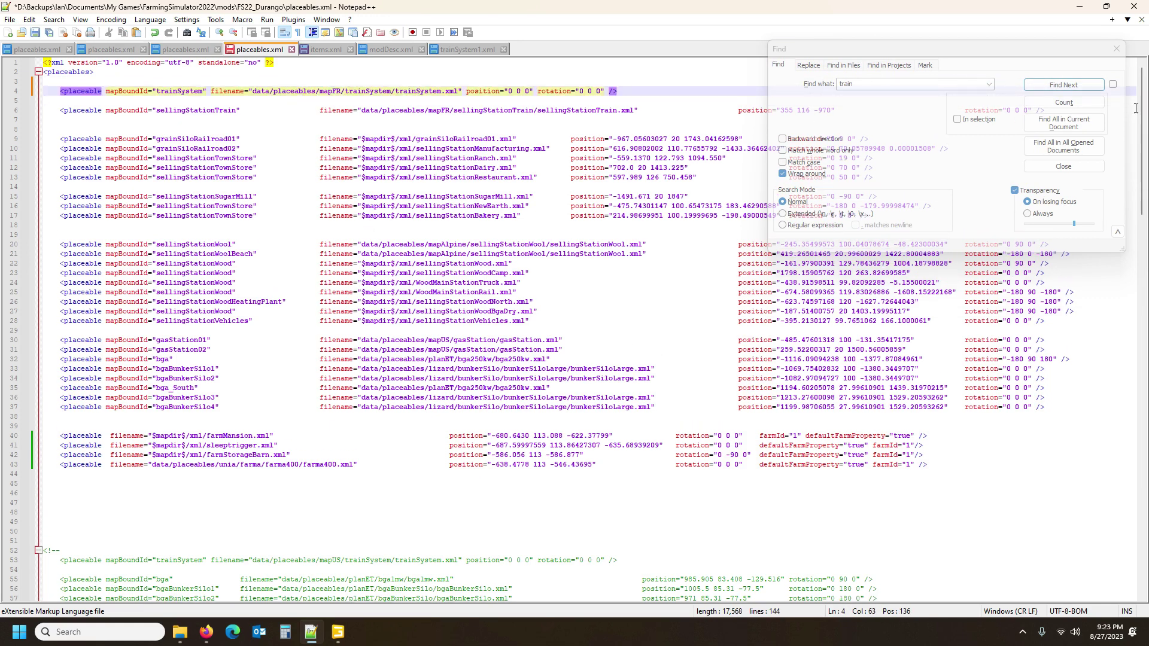
click(1117, 49)
click(256, 92)
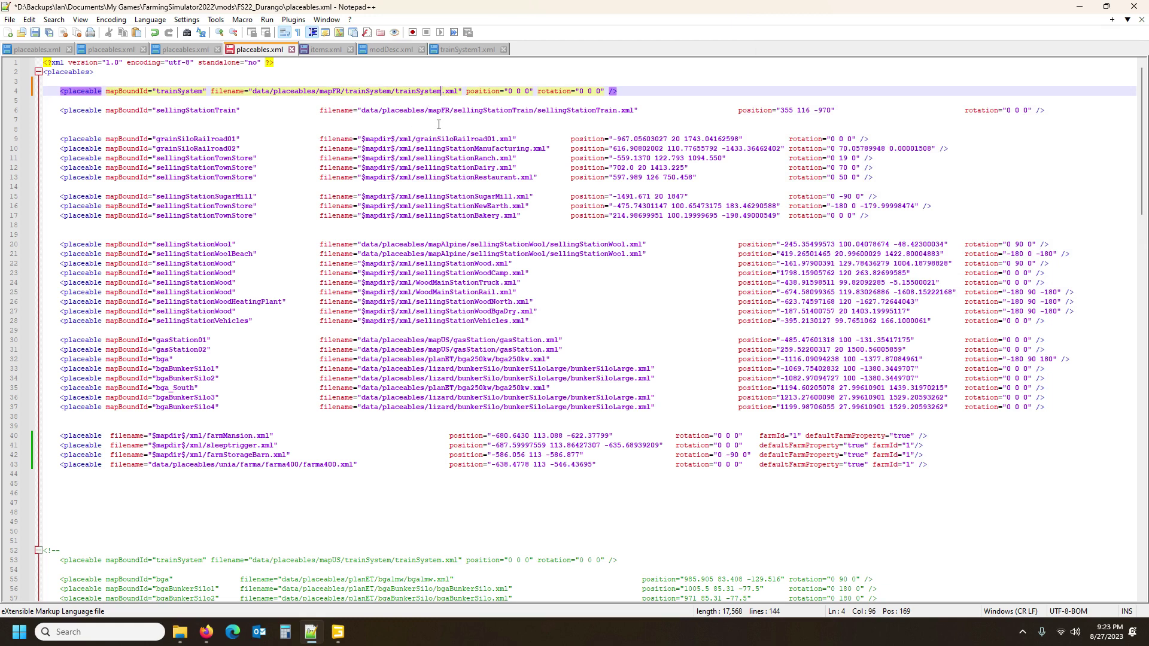
text(1)
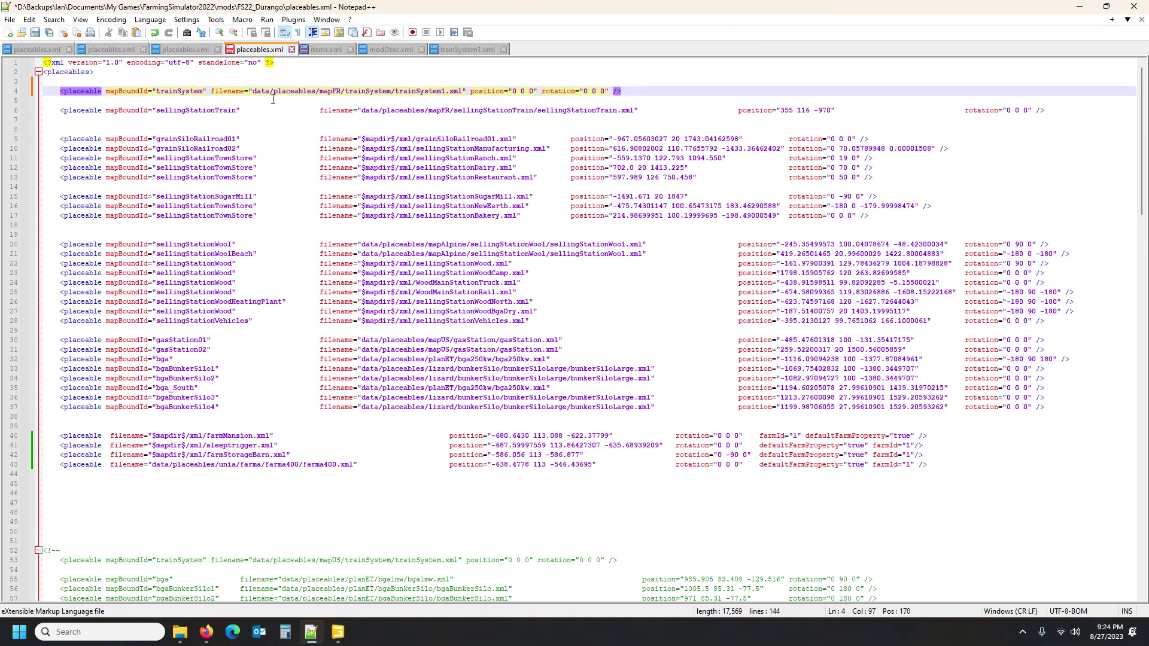
drag(251, 91, 341, 90)
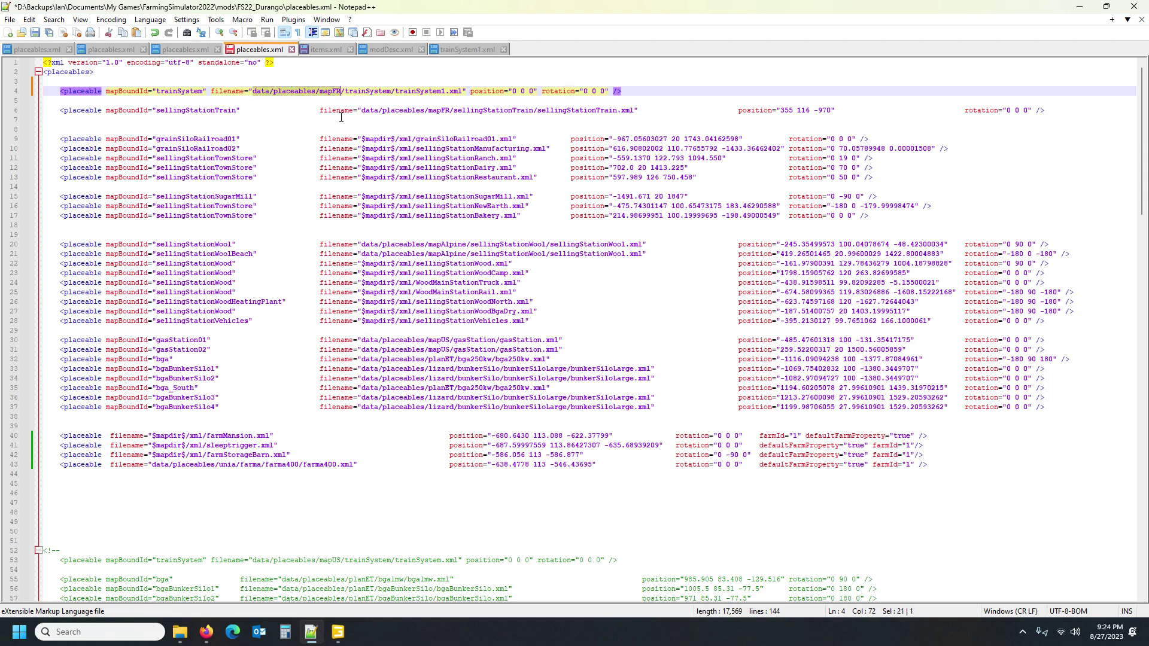
text(xml)
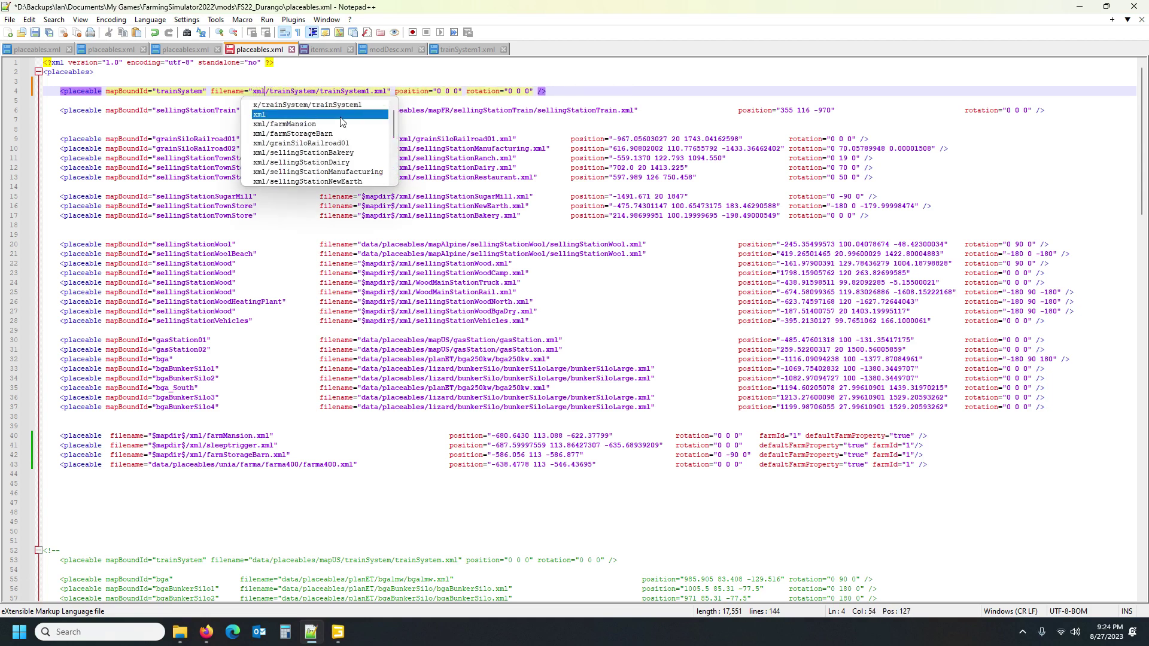
key(Right)
key(Right)
key(Right)
key(Right)
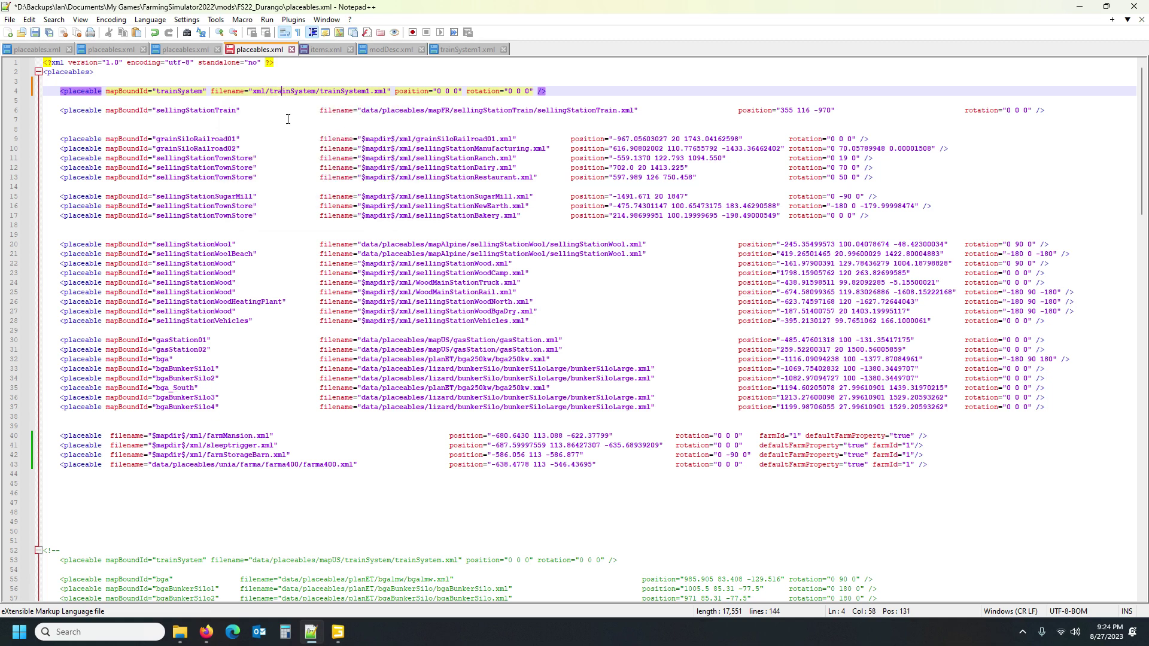
Check the FS22_Durango xml folder for trainSystem1.xml and shorten the trainSystem entry's filename in placeables.xml to xml/trainSystem1.xml.
click(180, 632)
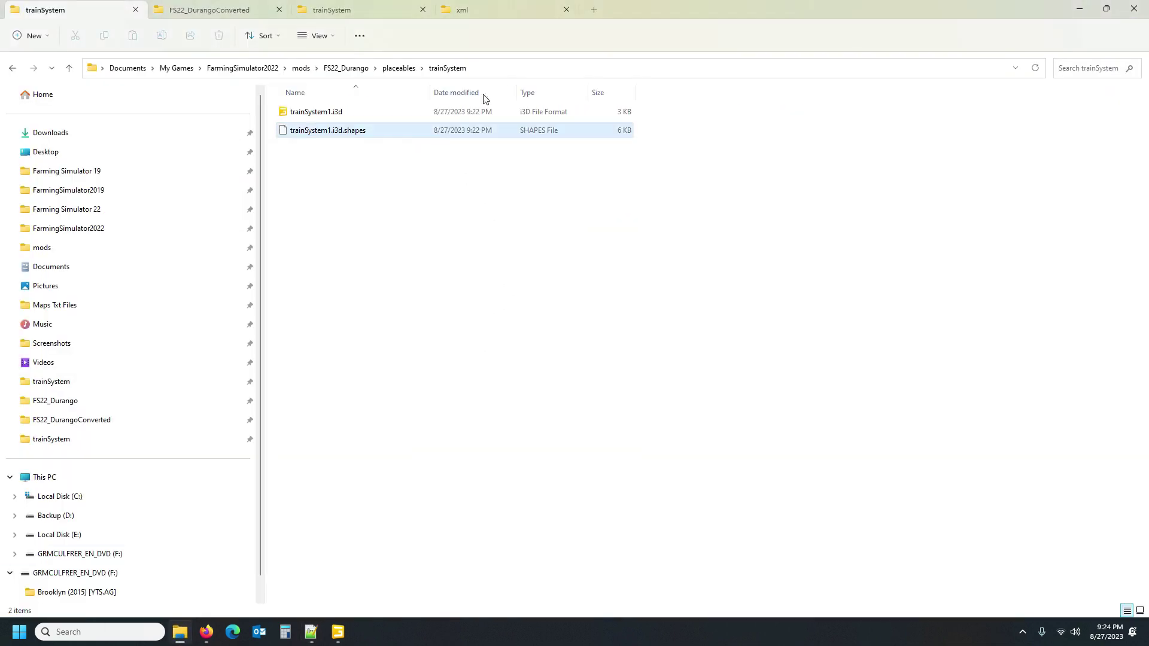
click(364, 71)
double_click(323, 371)
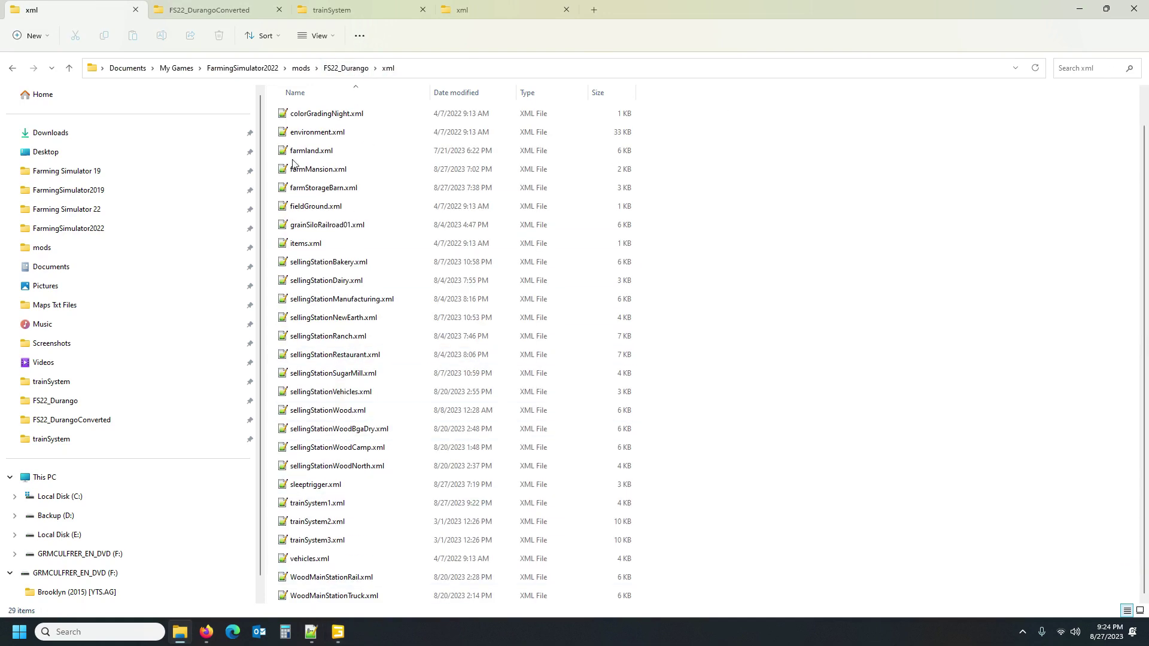
click(311, 632)
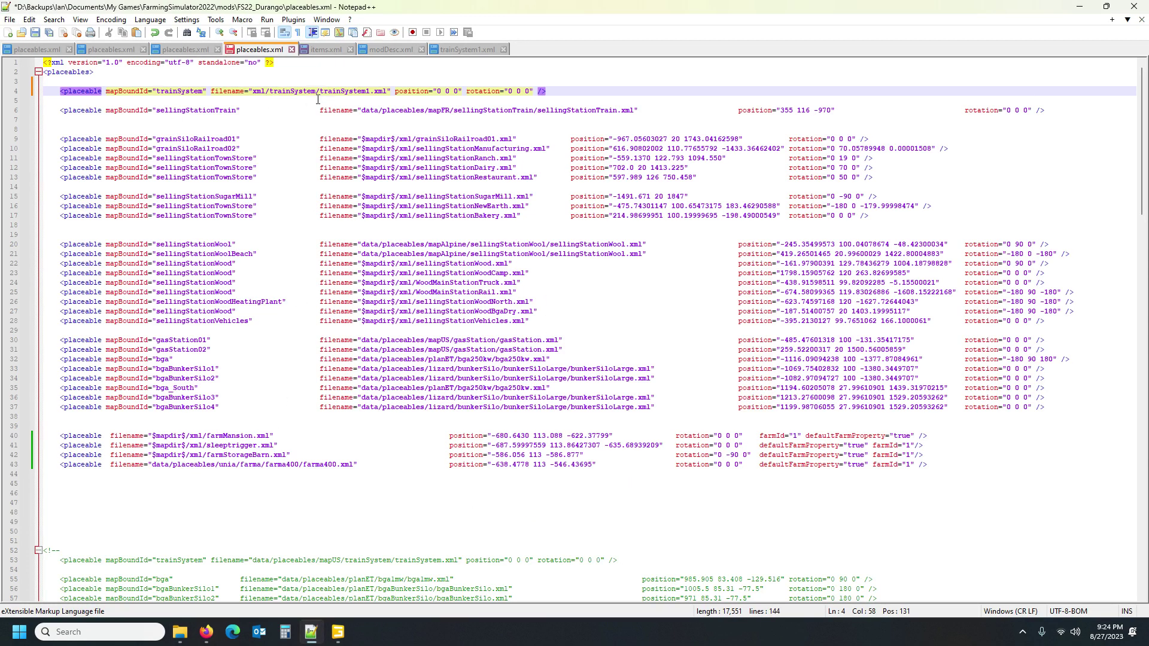
drag(269, 91, 314, 93)
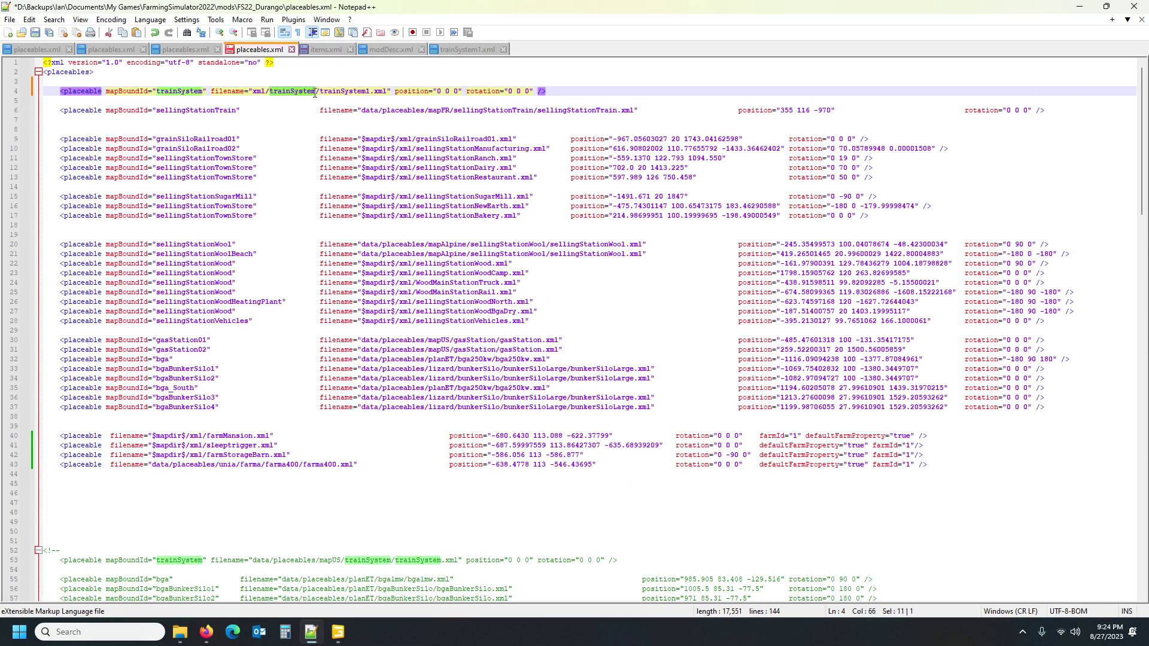
key(Delete)
key(Delete)
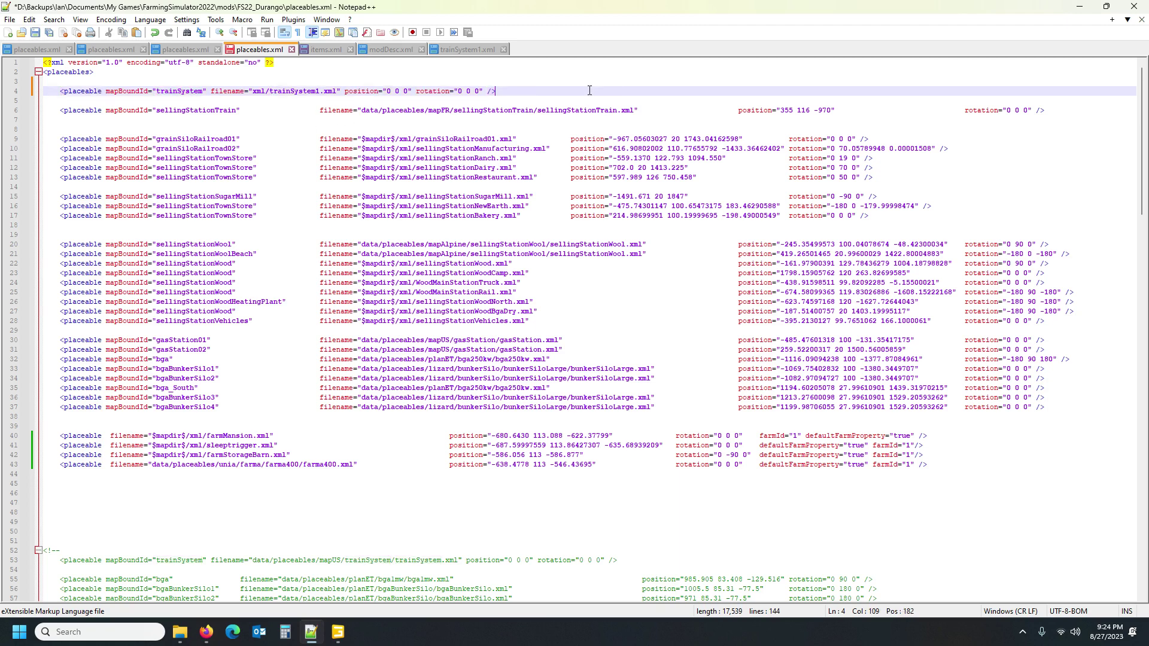
key(Right)
key(Right)
key(Right)
key(Right)
key(Right)
key(Right)
Copy the path xml/trainSystem1.xml into the first spare farma400 storeItem below the gap in modDesc.xml.
drag(252, 92, 335, 98)
key(ctrl+c)
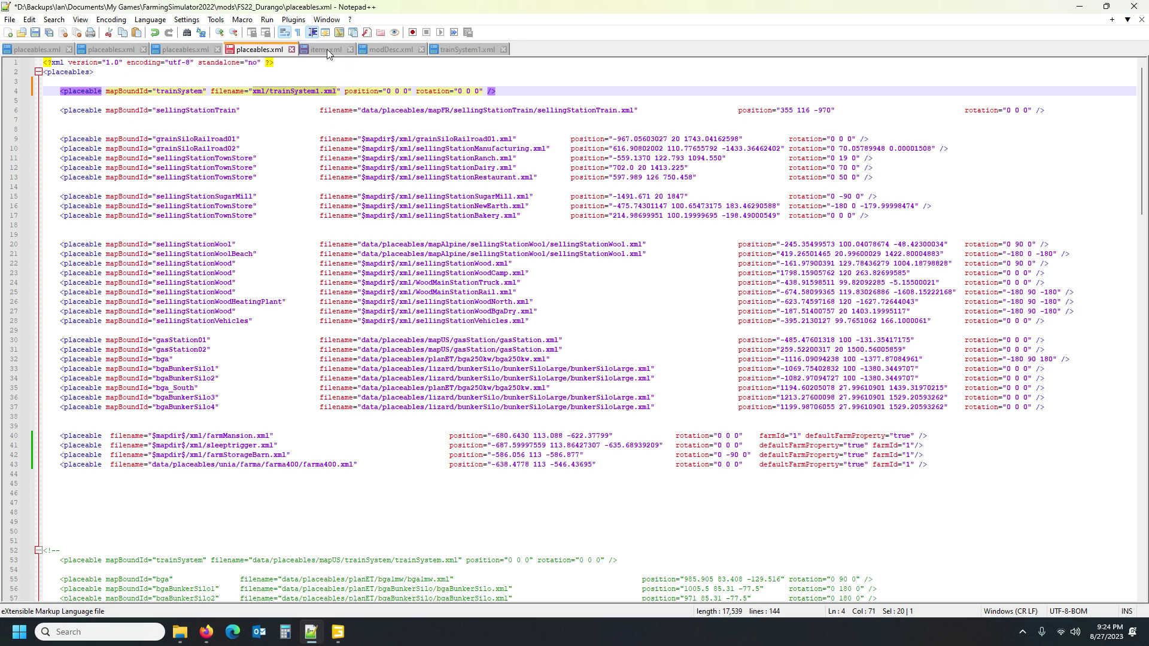
click(394, 50)
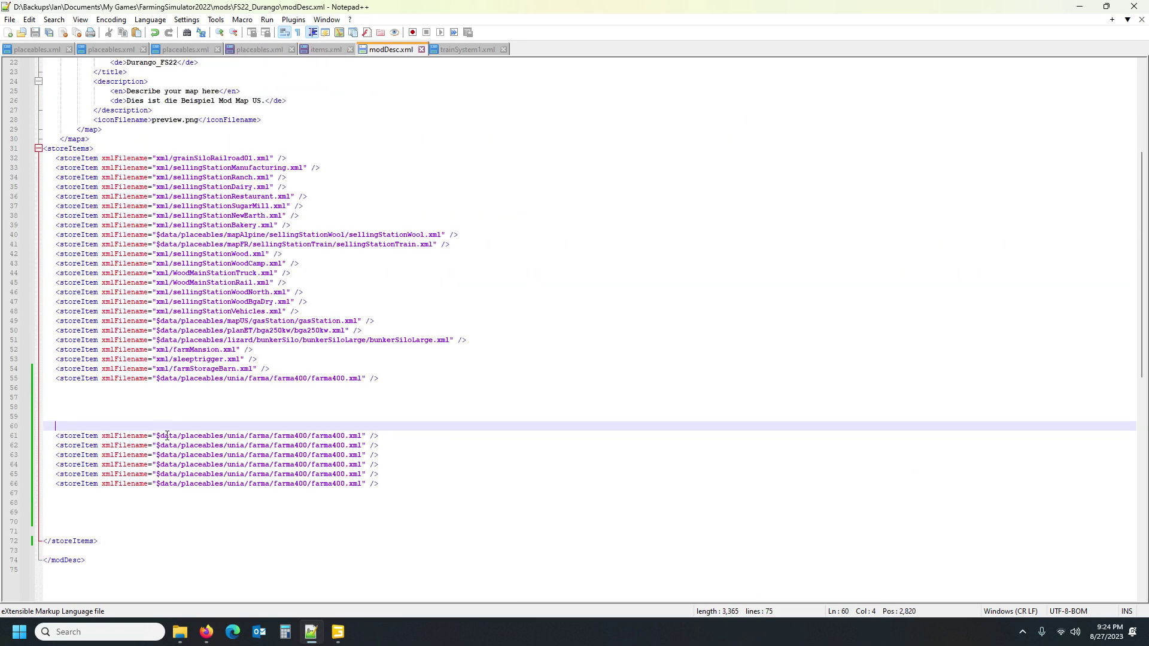
drag(156, 436, 363, 435)
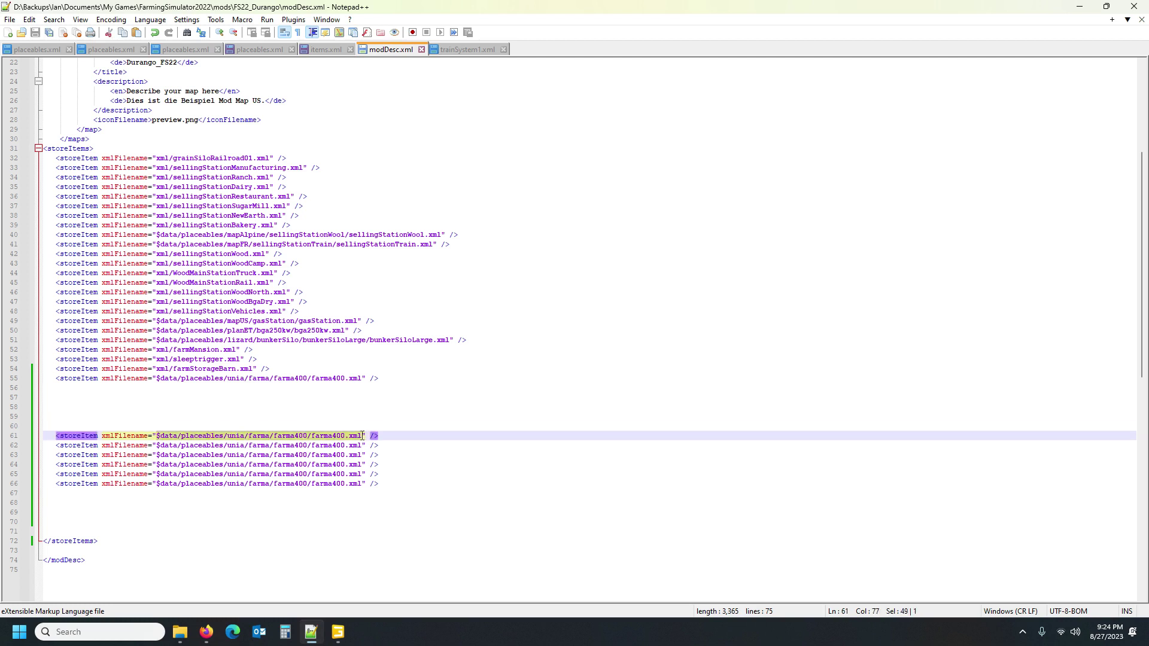
key(ctrl+v)
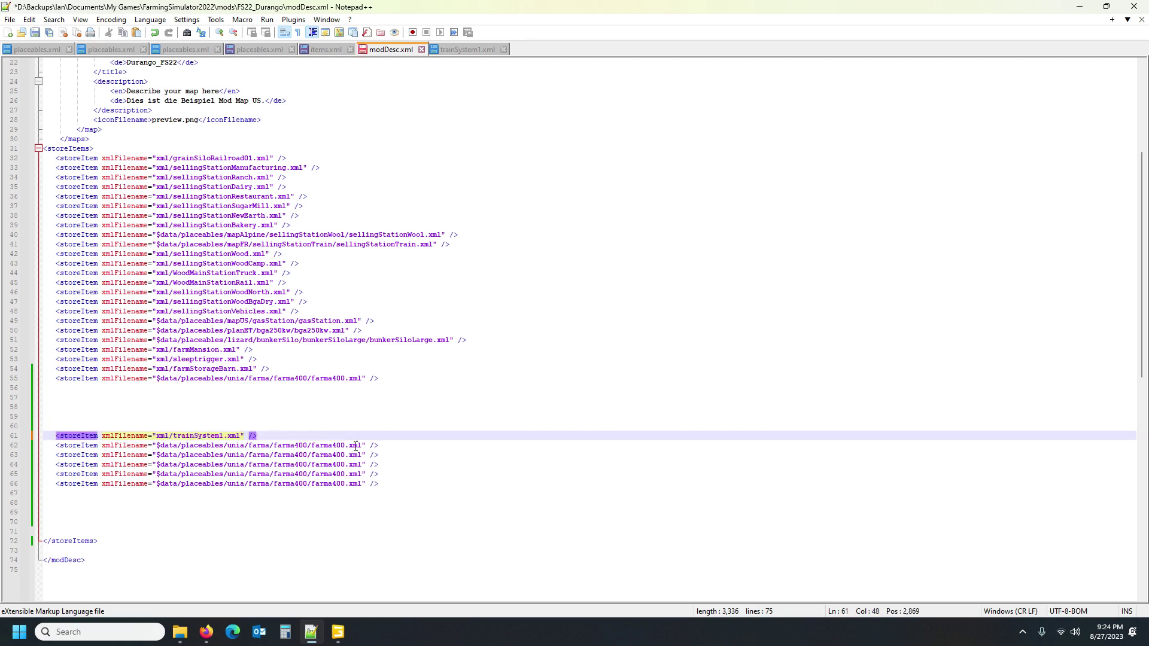
Move the xml/trainSystem1.xml storeItem line directly below the main storeItem list in modDesc.xml.
click(16, 439)
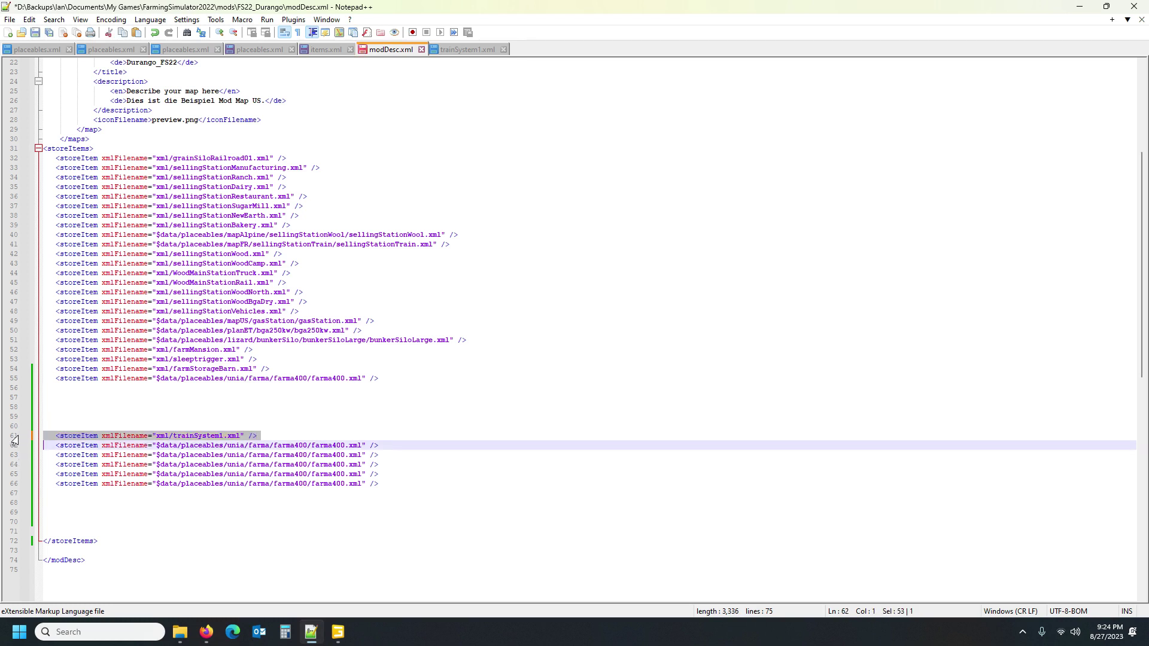
key(ctrl+x)
click(102, 387)
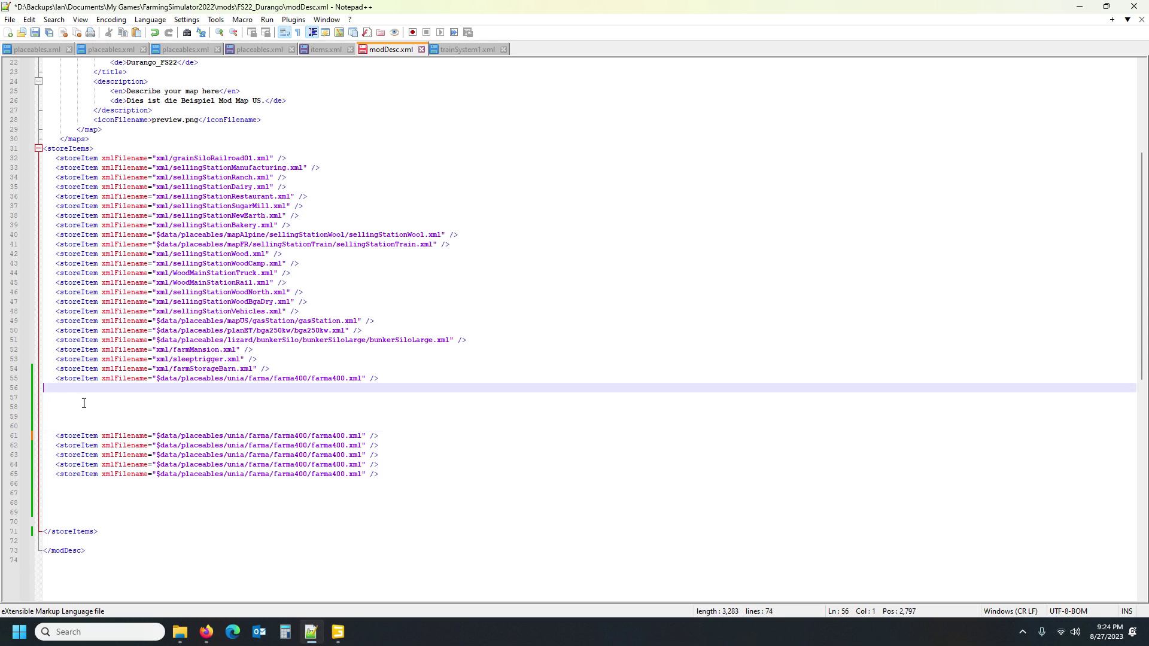
key(ctrl+v)
click(181, 388)
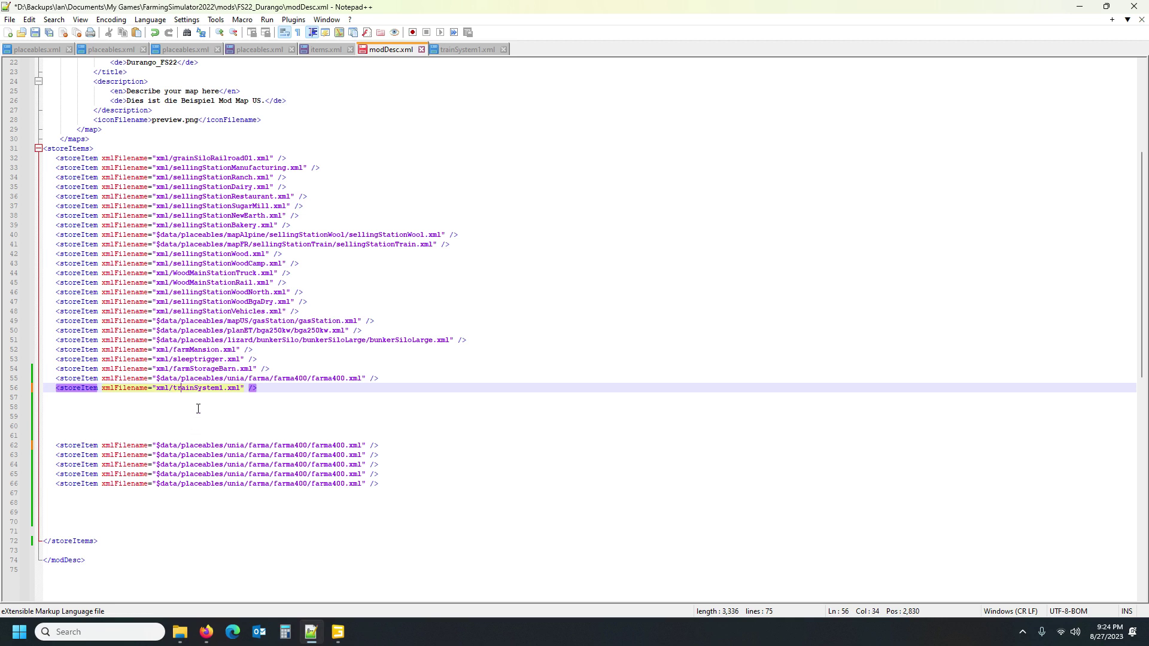
Save the Durango placeables.xml and review the whole of trainSystem1.xml.
click(257, 50)
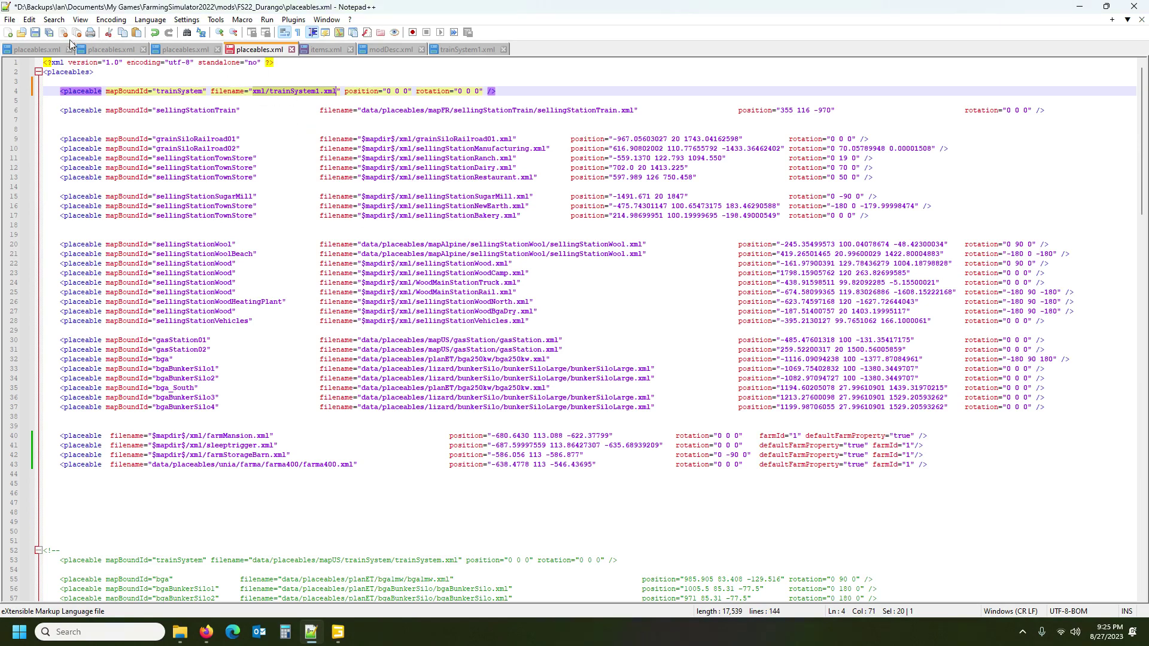
click(34, 32)
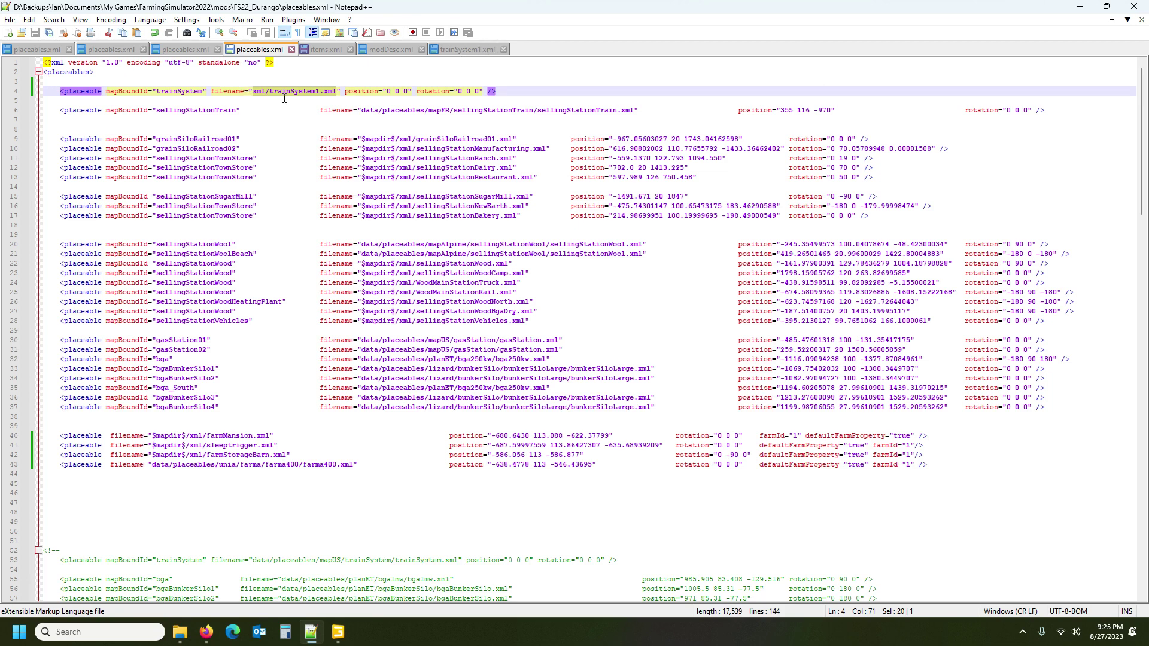
click(461, 52)
click(130, 262)
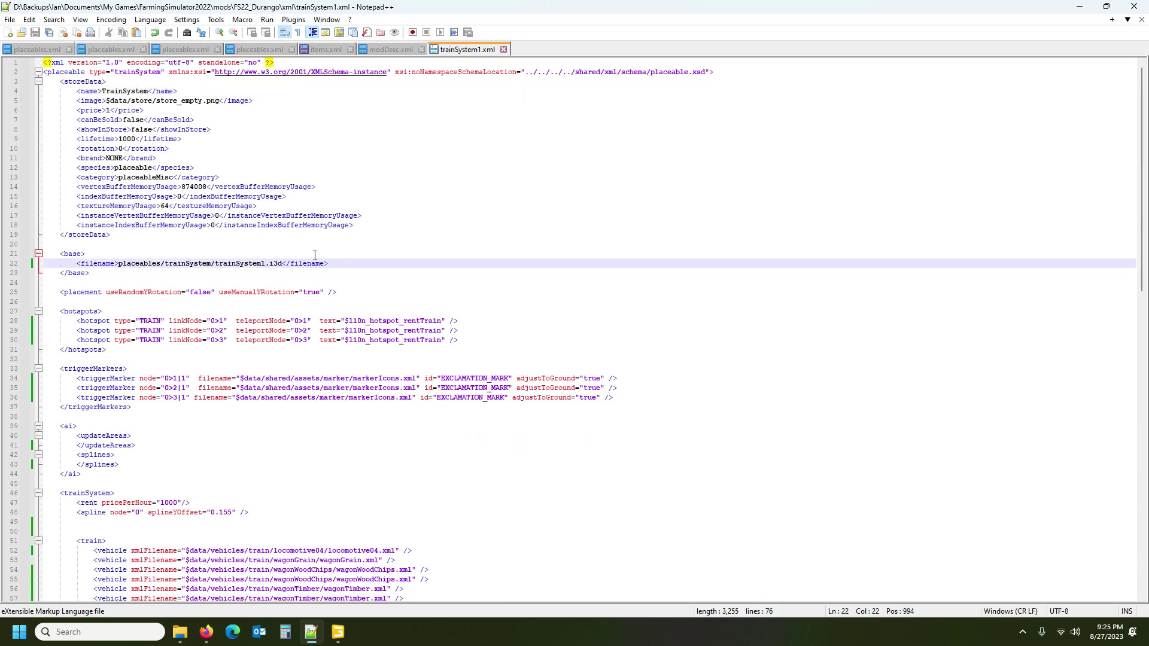
scroll(393, 286, down, 13)
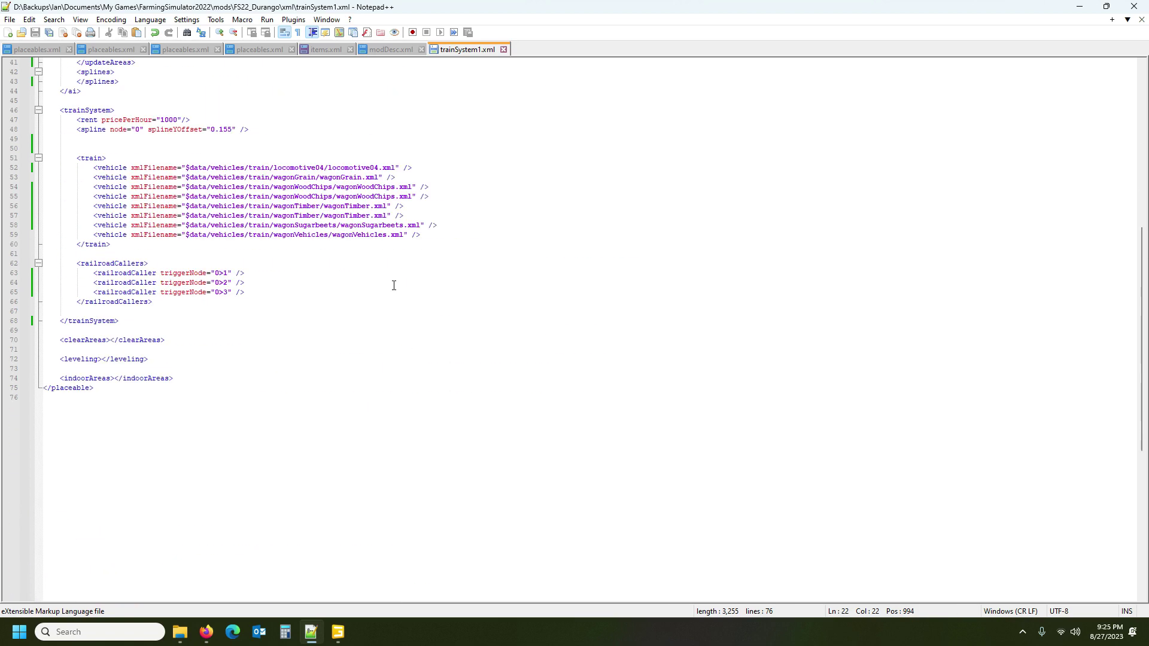
scroll(393, 285, up, 13)
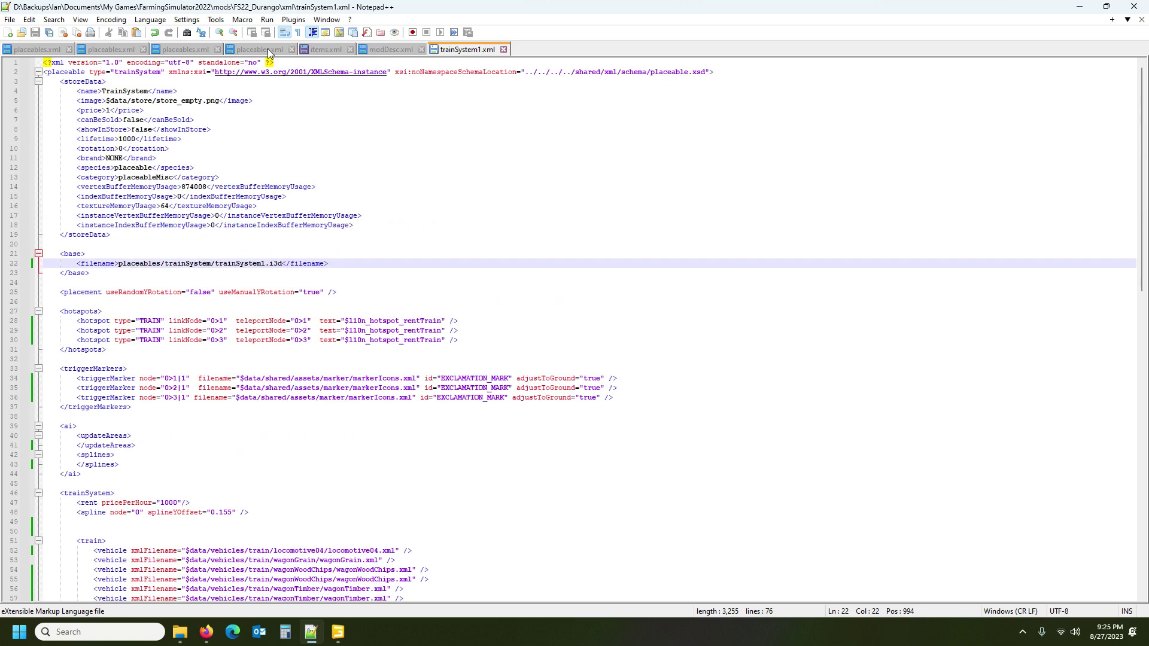
Launch Farming Simulator 22 from Steam and start a new career in New Farmer mode.
click(1024, 632)
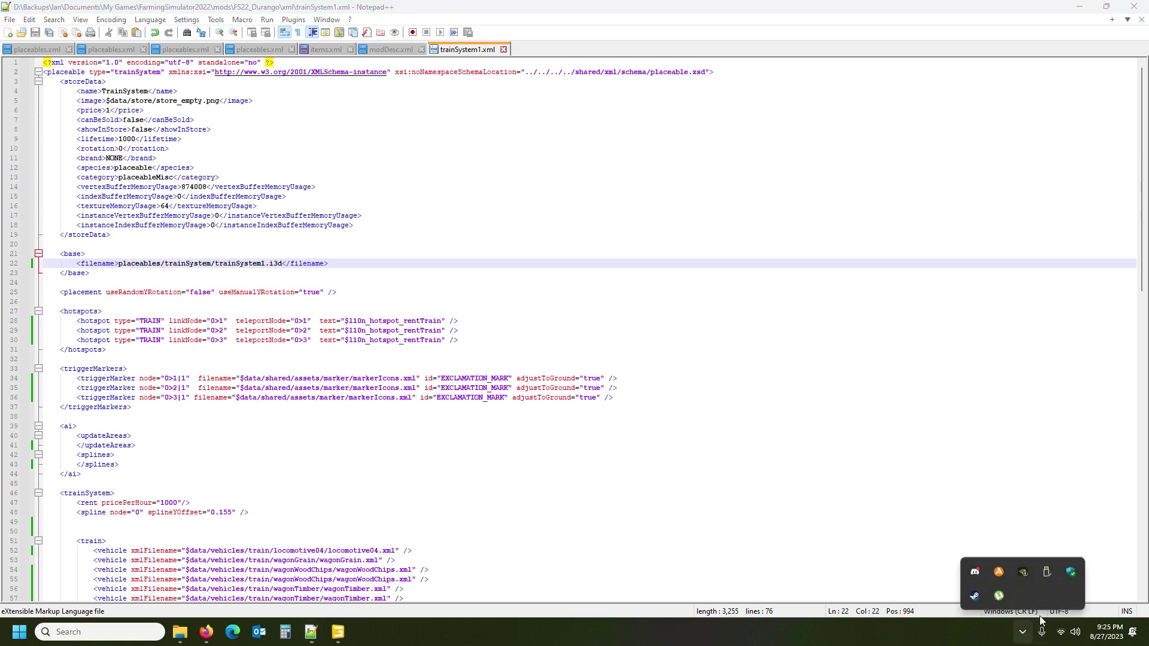
right_click(974, 595)
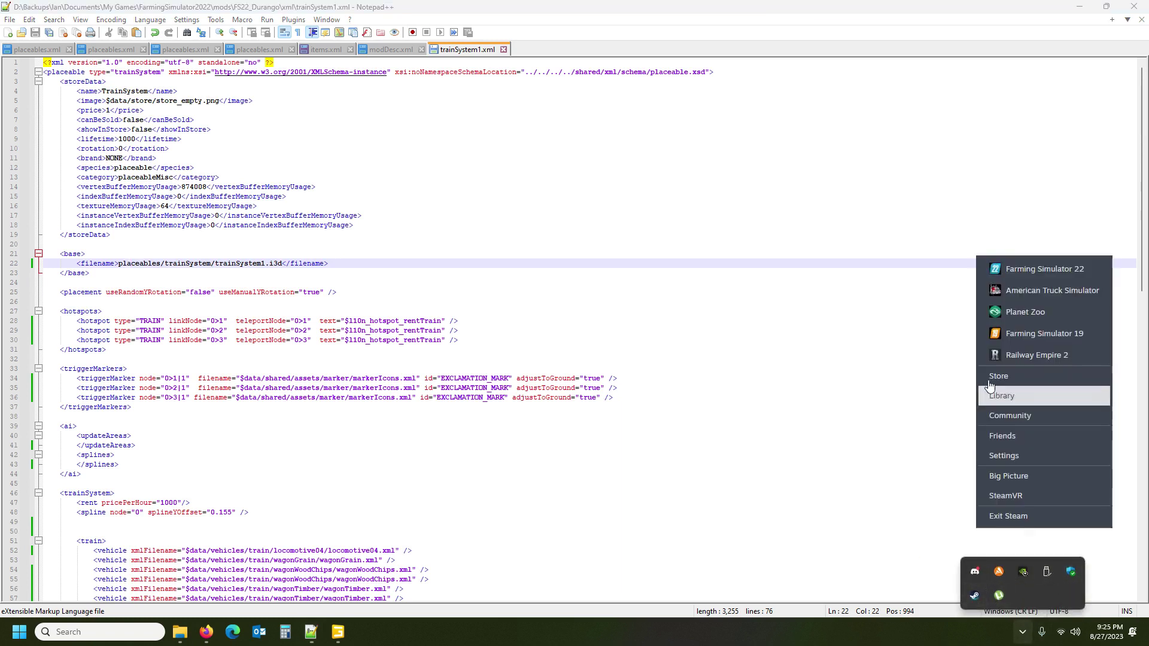
click(1011, 275)
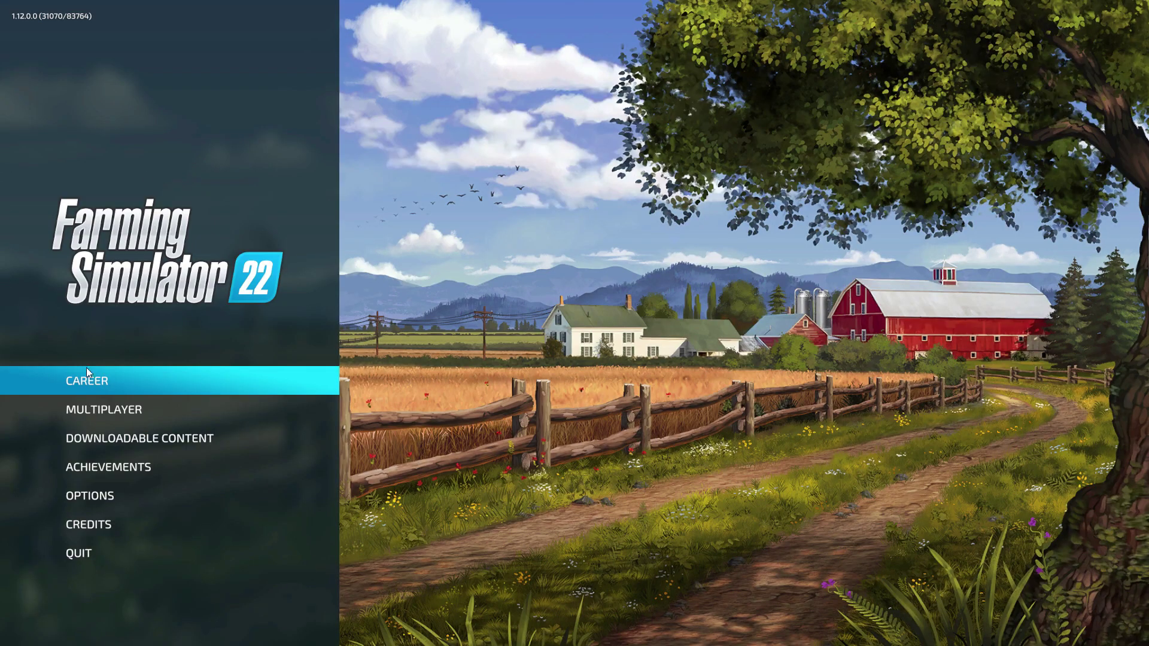
click(99, 385)
click(522, 280)
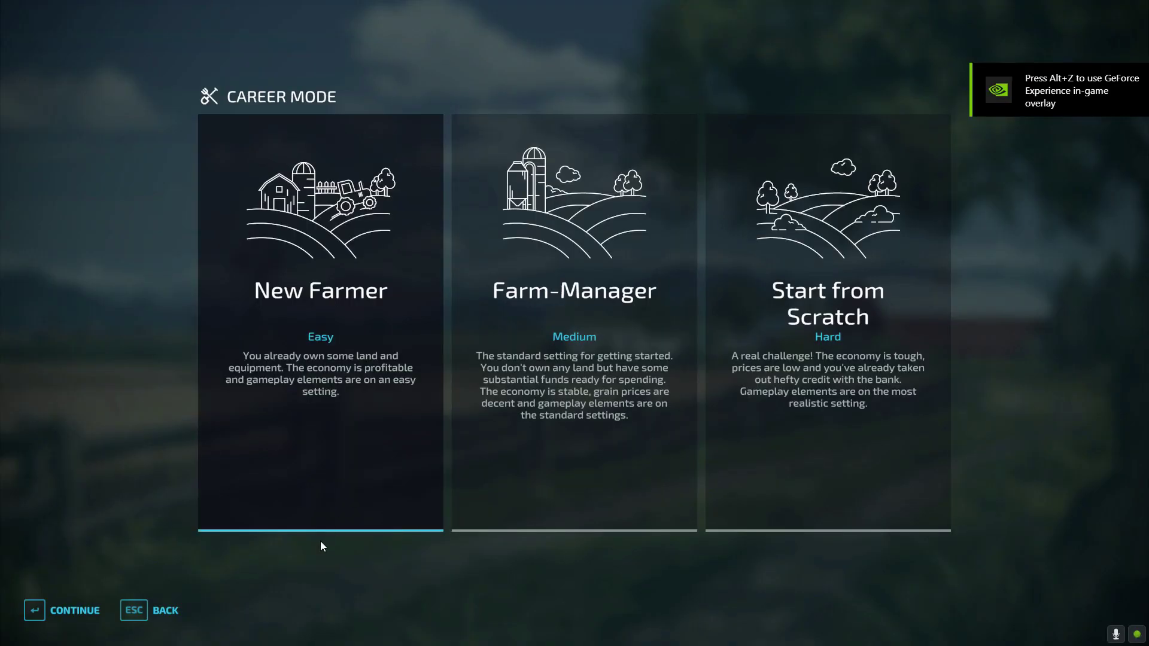
click(66, 610)
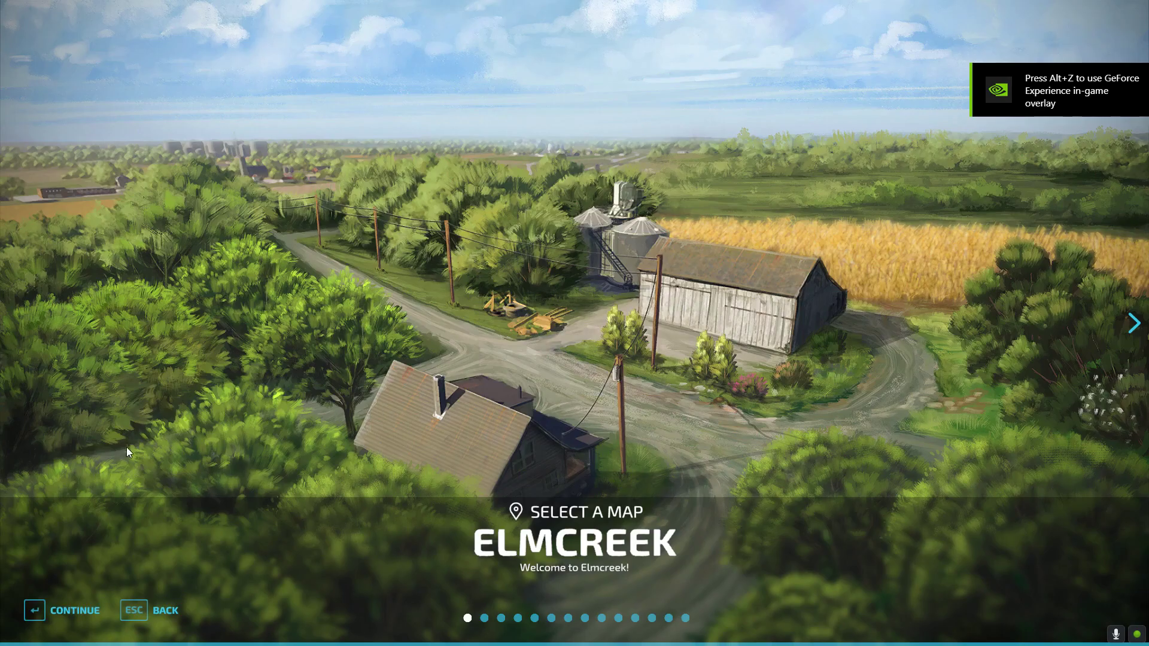
Choose the Durango_FS22 map for the new career and load it.
key(Right)
key(Right)
key(Right)
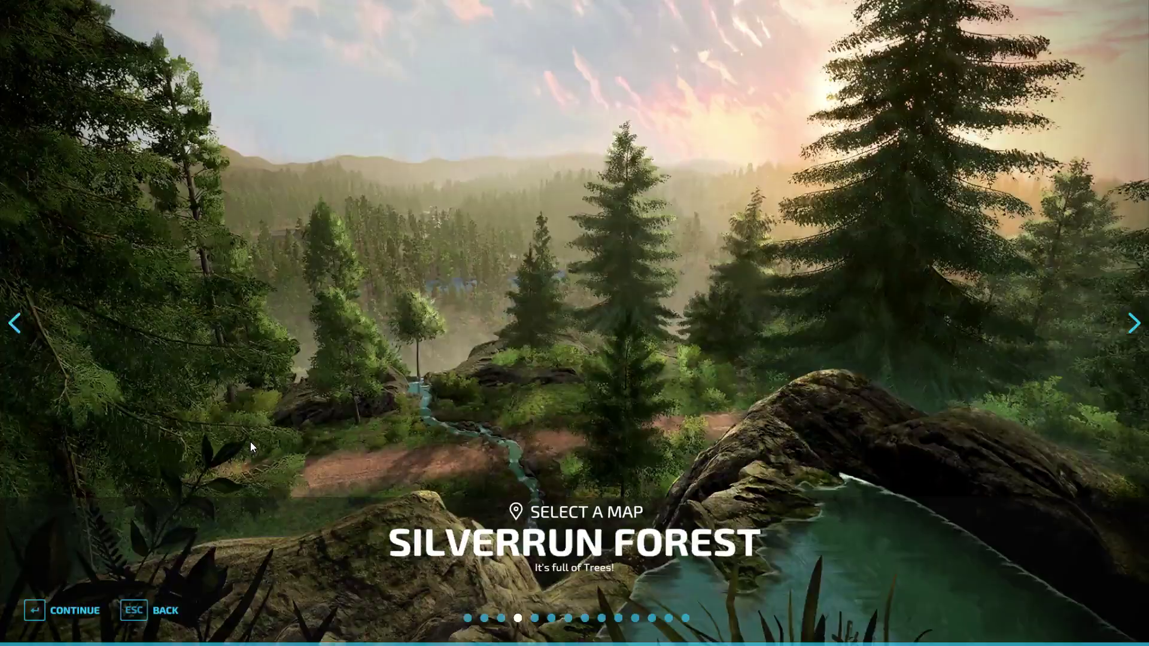
key(Right)
key(Right)
key(Right)
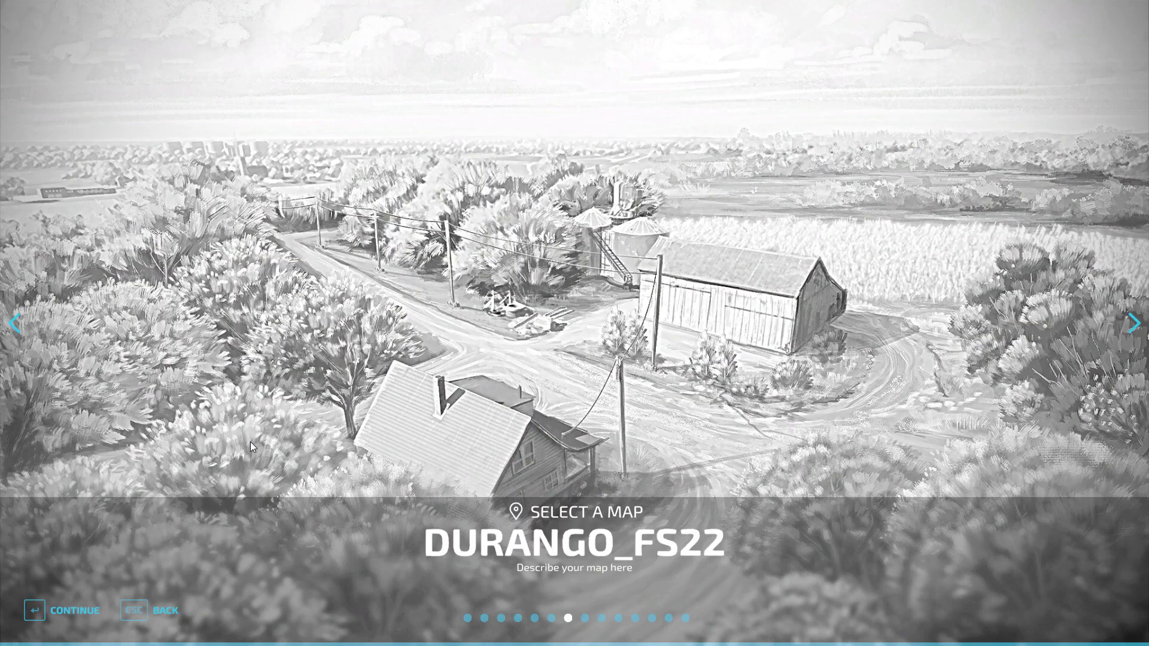
key(Return)
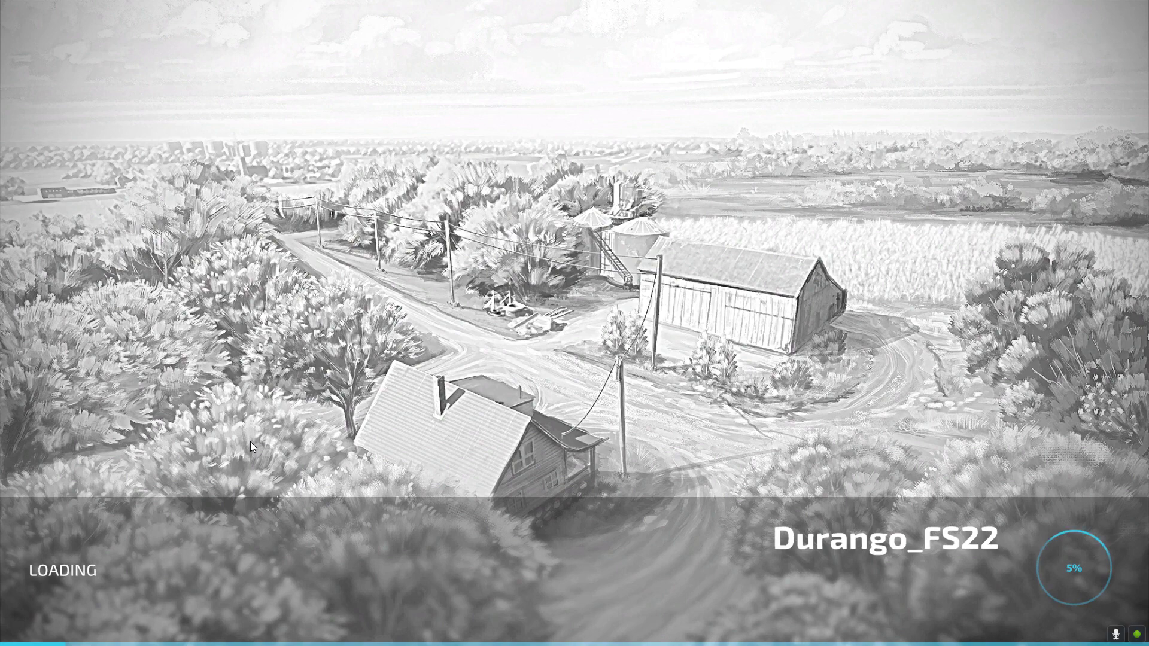
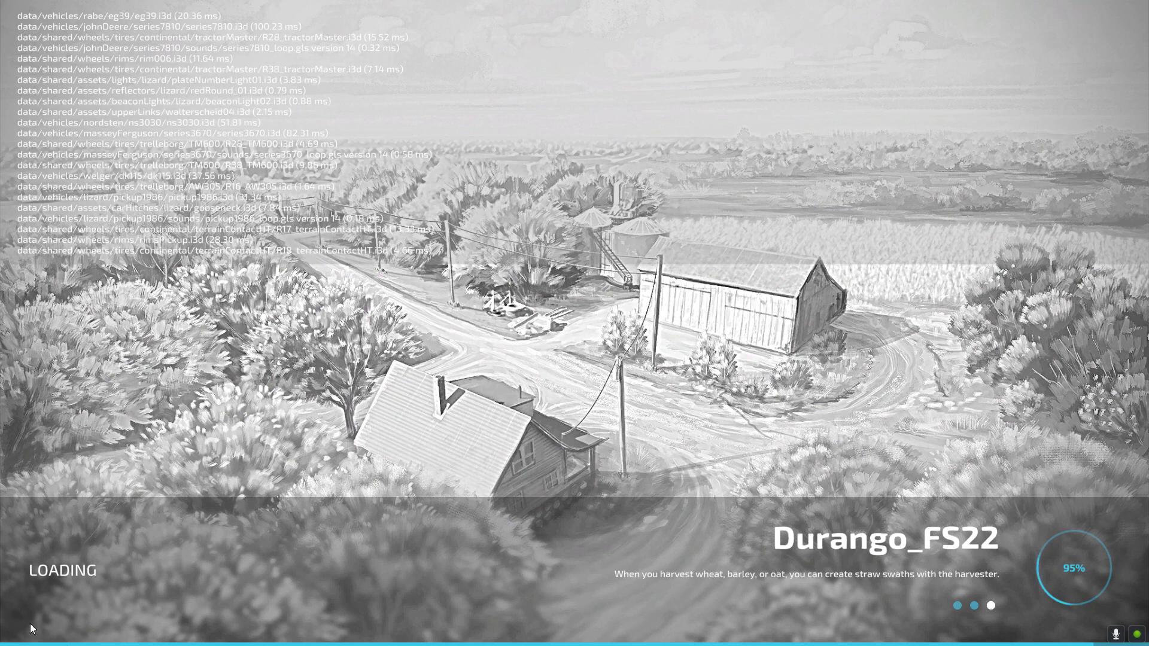
Start the loaded game and accept the default character.
key(Return)
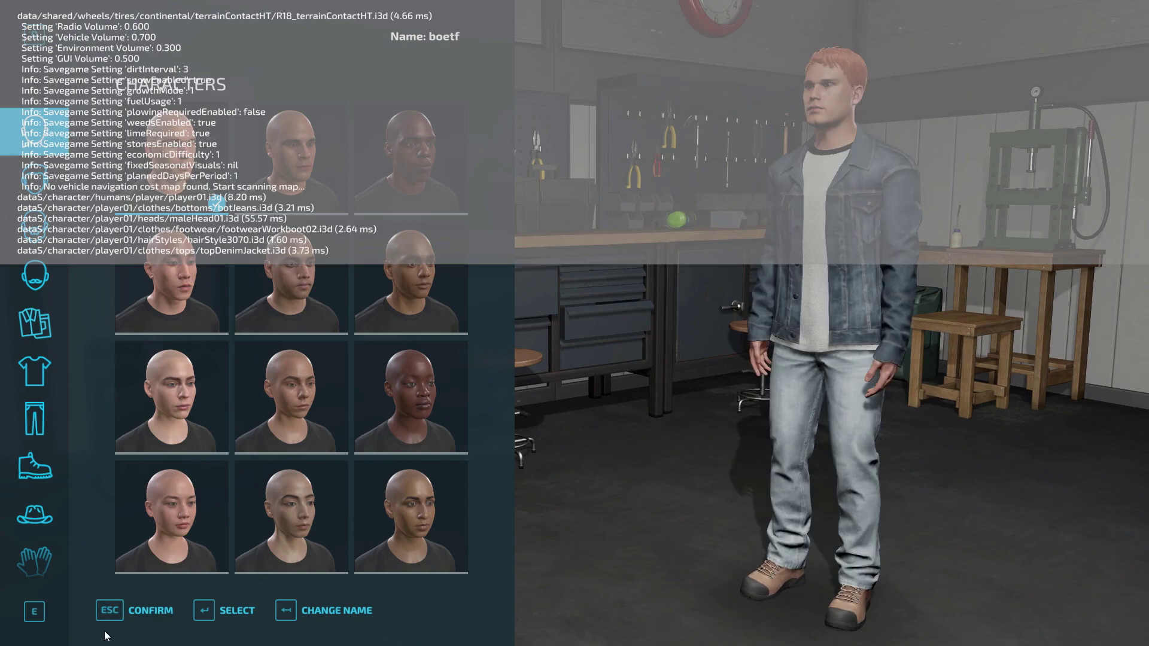
click(142, 613)
click(401, 424)
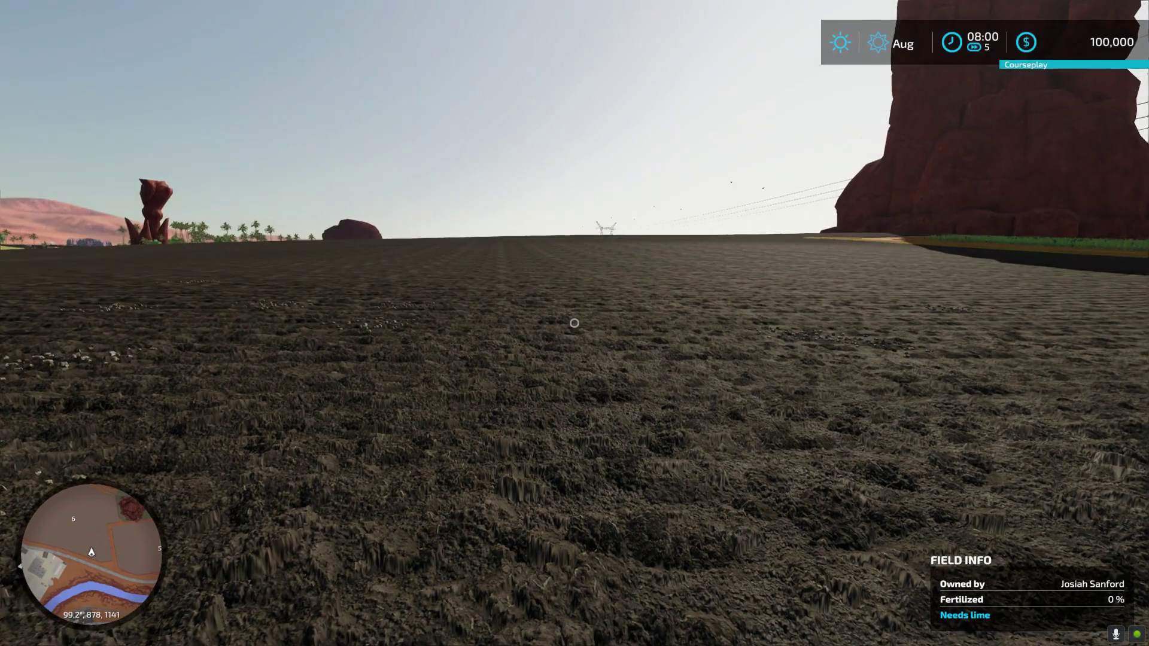
Check the in-game map of Durango, including its southern part, for train hotspots.
key(Escape)
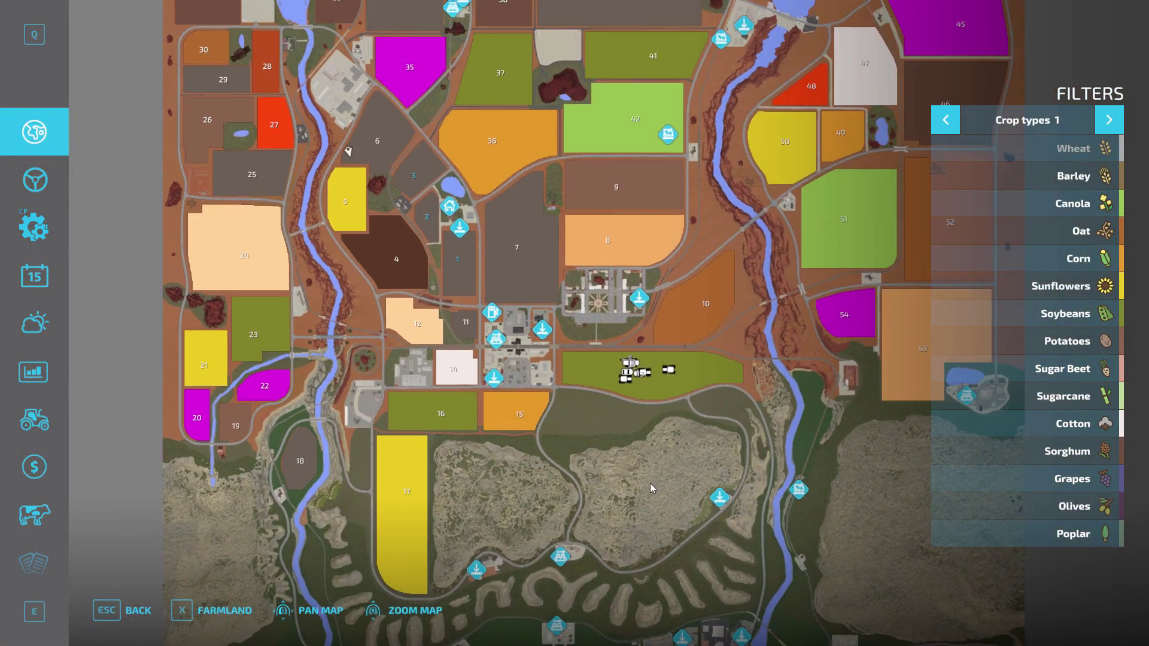
drag(649, 483, 583, 375)
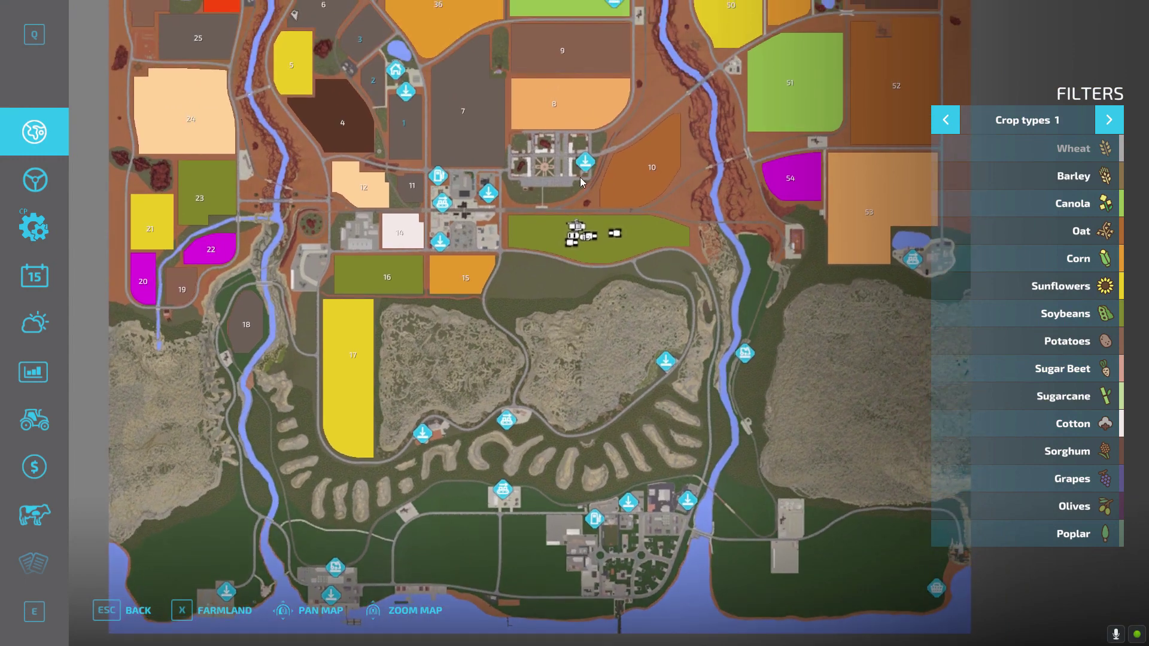
drag(531, 273, 471, 222)
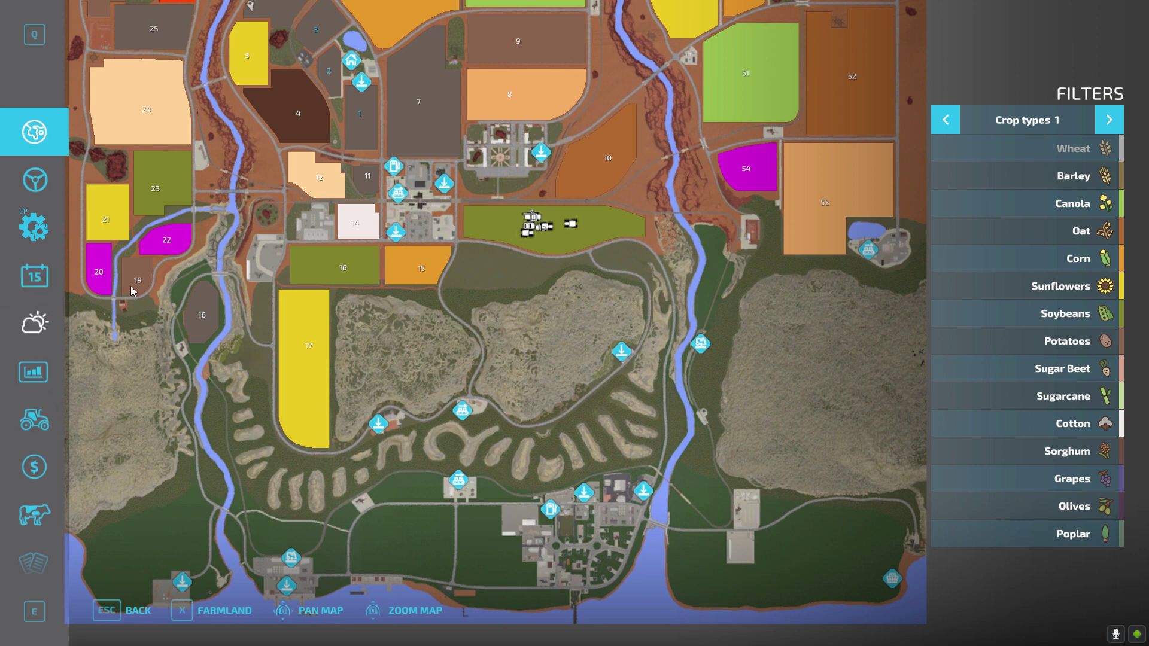
scroll(53, 514, down, 3)
scroll(52, 534, down, 4)
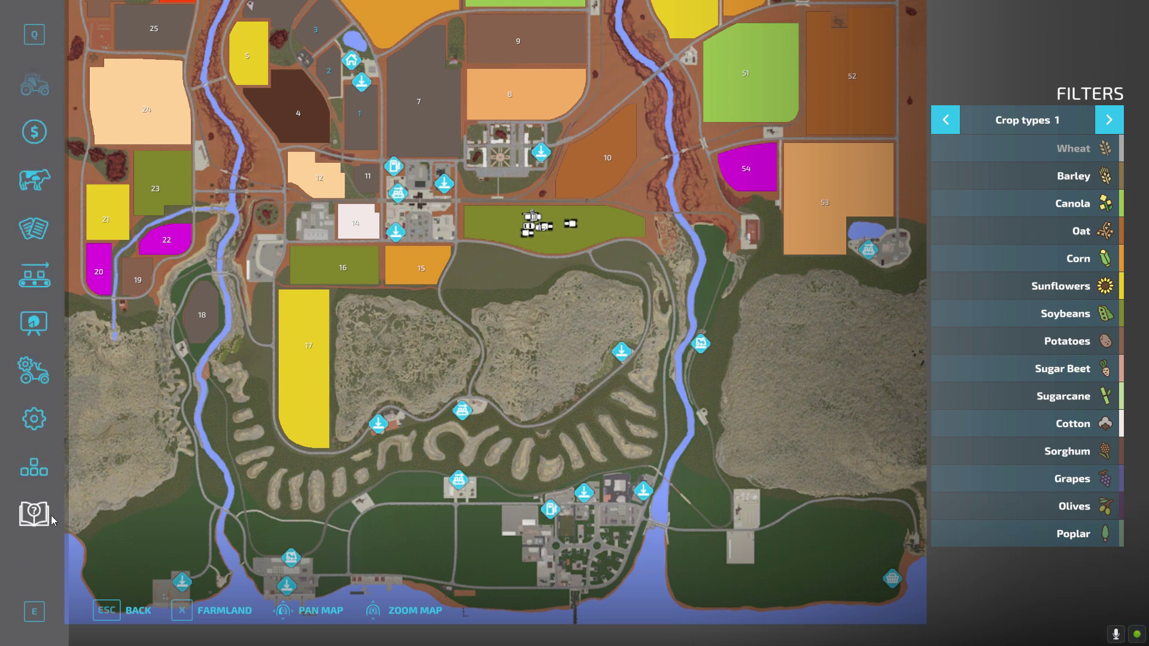
key(Escape)
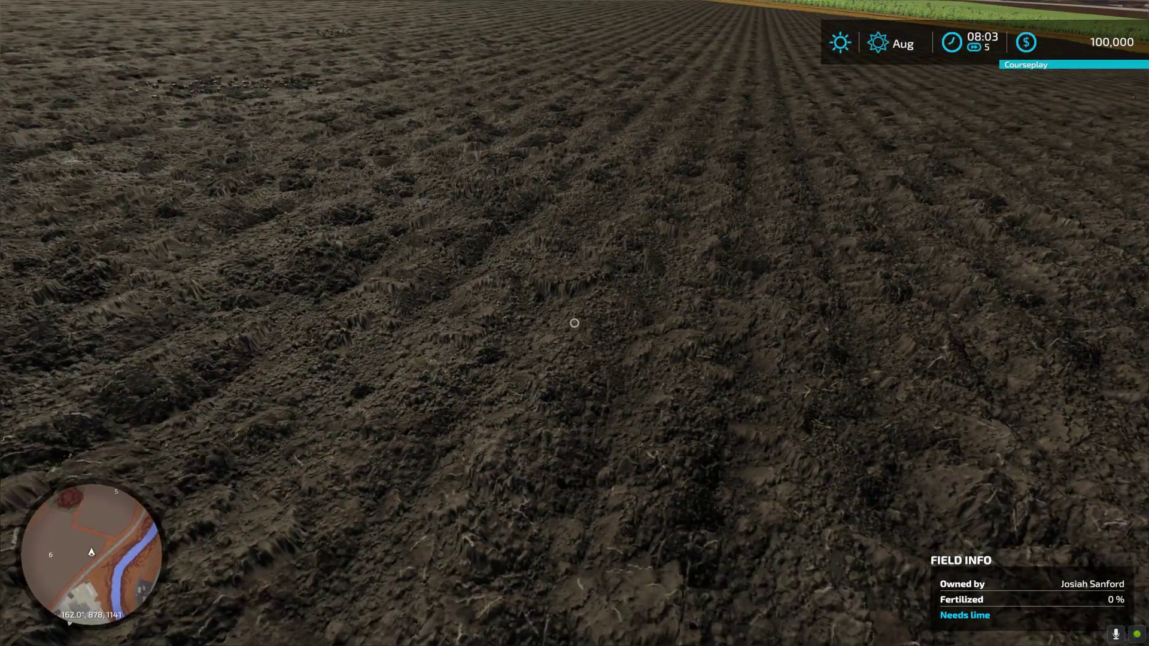
Search the in-game console log from the end upward for warnings about xml/trainSystem1.xml.
key(grave)
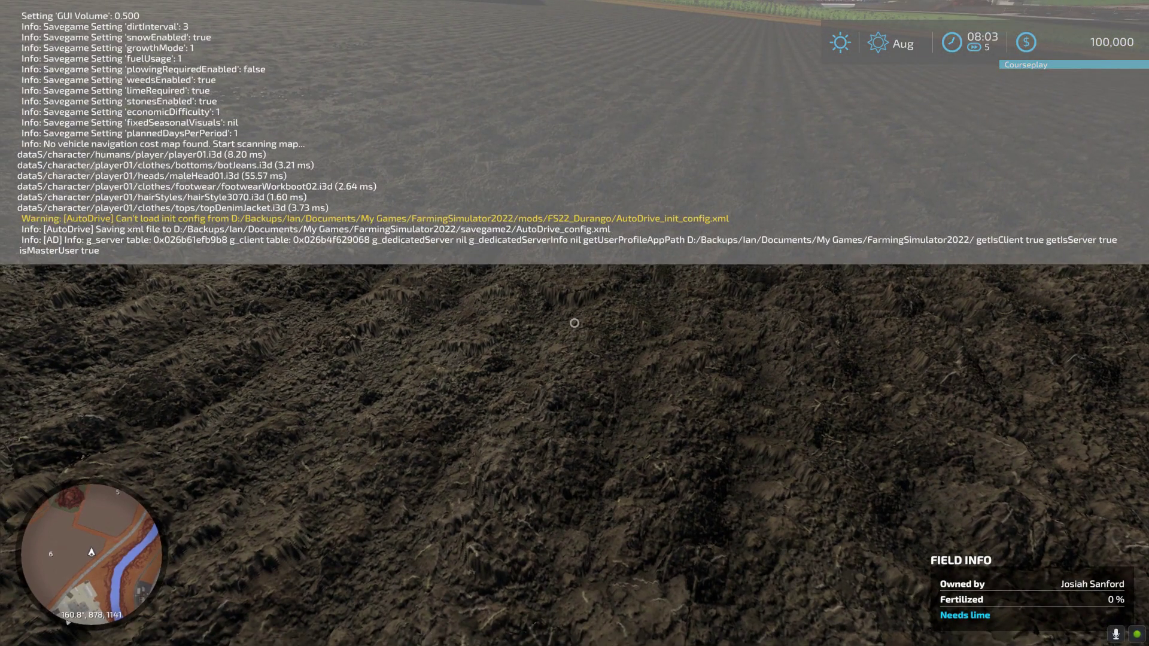
scroll(209, 132, up, 10)
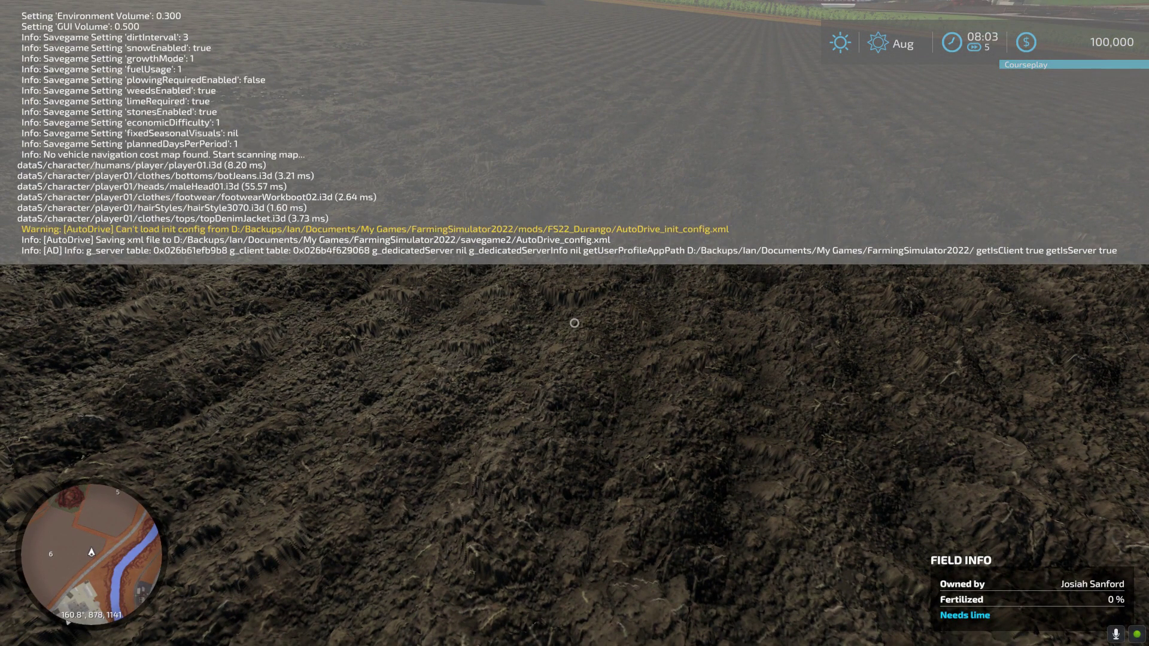
scroll(210, 132, up, 8)
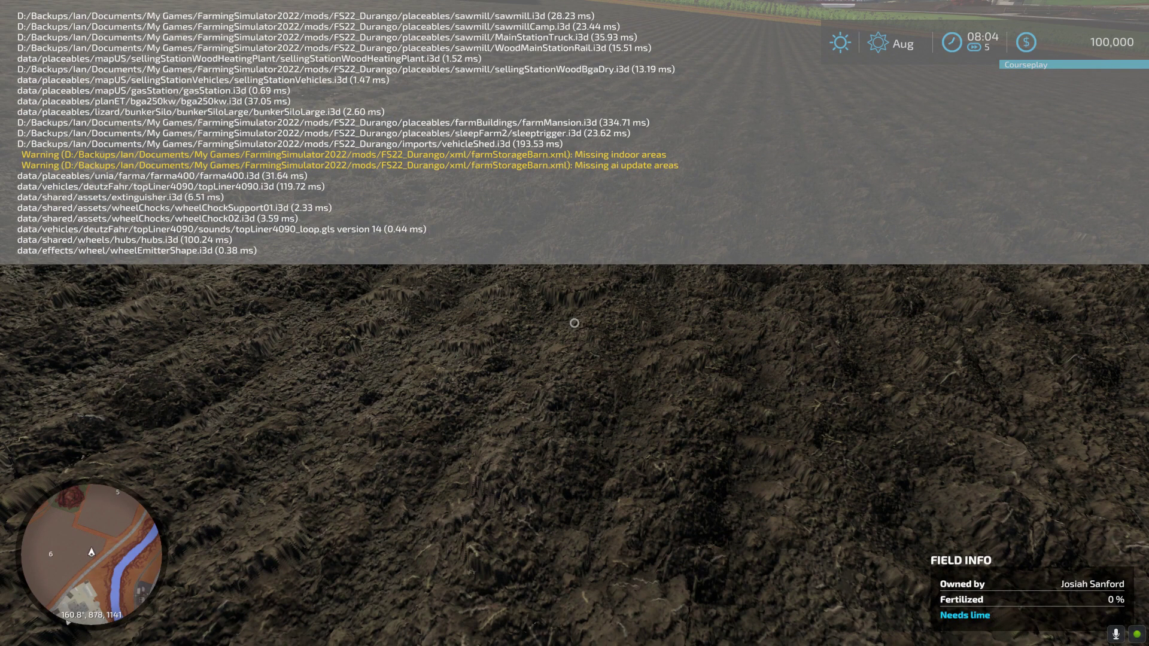
scroll(210, 131, up, 6)
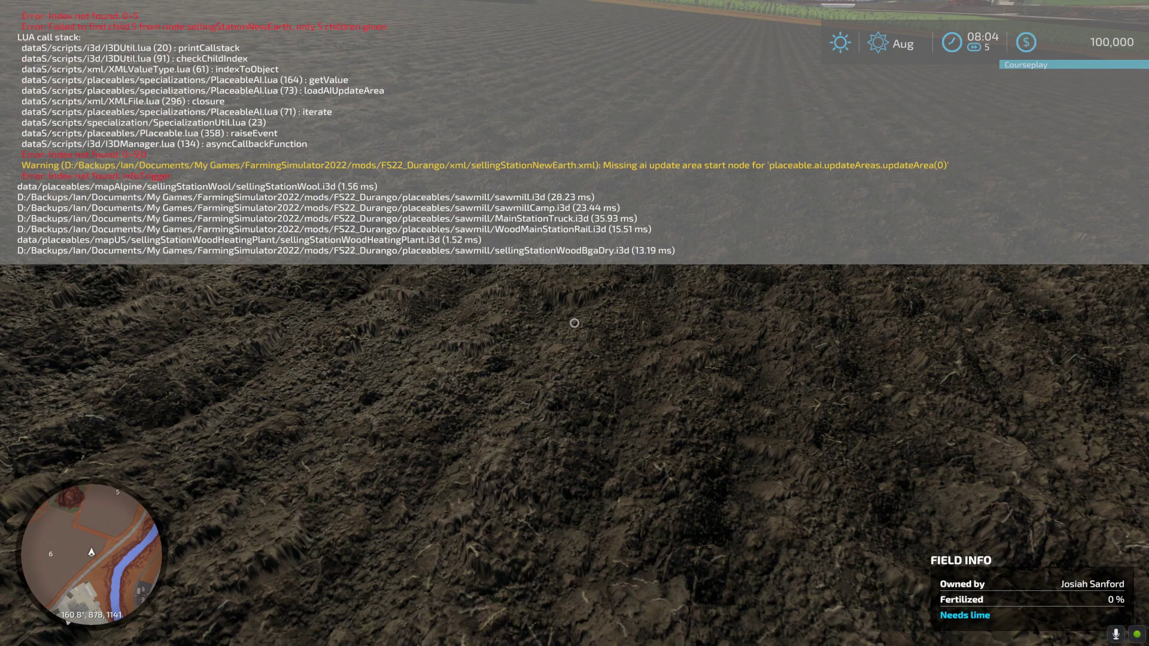
scroll(574, 323, up, 8)
scroll(574, 323, up, 6)
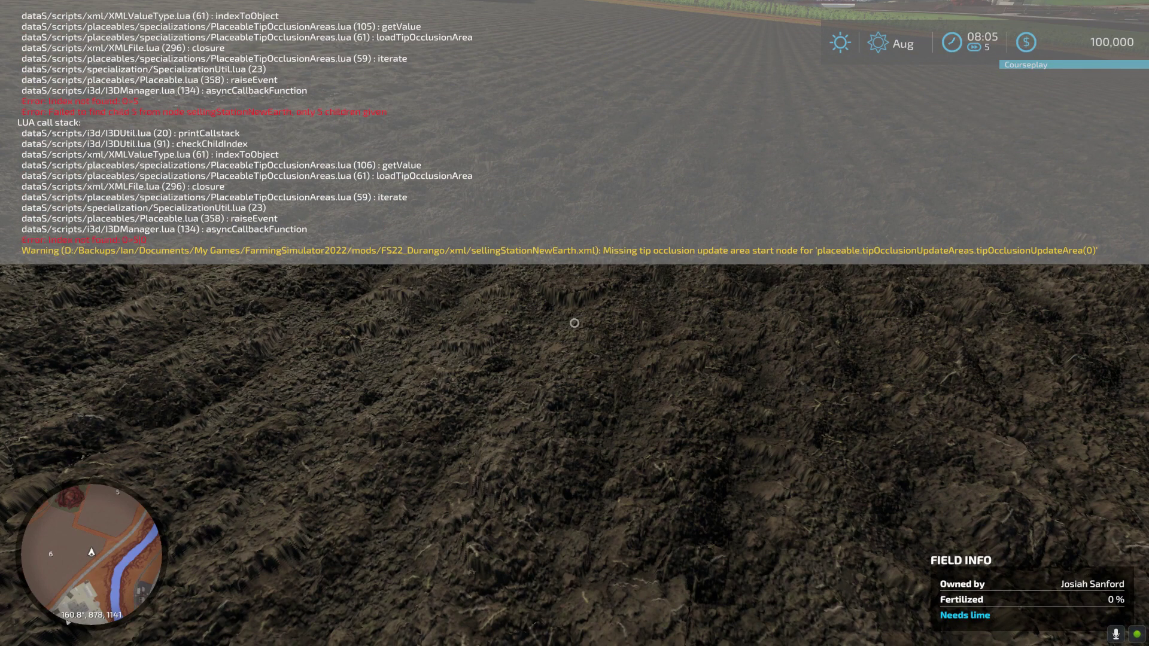
scroll(574, 323, up, 8)
scroll(573, 323, up, 8)
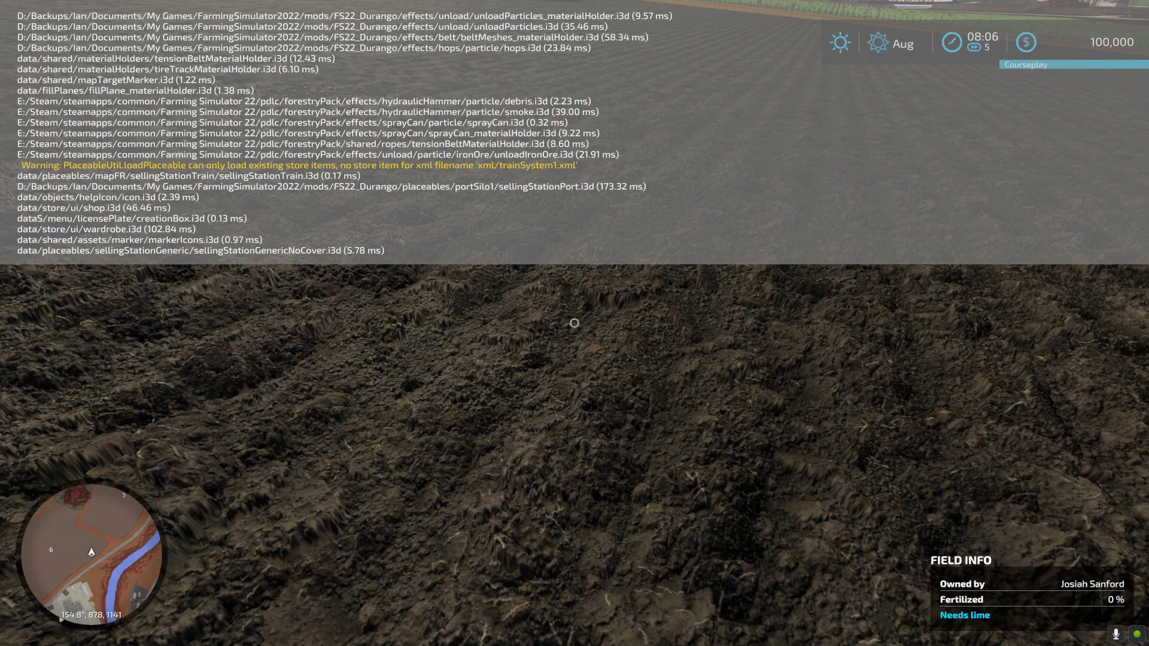
Quit the test game without saving.
key(Escape)
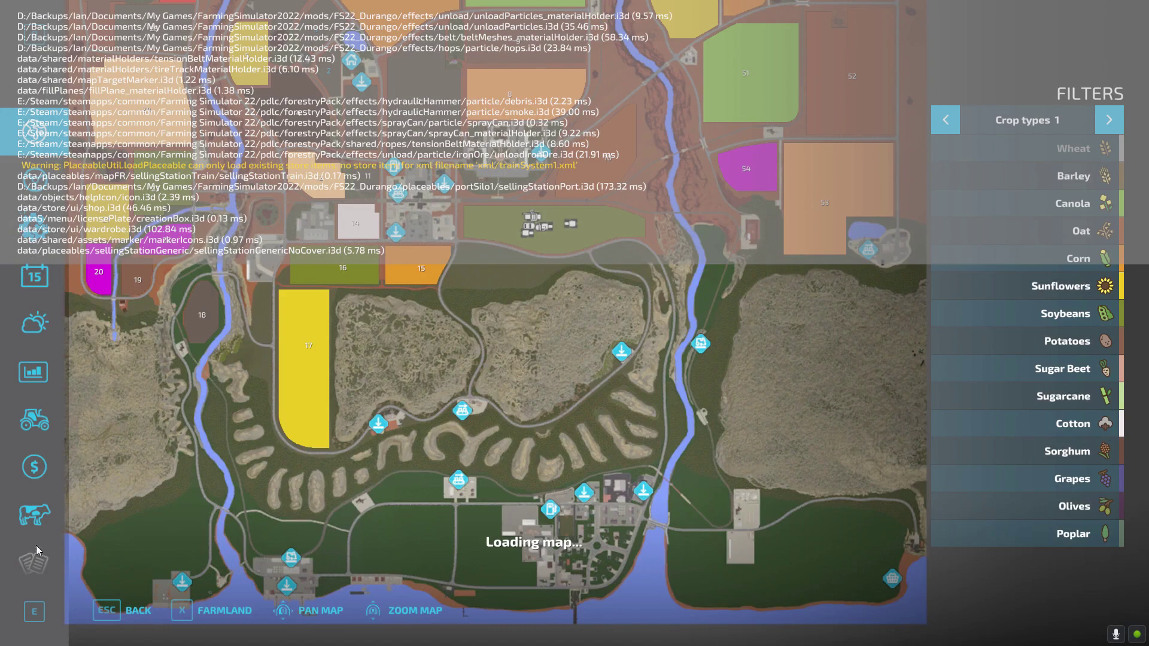
click(36, 524)
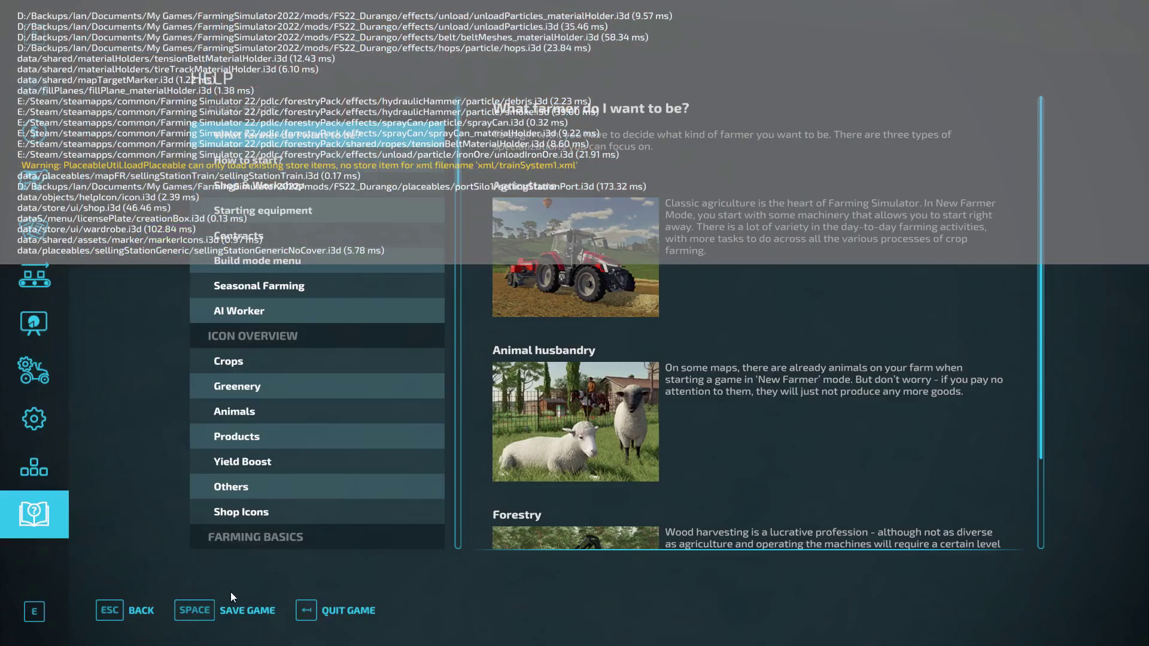
click(316, 611)
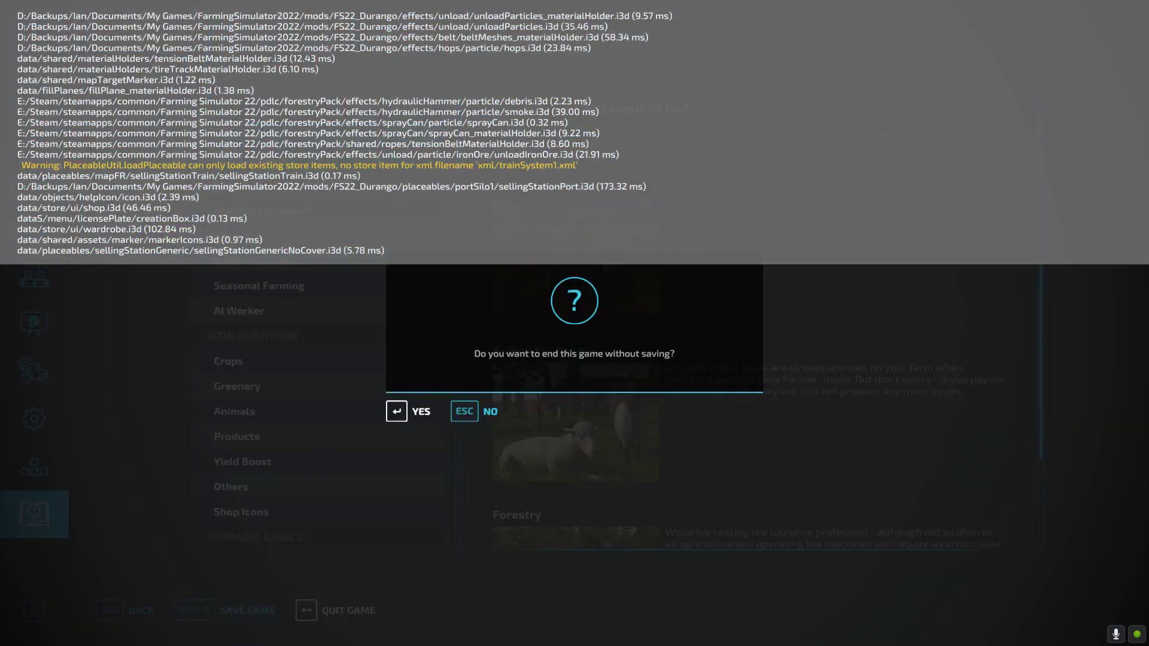
key(Return)
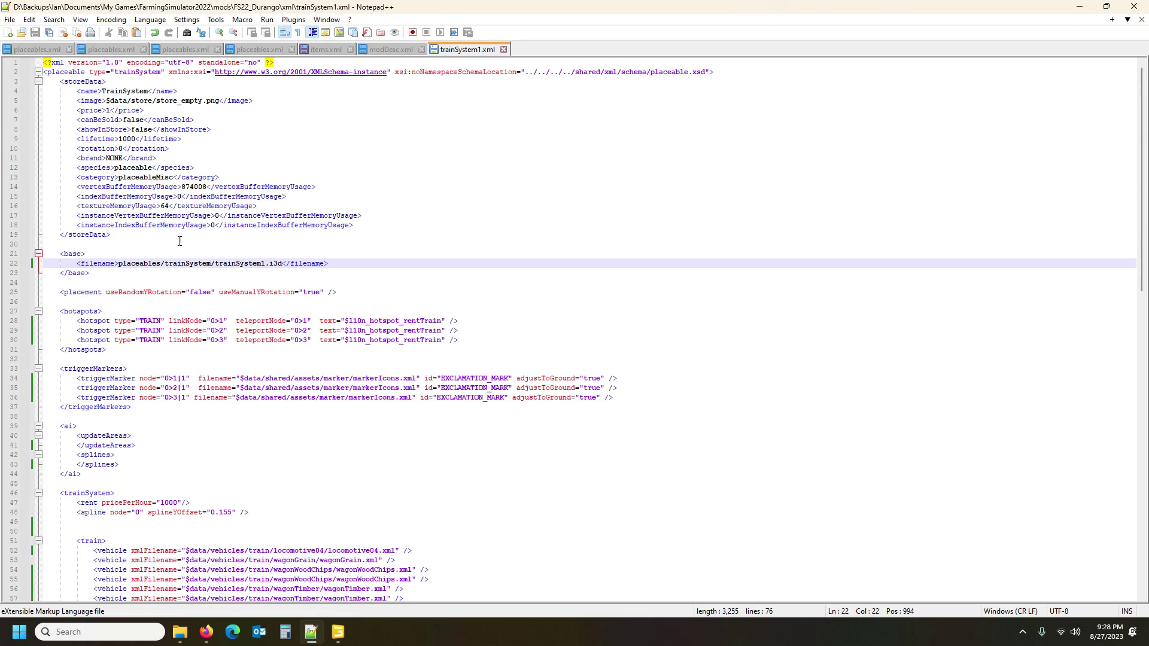
Compare the trainSystem placeable line in Durango's placeables.xml with the storeItems entries and closing tags in modDesc.xml.
click(260, 52)
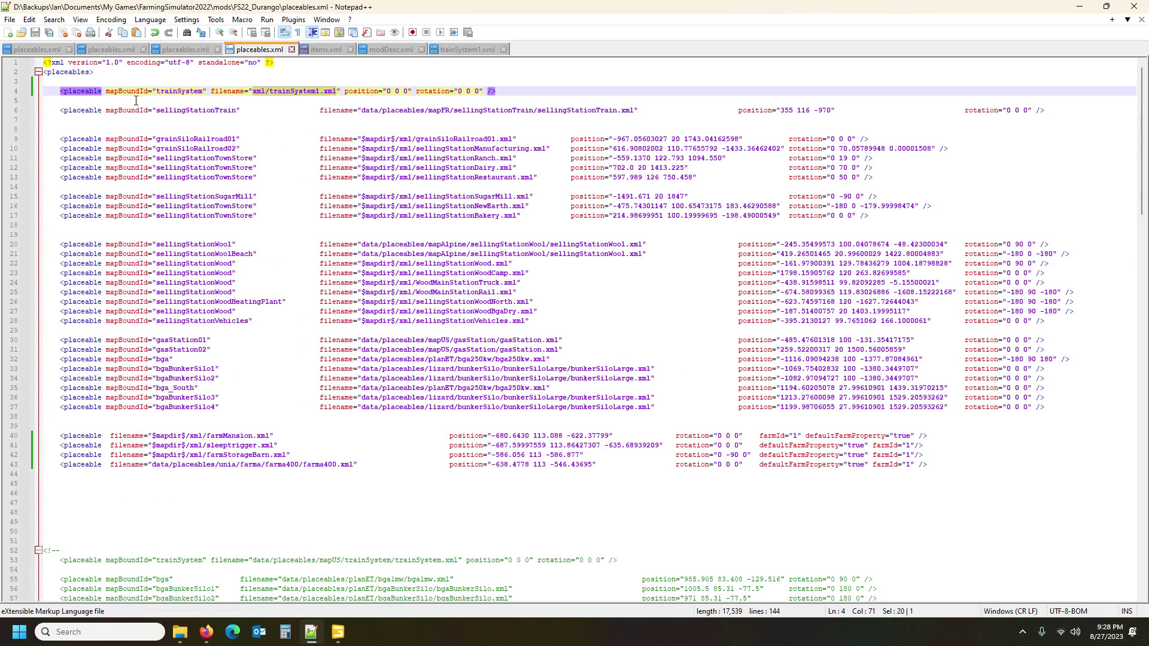
click(182, 98)
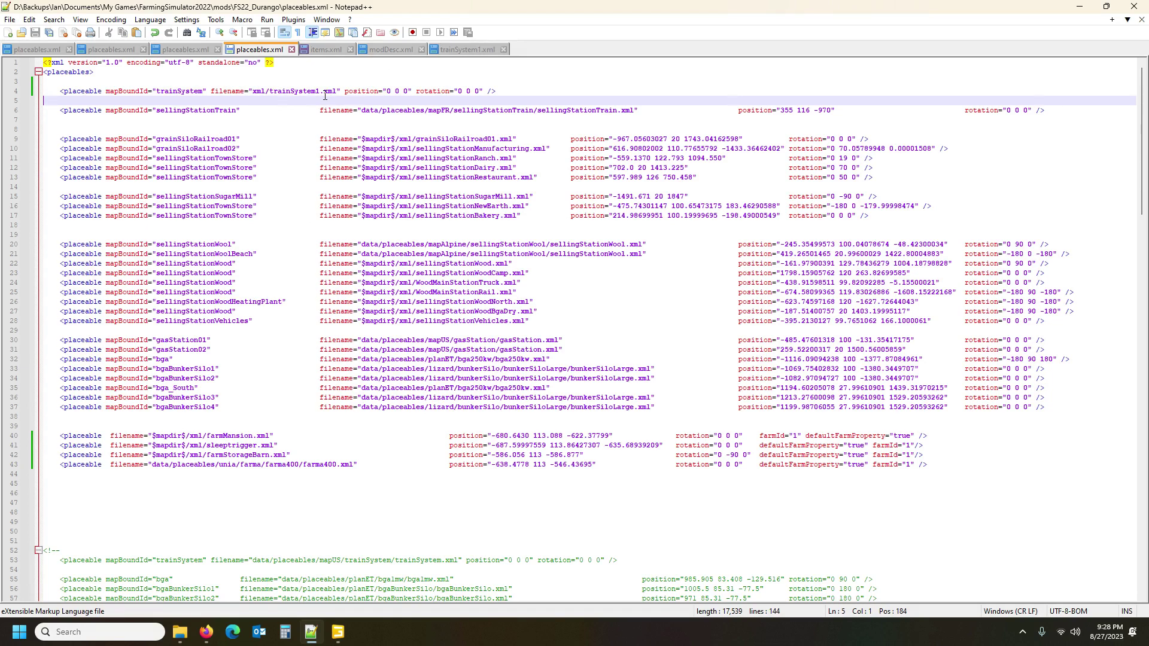
click(400, 49)
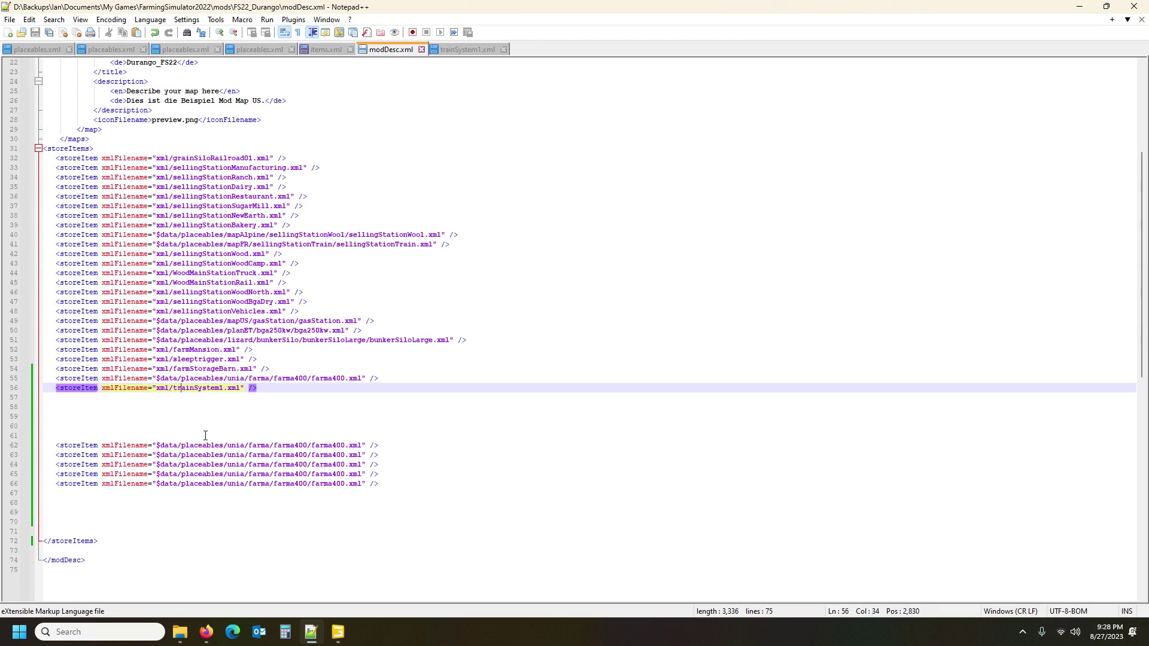
click(71, 390)
click(200, 449)
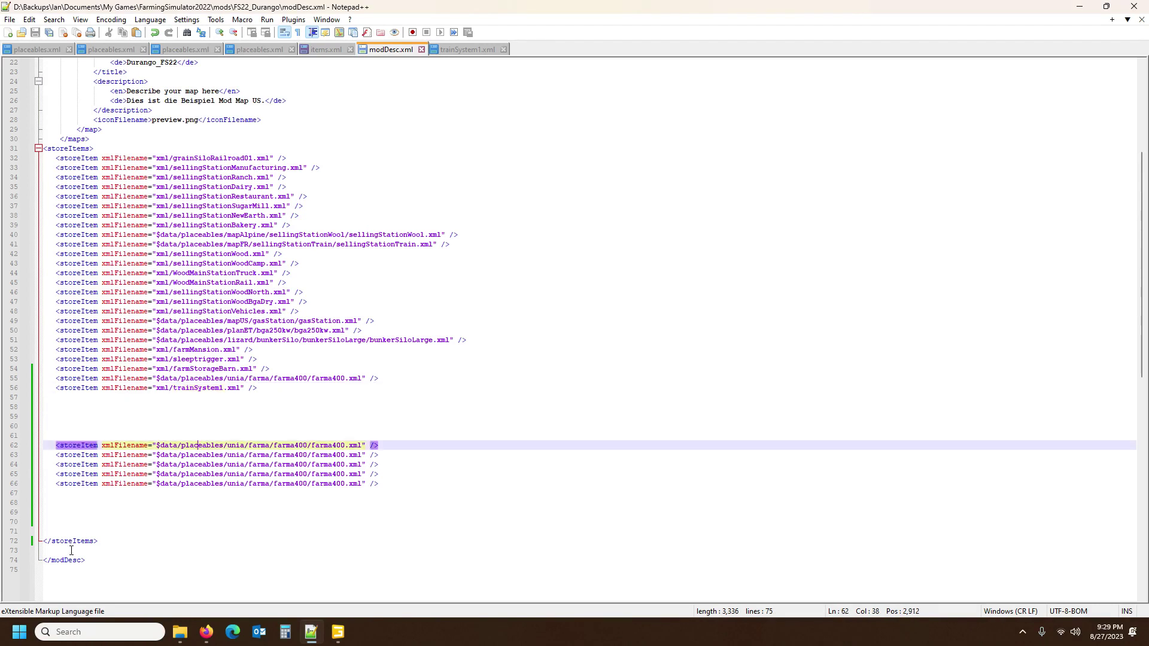
click(58, 541)
click(59, 560)
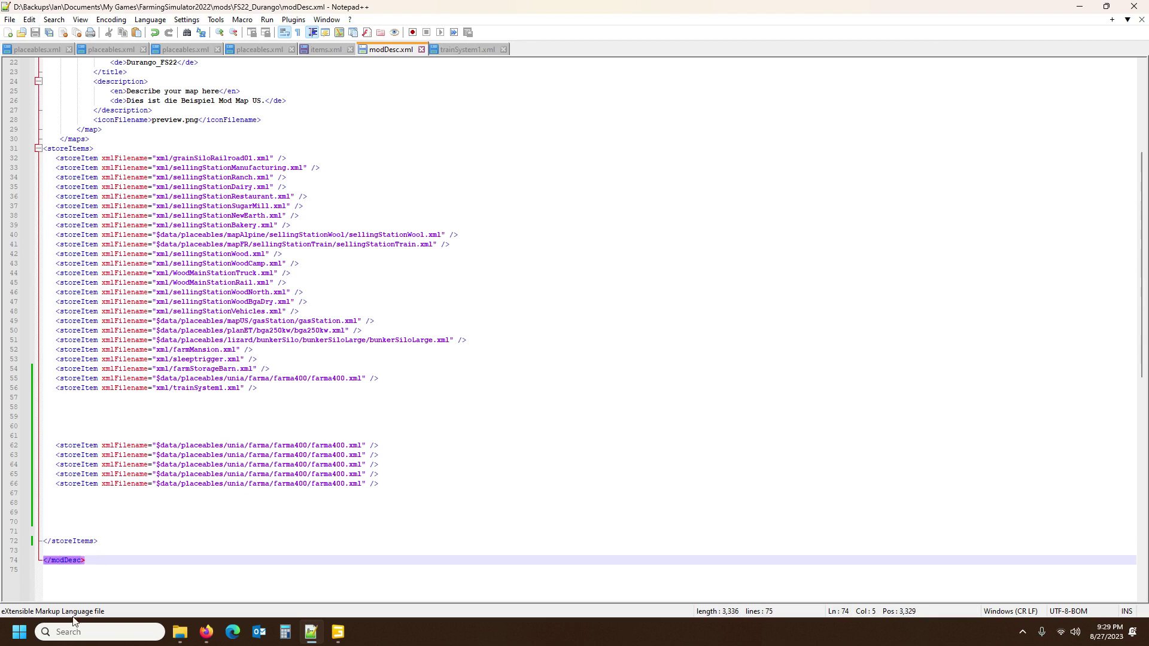
click(198, 389)
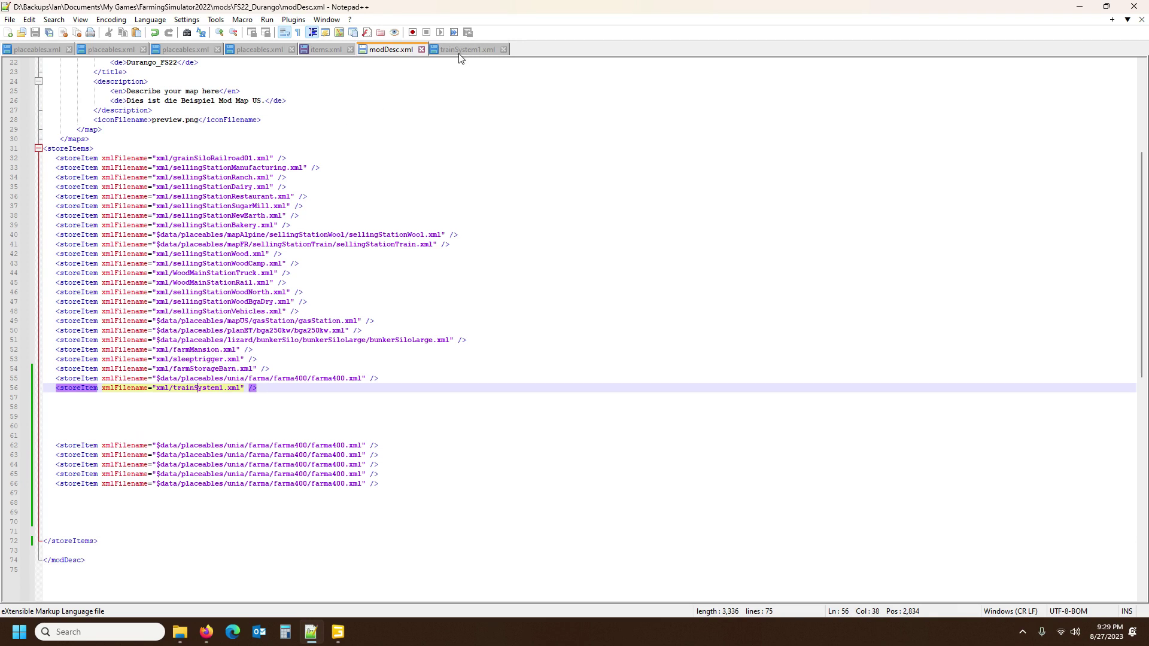
Copy the data/placeables/mapFR/sellingStationTrain/sellingStationTrain.xml path from placeables.xml over the first spare farma400 path in modDesc.xml, keeping the leading $.
click(258, 50)
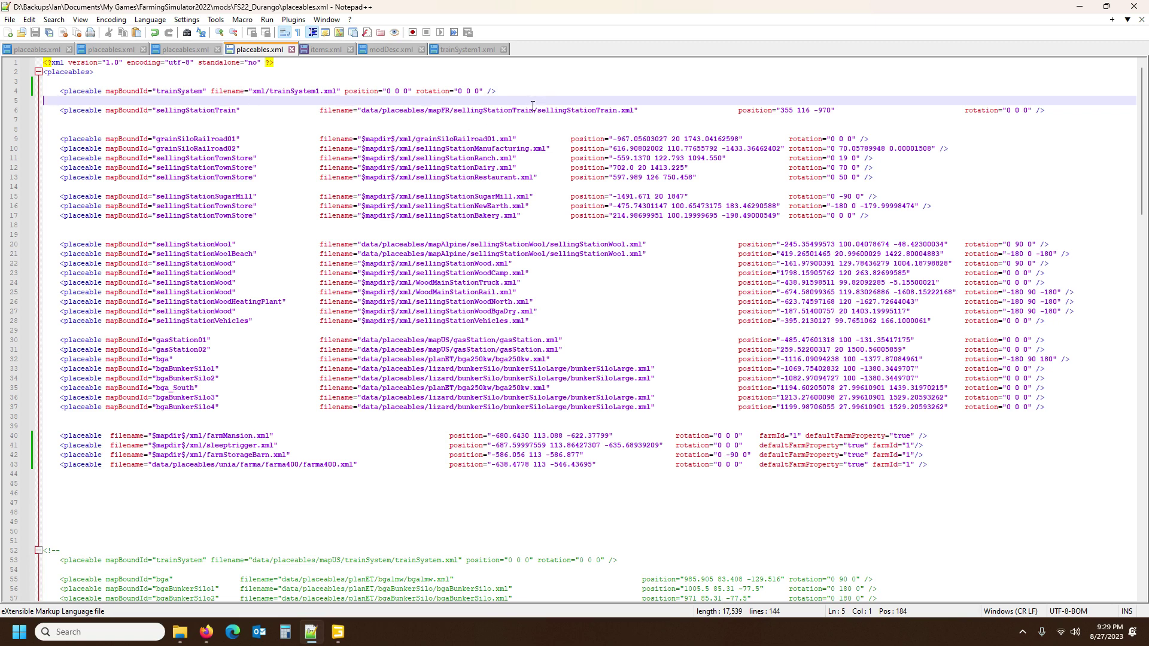
click(570, 111)
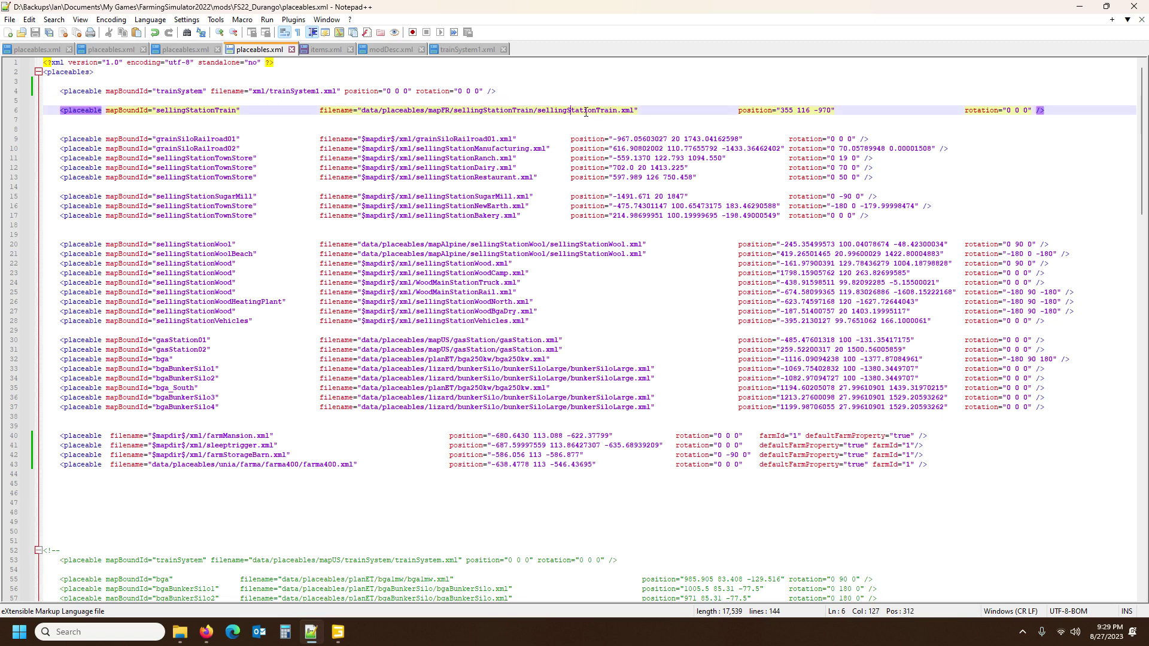
drag(362, 112, 634, 112)
key(ctrl+c)
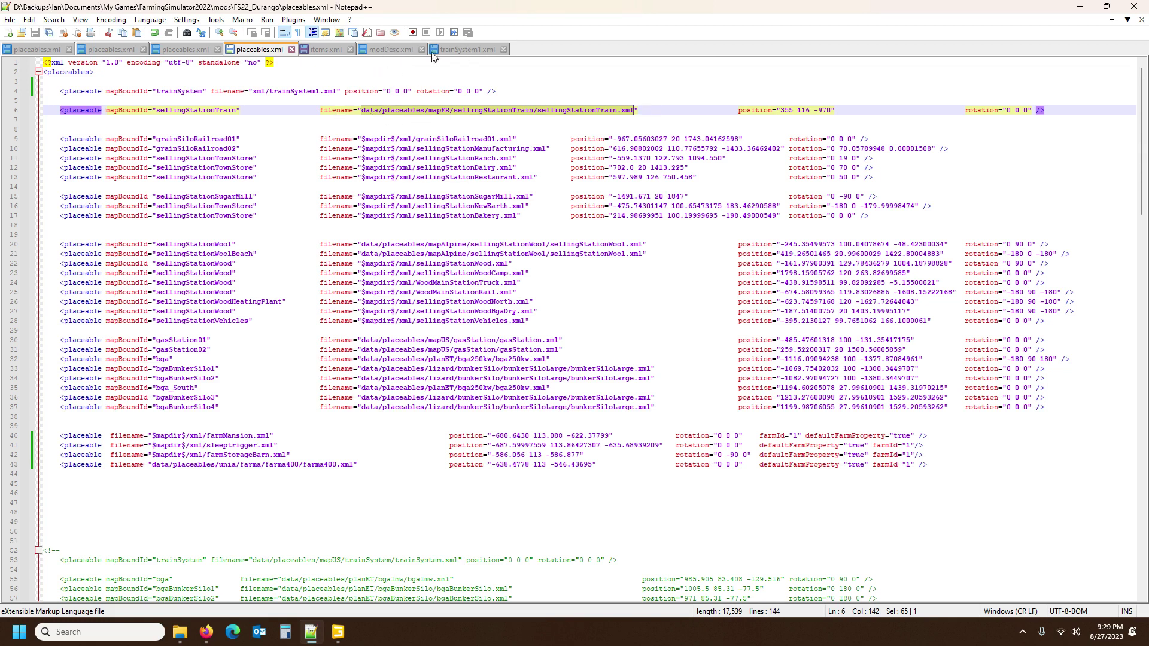
click(386, 50)
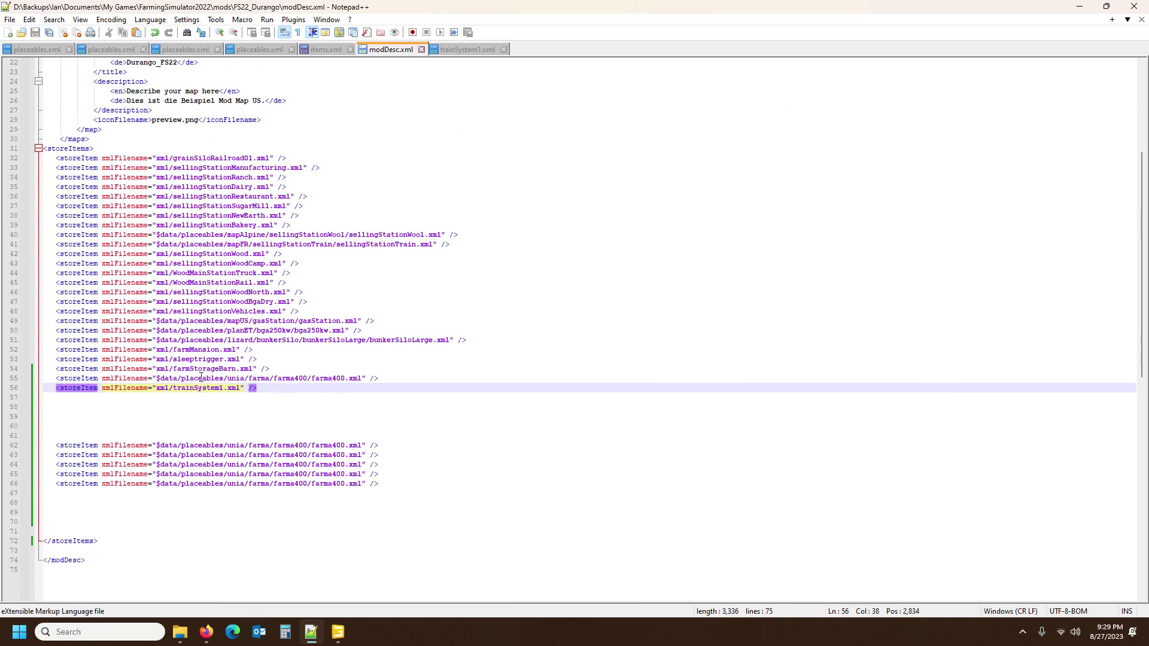
drag(159, 448, 363, 448)
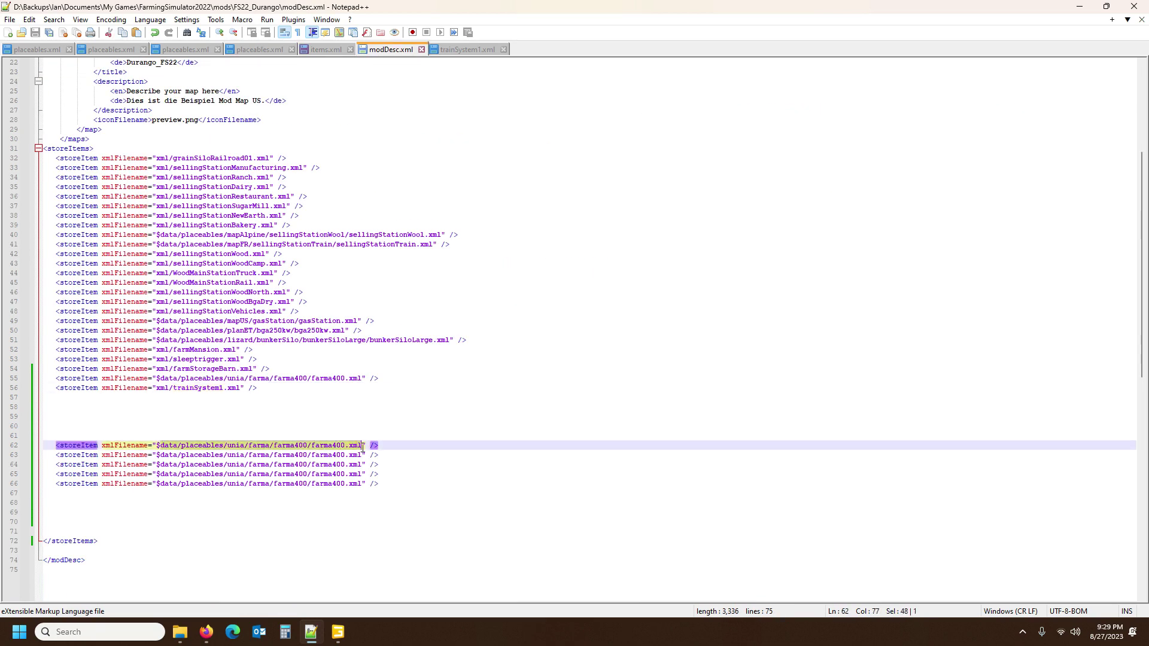
key(ctrl+v)
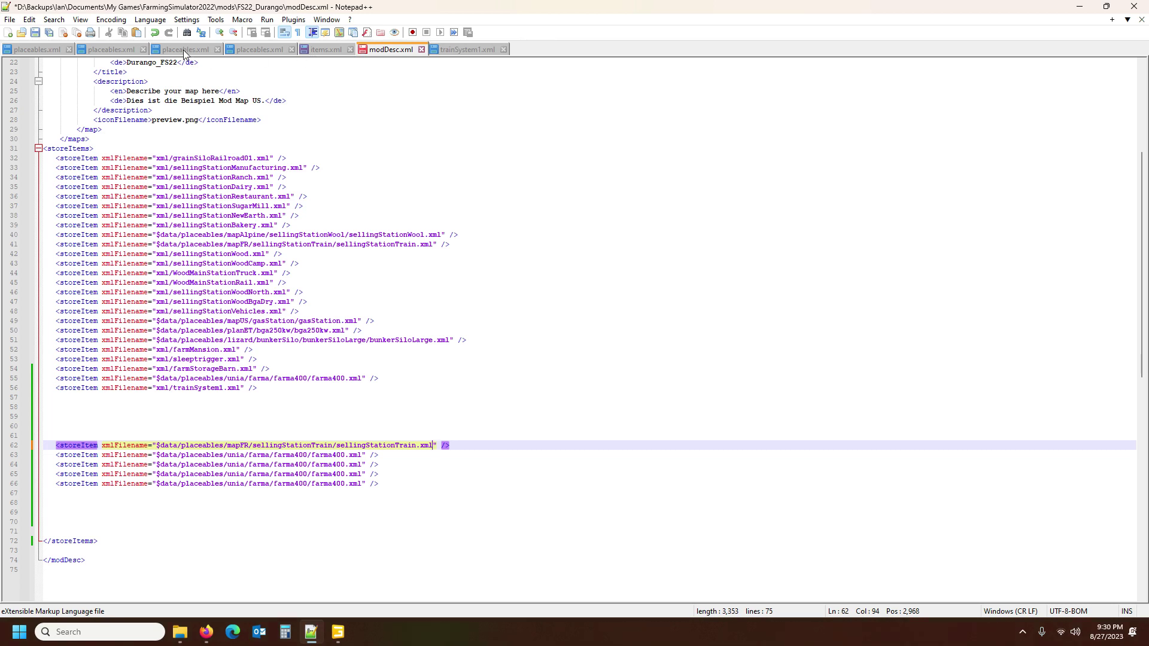
Compare the filename paths of the trainSystem, sellingStationTrain and grainSiloRailroad placeables in Durango's placeables.xml.
click(264, 51)
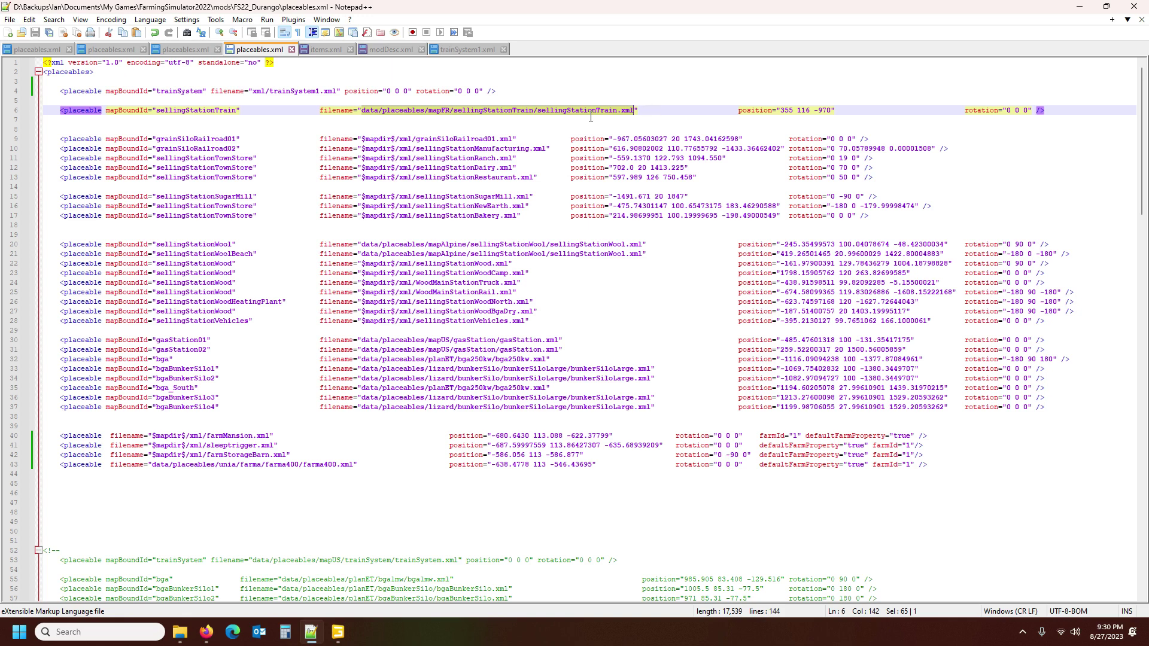
drag(252, 91, 338, 91)
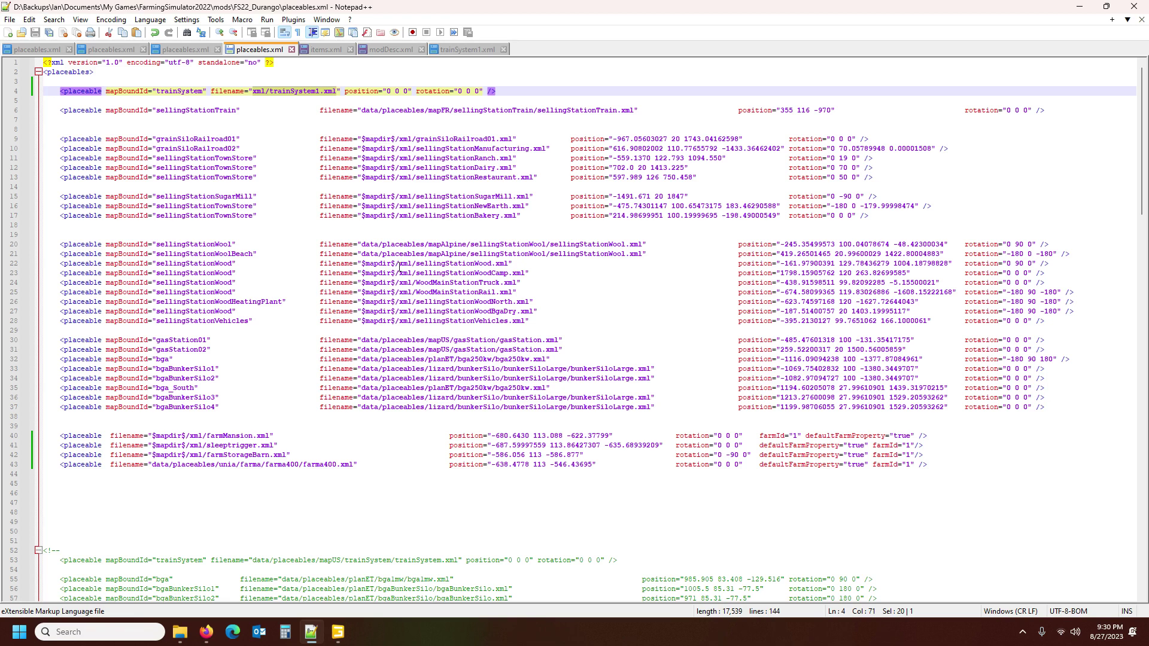
click(575, 110)
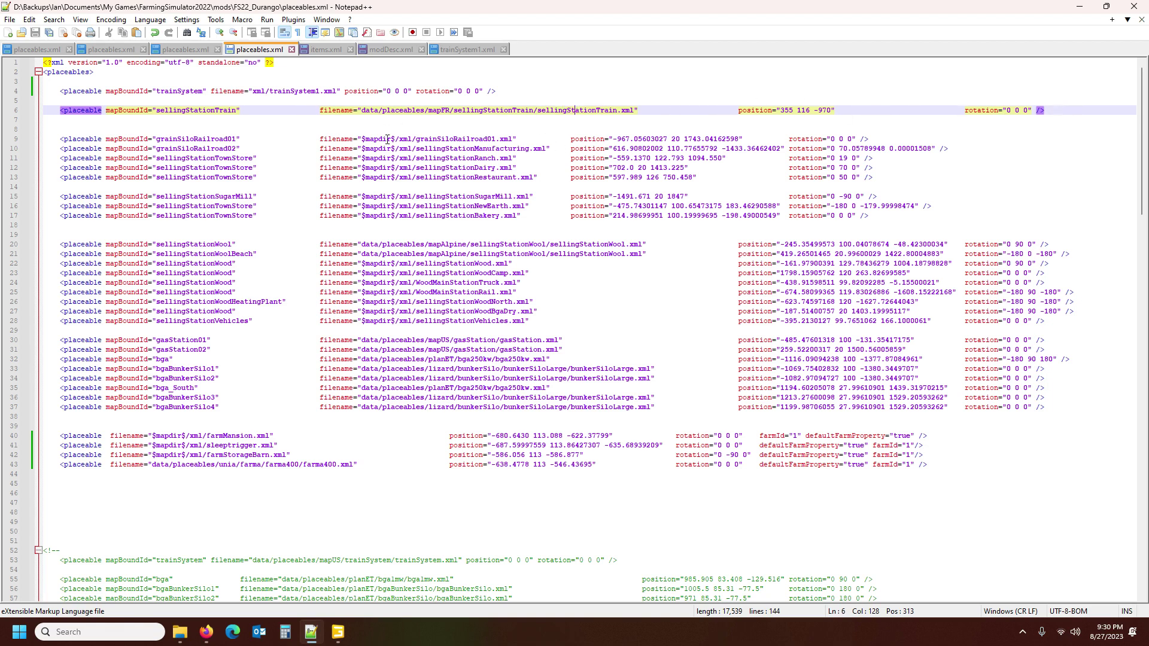
click(433, 138)
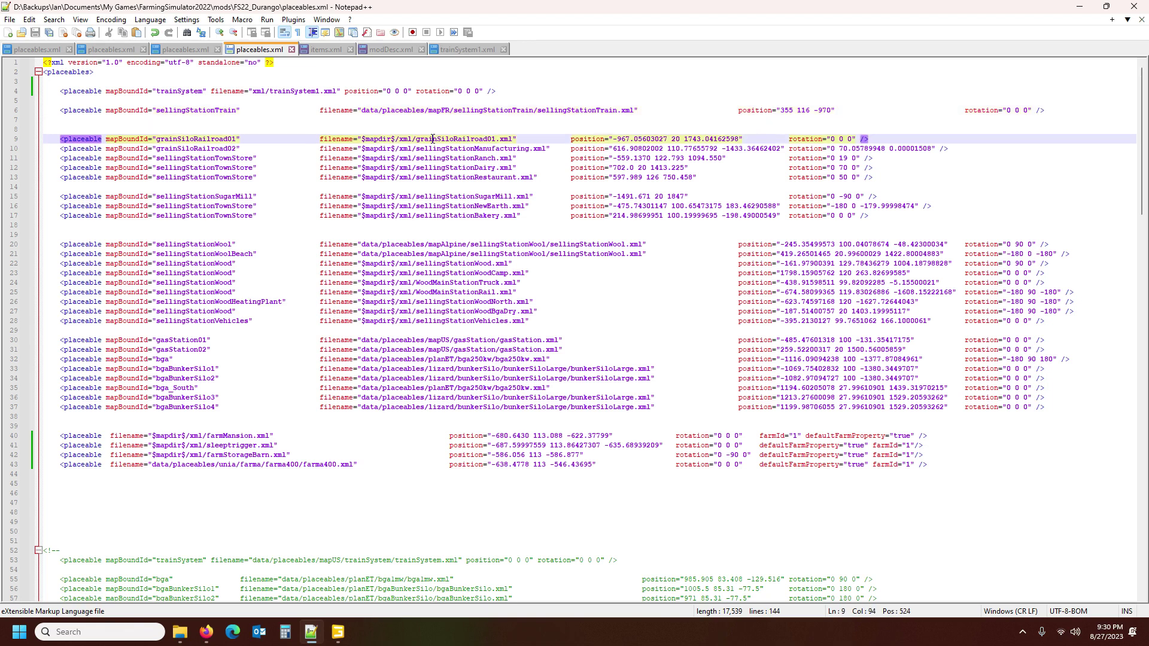
click(427, 157)
click(430, 149)
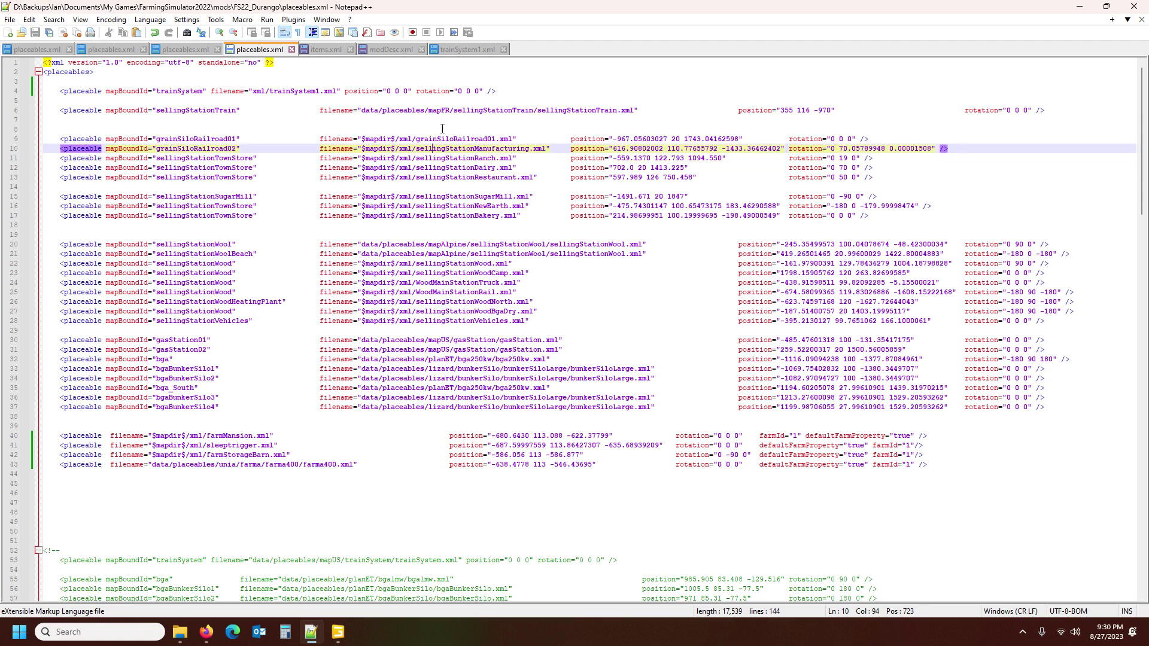
click(448, 119)
click(448, 110)
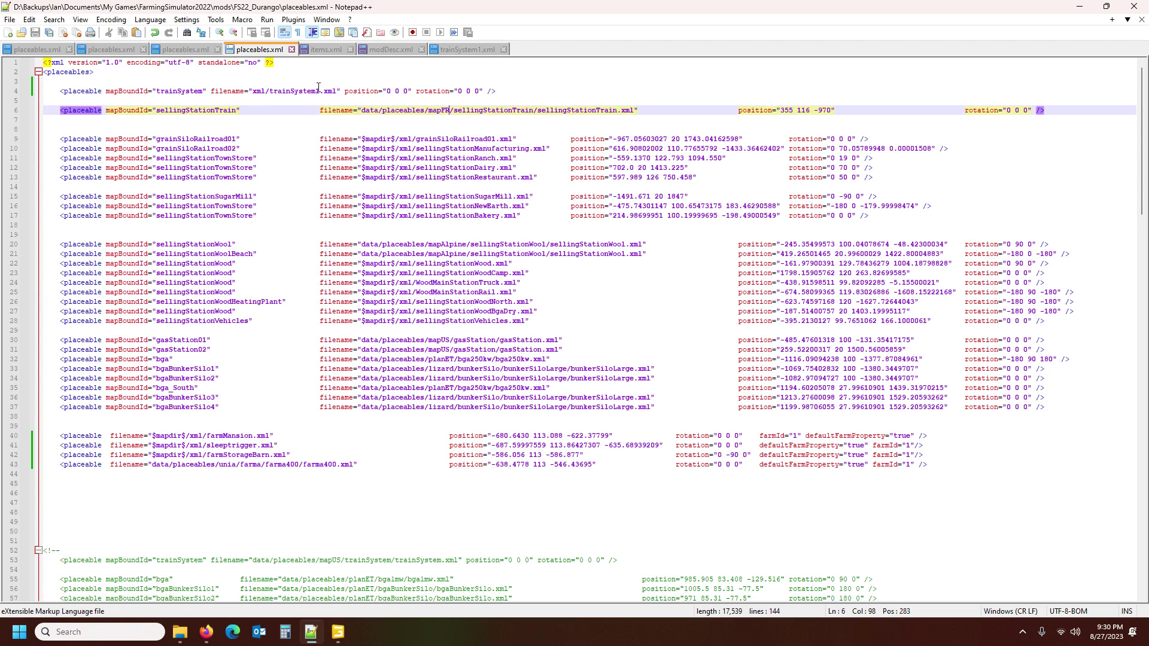
Comment out the sellingStationTrain placeable line with <!-- and --> in placeables.xml and save the file.
click(58, 113)
text(<)
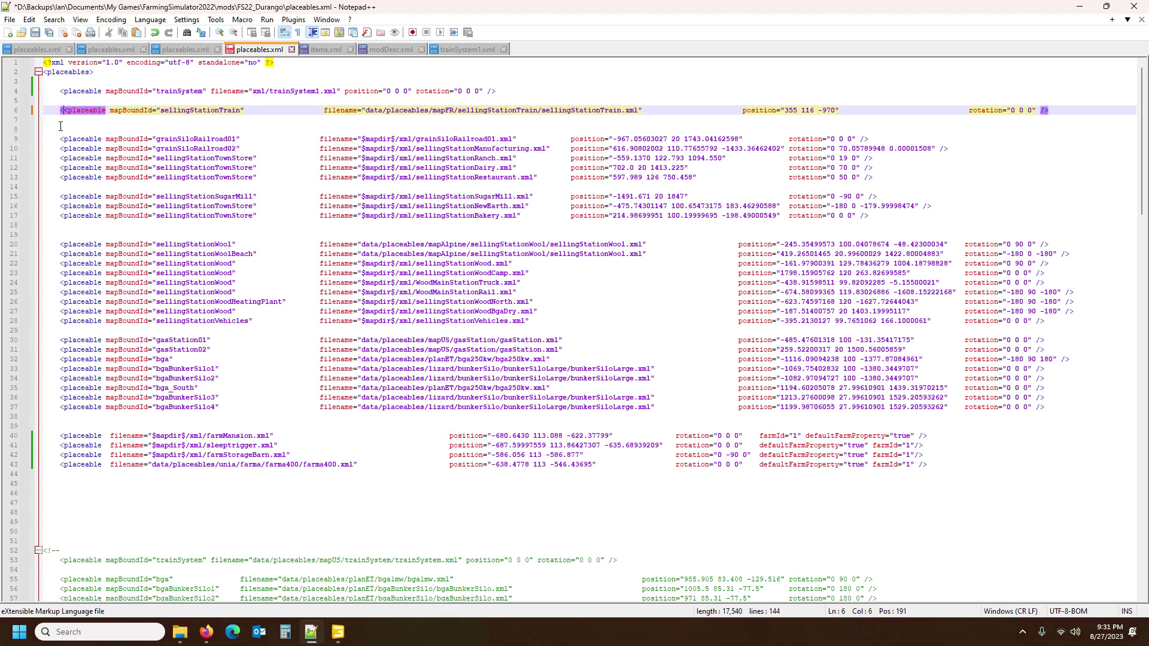
text(!--)
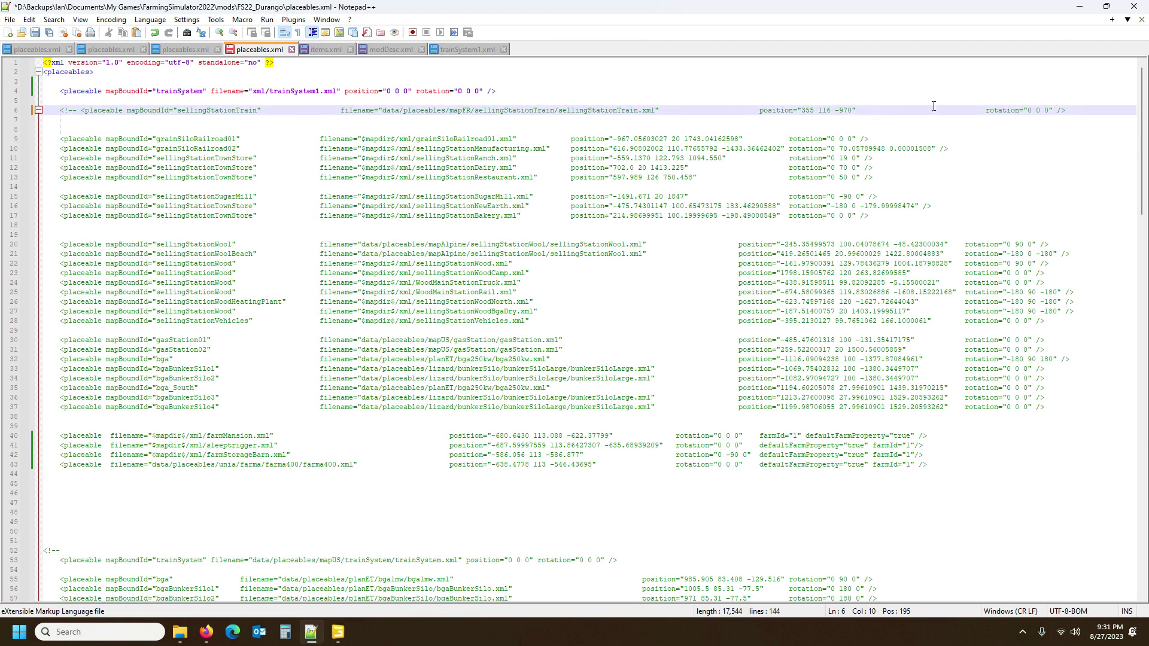
click(1077, 110)
text(-->)
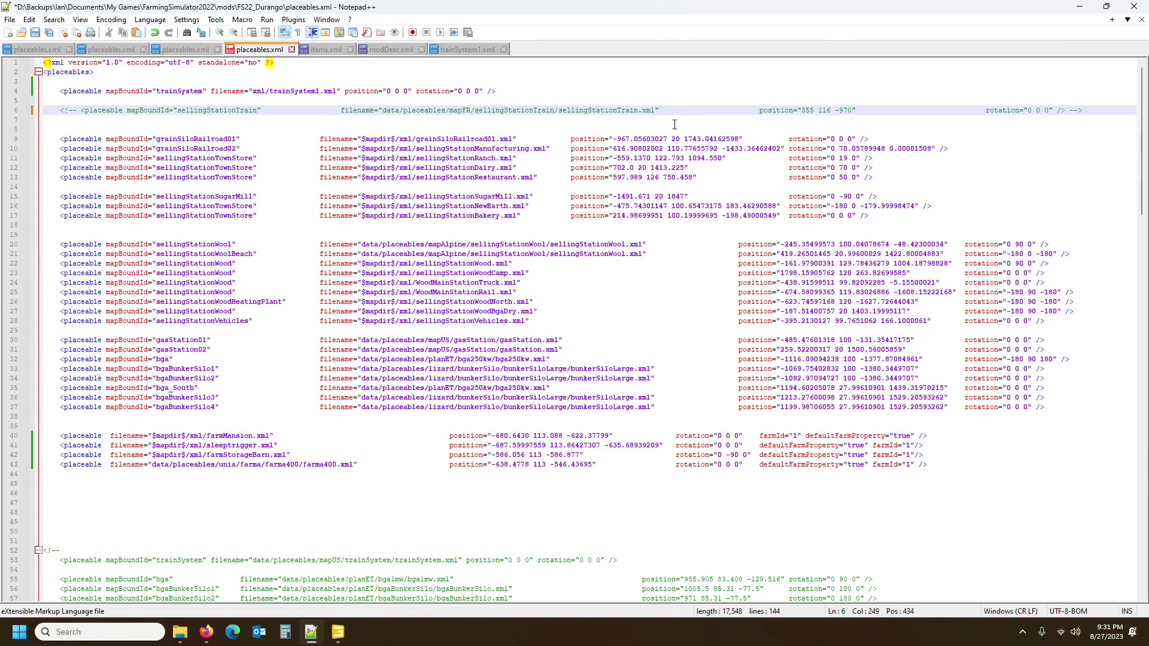
click(190, 137)
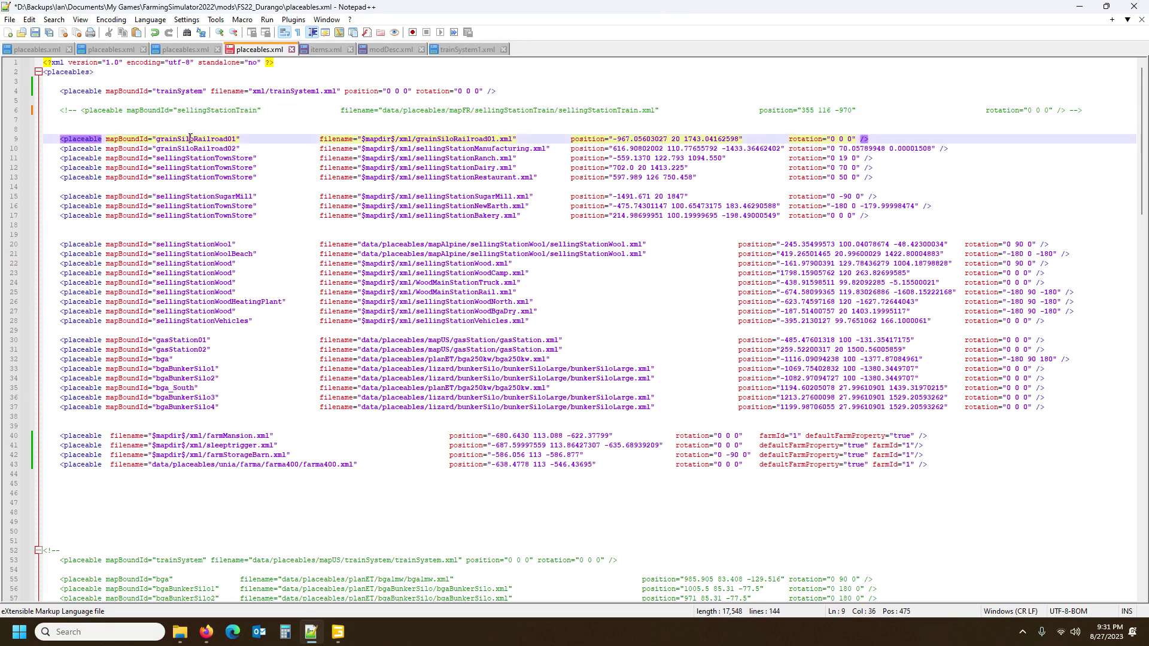
click(294, 92)
key(ctrl+s)
Delete the spare sellingStationTrain.xml storeItem line above the remaining spare farma400 entries in modDesc.xml.
click(328, 50)
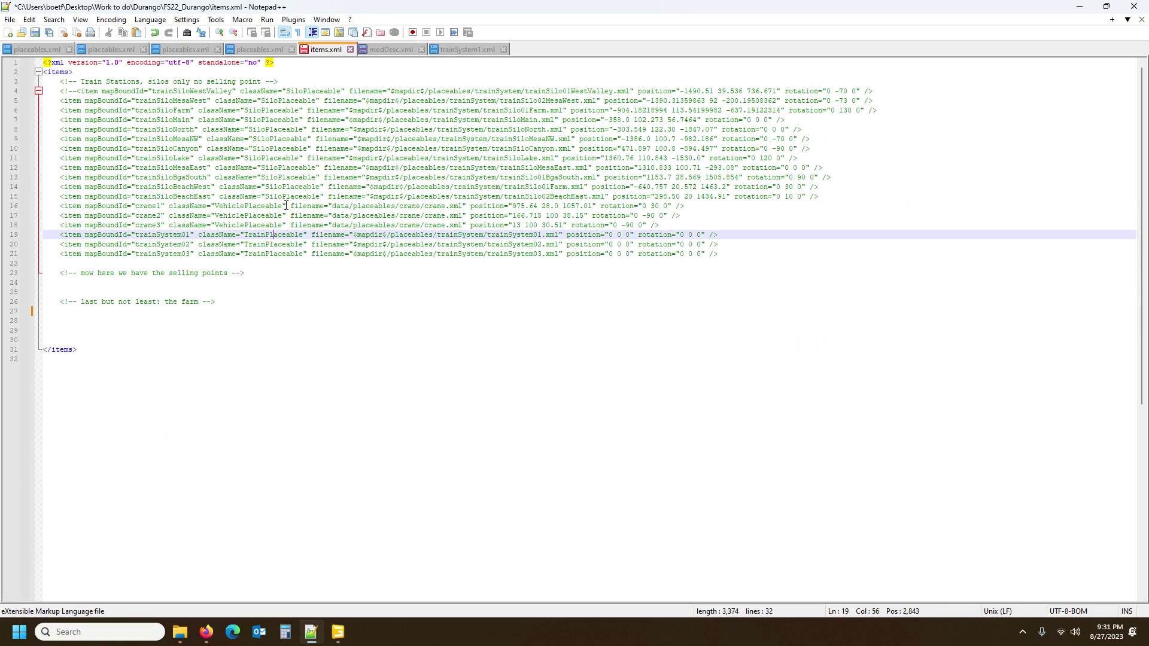
click(407, 48)
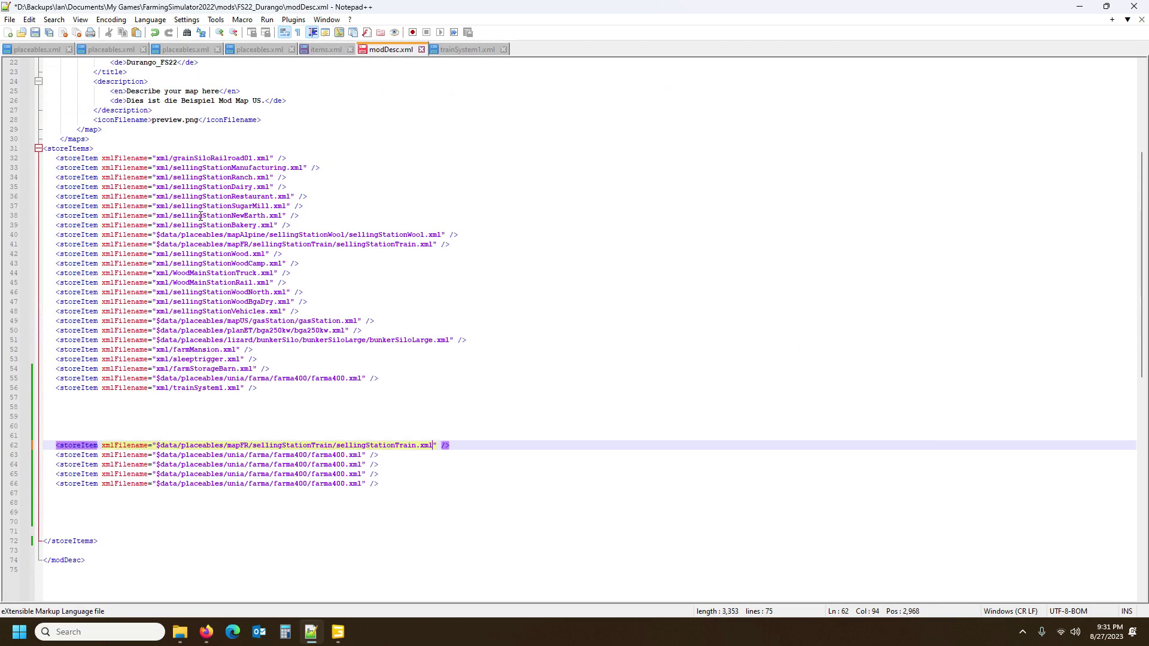
click(17, 446)
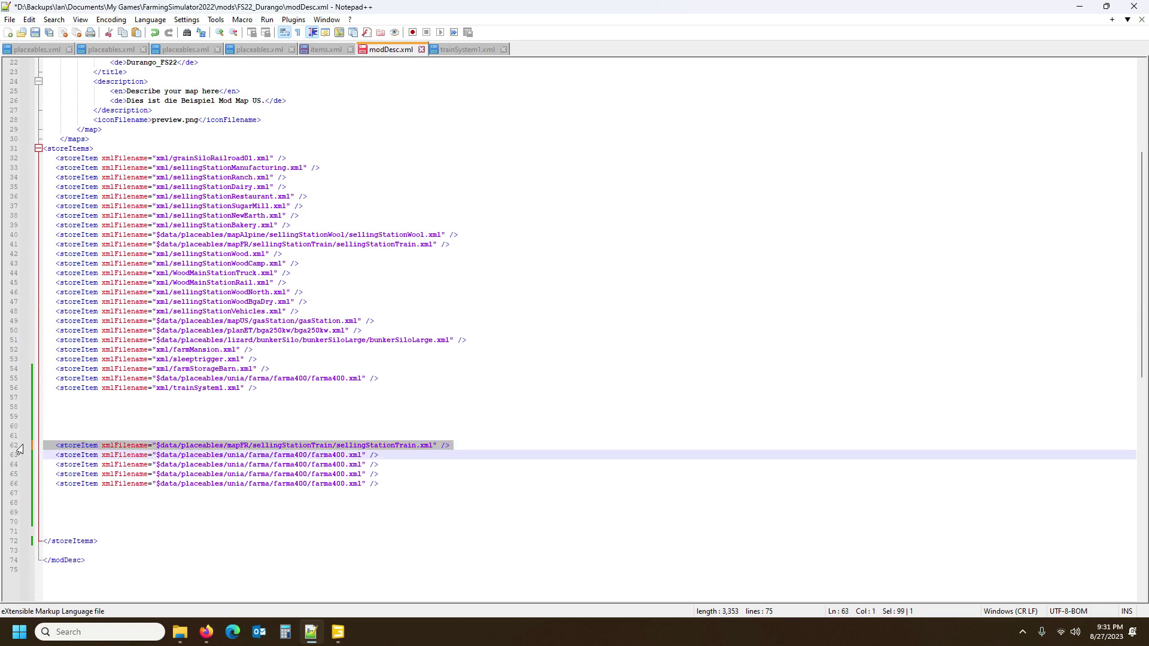
key(Delete)
Copy the xml/trainSystem1.xml storeItem line, remove it from modDesc.xml and save the file.
click(185, 388)
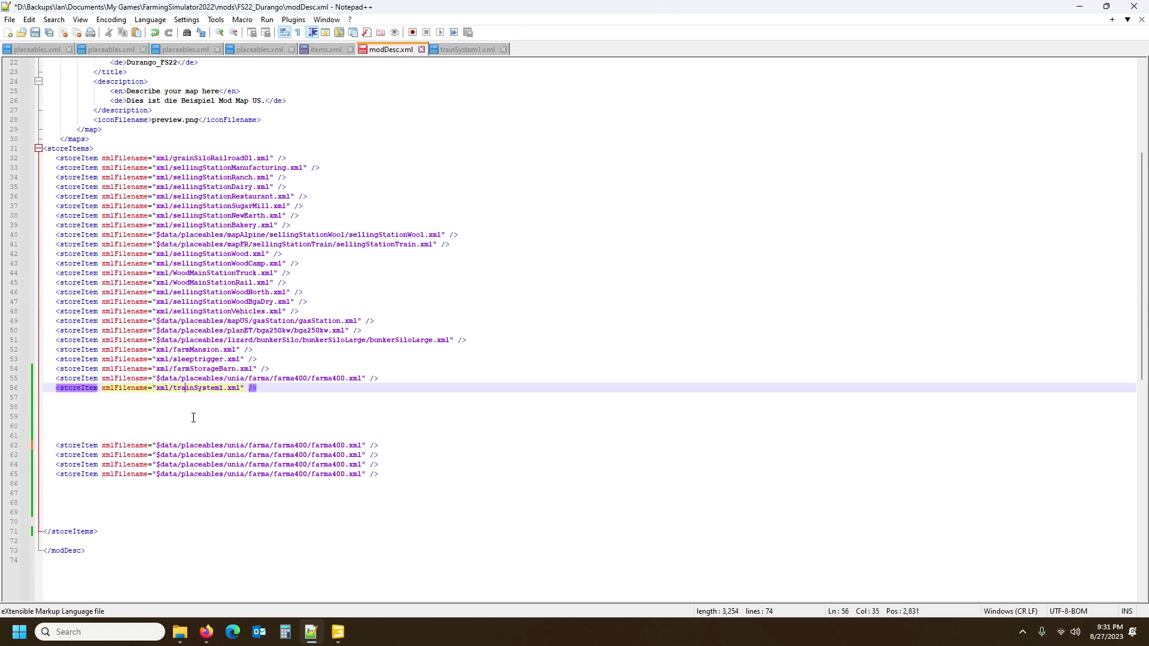
click(11, 390)
key(ctrl+c)
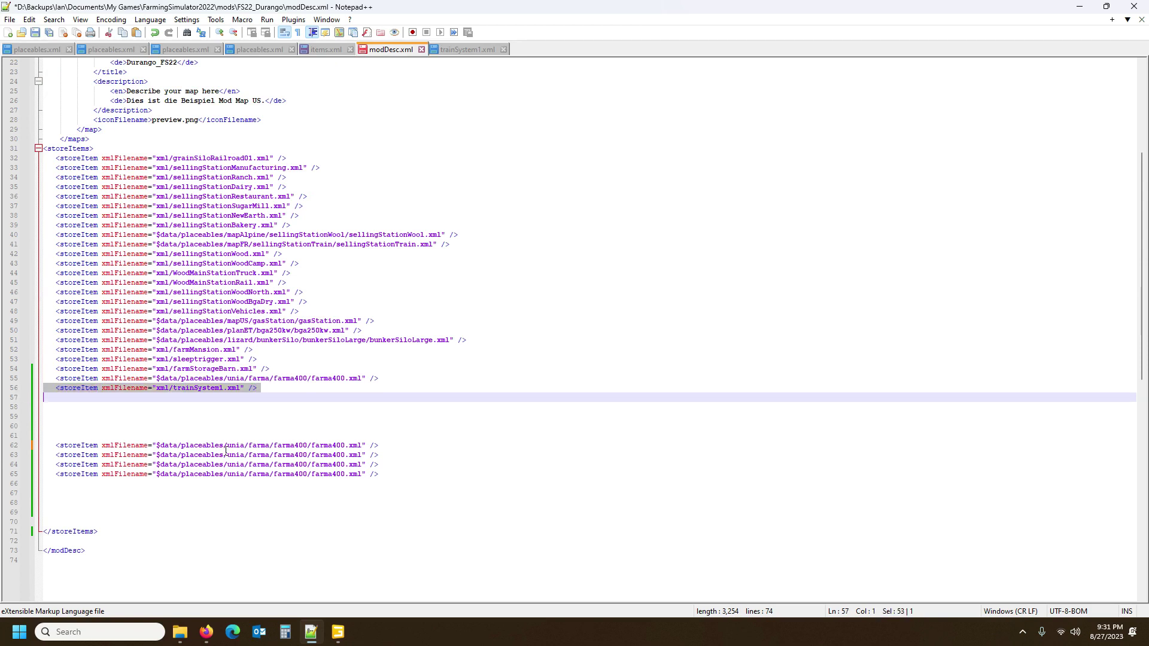
key(Delete)
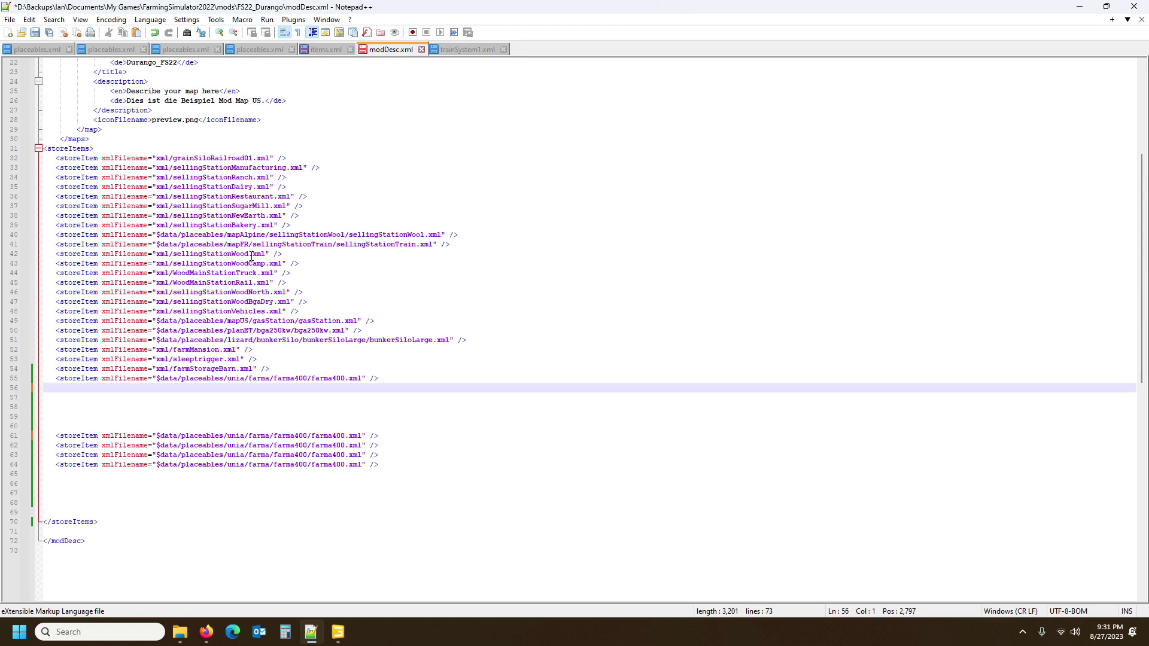
click(36, 30)
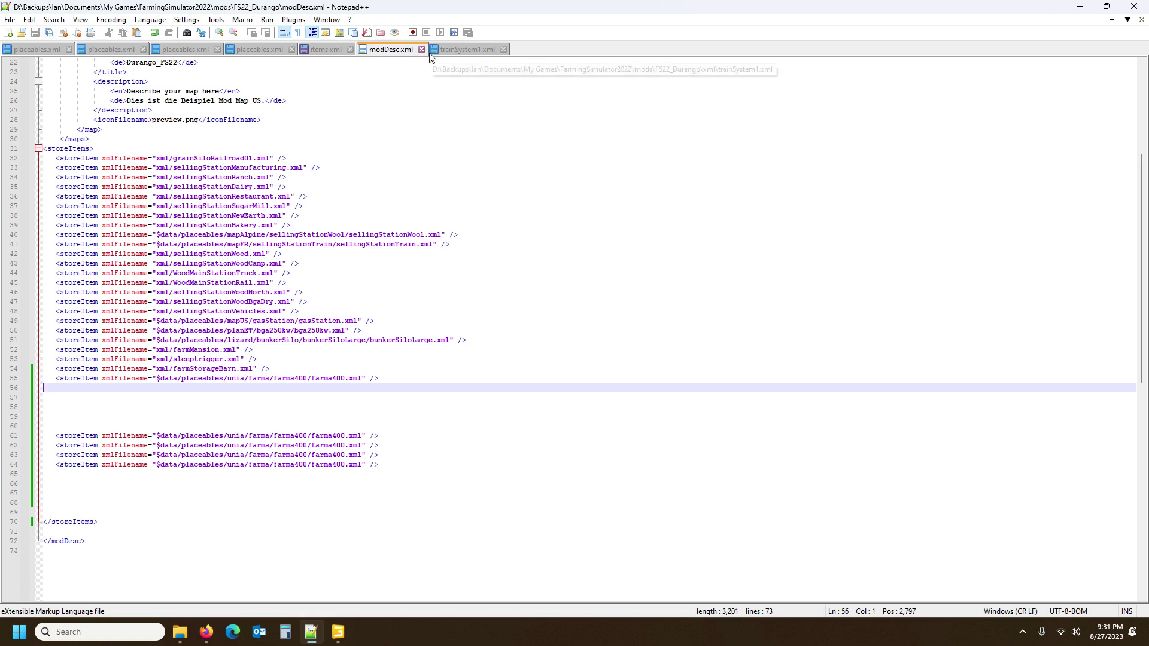
Open storeItems.xml from the FS22_Durango mod folder in File Explorer.
click(180, 632)
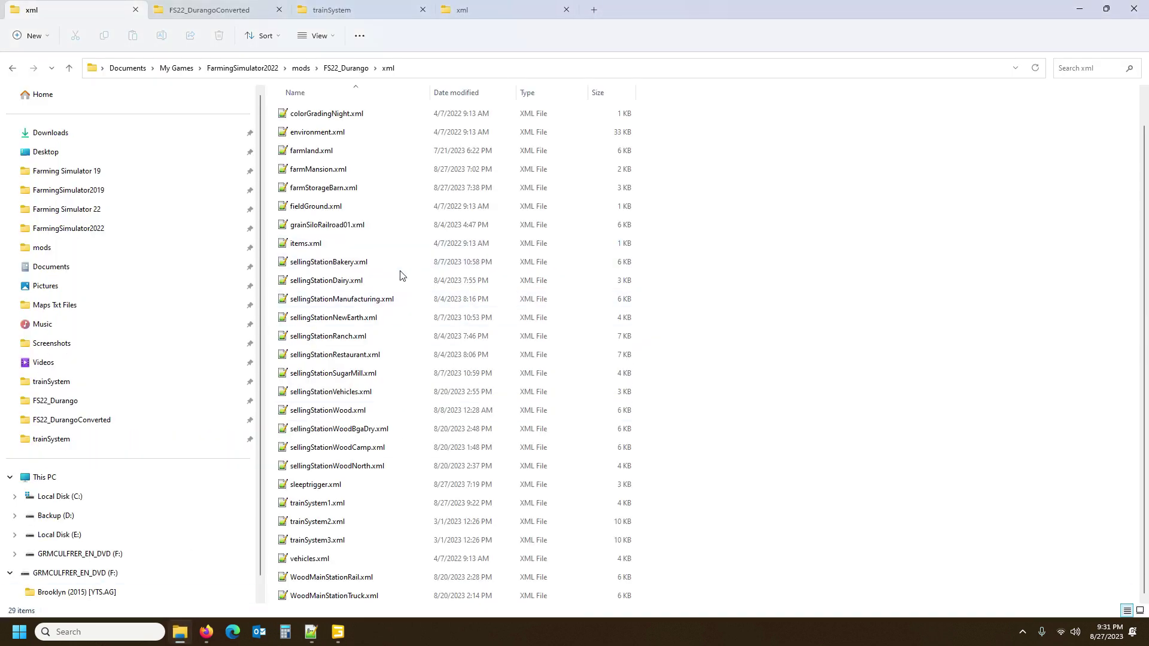
click(359, 68)
scroll(350, 359, down, 2)
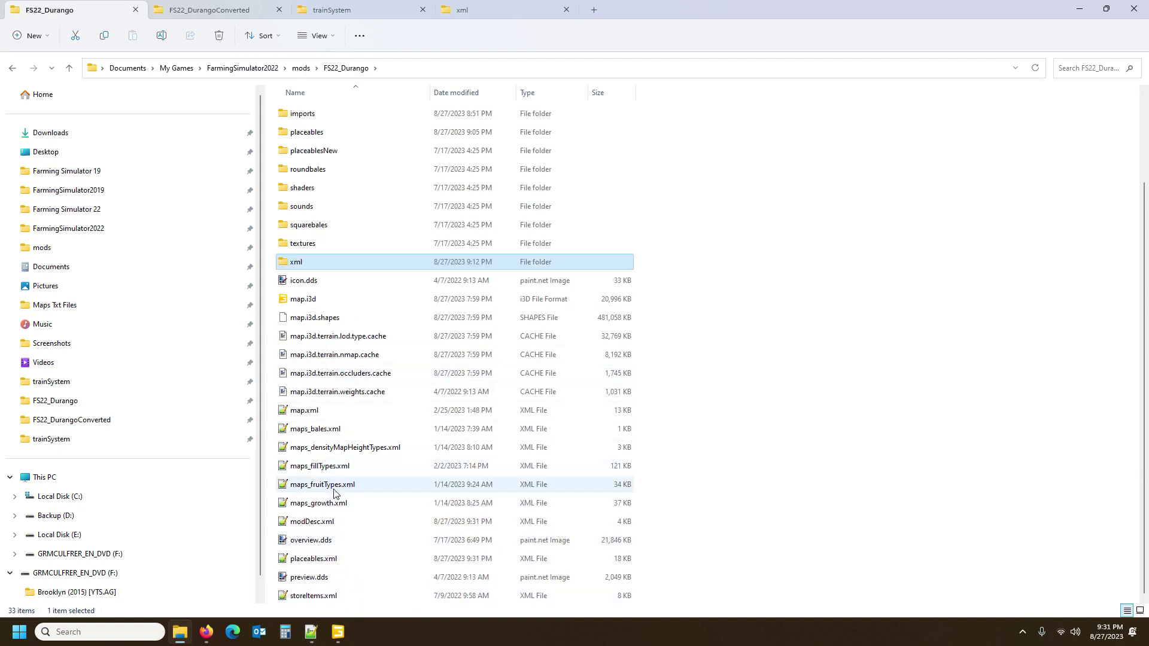
double_click(323, 596)
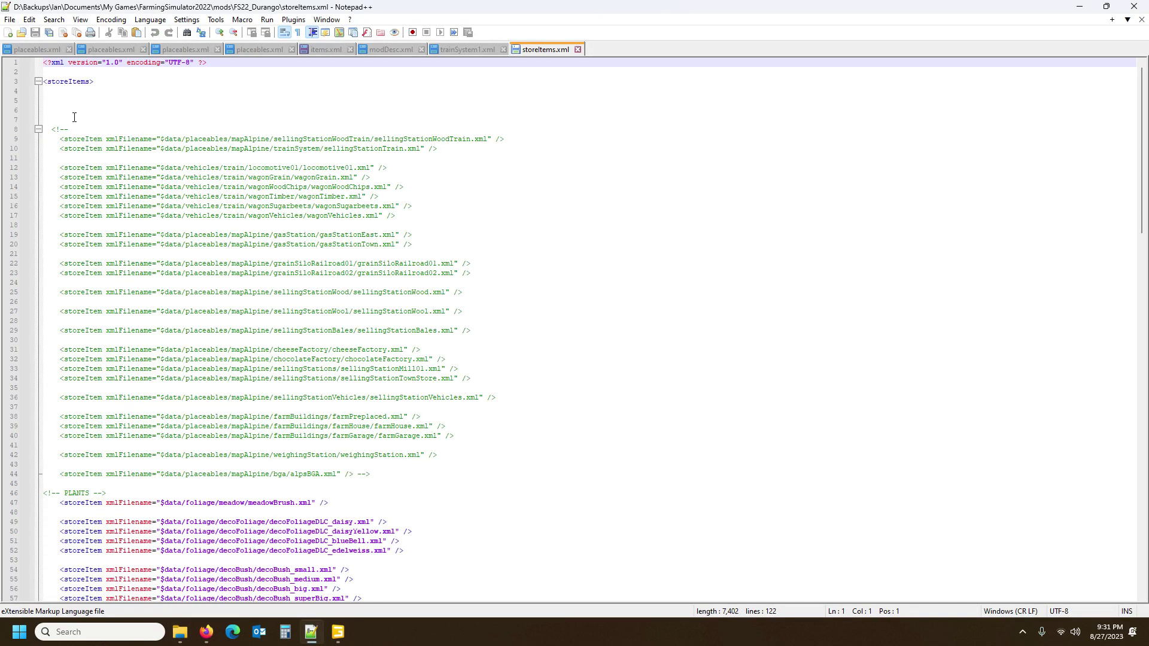
Examine the commented-out mapAlpine train and placeable entries and the PLANTS and TREES sections in storeItems.xml.
click(179, 139)
click(317, 148)
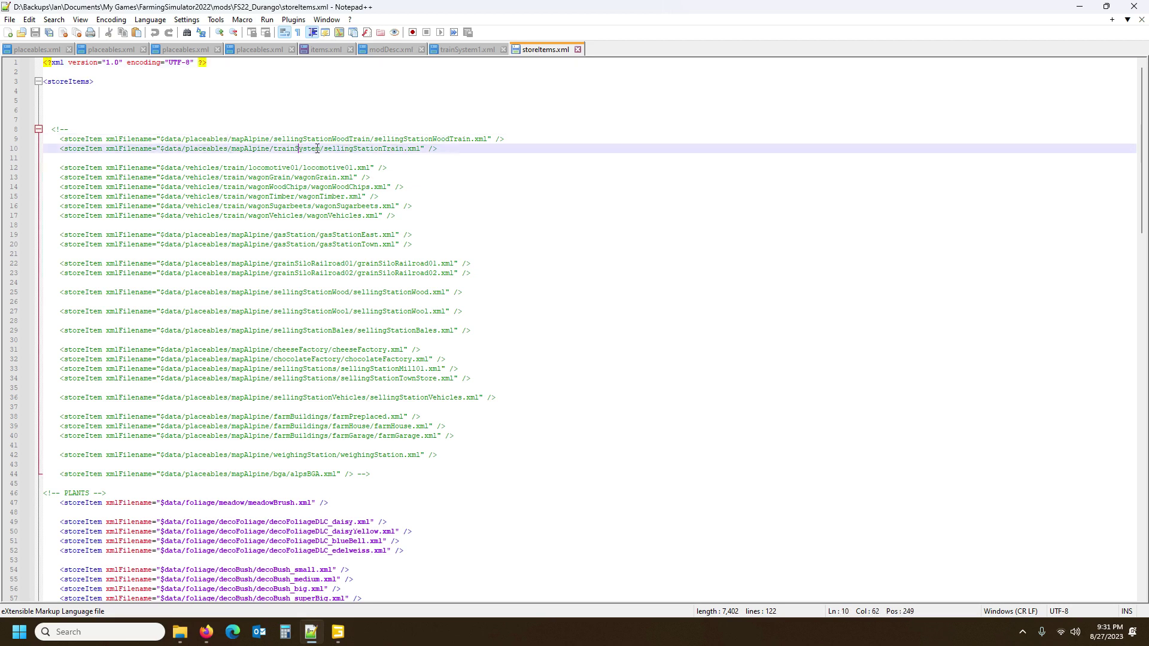
click(417, 140)
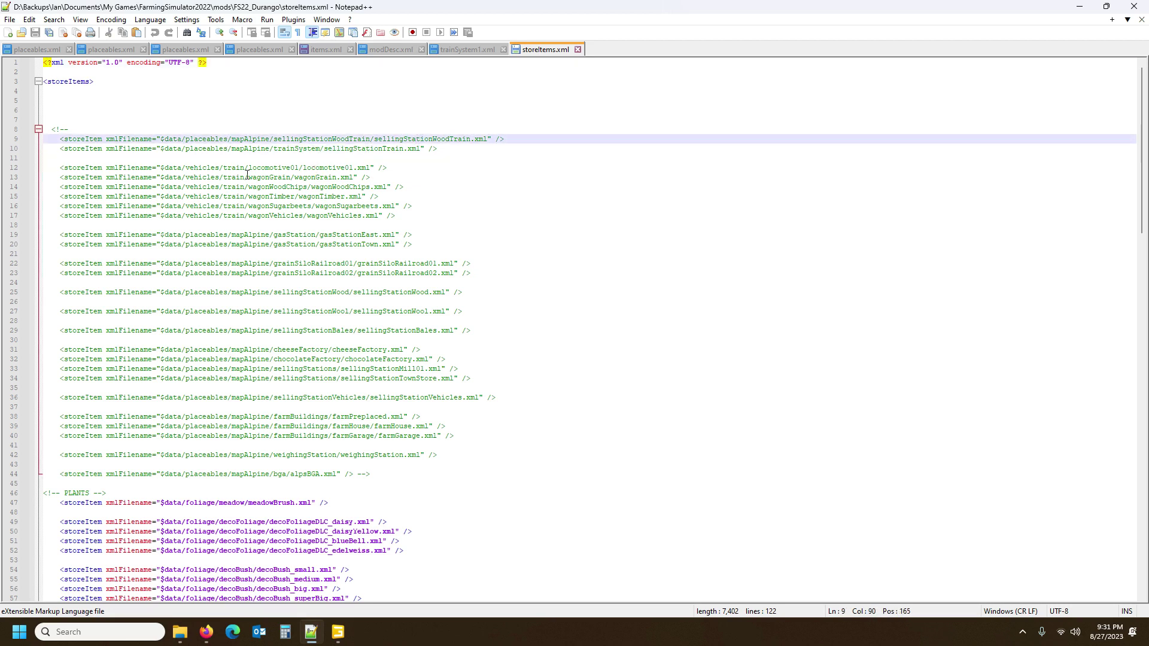
scroll(292, 474, down, 13)
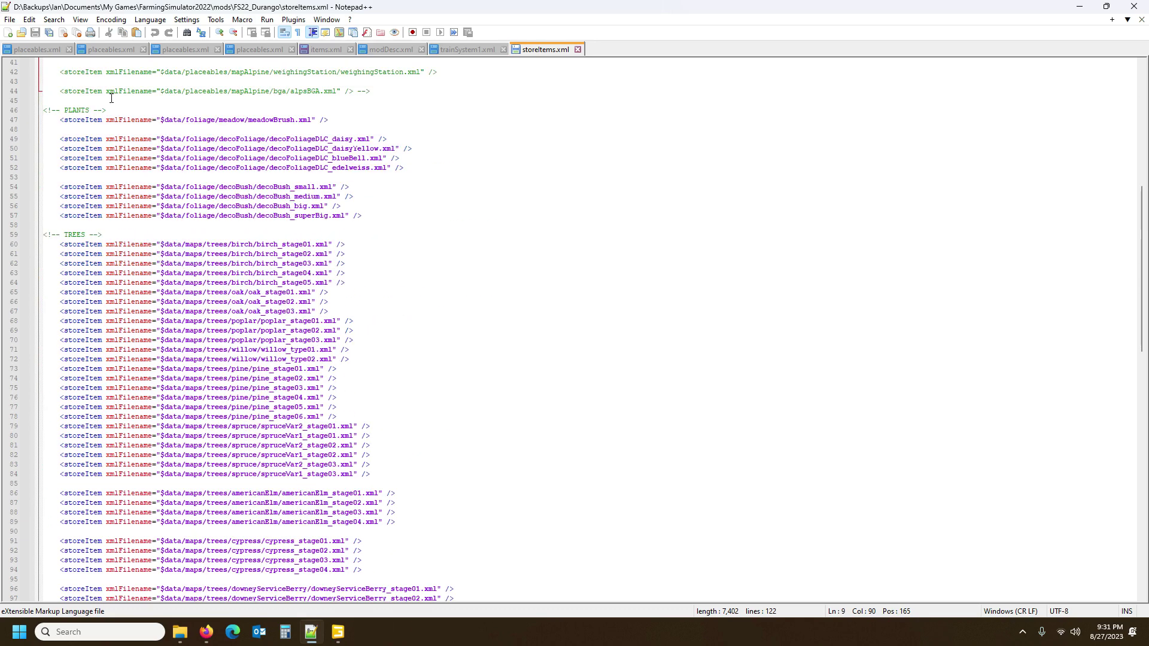
drag(72, 116, 79, 122)
scroll(227, 161, up, 10)
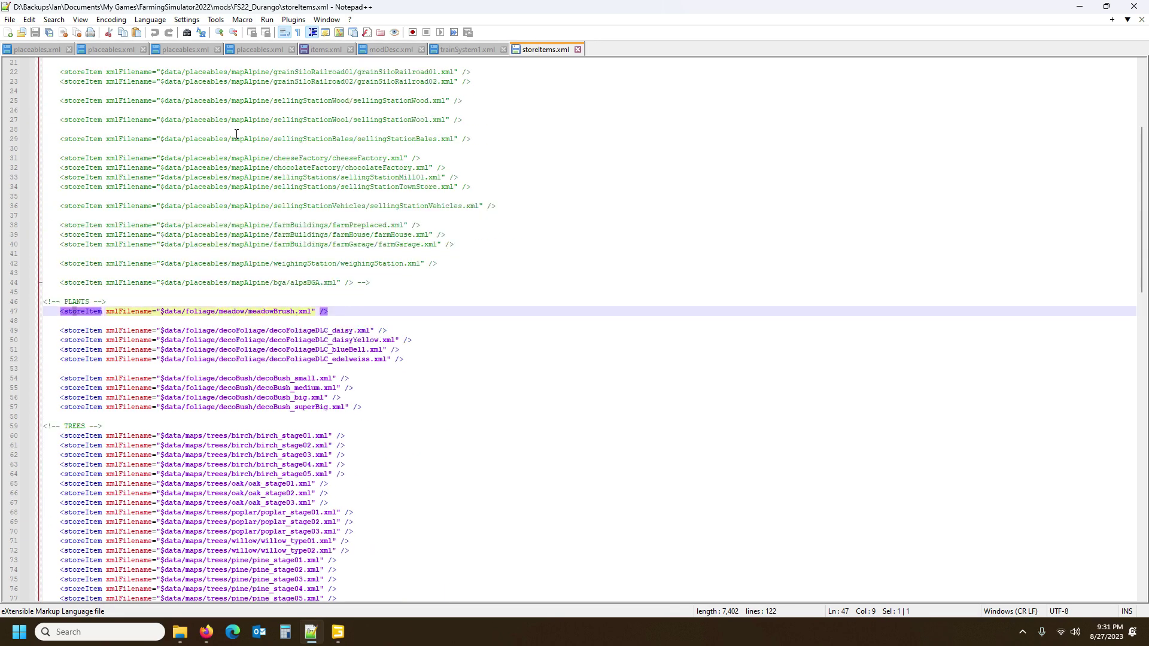
click(286, 378)
click(323, 360)
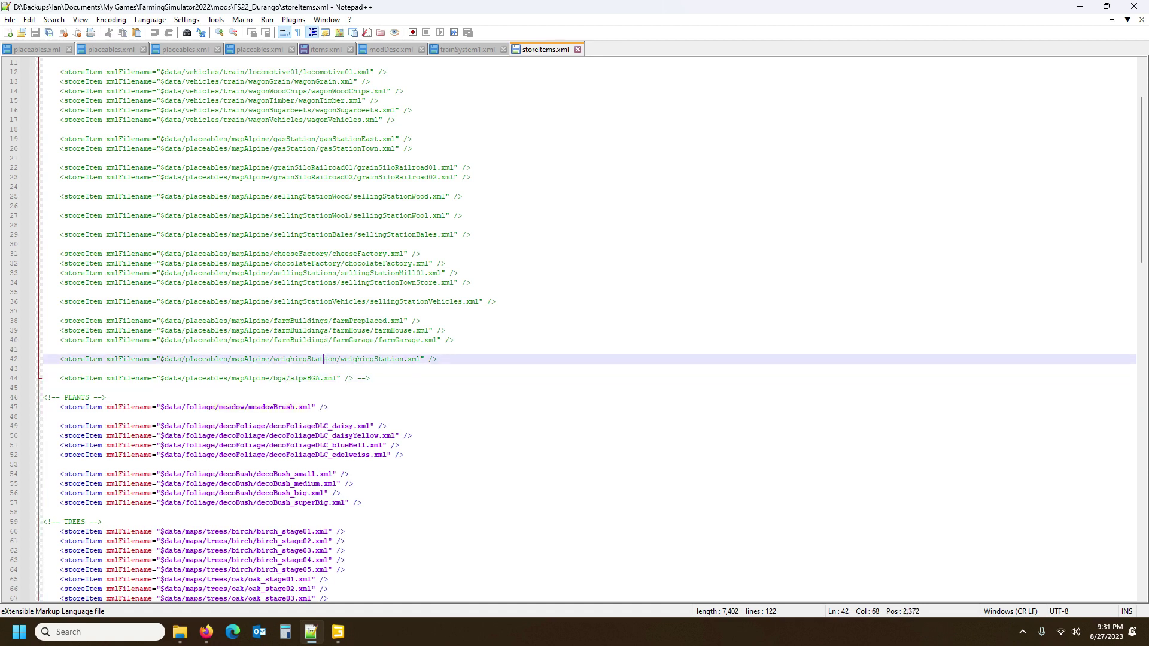
click(323, 340)
click(324, 302)
scroll(323, 290, up, 4)
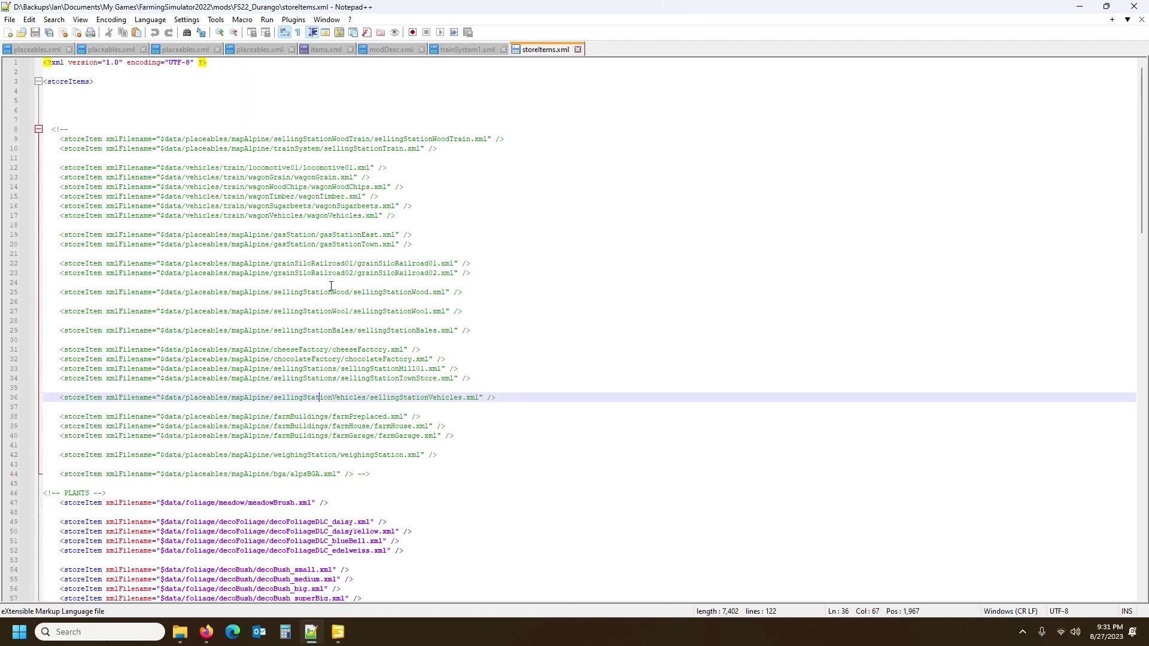
click(270, 146)
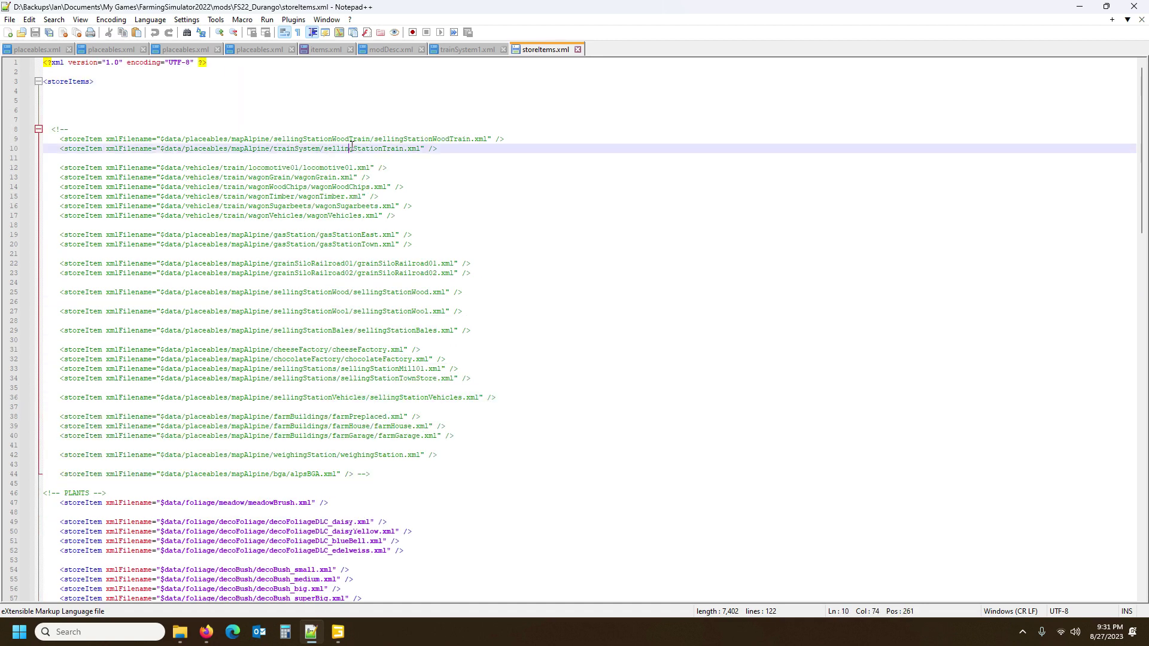
click(364, 138)
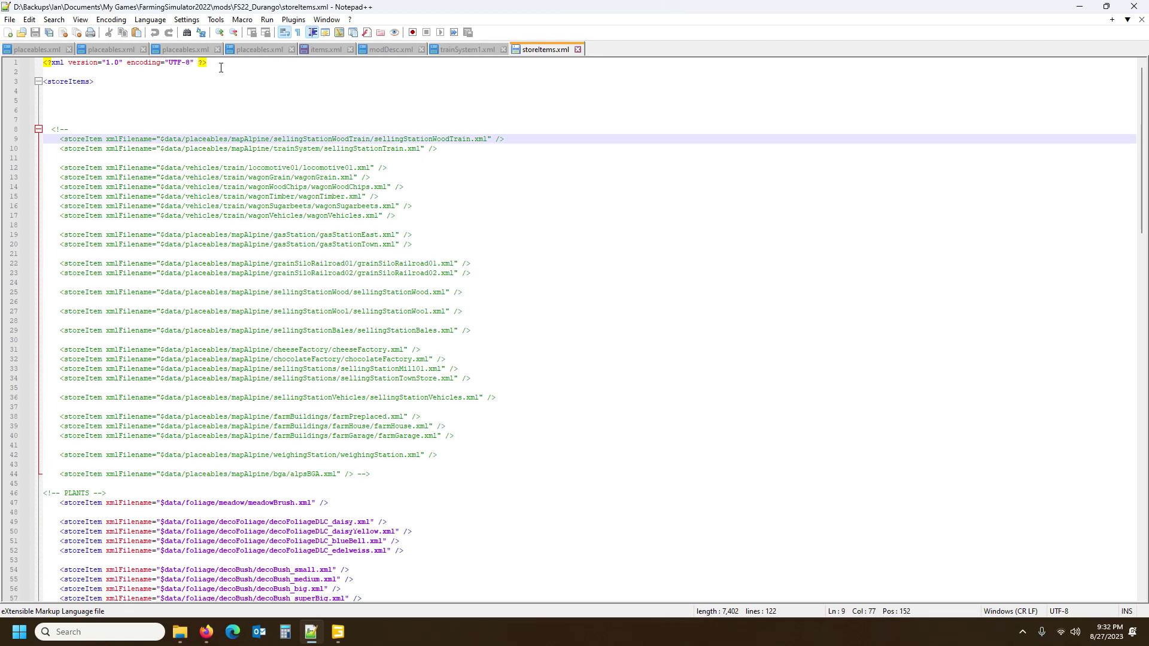
Paste the xml/trainSystem1.xml storeItem line below the opening storeItems tag in storeItems.xml and save the file.
click(53, 101)
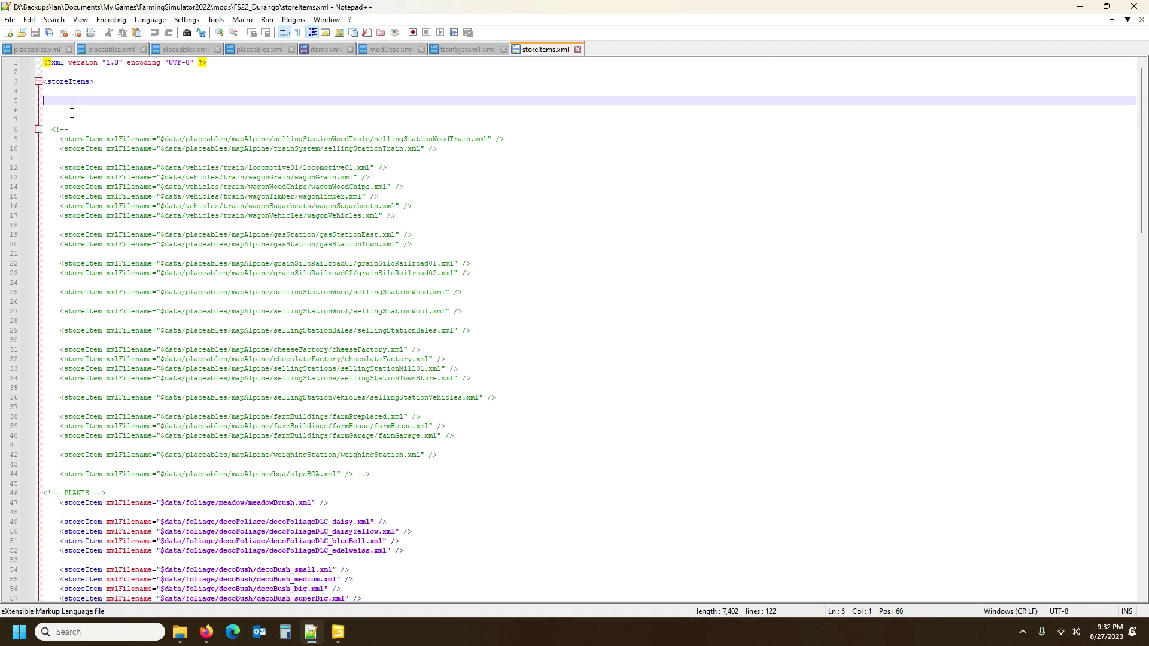
key(ctrl+v)
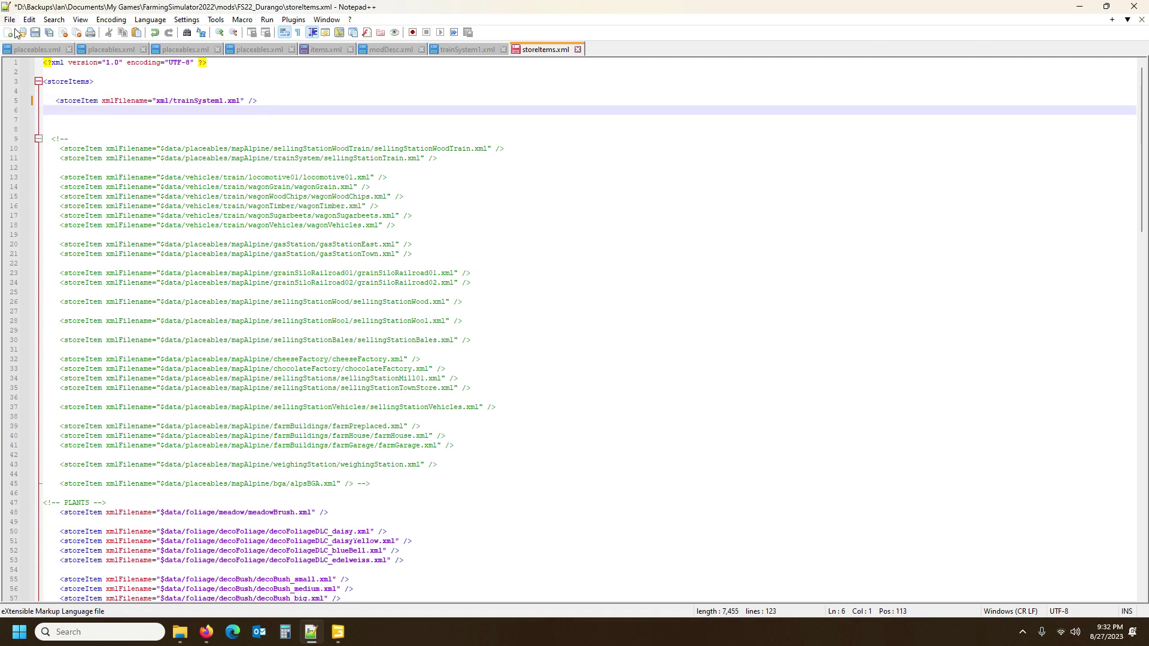
click(56, 83)
click(173, 101)
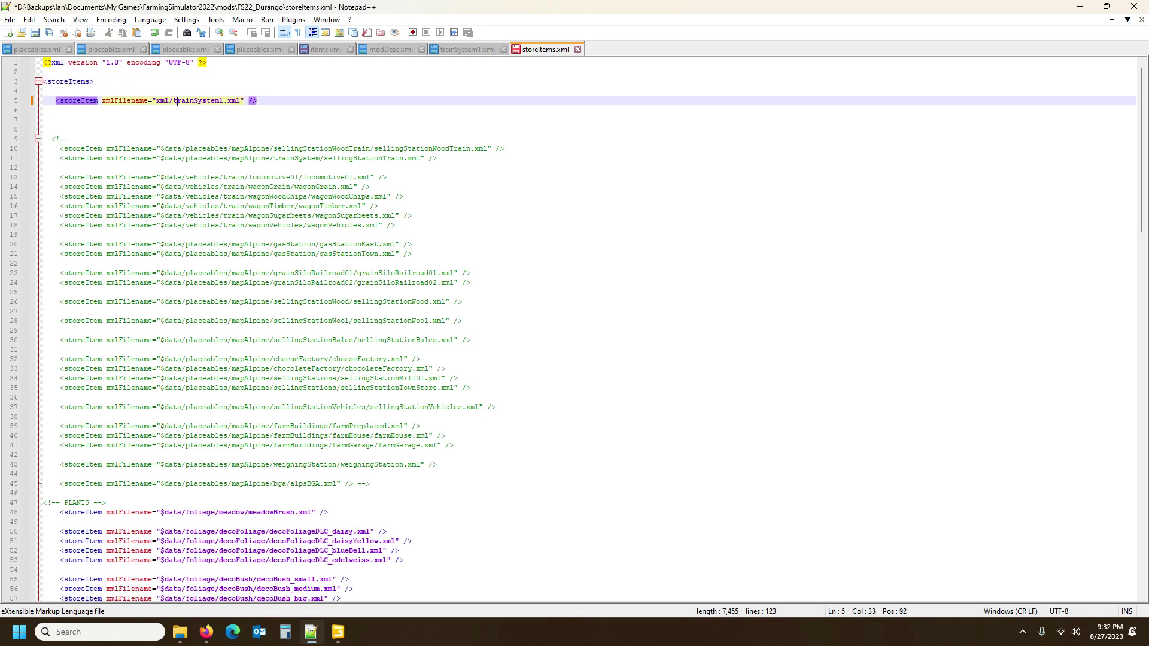
click(34, 33)
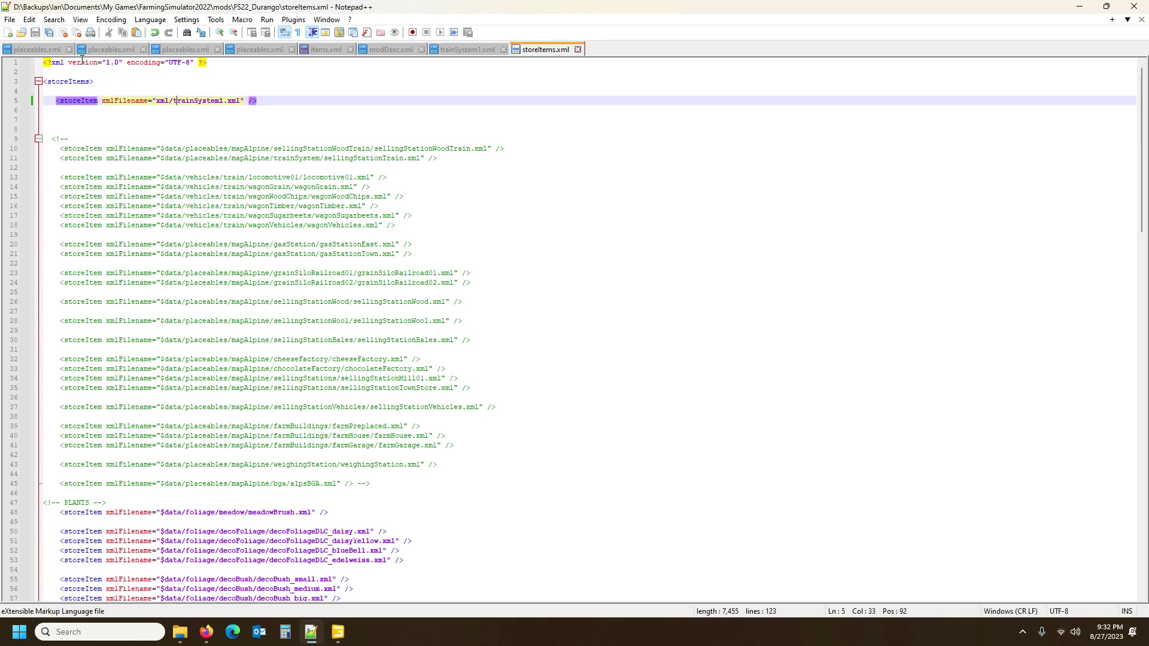
Launch Farming Simulator 22 from Steam and skip the intro to reach the main menu.
click(1022, 631)
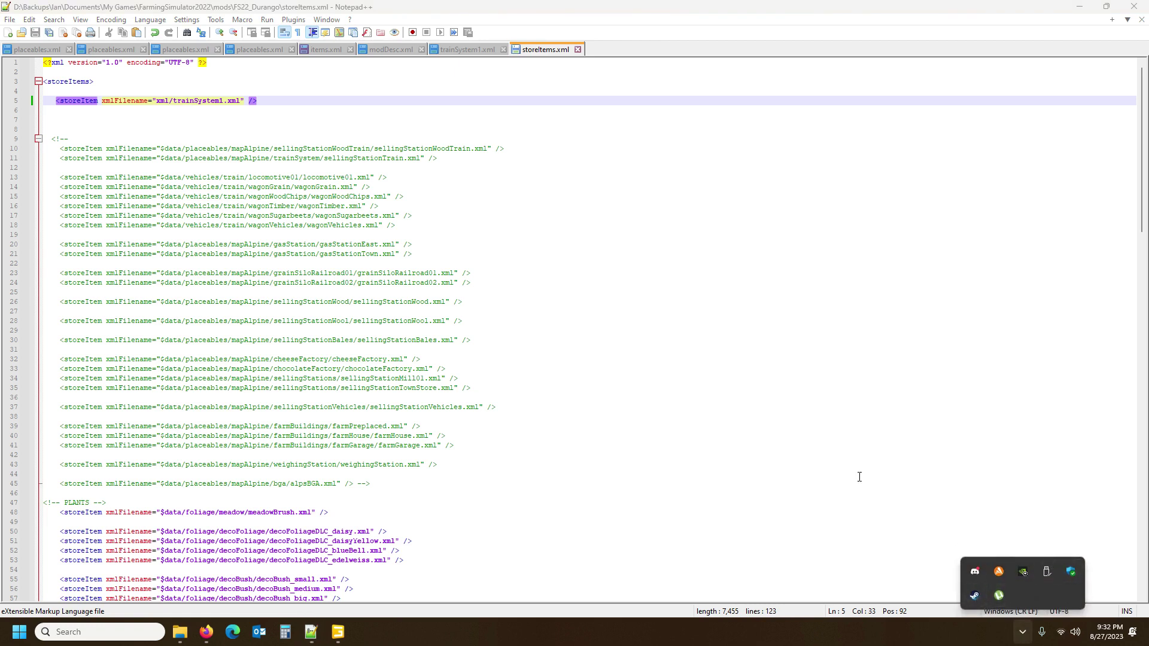
right_click(975, 596)
click(1017, 310)
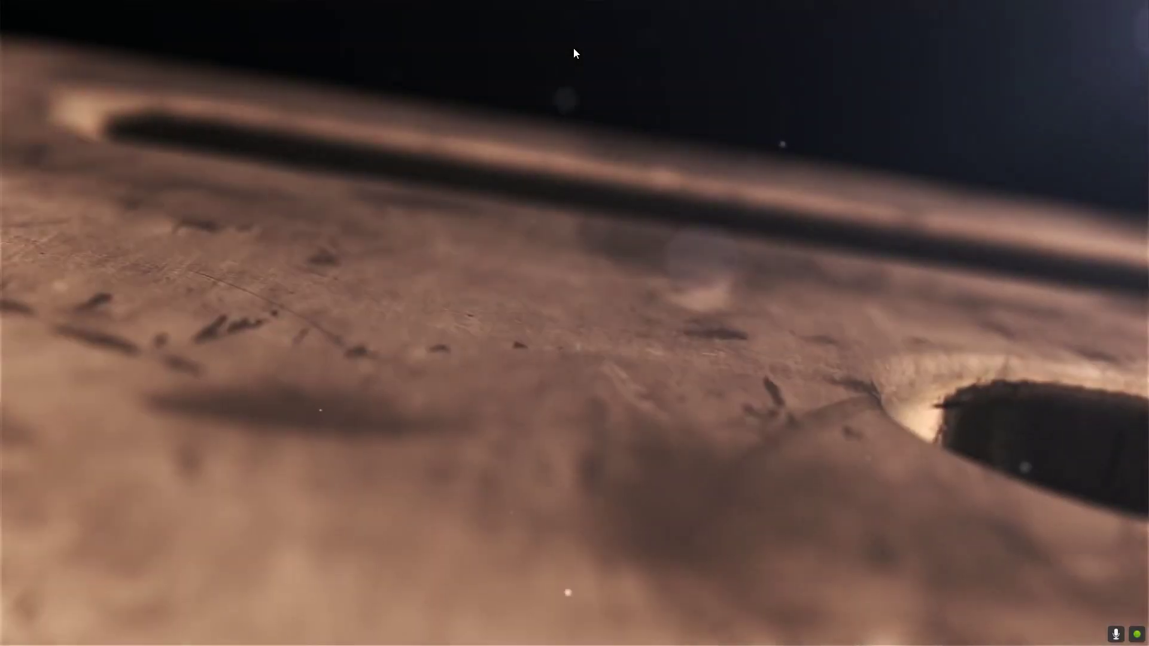
click(372, 444)
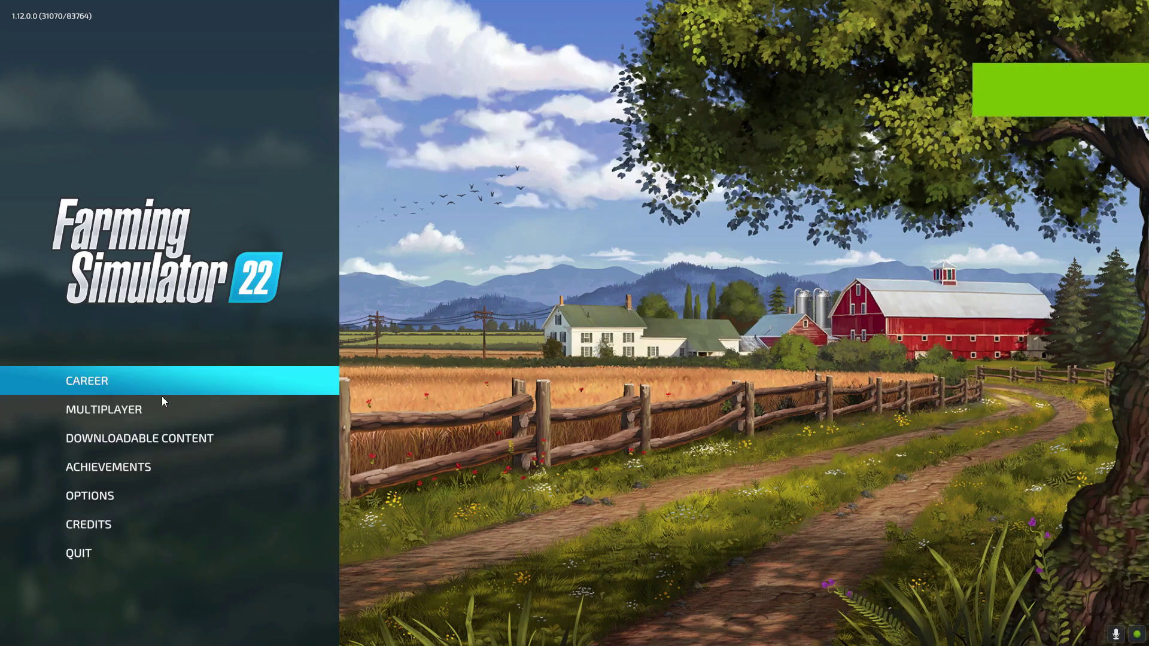
Start a new career in an empty savegame using the New Farmer mode.
click(115, 383)
click(524, 326)
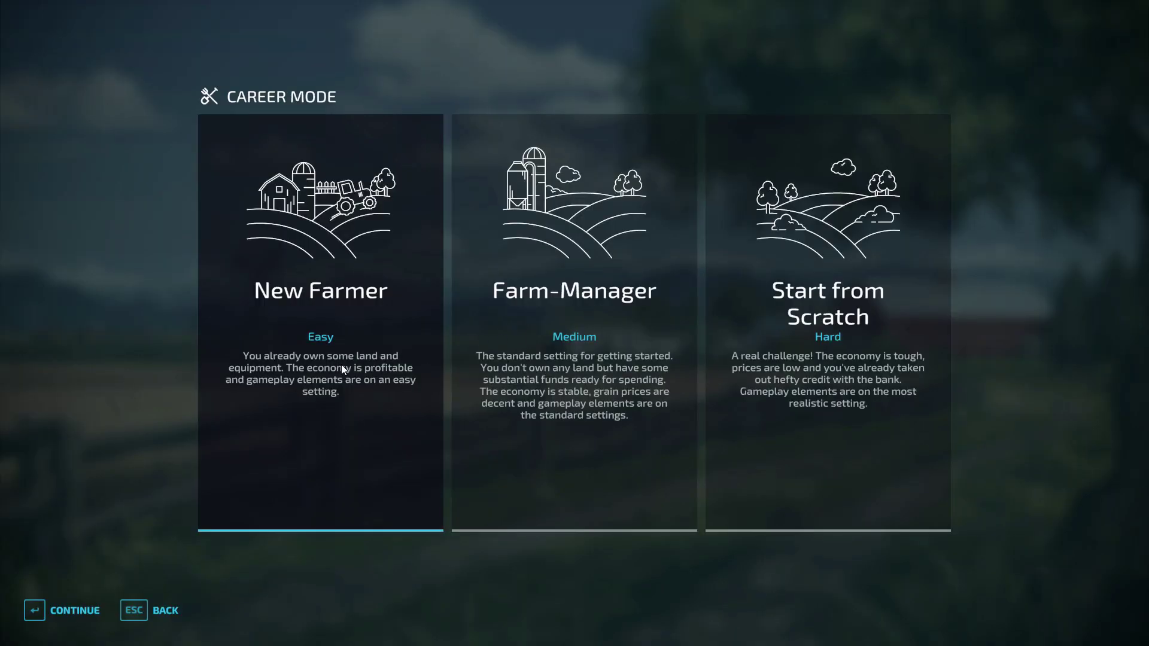
click(342, 368)
Choose the Durango_FS22 map, load and start the game, and accept the default character.
key(Right)
key(Right)
key(Right)
key(Right)
key(Right)
key(Right)
key(Right)
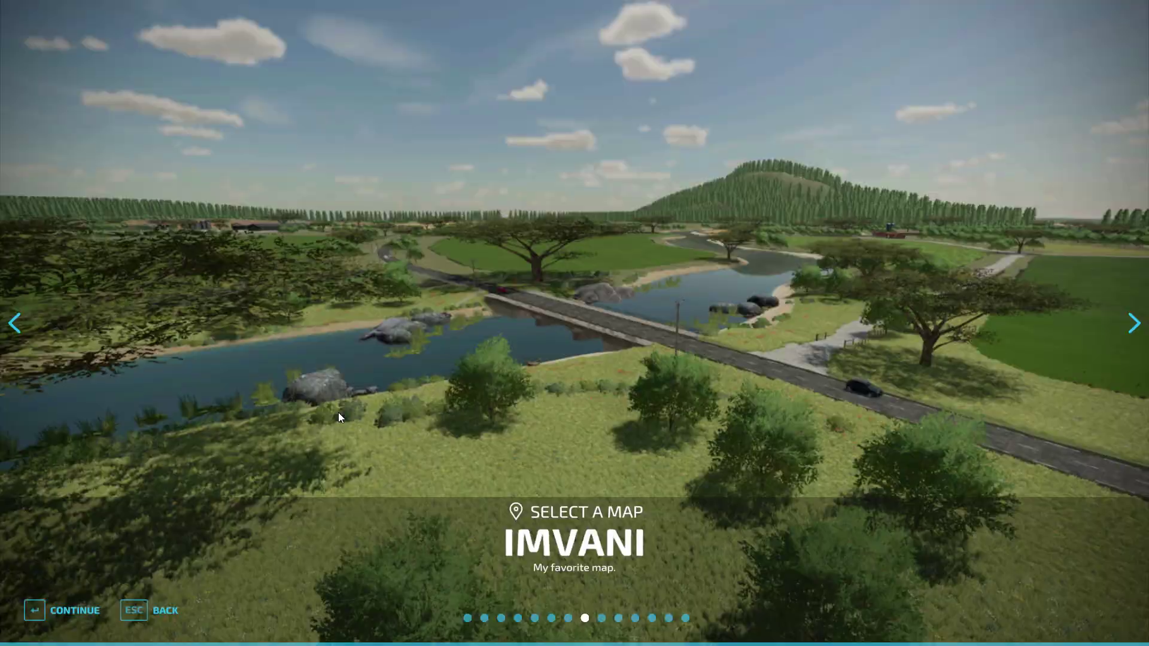
key(Right)
key(Right)
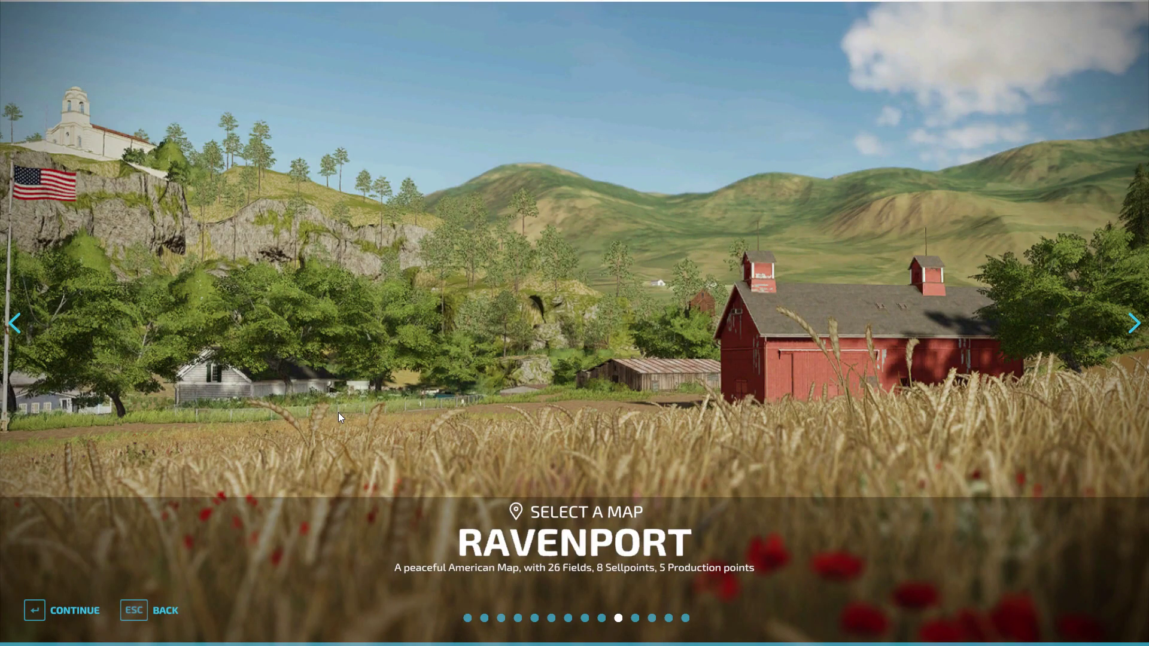
key(Right)
key(Left)
key(Left)
key(Left)
key(Left)
key(Return)
key(Return)
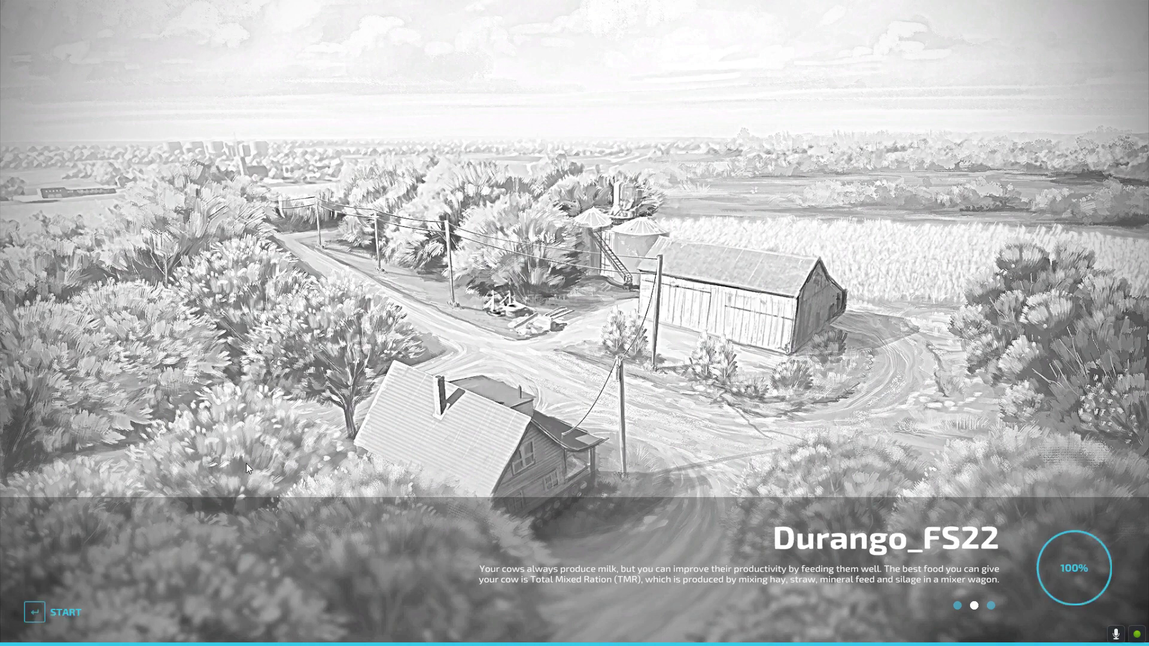
key(Return)
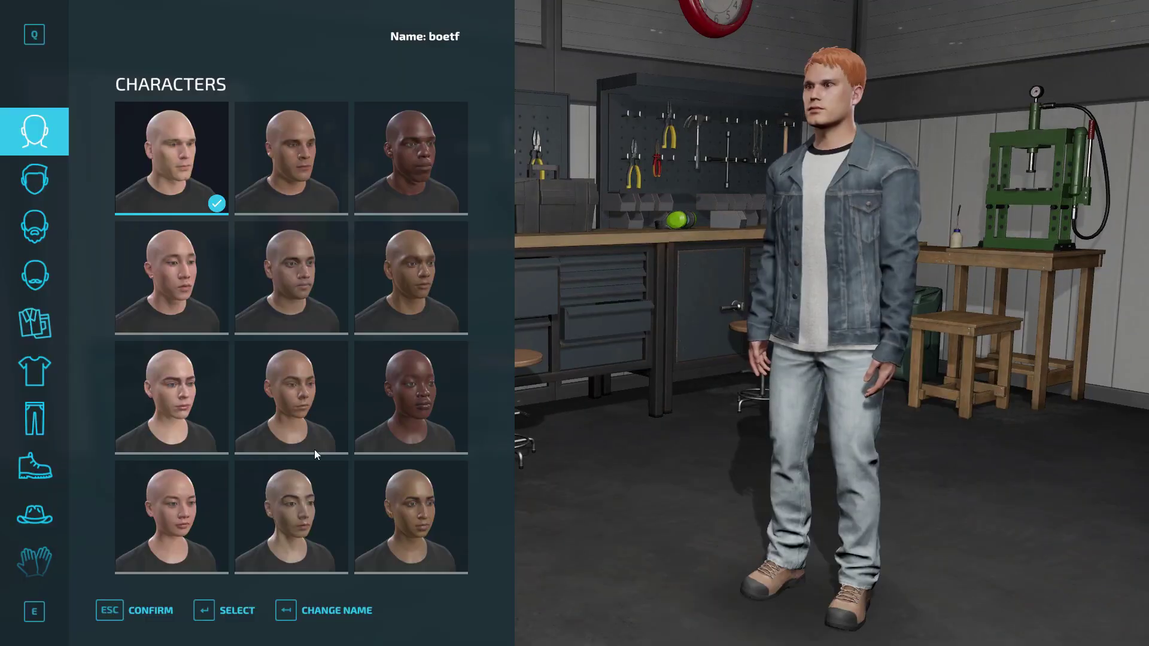
click(141, 609)
click(413, 410)
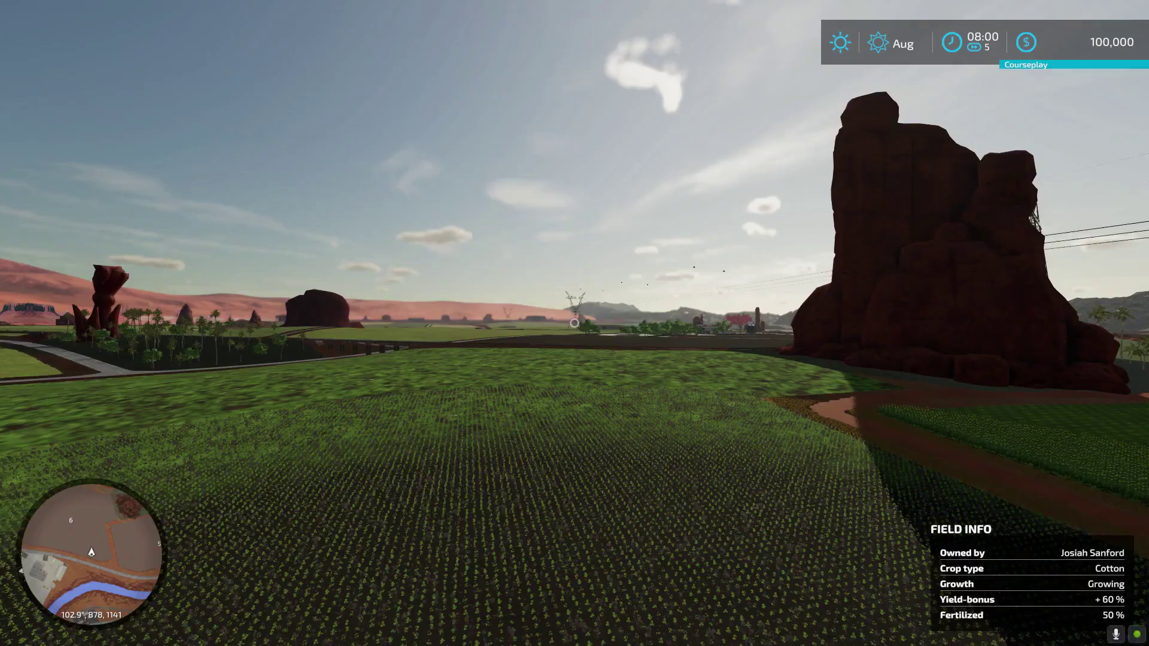
Inspect the southern half of the in-game Durango map, then return to the field view.
key(Escape)
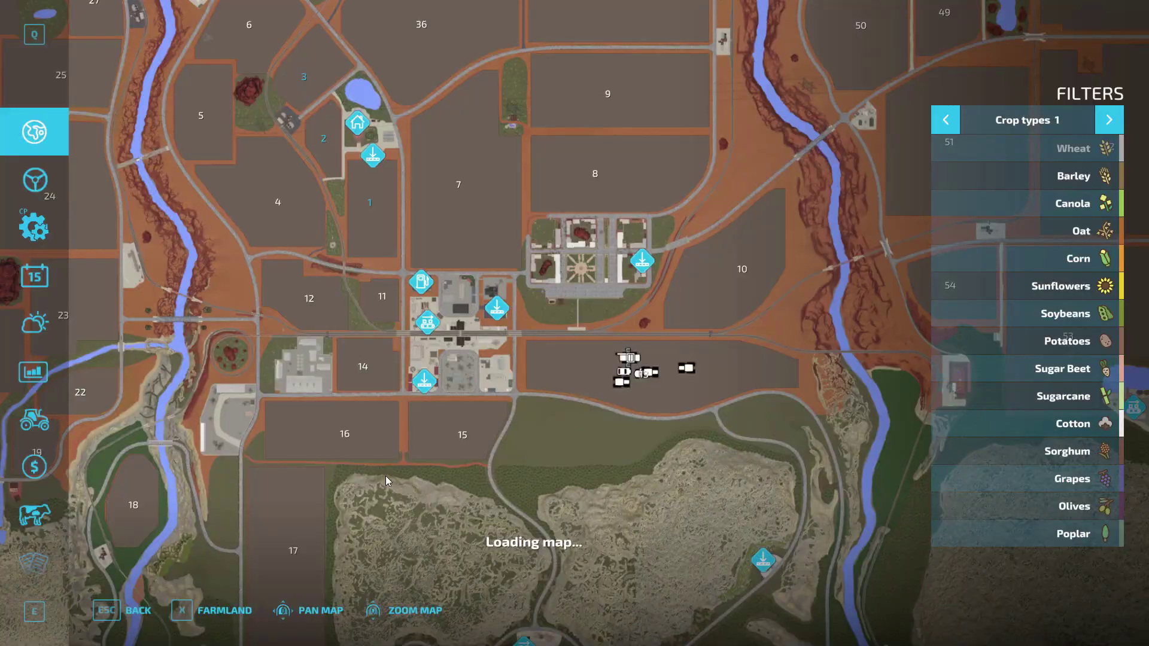
scroll(412, 365, down, 2)
drag(479, 547, 506, 317)
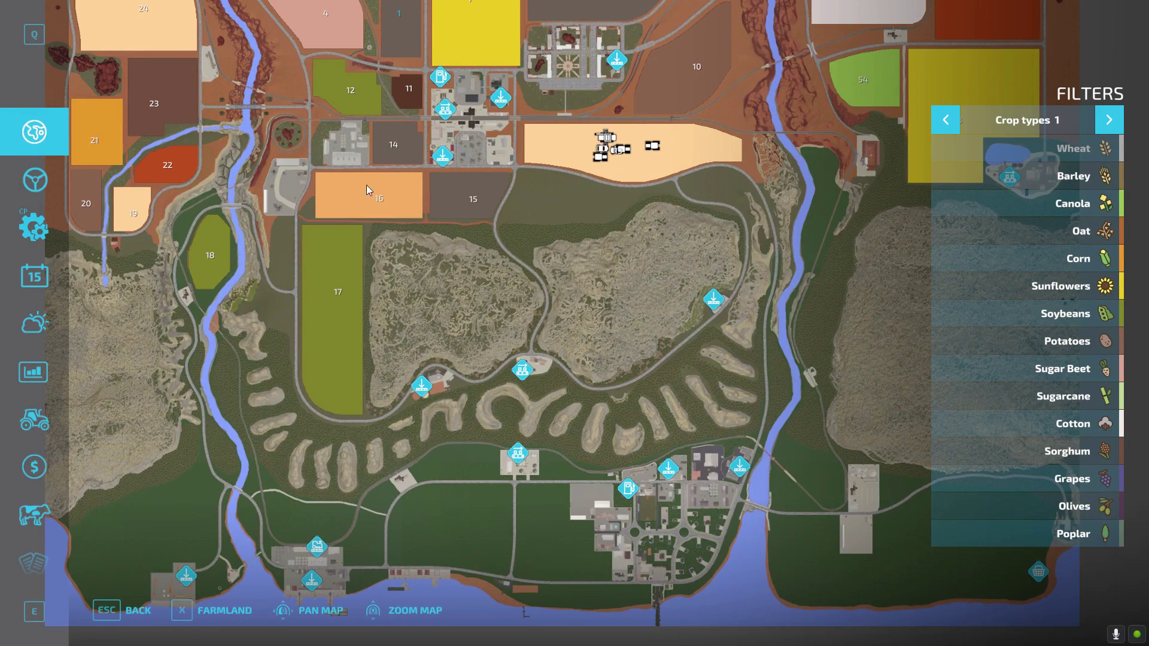
key(Escape)
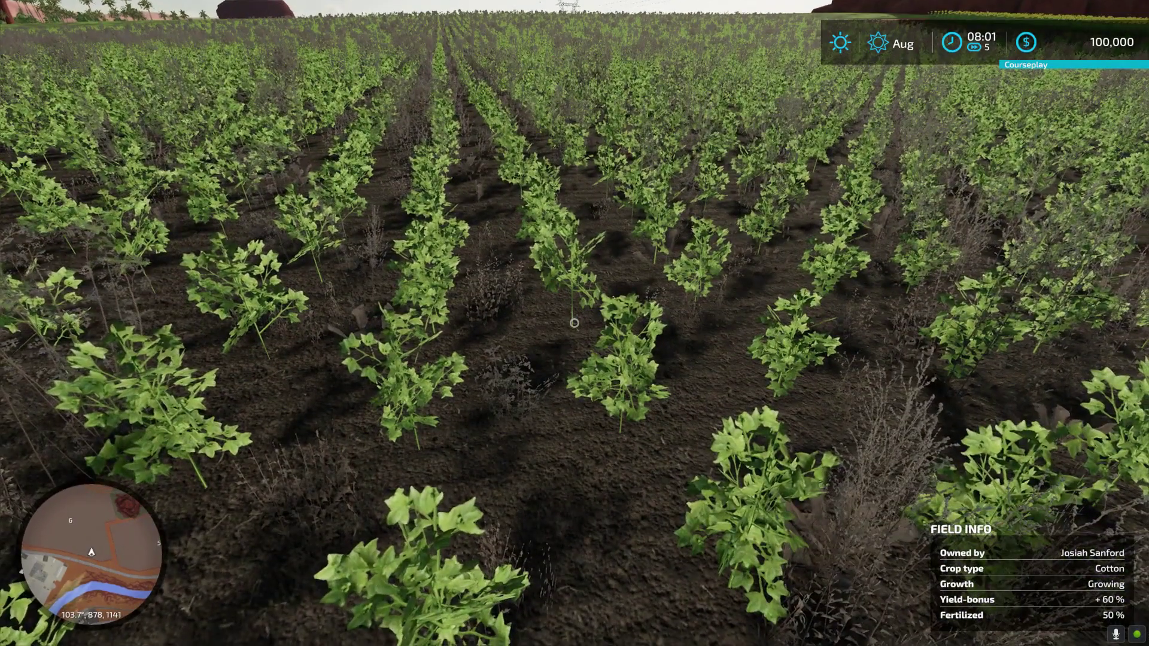
Open the in-game console and examine the map-loading log for messages about xml/trainSystem1.xml and the selling stations.
key(grave)
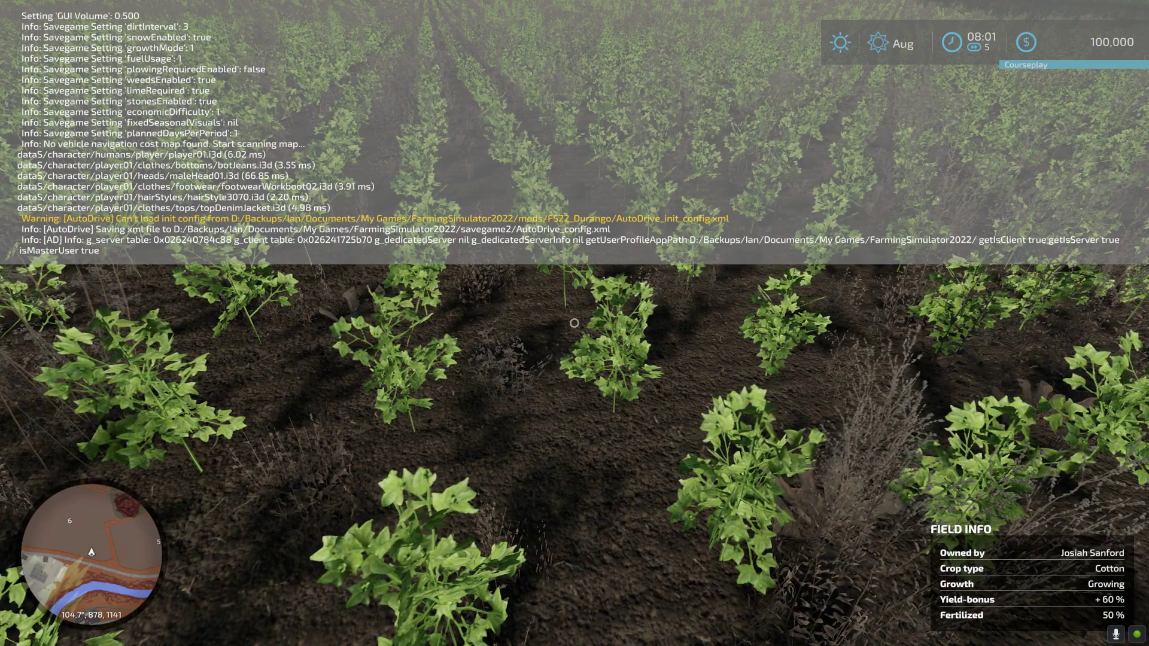
scroll(276, 137, up, 1)
scroll(275, 138, up, 11)
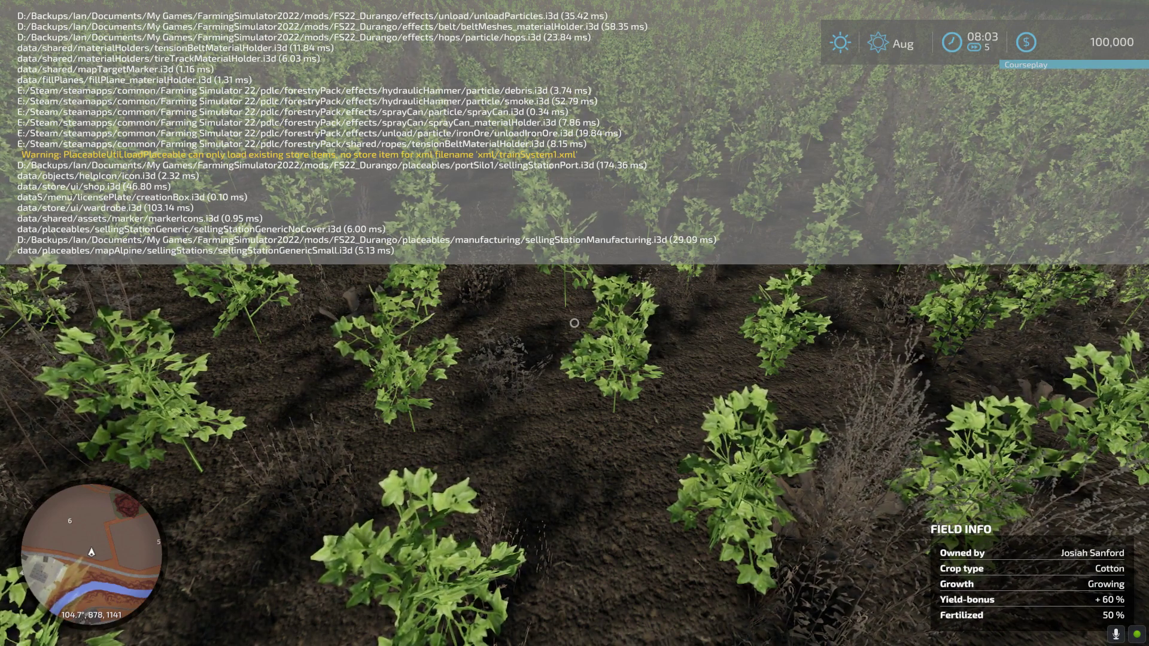
scroll(335, 138, up, 6)
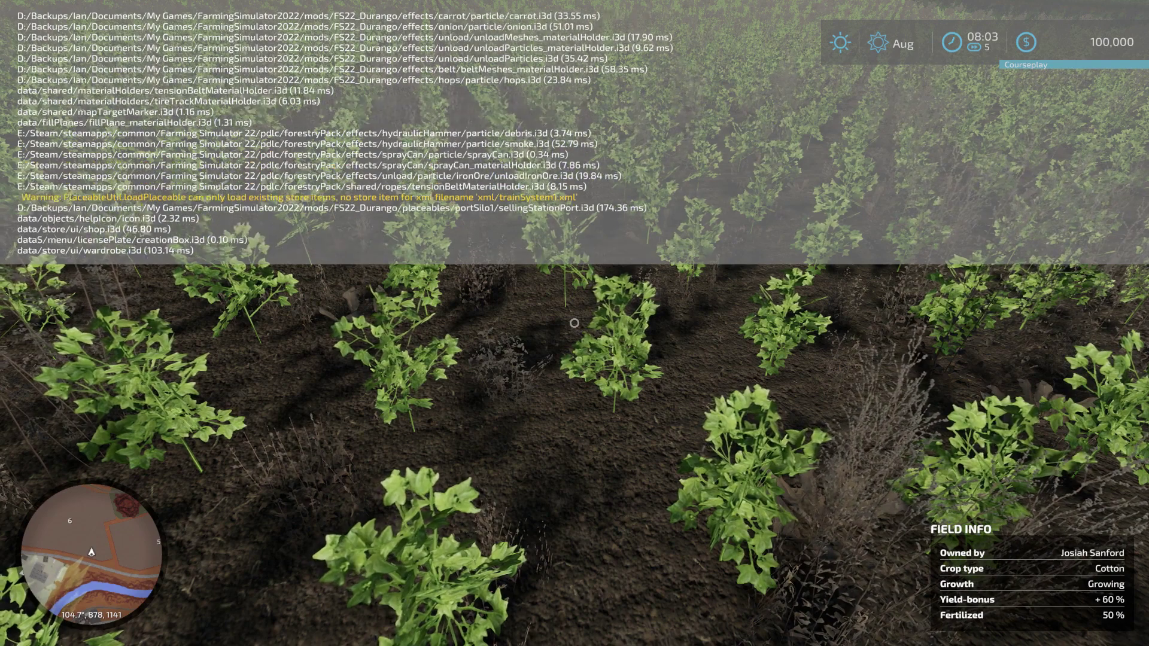
scroll(335, 137, up, 6)
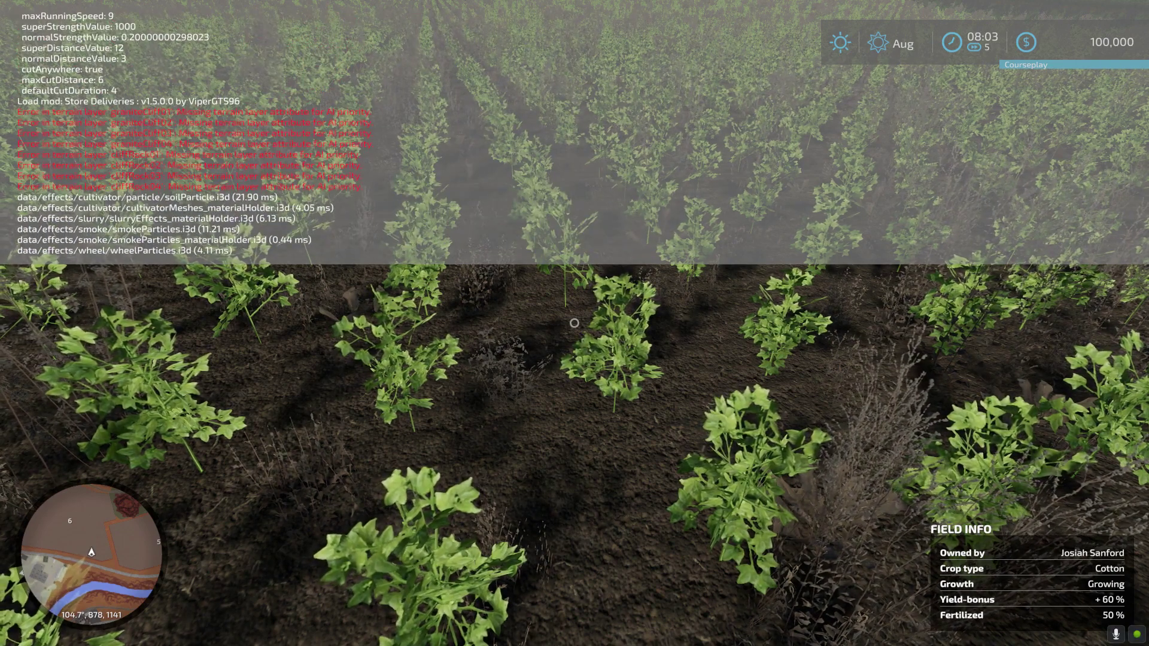
scroll(335, 138, down, 10)
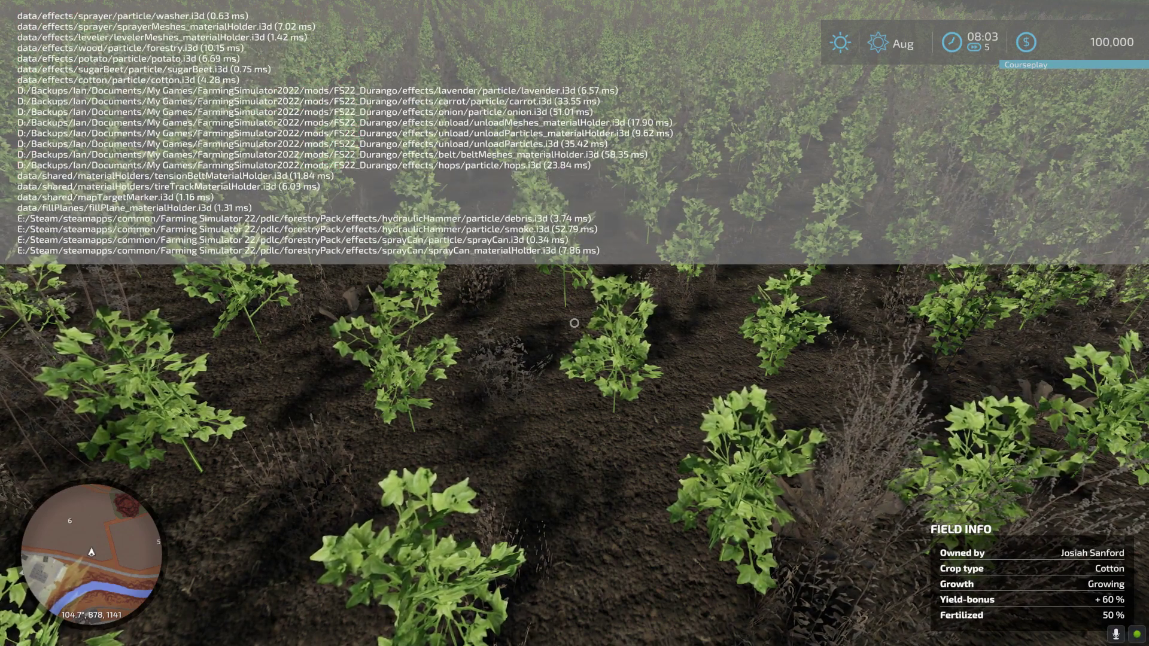
scroll(335, 137, down, 5)
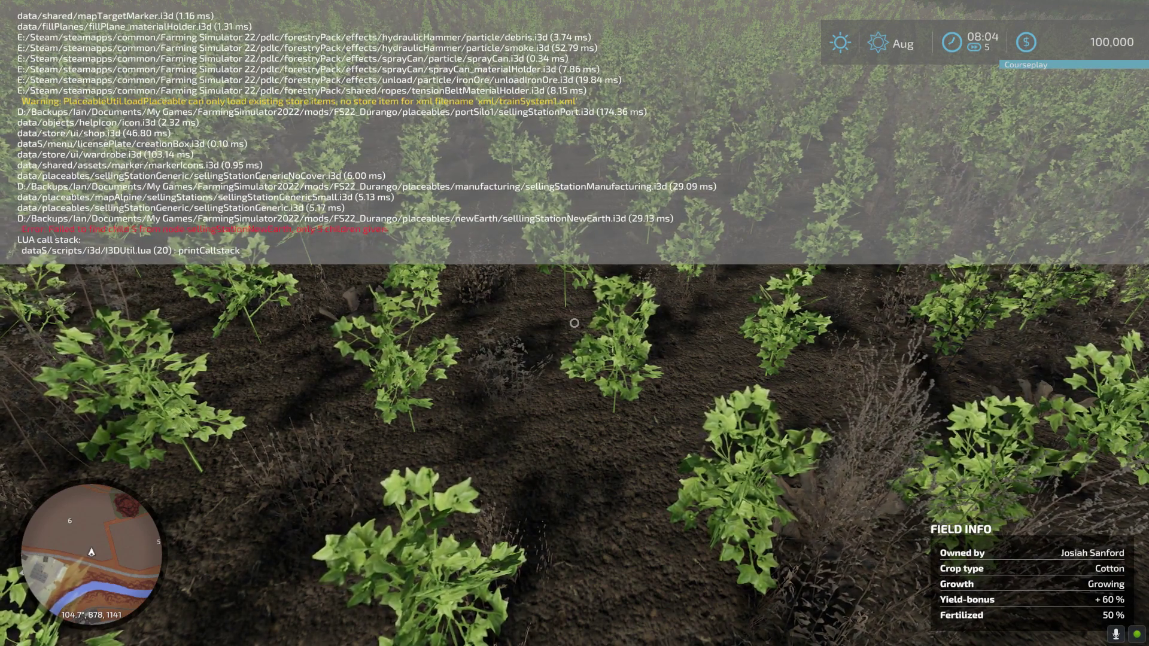
Quit the Durango game without saving.
key(Escape)
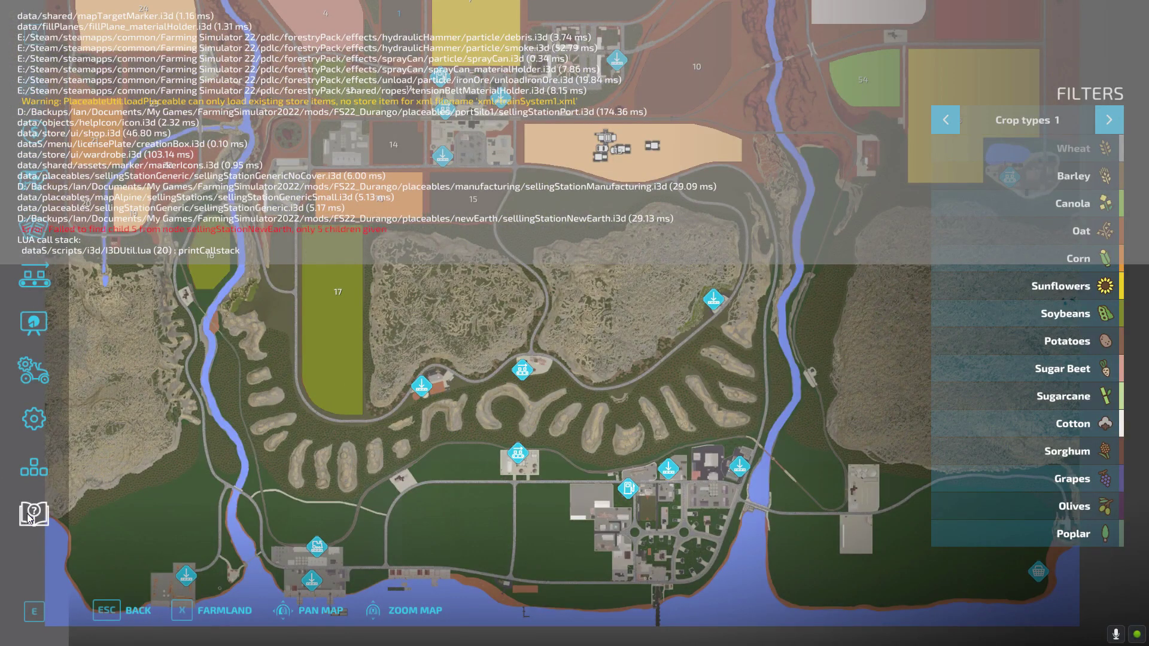
click(33, 562)
click(341, 610)
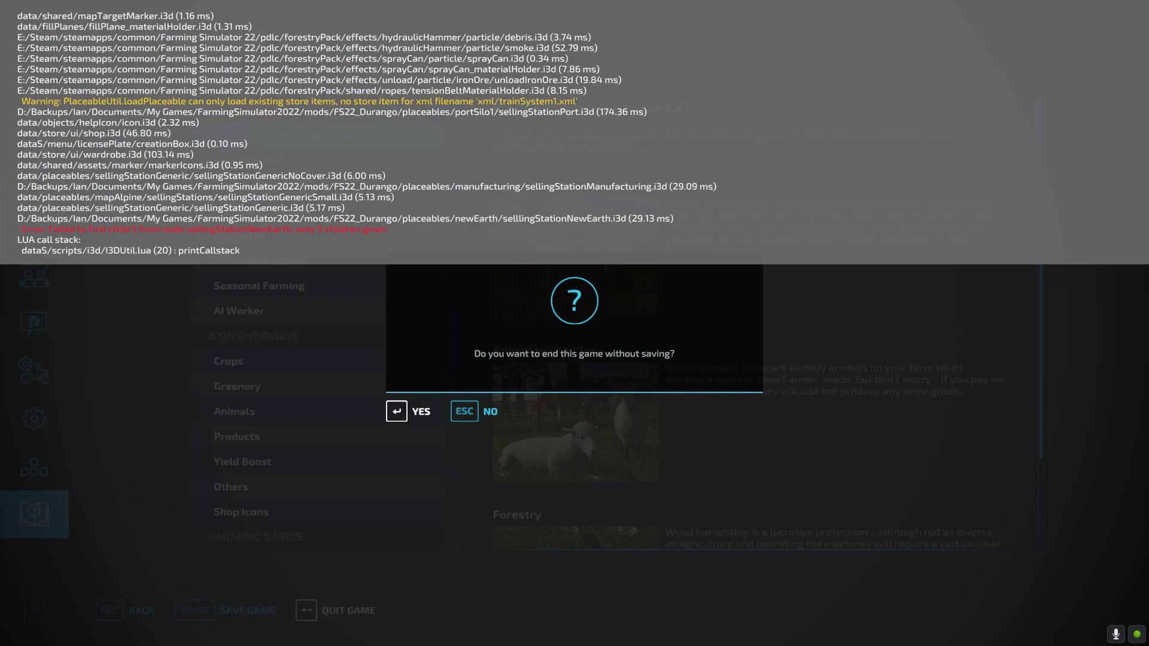
click(406, 407)
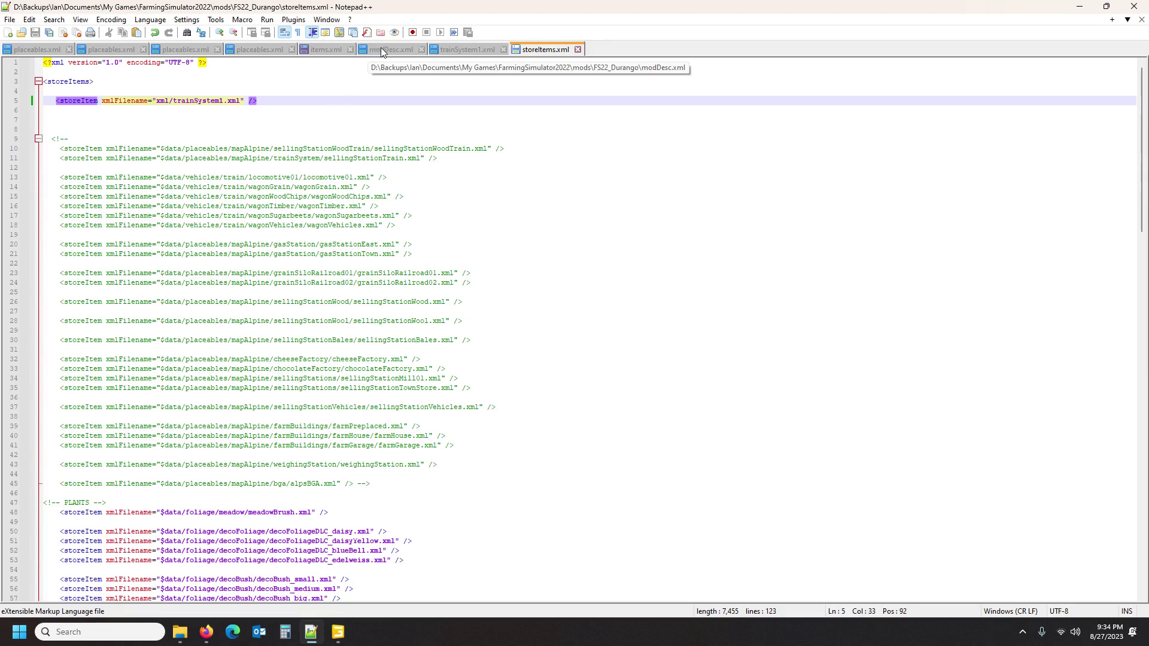
Check the trainSystem placeable entry's mapBoundId and filename in the FS22_Durango placeables.xml.
click(258, 49)
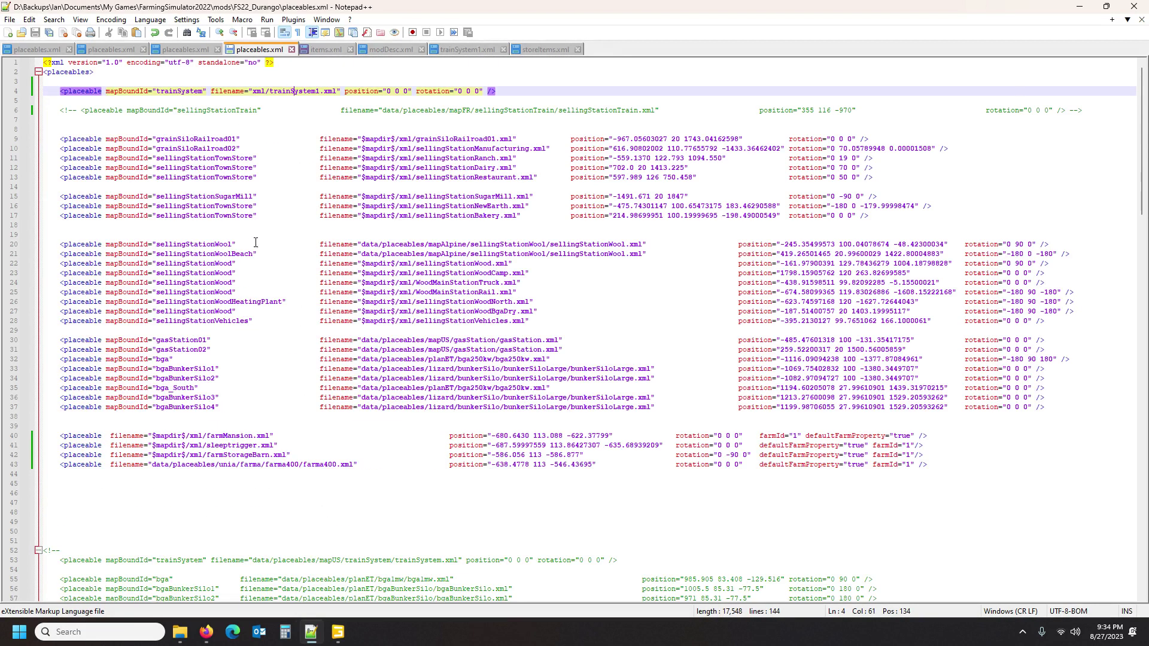
click(184, 94)
click(273, 89)
Rename trainSystem1.xml to trainSystem.xml in the FS22_Durango xml folder in File Explorer.
click(179, 632)
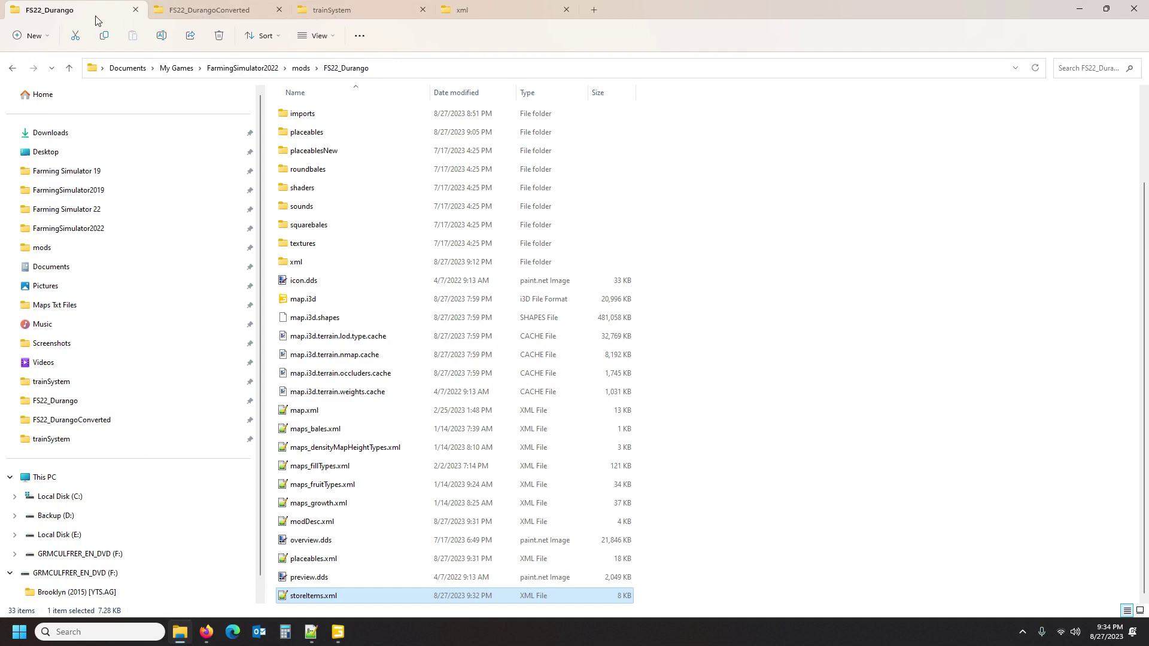
double_click(325, 262)
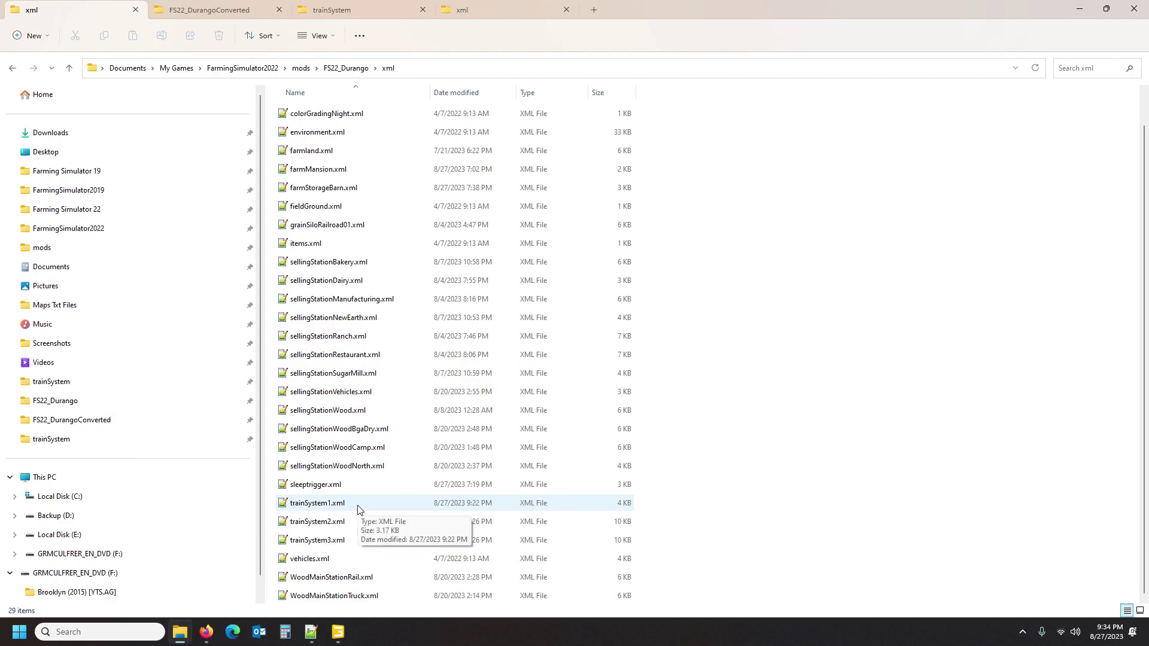
click(329, 508)
key(F2)
key(Right)
key(Left)
key(Delete)
click(324, 521)
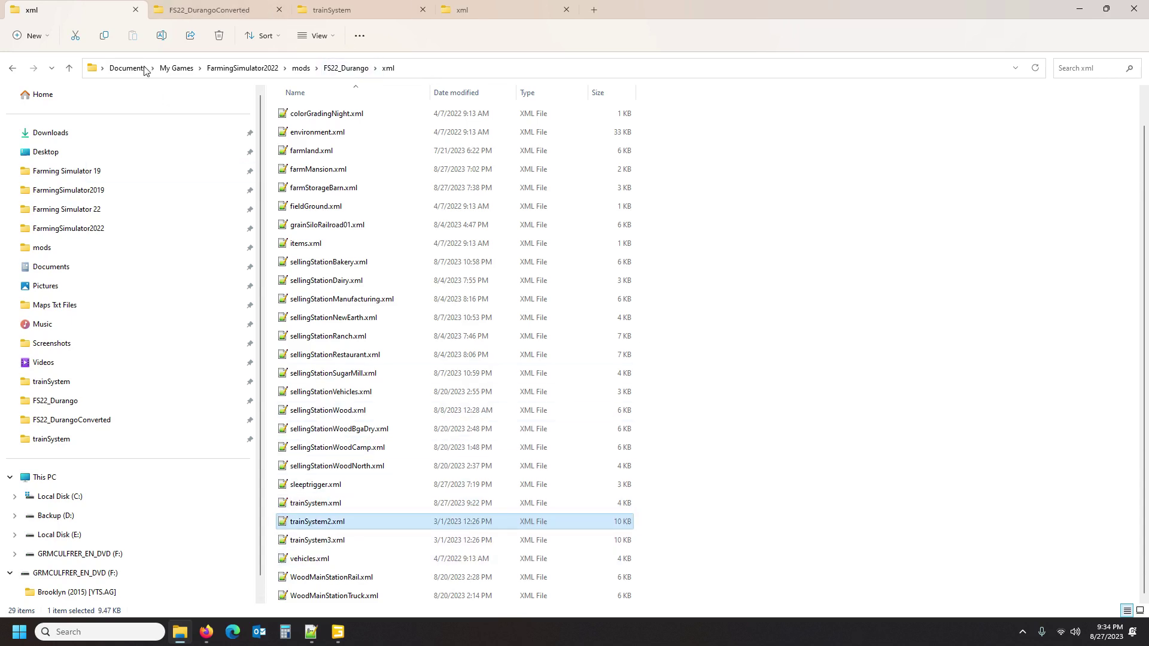
Switch to Notepad++, change the trainSystem placeable's filename to xml/trainSystem.xml in placeables.xml, and save the file.
click(312, 632)
click(317, 92)
key(Delete)
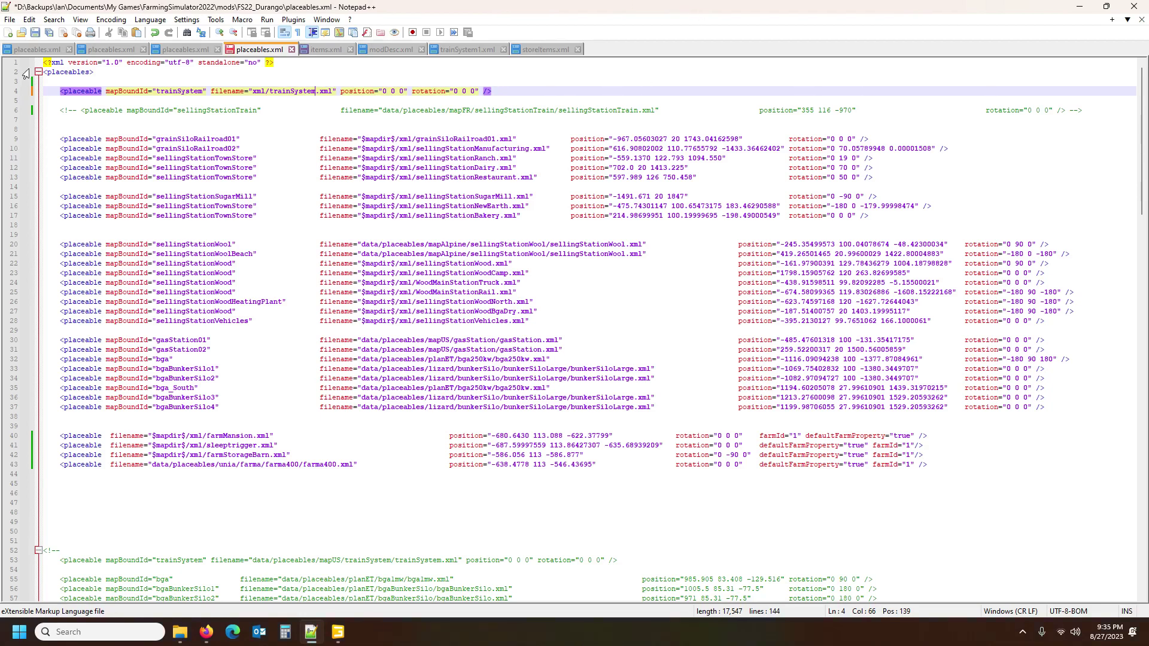
click(35, 33)
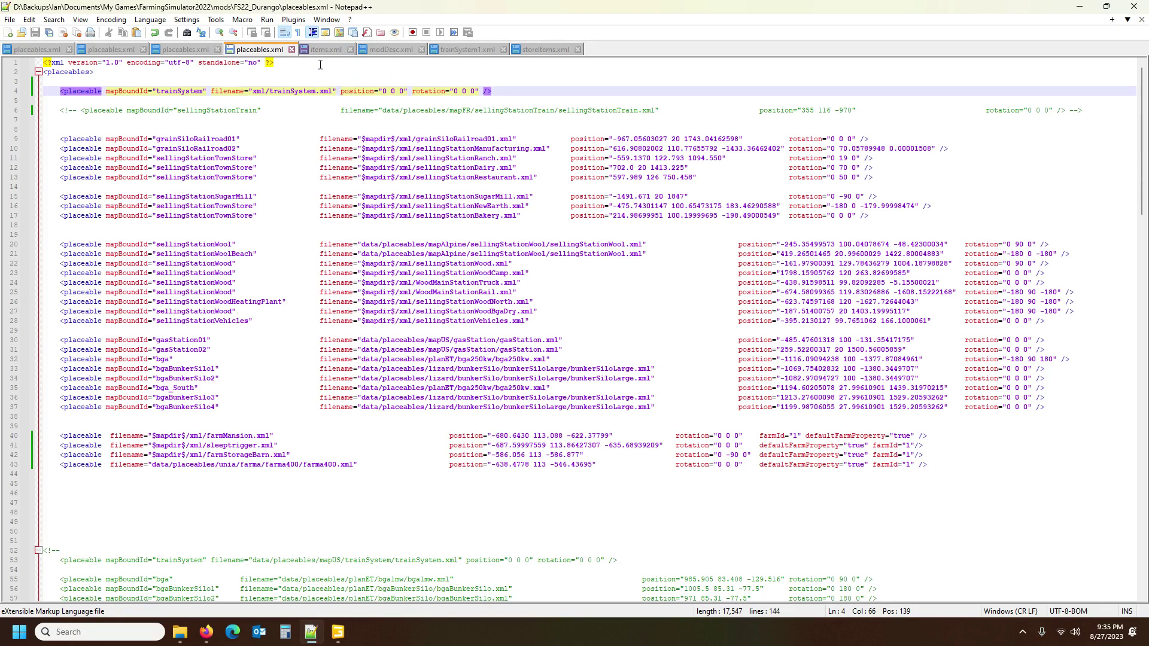
Comment out the mapFR sellingStationTrain.xml storeItem line in modDesc.xml and save the file.
click(390, 49)
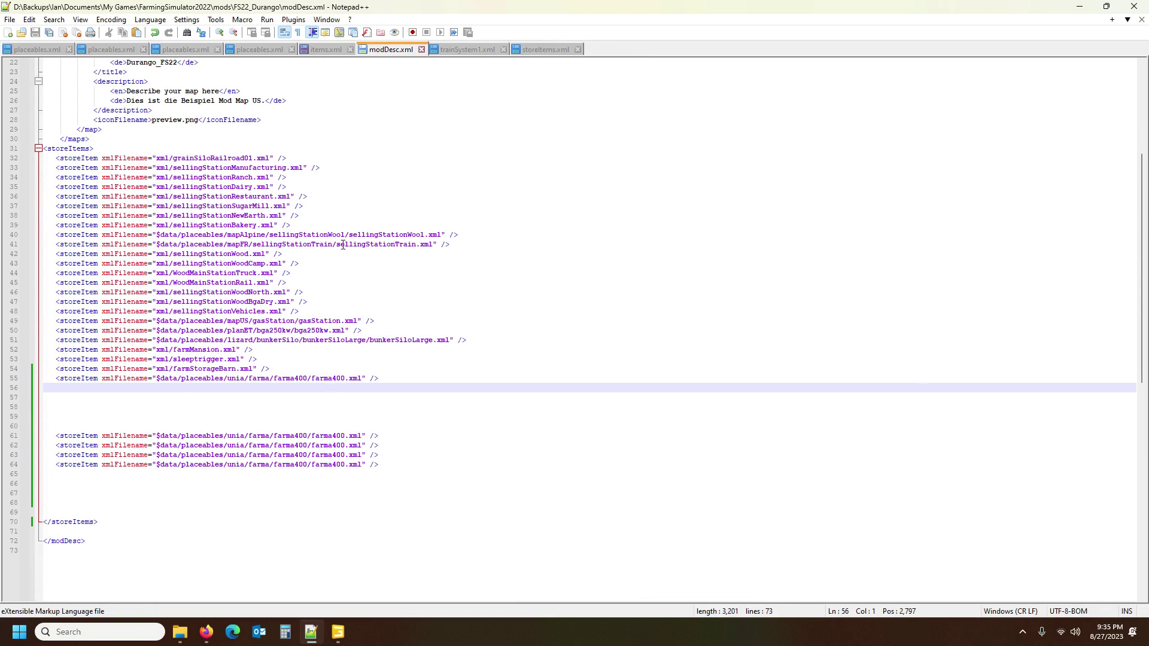
click(370, 244)
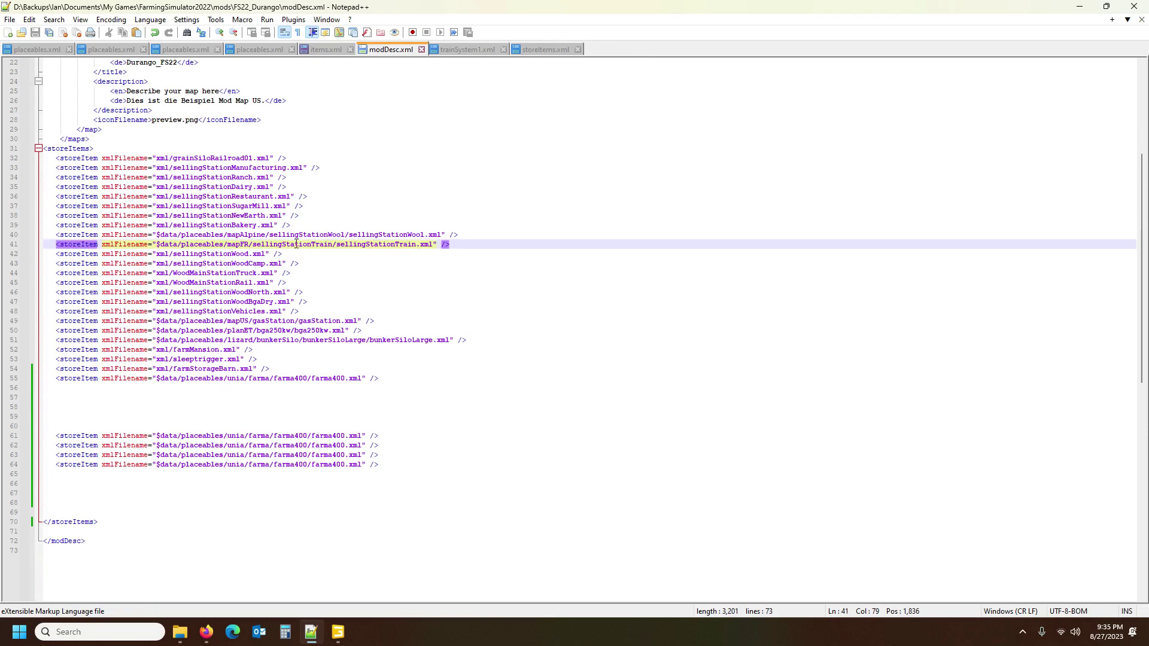
click(57, 244)
key(Left)
key(Left)
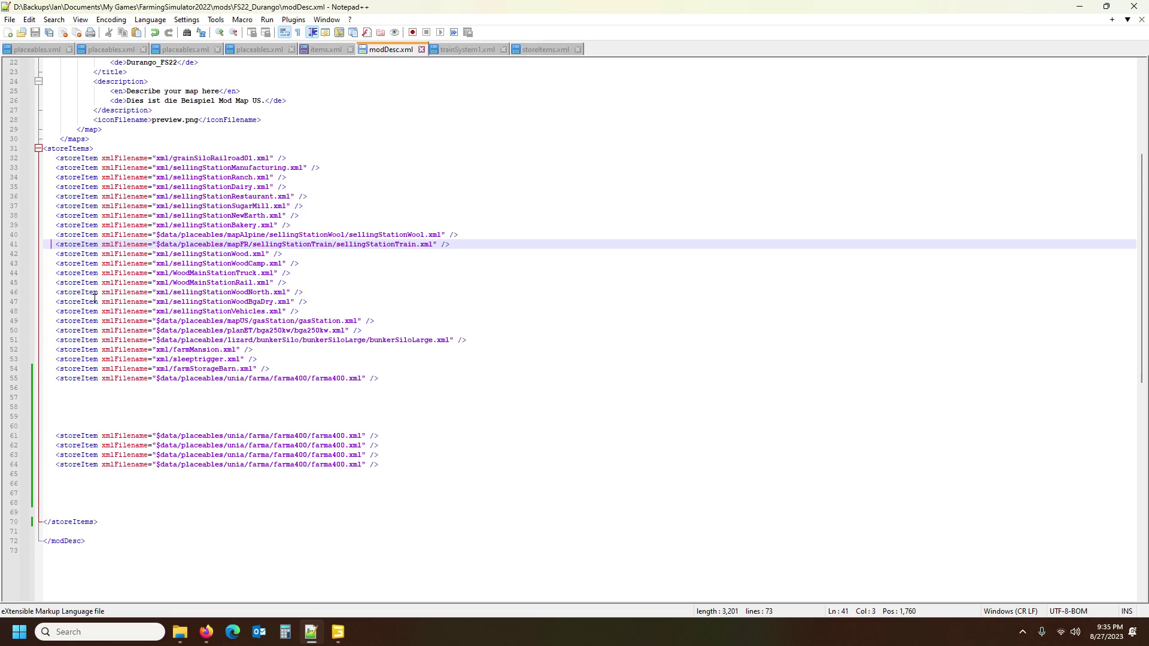
text(<!--)
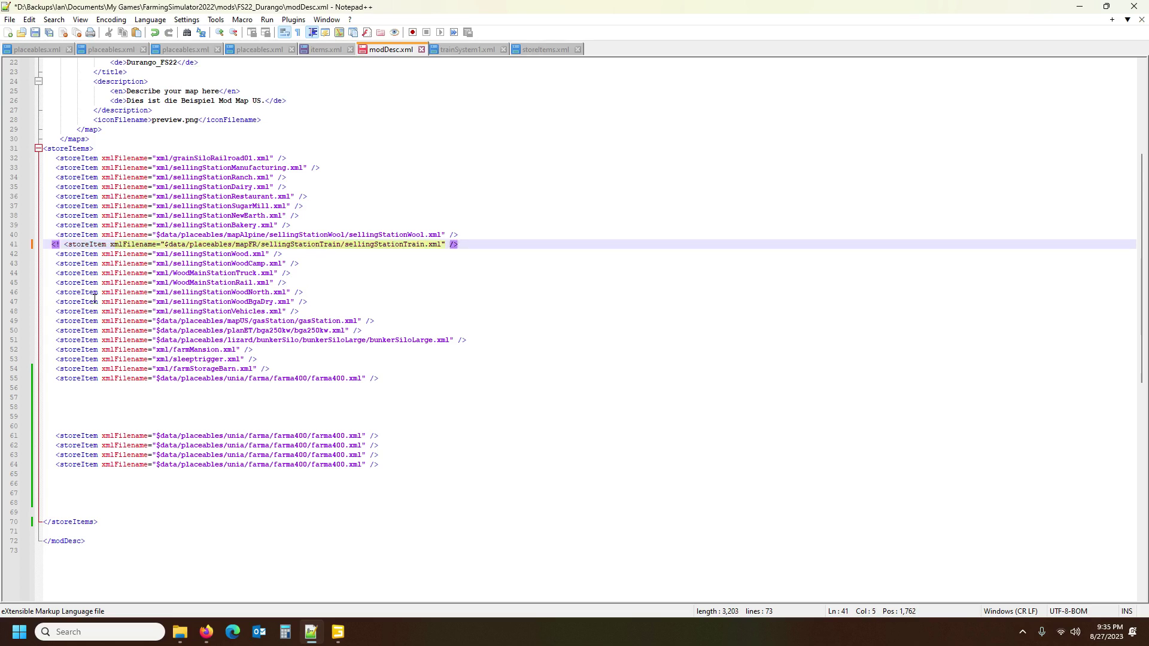
key(BackSpace)
click(492, 244)
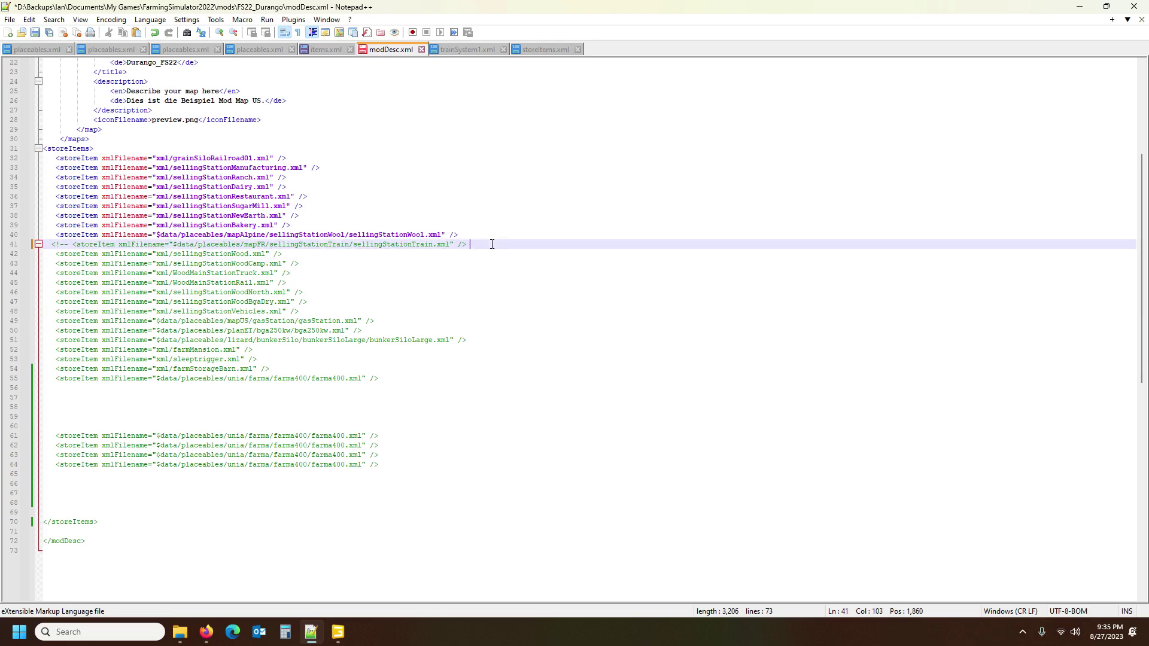
text(-->)
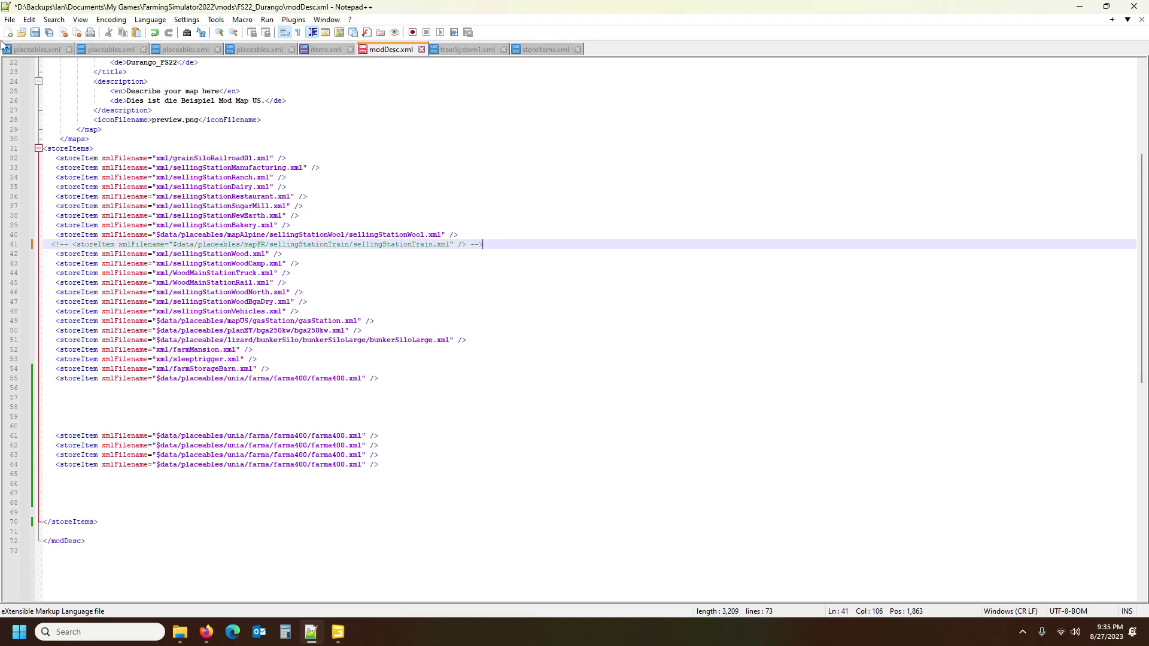
click(34, 32)
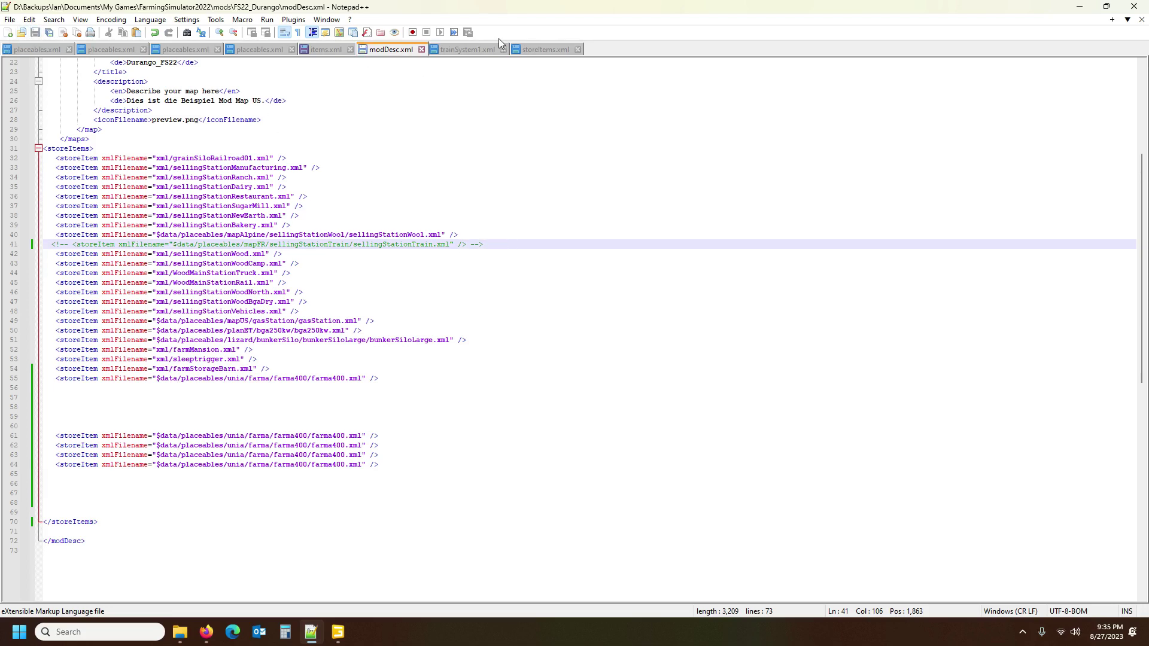
Close the missing trainSystem1.xml in the editor without keeping it.
click(476, 50)
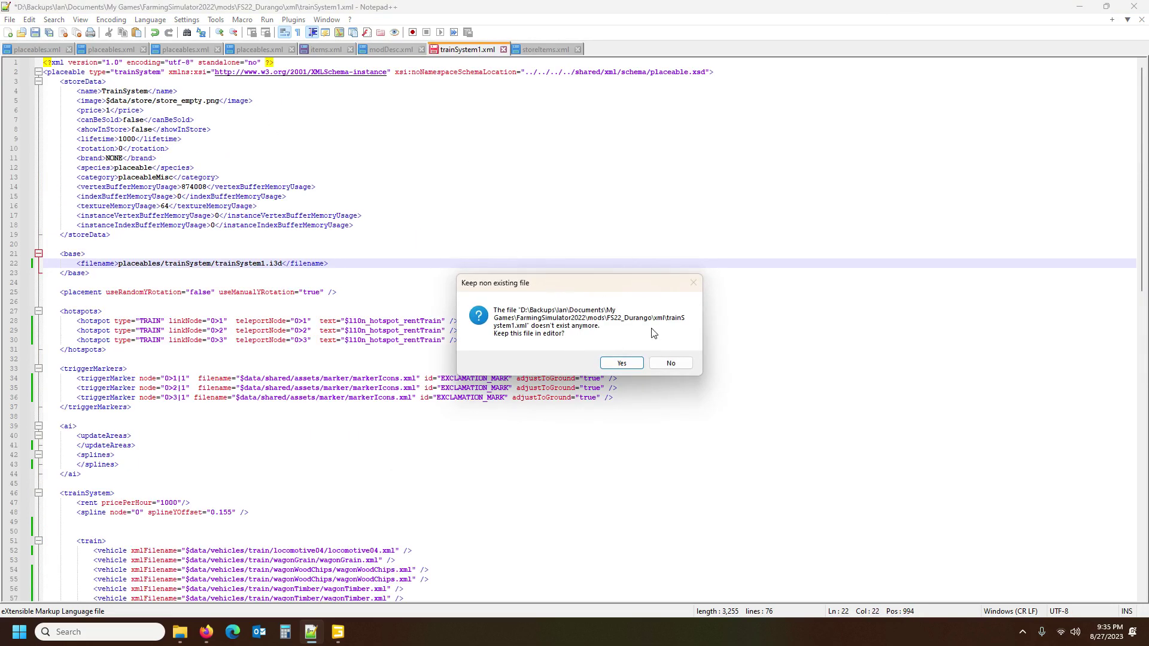
click(671, 363)
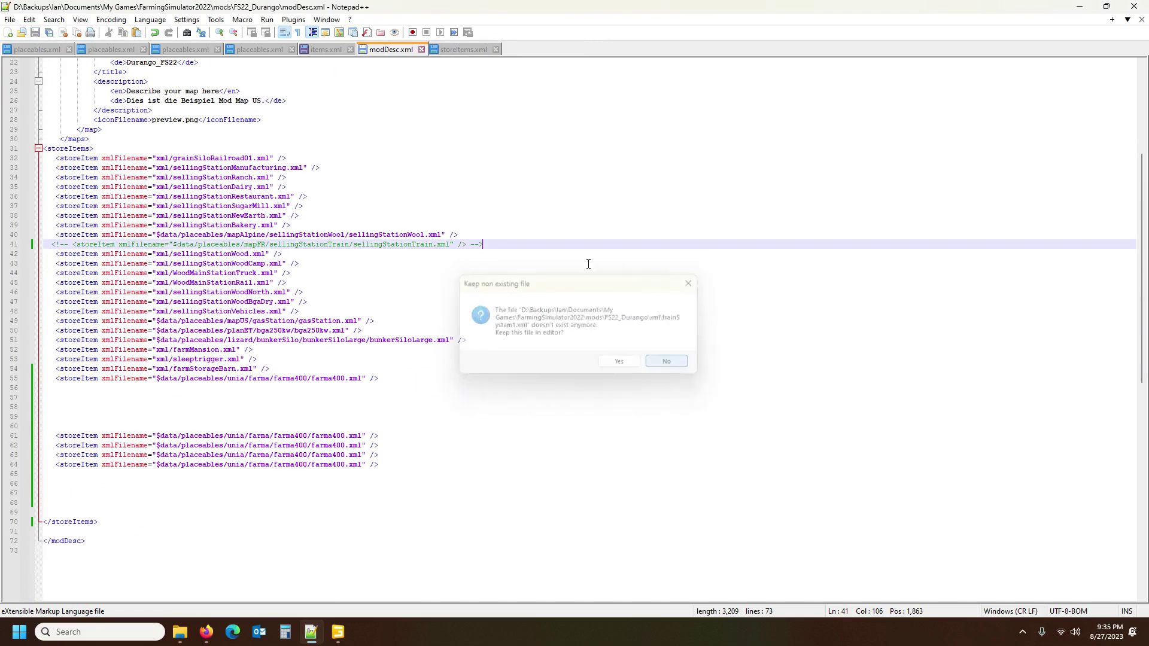
In storeItems.xml, change the train system storeItem's filename to xml/trainSystem.xml and save the file.
click(468, 51)
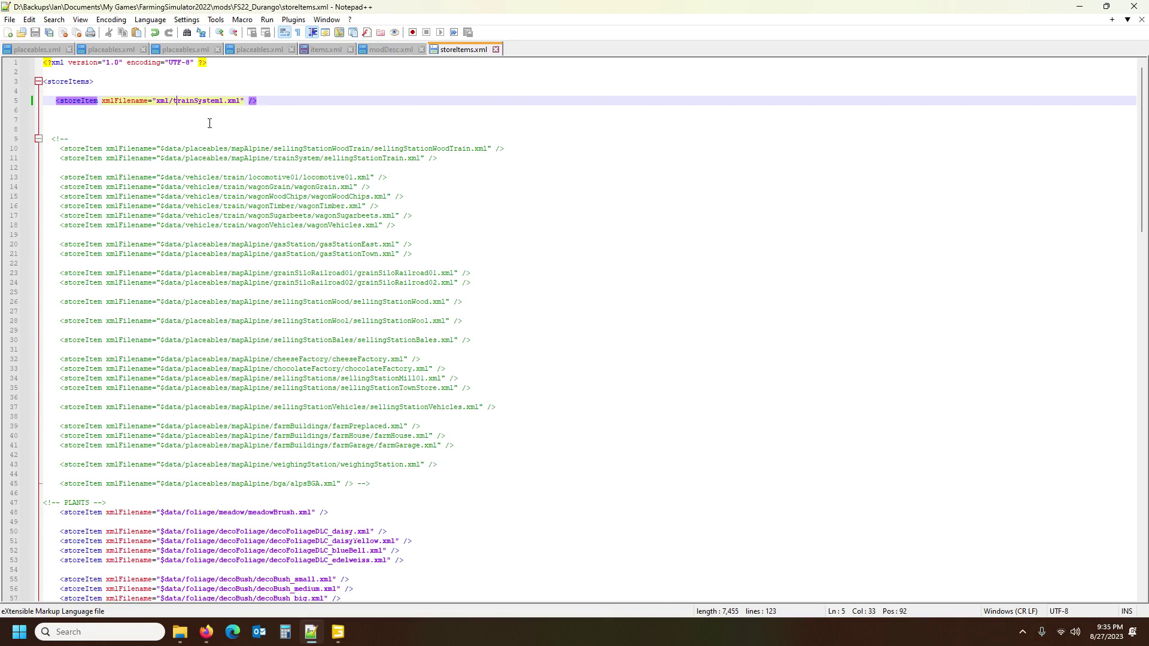
click(219, 101)
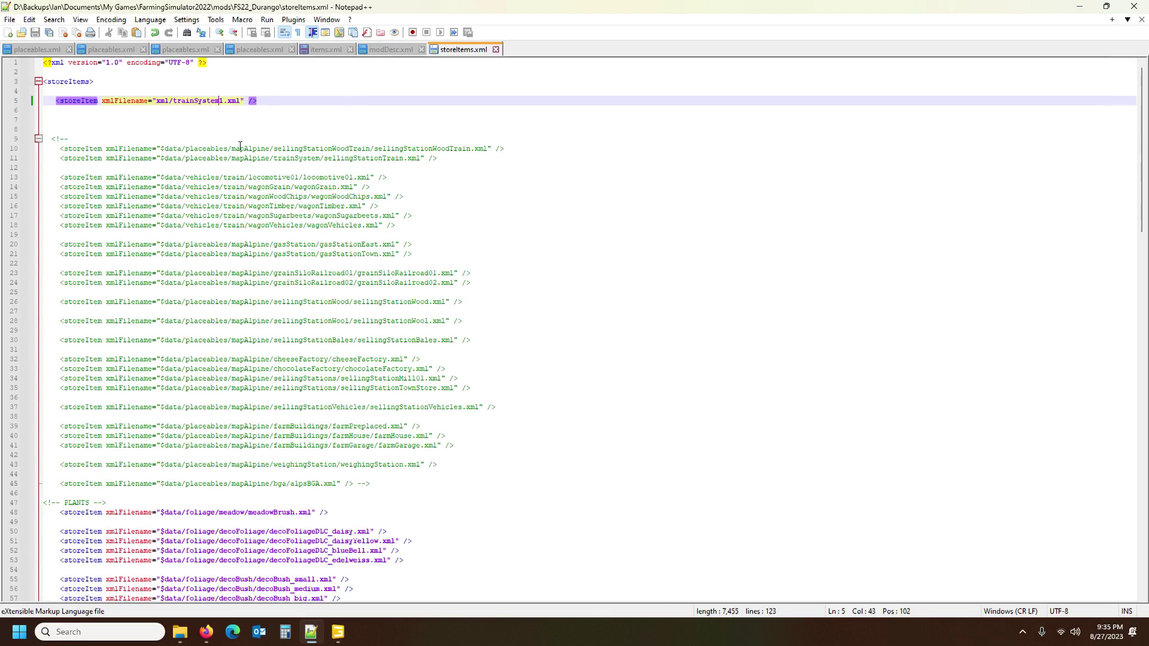
key(Delete)
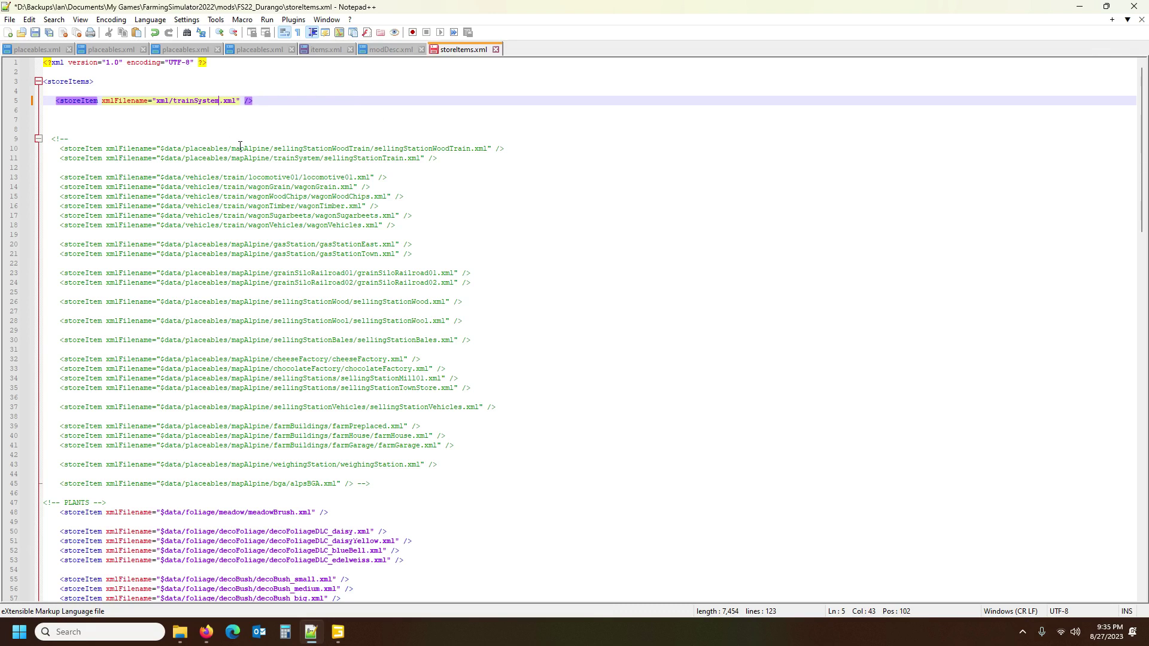
click(207, 161)
click(35, 33)
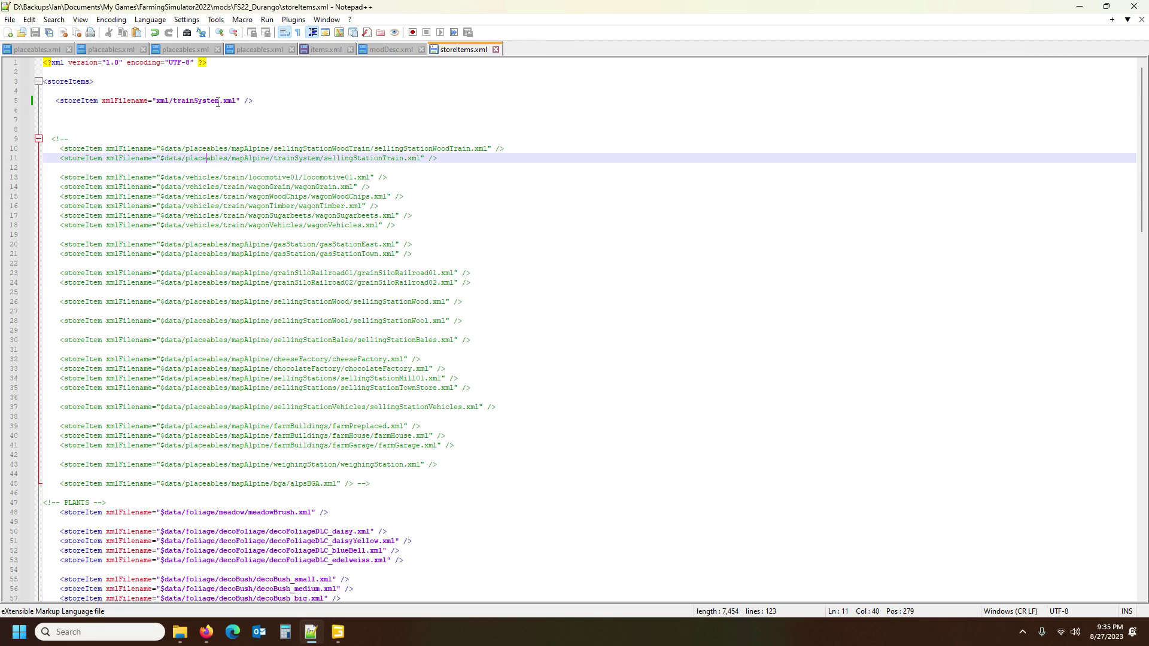
Launch Farming Simulator 22 through Steam.
click(1021, 632)
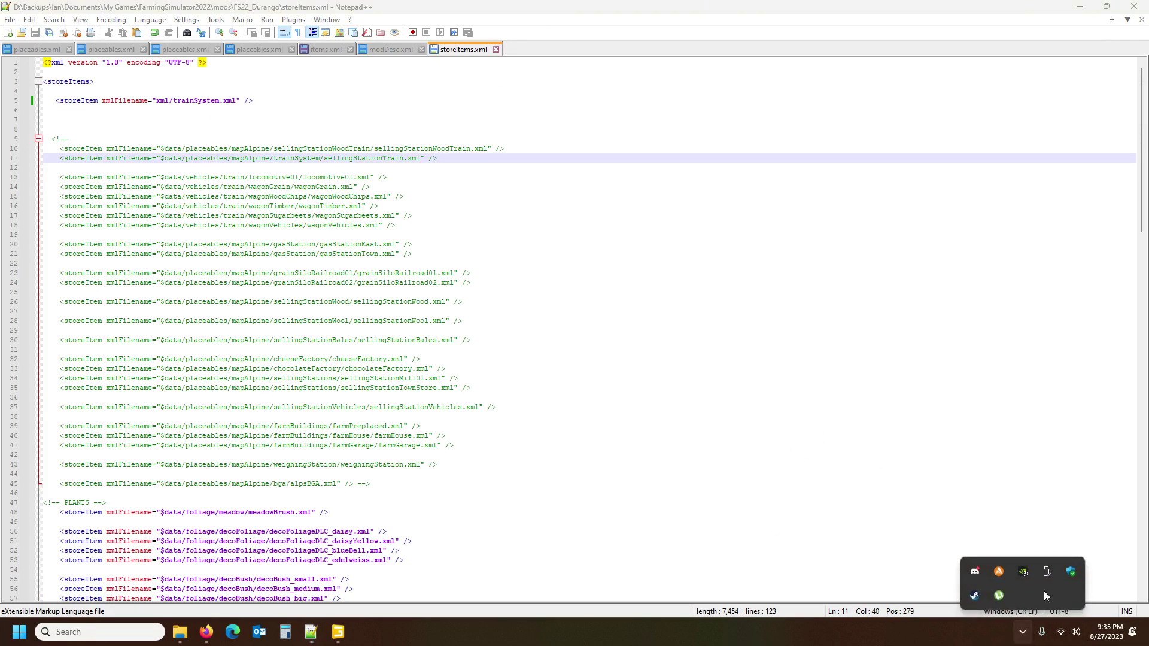
right_click(972, 597)
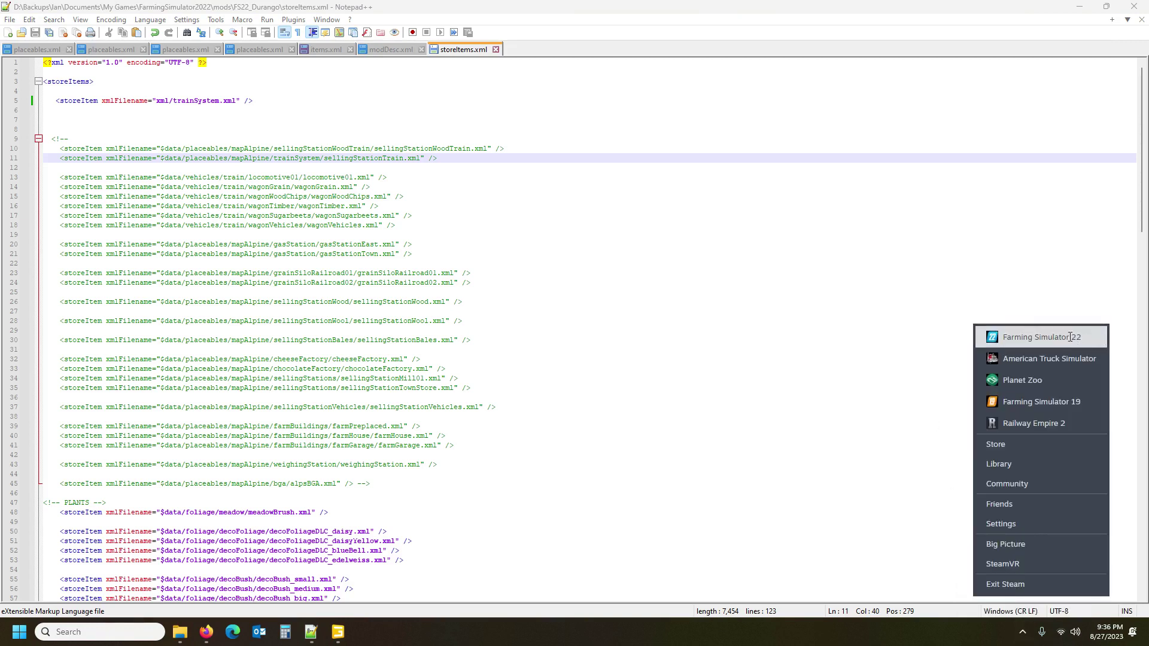
click(1077, 338)
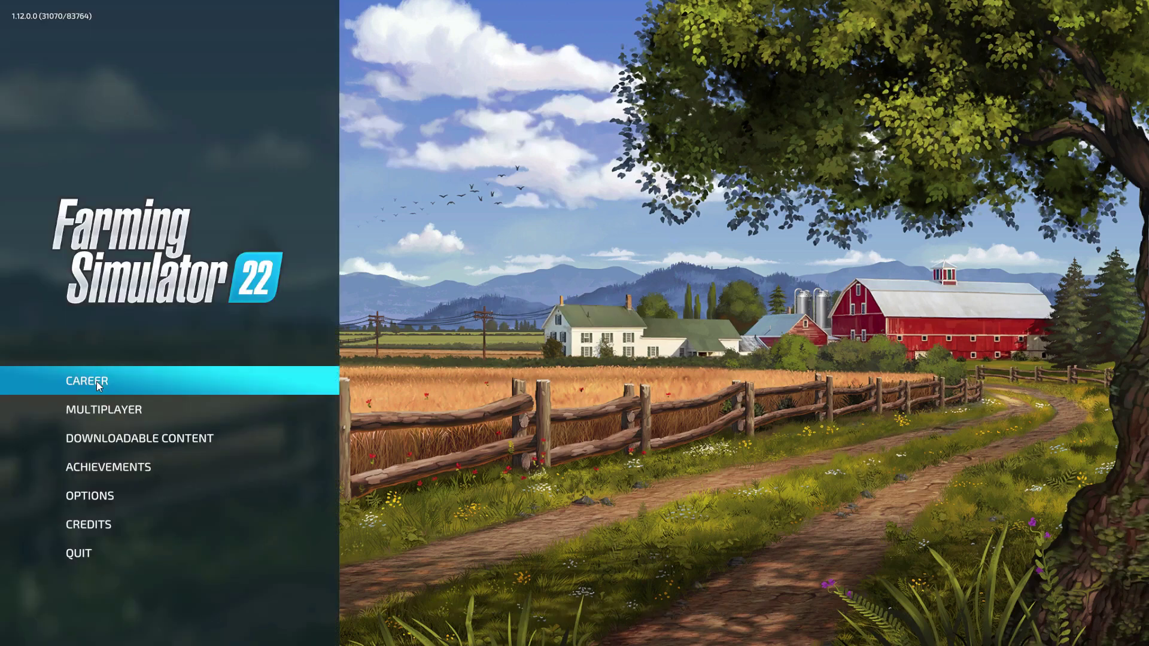
Start a new career game and load the Durango_FS22 map.
click(98, 386)
click(578, 310)
click(267, 326)
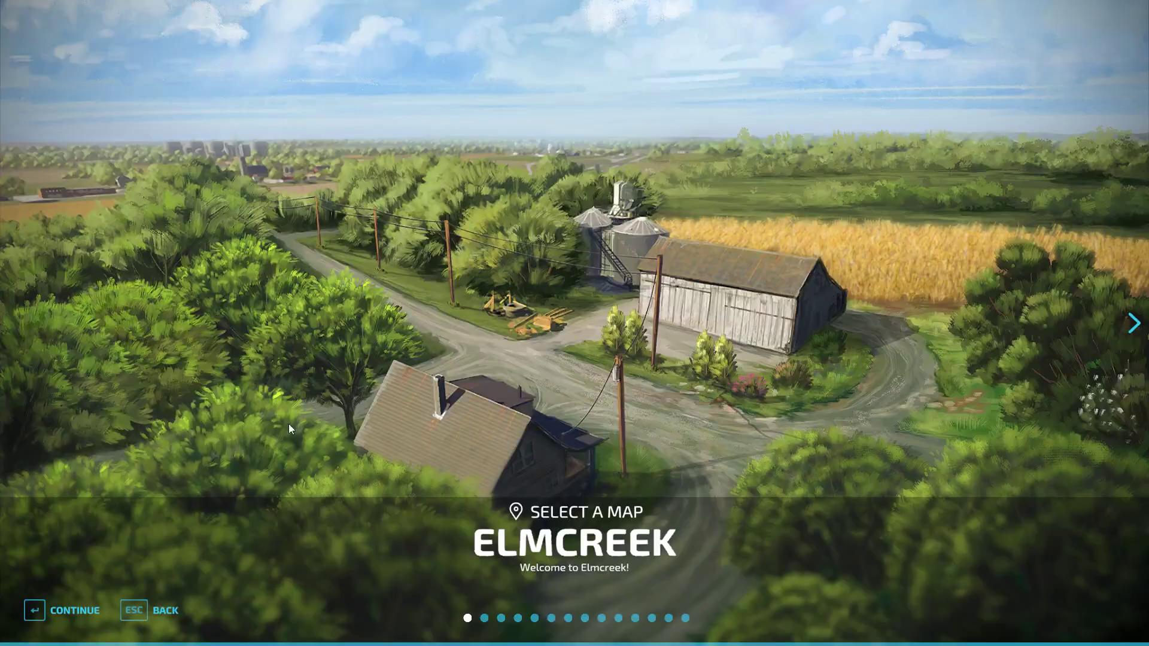
key(Right)
key(Right)
key(Right)
key(Right)
key(Right)
key(Right)
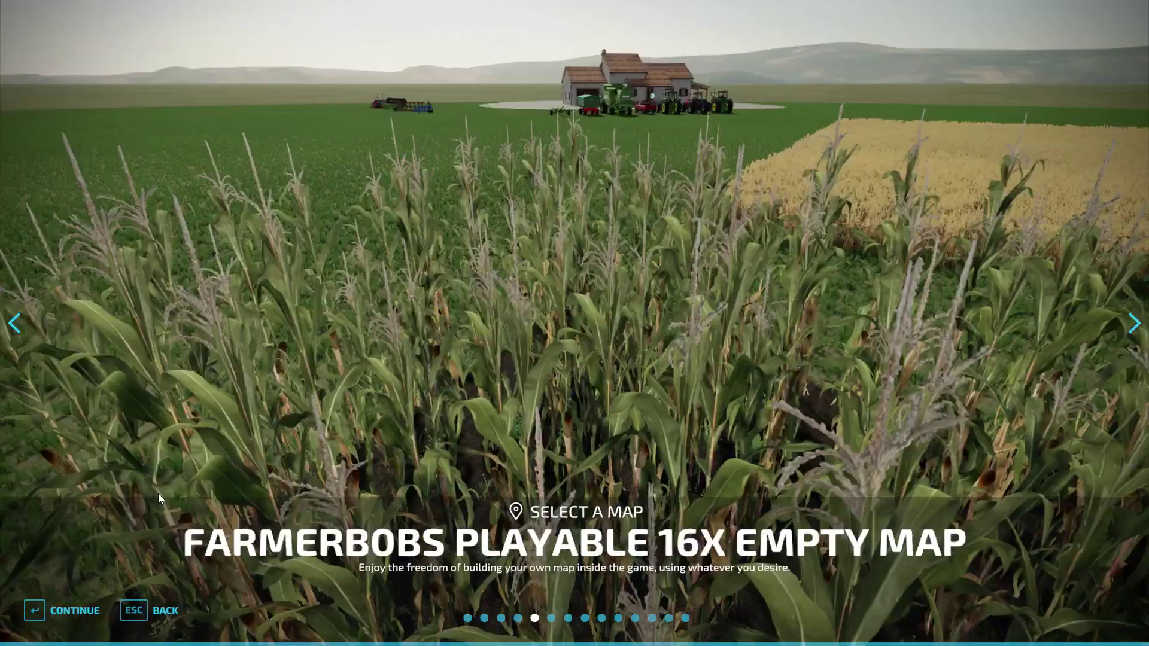
key(Return)
key(Return)
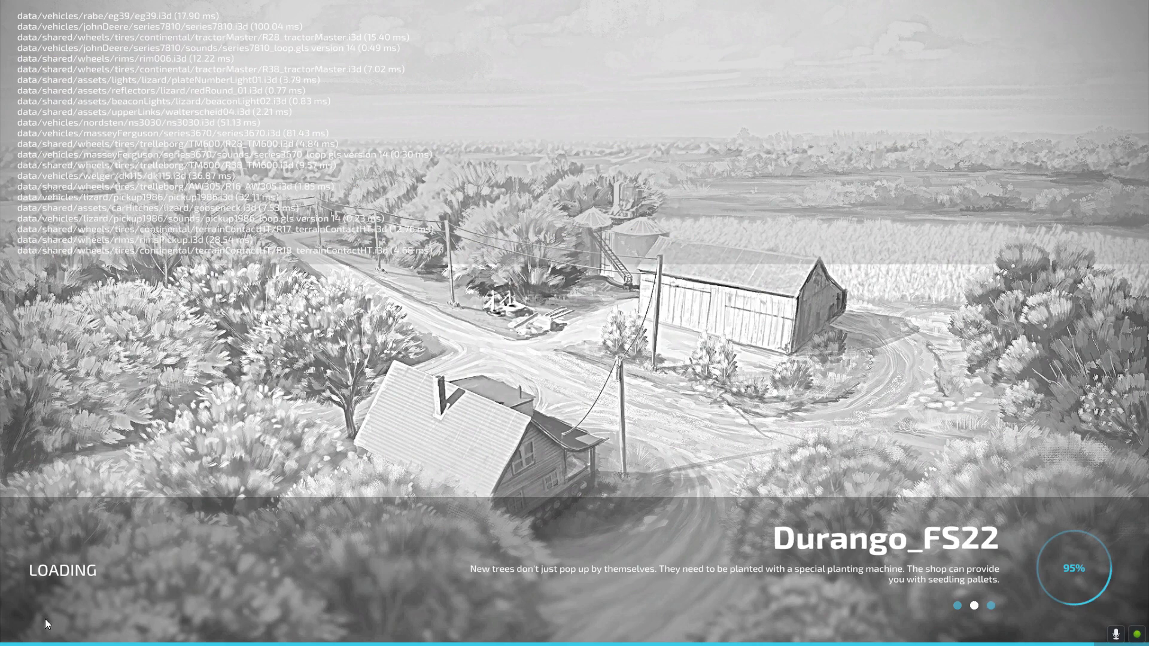
Enter the loaded game with the preset character and decline AutoDrive's route network generation.
click(28, 617)
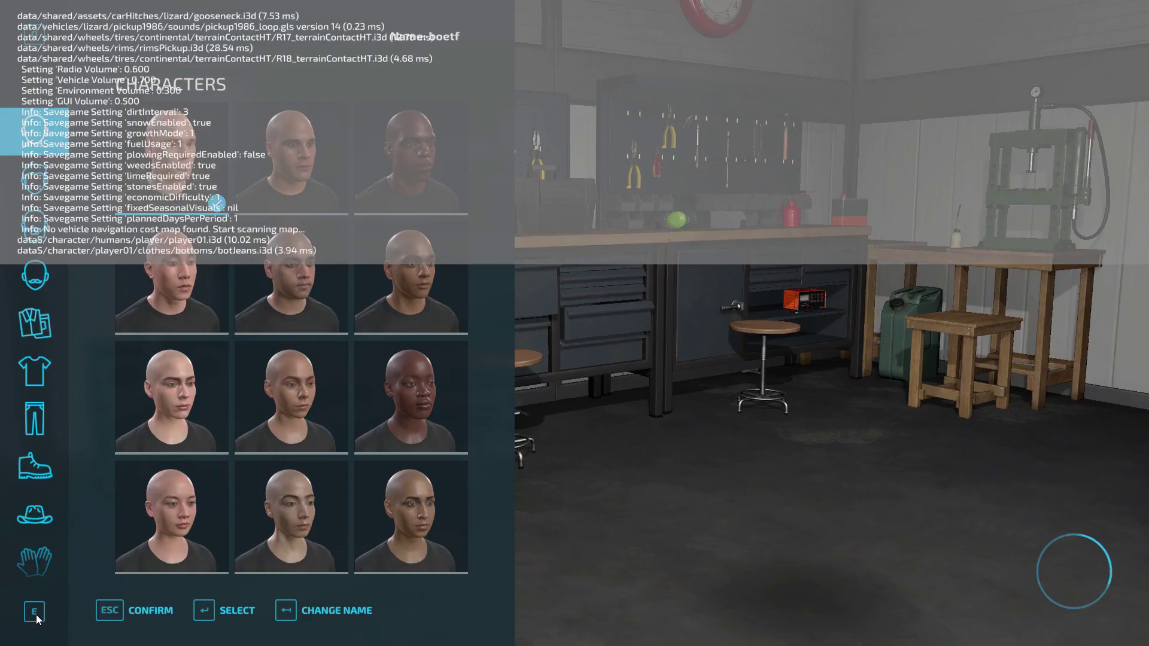
click(112, 612)
key(Escape)
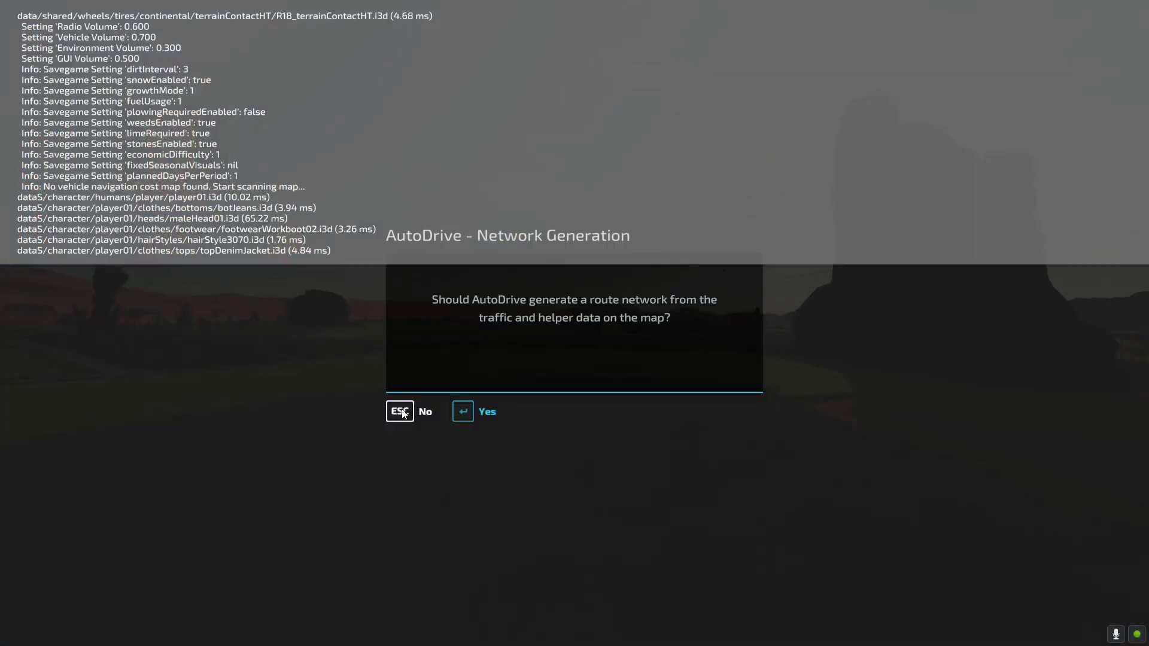
key(Escape)
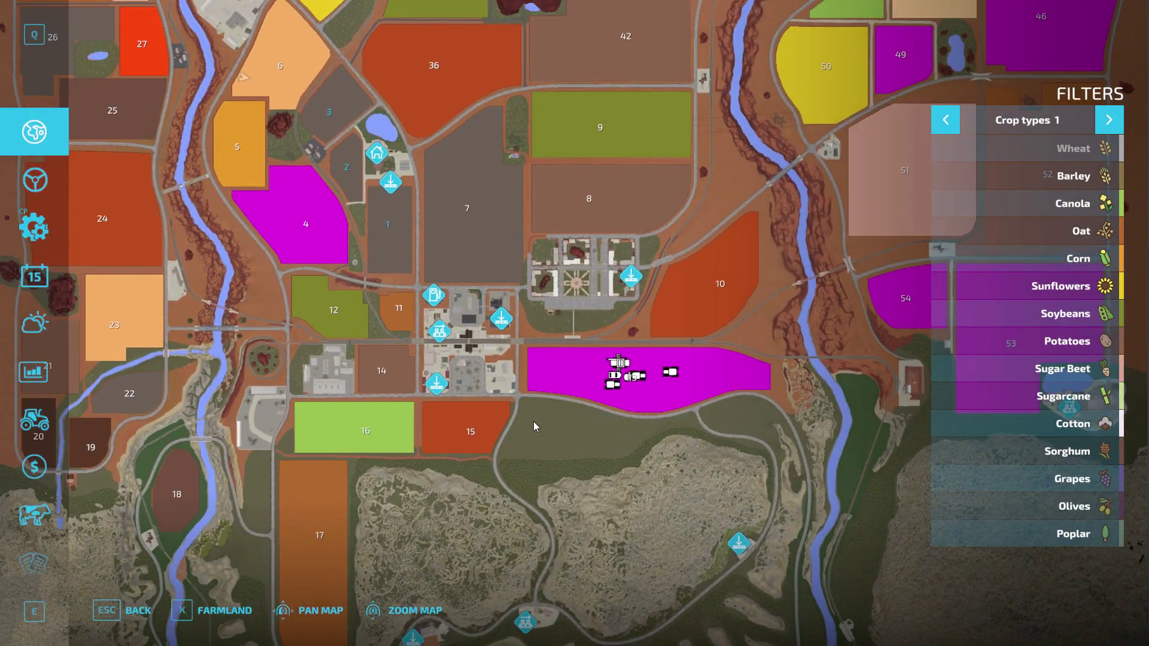
Check the in-game map and the console log for the train system, and end the game without saving.
drag(533, 421, 521, 234)
key(grave)
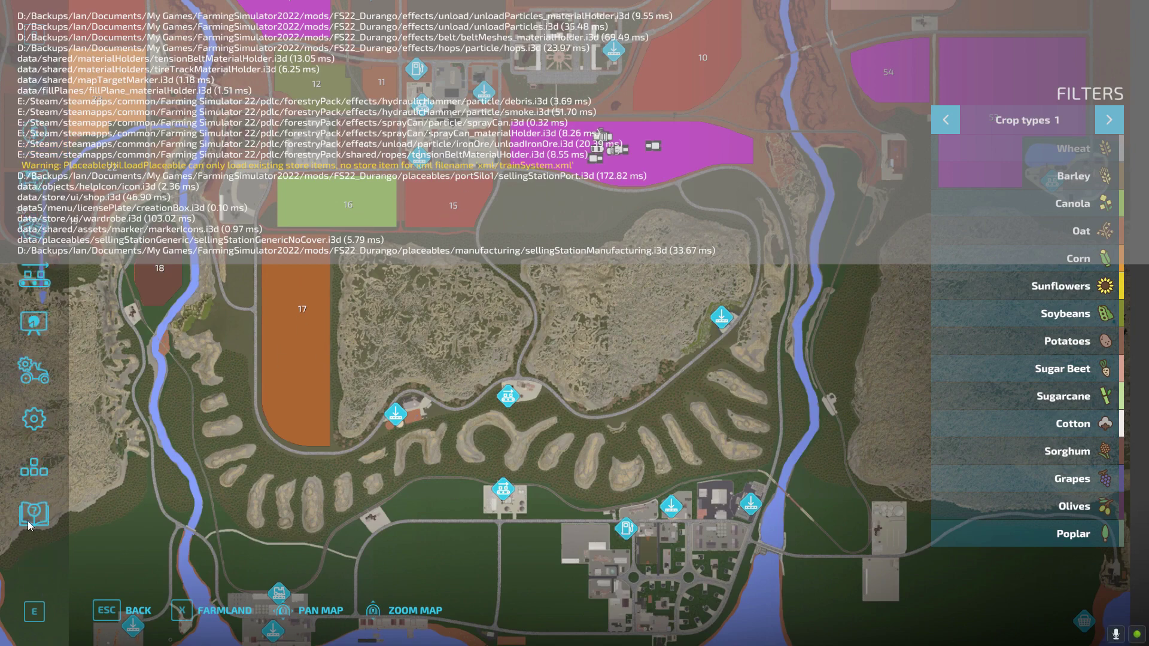
key(q)
click(345, 611)
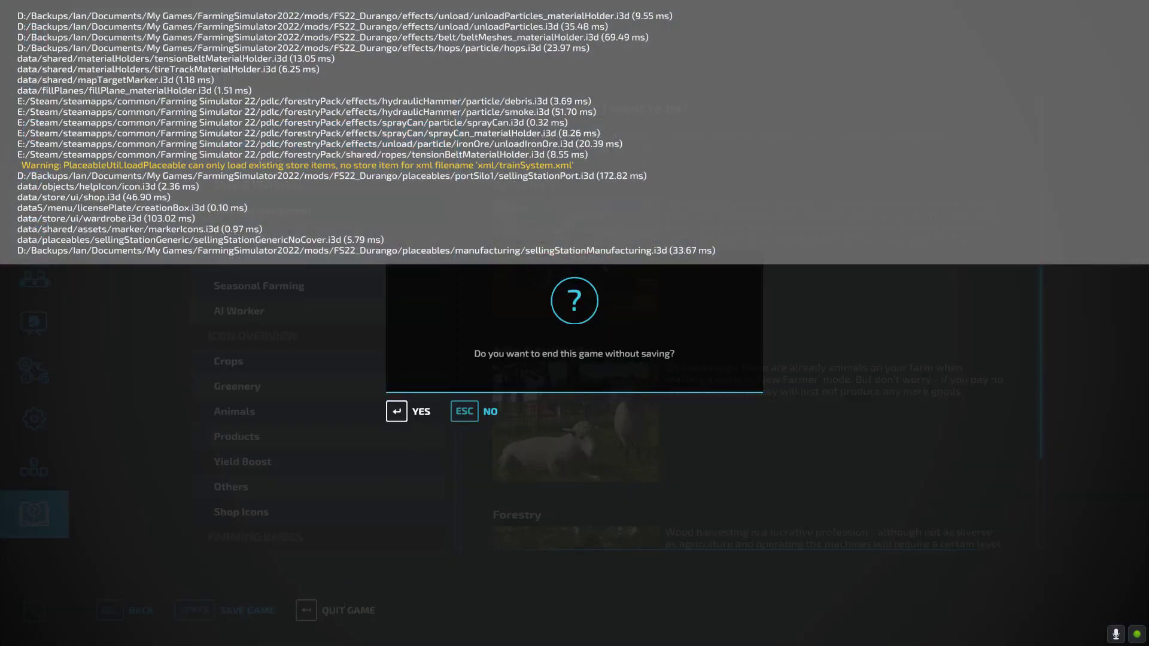
key(Return)
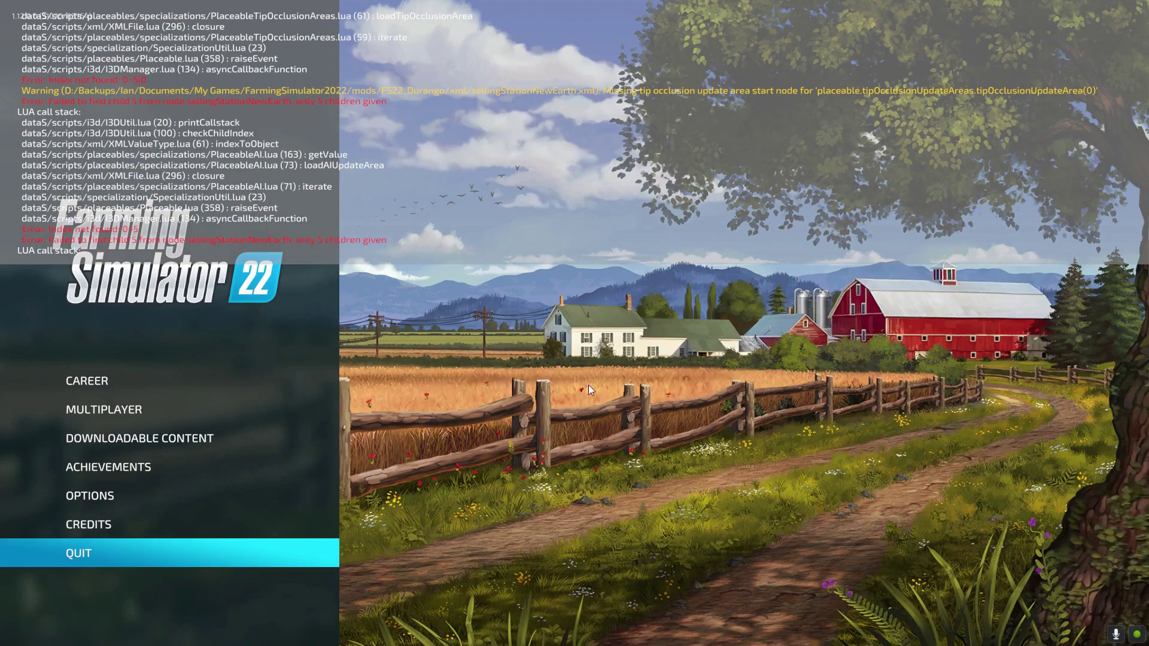
Switch to Notepad++, set the trainSystem placeable's filename to $mapdir$/xml/trainSystem1.xml in placeables.xml, and save the file.
key(alt+Tab)
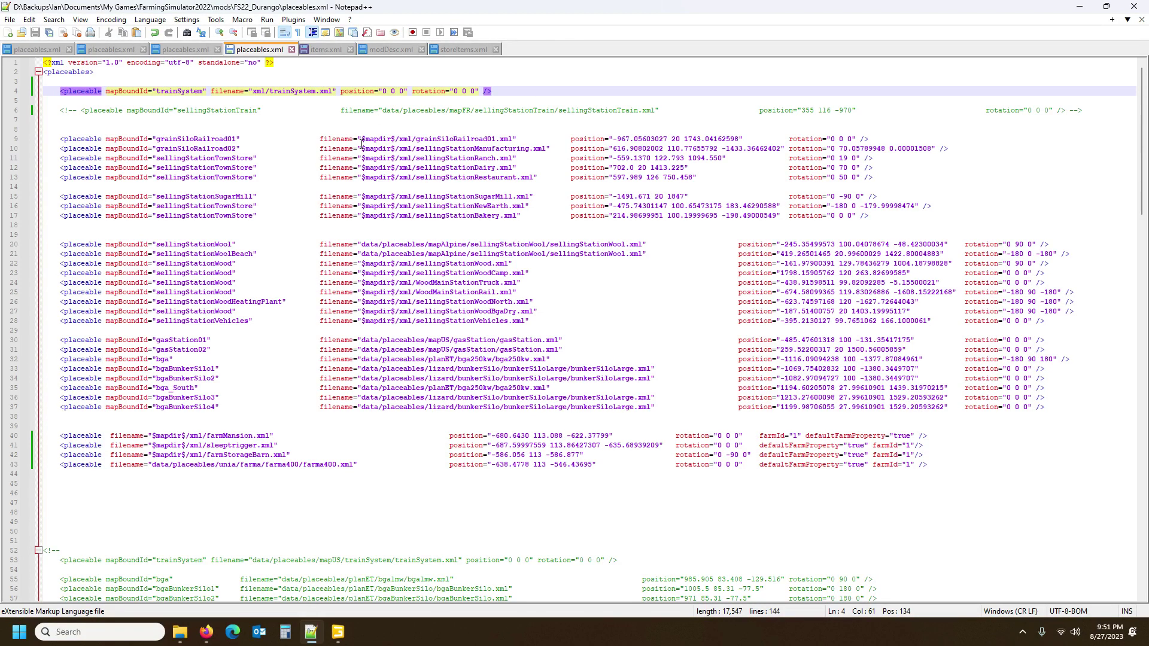
drag(360, 139, 400, 139)
key(ctrl+c)
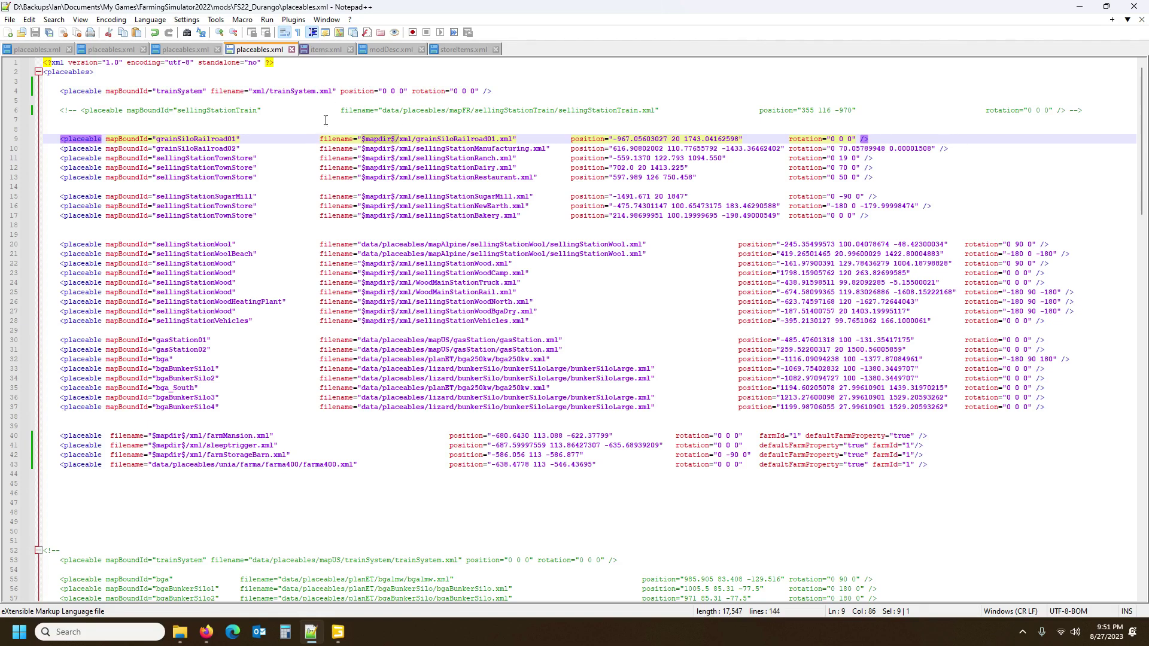
click(252, 91)
key(ctrl+v)
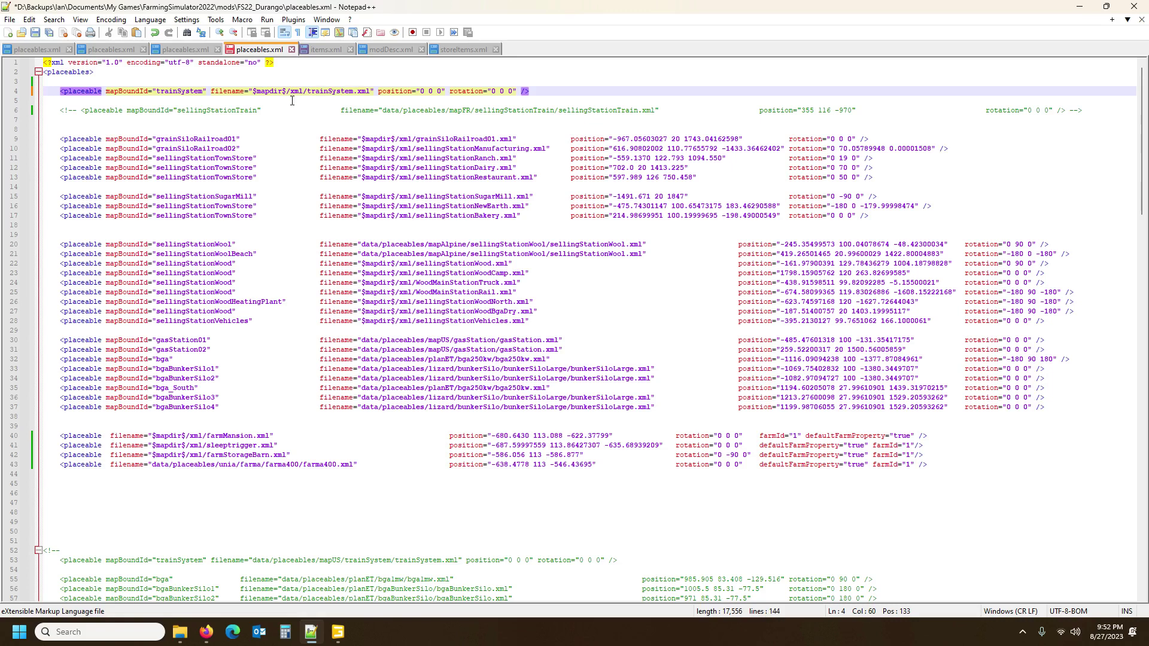
text(1)
click(32, 33)
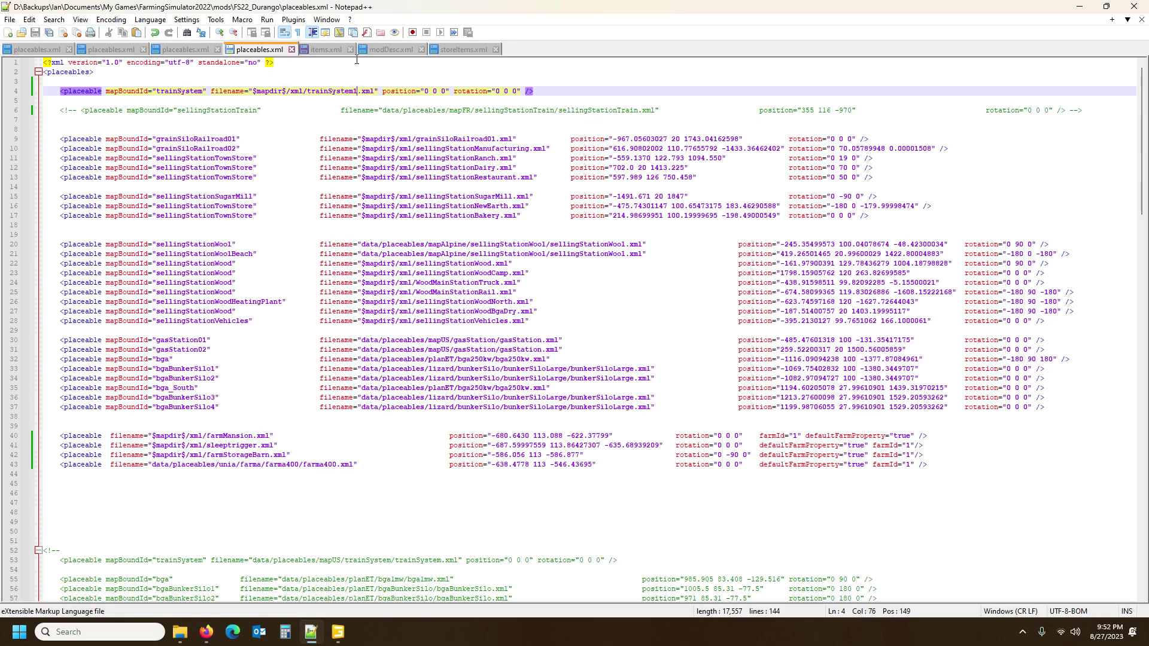
Set the train system storeItem to xml/trainSystem1.xml in modDesc.xml, compare its train entries with storeItems.xml, and save modDesc.xml.
click(388, 51)
click(225, 399)
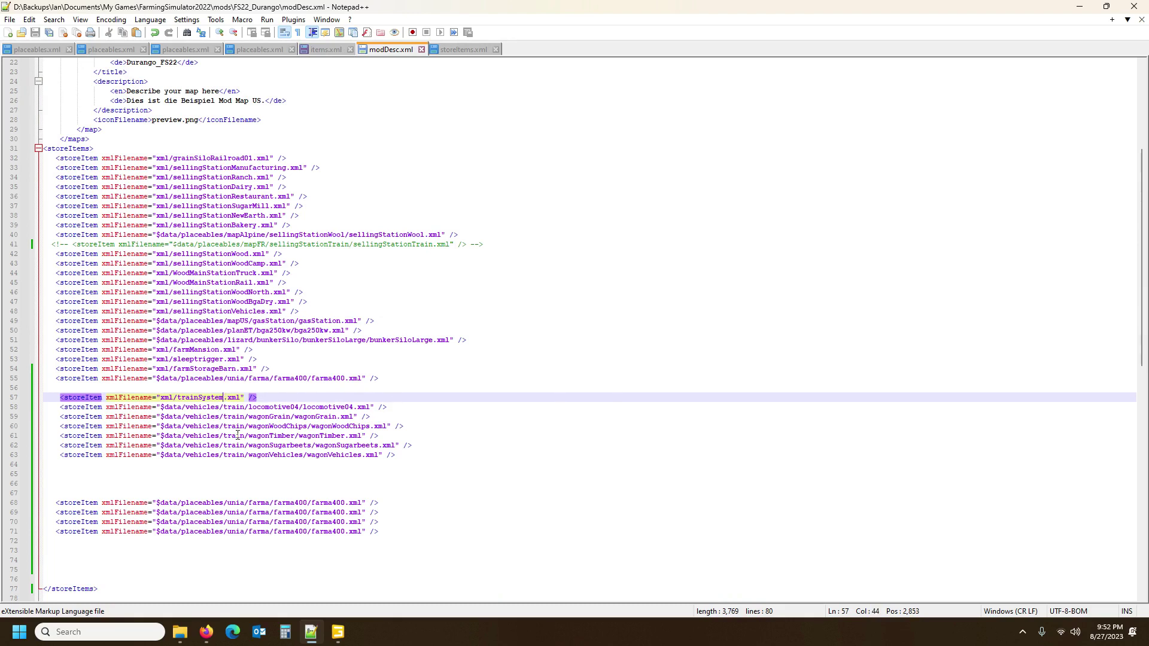
text(1)
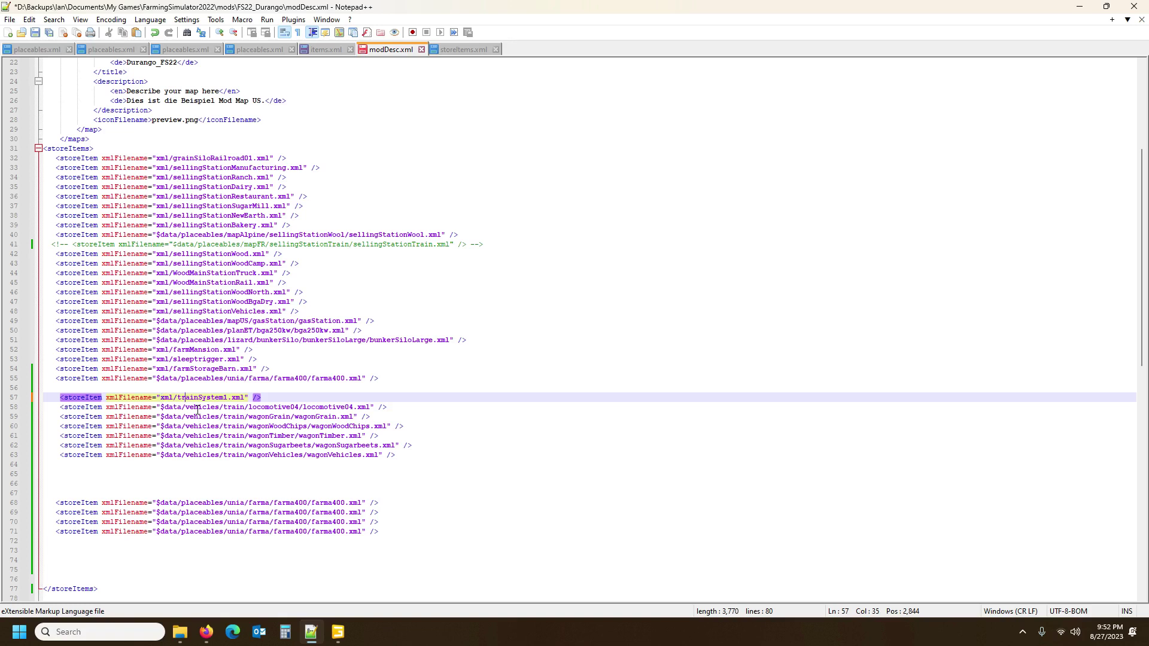
drag(9, 409, 16, 462)
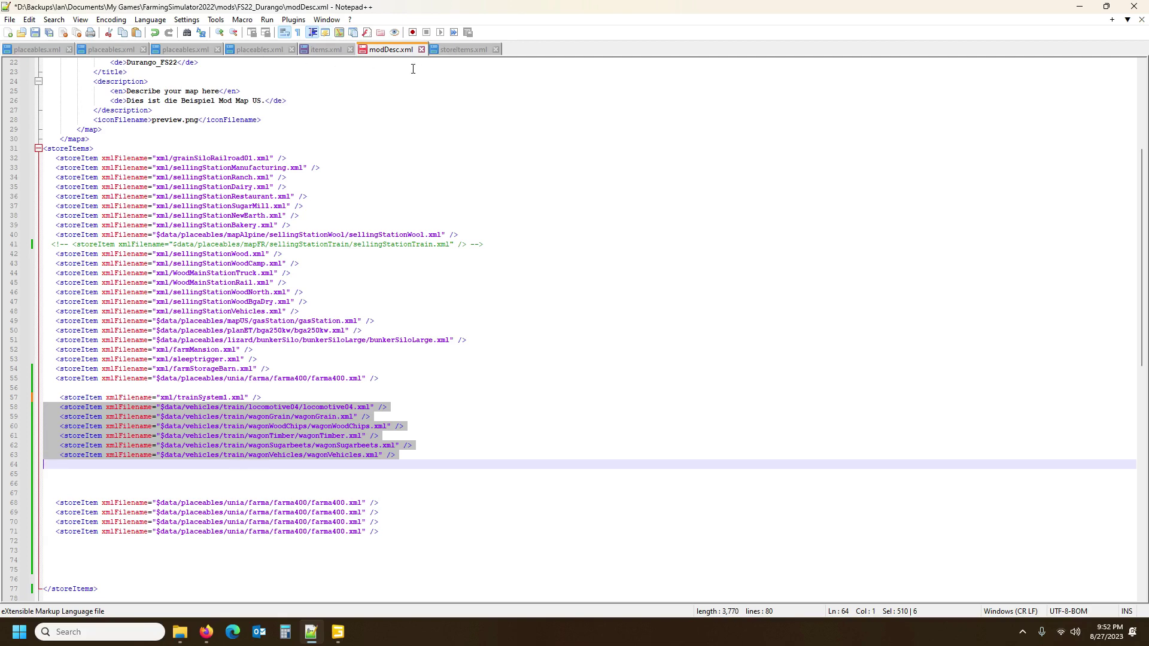
click(463, 51)
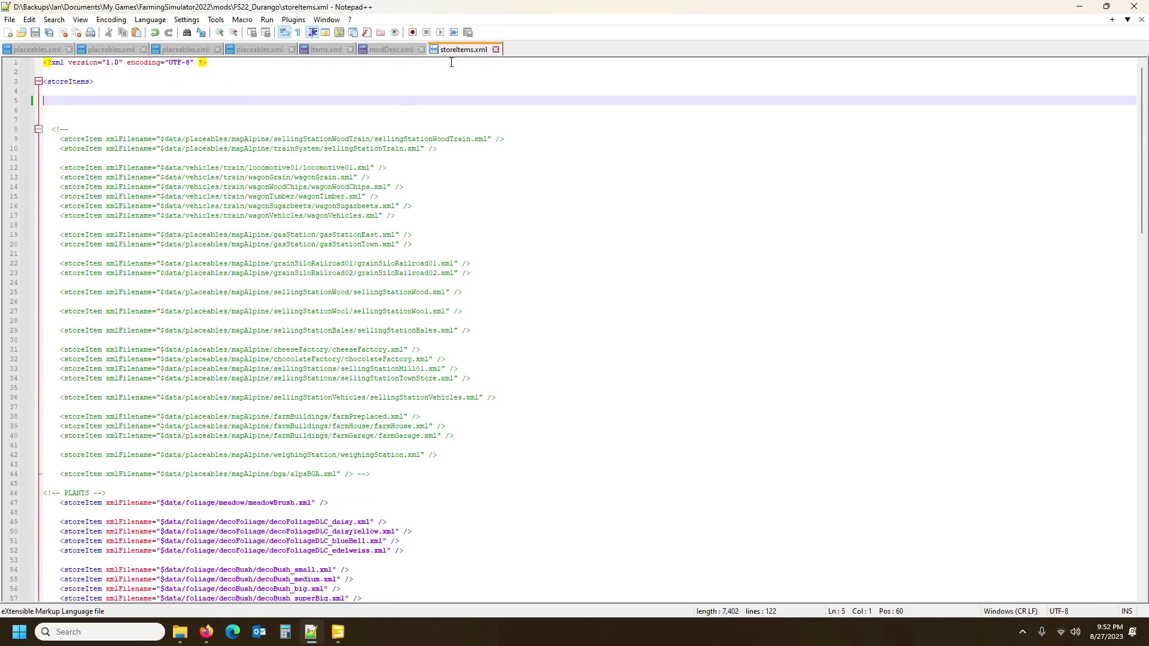
click(237, 170)
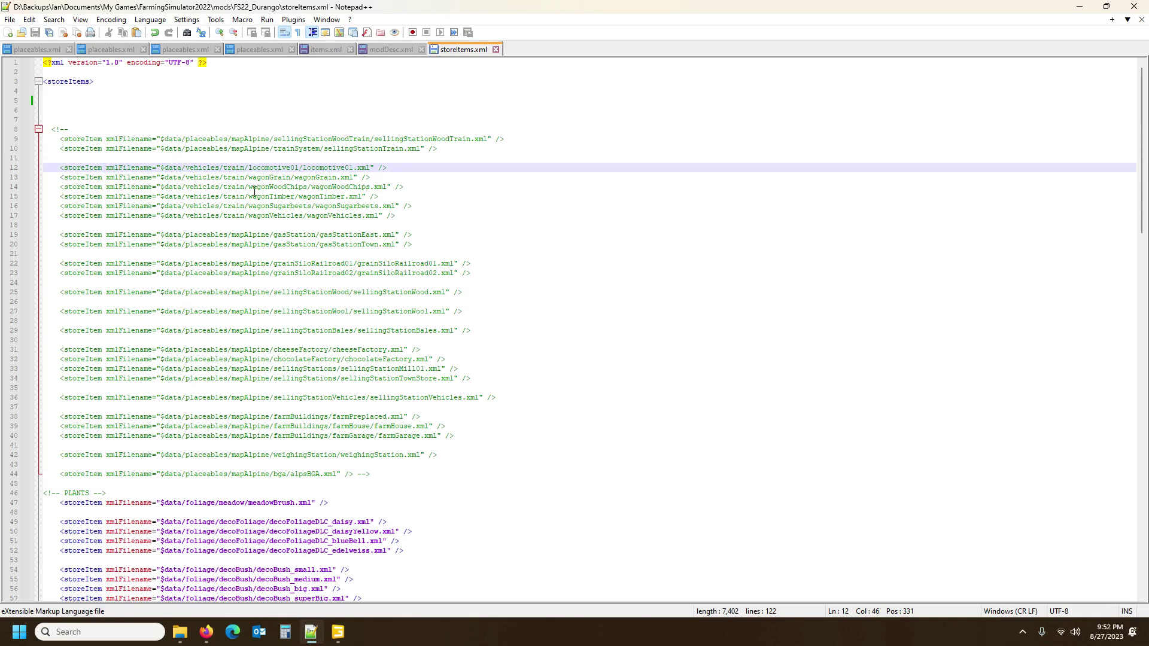
click(367, 52)
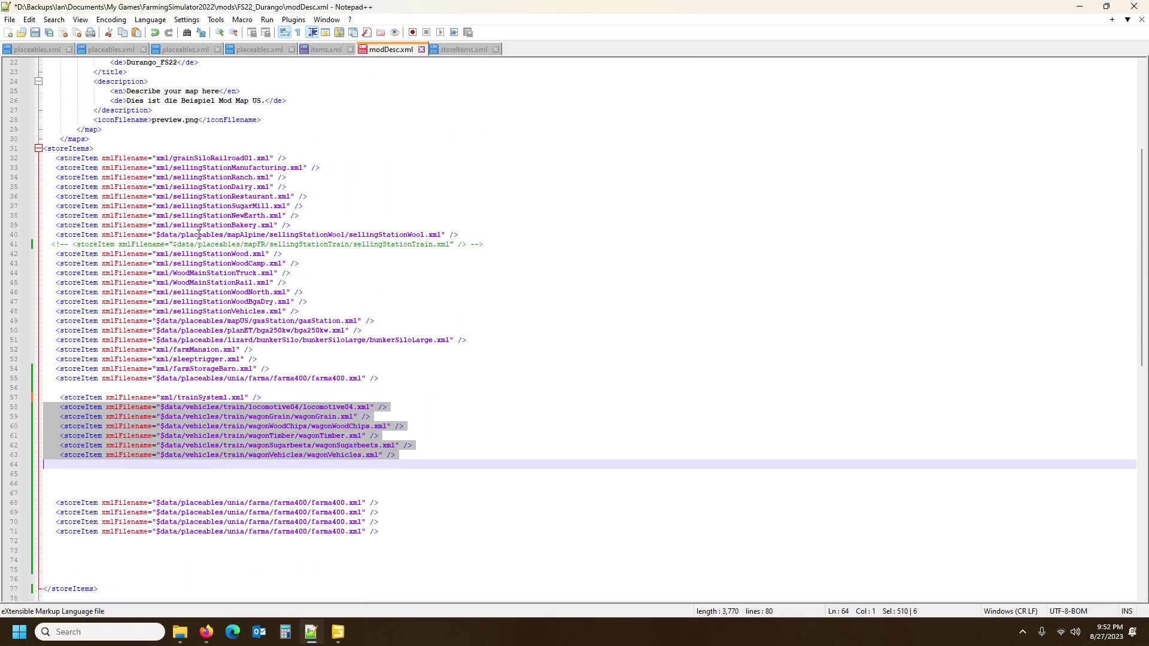
click(35, 33)
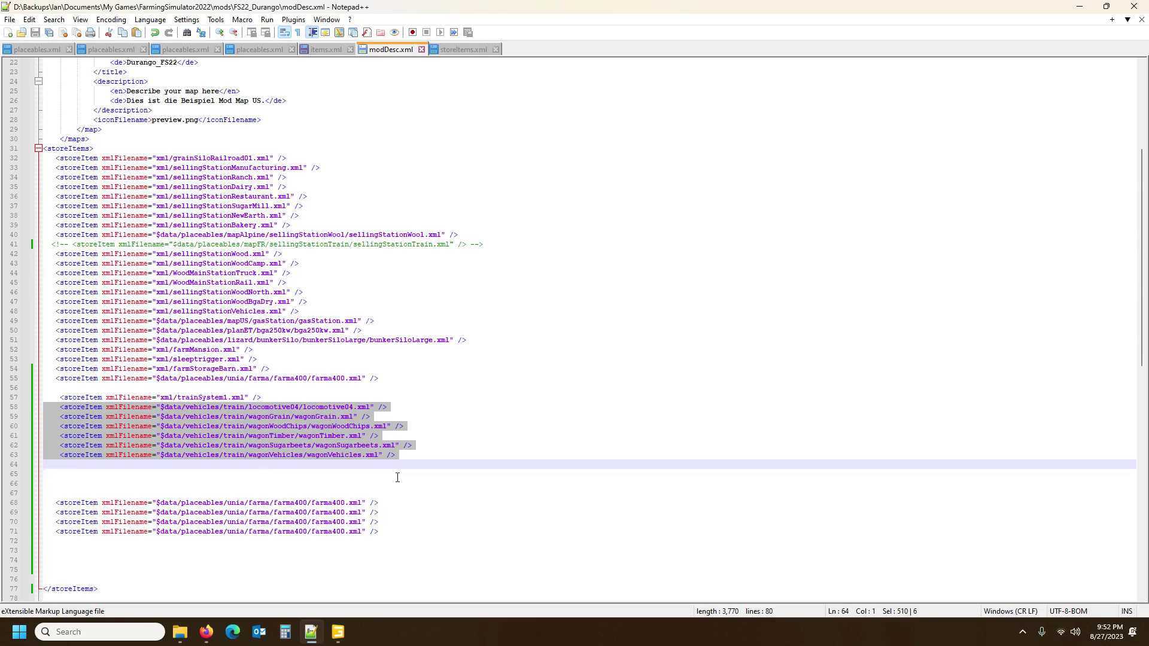
click(207, 397)
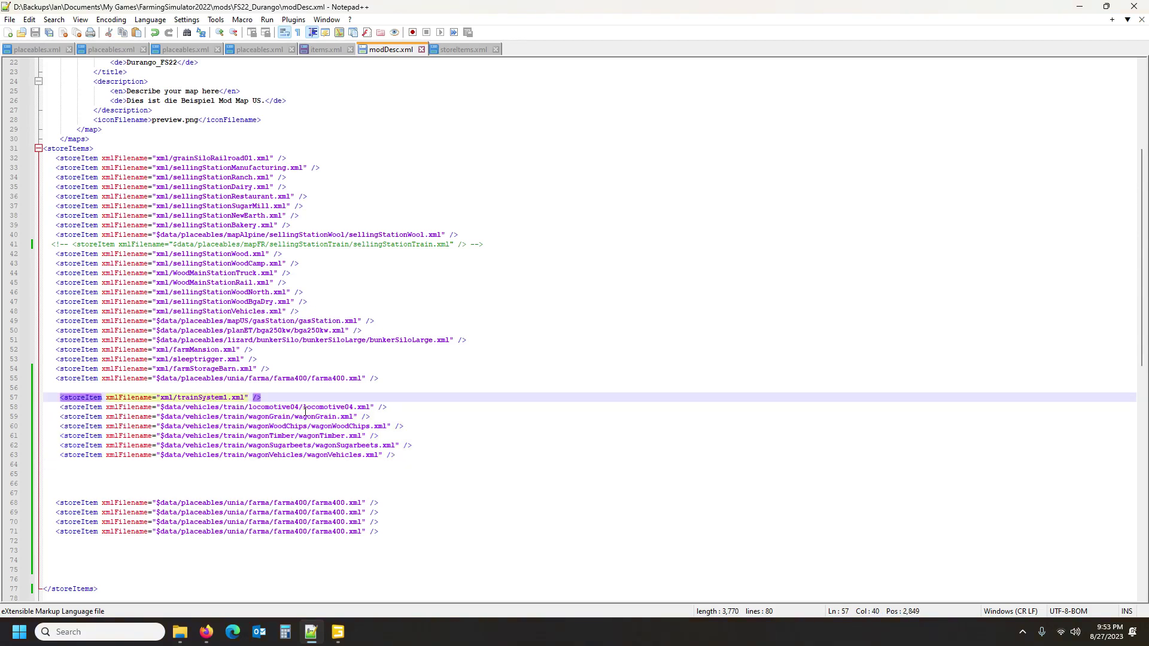
Switch to File Explorer and close the open FS22_Ravenport and mapFR trainSystem folders.
click(180, 632)
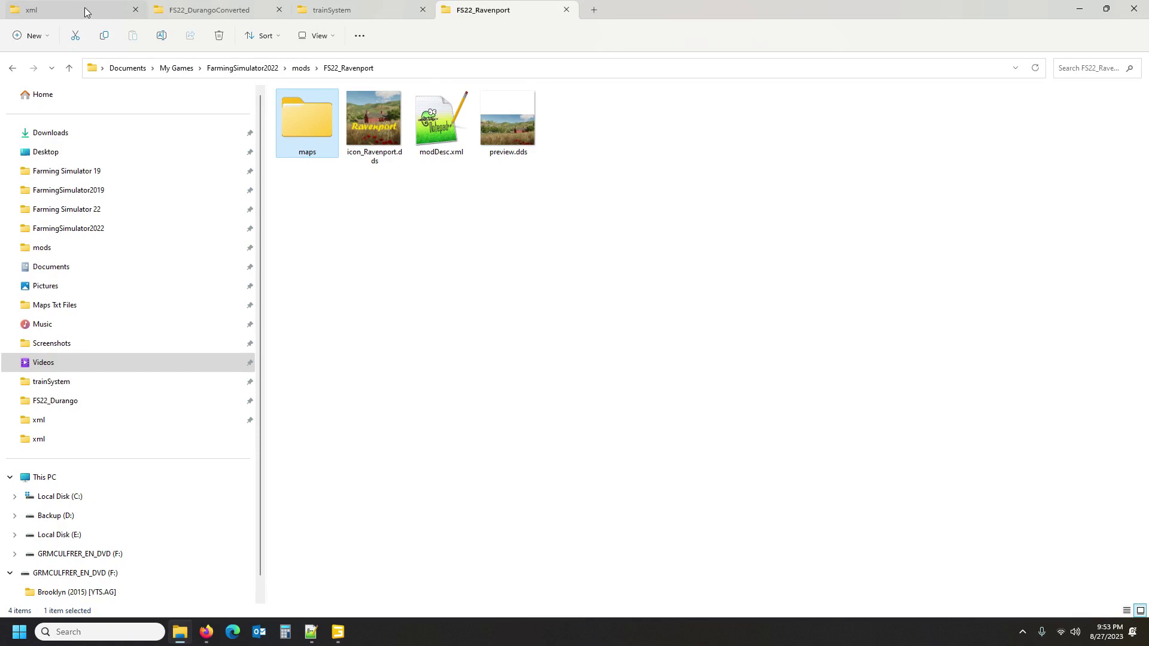
click(566, 9)
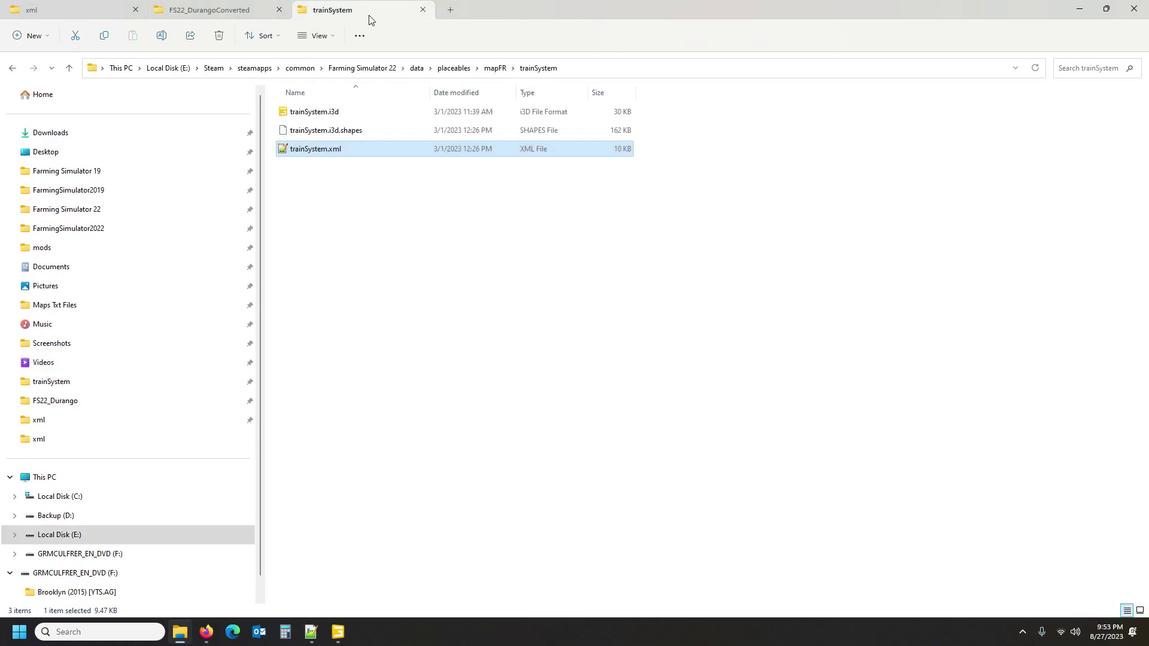
click(422, 9)
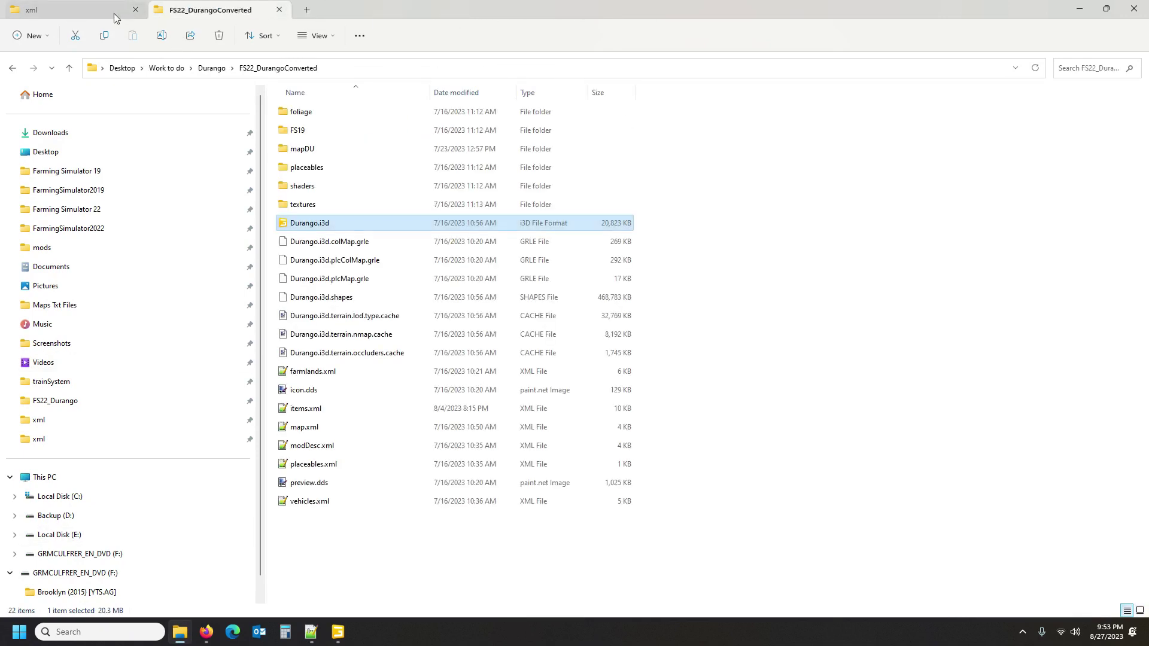
Rename trainSystem.xml to trainSystem1.xml in the FS22_Durango xml folder.
click(72, 9)
click(326, 504)
key(Right)
text(1)
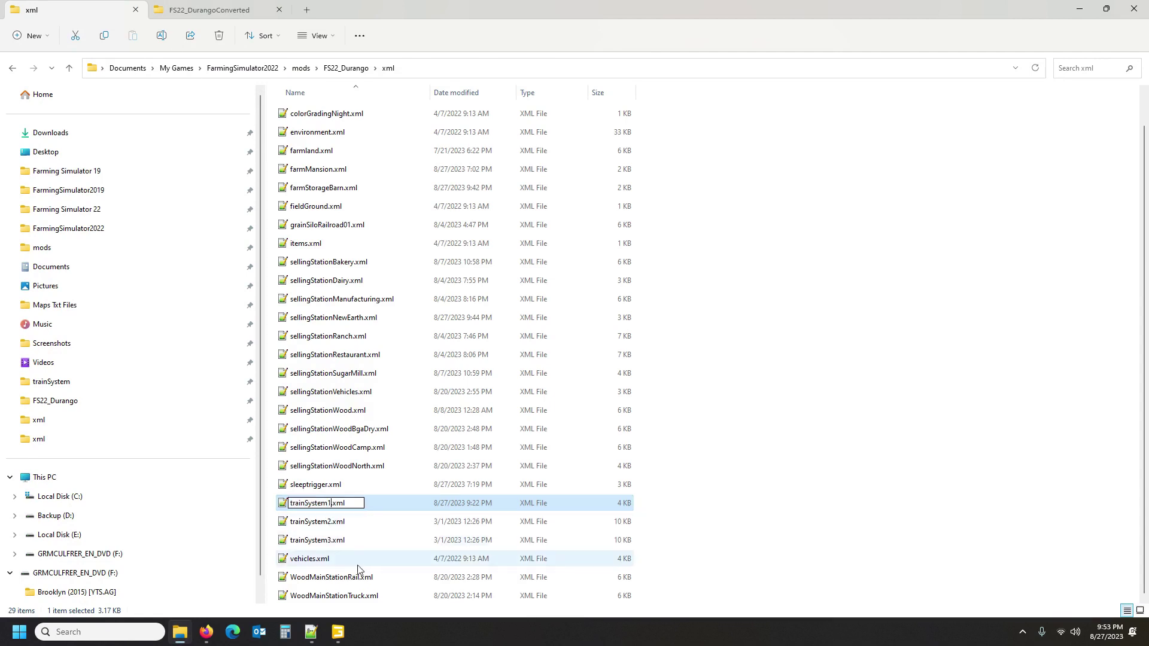
click(323, 544)
Start Farming Simulator 22 again through Steam to test the edited map files.
click(1022, 632)
right_click(974, 595)
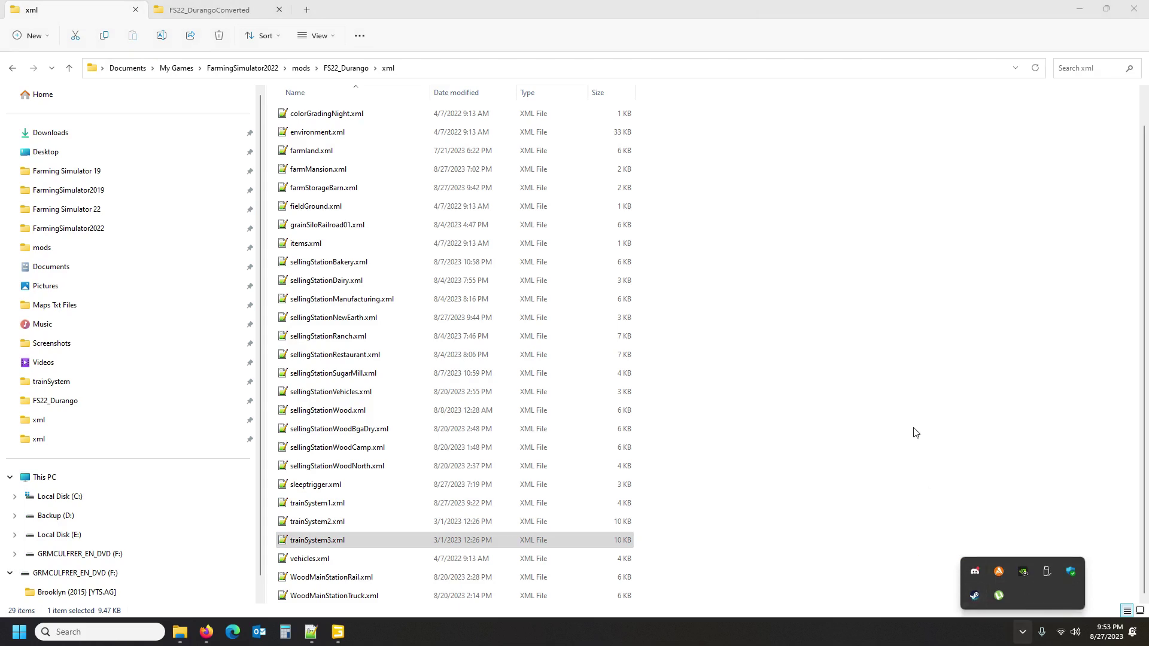
click(984, 193)
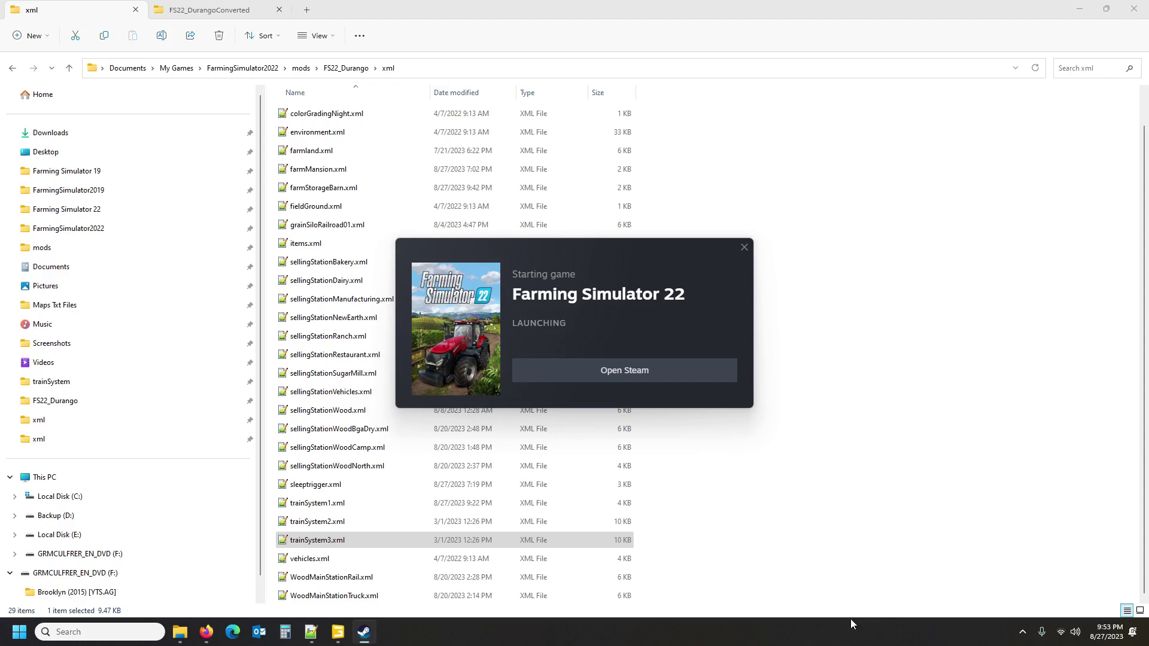
click(310, 632)
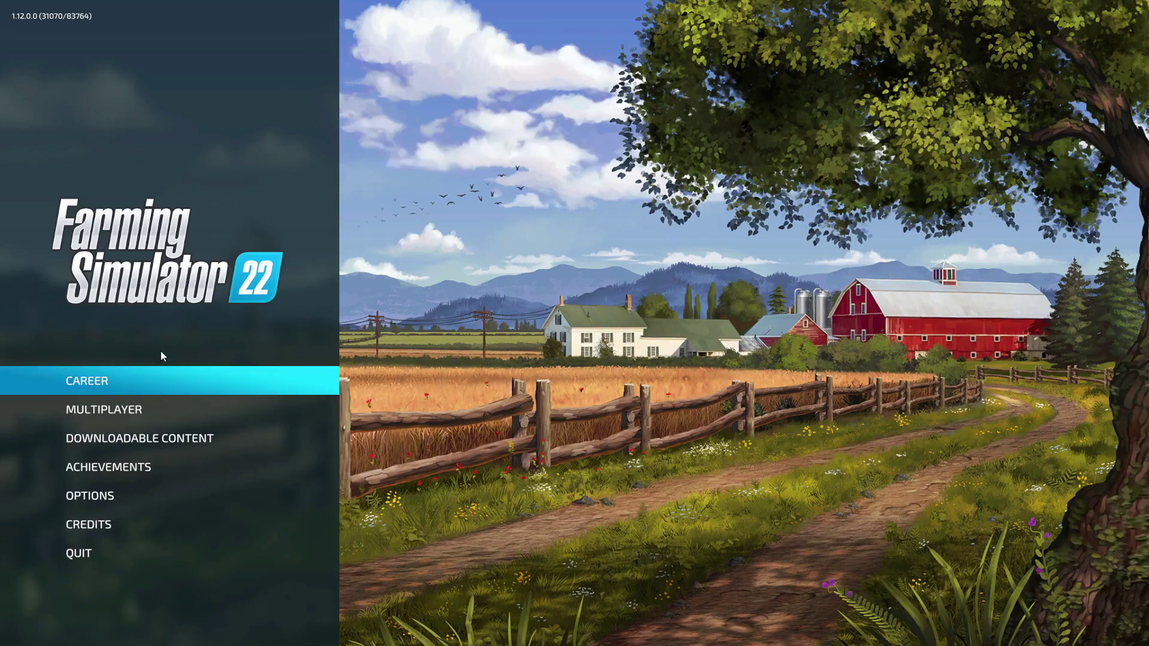
Begin a new career game with the New Farmer difficulty.
click(158, 392)
click(568, 278)
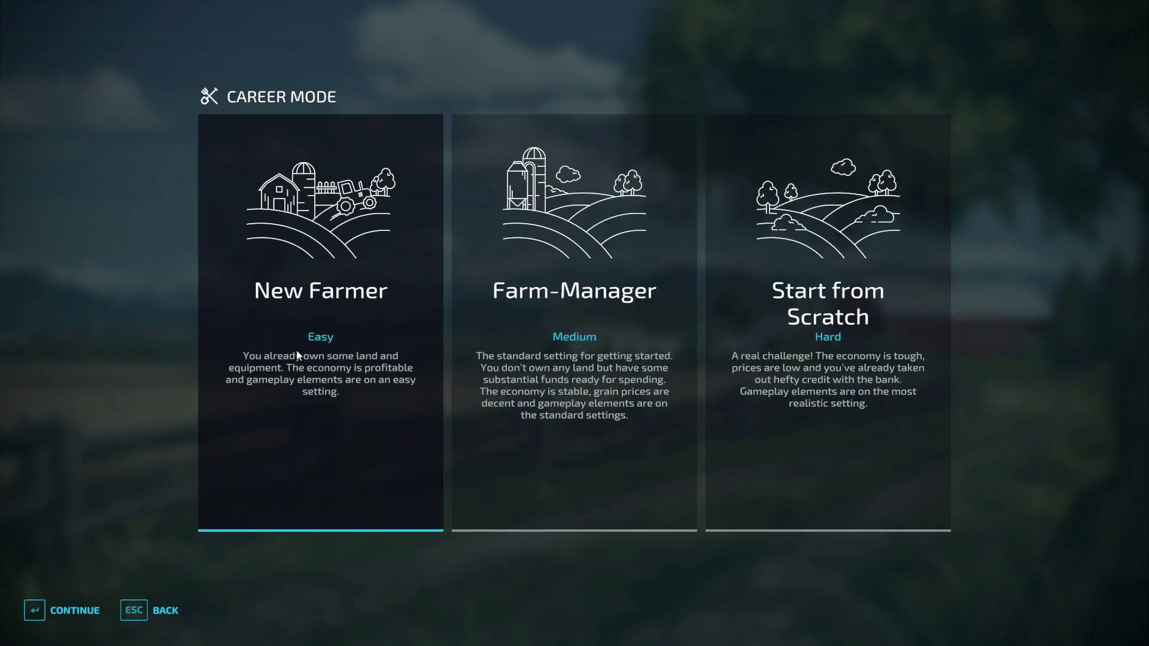
click(302, 350)
Choose Durango_FS22 as the career map and load it.
key(Right)
key(Right)
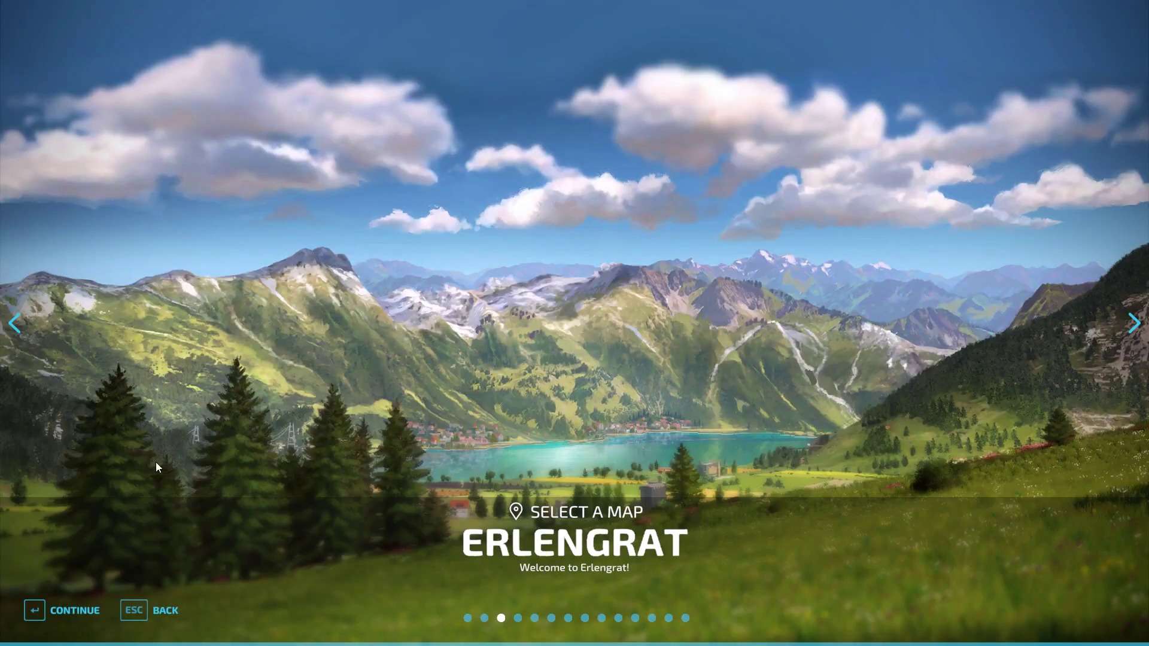
key(Right)
key(Right)
key(Right)
key(Right)
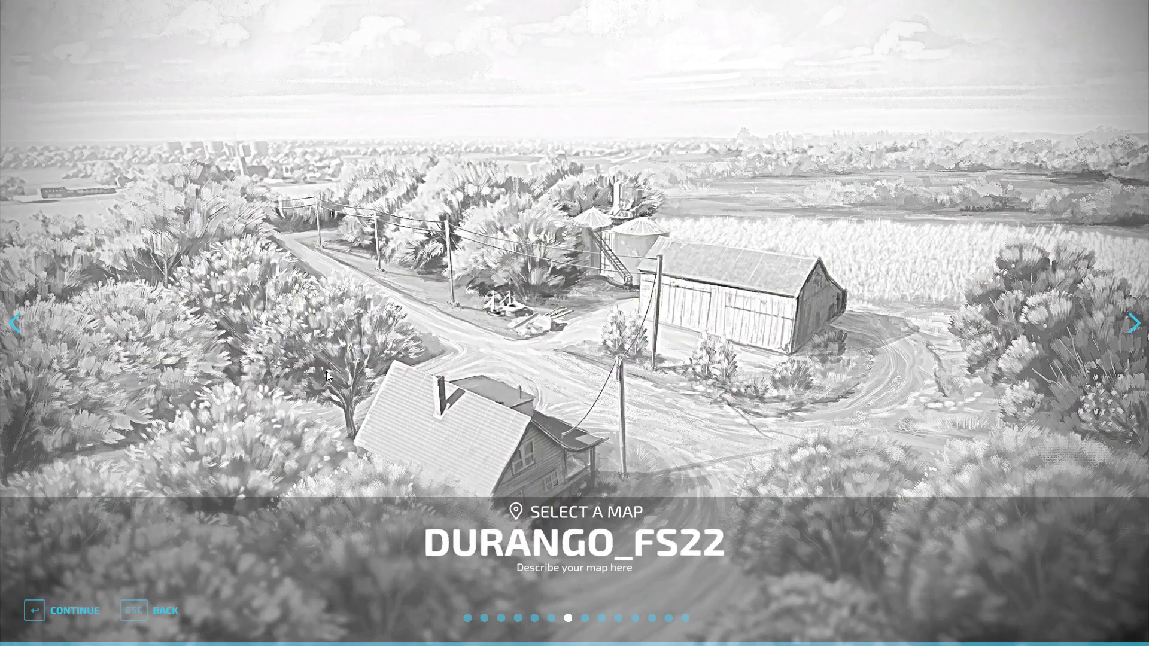
key(Return)
key(Return)
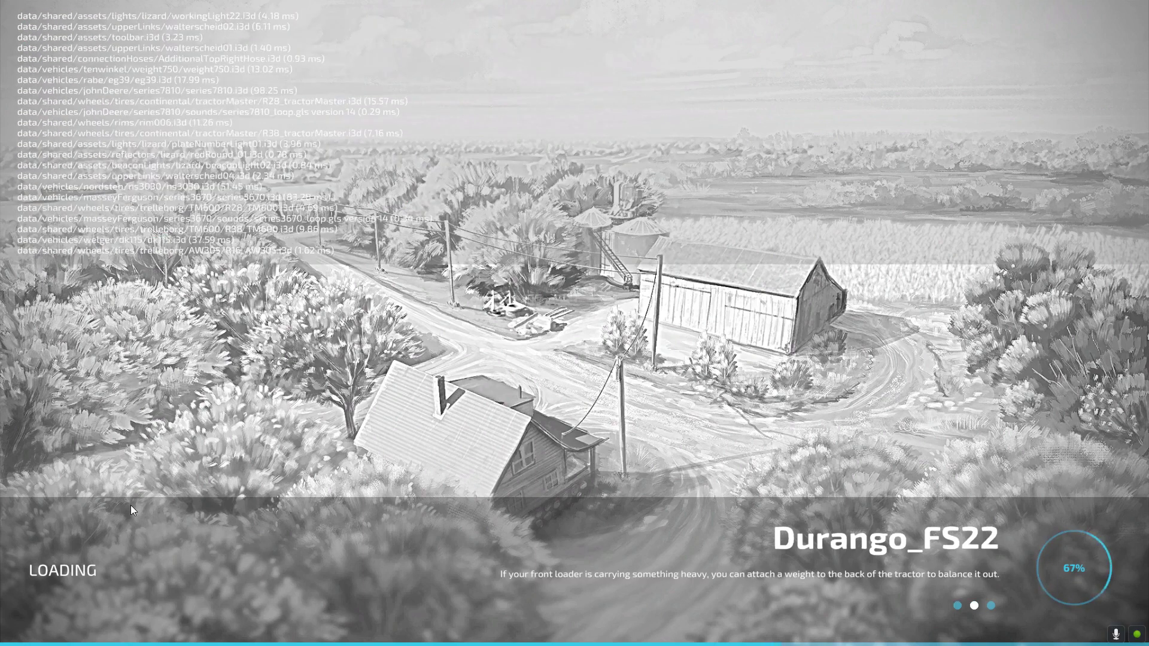
Enter the loaded map, keep the default character, and decline AutoDrive's route network generation.
click(33, 616)
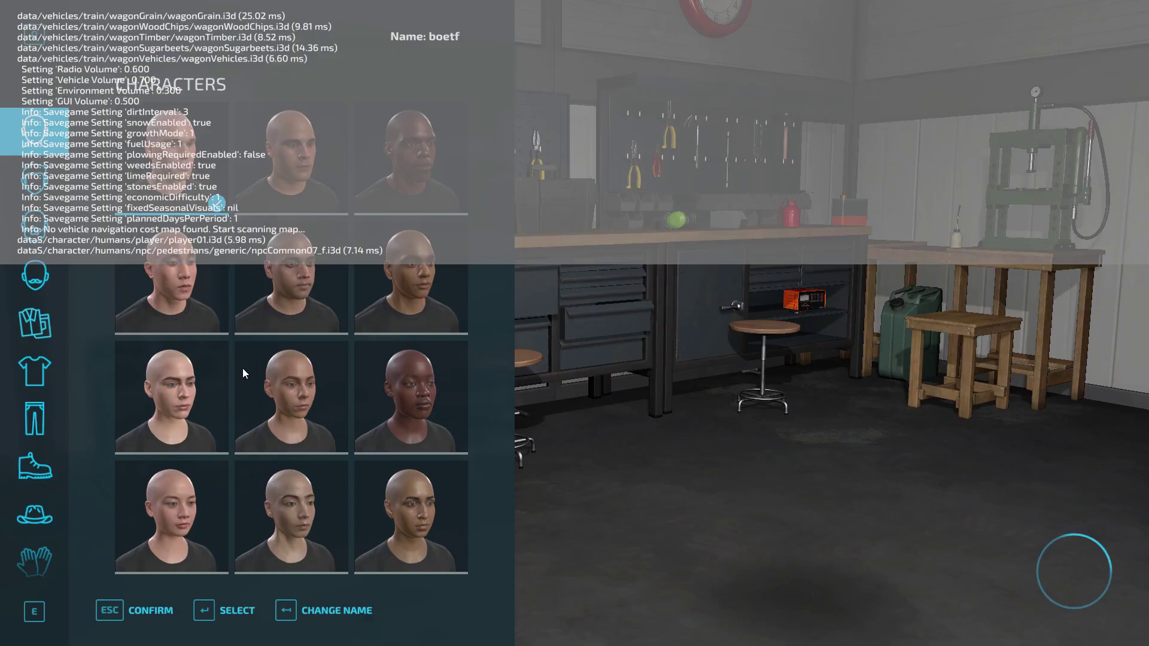
click(110, 611)
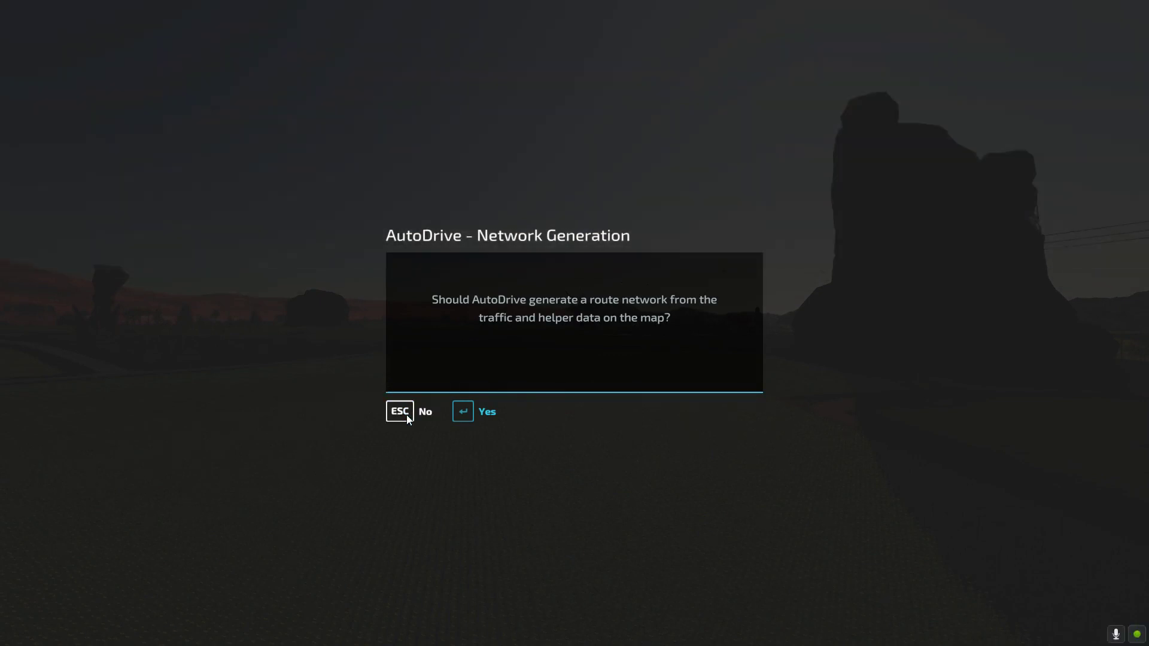
click(399, 411)
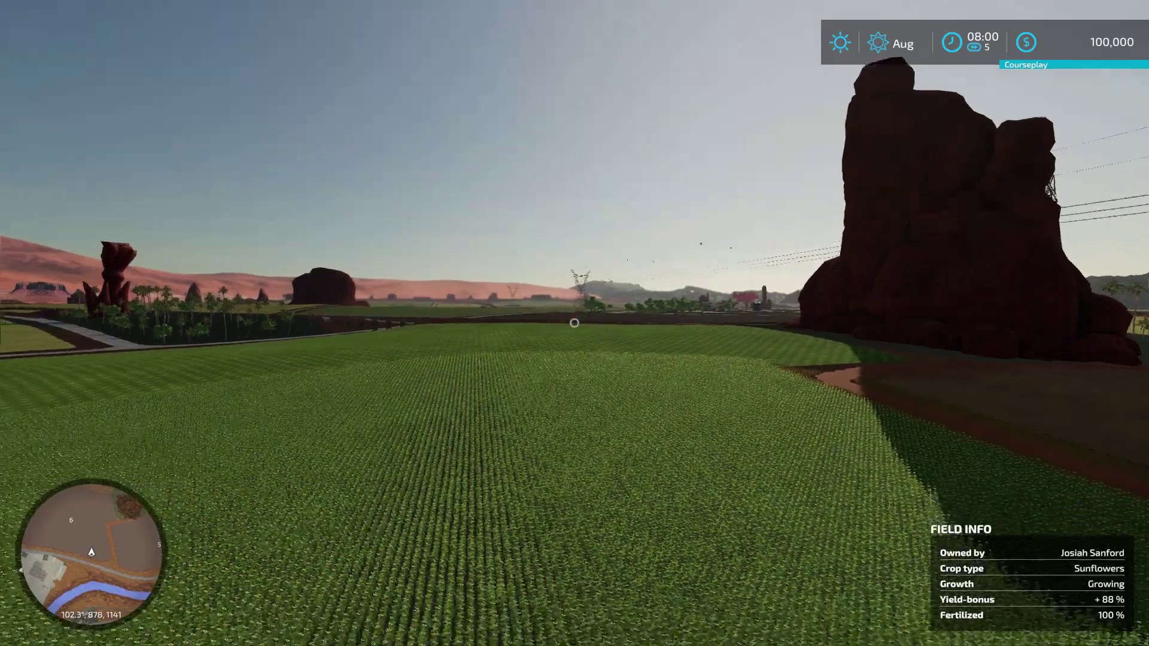
Open the in-game map and examine the train and the station markers from the central town to the southern area.
key(Escape)
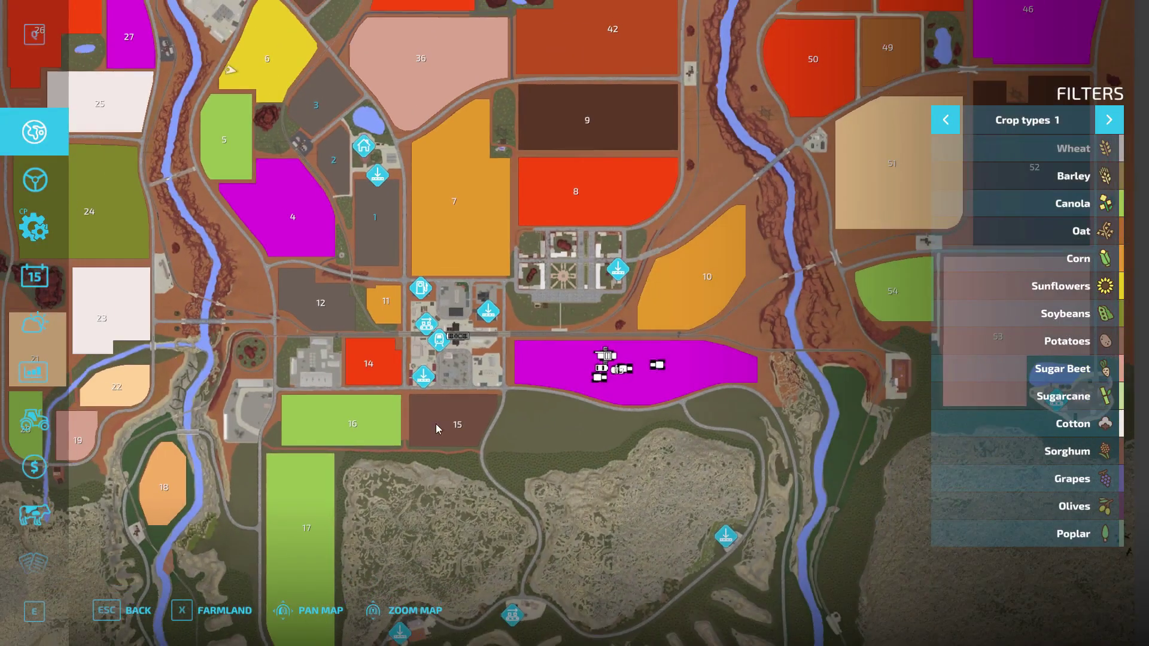
drag(437, 427, 434, 263)
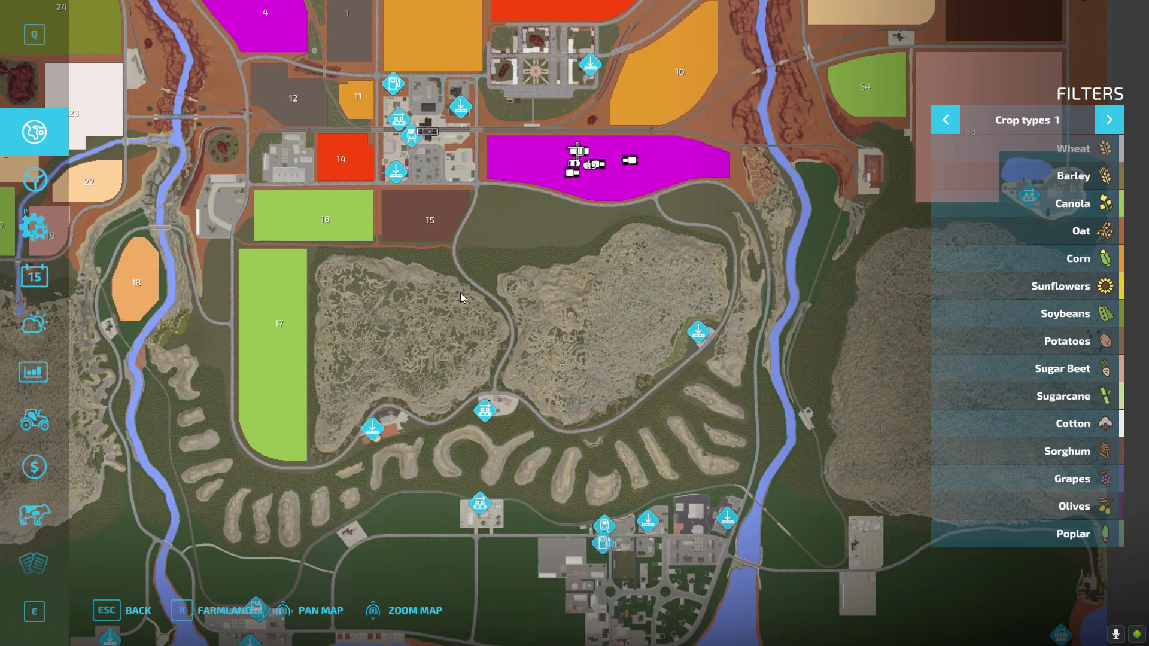
drag(273, 482, 321, 462)
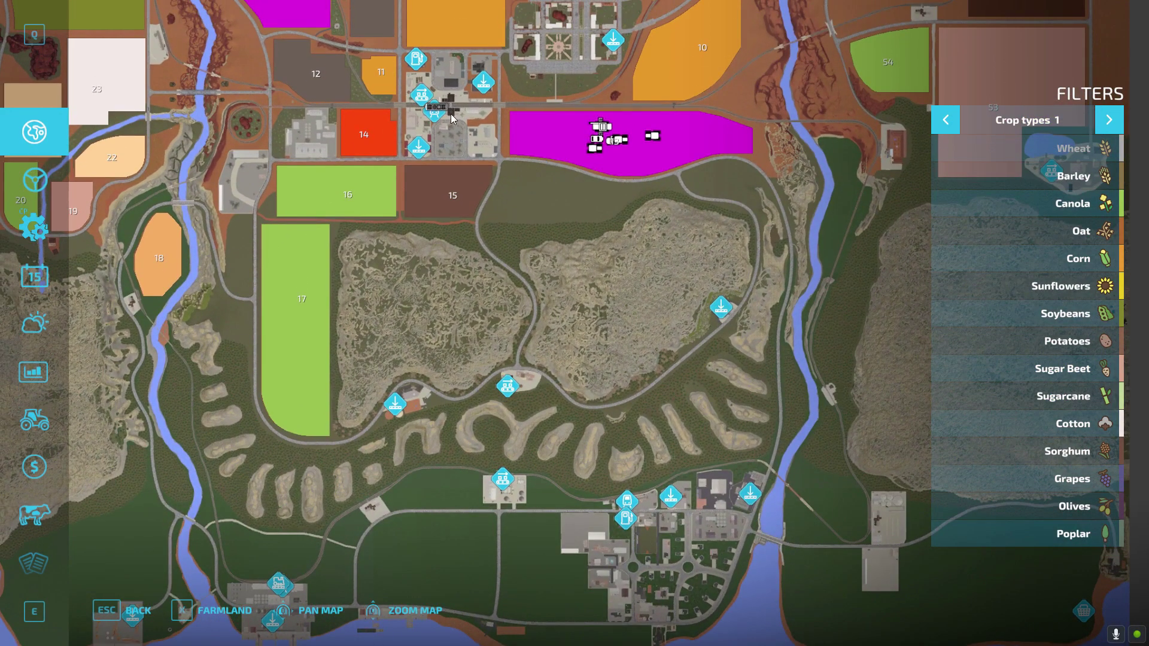